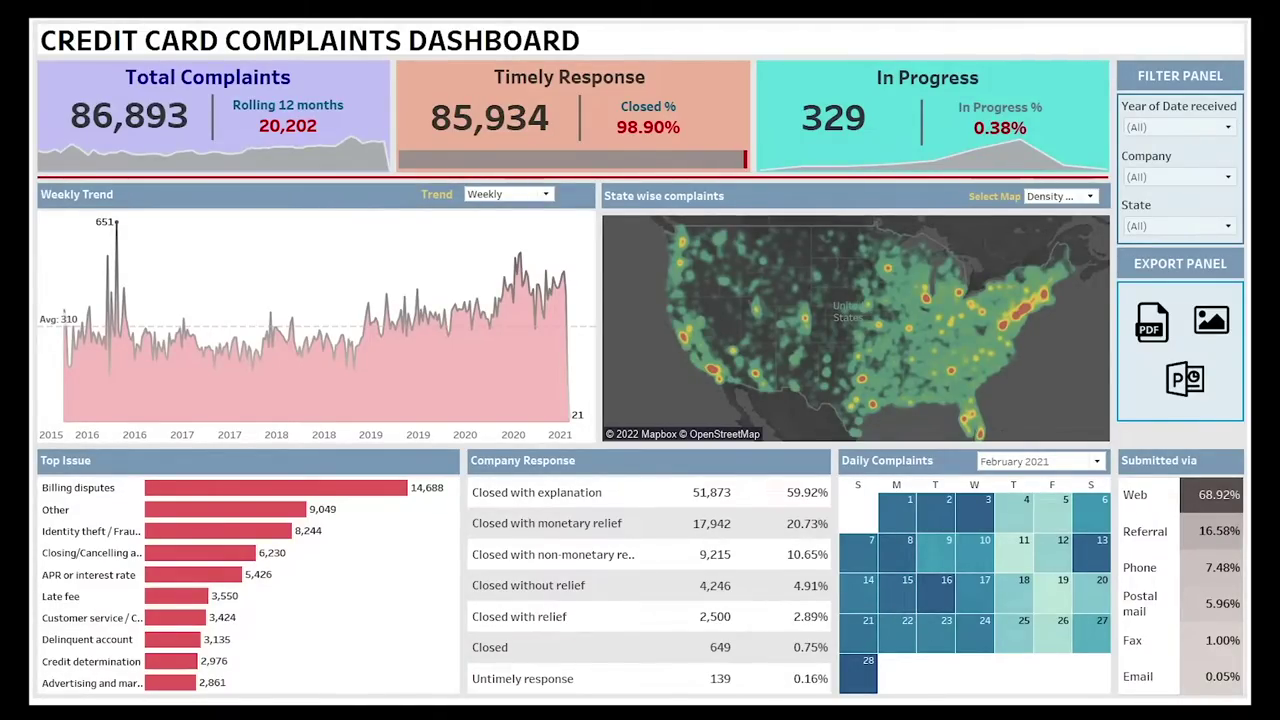
- Leave the dashboard presentation, switch to Excel and look through the complaint records in Credit Card Dashboard - Copy.xlsx
{"action": "key", "text": "Escape"}
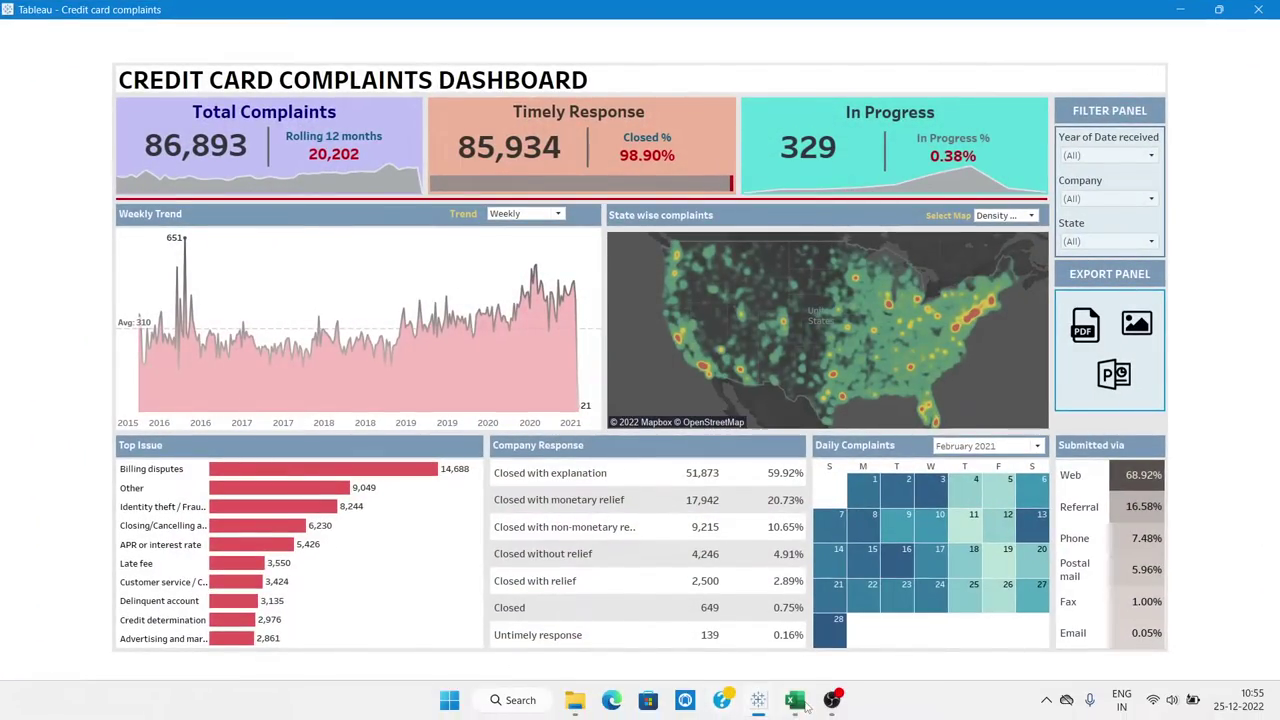
{"action": "left_click", "coordinate": [794, 700]}
{"action": "left_click", "coordinate": [246, 277]}
{"action": "scroll", "coordinate": [292, 452], "scroll_direction": "down", "scroll_amount": 3}
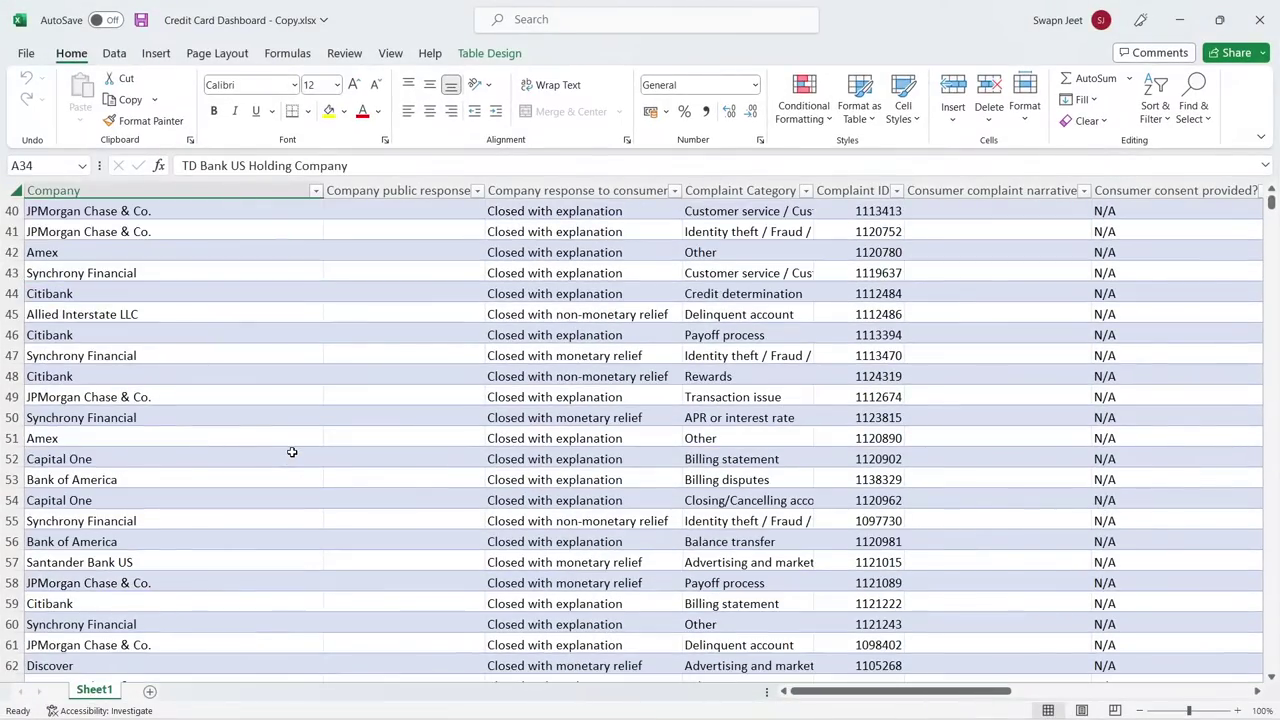
{"action": "scroll", "coordinate": [292, 452], "scroll_direction": "up", "scroll_amount": 13}
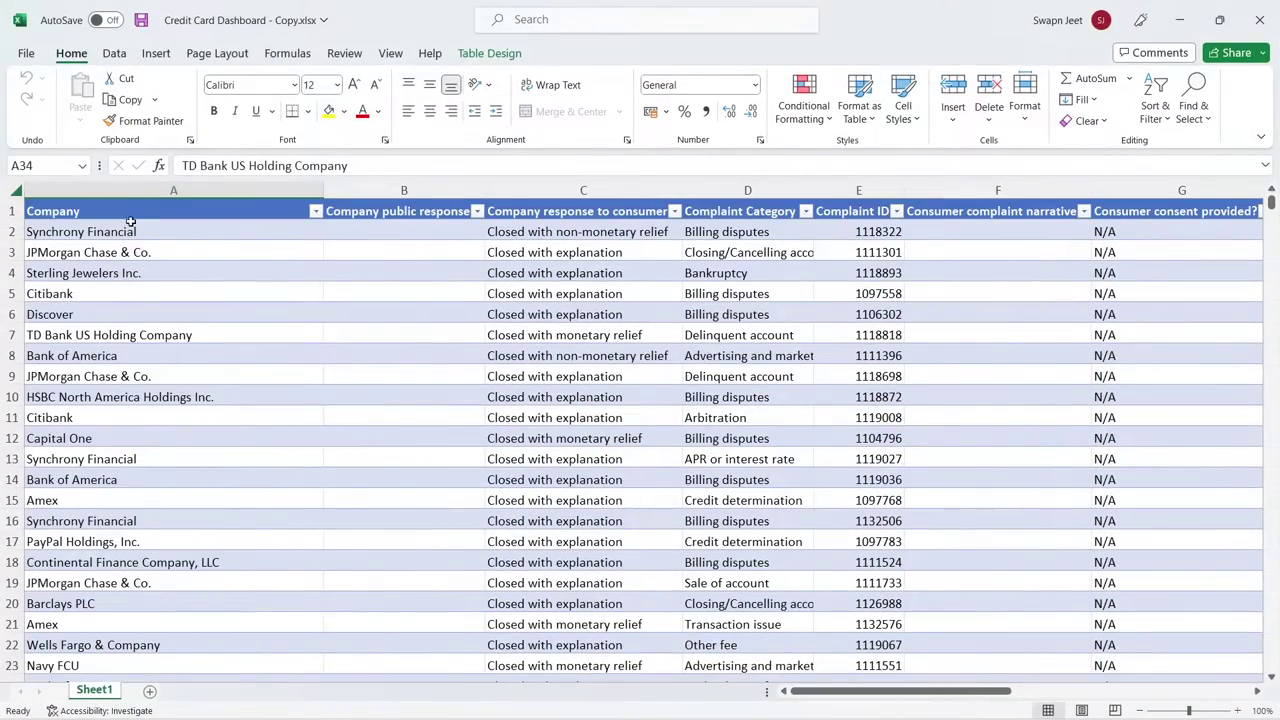
- Check how many records and columns the dataset has by selecting the Company column and the header row in turn
{"action": "left_click", "coordinate": [130, 221]}
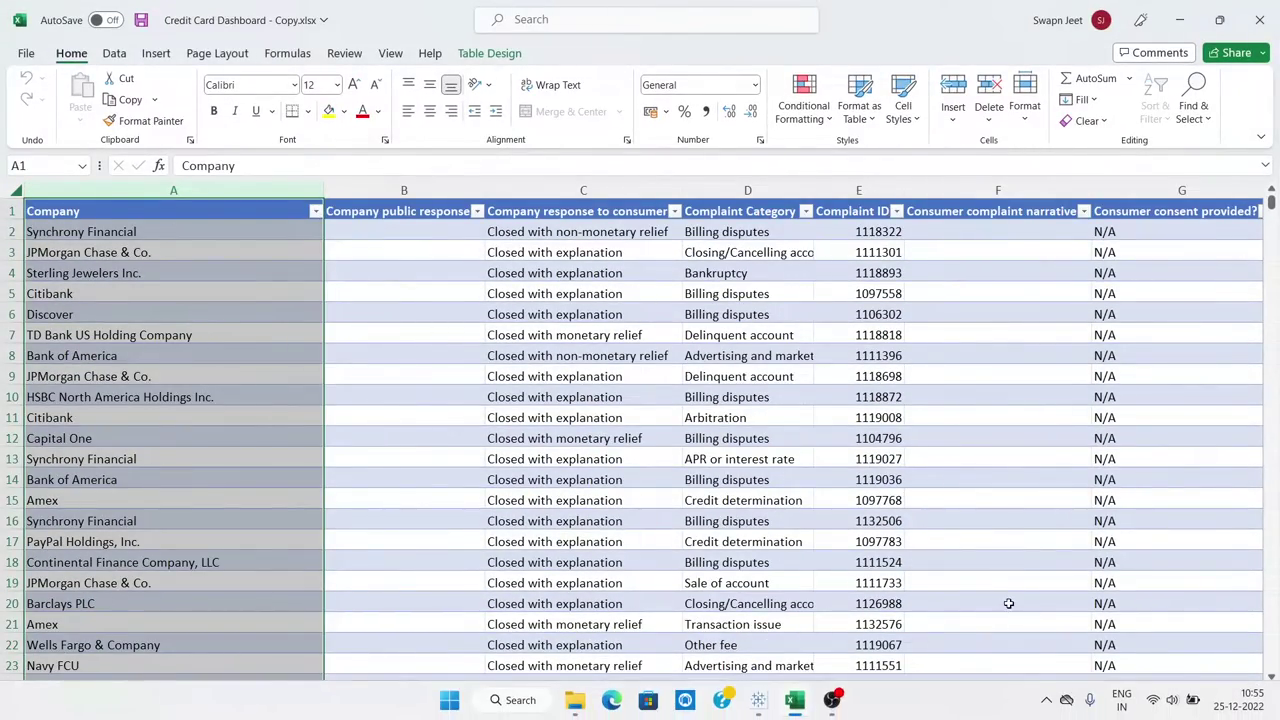
{"action": "left_click", "coordinate": [980, 473]}
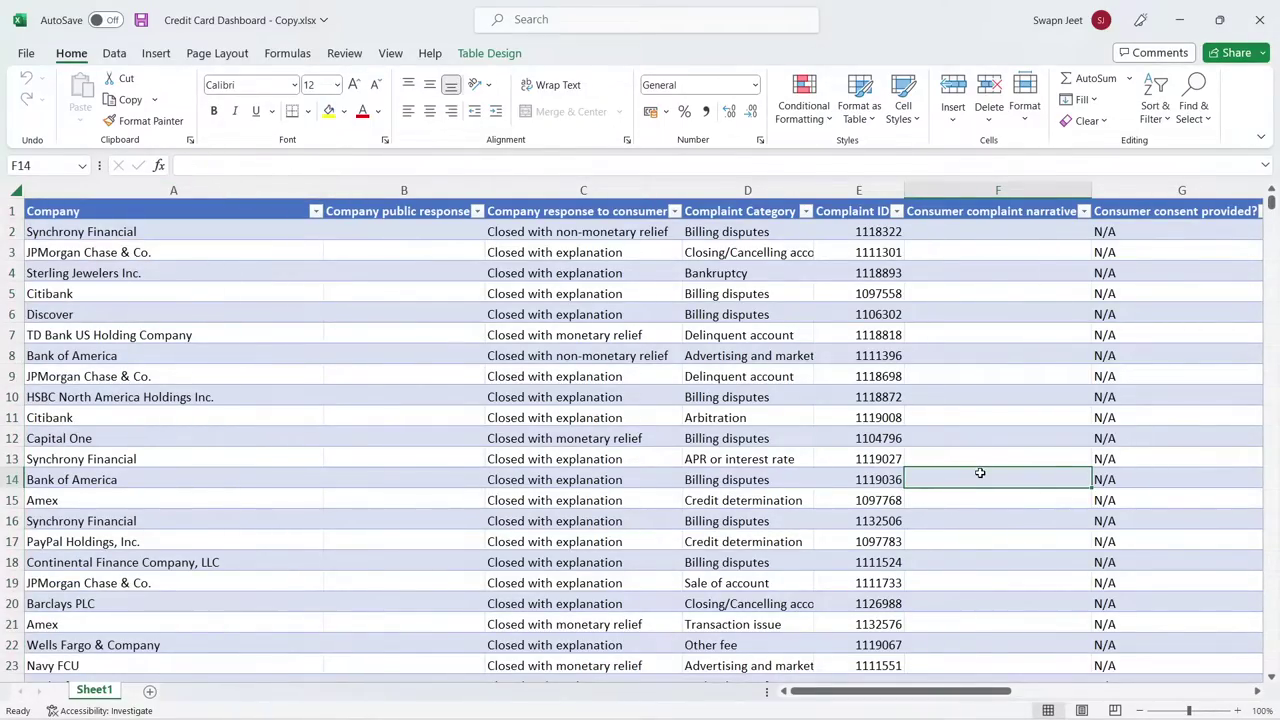
{"action": "left_click", "coordinate": [305, 333]}
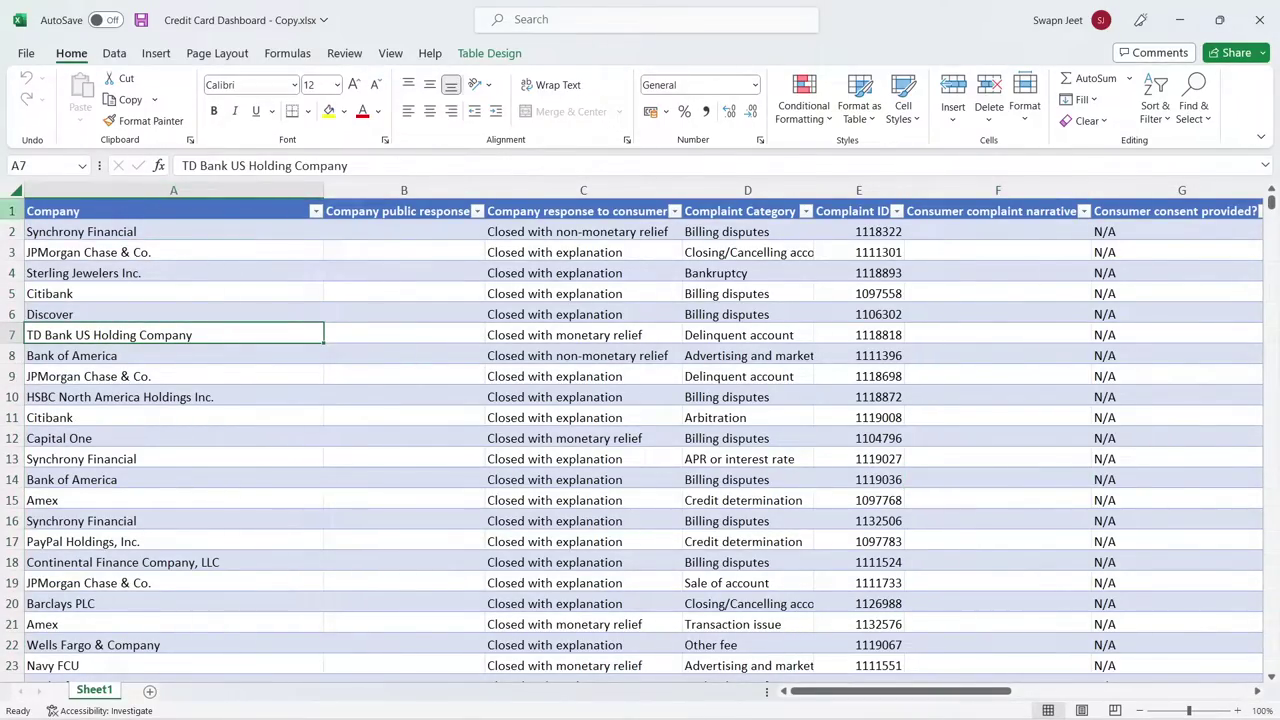
{"action": "left_click", "coordinate": [622, 212]}
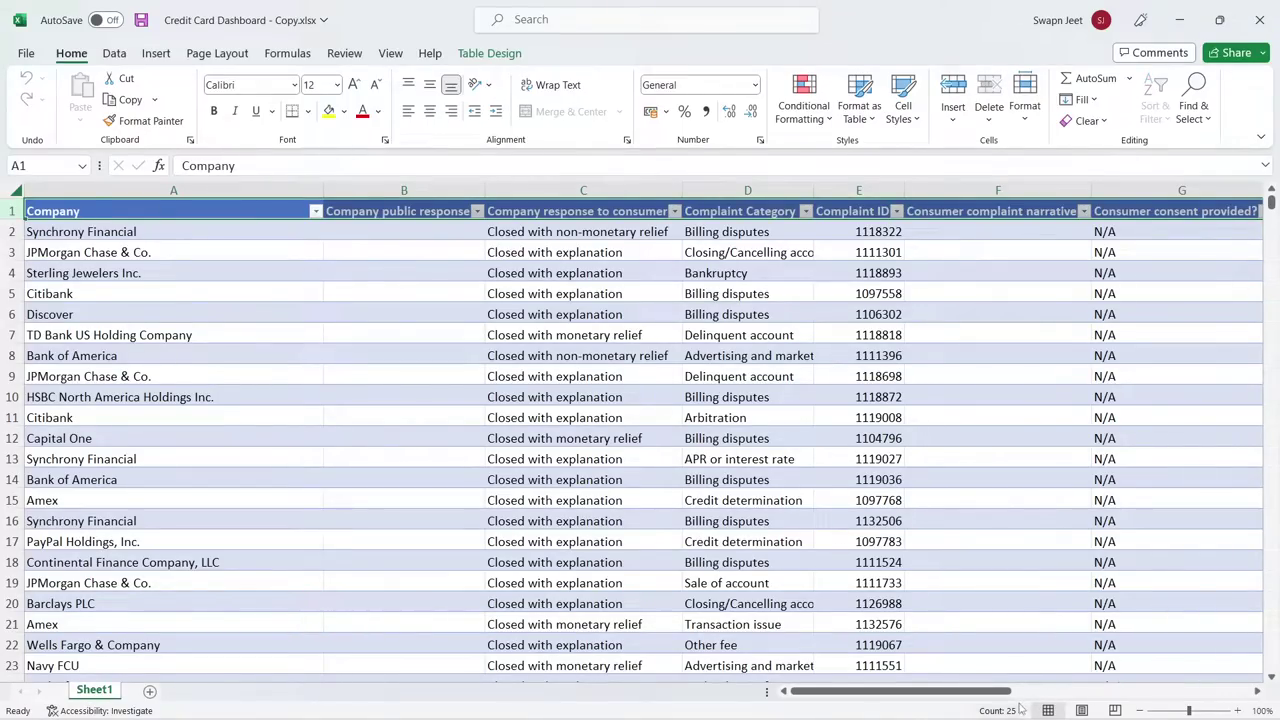
{"action": "left_click", "coordinate": [1030, 457]}
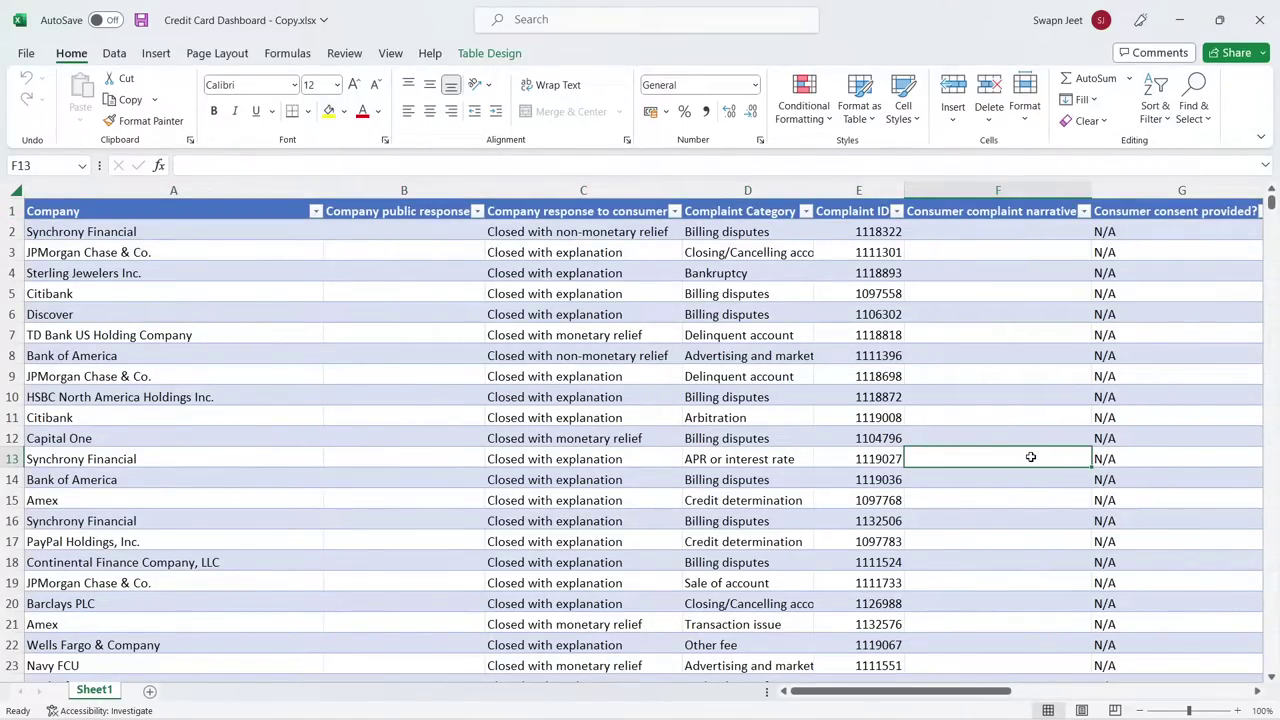
- Examine the dataset's columns from Company through Number of Records, including dates, issue, state, submission channel and timely response
{"action": "scroll", "coordinate": [1030, 457], "scroll_direction": "right", "scroll_amount": 5}
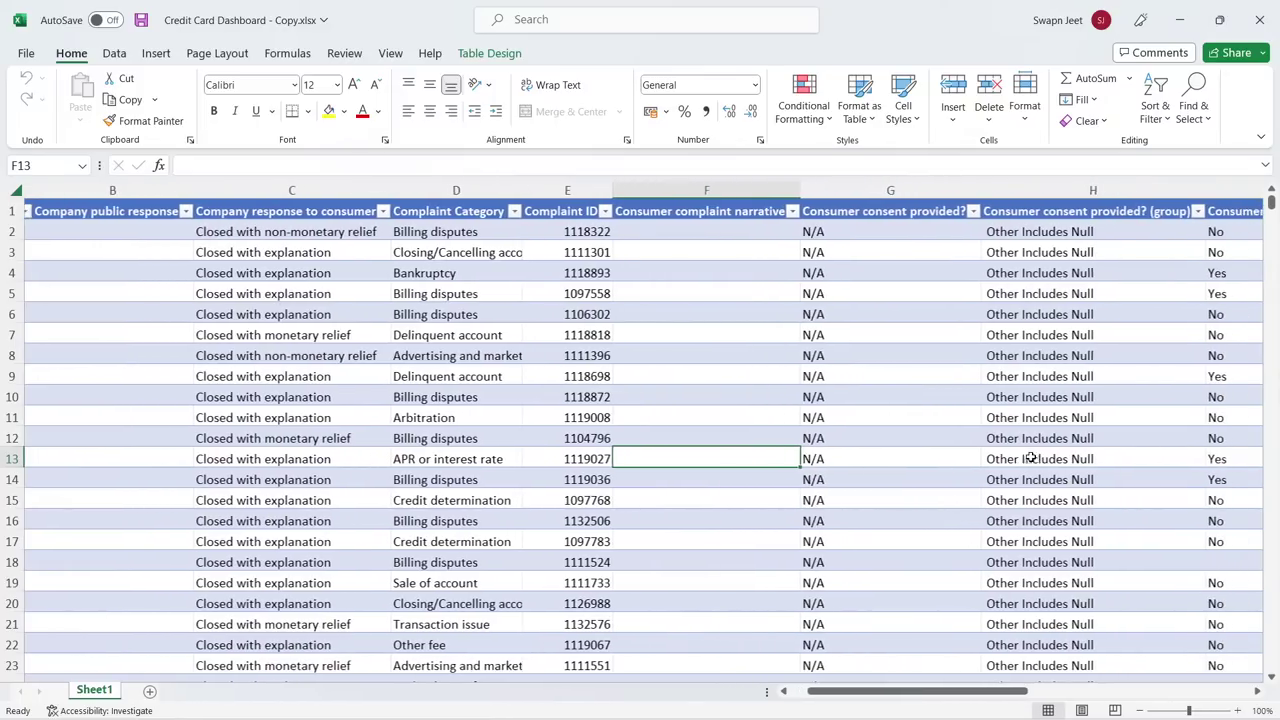
{"action": "scroll", "coordinate": [1030, 457], "scroll_direction": "left", "scroll_amount": 5}
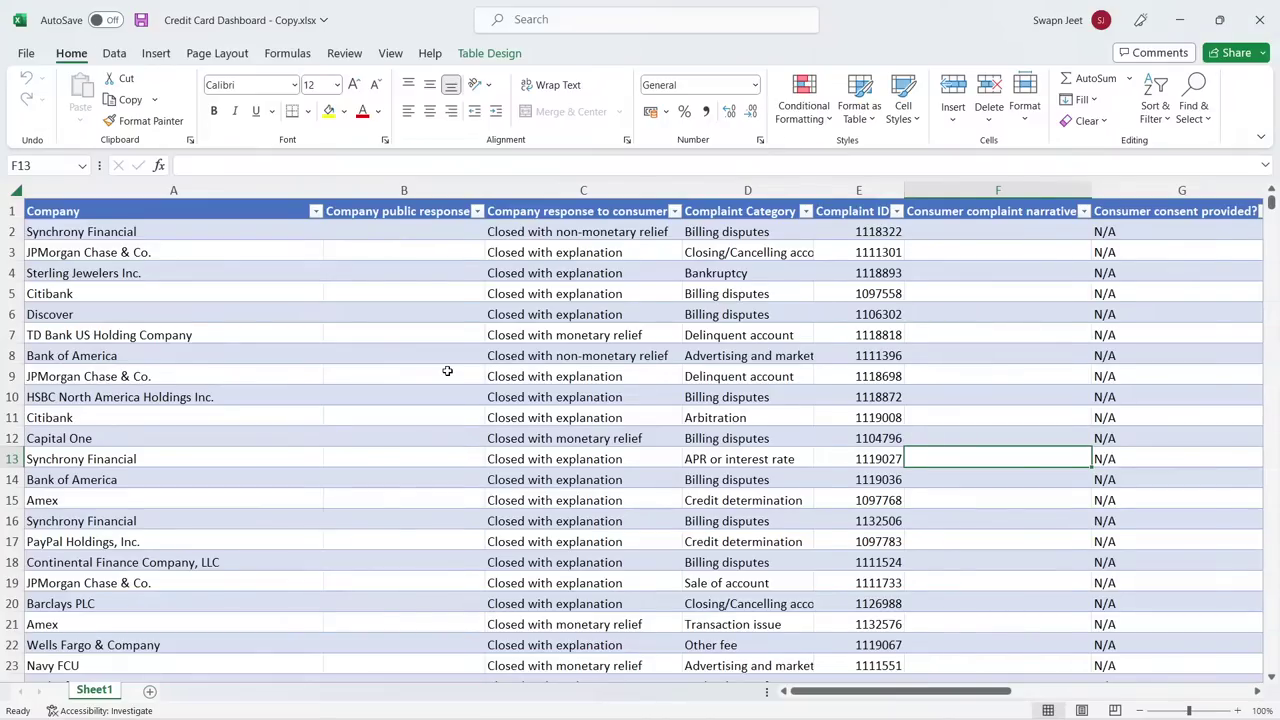
{"action": "scroll", "coordinate": [447, 371], "scroll_direction": "right", "scroll_amount": 6}
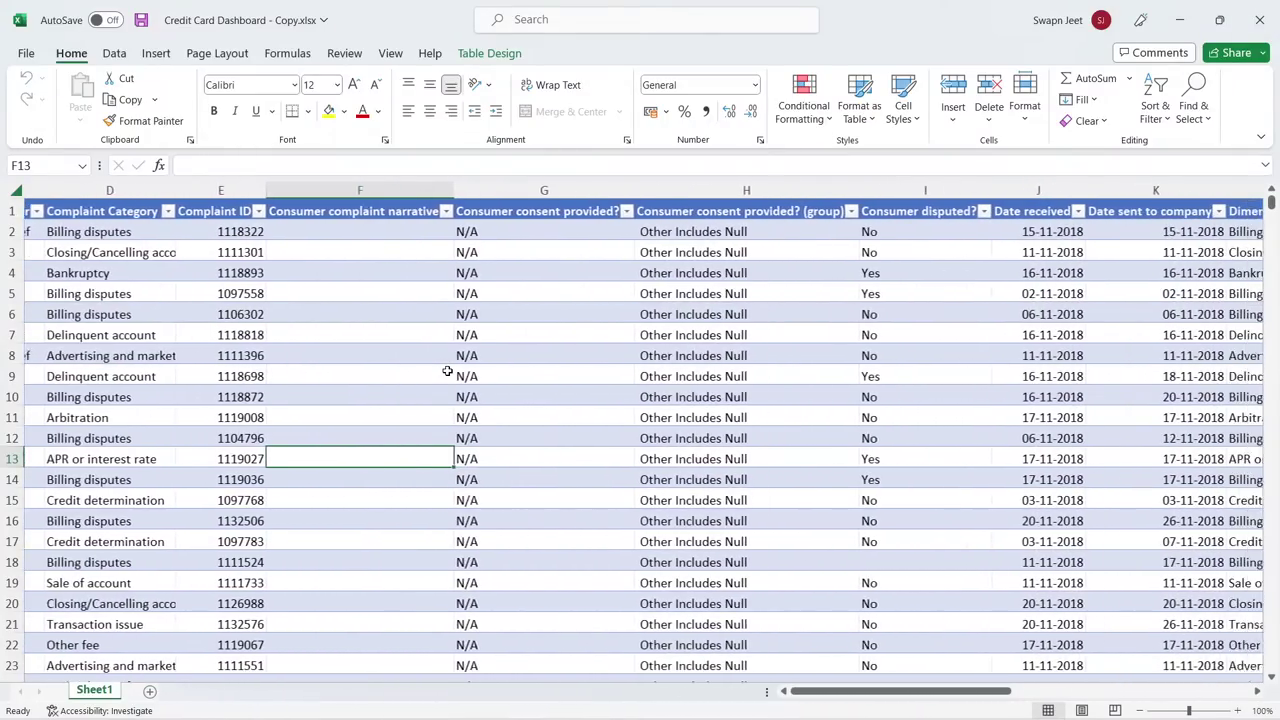
{"action": "scroll", "coordinate": [447, 371], "scroll_direction": "right", "scroll_amount": 6}
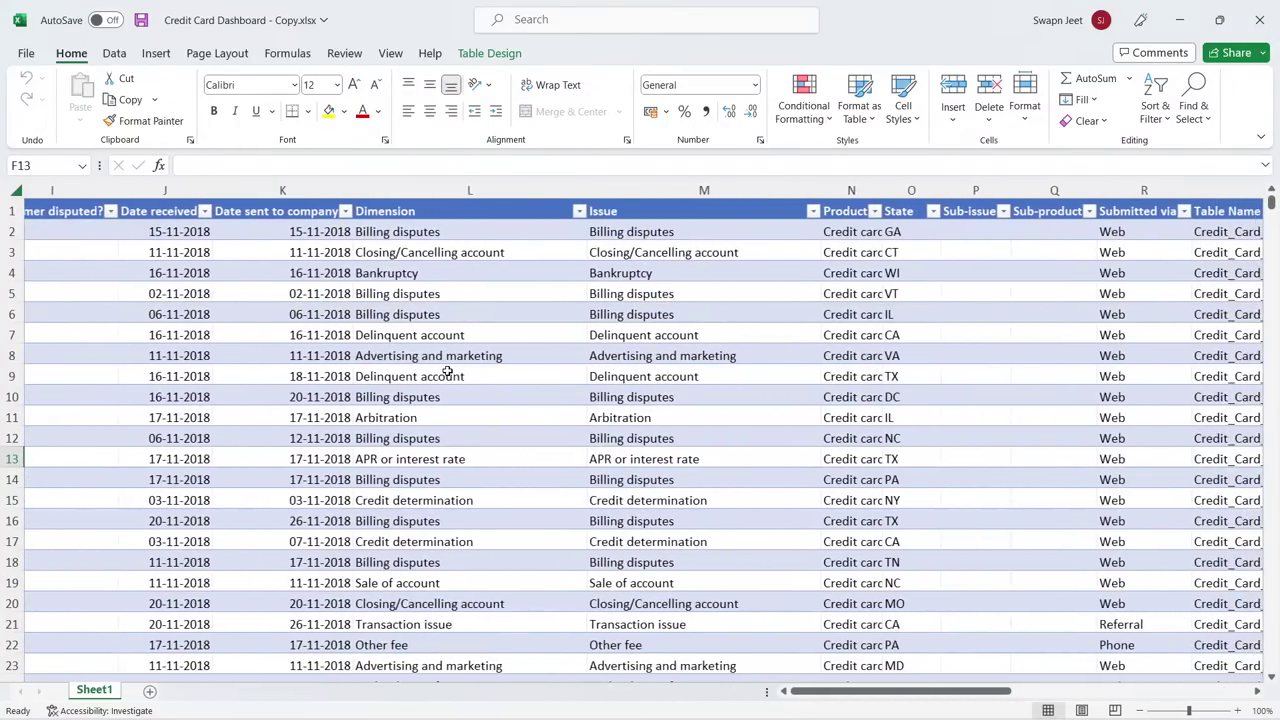
{"action": "scroll", "coordinate": [447, 371], "scroll_direction": "right", "scroll_amount": 6}
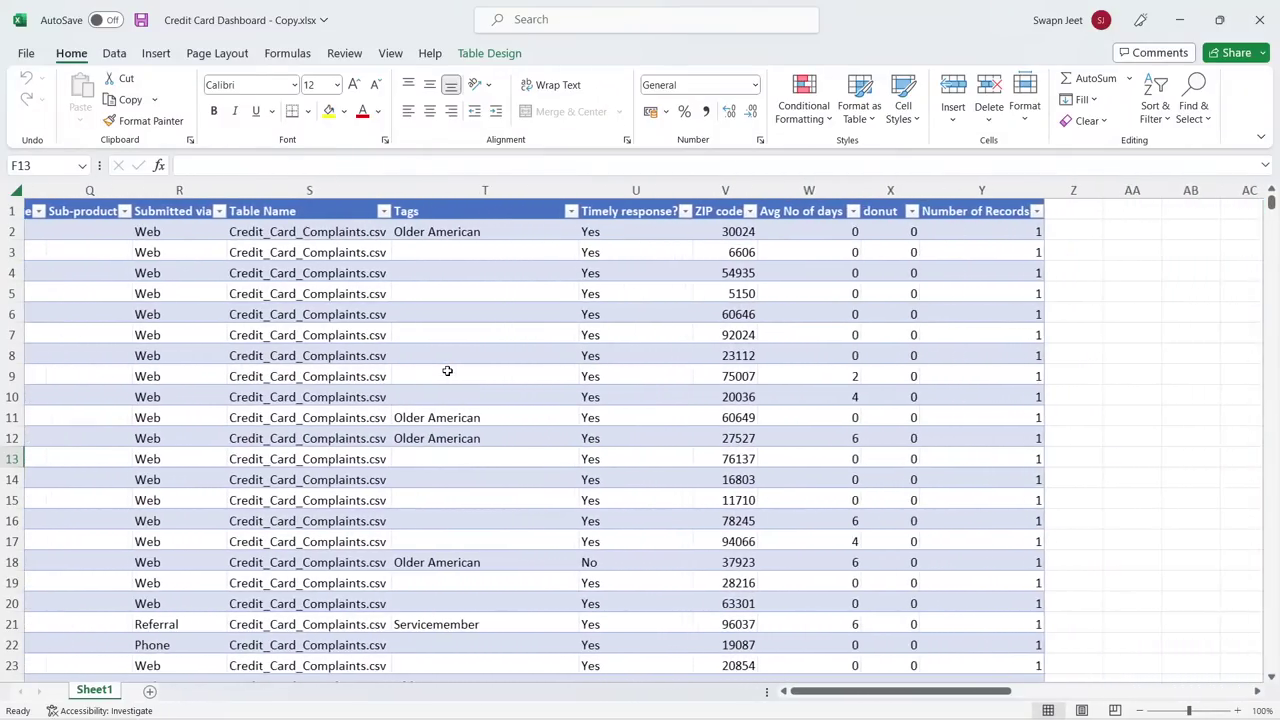
{"action": "scroll", "coordinate": [447, 371], "scroll_direction": "left", "scroll_amount": 3}
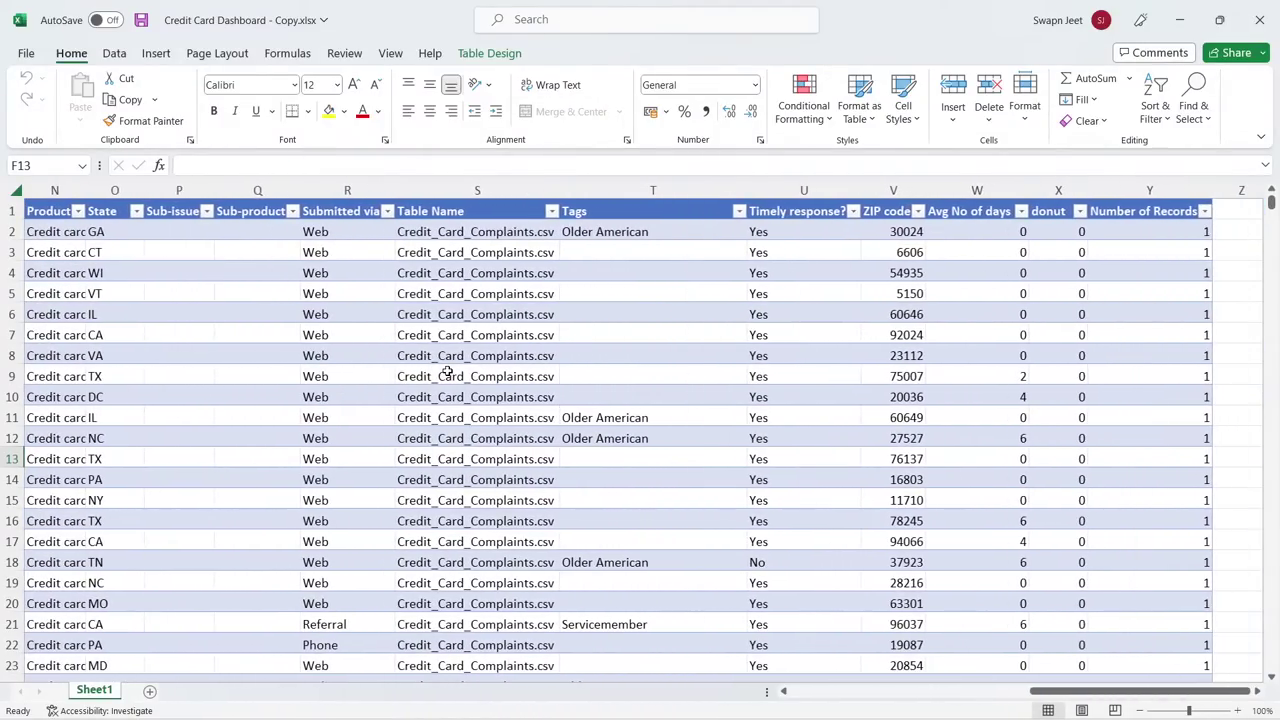
{"action": "scroll", "coordinate": [447, 371], "scroll_direction": "left", "scroll_amount": 3}
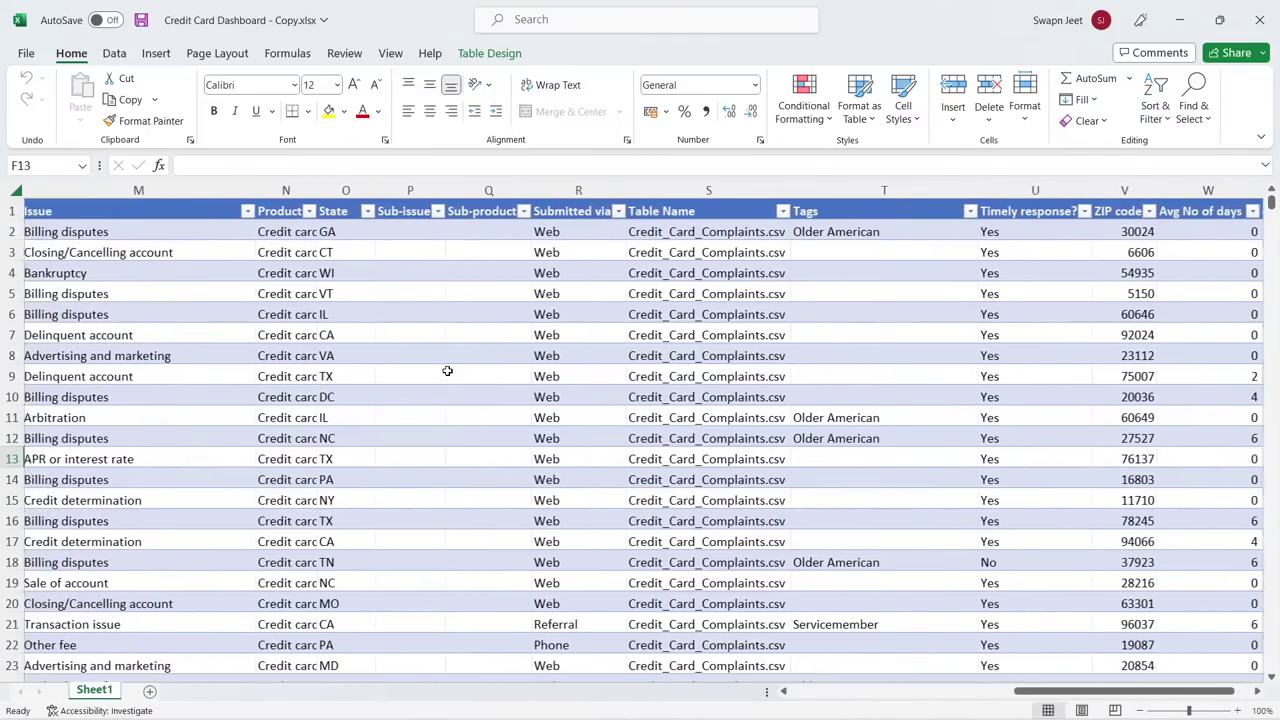
{"action": "scroll", "coordinate": [447, 371], "scroll_direction": "left", "scroll_amount": 1}
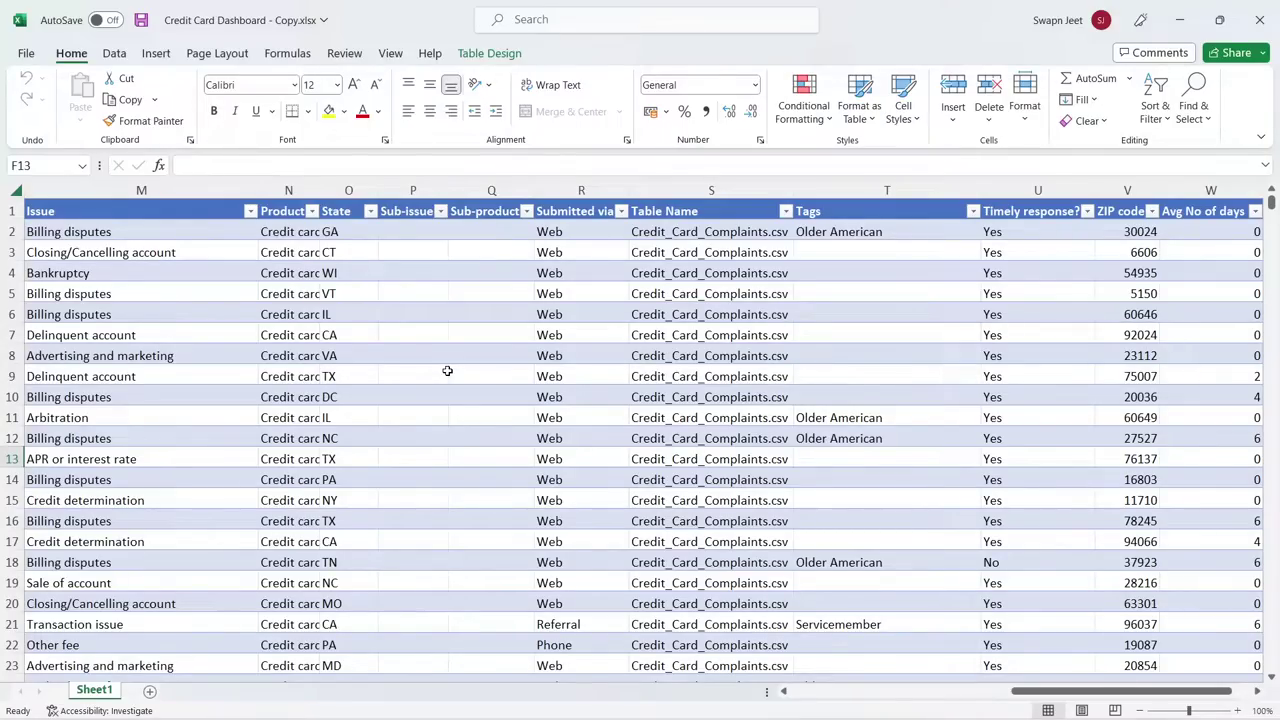
{"action": "scroll", "coordinate": [447, 371], "scroll_direction": "left", "scroll_amount": 10}
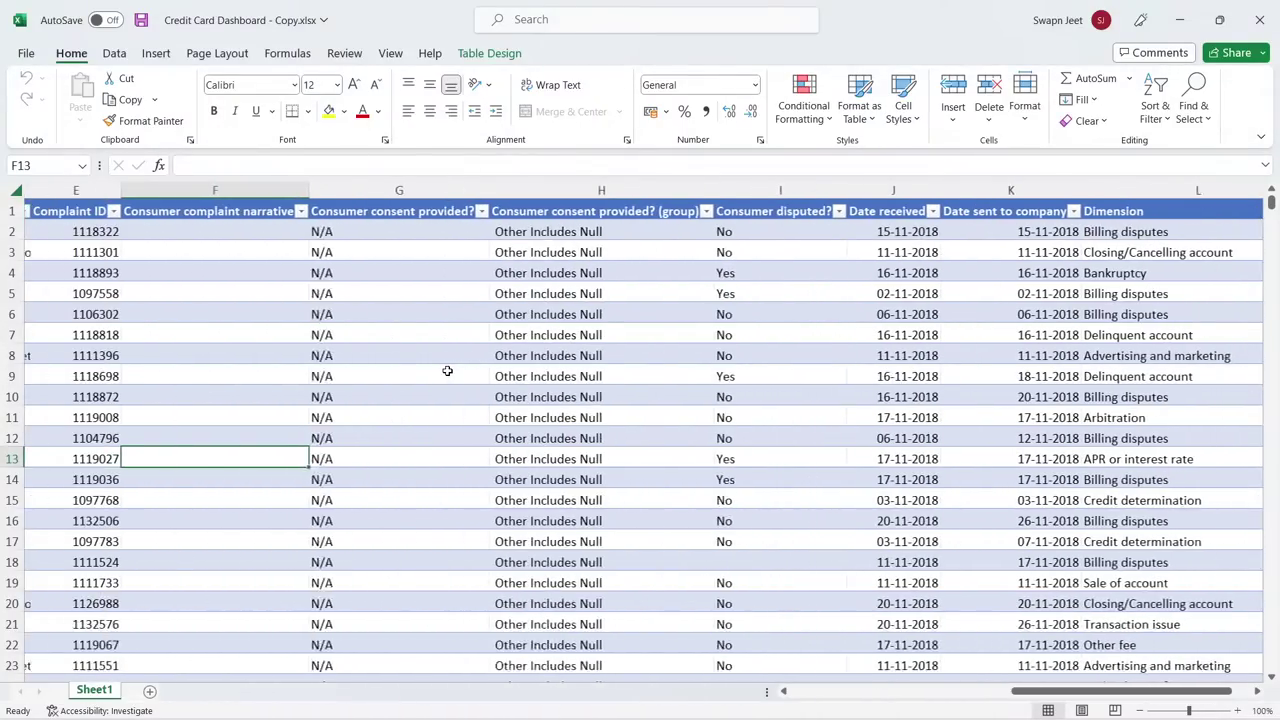
{"action": "scroll", "coordinate": [447, 371], "scroll_direction": "left", "scroll_amount": 3}
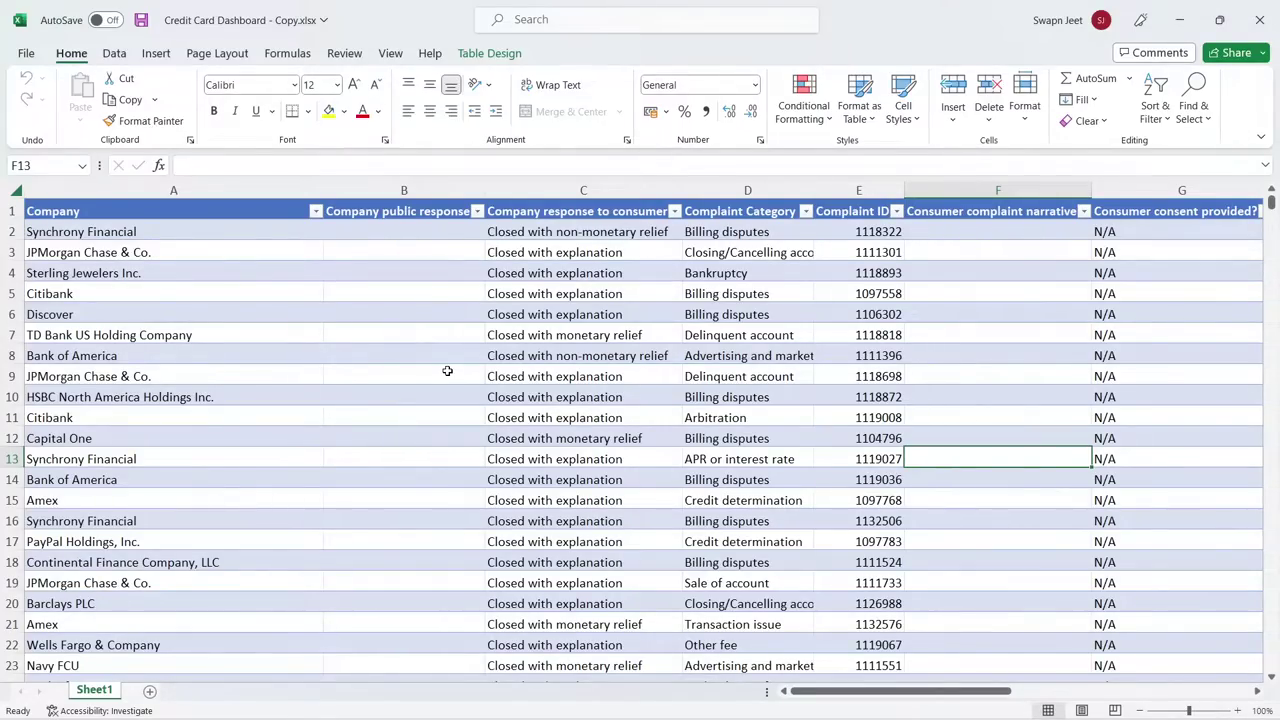
- Switch to the blank Tableau workbook Book2 and connect it to Credit Card Dashboard - Copy.xlsx from the desktop's Credit Card Dashboard folder
{"action": "mouse_move", "coordinate": [740, 716]}
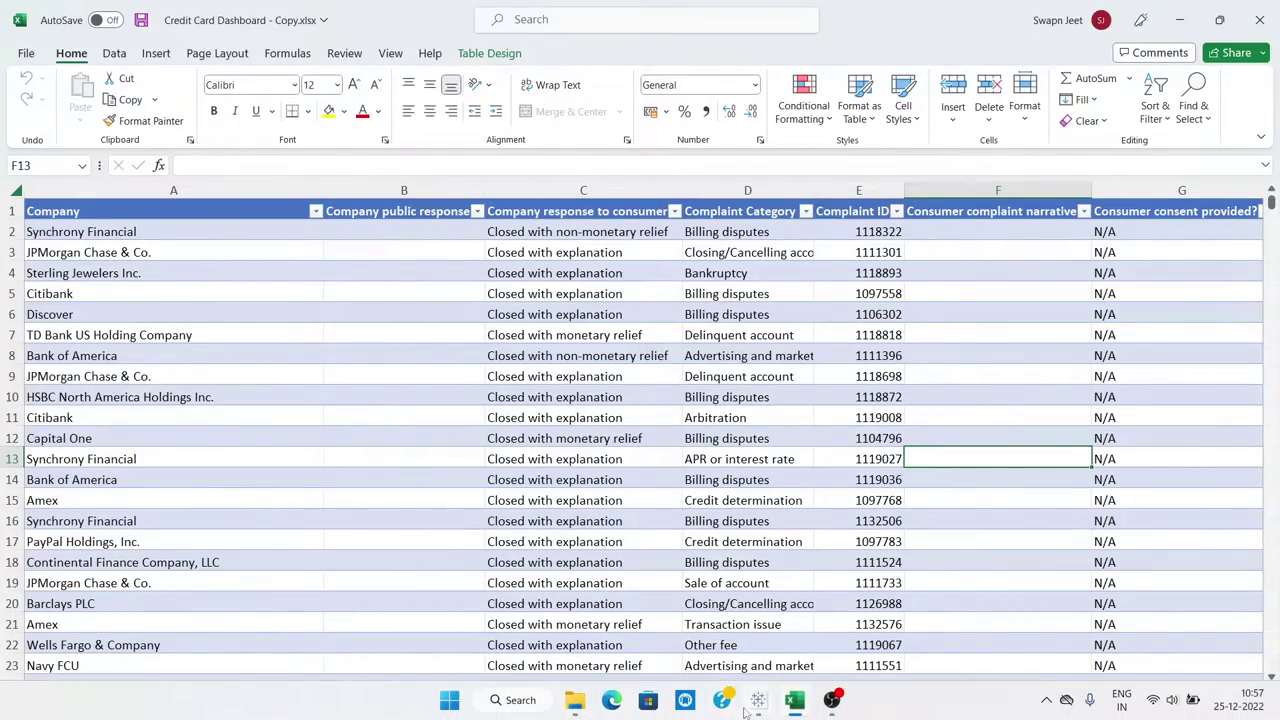
{"action": "left_click", "coordinate": [802, 628]}
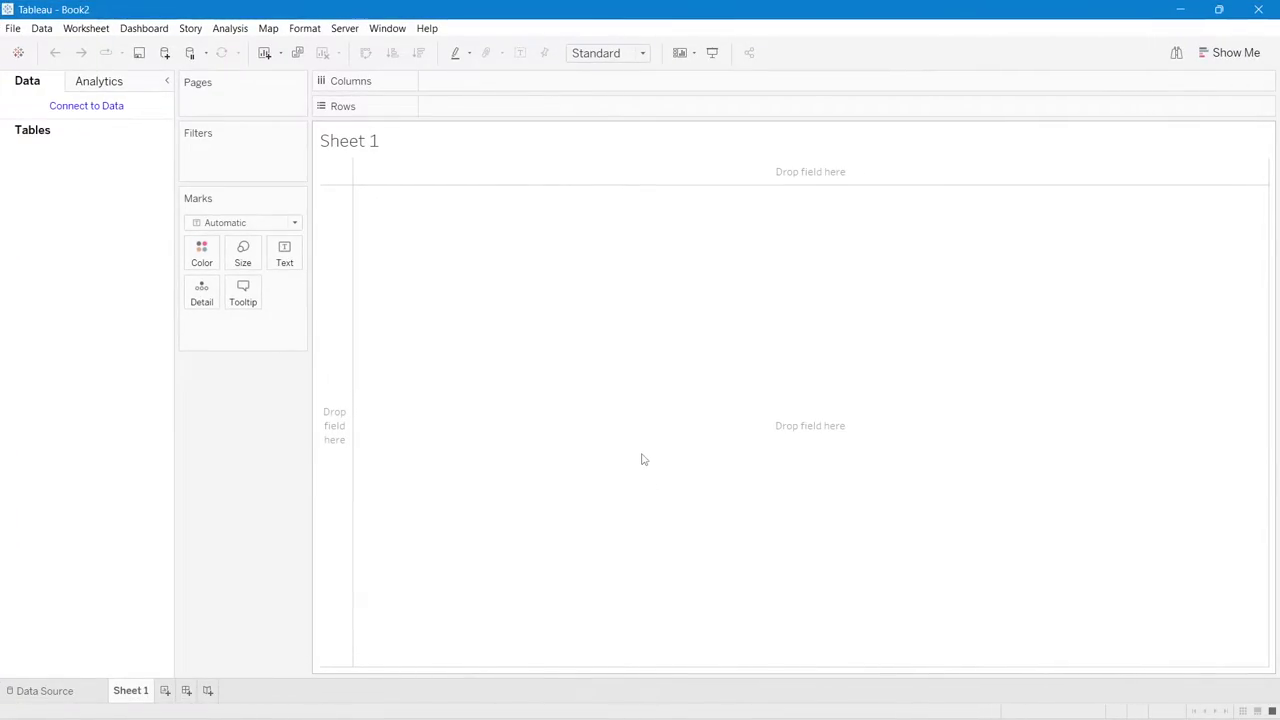
{"action": "left_click", "coordinate": [87, 106]}
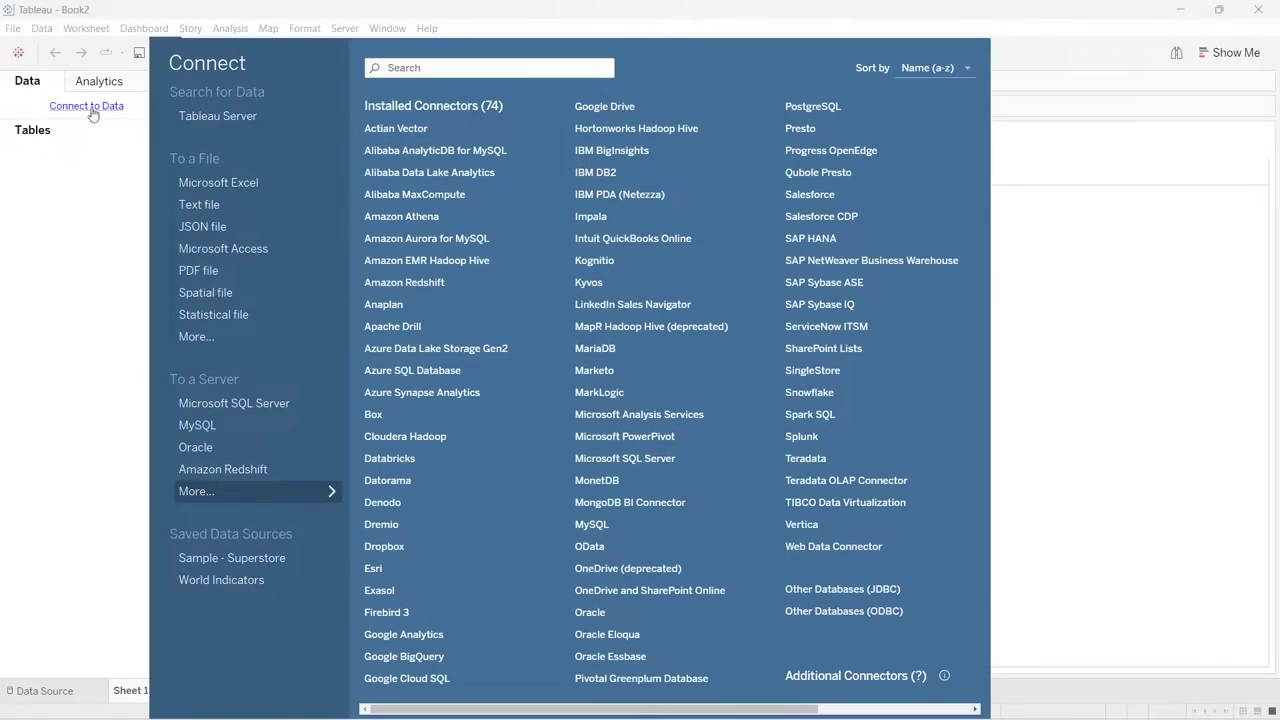
{"action": "left_click", "coordinate": [224, 182]}
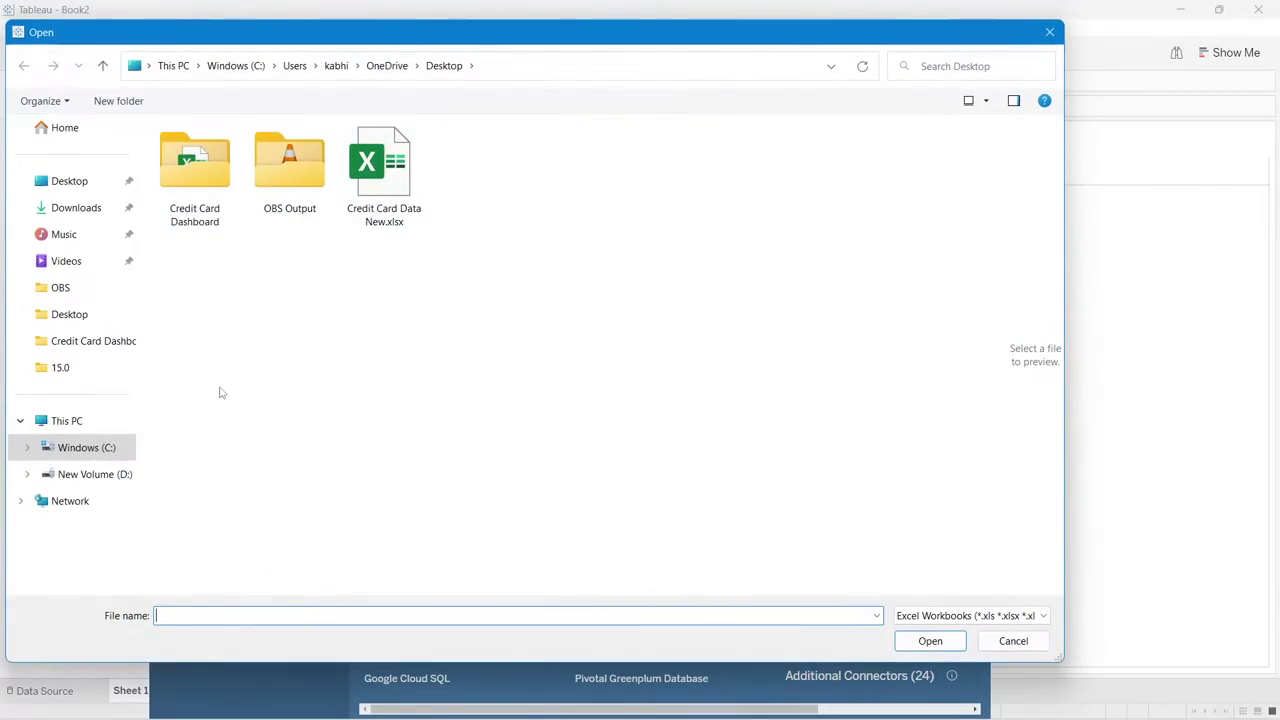
{"action": "left_click", "coordinate": [77, 195]}
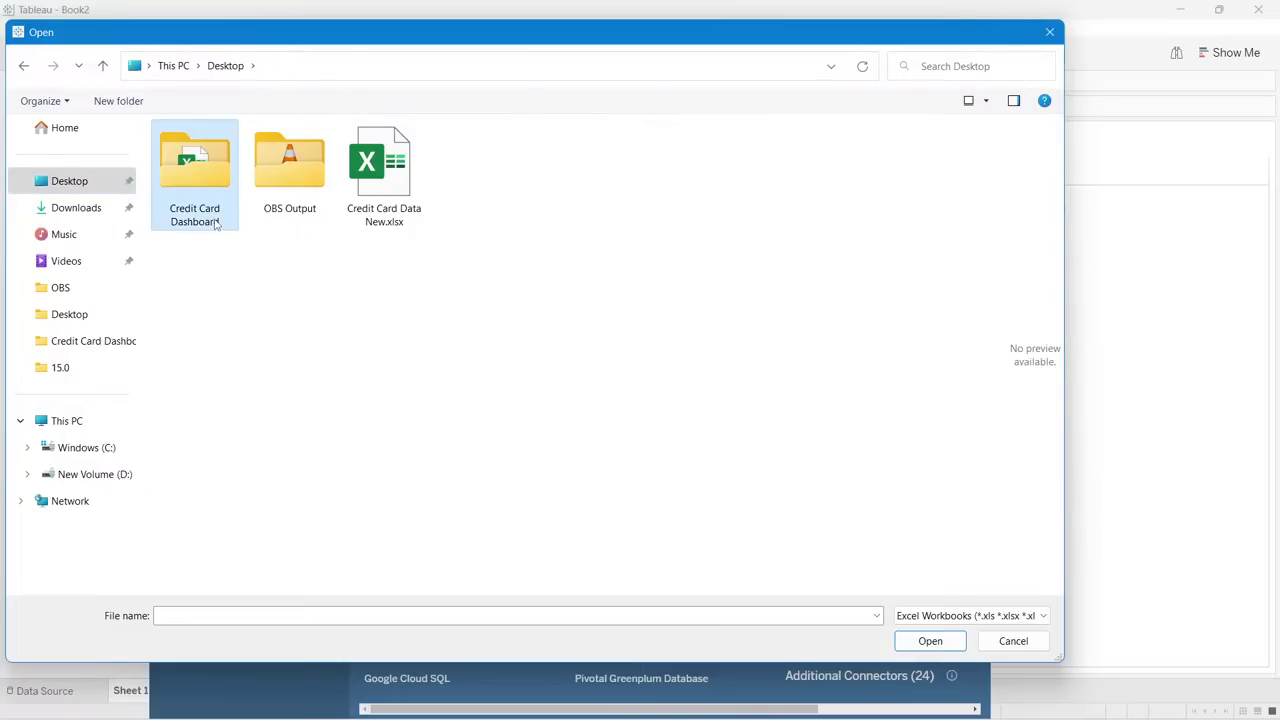
{"action": "double_click", "coordinate": [195, 170]}
{"action": "left_click", "coordinate": [300, 155]}
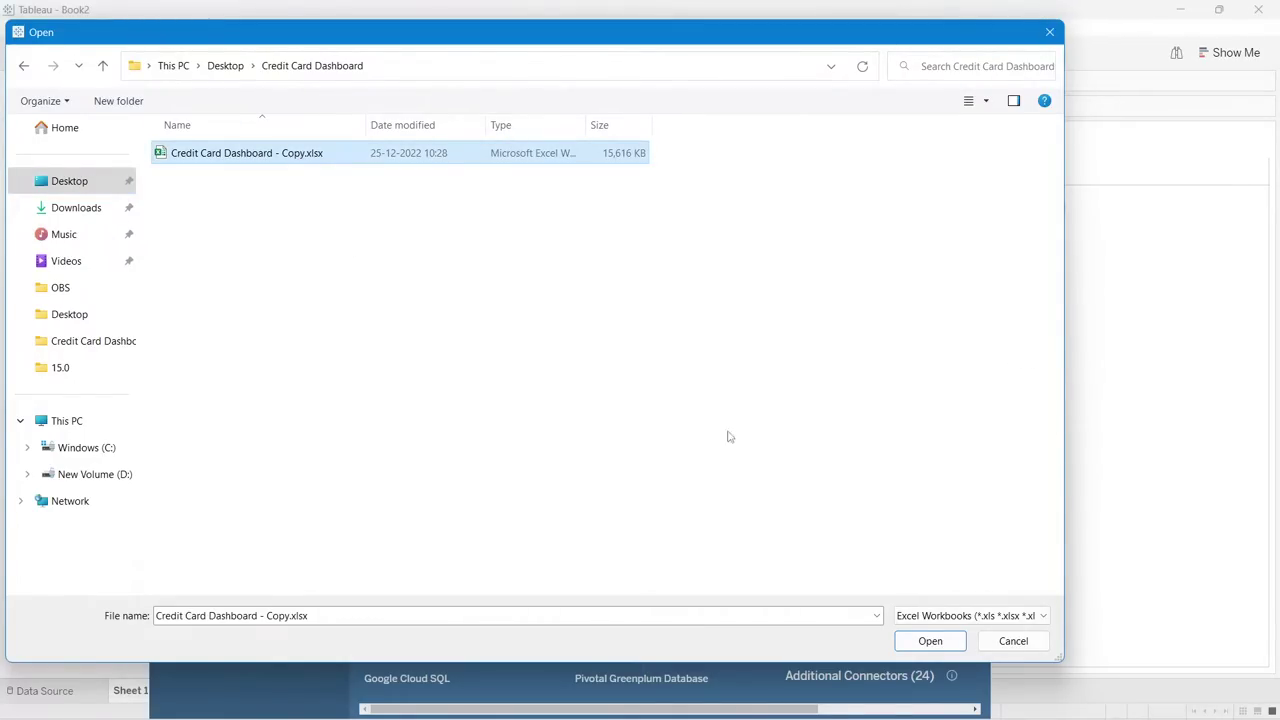
{"action": "left_click", "coordinate": [928, 641]}
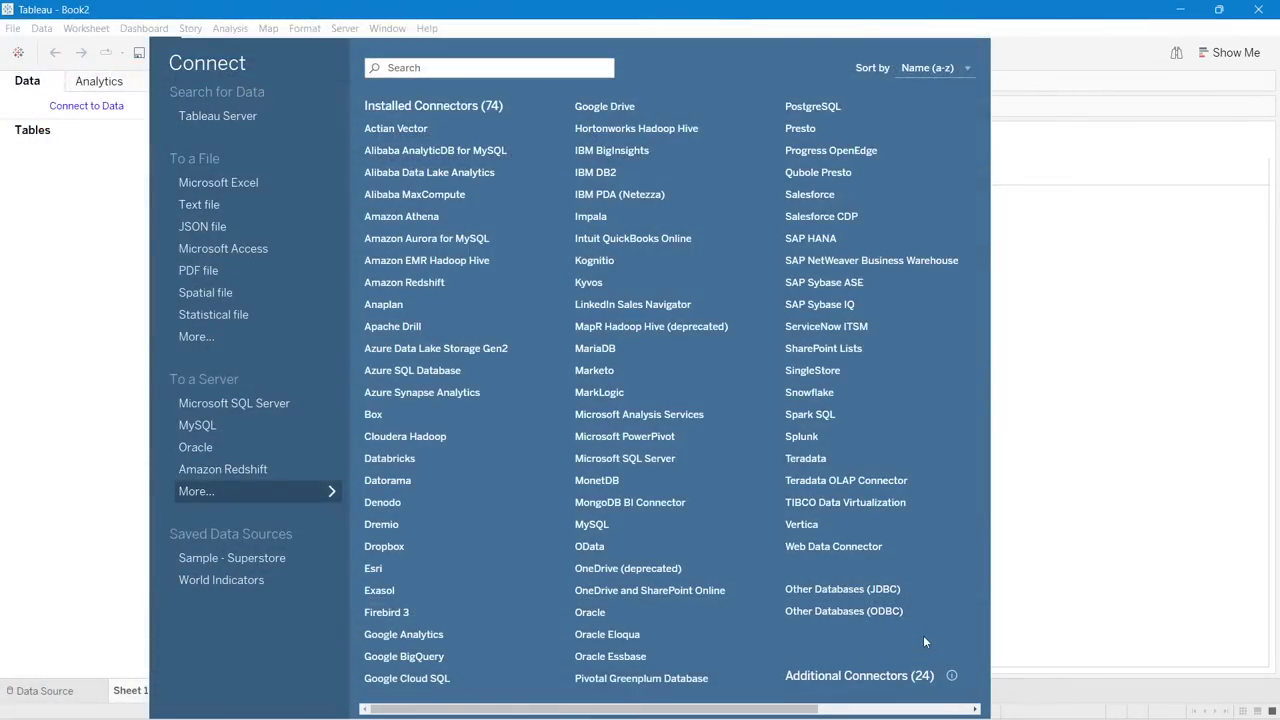
{"action": "left_click", "coordinate": [105, 380]}
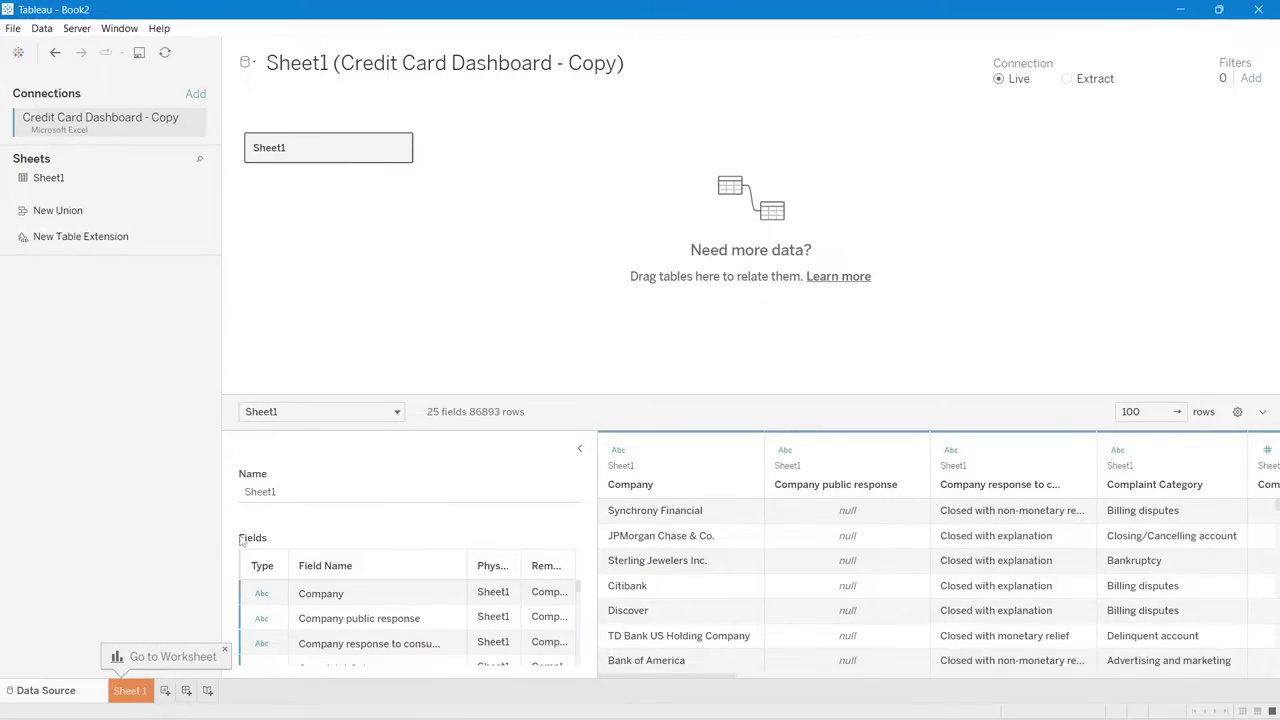
- Enlarge the data preview area and review the names and data types in the Sheet1 field list
{"action": "left_click_drag", "start_coordinate": [597, 394], "coordinate": [591, 290]}
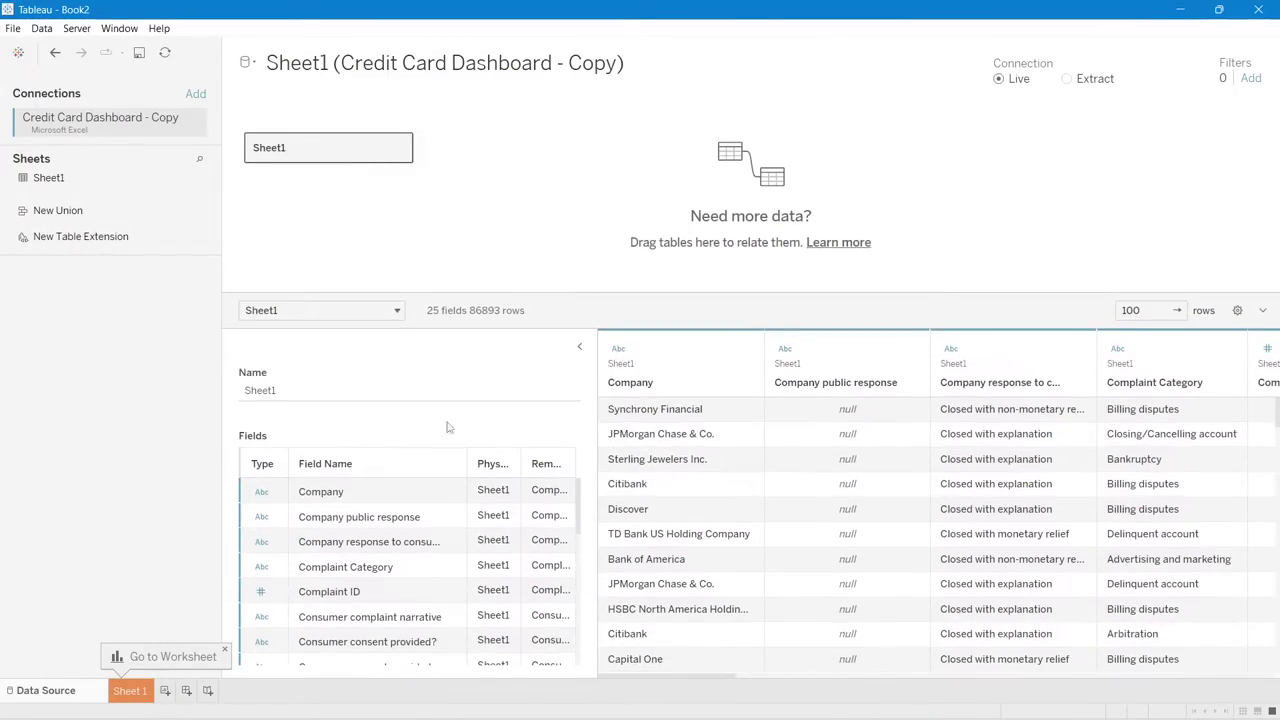
{"action": "scroll", "coordinate": [430, 560], "scroll_direction": "down", "scroll_amount": 6}
{"action": "scroll", "coordinate": [393, 590], "scroll_direction": "down", "scroll_amount": 3}
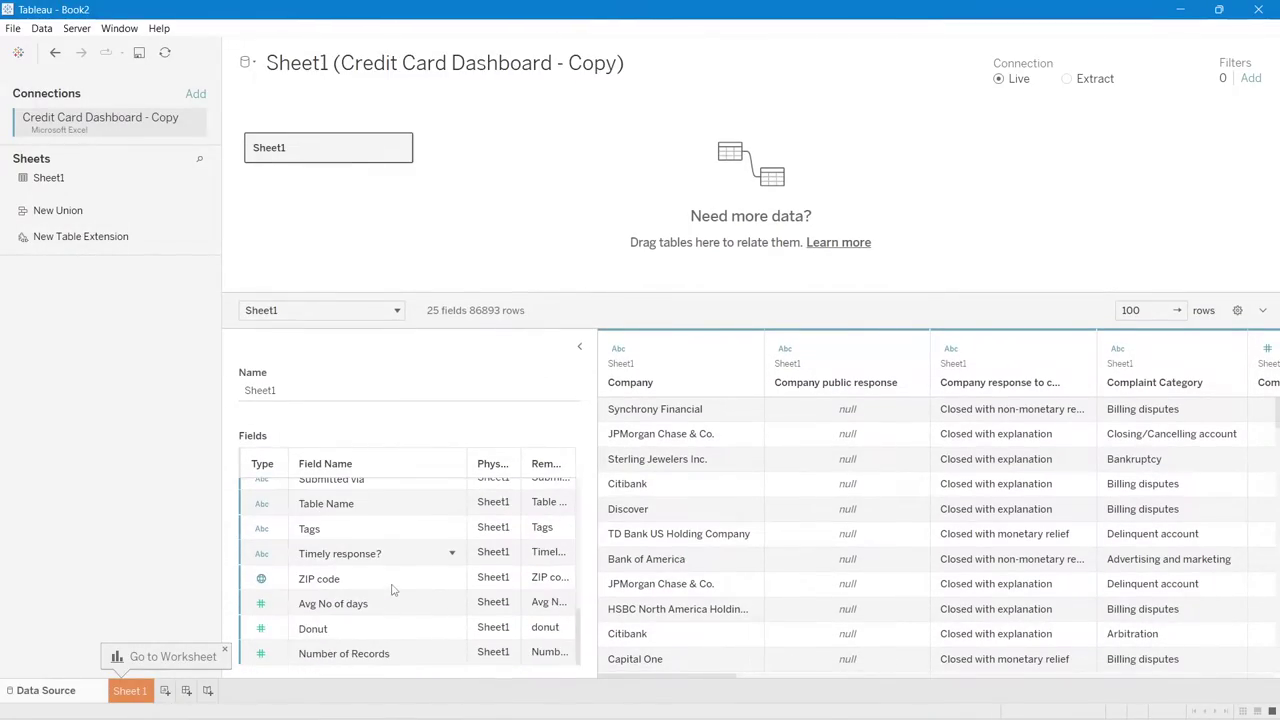
{"action": "scroll", "coordinate": [393, 590], "scroll_direction": "up", "scroll_amount": 8}
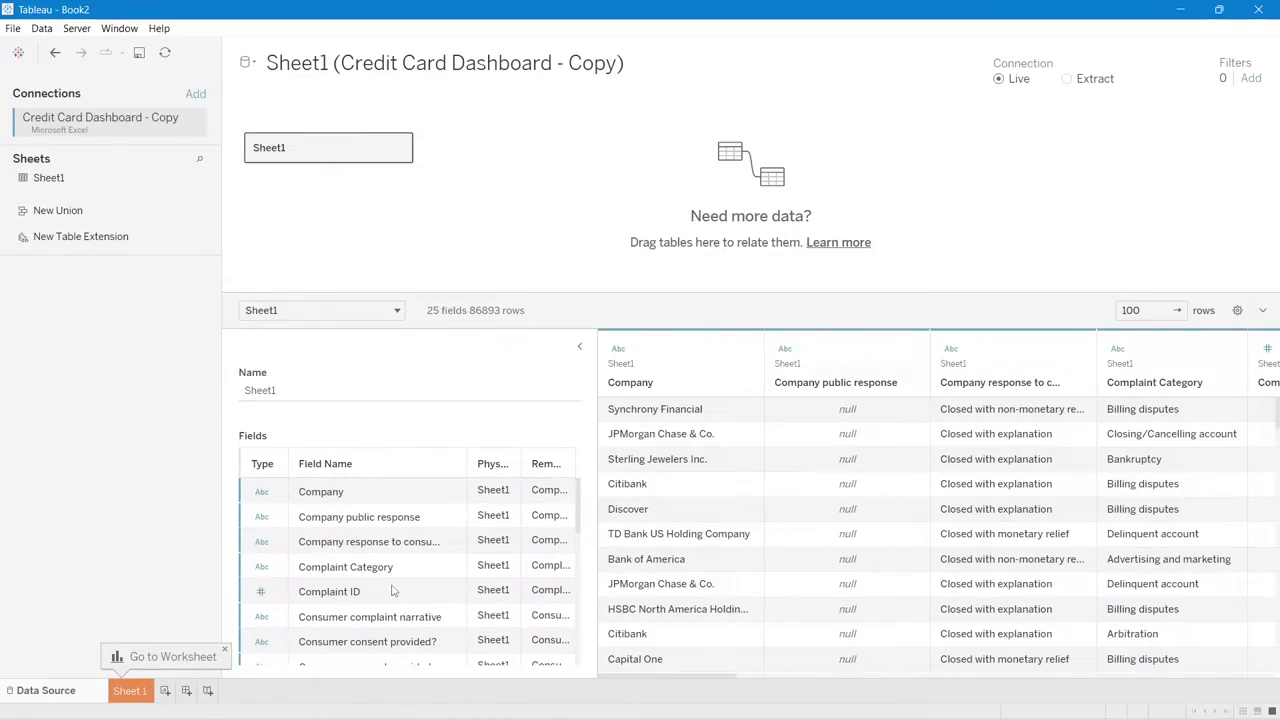
- Collapse the table details and examine the imported Sheet1 columns in the data preview, from Company to Donut
{"action": "left_click", "coordinate": [580, 347]}
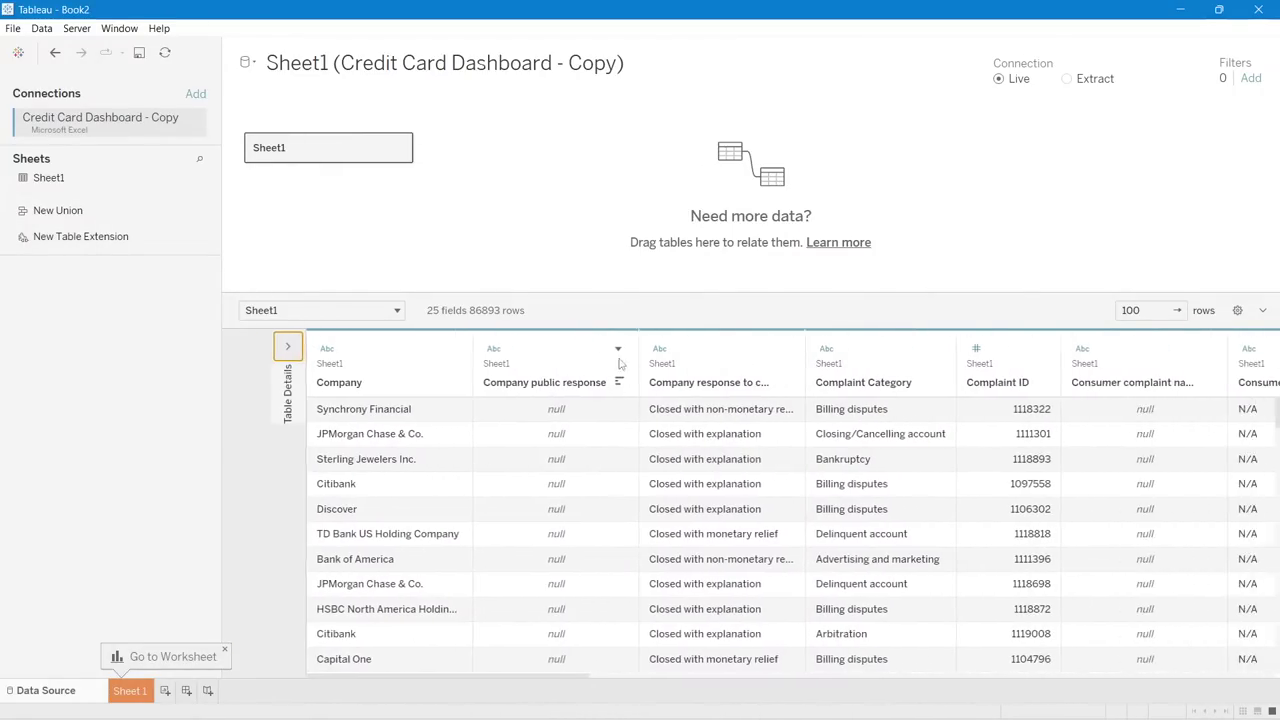
{"action": "scroll", "coordinate": [607, 556], "scroll_direction": "right", "scroll_amount": 5}
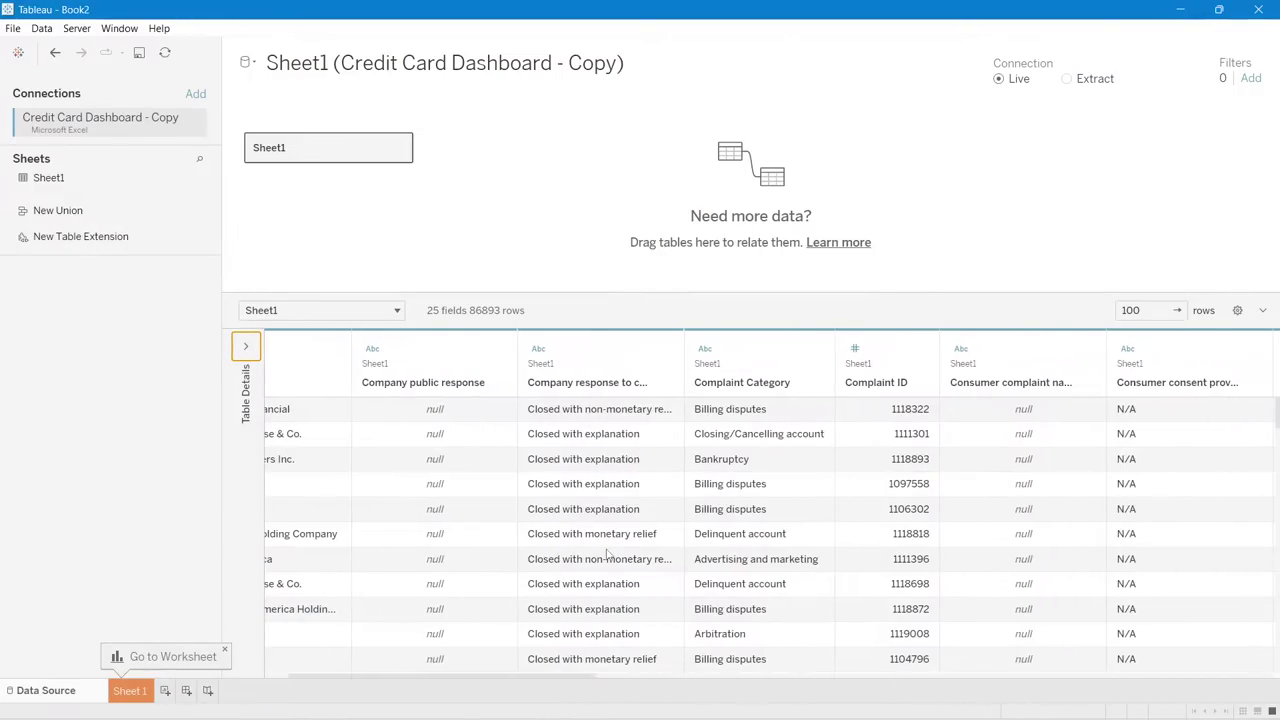
{"action": "scroll", "coordinate": [607, 556], "scroll_direction": "right", "scroll_amount": 12}
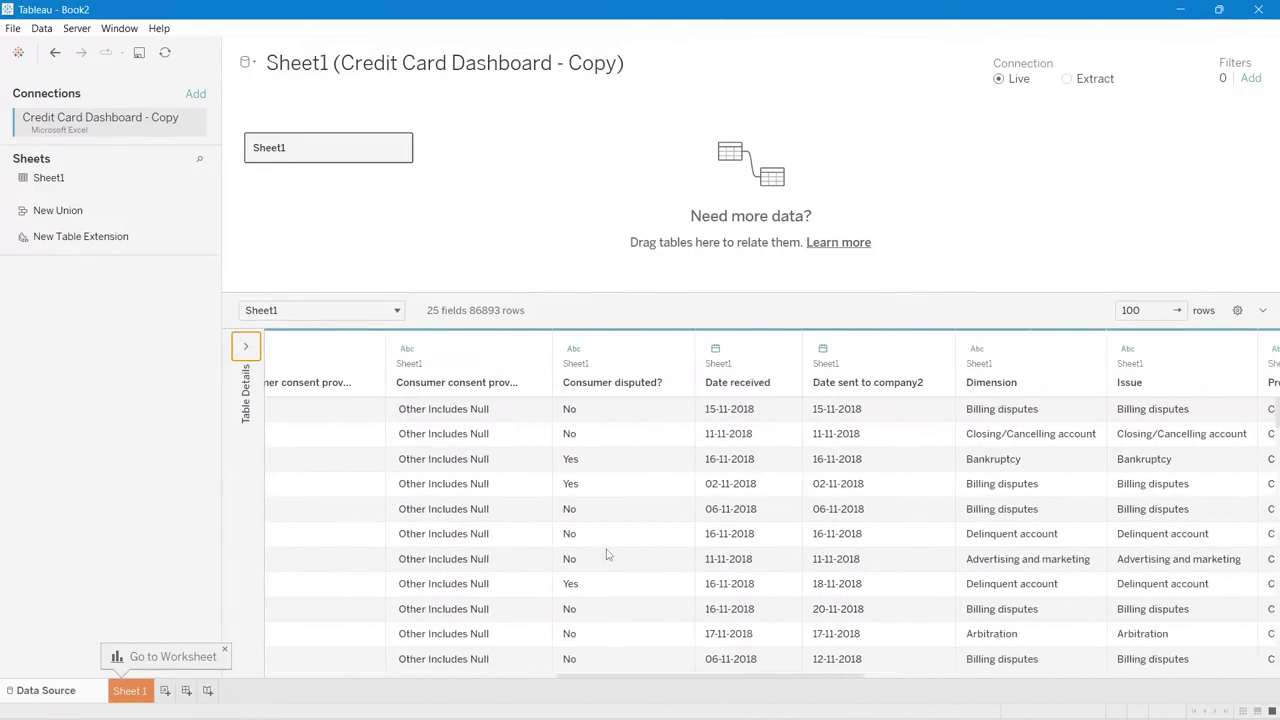
{"action": "scroll", "coordinate": [607, 556], "scroll_direction": "right", "scroll_amount": 4}
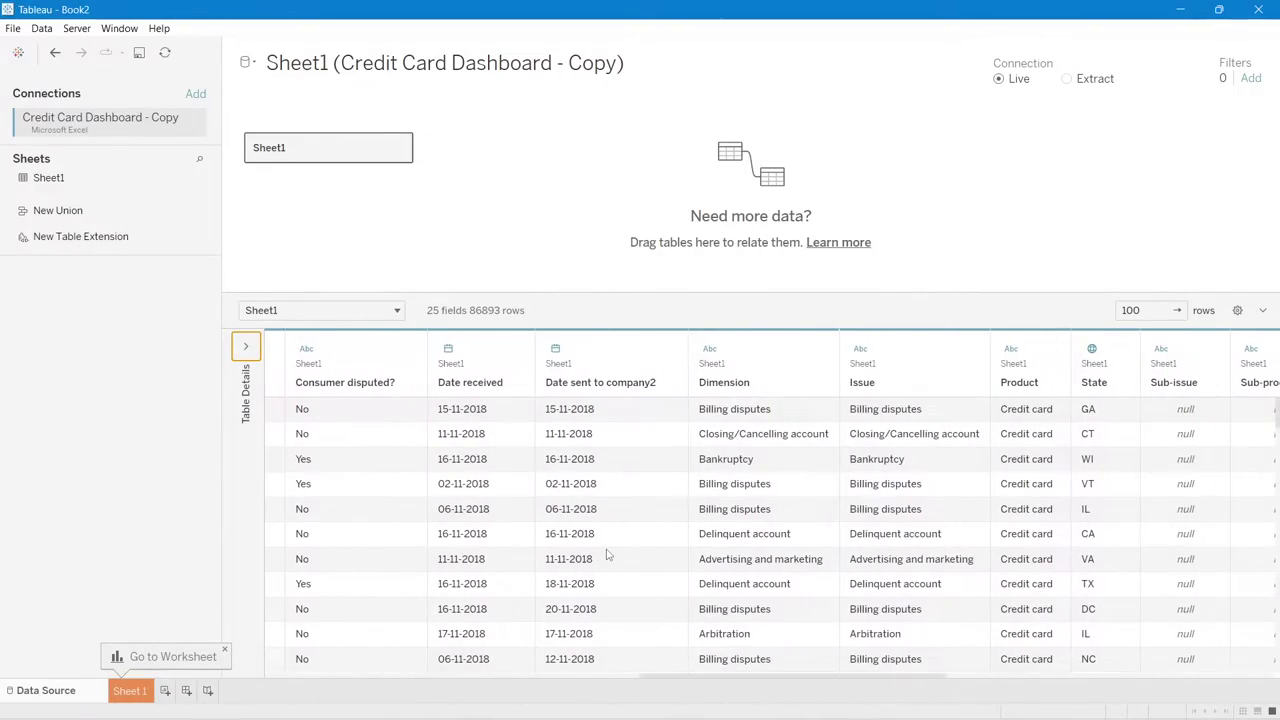
{"action": "scroll", "coordinate": [607, 556], "scroll_direction": "right", "scroll_amount": 7}
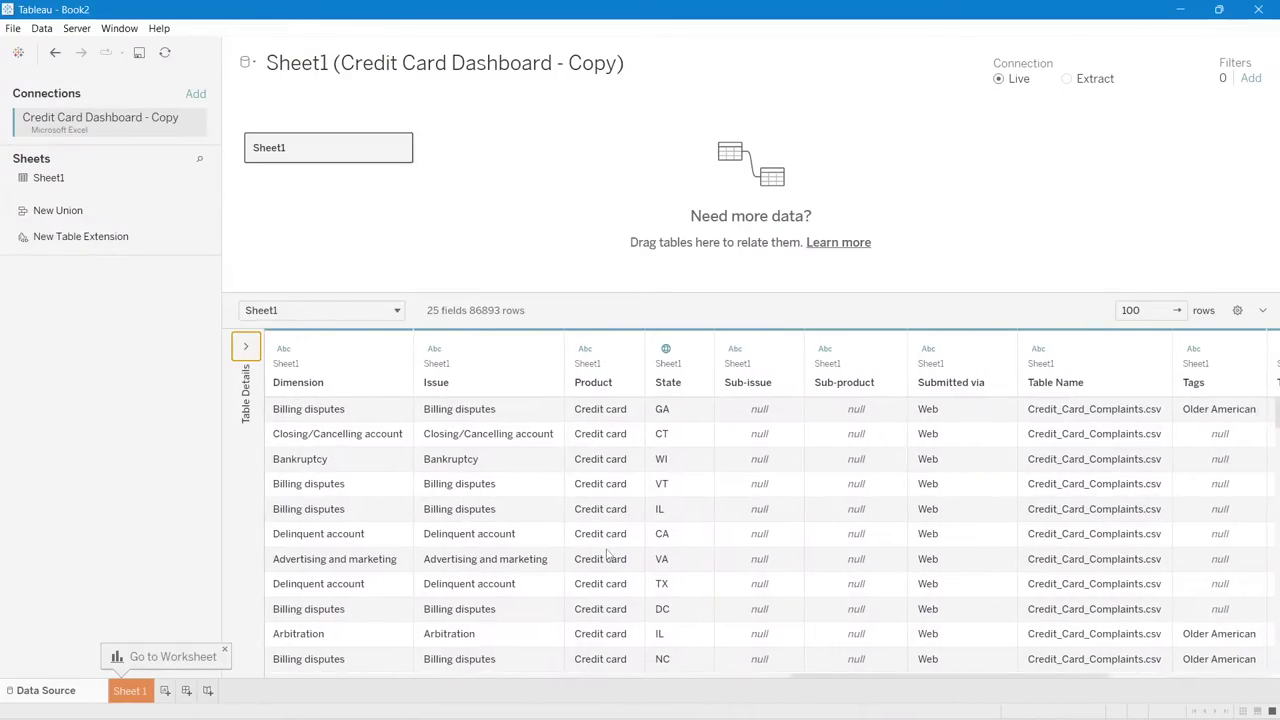
{"action": "scroll", "coordinate": [607, 556], "scroll_direction": "right", "scroll_amount": 4}
{"action": "scroll", "coordinate": [606, 553], "scroll_direction": "right", "scroll_amount": 5}
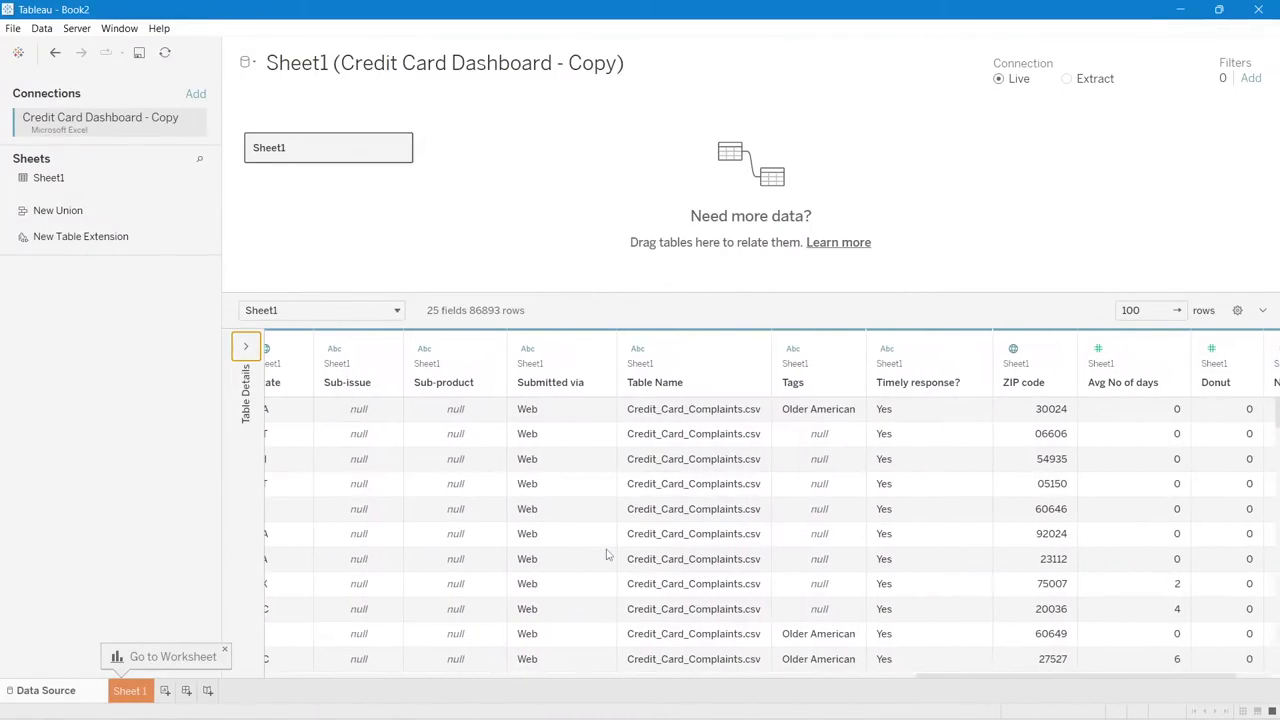
- Open the blank Sheet 1 worksheet and compare it with the finished dashboard in the Credit card complaints workbook, ending back in Book2
{"action": "scroll", "coordinate": [606, 553], "scroll_direction": "left", "scroll_amount": 10}
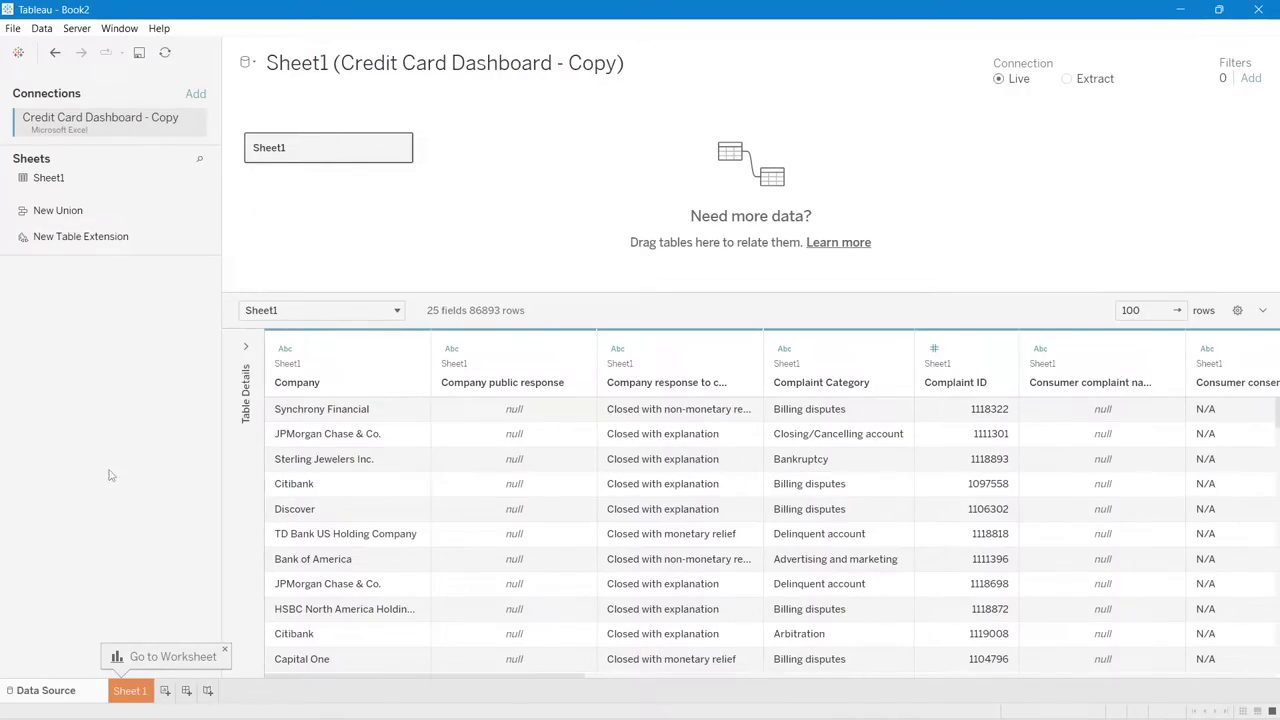
{"action": "left_click", "coordinate": [112, 684]}
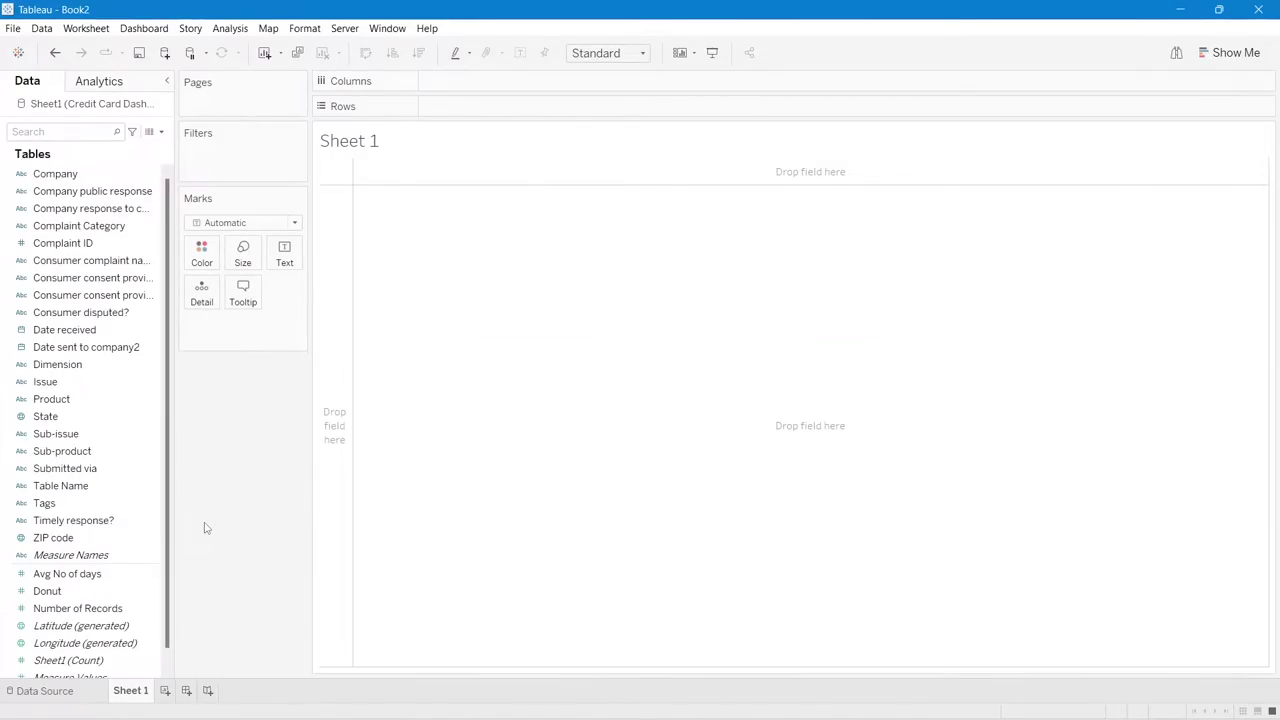
{"action": "mouse_move", "coordinate": [758, 706]}
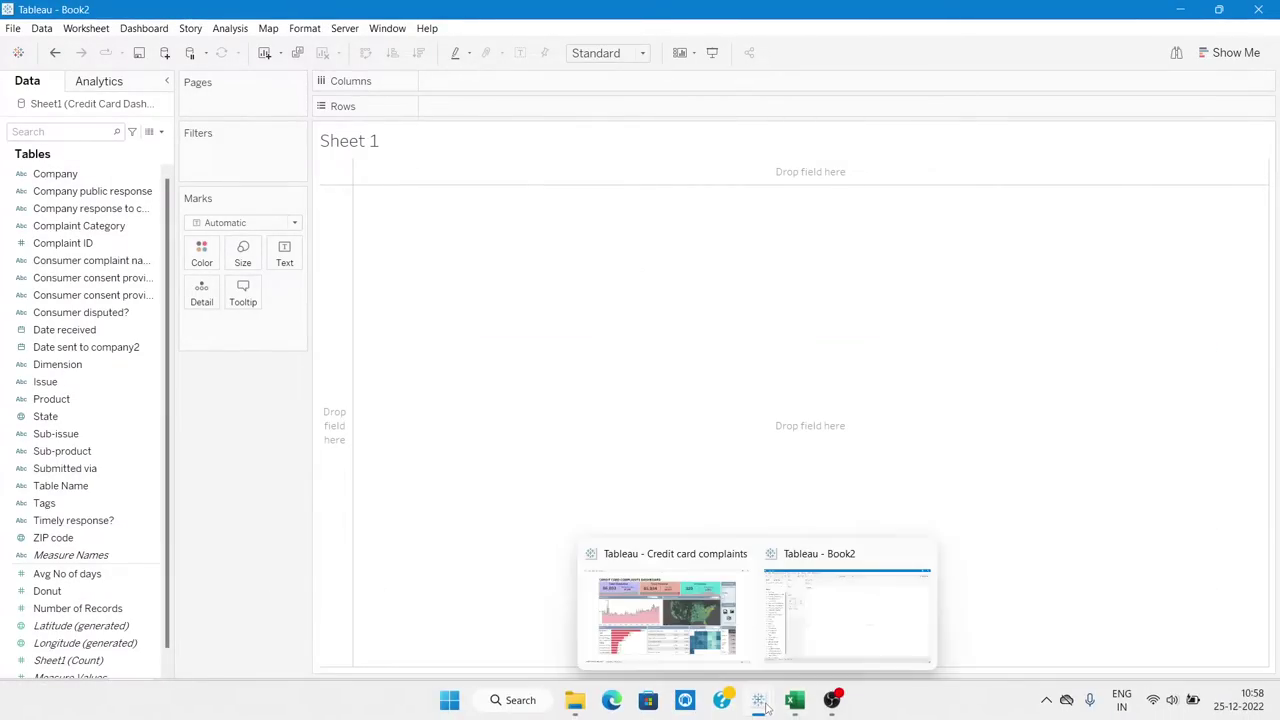
{"action": "left_click", "coordinate": [660, 612]}
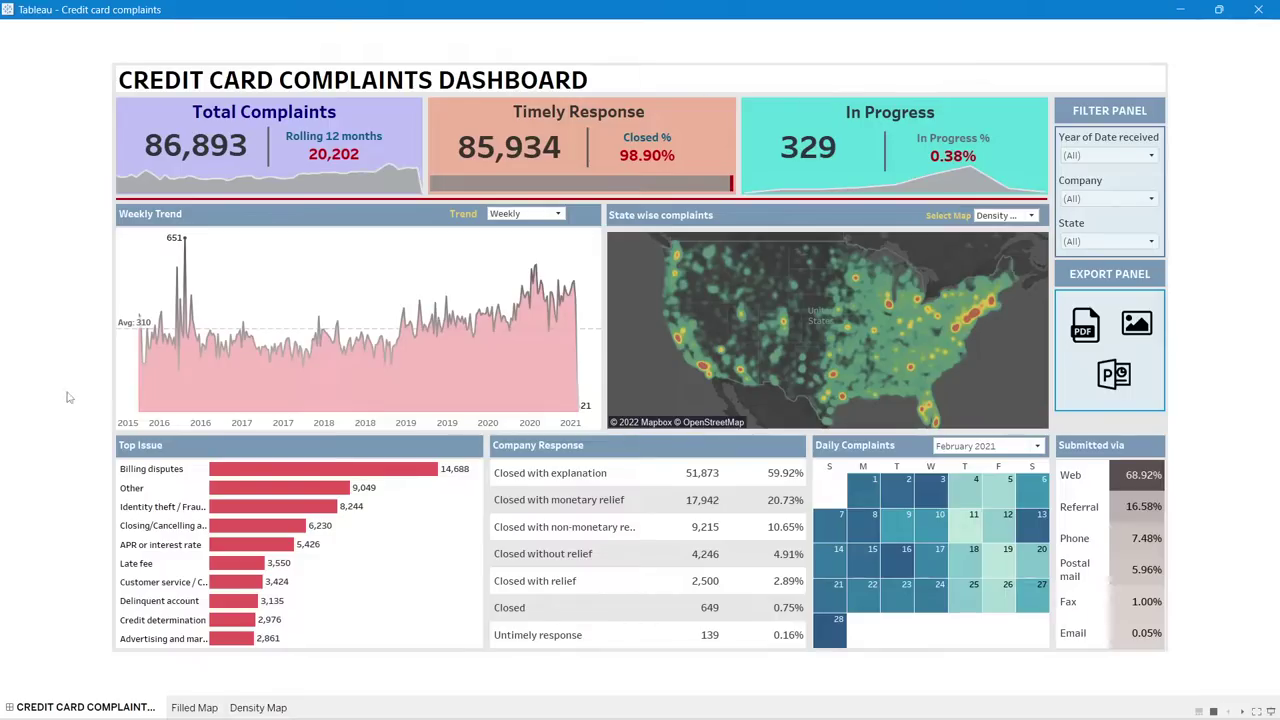
{"action": "mouse_move", "coordinate": [740, 715]}
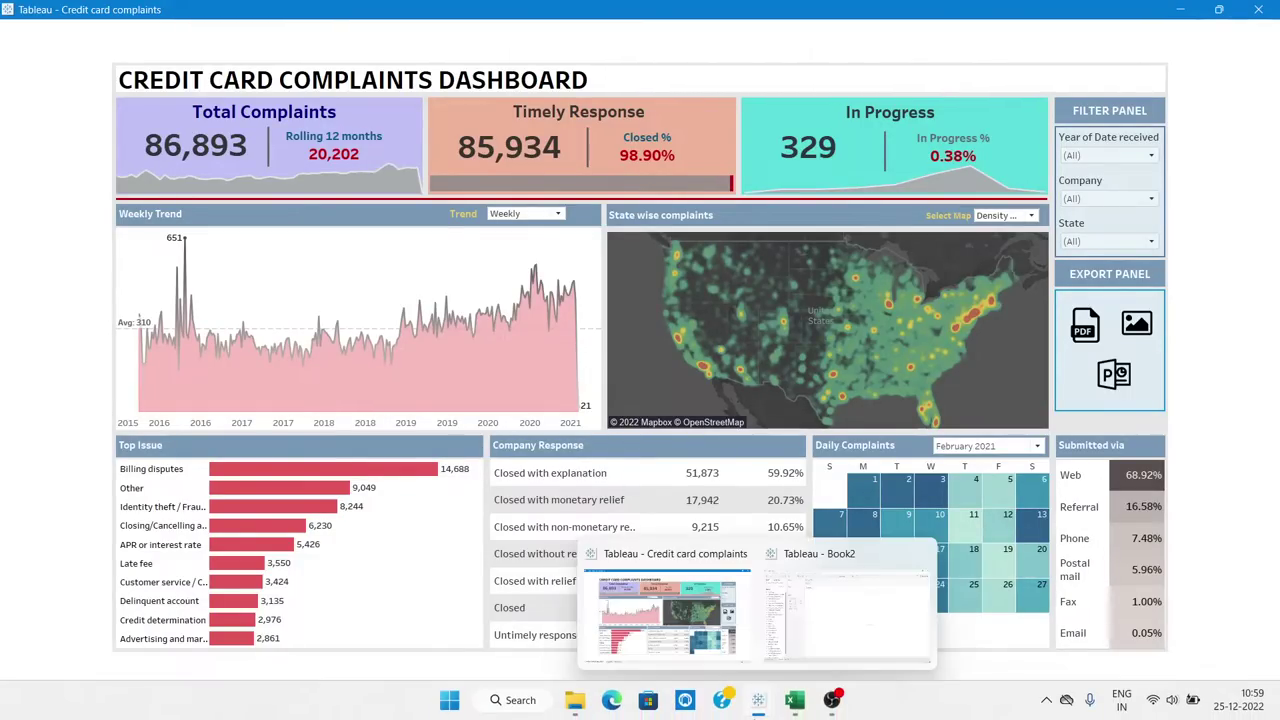
{"action": "left_click", "coordinate": [800, 640]}
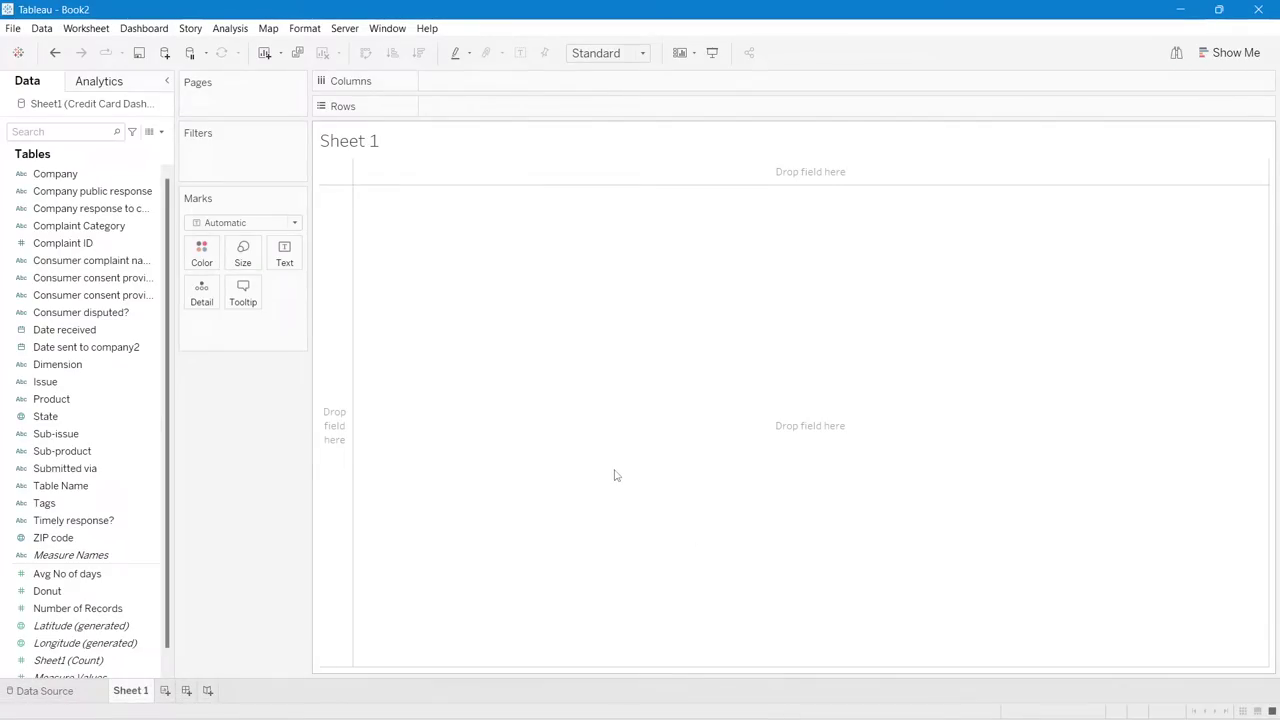
{"action": "key", "text": "alt+Tab"}
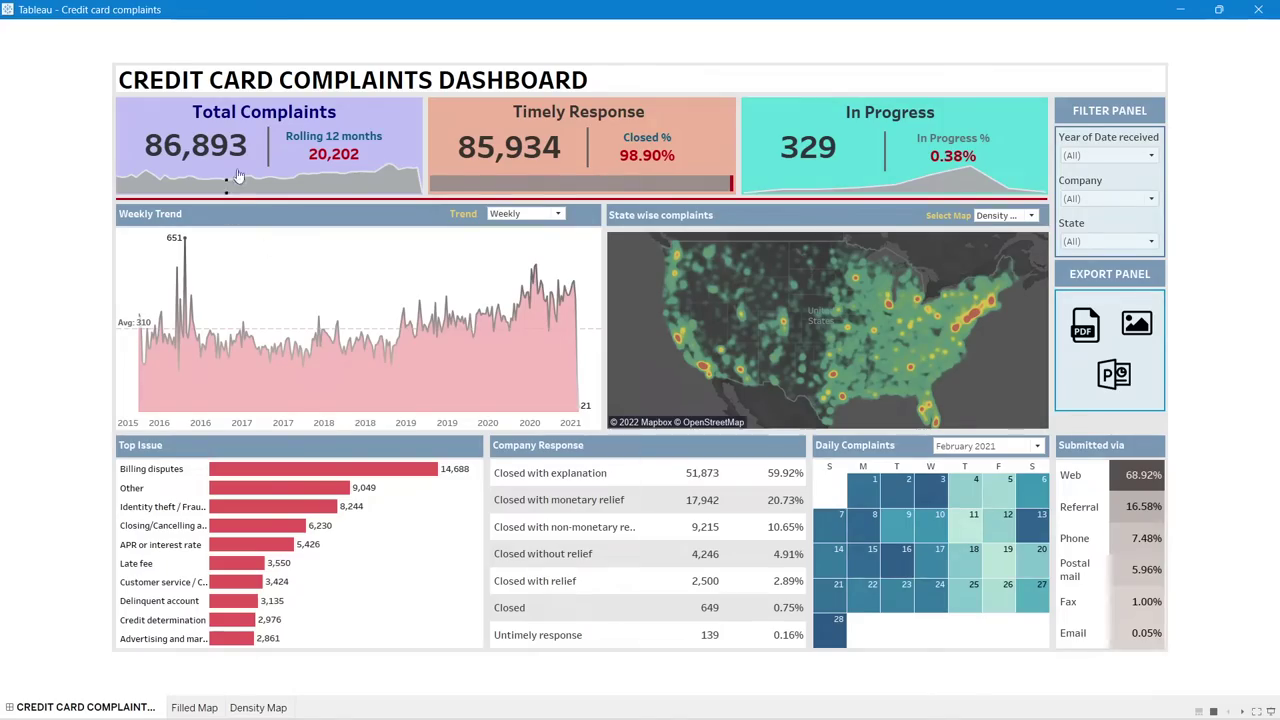
{"action": "key", "text": "alt+Tab"}
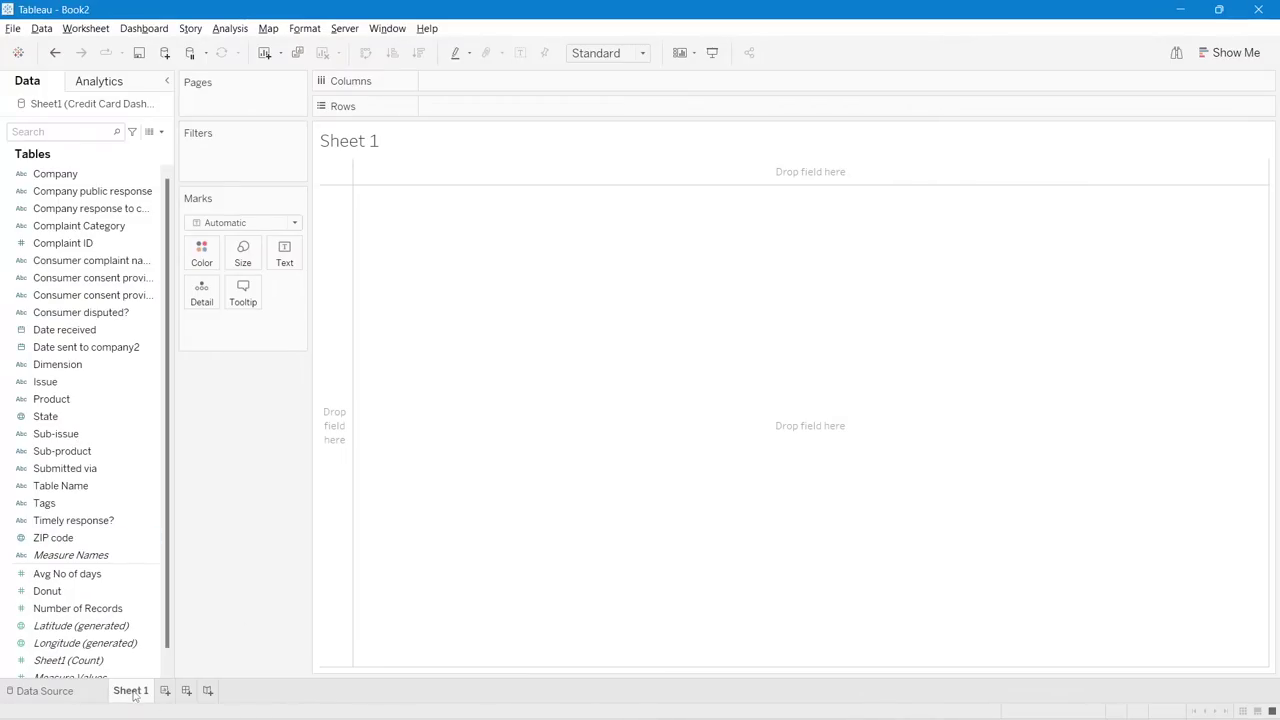
- Rename the Sheet 1 worksheet as Total Complaints
{"action": "double_click", "coordinate": [130, 690]}
{"action": "type", "text": "Tot"}
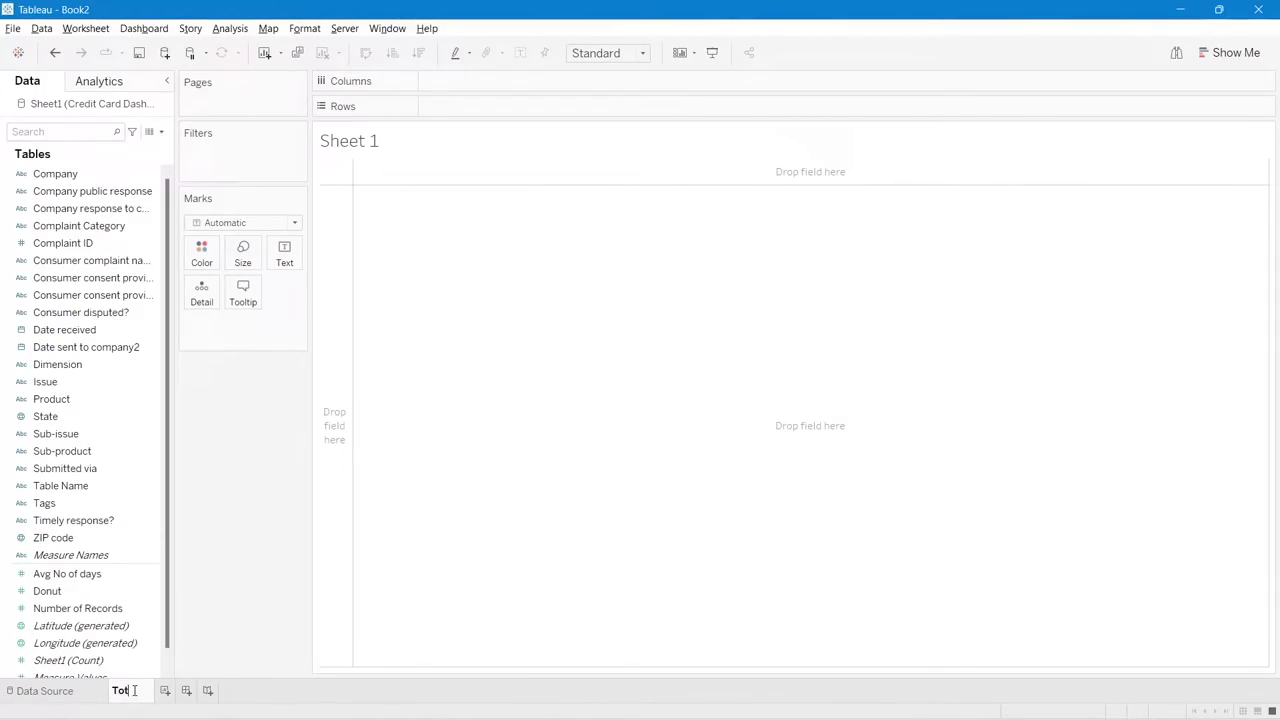
{"action": "type", "text": "al Complaints"}
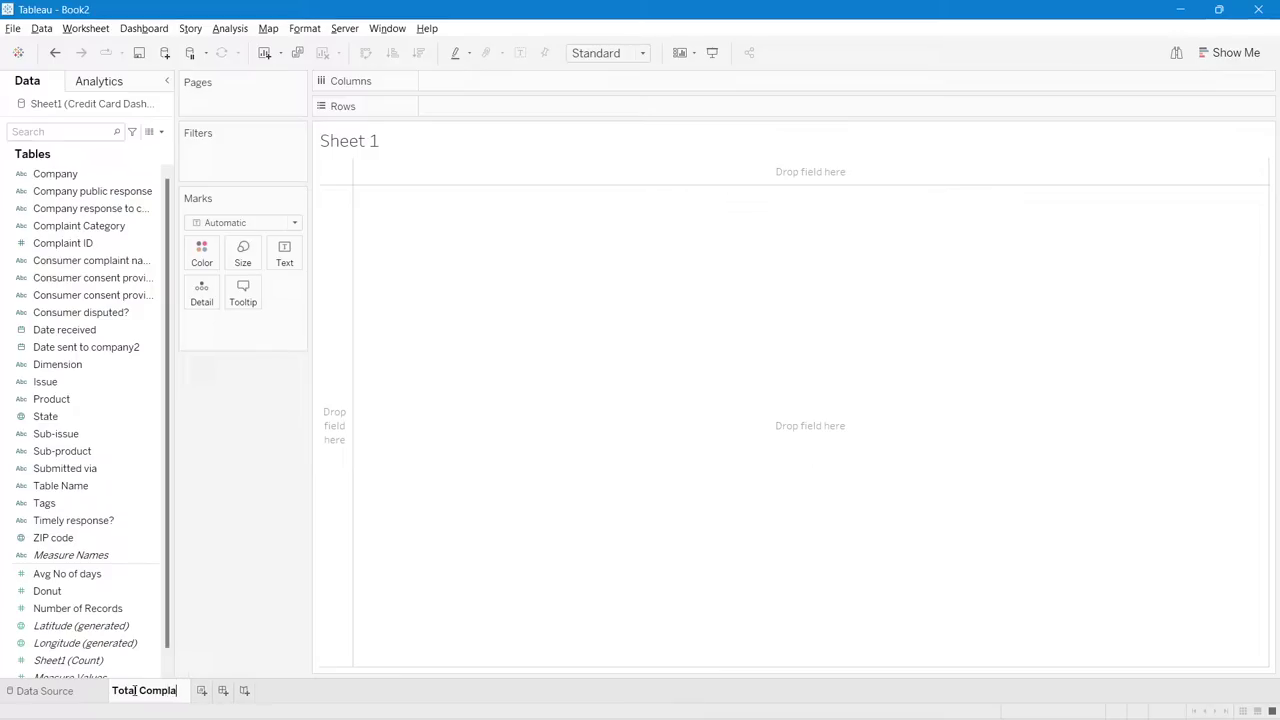
{"action": "left_click", "coordinate": [213, 565]}
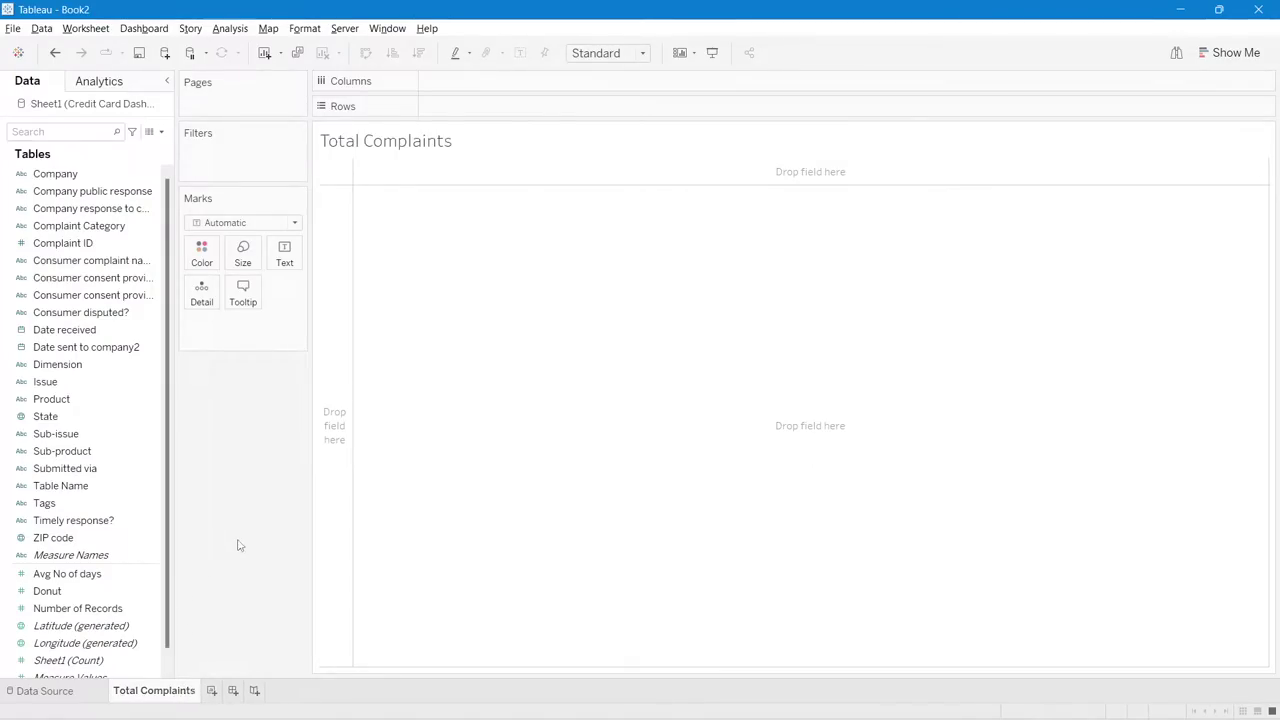
- Return to the data source, enlarge the Sheet1 preview and examine the values in the Number of Records column
{"action": "left_click", "coordinate": [62, 690]}
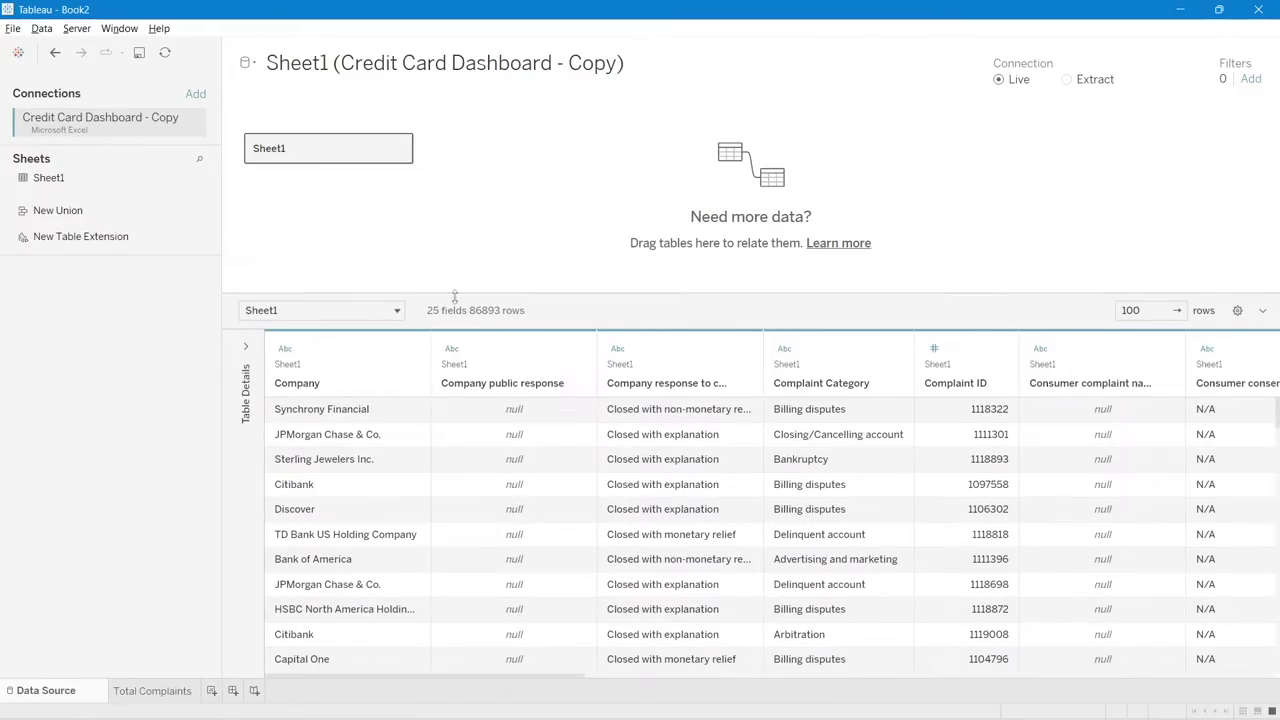
{"action": "left_click_drag", "start_coordinate": [452, 294], "coordinate": [457, 250]}
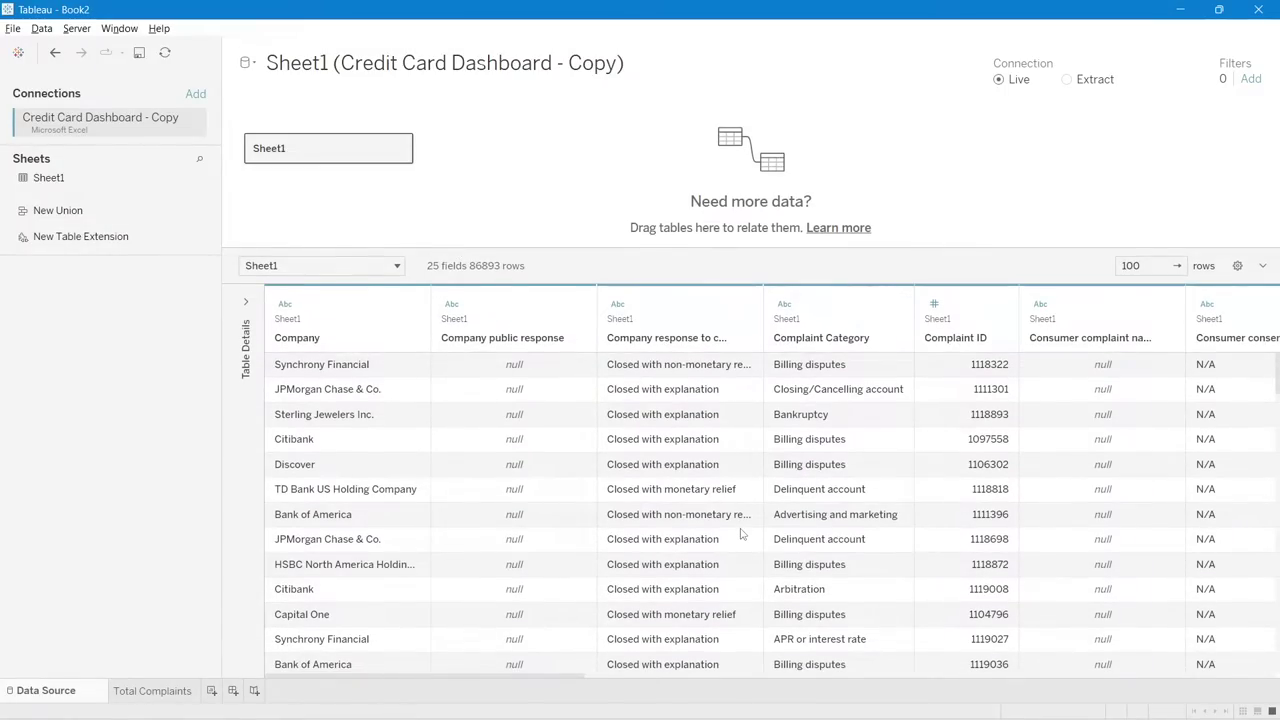
{"action": "left_click_drag", "start_coordinate": [565, 675], "coordinate": [1276, 698]}
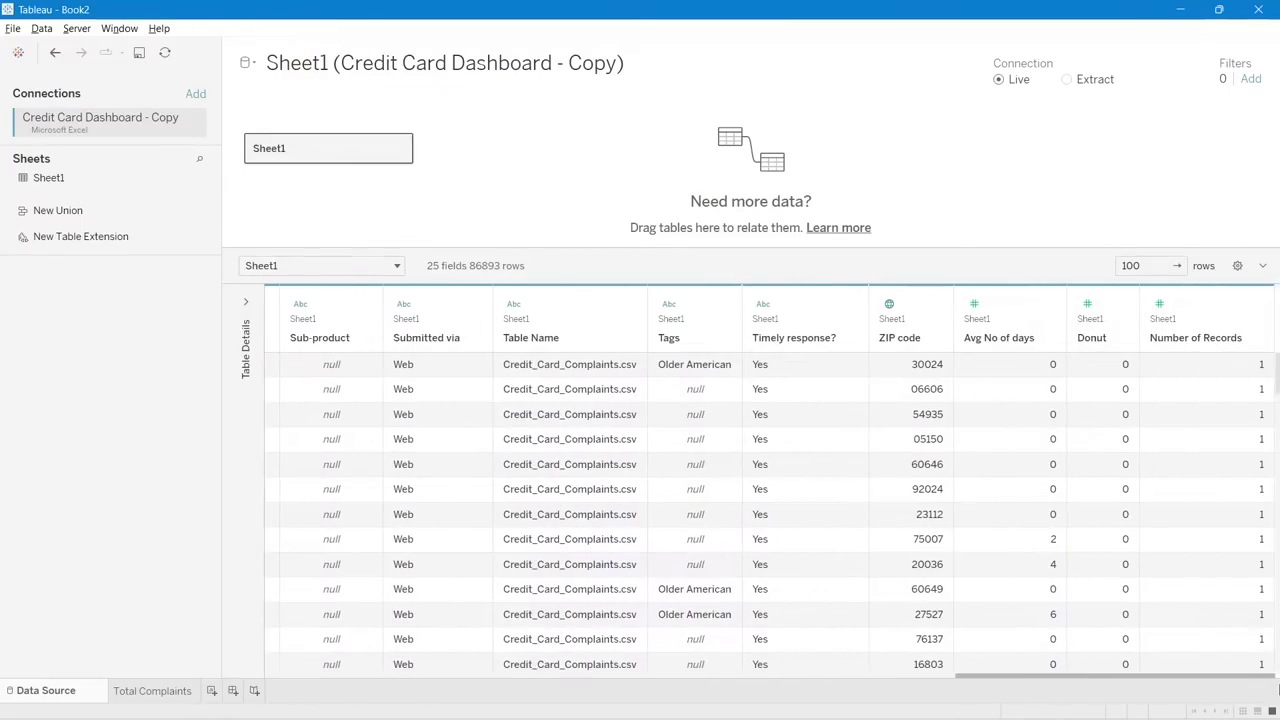
{"action": "scroll", "coordinate": [1205, 410], "scroll_direction": "down", "scroll_amount": 5}
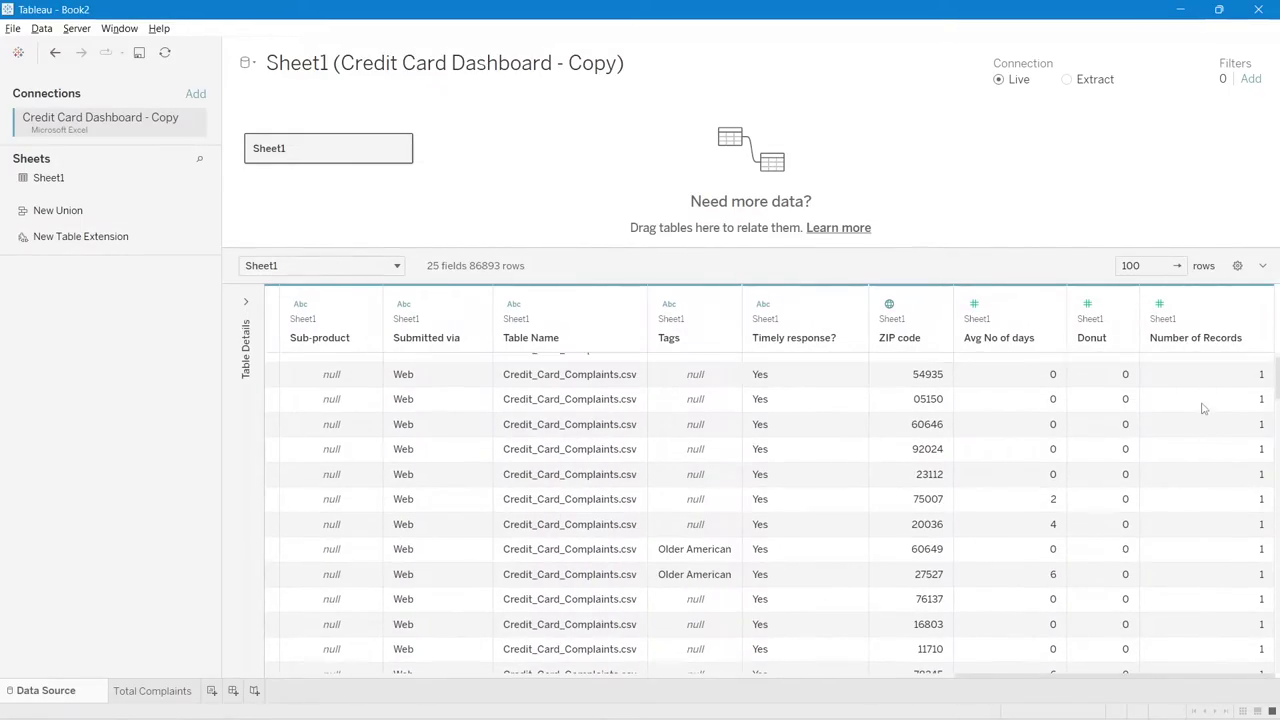
{"action": "left_click_drag", "start_coordinate": [1276, 410], "coordinate": [1276, 375]}
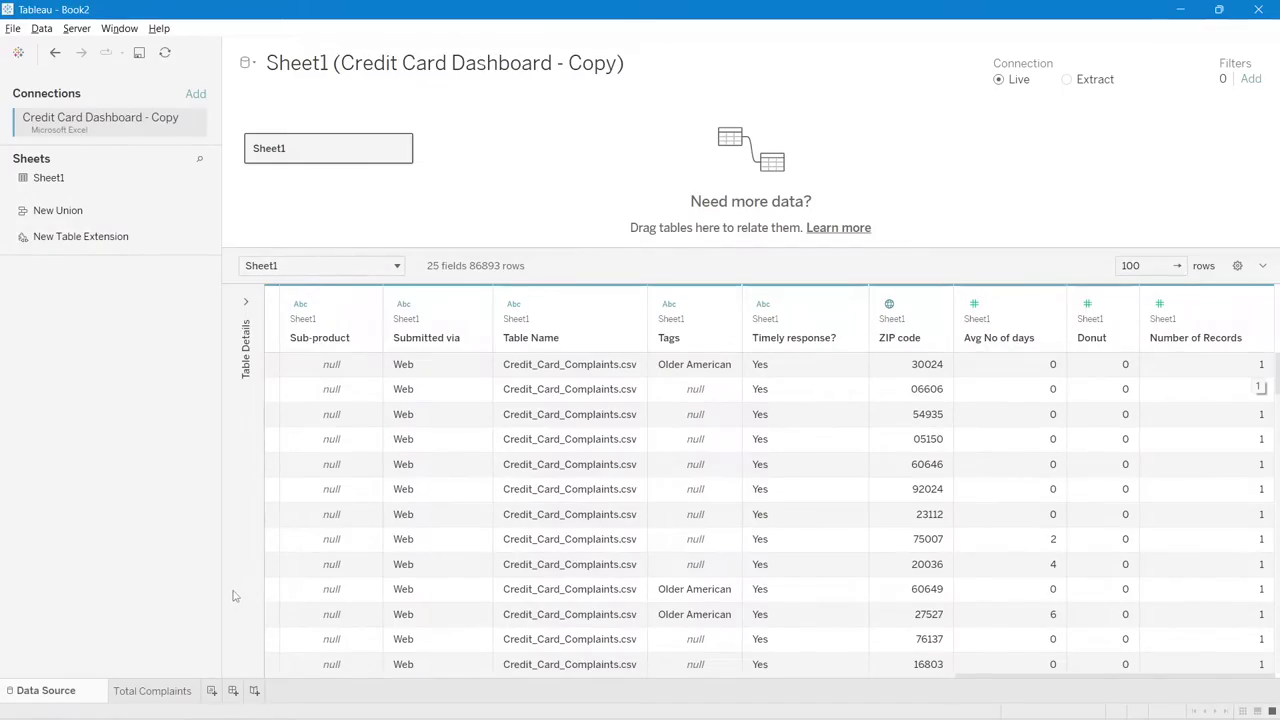
- On the Total Complaints worksheet, show the sum of Number of Records as the text mark
{"action": "left_click", "coordinate": [158, 694]}
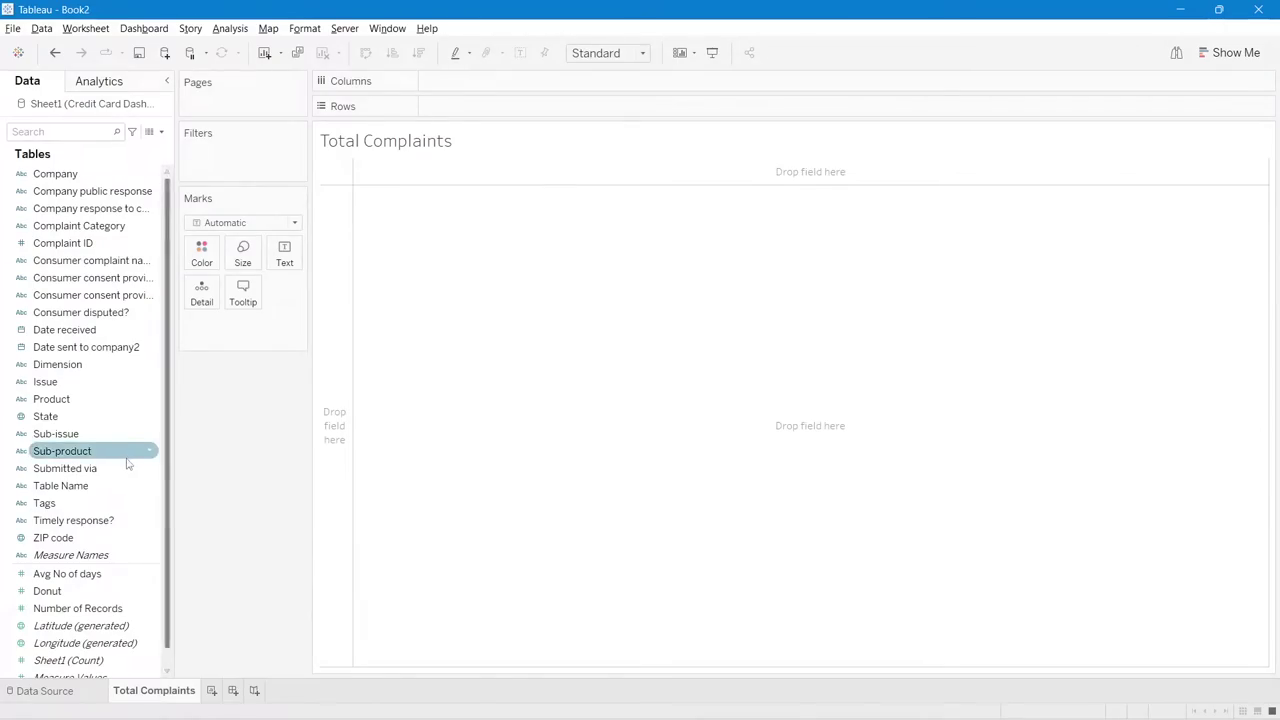
{"action": "scroll", "coordinate": [126, 460], "scroll_direction": "down", "scroll_amount": 1}
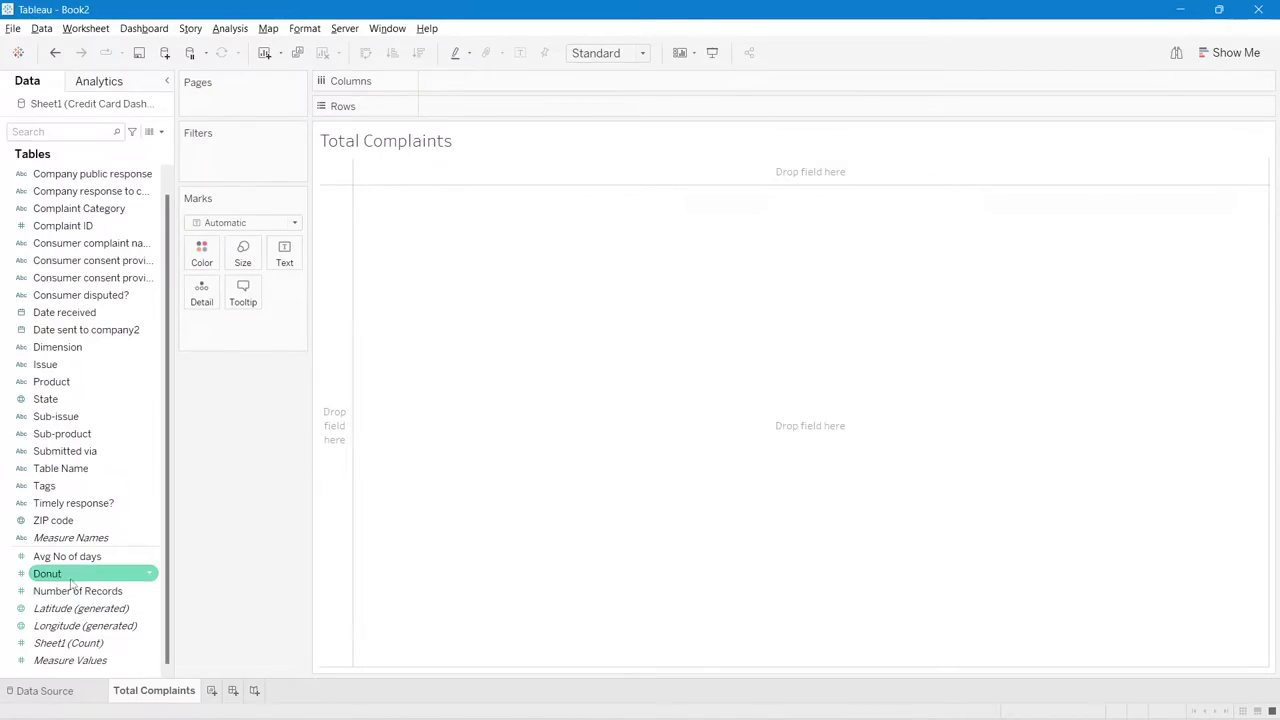
{"action": "left_click_drag", "start_coordinate": [70, 591], "coordinate": [288, 268]}
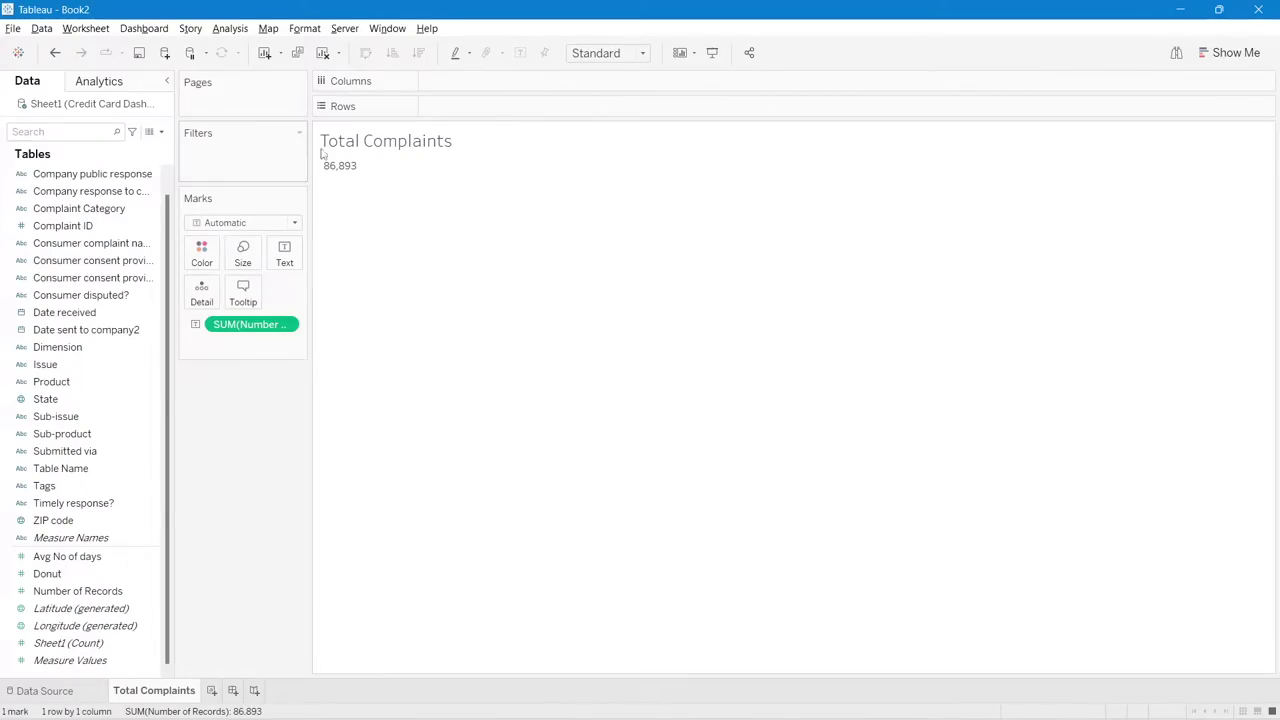
- Format the SUM(Number of Records) label in Tableau Bold at size 26 and apply the change
{"action": "left_click", "coordinate": [284, 265]}
{"action": "left_click", "coordinate": [401, 287]}
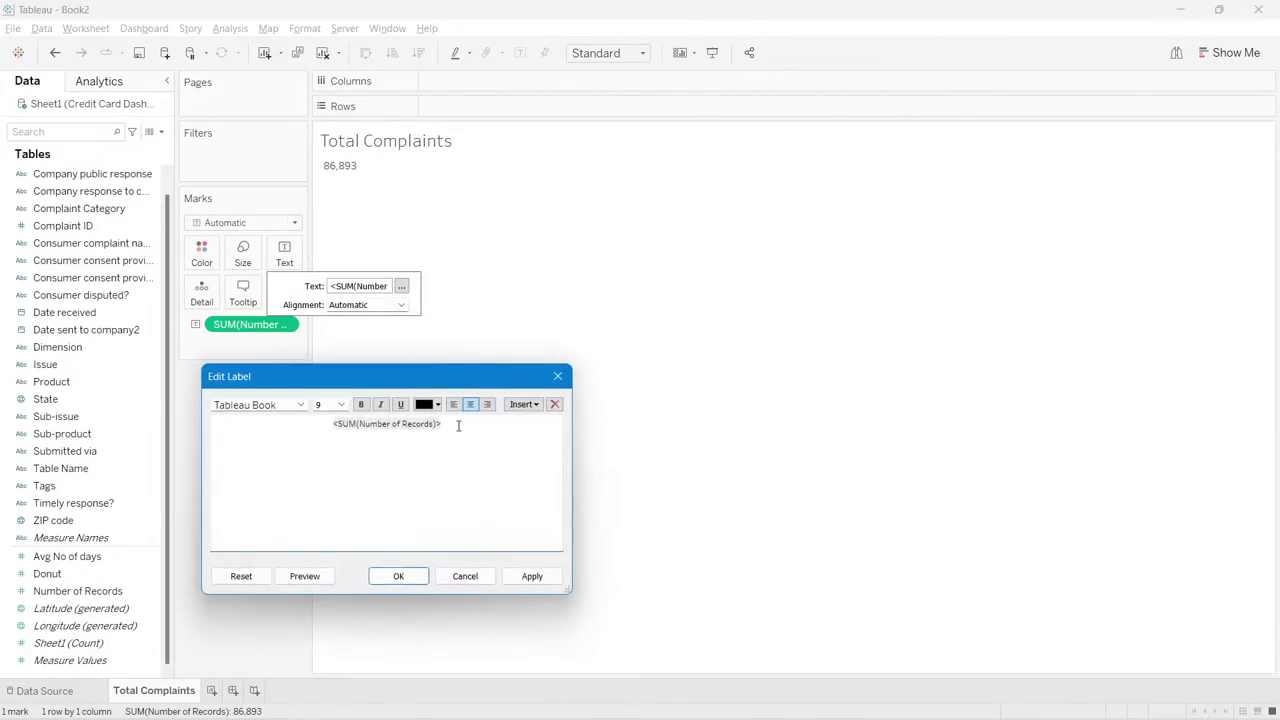
{"action": "left_click_drag", "start_coordinate": [458, 425], "coordinate": [285, 416]}
{"action": "left_click", "coordinate": [341, 404]}
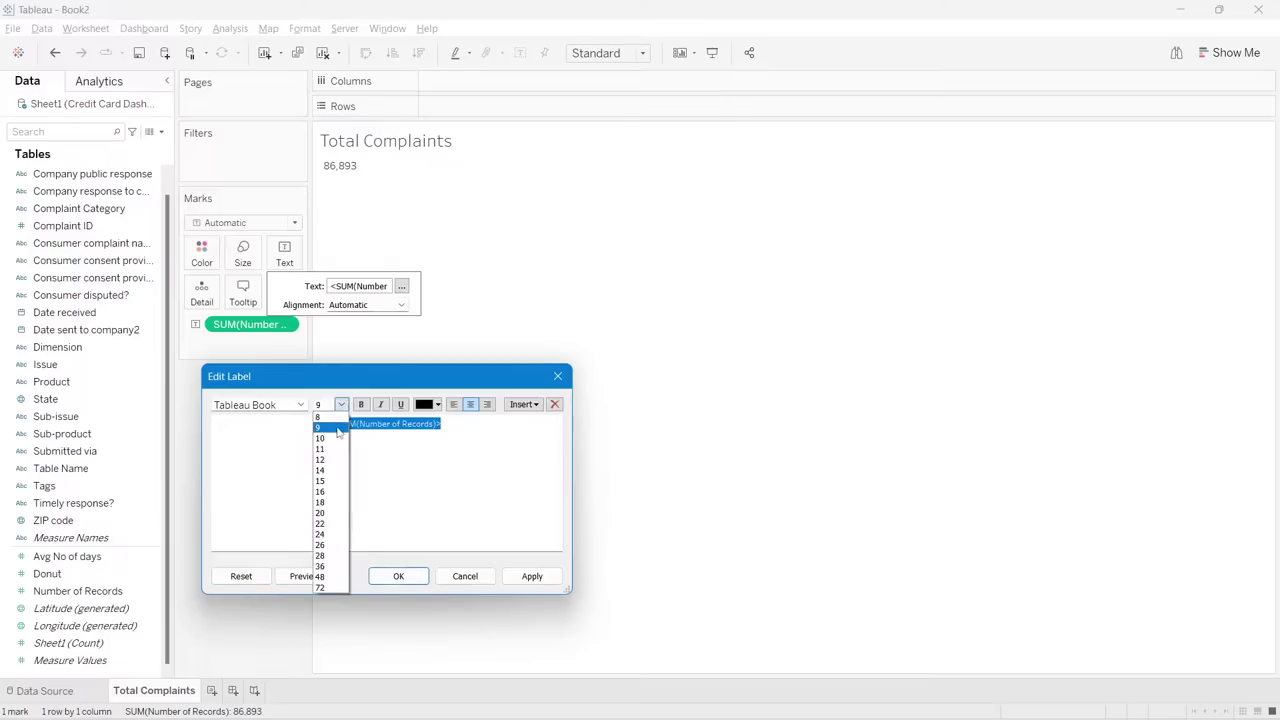
{"action": "left_click", "coordinate": [336, 546]}
{"action": "left_click", "coordinate": [437, 404]}
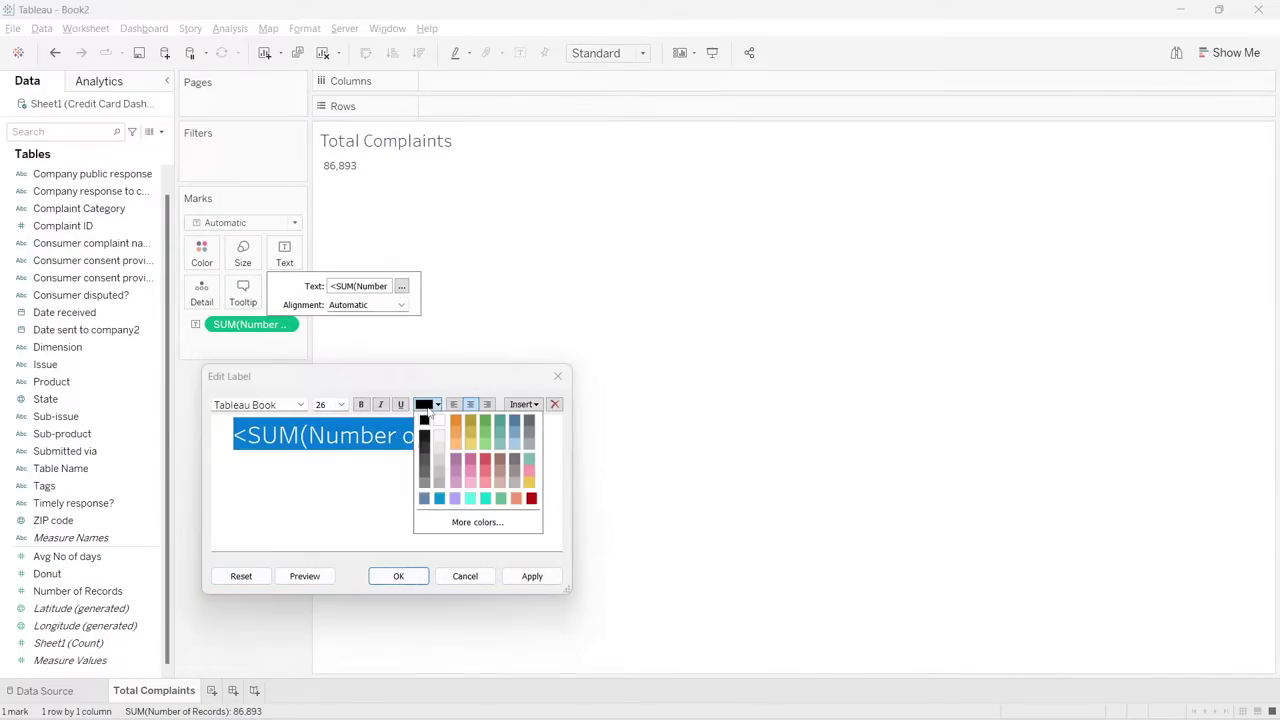
{"action": "left_click", "coordinate": [437, 404]}
{"action": "left_click", "coordinate": [300, 405]}
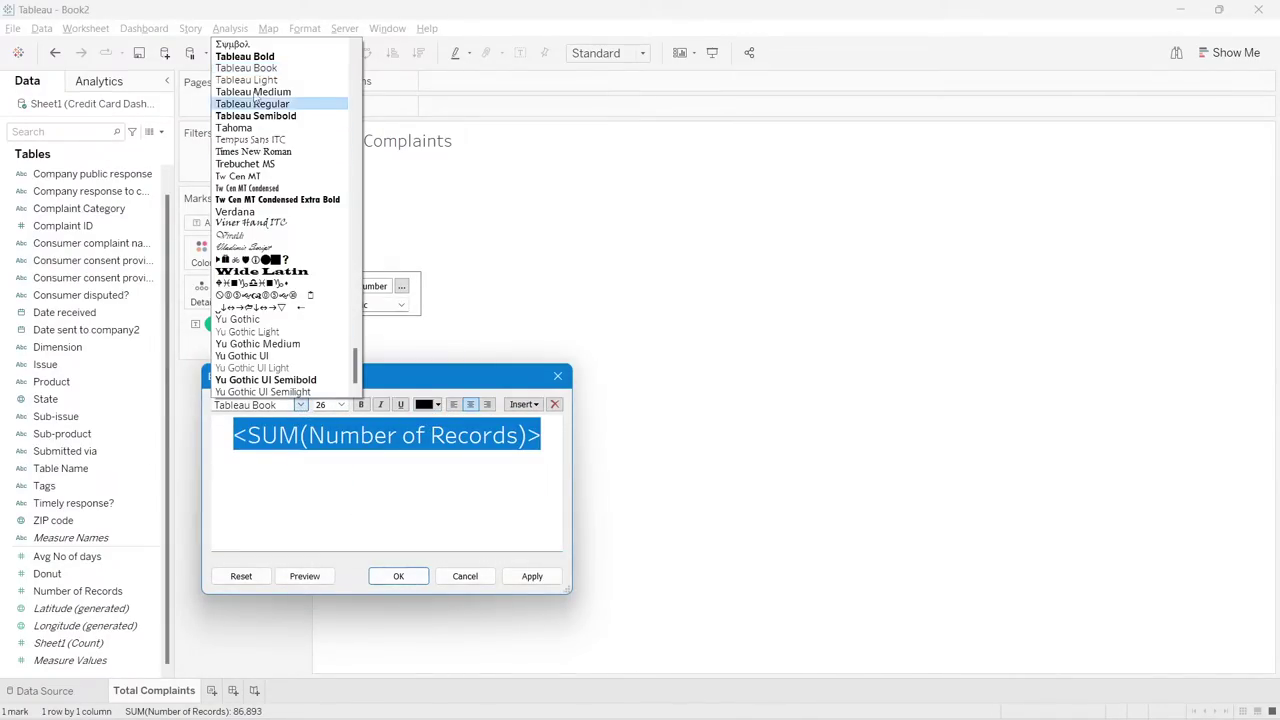
{"action": "left_click", "coordinate": [258, 56]}
{"action": "left_click", "coordinate": [530, 576]}
{"action": "left_click", "coordinate": [398, 576]}
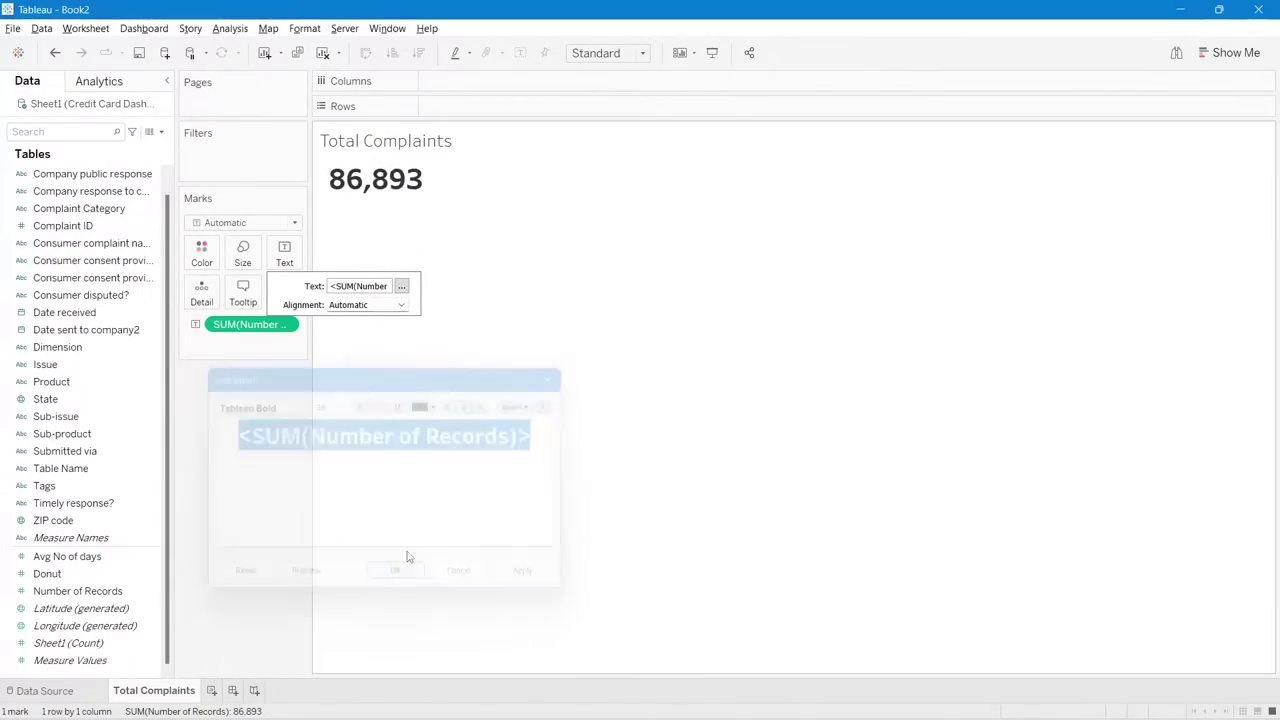
- Fit the Total Complaints worksheet to Entire View and center the label text horizontally
{"action": "left_click", "coordinate": [607, 53]}
{"action": "left_click", "coordinate": [615, 127]}
{"action": "left_click", "coordinate": [600, 56]}
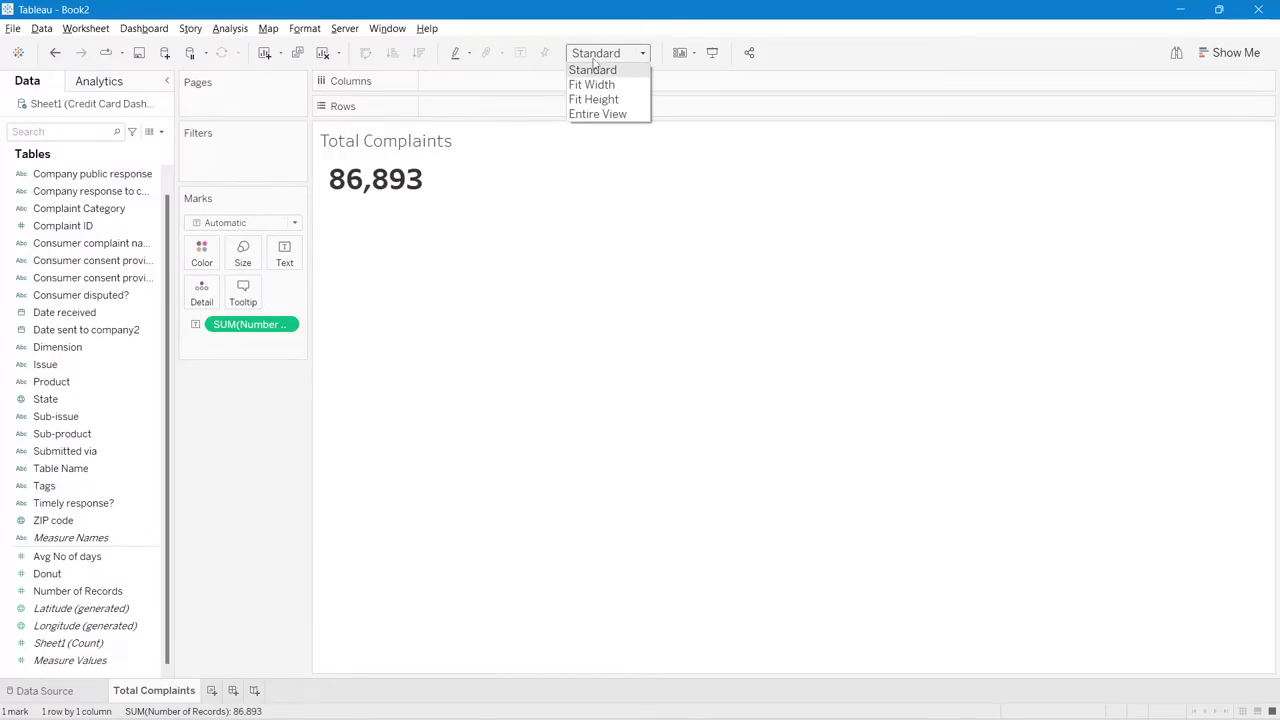
{"action": "left_click", "coordinate": [603, 114]}
{"action": "left_click", "coordinate": [284, 254]}
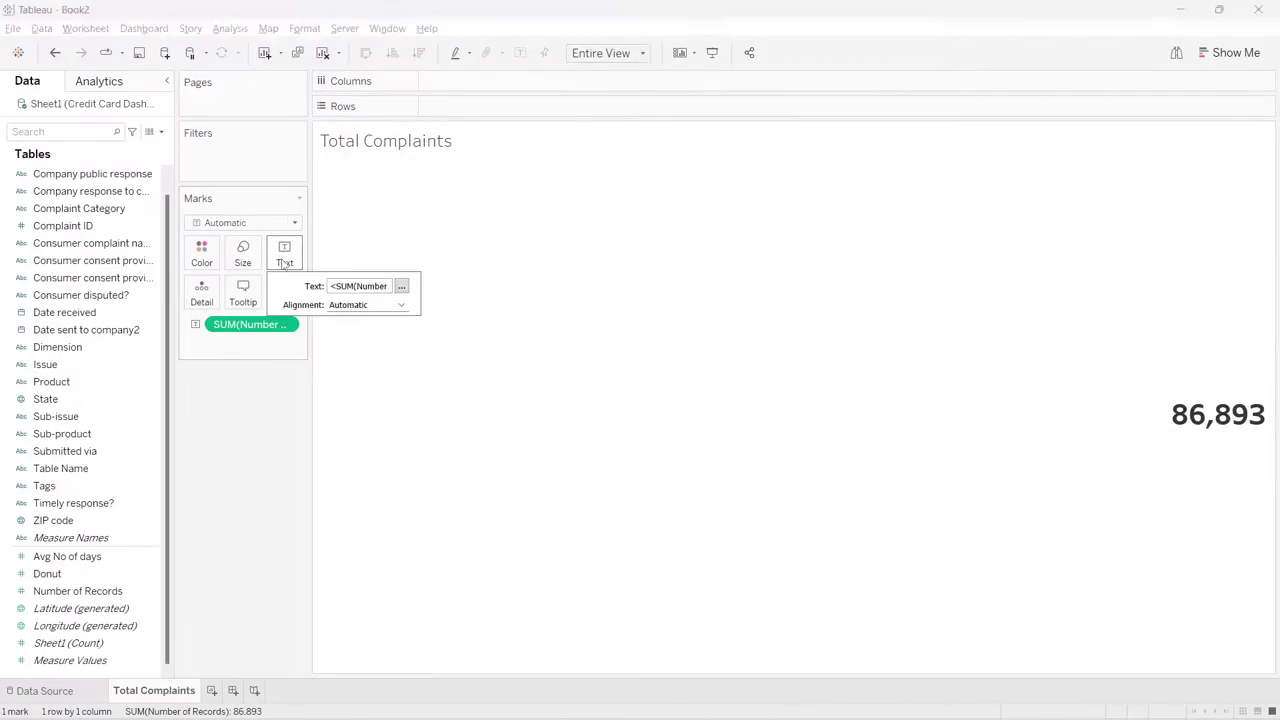
{"action": "left_click", "coordinate": [401, 305]}
{"action": "left_click", "coordinate": [366, 363]}
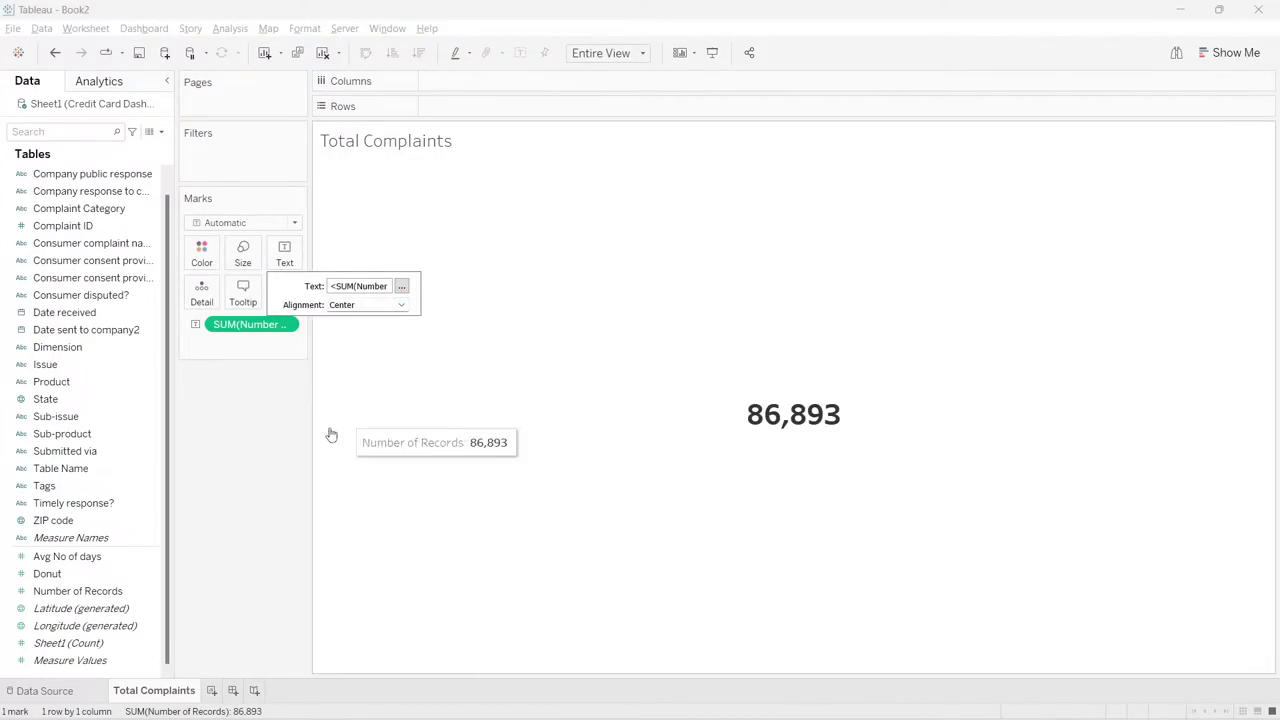
{"action": "left_click", "coordinate": [274, 466]}
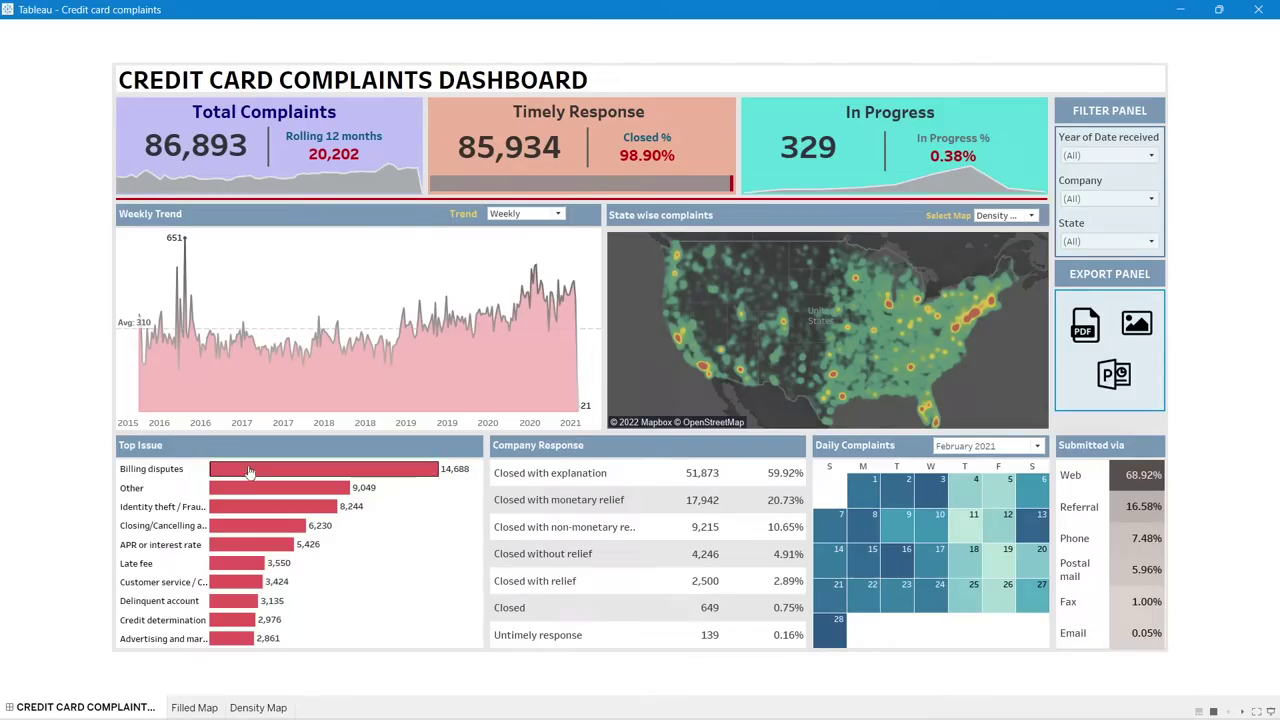
- Add a new worksheet after Total Complaints and name it Rolling 12 month complaints
{"action": "mouse_move", "coordinate": [313, 146]}
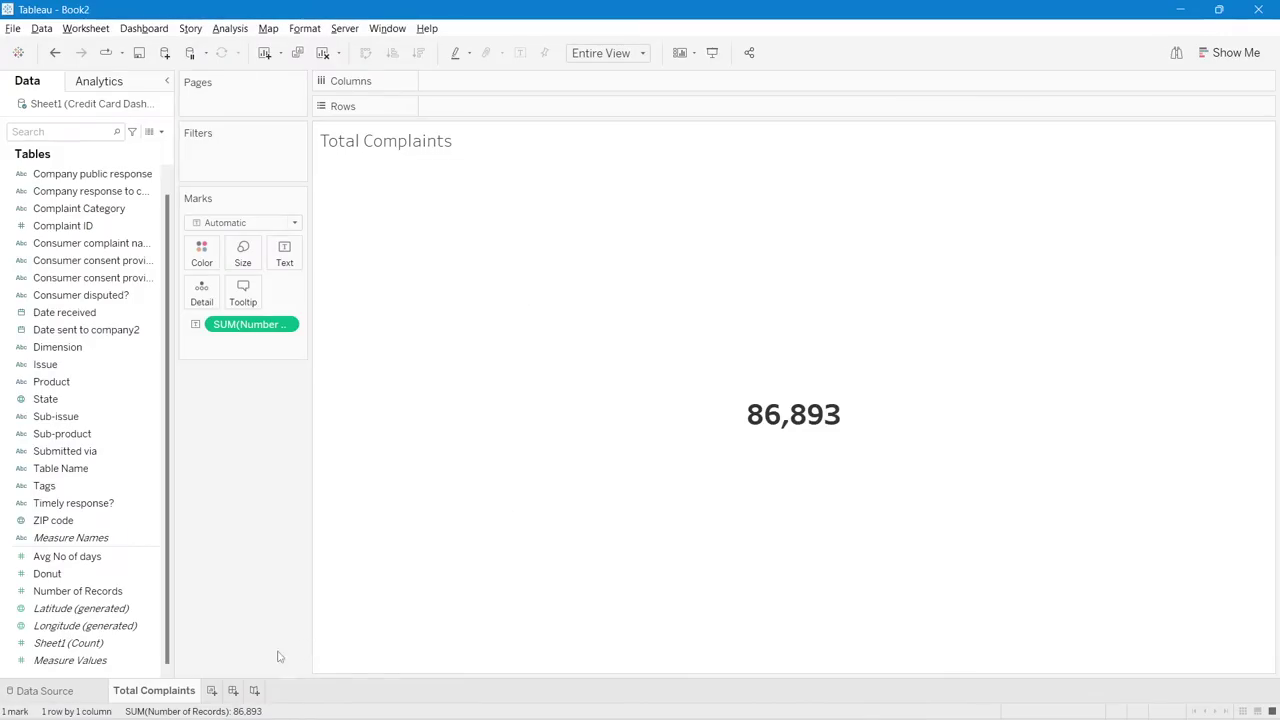
{"action": "left_click", "coordinate": [211, 690]}
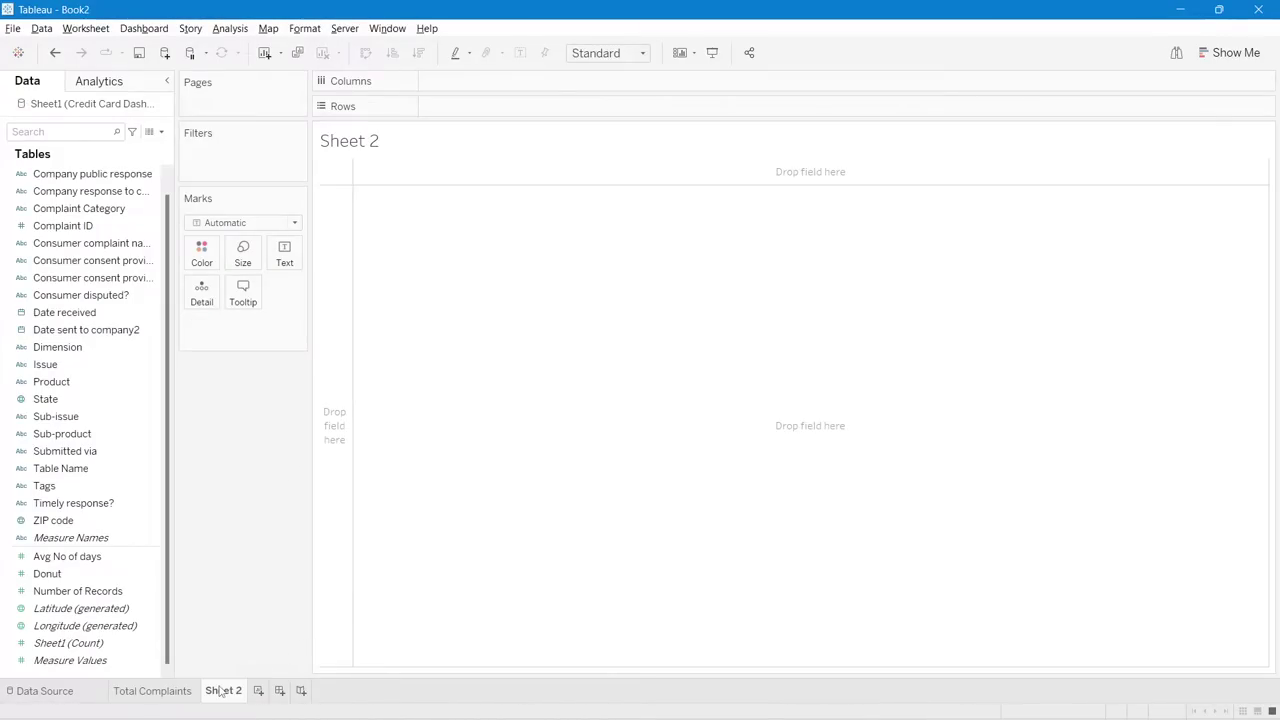
{"action": "double_click", "coordinate": [221, 691]}
{"action": "type", "text": "Rolling 1"}
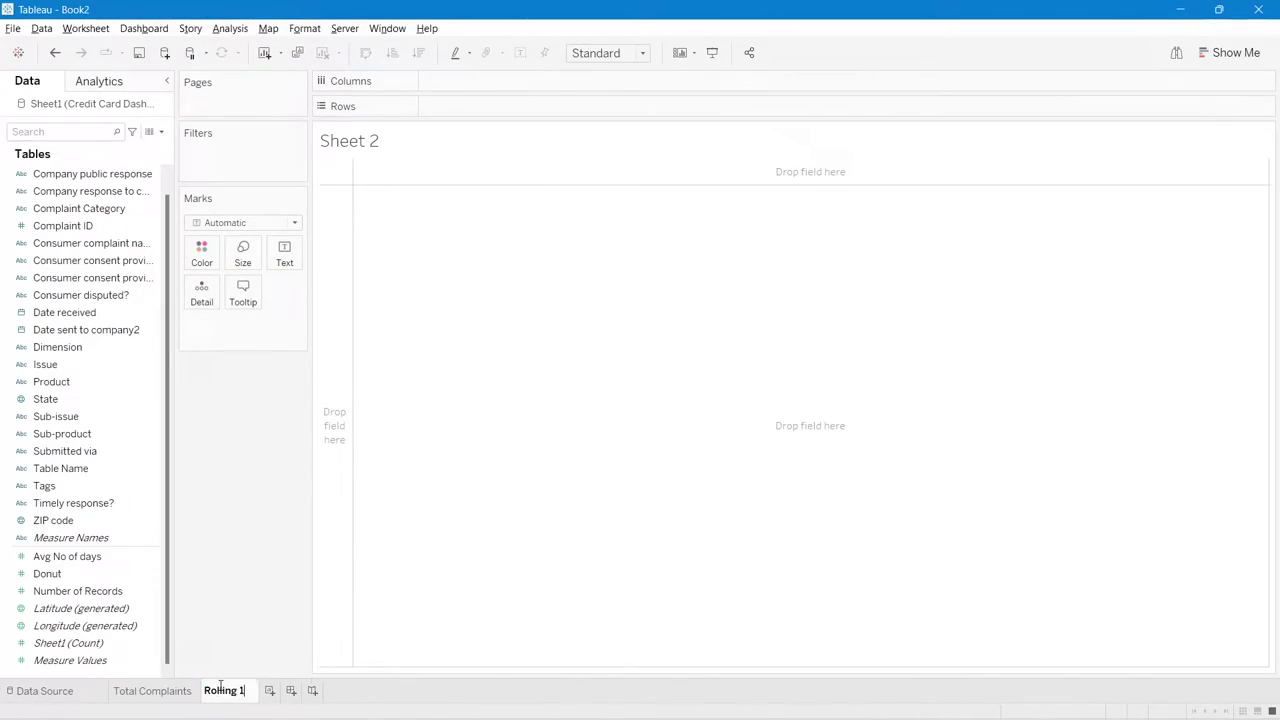
{"action": "type", "text": "2 month"}
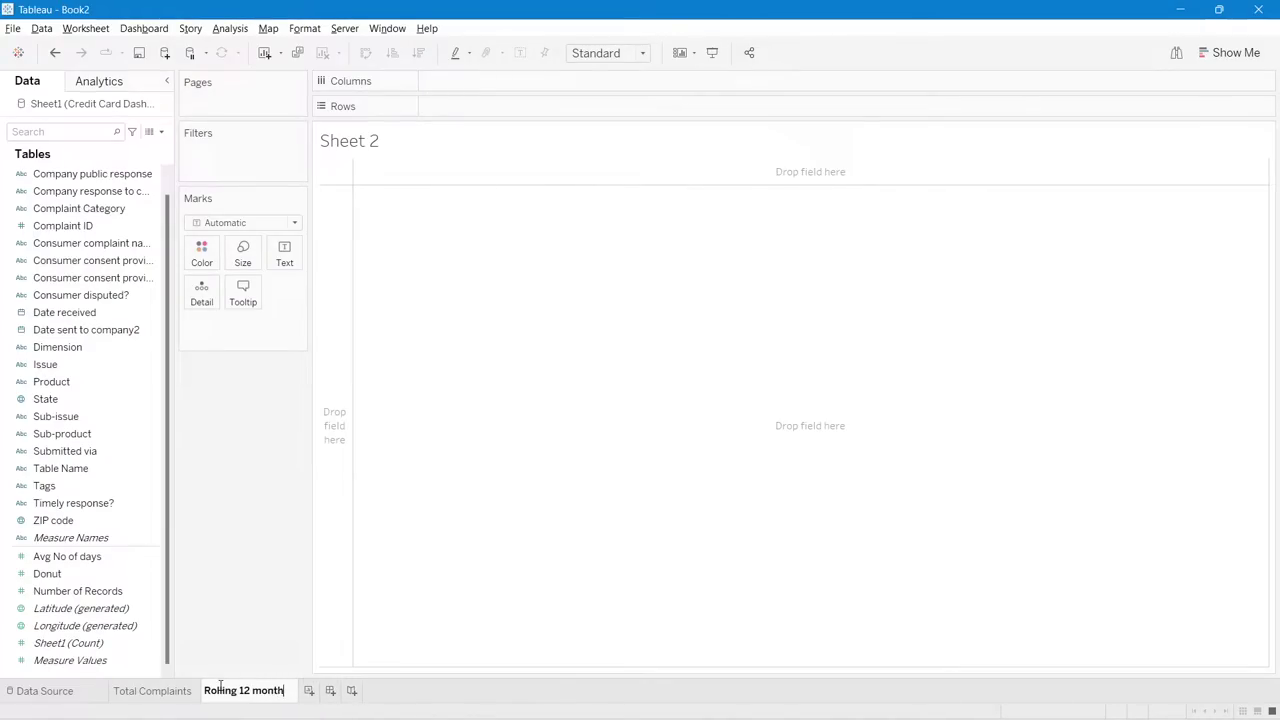
{"action": "type", "text": " complaints"}
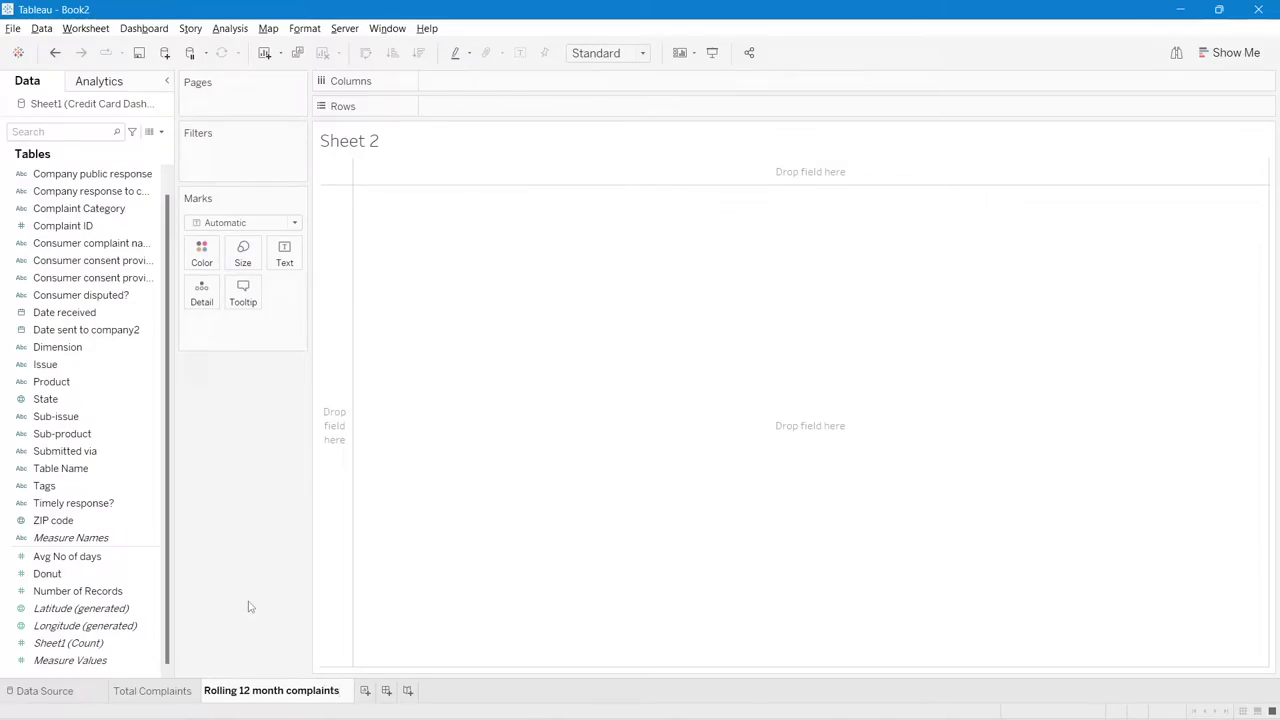
{"action": "key", "text": "Return"}
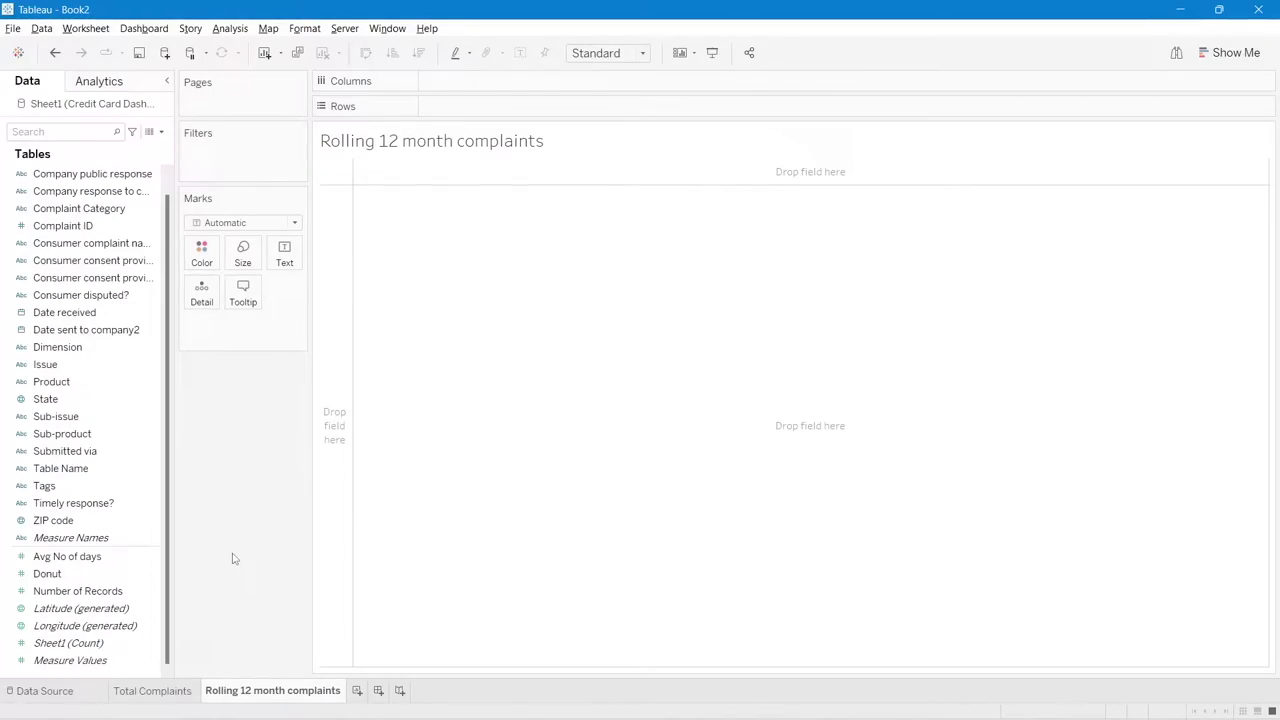
{"action": "scroll", "coordinate": [170, 196], "scroll_direction": "up", "scroll_amount": 1}
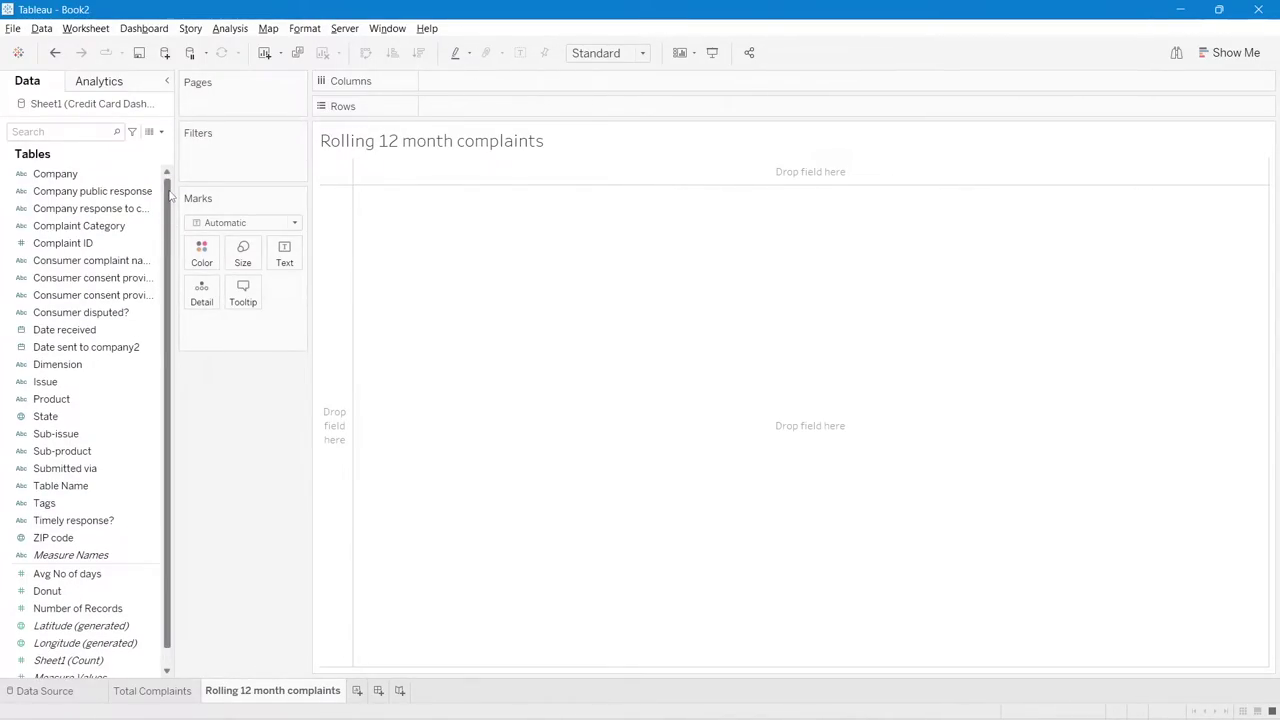
- Add Date received to the rows as a discrete month-and-year date (the May 2015 style of Month)
{"action": "scroll", "coordinate": [121, 477], "scroll_direction": "down", "scroll_amount": 1}
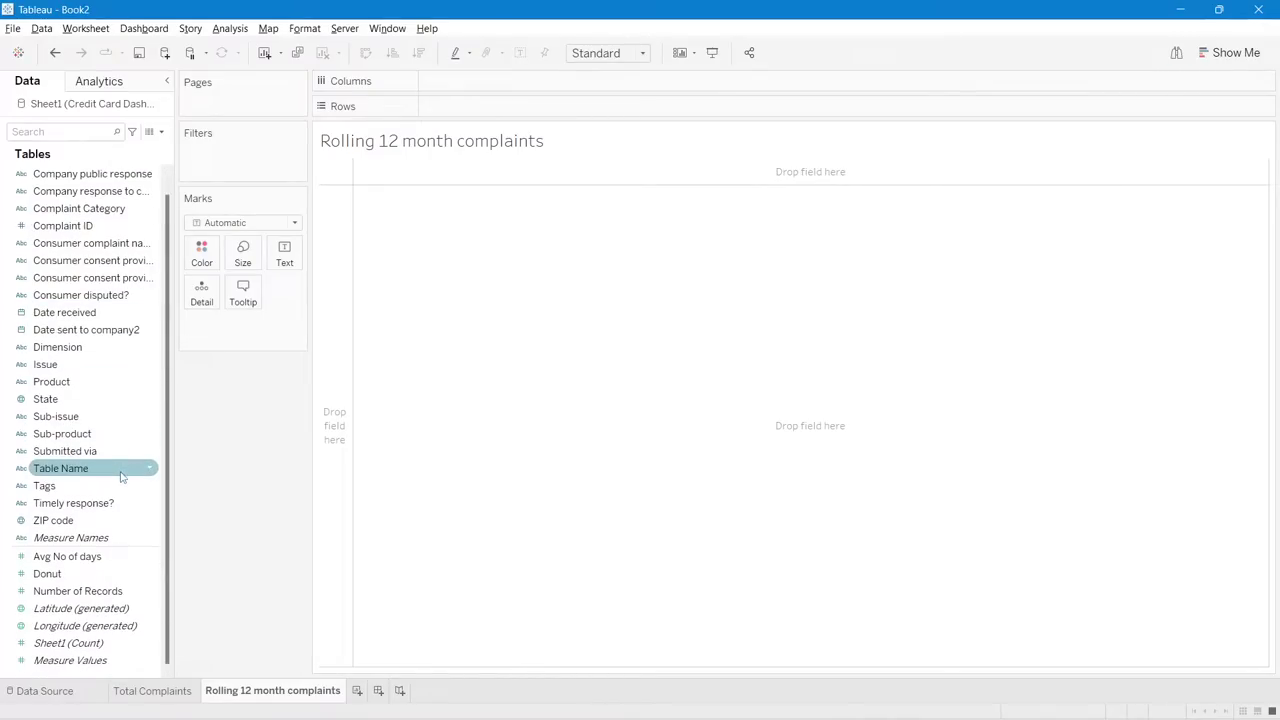
{"action": "scroll", "coordinate": [121, 477], "scroll_direction": "up", "scroll_amount": 1}
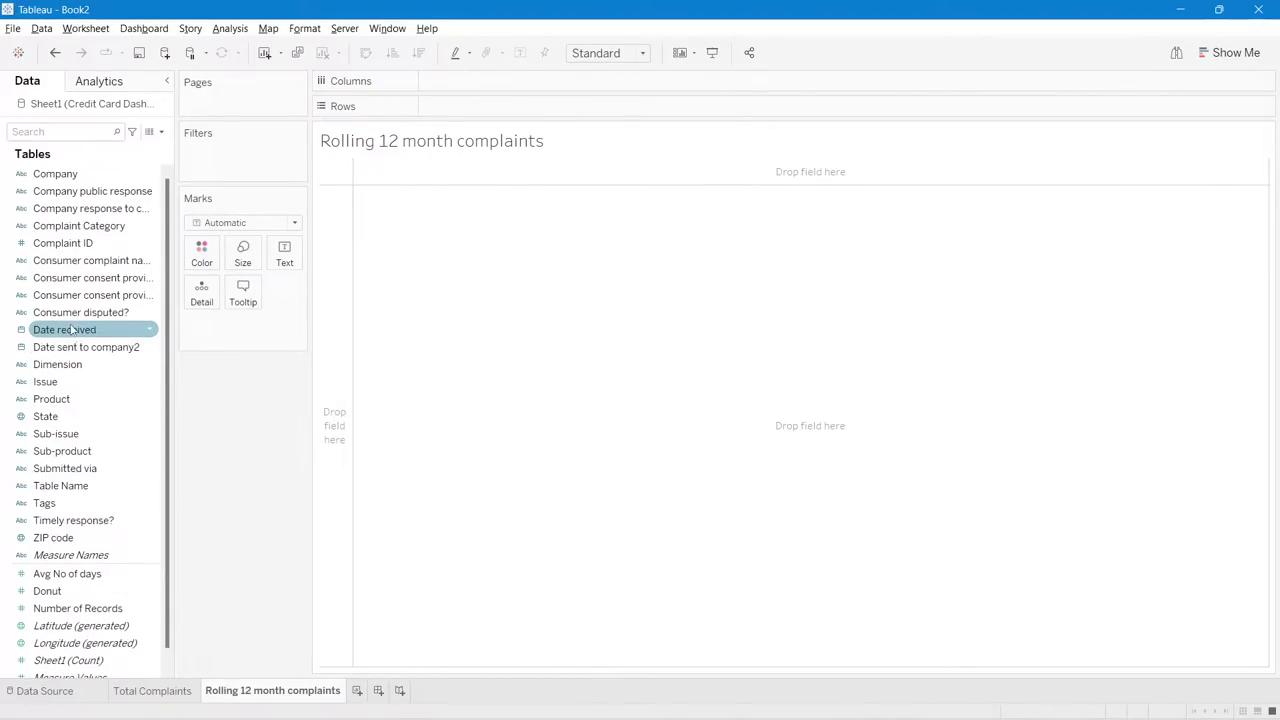
{"action": "left_click_drag", "start_coordinate": [73, 335], "coordinate": [481, 117]}
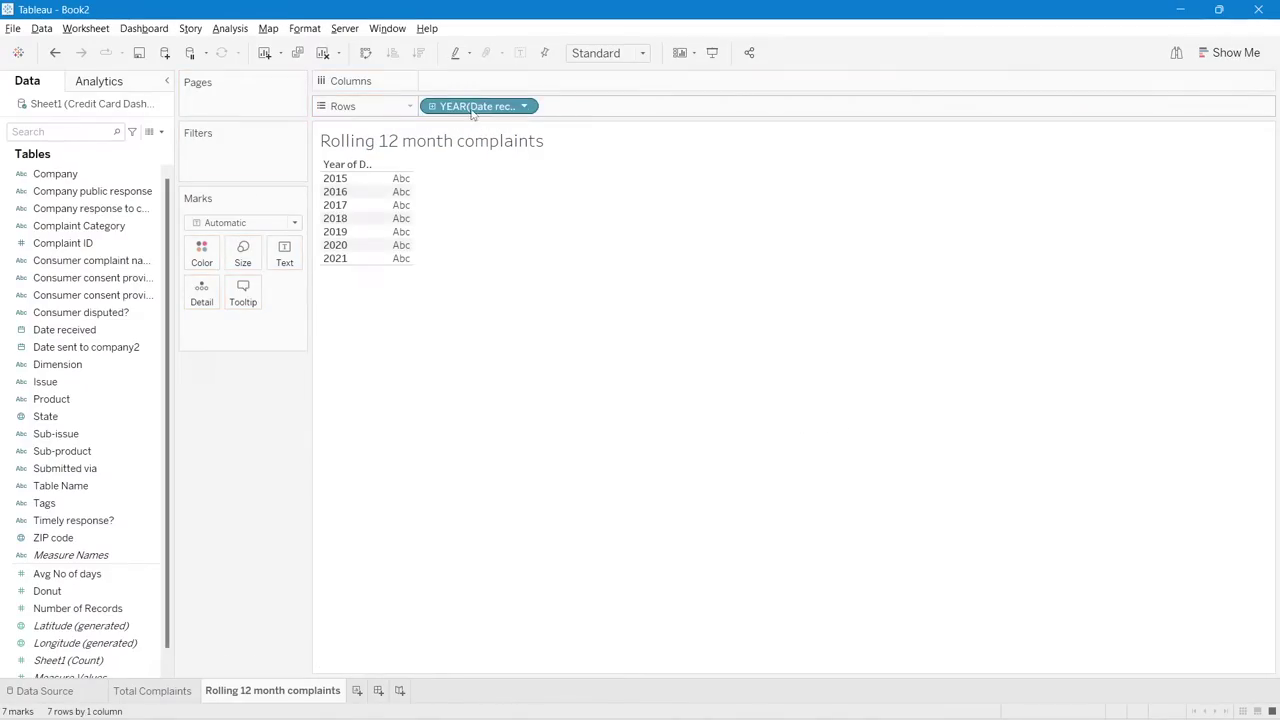
{"action": "right_click", "coordinate": [463, 108]}
{"action": "left_click", "coordinate": [535, 441]}
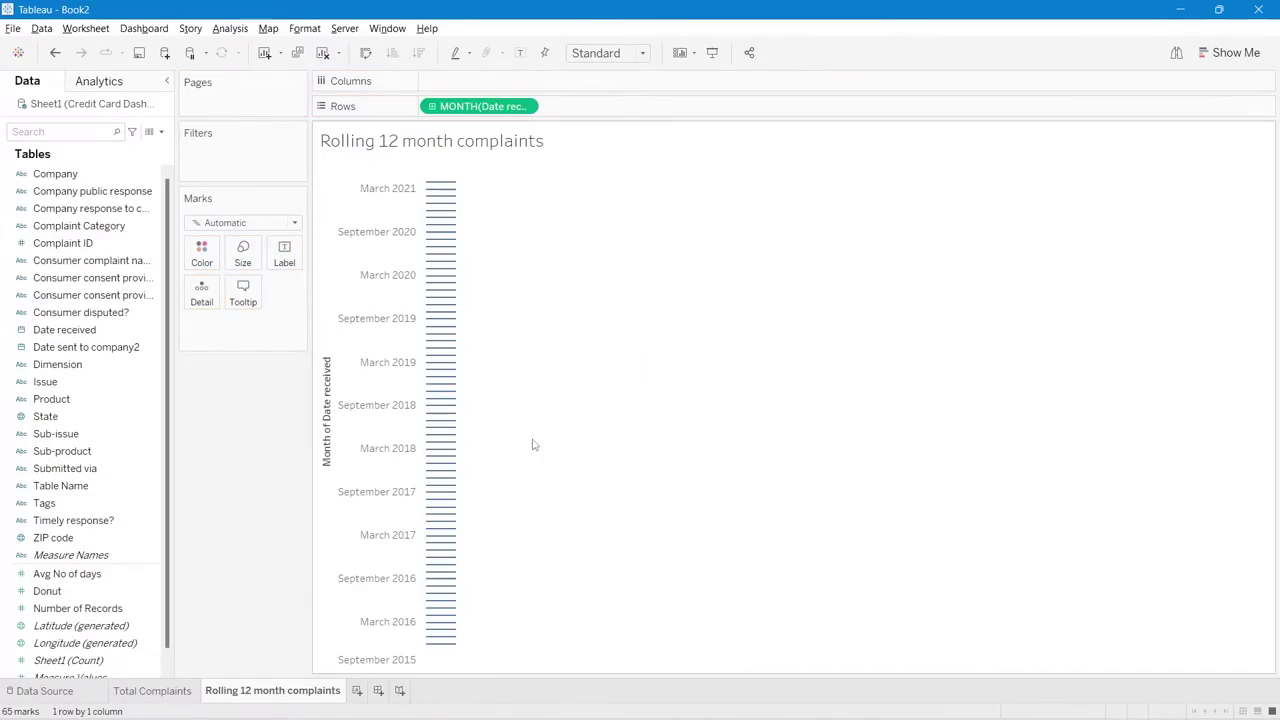
{"action": "right_click", "coordinate": [460, 108]}
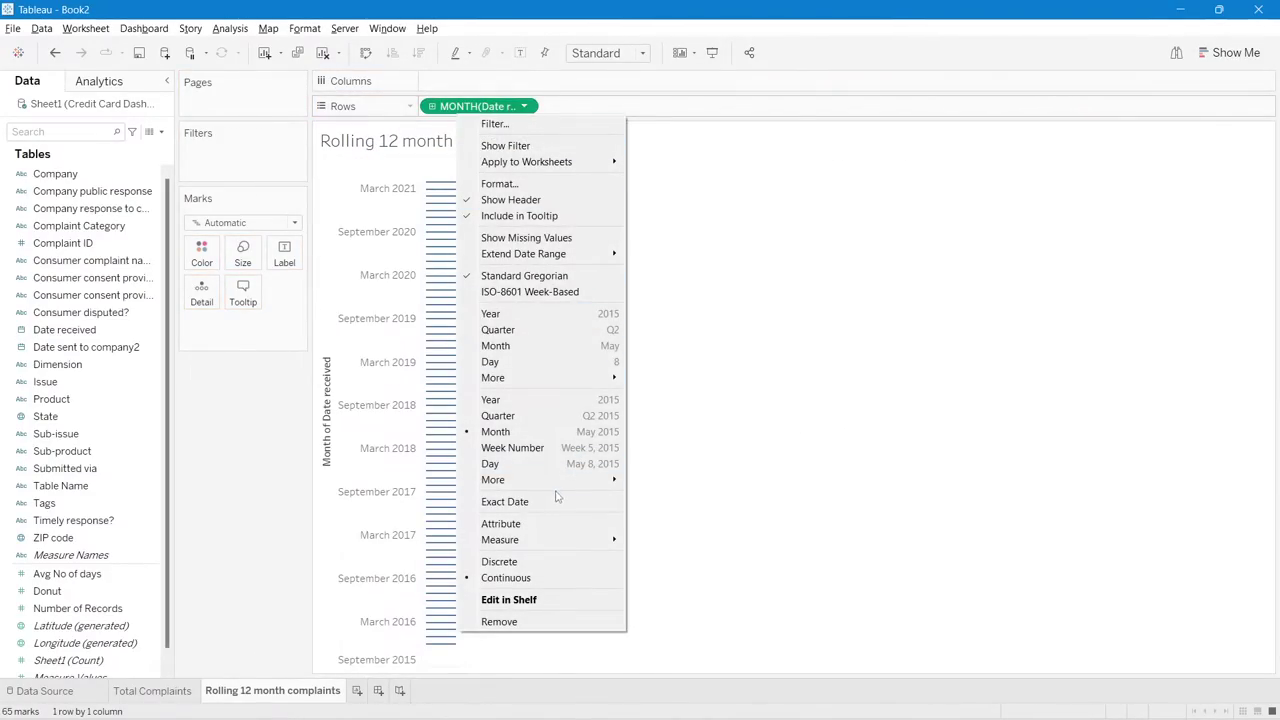
{"action": "left_click", "coordinate": [521, 561]}
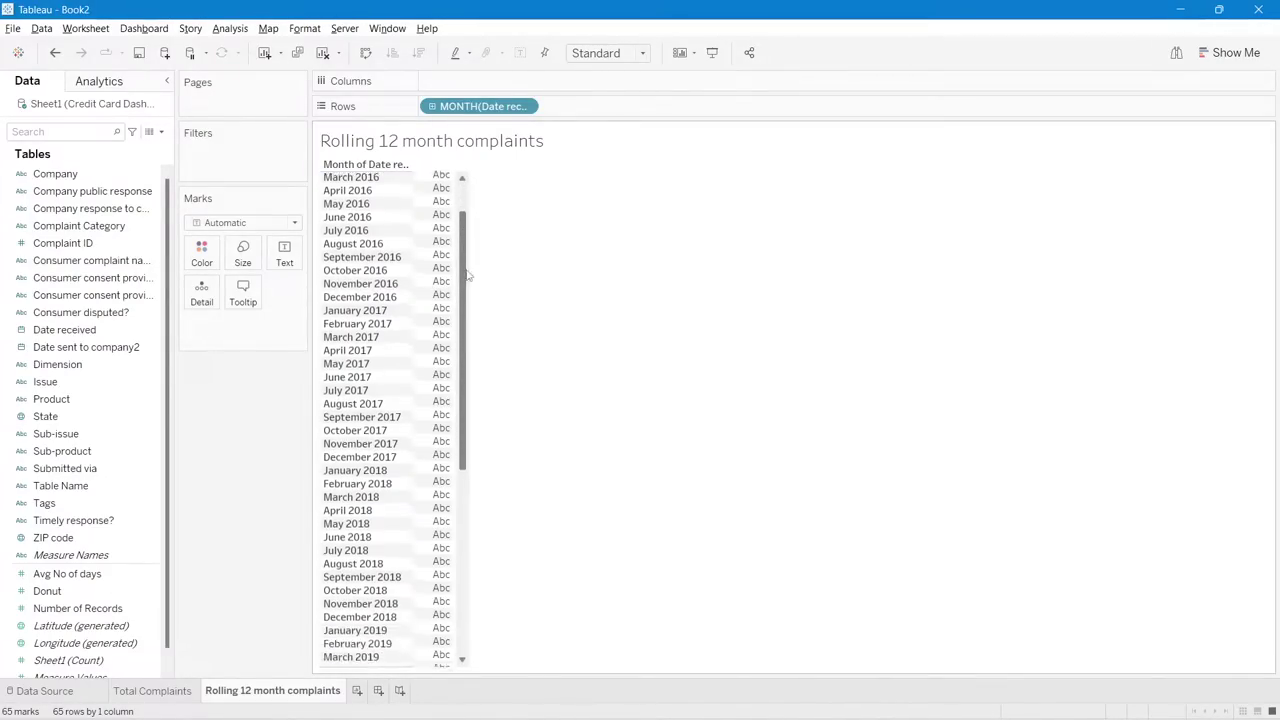
- Examine the end of the month list, highlighting the latest 12 months from May 2020 to April 2021
{"action": "scroll", "coordinate": [430, 335], "scroll_direction": "down", "scroll_amount": 10}
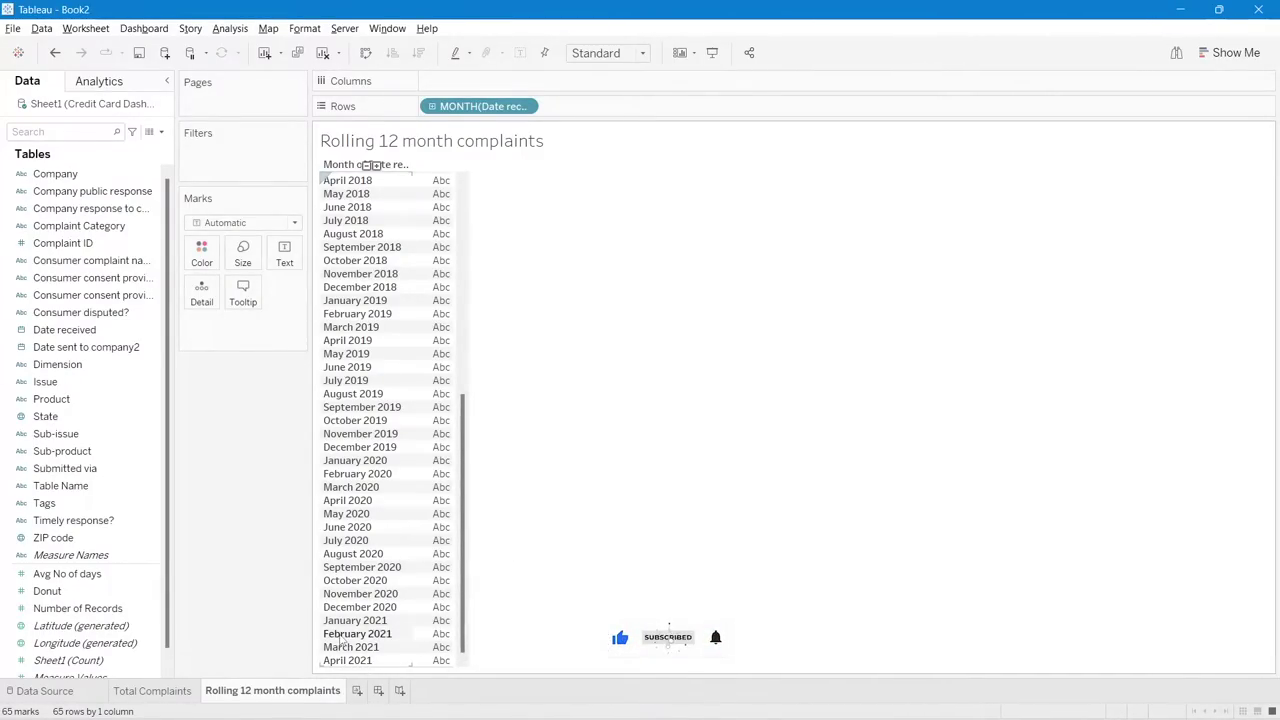
{"action": "mouse_move", "coordinate": [340, 658]}
{"action": "left_mouse_down"}
{"action": "mouse_move", "coordinate": [341, 590]}
{"action": "mouse_move", "coordinate": [340, 658]}
{"action": "left_mouse_up"}
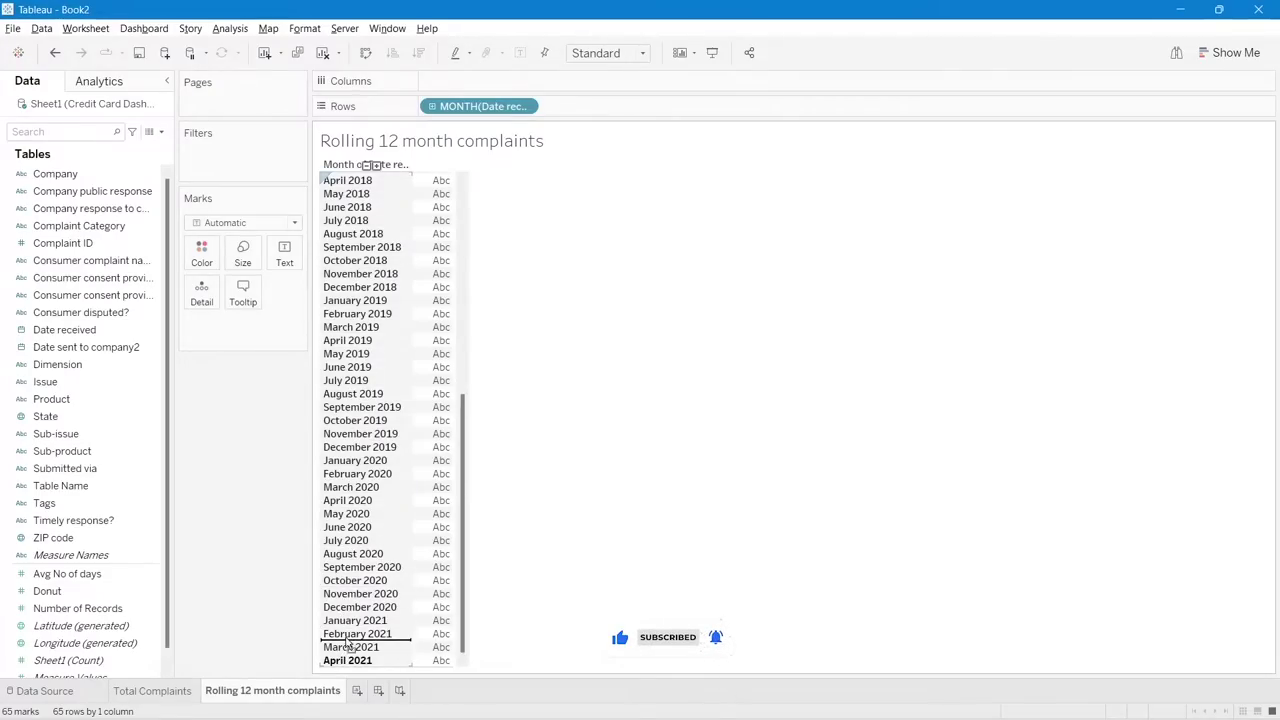
{"action": "left_click_drag", "start_coordinate": [440, 662], "coordinate": [437, 516]}
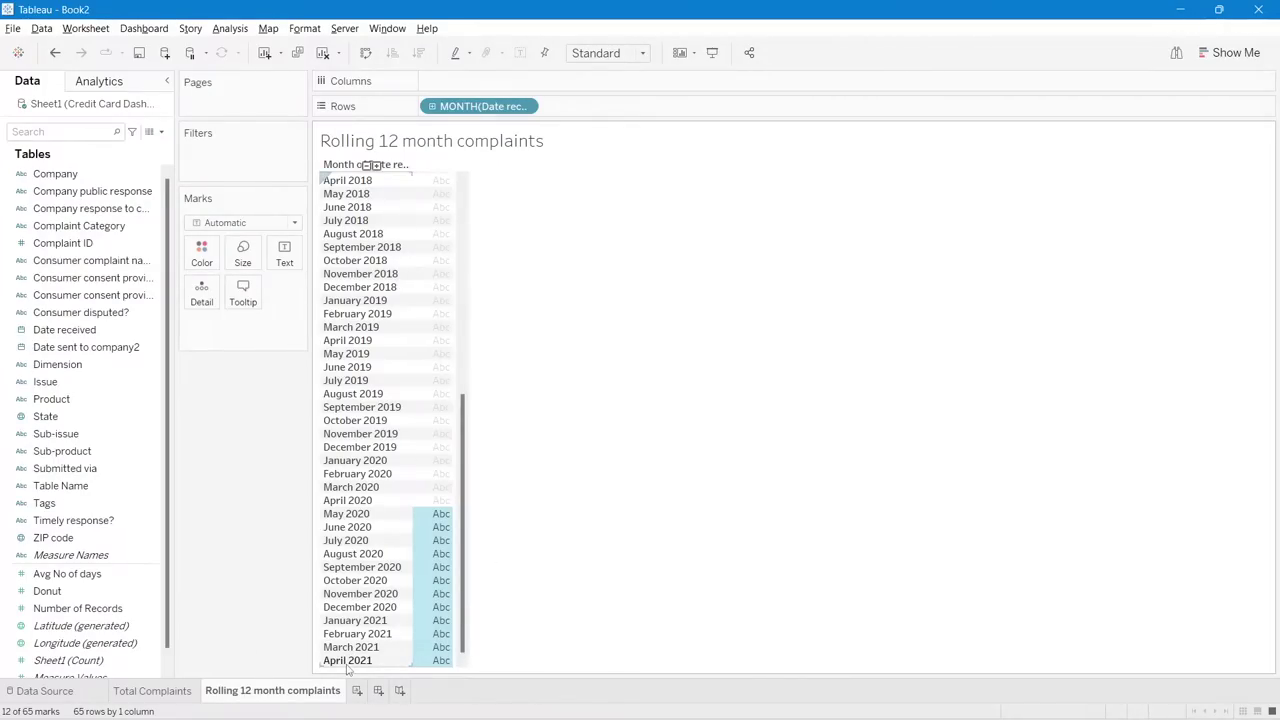
{"action": "left_click", "coordinate": [575, 610]}
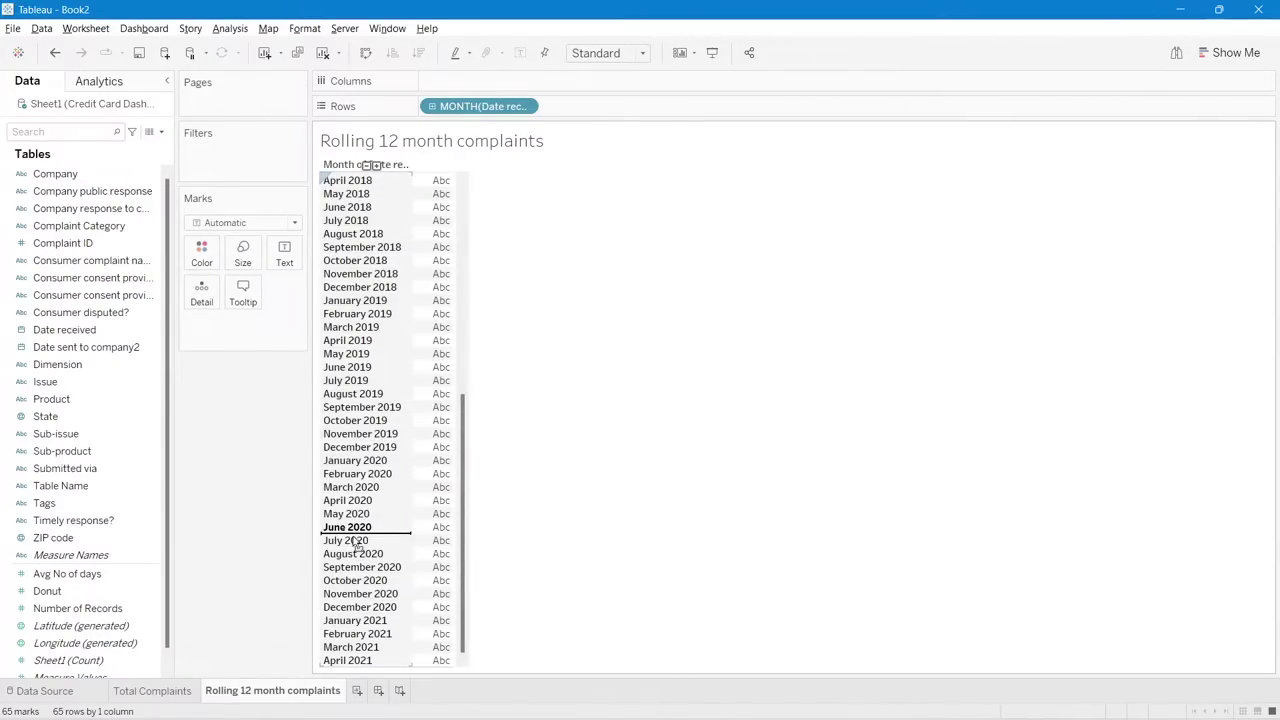
{"action": "left_click", "coordinate": [352, 528]}
{"action": "left_click", "coordinate": [667, 495]}
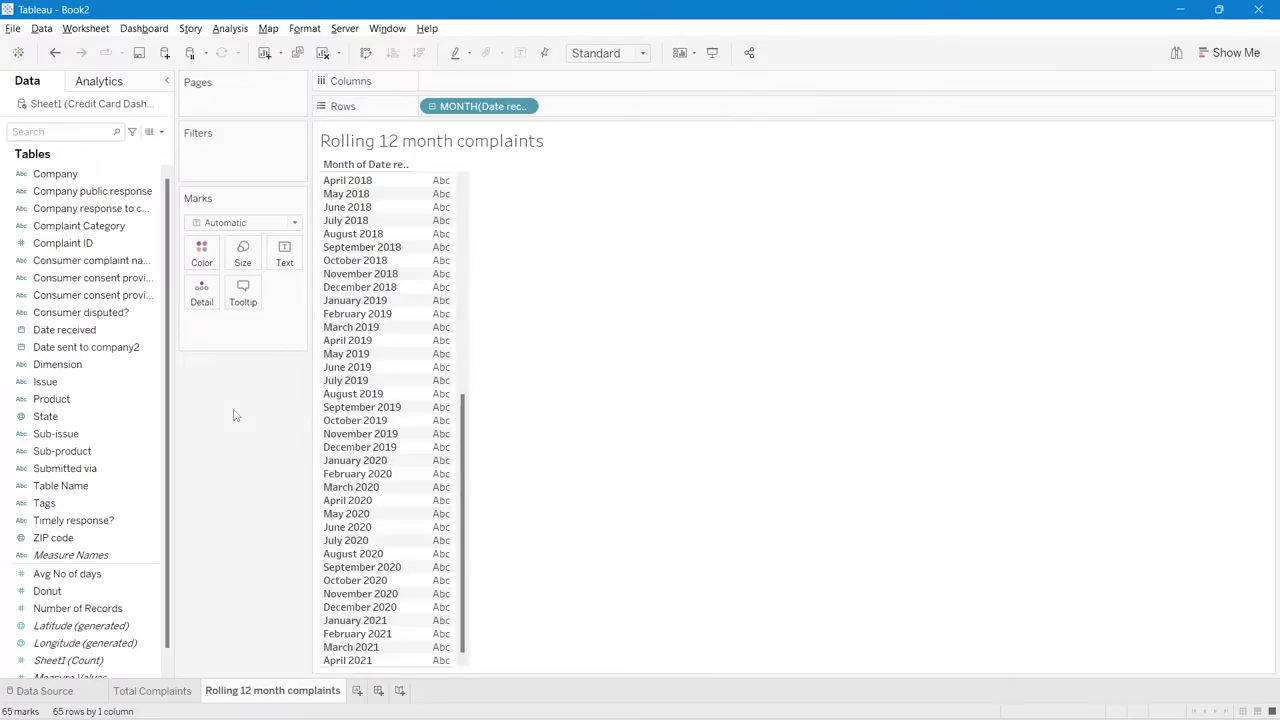
- Start a new calculated field and name it Max Date Received
{"action": "left_click", "coordinate": [161, 131]}
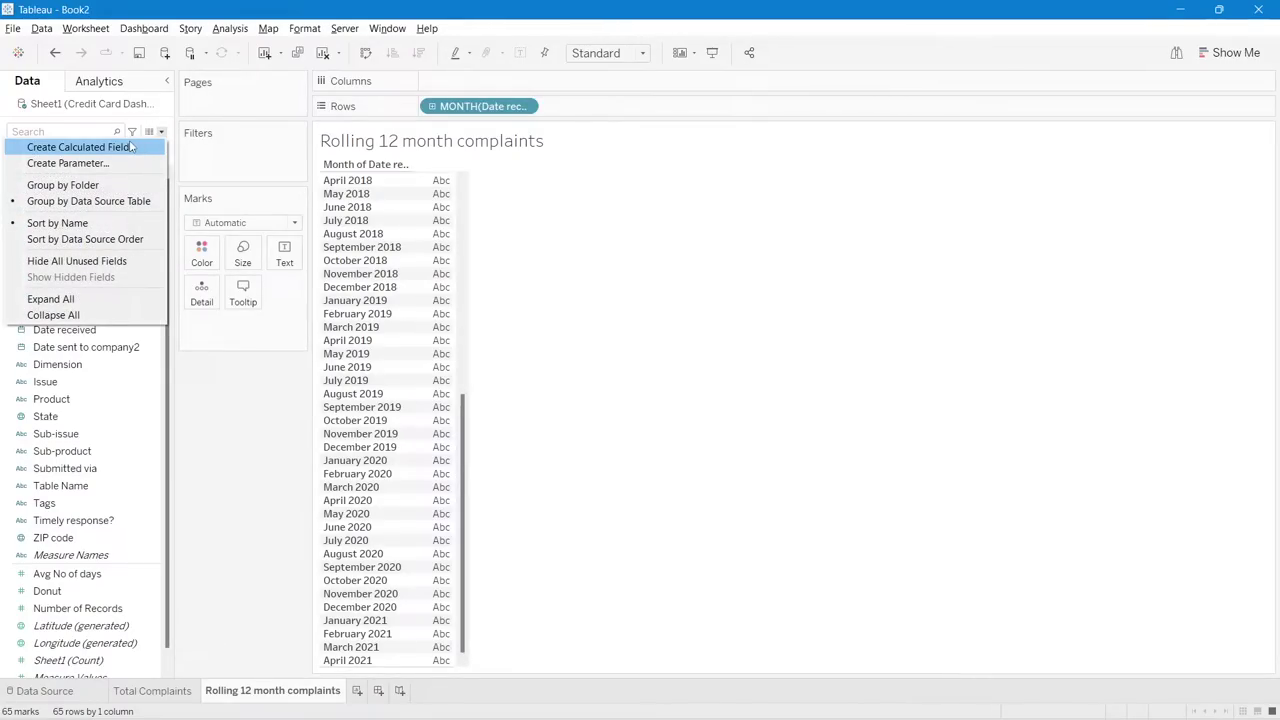
{"action": "left_click", "coordinate": [130, 147]}
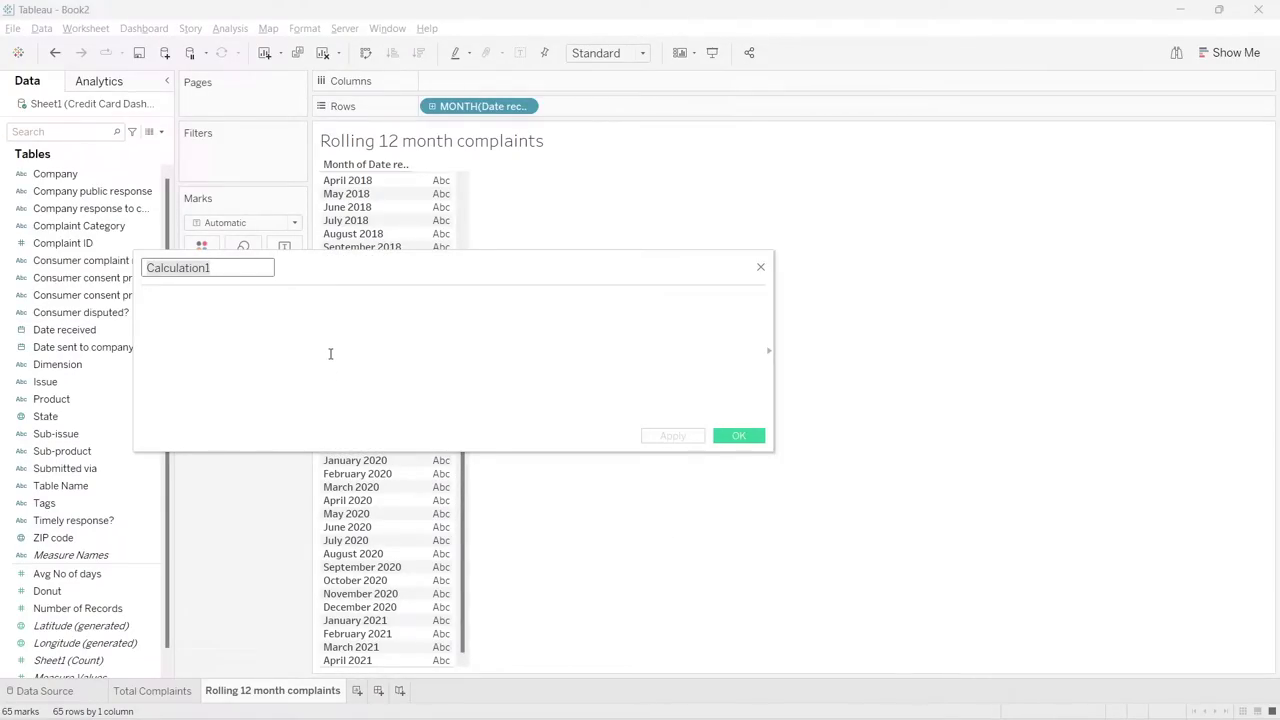
{"action": "type", "text": "Maz"}
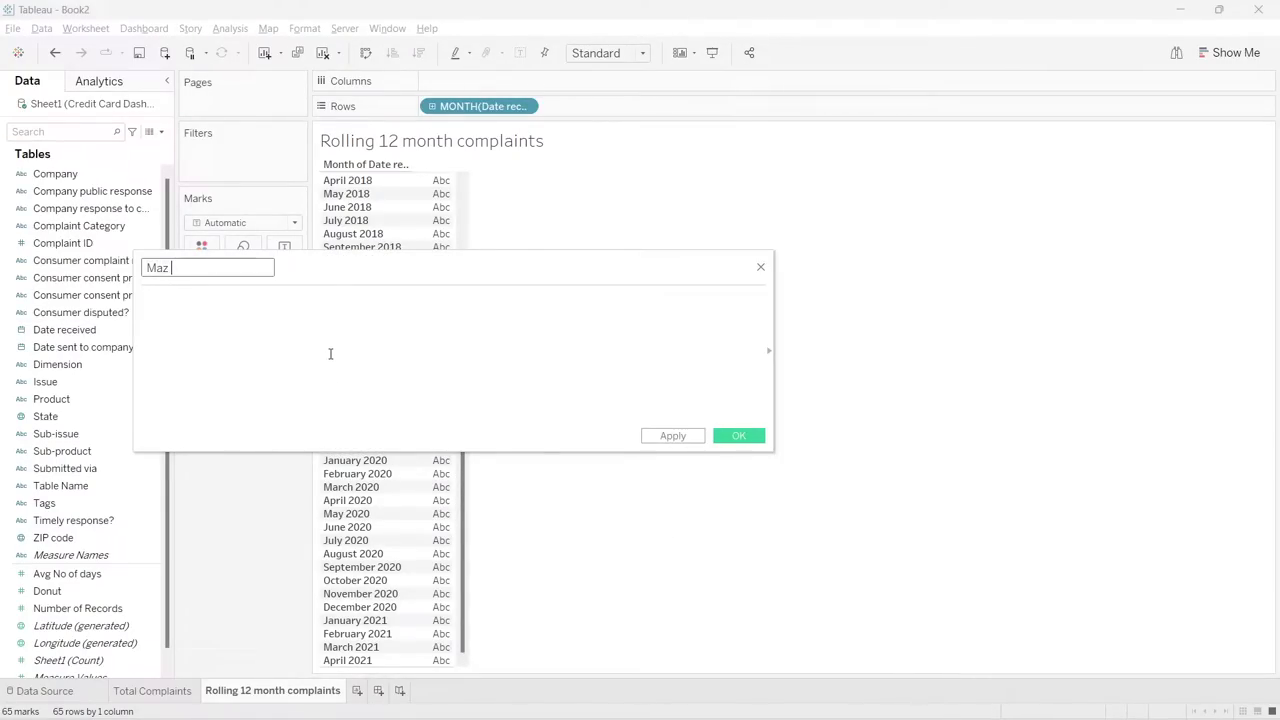
{"action": "key", "text": "BackSpace"}
{"action": "key", "text": "BackSpace"}
{"action": "type", "text": "x Date Received"}
{"action": "key", "text": "Tab"}
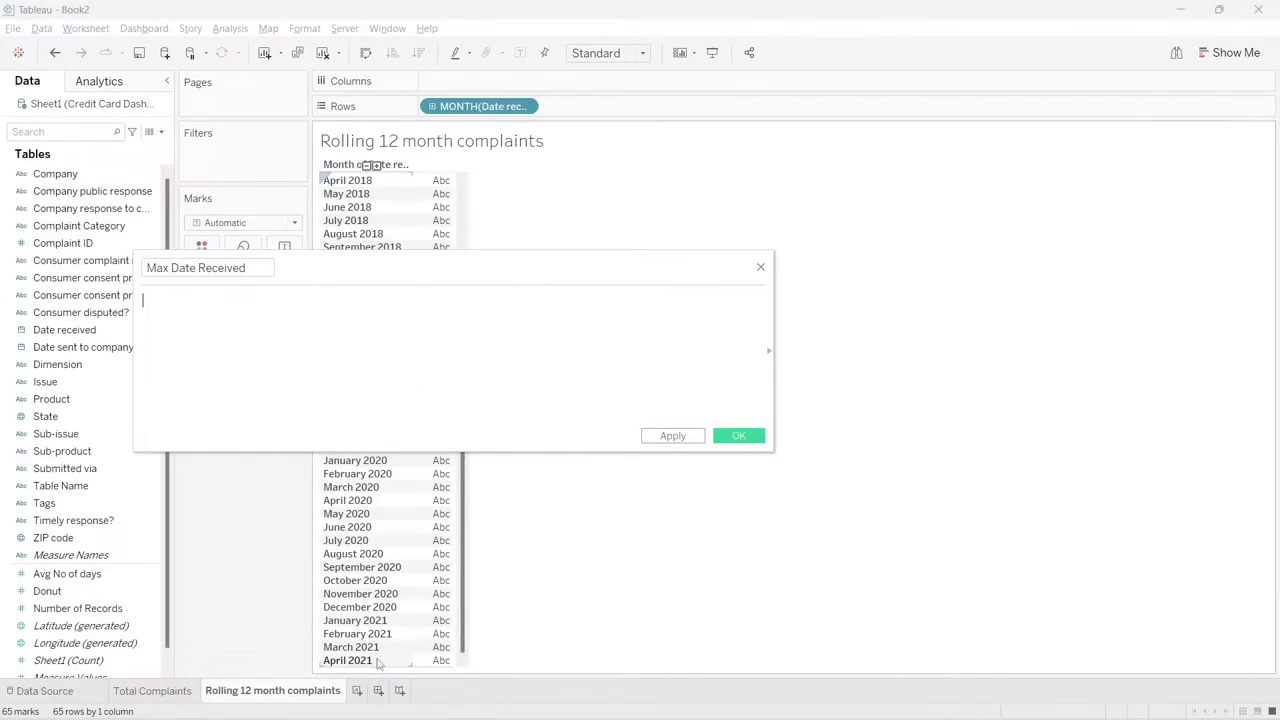
- Enter the formula {MAX([Date received])} for the Max Date Received calculation and save the field
{"action": "left_click", "coordinate": [324, 382]}
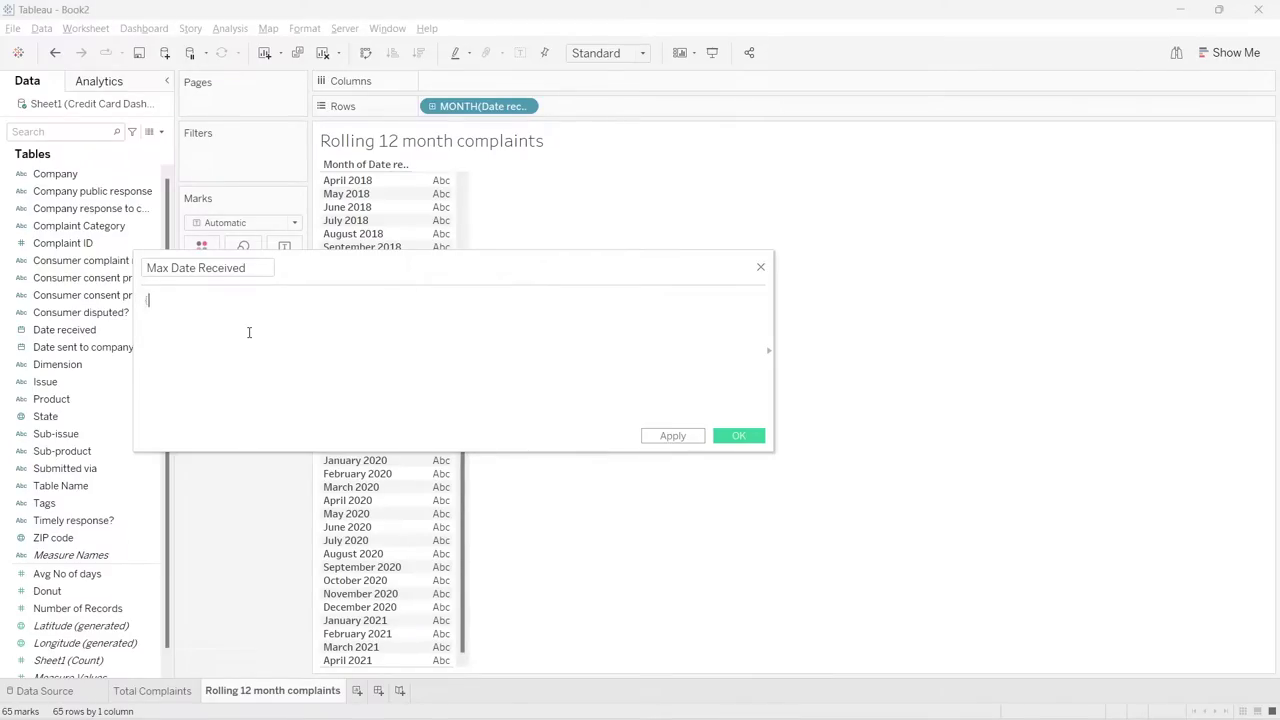
{"action": "type", "text": "MAX"}
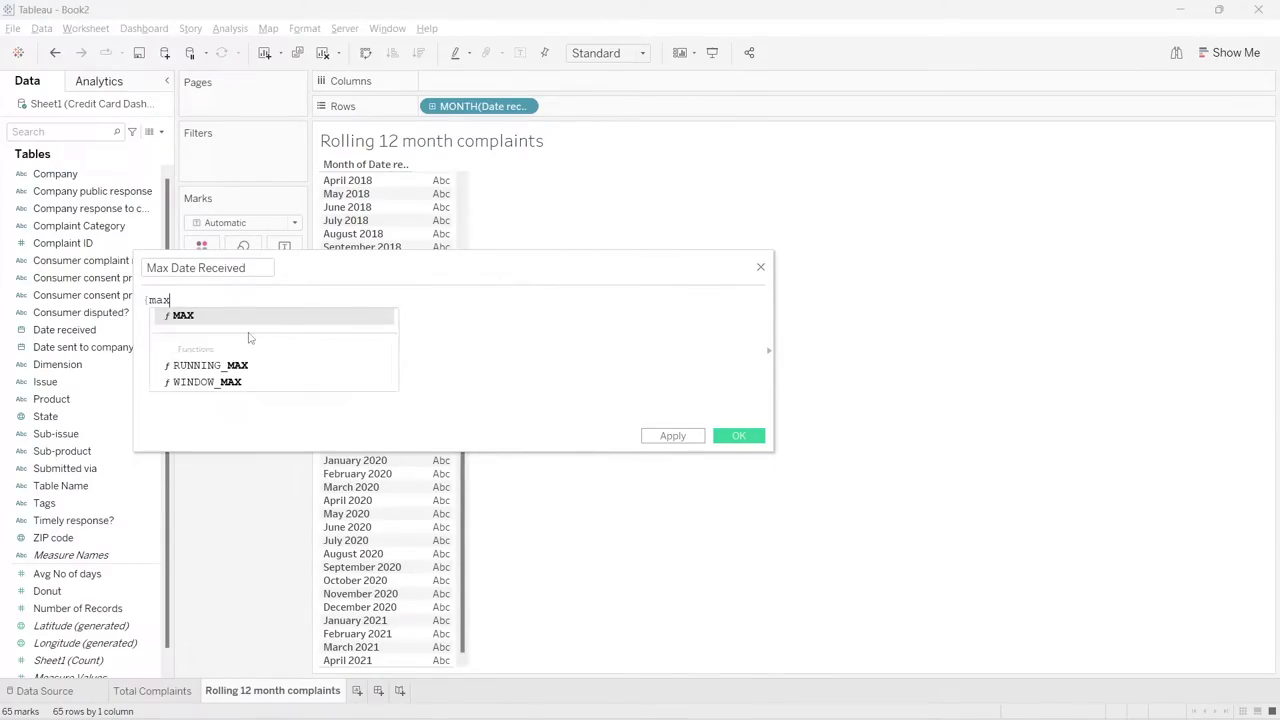
{"action": "key", "text": "Return"}
{"action": "type", "text": "date"}
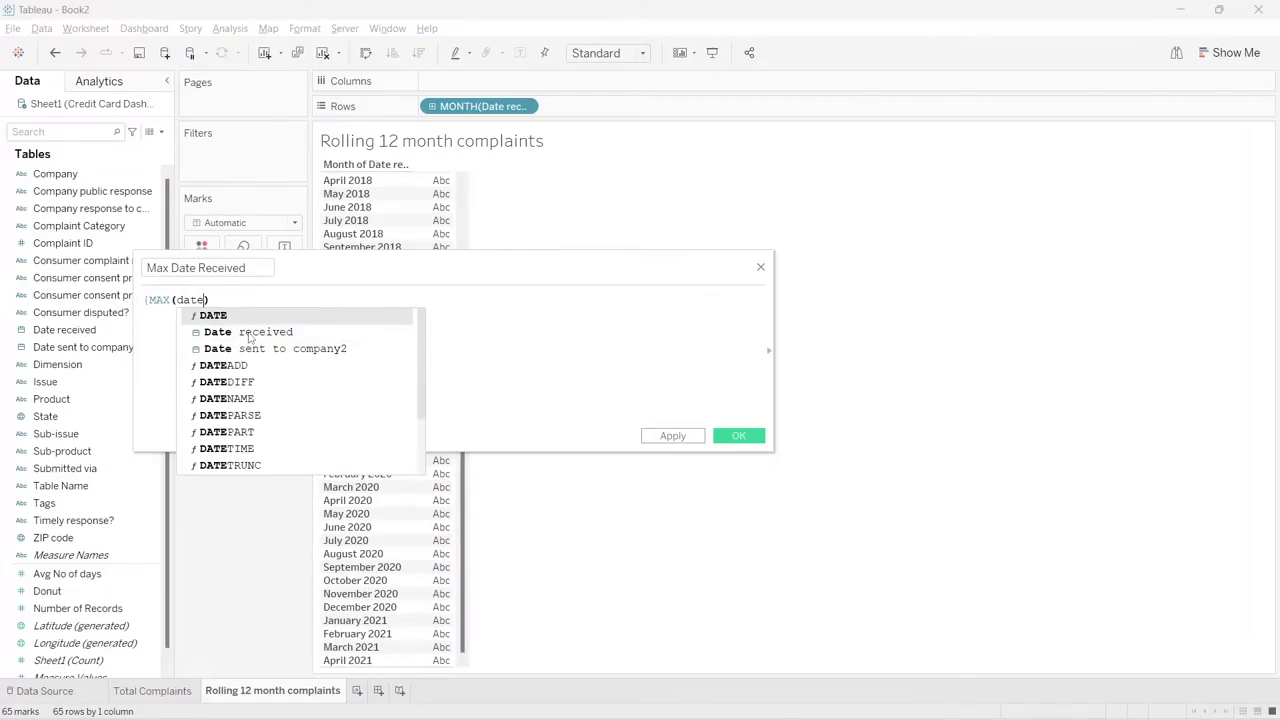
{"action": "left_click", "coordinate": [249, 334]}
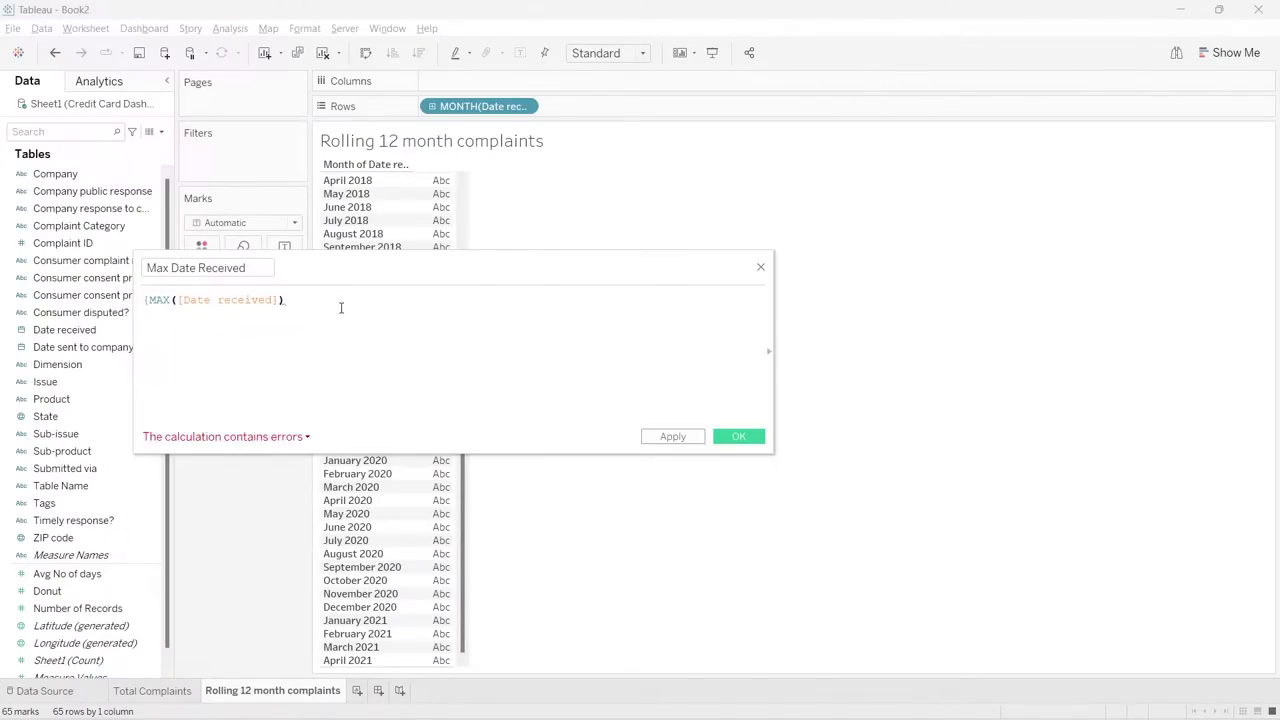
{"action": "type", "text": "}"}
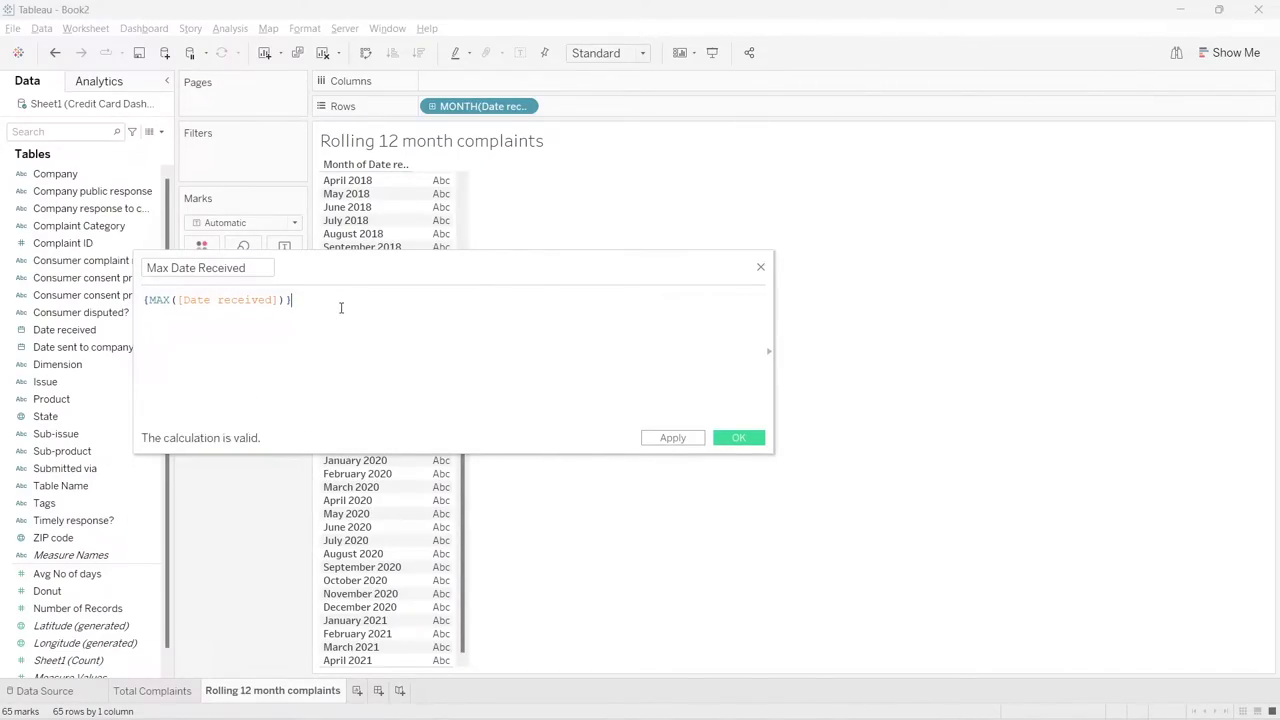
{"action": "left_click", "coordinate": [738, 437]}
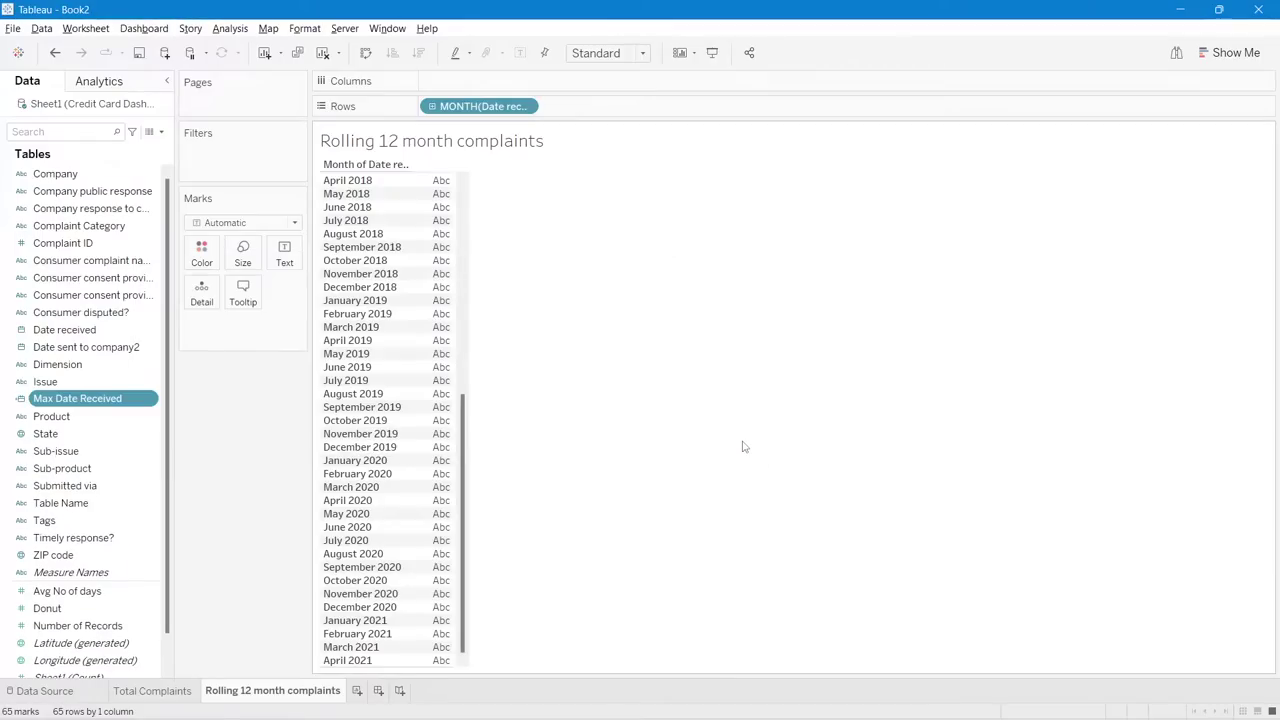
- Start a new parameter named Max Date Received and set its data type to Date
{"action": "left_click", "coordinate": [161, 131]}
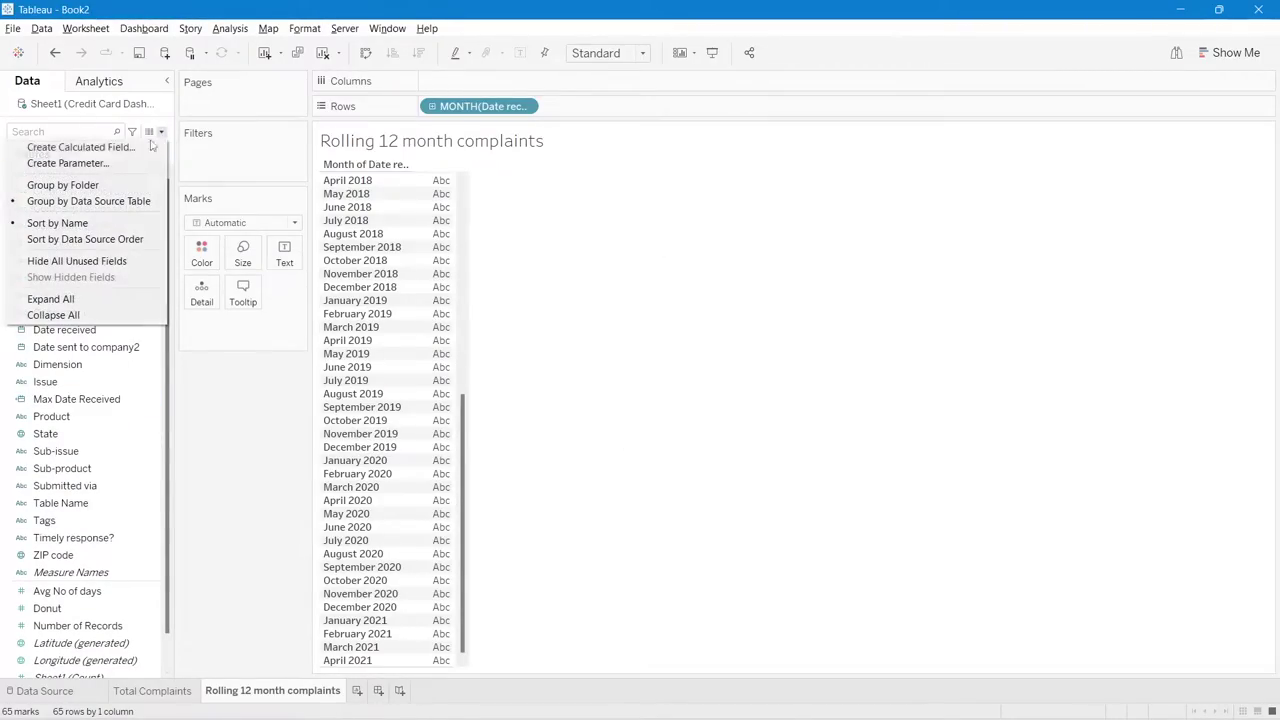
{"action": "key", "text": "Escape"}
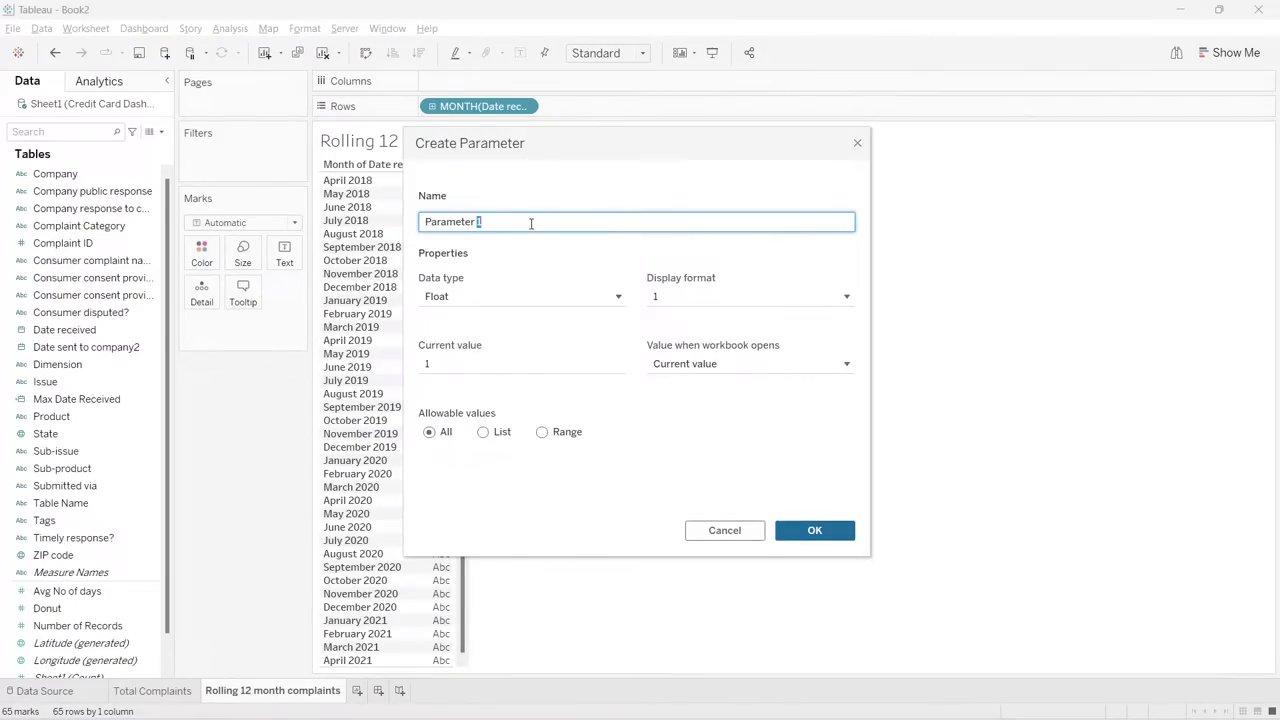
{"action": "triple_click", "coordinate": [531, 223]}
{"action": "type", "text": "Max Date Received"}
{"action": "left_click", "coordinate": [471, 297]}
{"action": "left_click", "coordinate": [454, 386]}
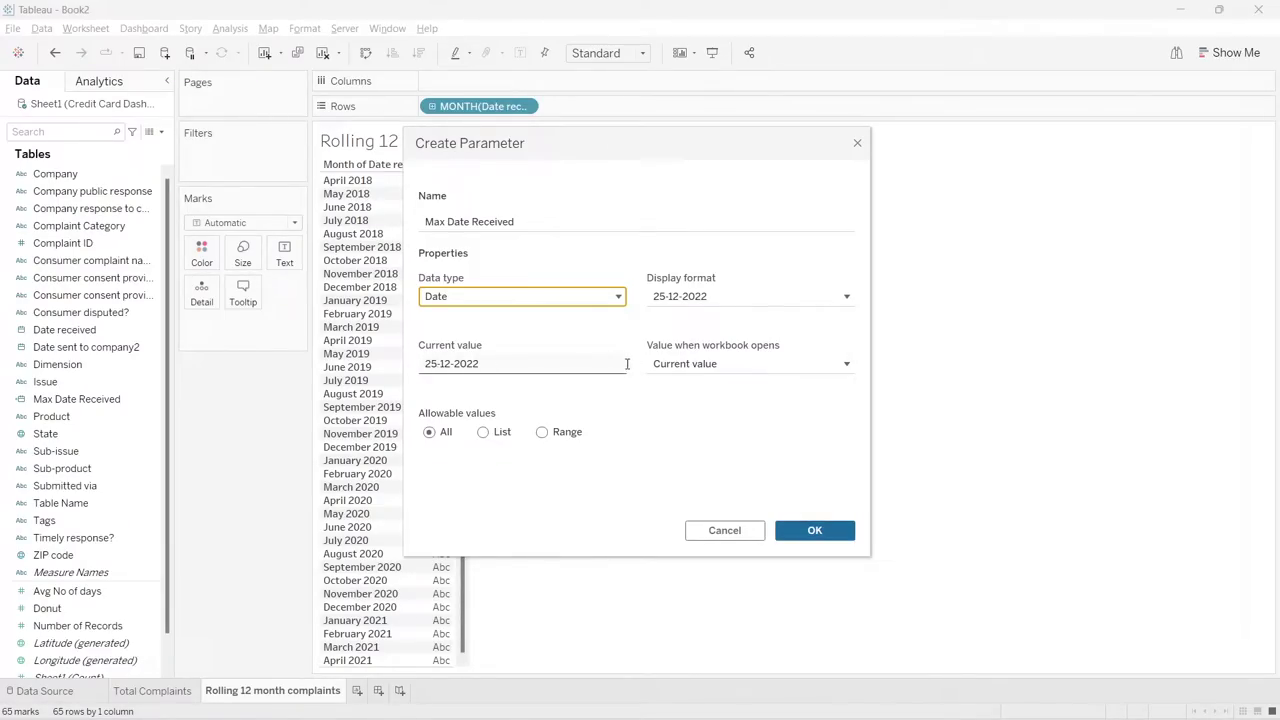
- Make the parameter take its value from the Max Date Received field when the workbook opens, and create it
{"action": "left_click", "coordinate": [657, 367]}
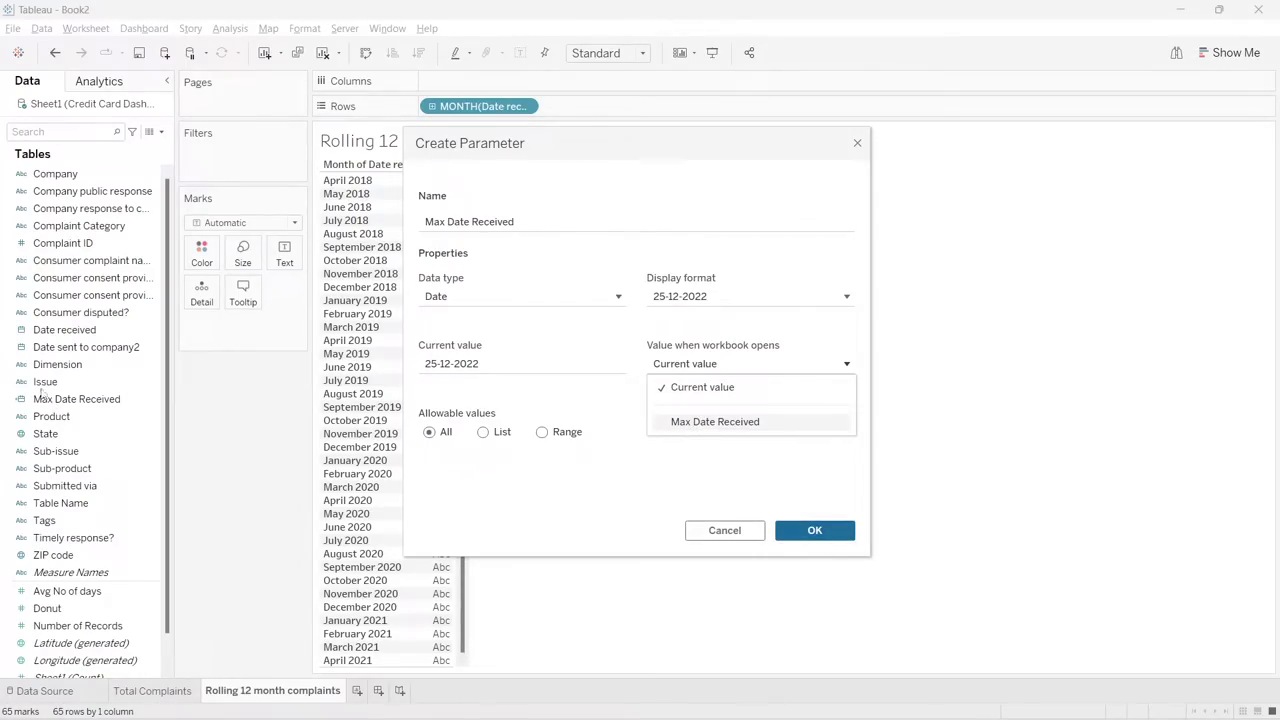
{"action": "left_click", "coordinate": [694, 430]}
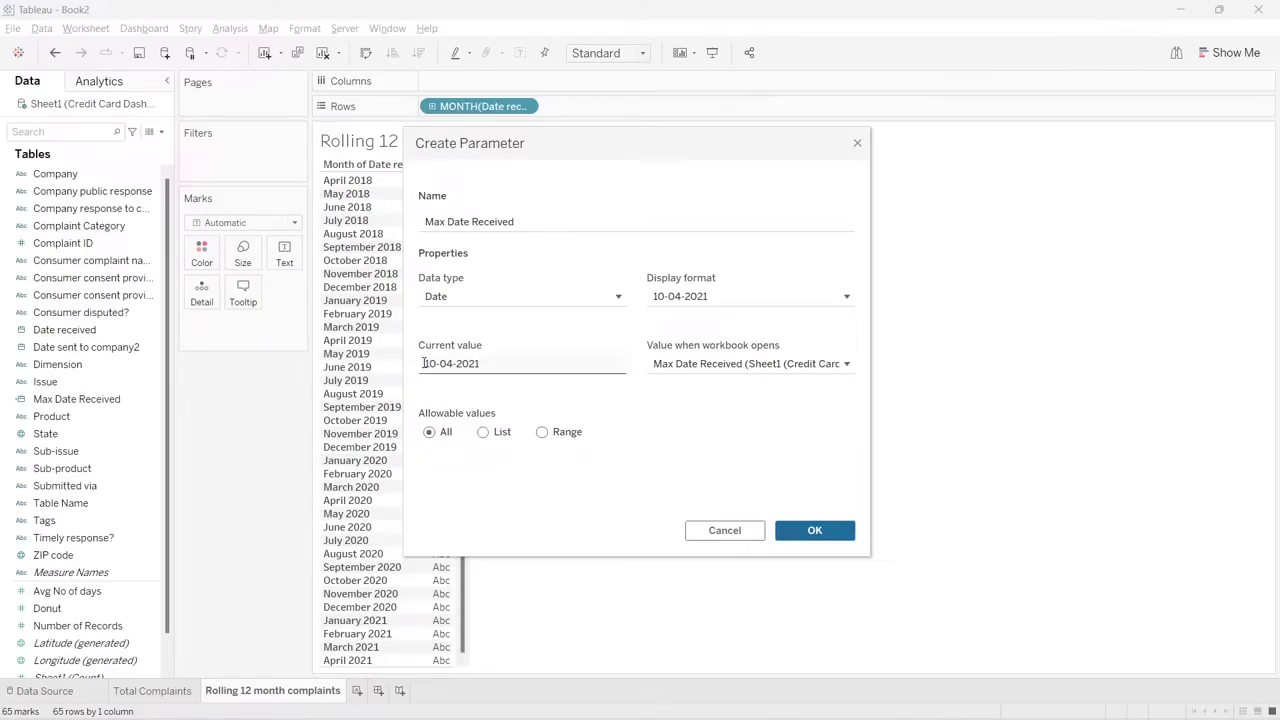
{"action": "left_click_drag", "start_coordinate": [423, 363], "coordinate": [491, 360]}
{"action": "left_click", "coordinate": [580, 391]}
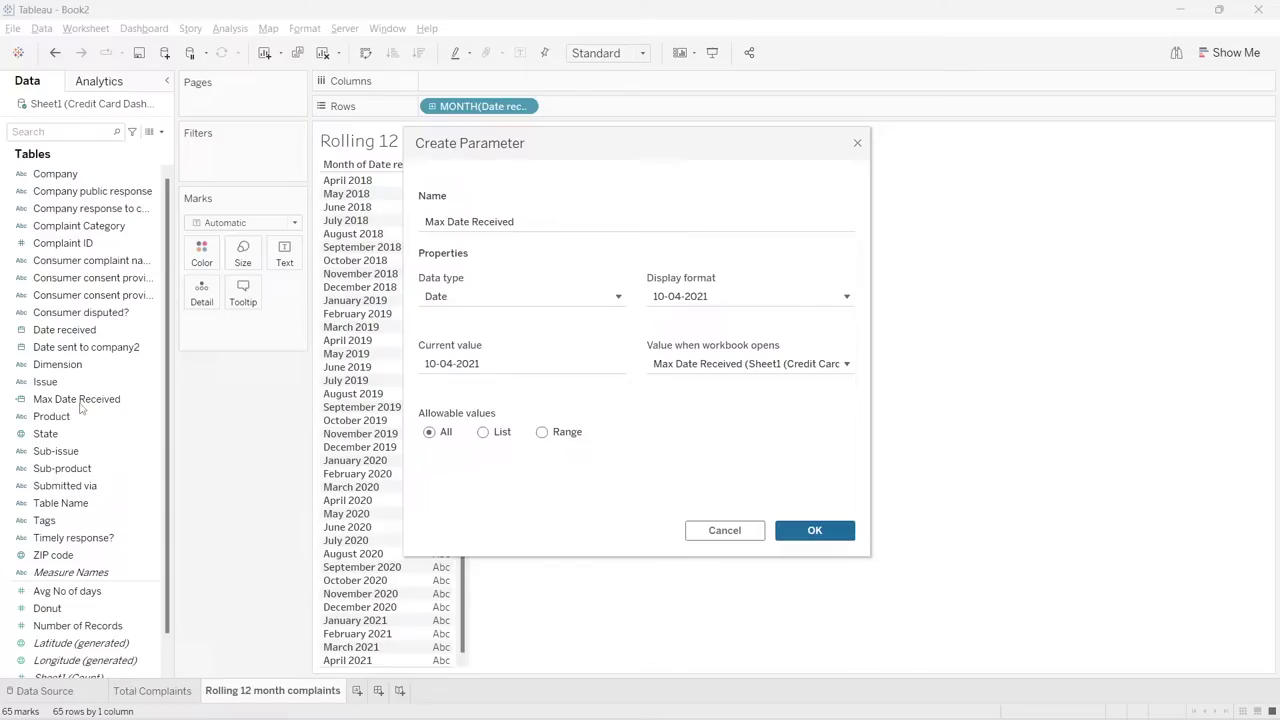
{"action": "left_click", "coordinate": [836, 531]}
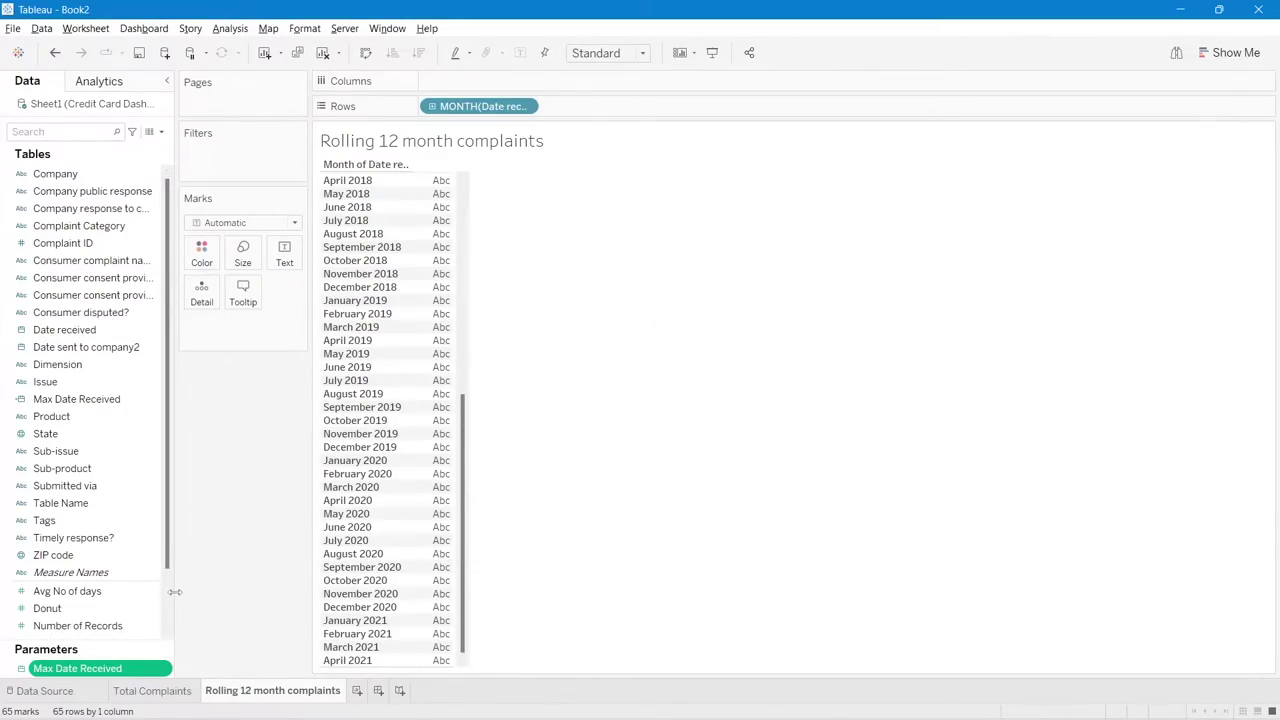
- Start another calculated field named Rolling 12 month filter, with its editor moved clear of the month list
{"action": "scroll", "coordinate": [170, 592], "scroll_direction": "down", "scroll_amount": 2}
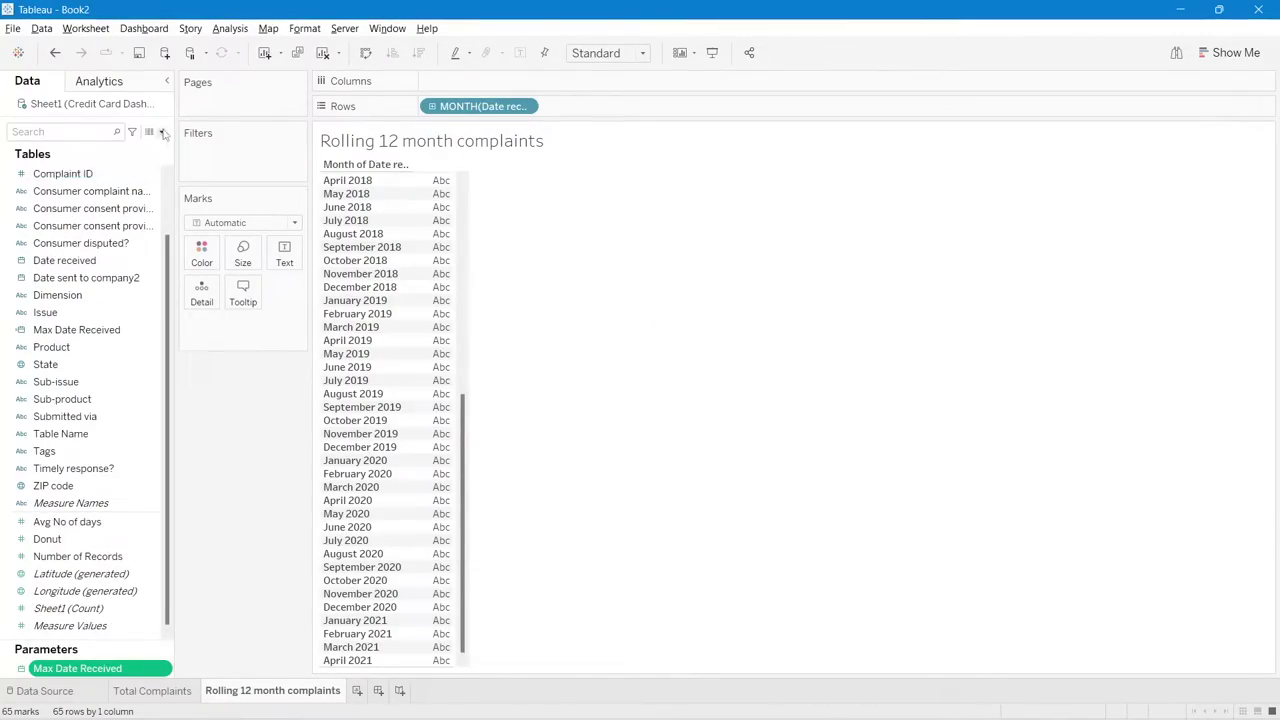
{"action": "left_click", "coordinate": [161, 131]}
{"action": "left_click", "coordinate": [127, 152]}
{"action": "left_click_drag", "start_coordinate": [380, 251], "coordinate": [766, 249]}
{"action": "type", "text": "Roll"}
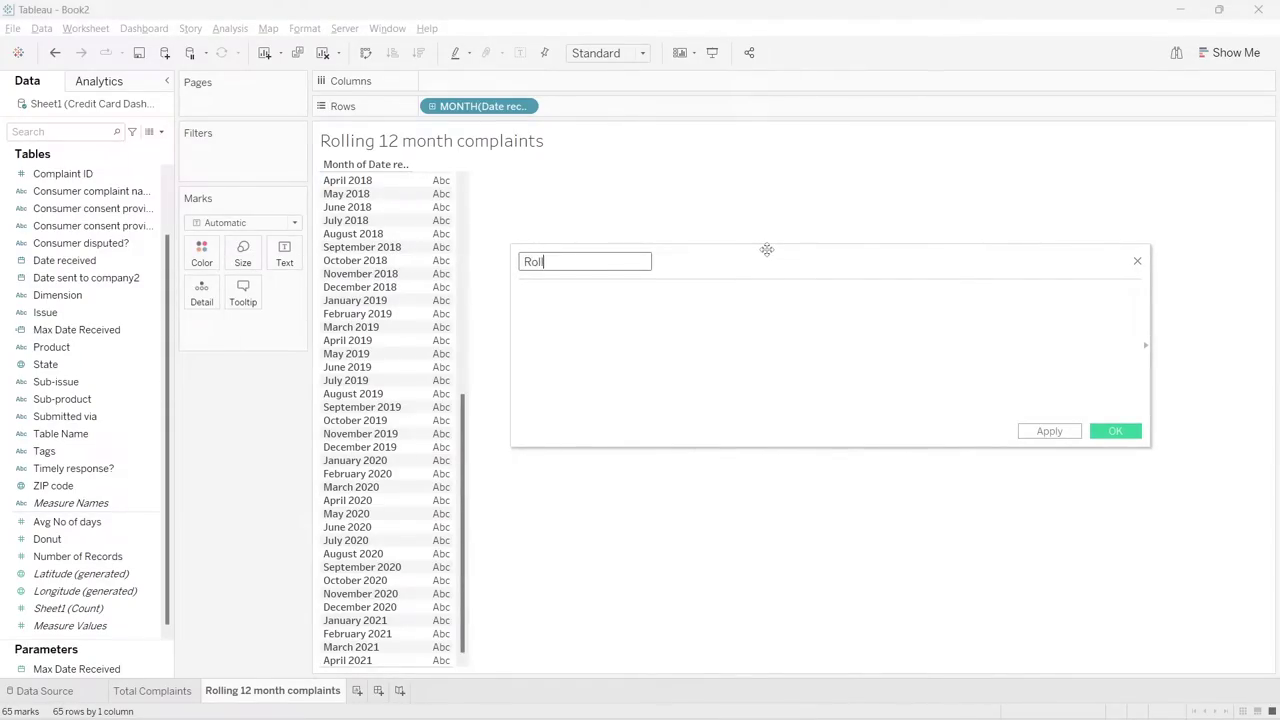
{"action": "type", "text": "ing 12 month filter"}
{"action": "key", "text": "Tab"}
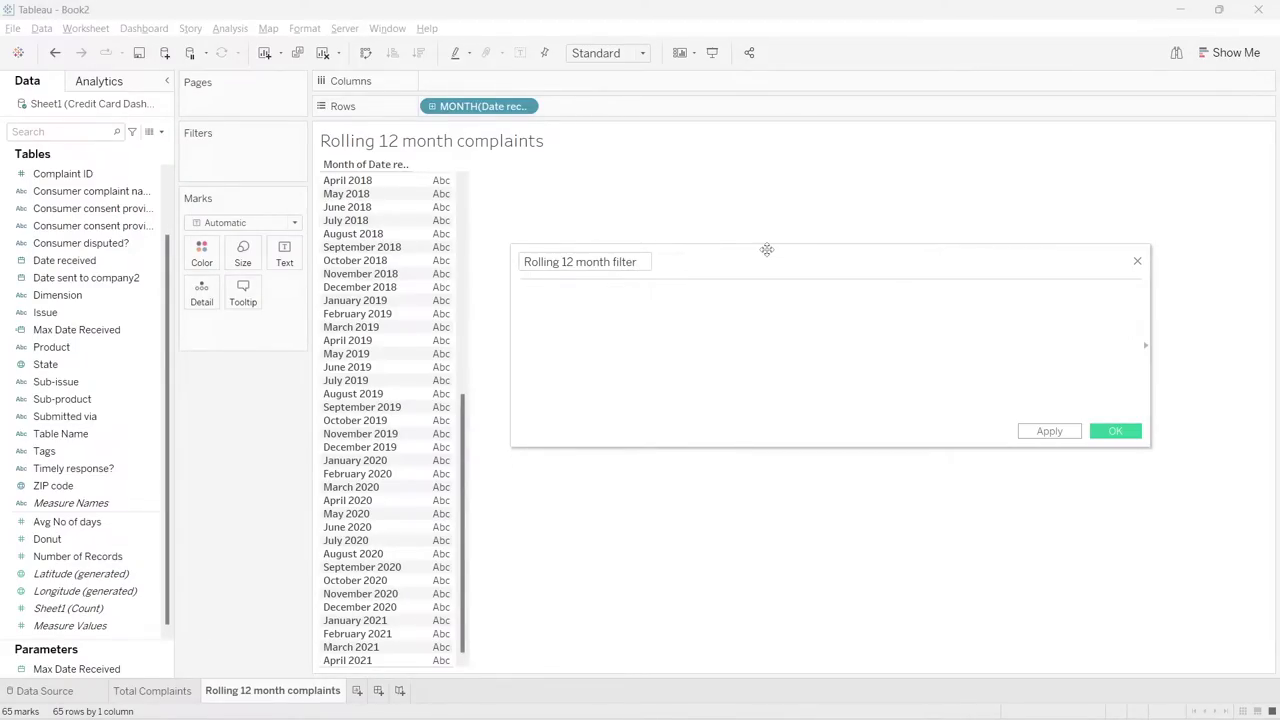
- Begin the Rolling 12 month filter formula with a DATEDIFF function using 'month' as the date part
{"action": "type", "text": "dat"}
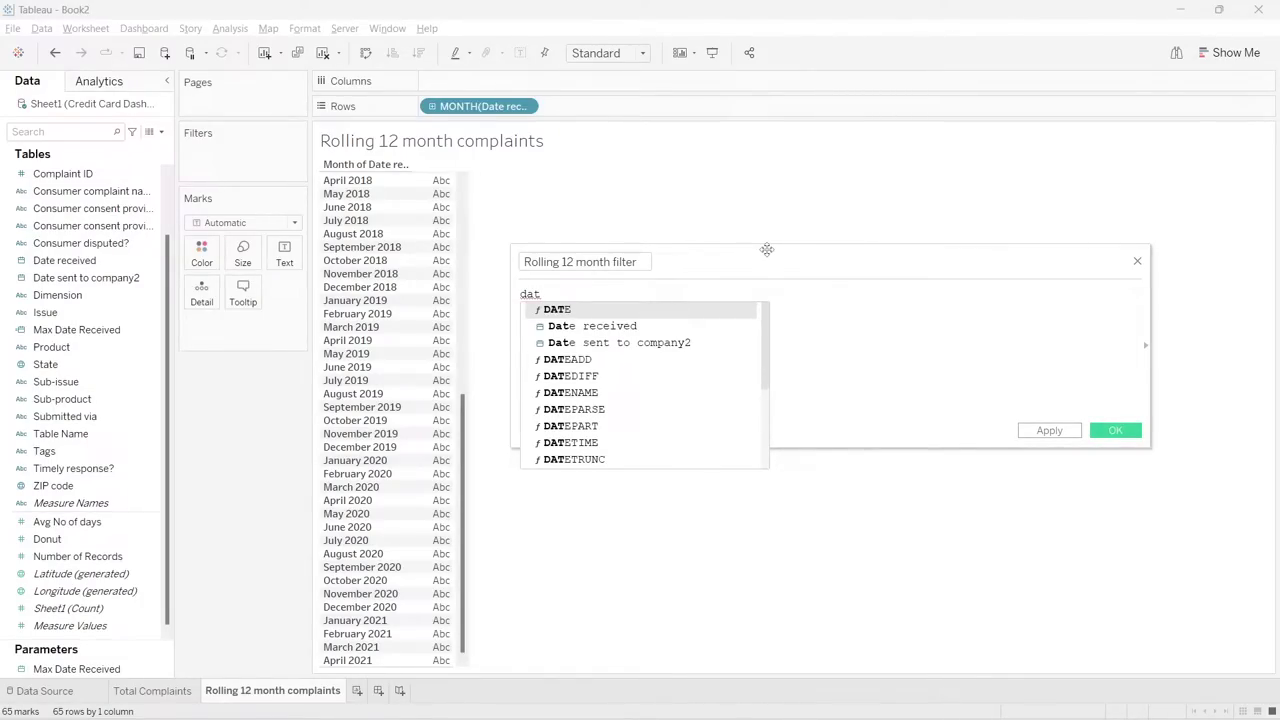
{"action": "type", "text": "ediff"}
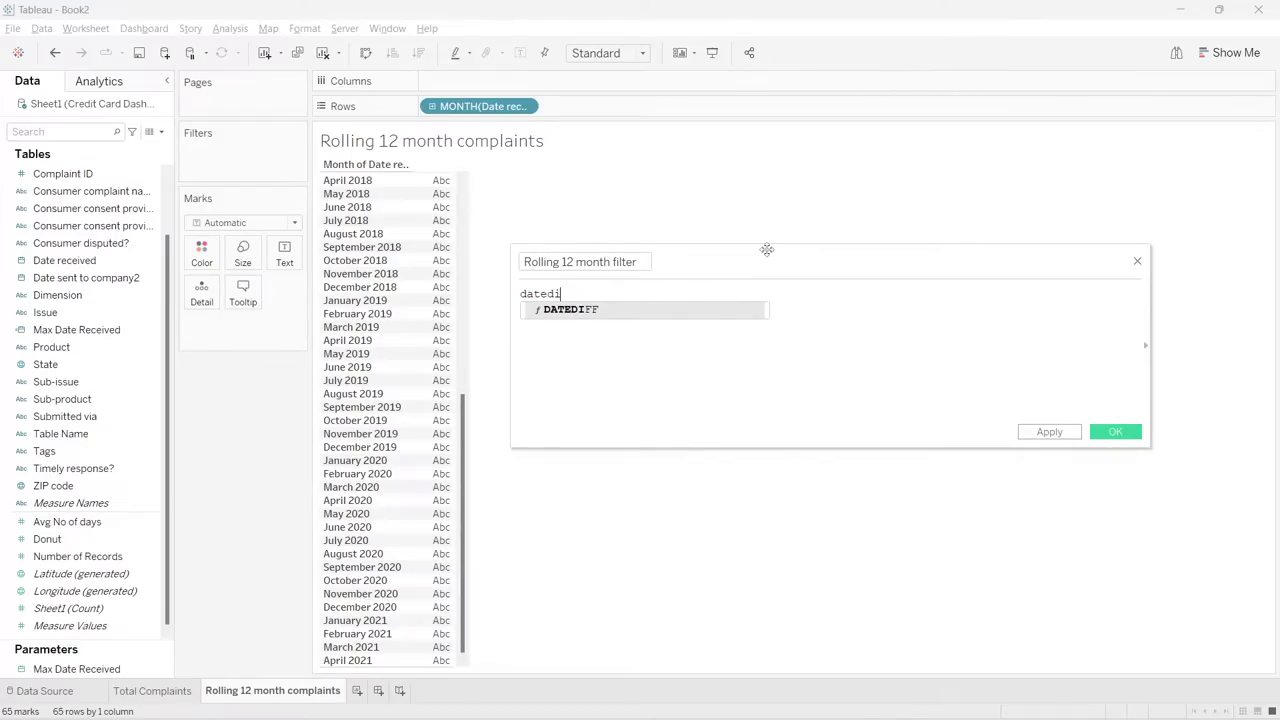
{"action": "key", "text": "Return"}
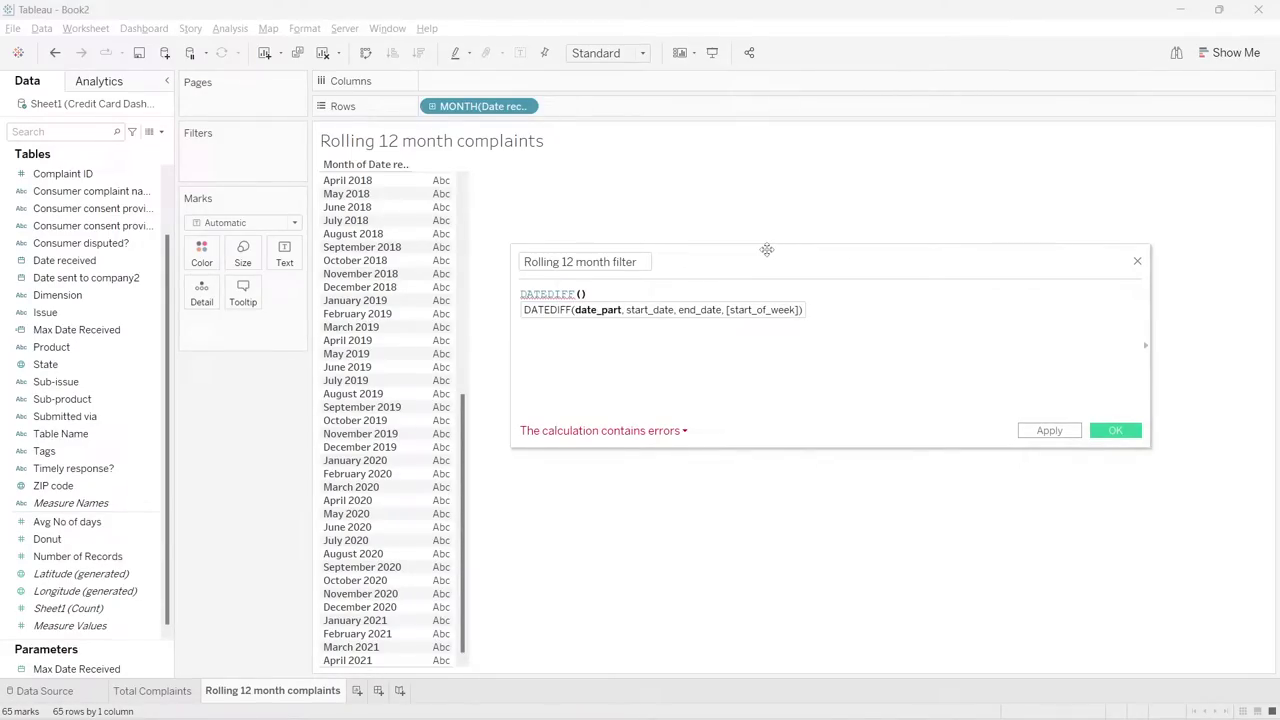
{"action": "type", "text": "'"}
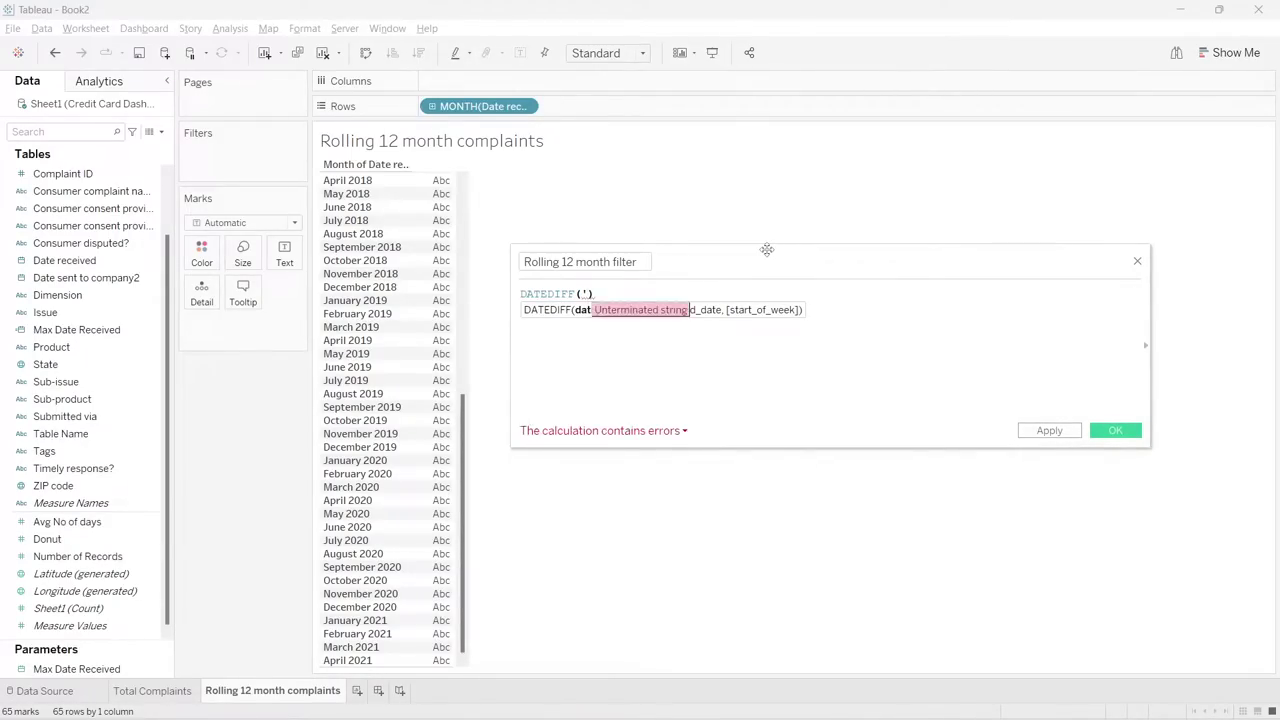
{"action": "type", "text": "month"}
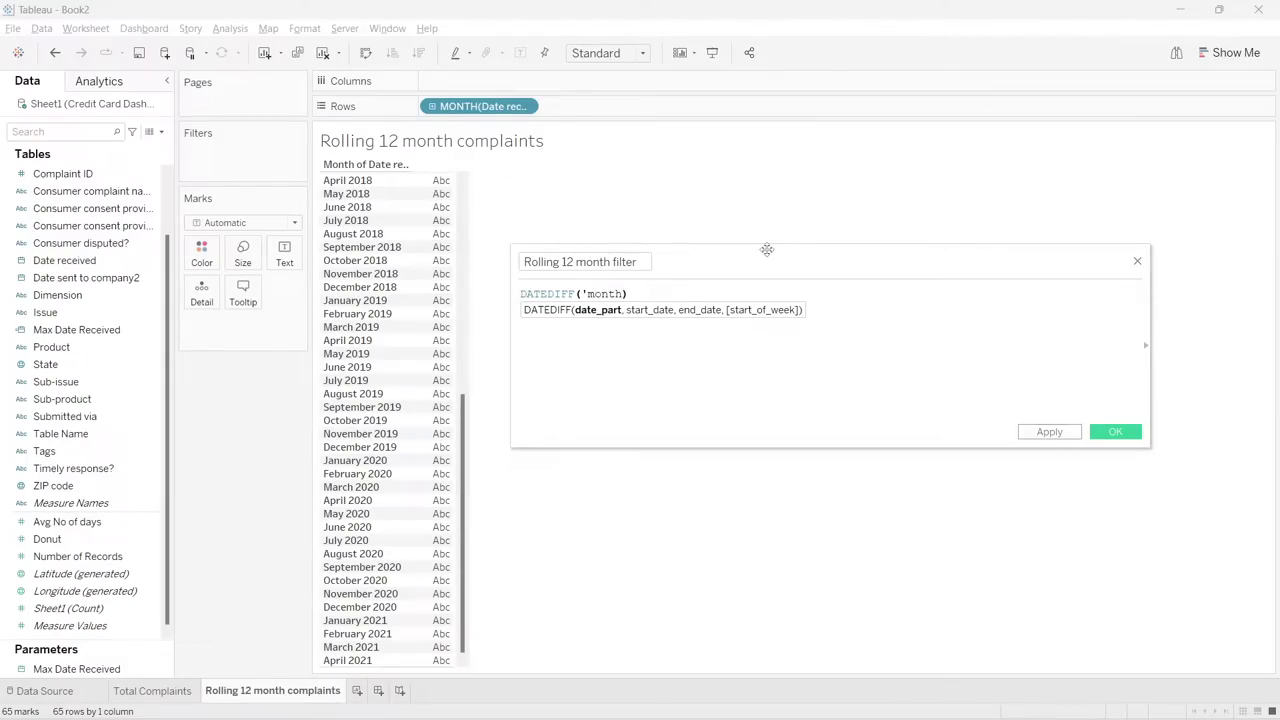
{"action": "type", "text": "'"}
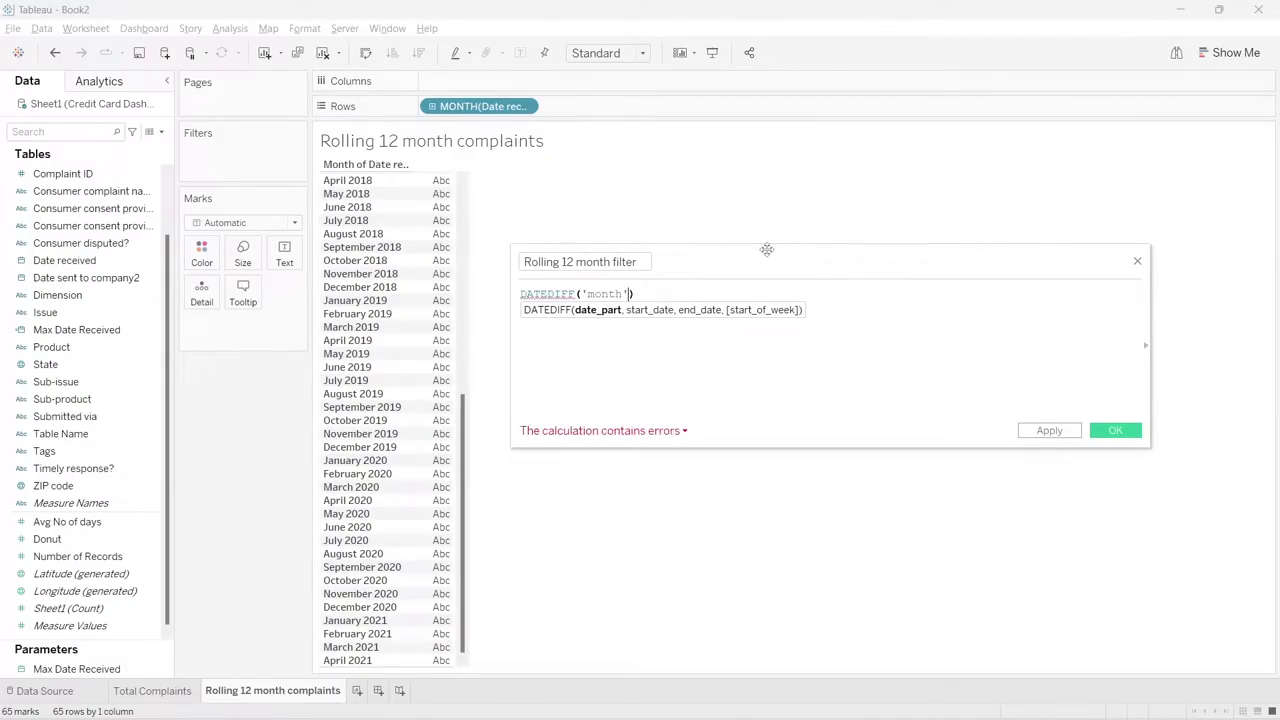
- Enter DATETRUNC('month',[Date received]) as the start date of the DATEDIFF function
{"action": "type", "text": ",ddat"}
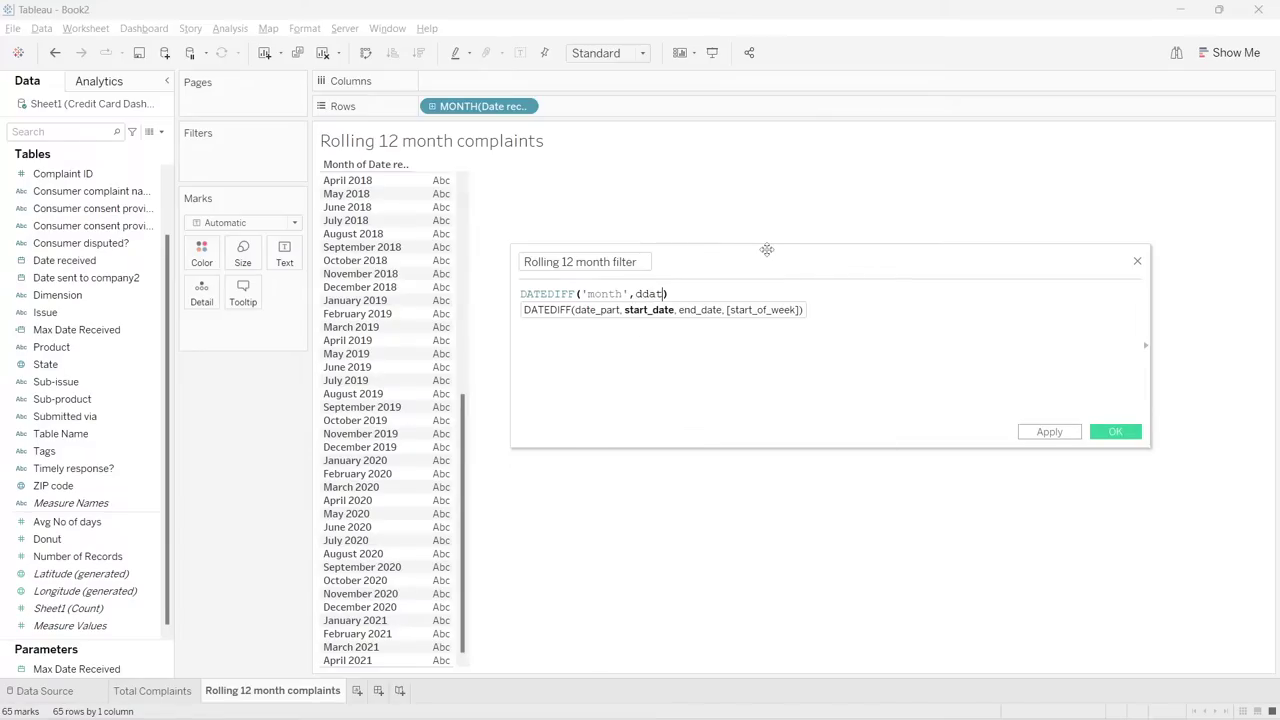
{"action": "type", "text": "etr"}
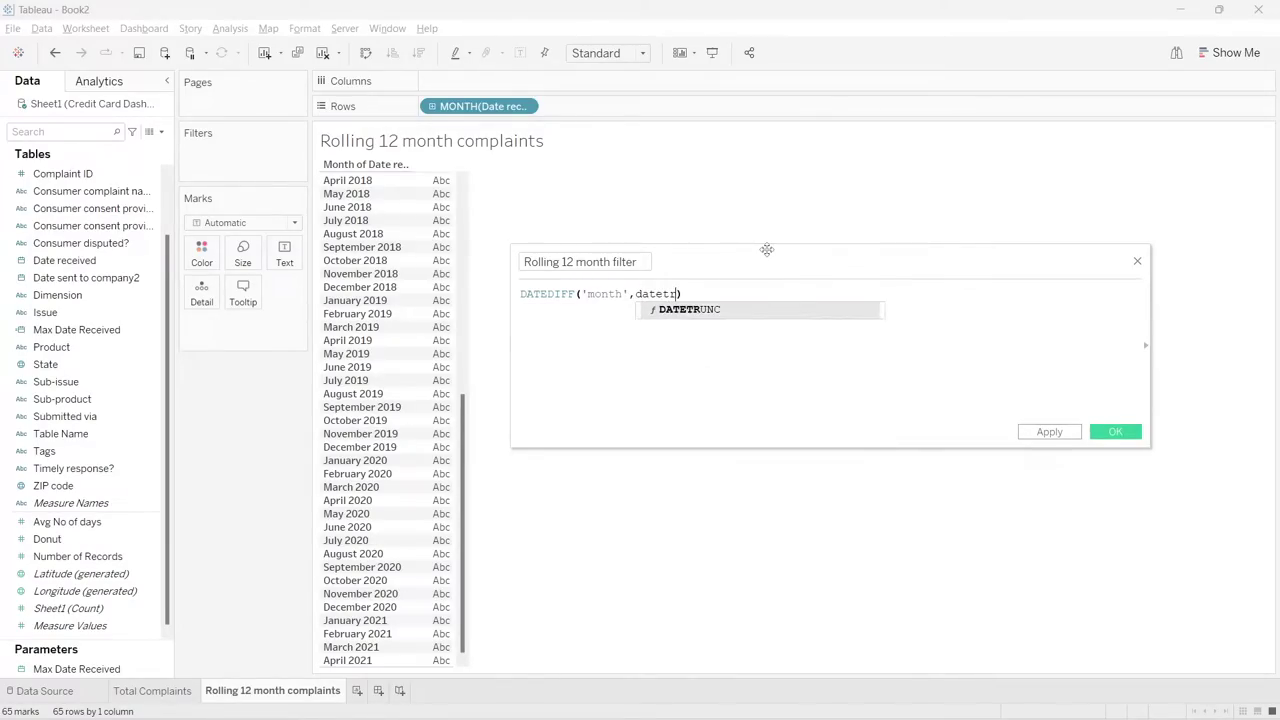
{"action": "key", "text": "Return"}
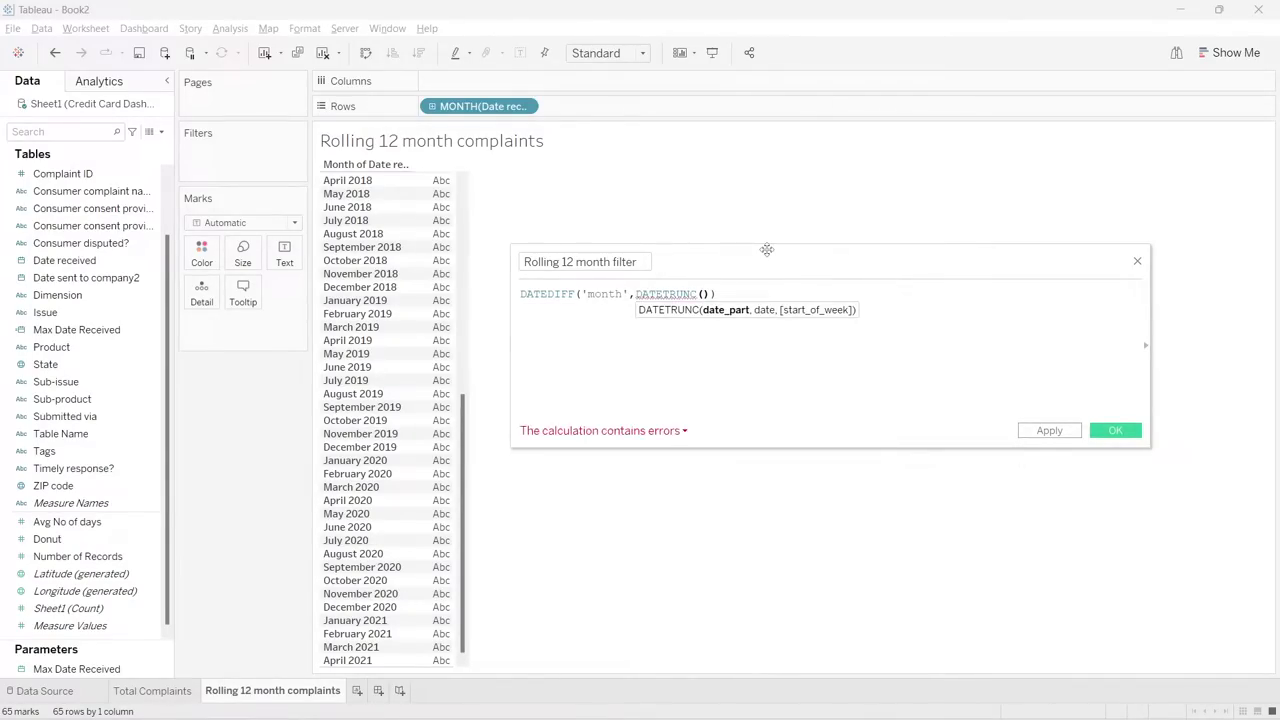
{"action": "type", "text": "'month'"}
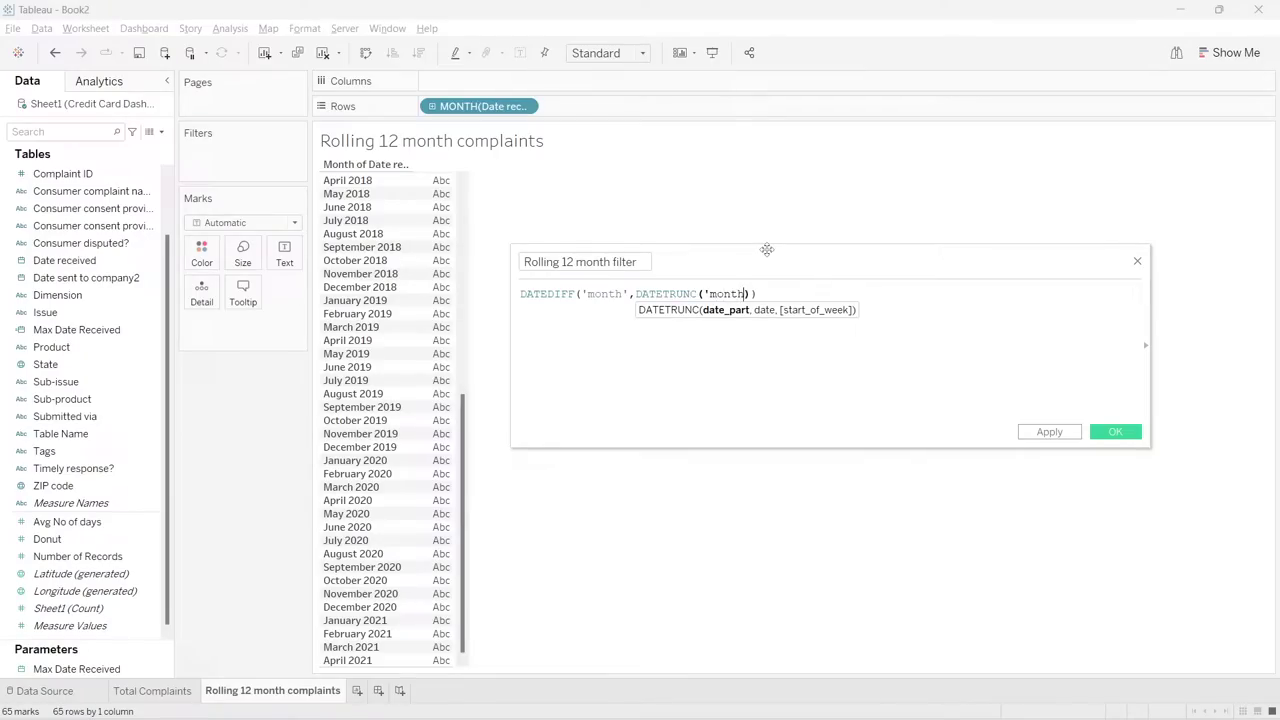
{"action": "type", "text": ","}
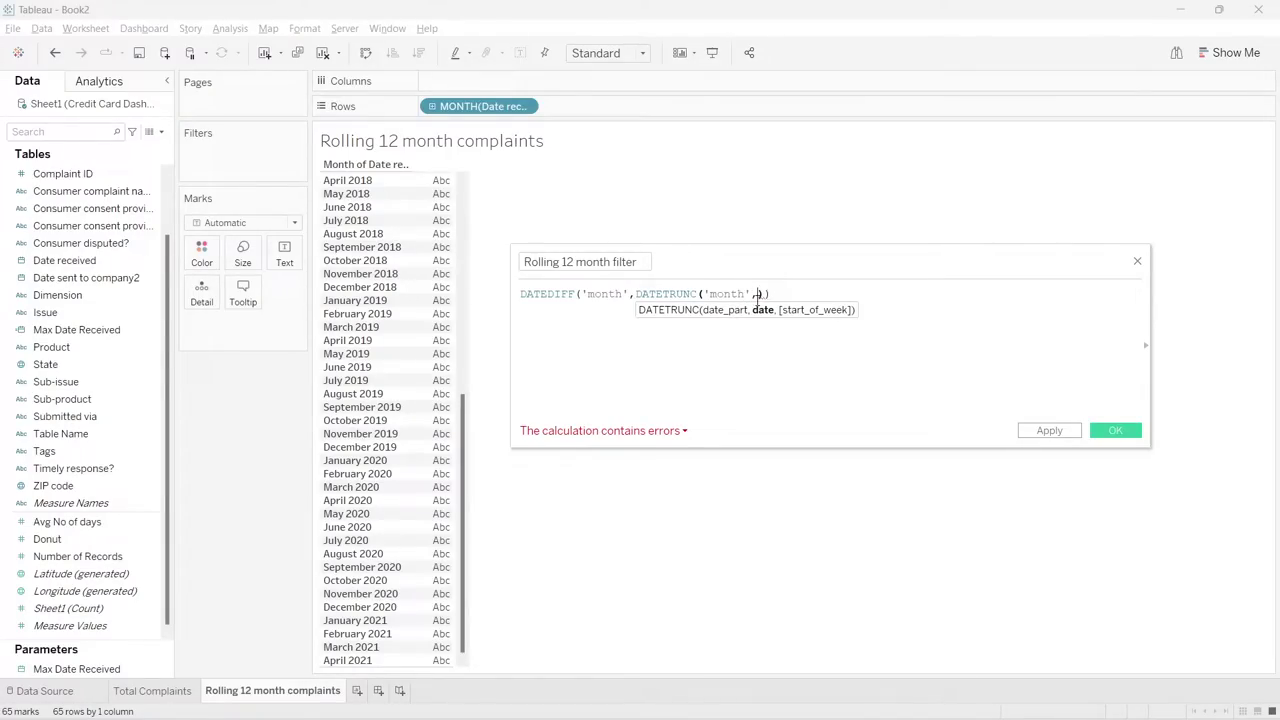
{"action": "mouse_move", "coordinate": [757, 294]}
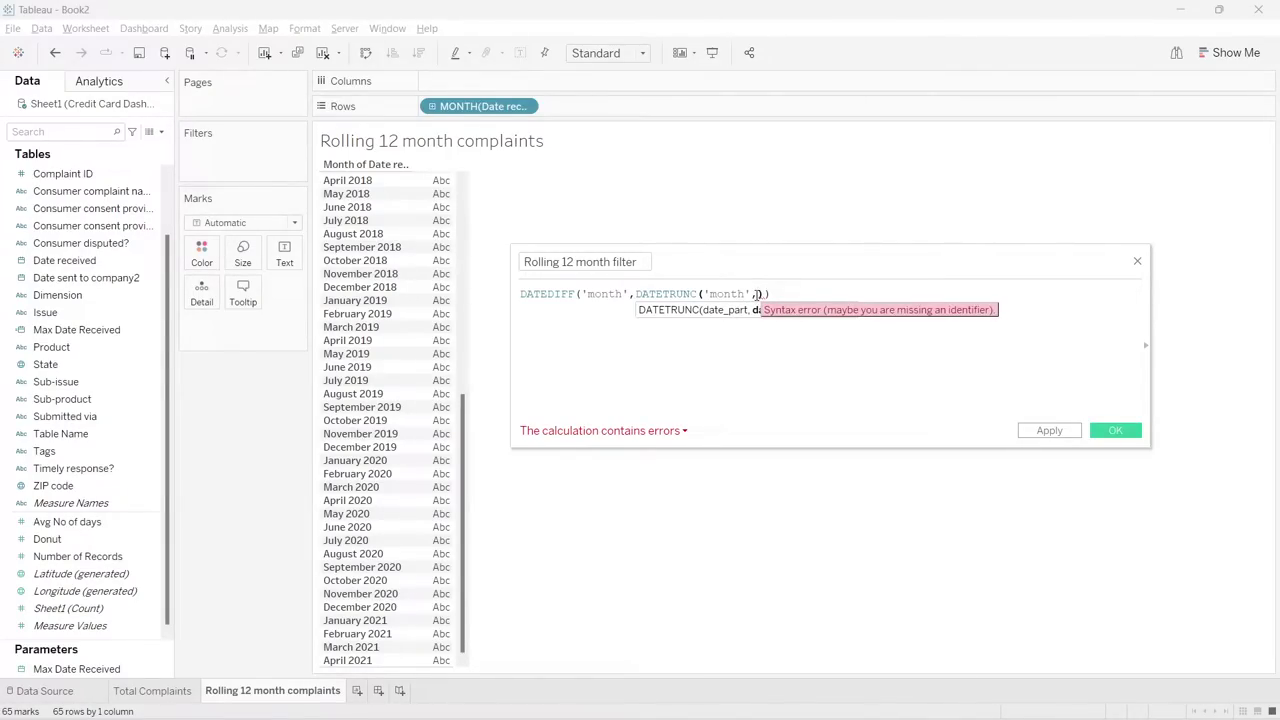
{"action": "type", "text": "dat"}
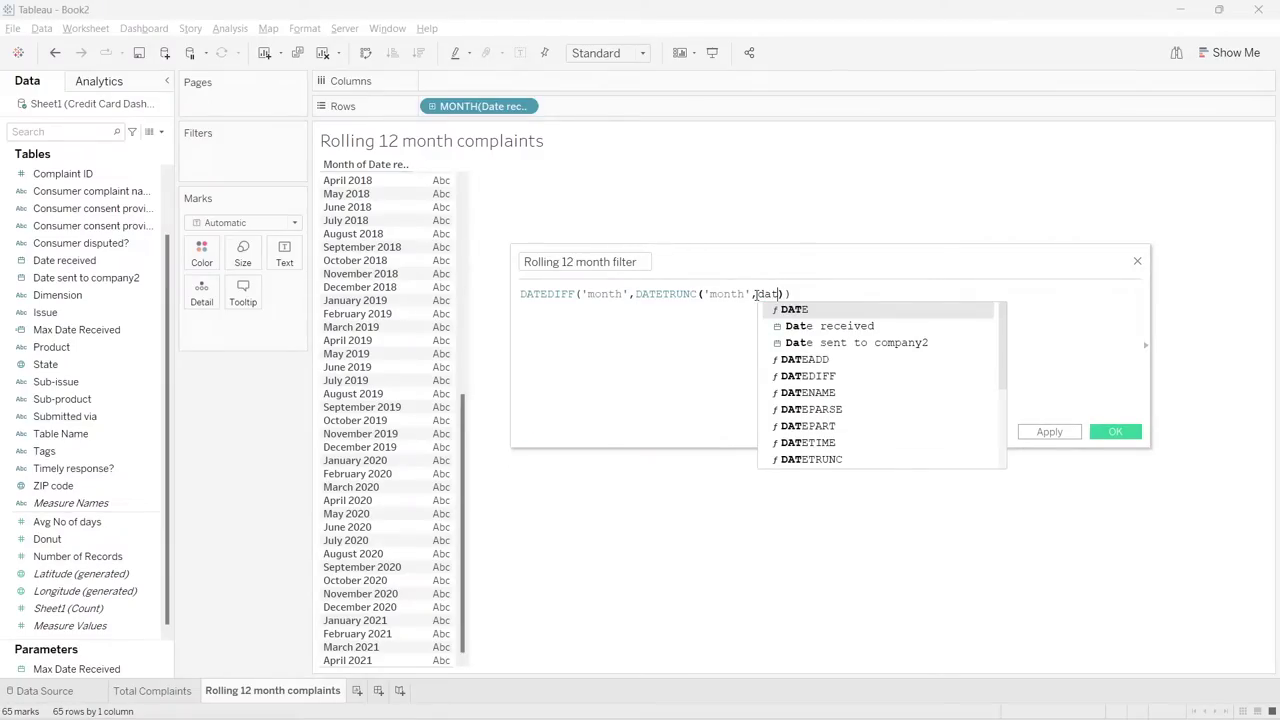
{"action": "double_click", "coordinate": [874, 326]}
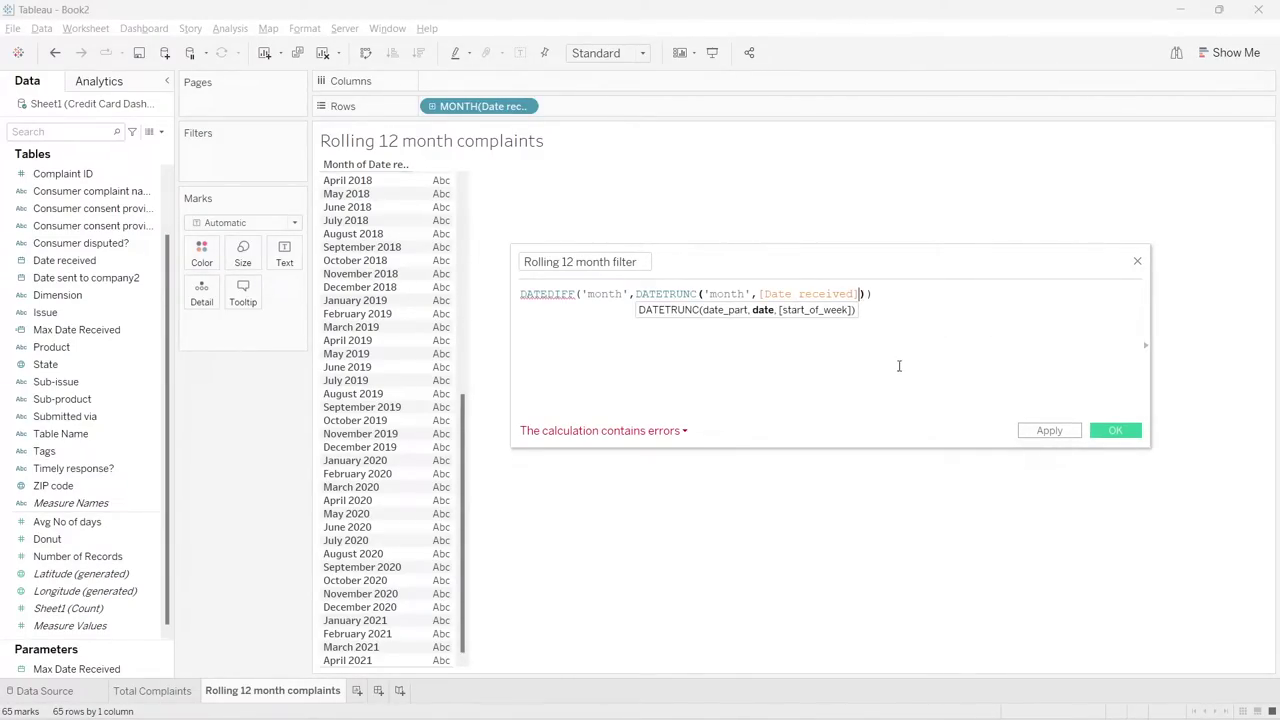
- Add DATETRUNC('month',[Parameters].[Max Date Received]) as the end date of the DATEDIFF function, using the Max Date Received parameter
{"action": "left_click", "coordinate": [866, 294]}
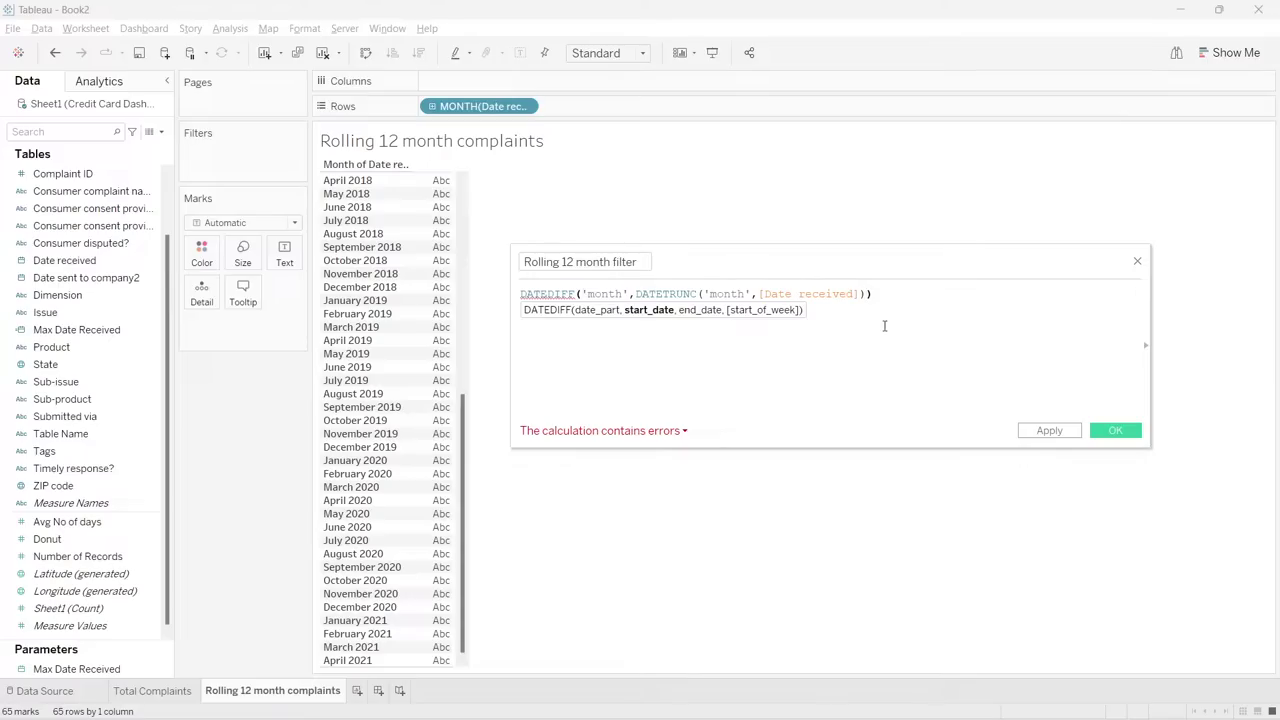
{"action": "type", "text": ",dat"}
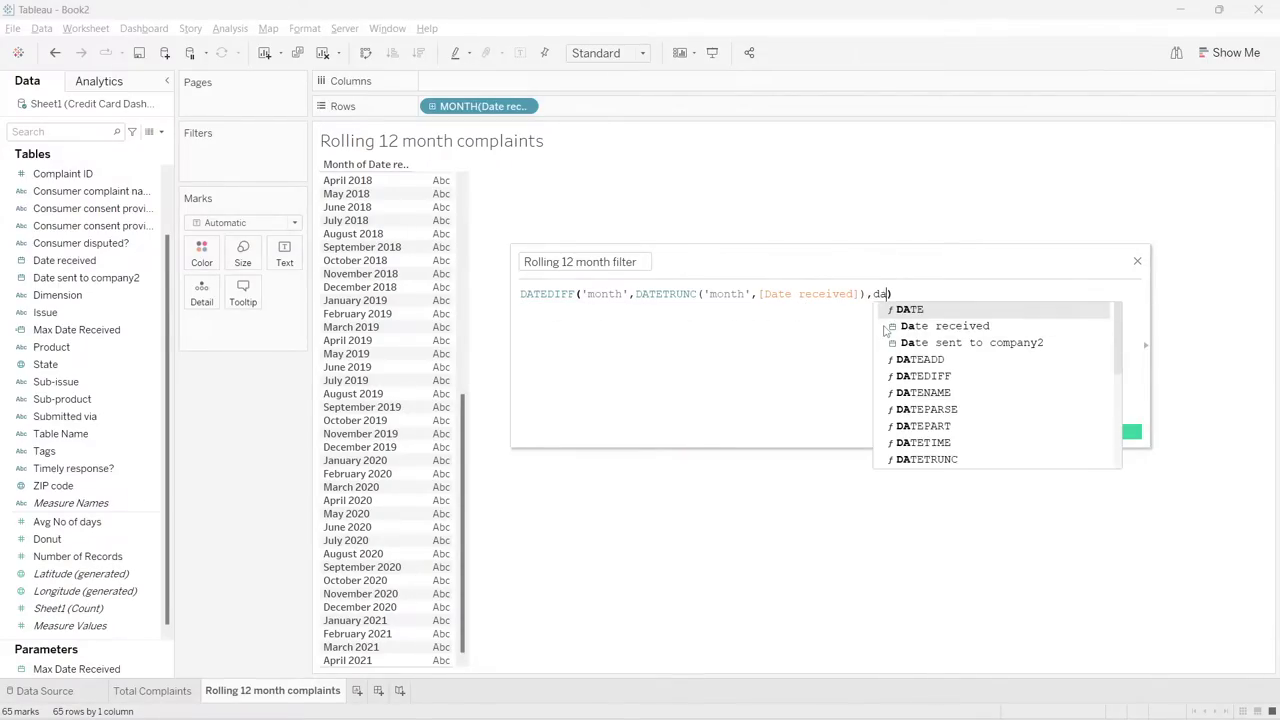
{"action": "type", "text": "et"}
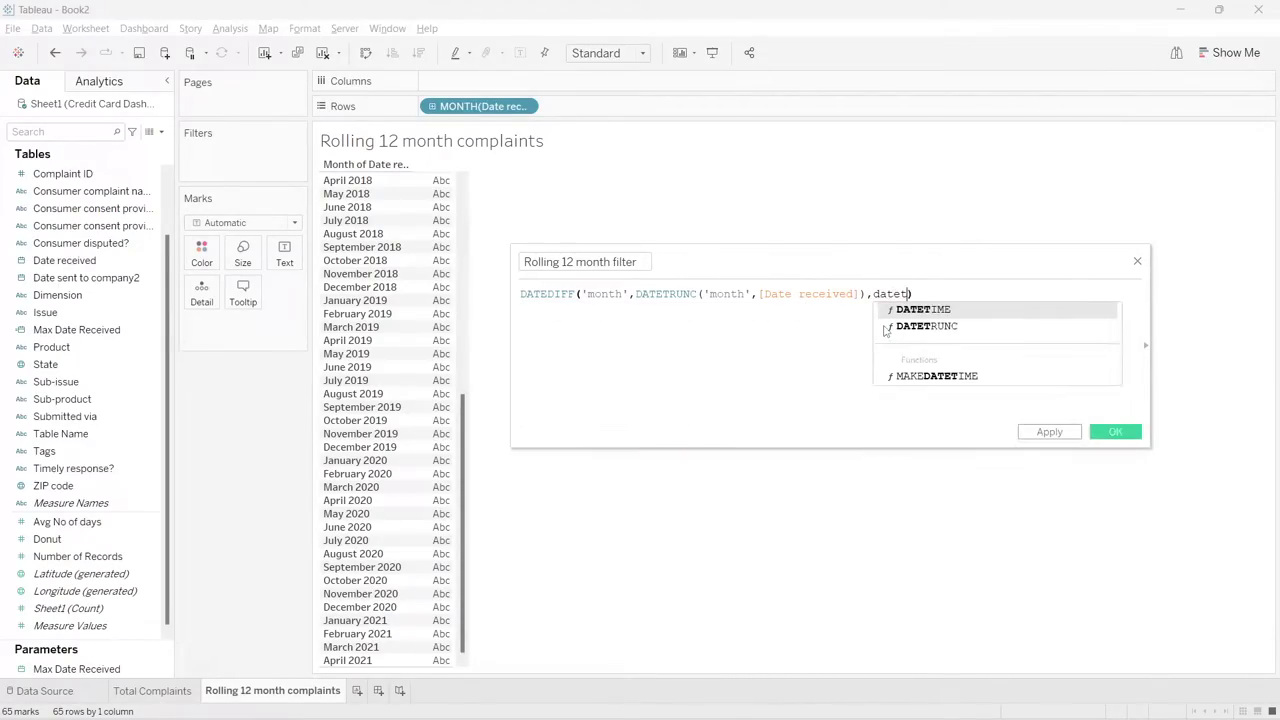
{"action": "double_click", "coordinate": [885, 326]}
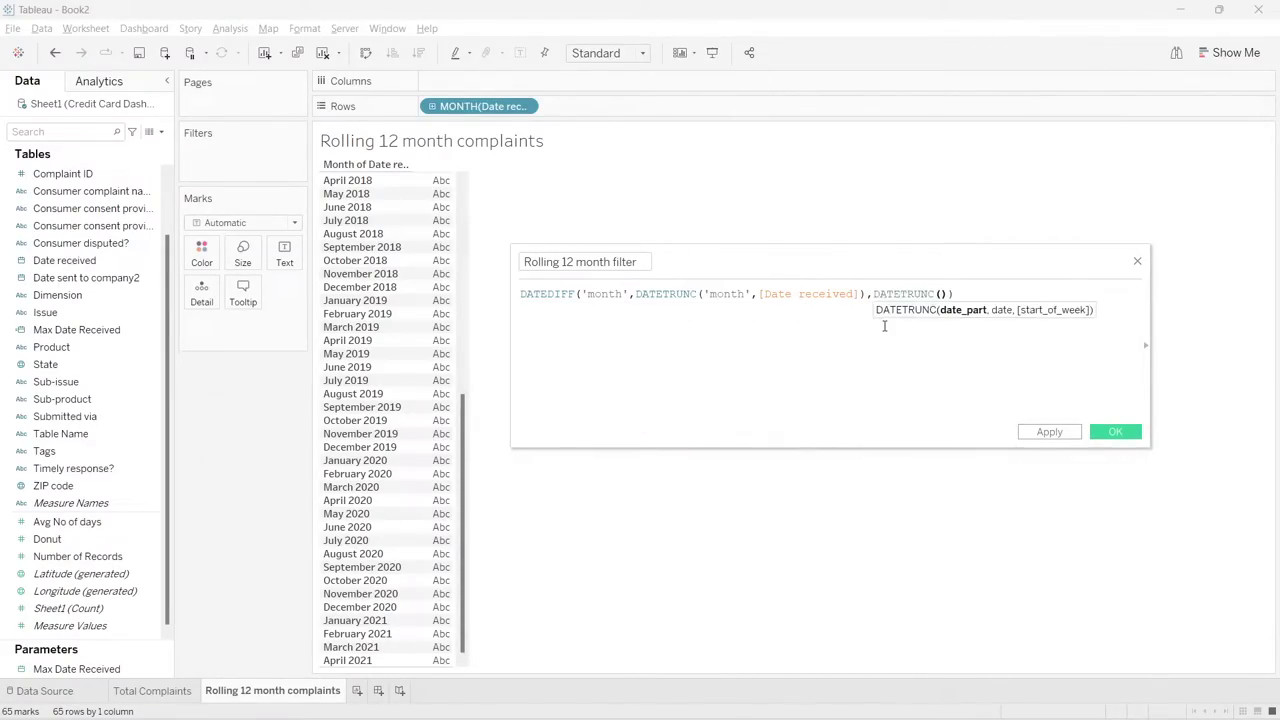
{"action": "type", "text": "'month',"}
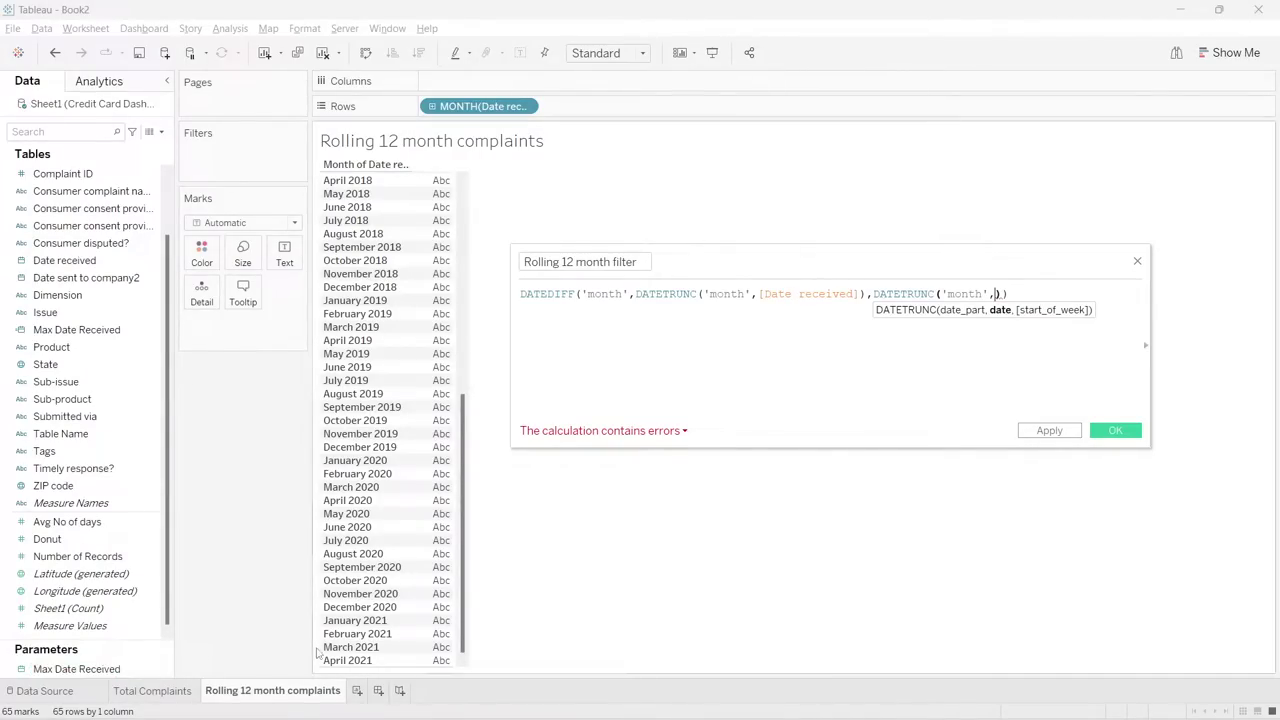
{"action": "type", "text": "m"}
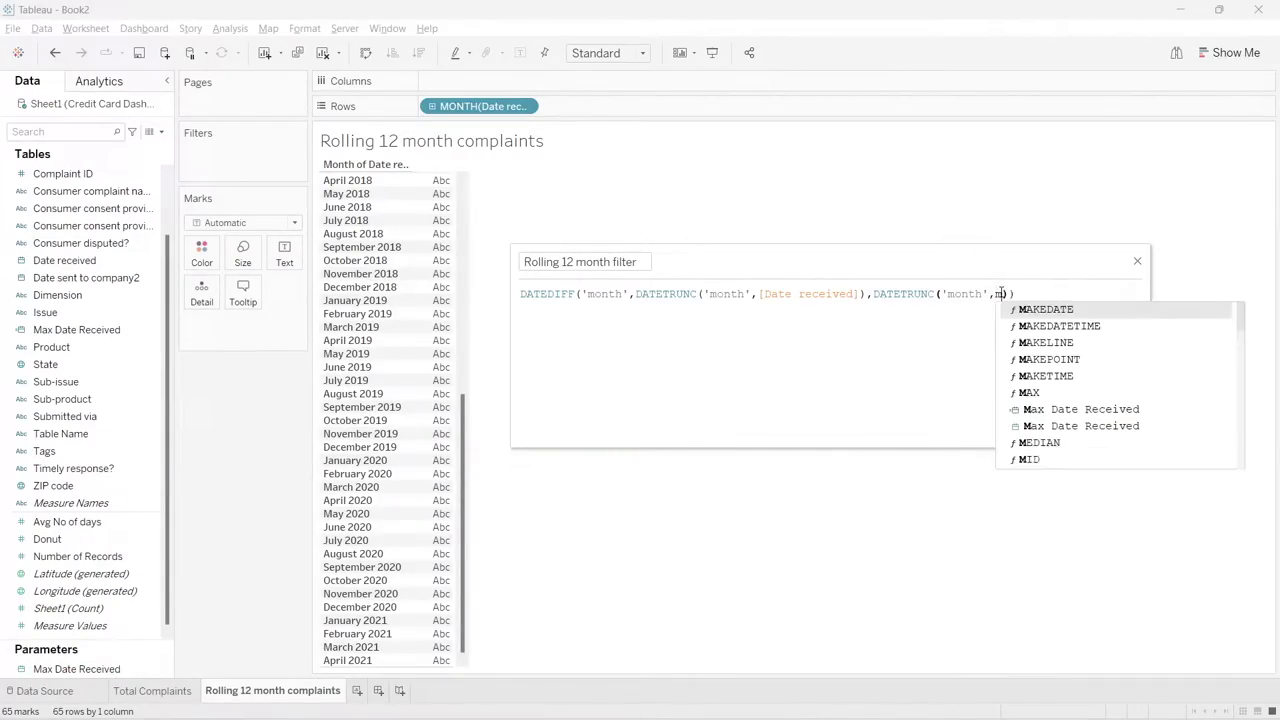
{"action": "key", "text": "BackSpace"}
{"action": "type", "text": "max"}
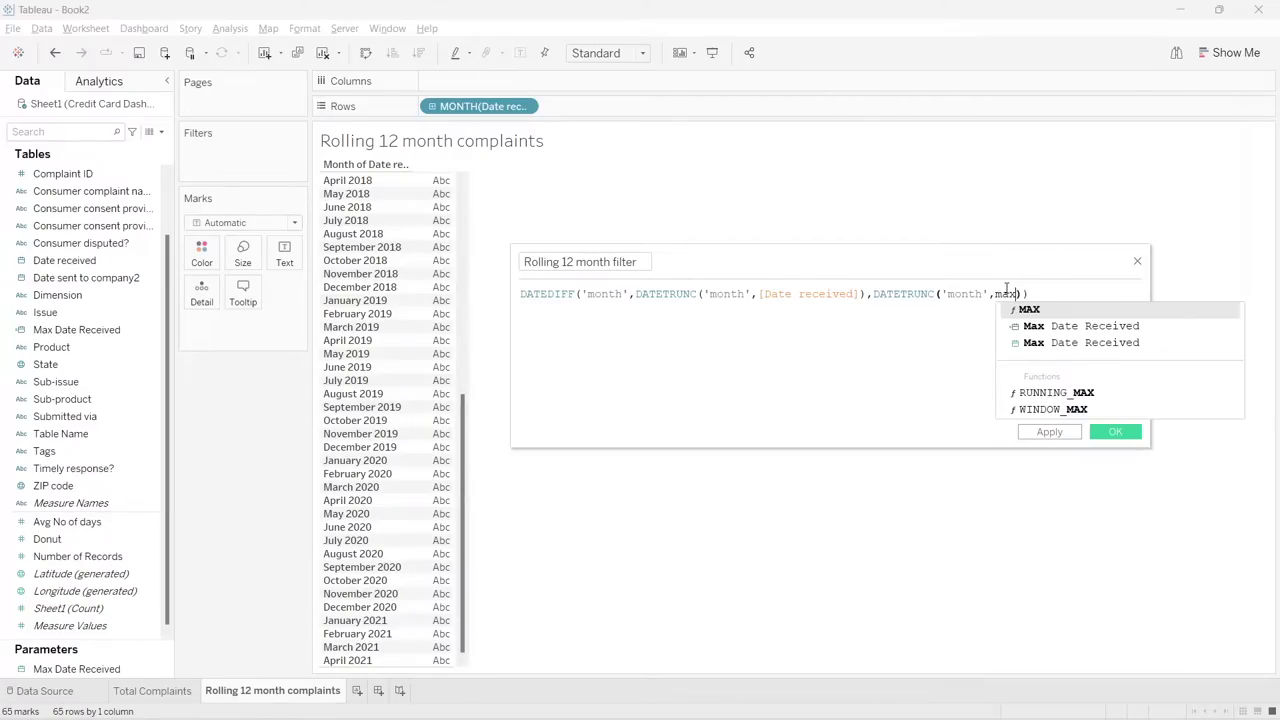
{"action": "left_click", "coordinate": [1035, 345]}
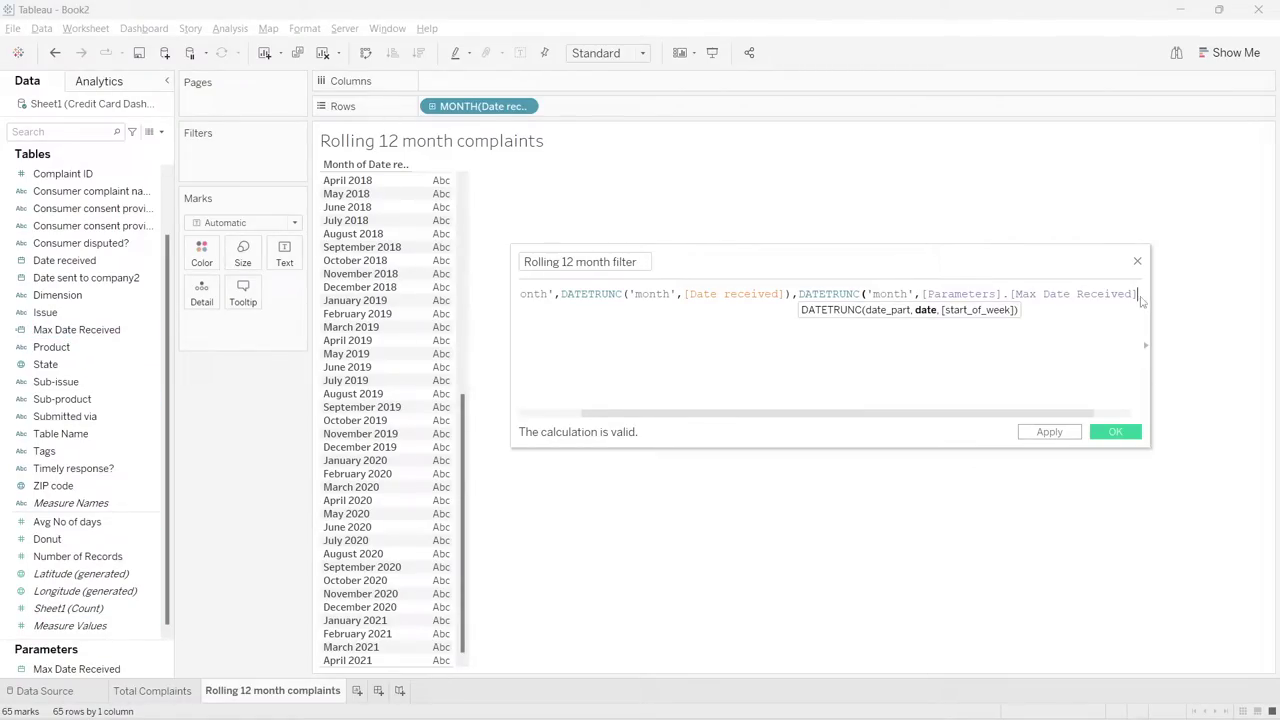
- Break the formula onto a second line before the second DATETRUNC and save the Rolling 12 month filter field
{"action": "left_click", "coordinate": [797, 293]}
{"action": "key", "text": "Return"}
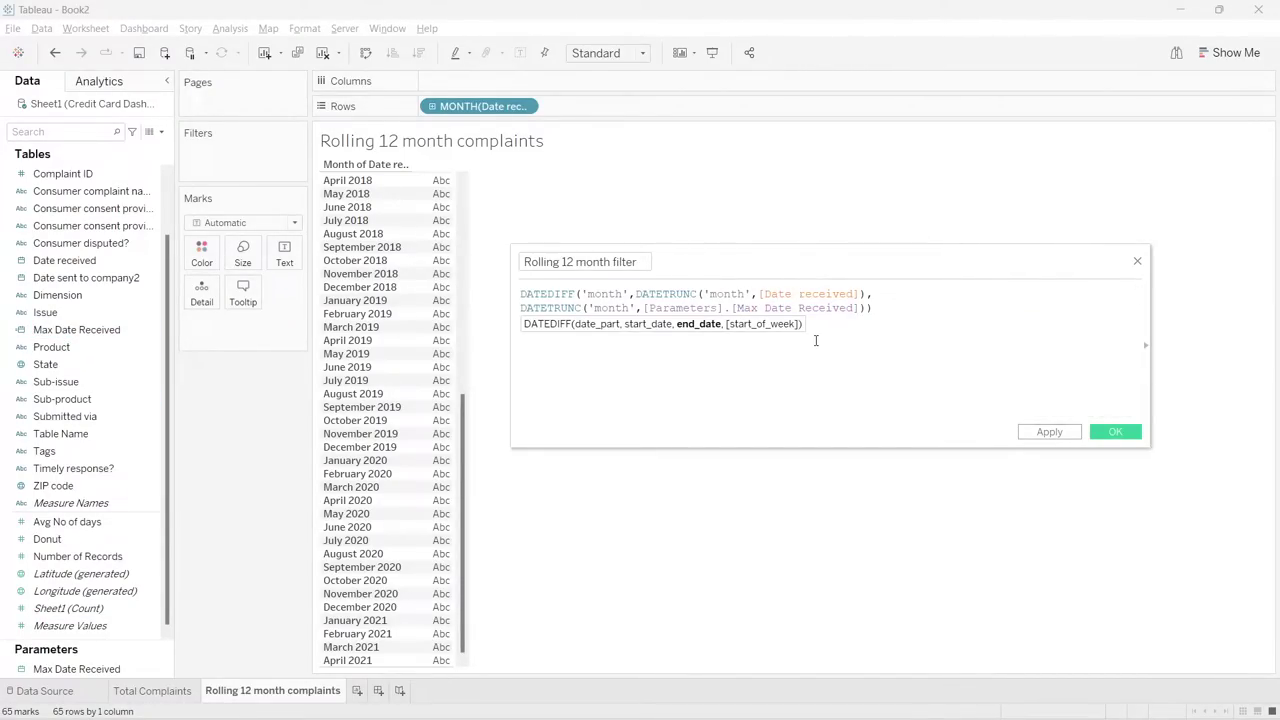
{"action": "scroll", "coordinate": [815, 340], "scroll_direction": "up", "scroll_amount": 3}
{"action": "left_click", "coordinate": [1025, 319]}
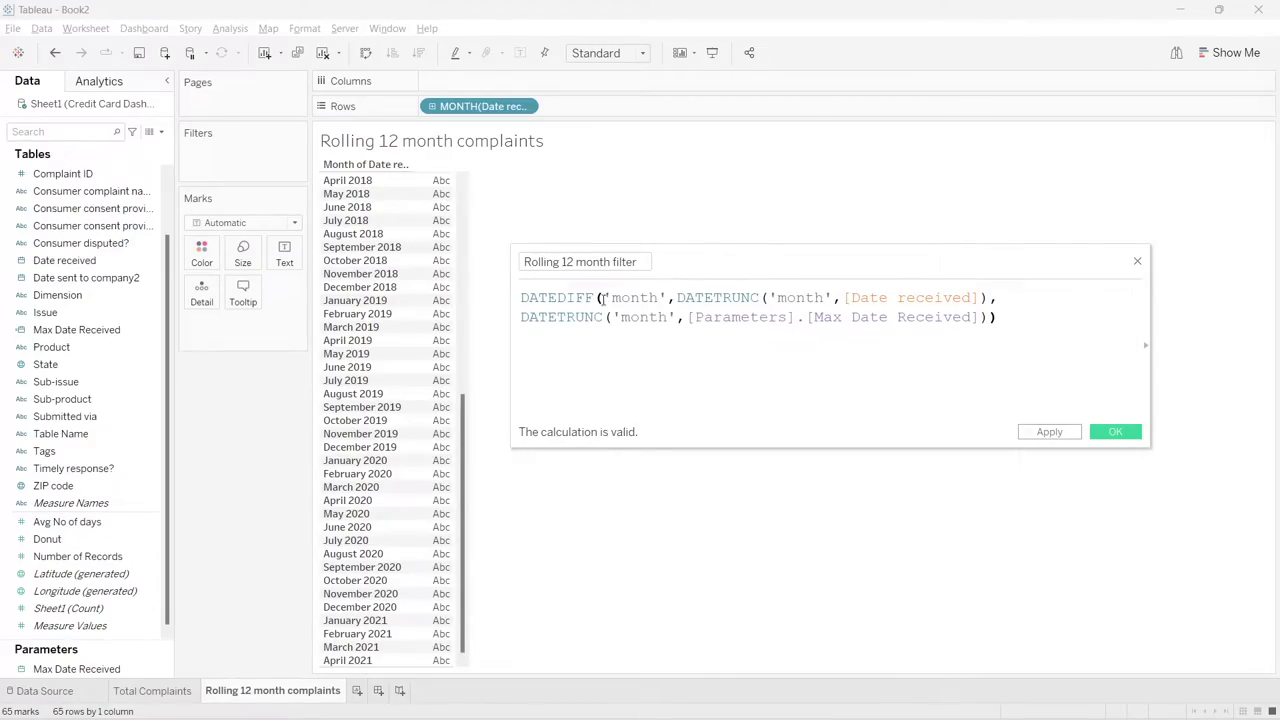
{"action": "left_click", "coordinate": [1115, 431]}
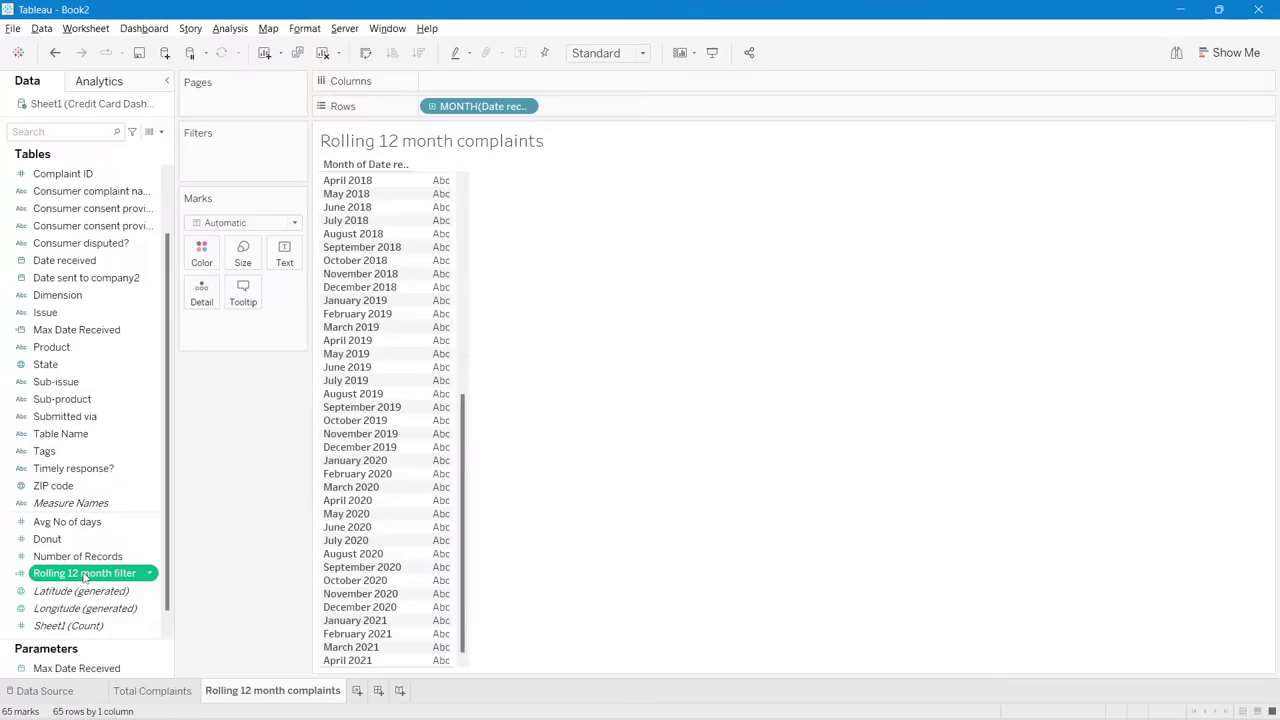
- Show the Rolling 12 month filter field as values beside each month and look through the list
{"action": "left_click_drag", "start_coordinate": [110, 568], "coordinate": [270, 296]}
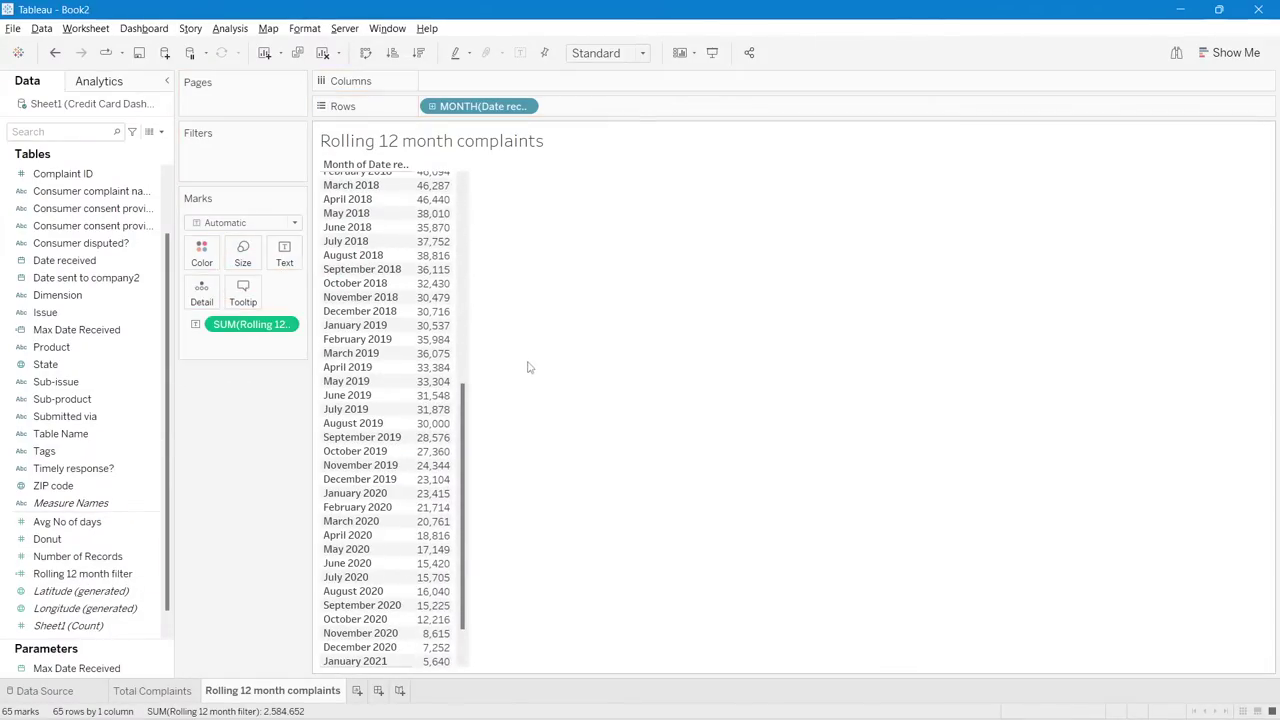
{"action": "scroll", "coordinate": [1113, 257], "scroll_direction": "down", "scroll_amount": 1}
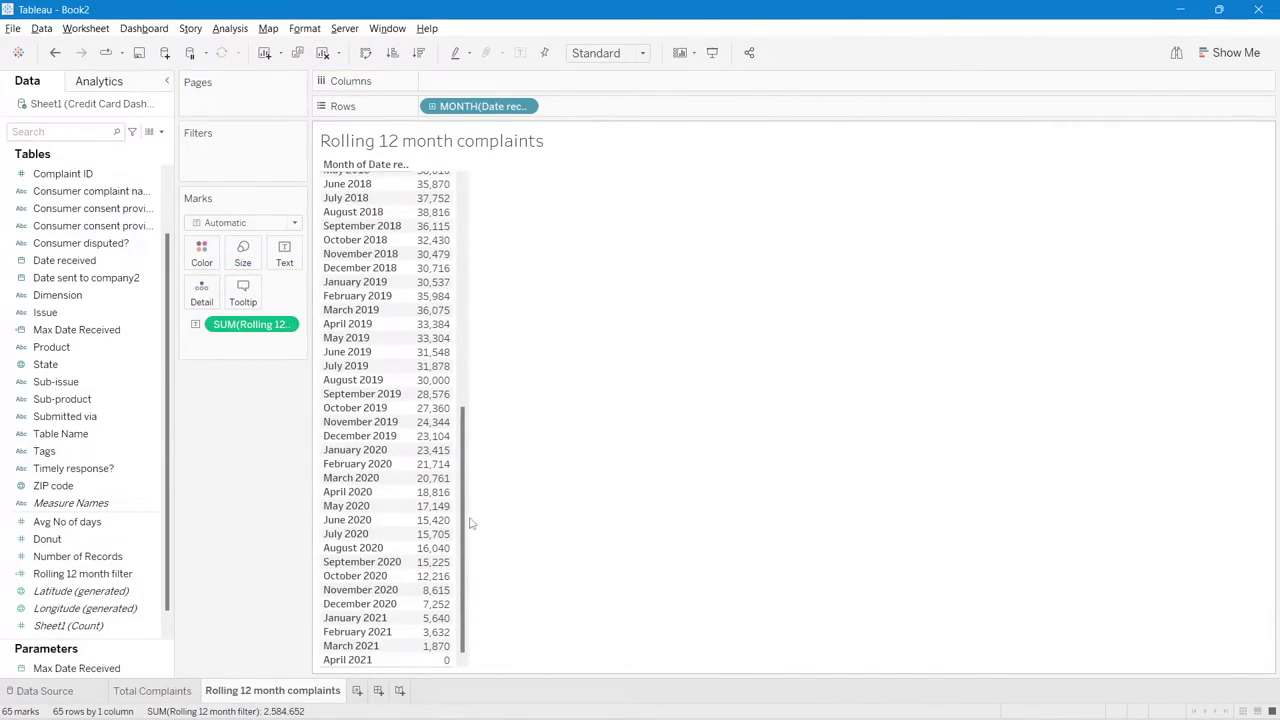
{"action": "scroll", "coordinate": [478, 464], "scroll_direction": "up", "scroll_amount": 2}
{"action": "scroll", "coordinate": [478, 464], "scroll_direction": "up", "scroll_amount": 6}
{"action": "scroll", "coordinate": [491, 471], "scroll_direction": "down", "scroll_amount": 8}
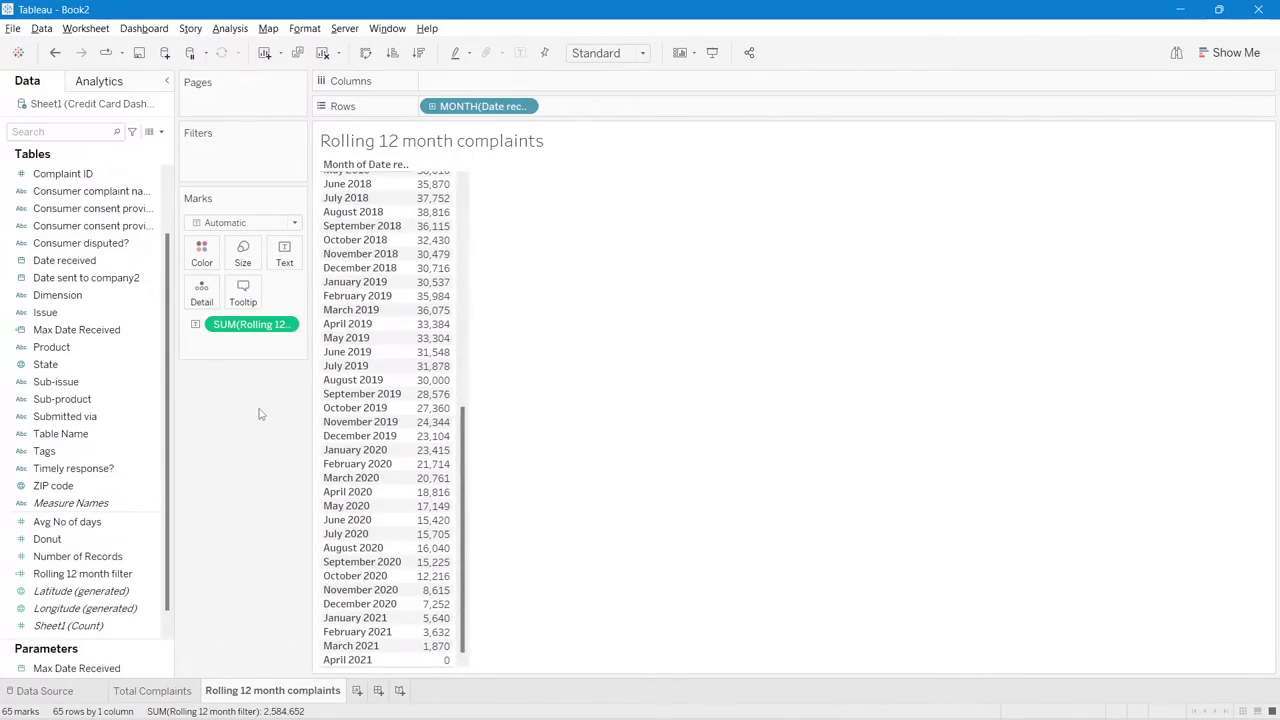
- Aggregate the Rolling 12 month filter by Minimum to check each month's offset, and remove the field from the view
{"action": "right_click", "coordinate": [251, 329]}
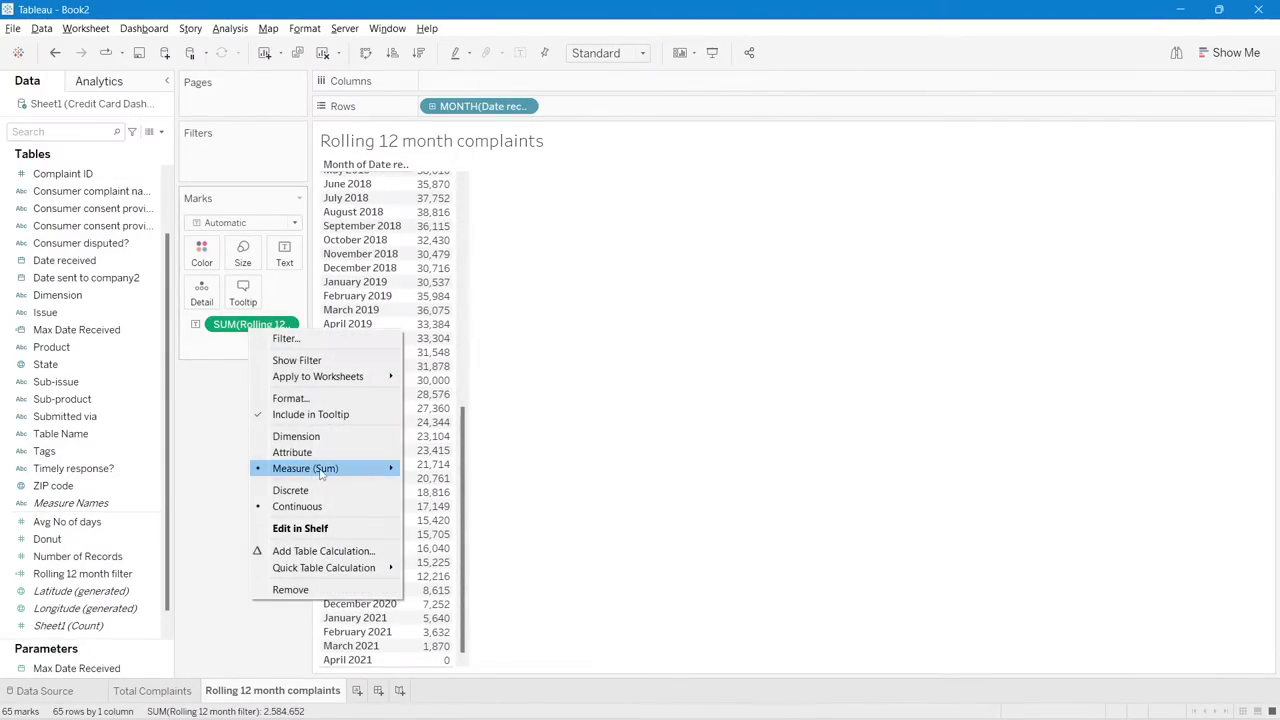
{"action": "mouse_move", "coordinate": [368, 468]}
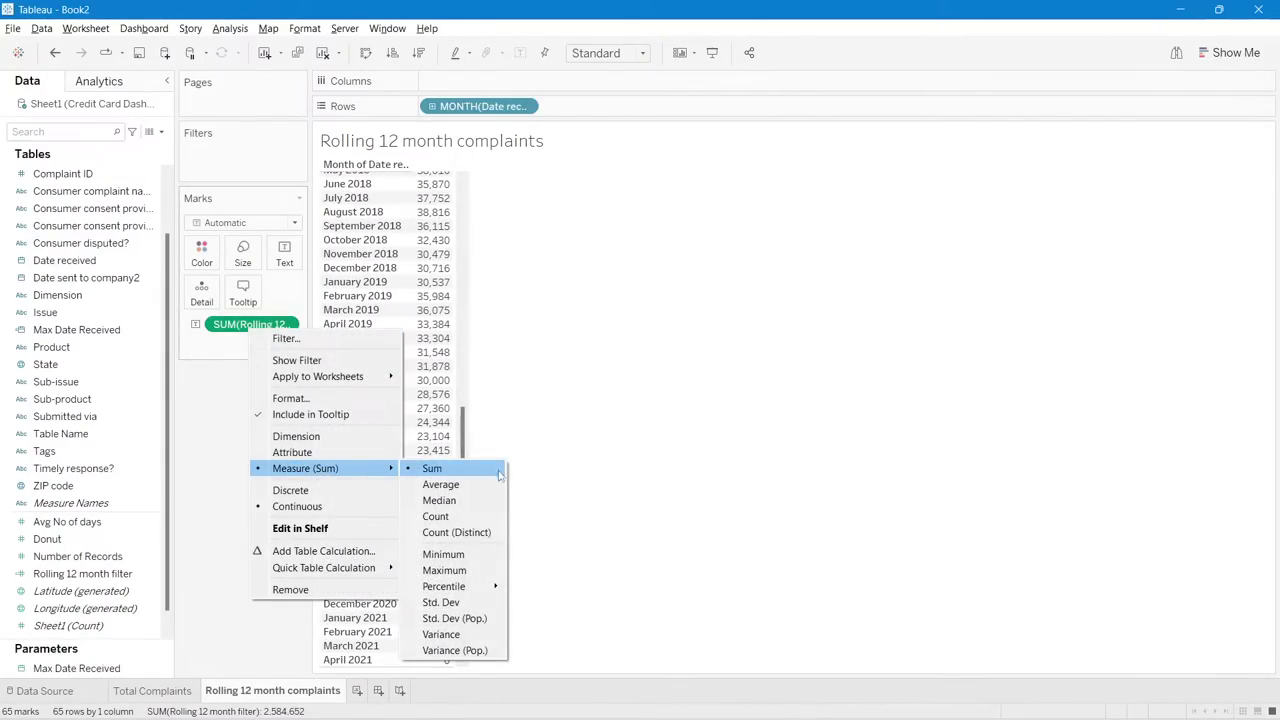
{"action": "left_click", "coordinate": [445, 554]}
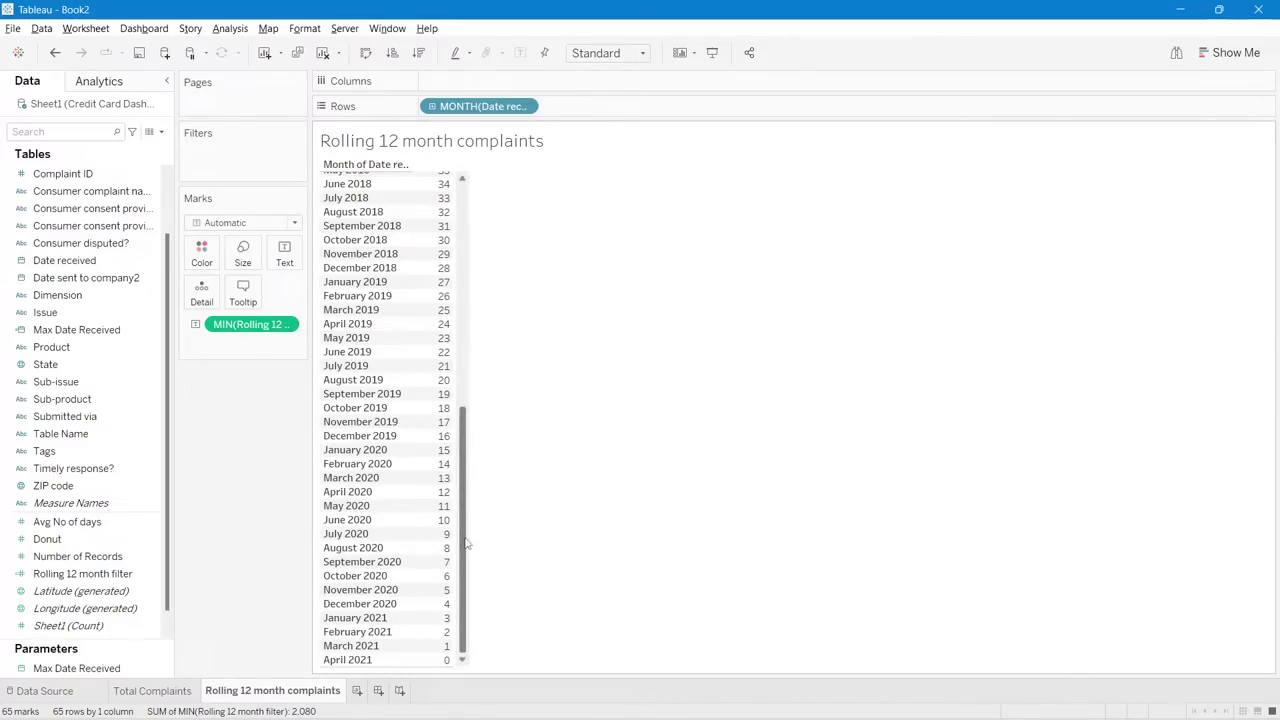
{"action": "mouse_move", "coordinate": [465, 545]}
{"action": "left_mouse_down"}
{"action": "mouse_move", "coordinate": [483, 260]}
{"action": "mouse_move", "coordinate": [487, 552]}
{"action": "left_mouse_up"}
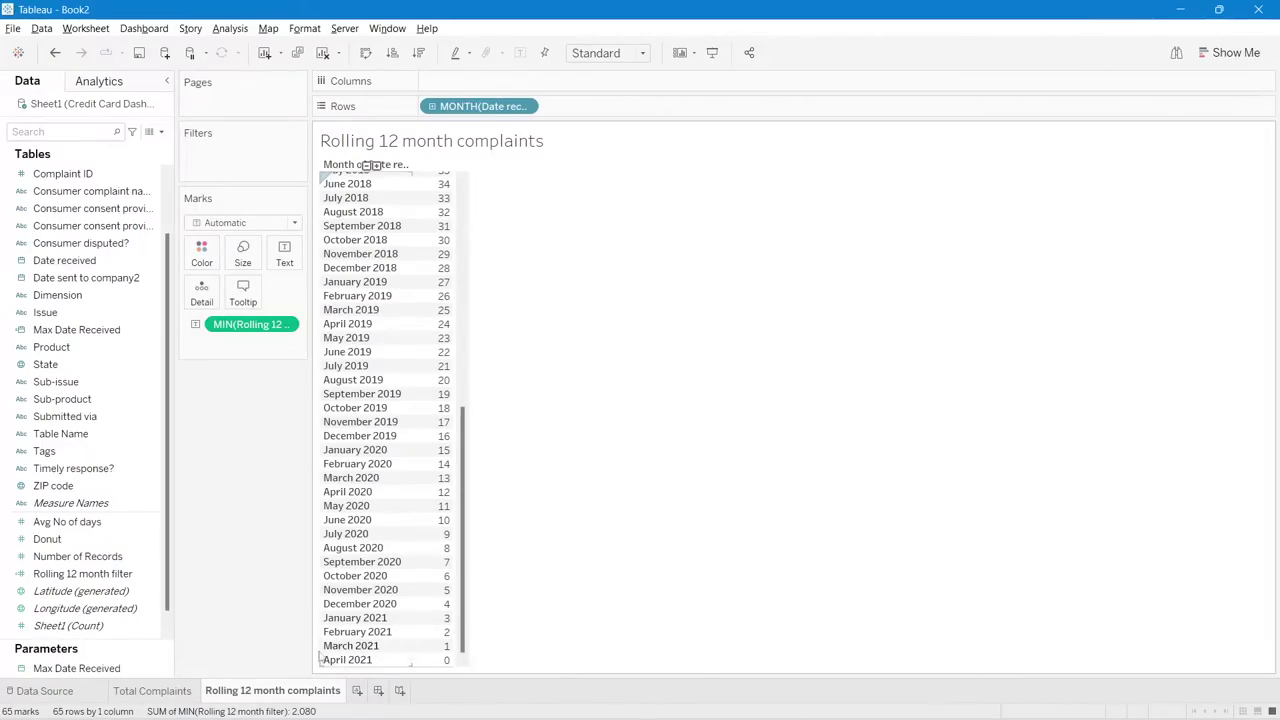
{"action": "mouse_move", "coordinate": [443, 614]}
{"action": "mouse_move", "coordinate": [444, 664]}
{"action": "left_click_drag", "start_coordinate": [245, 325], "coordinate": [225, 438]}
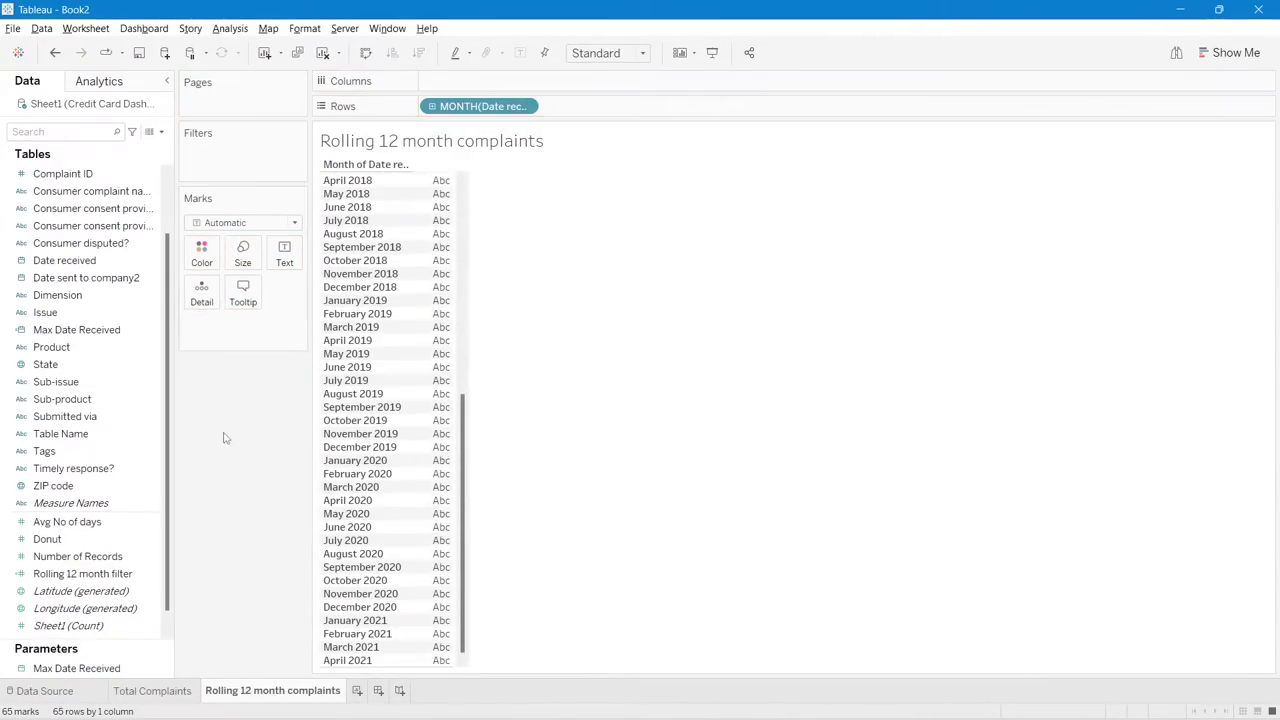
- Append <12 to the Rolling 12 month filter formula to make it a true/false test, and save the field
{"action": "right_click", "coordinate": [95, 573]}
{"action": "left_click", "coordinate": [124, 317]}
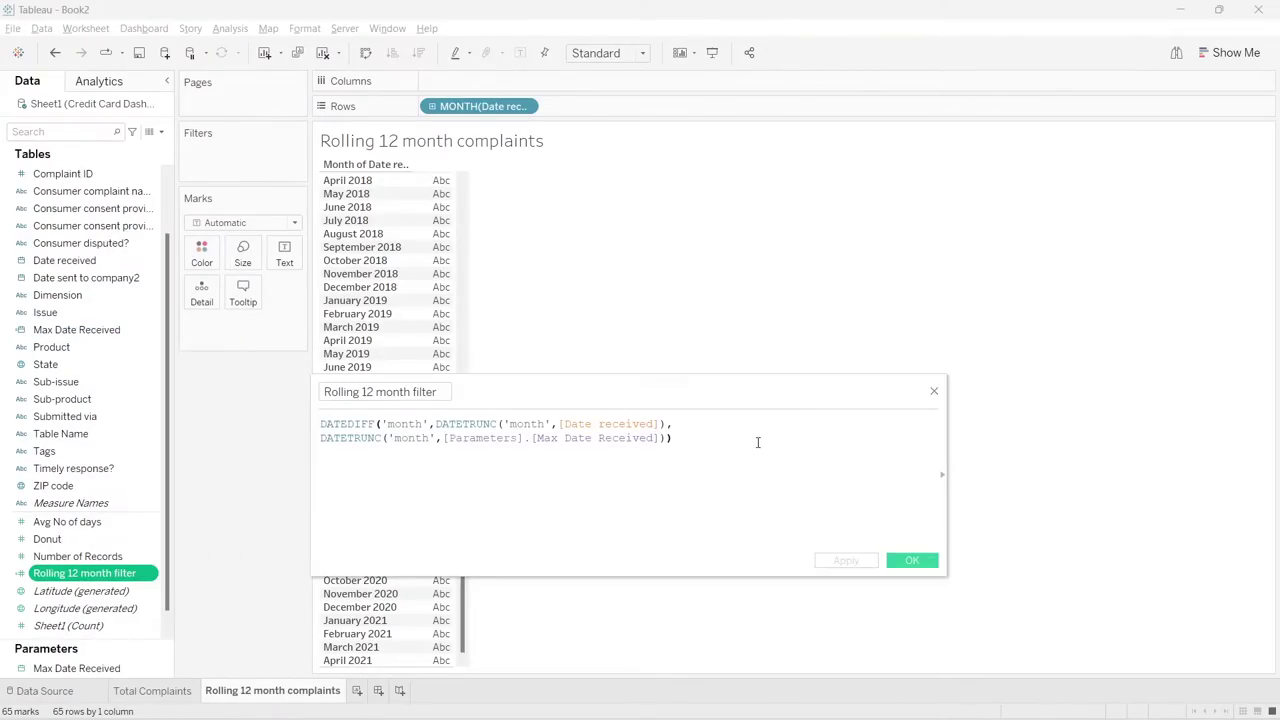
{"action": "type", "text": "<12"}
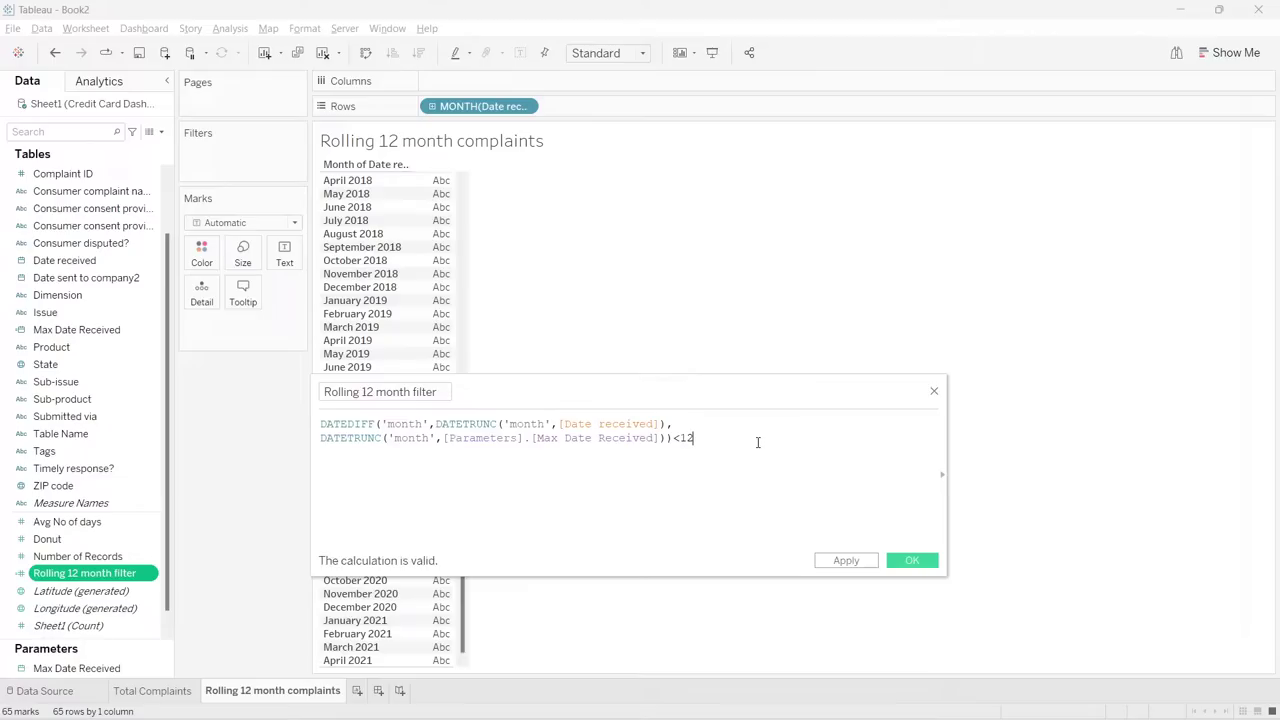
{"action": "left_click", "coordinate": [926, 562]}
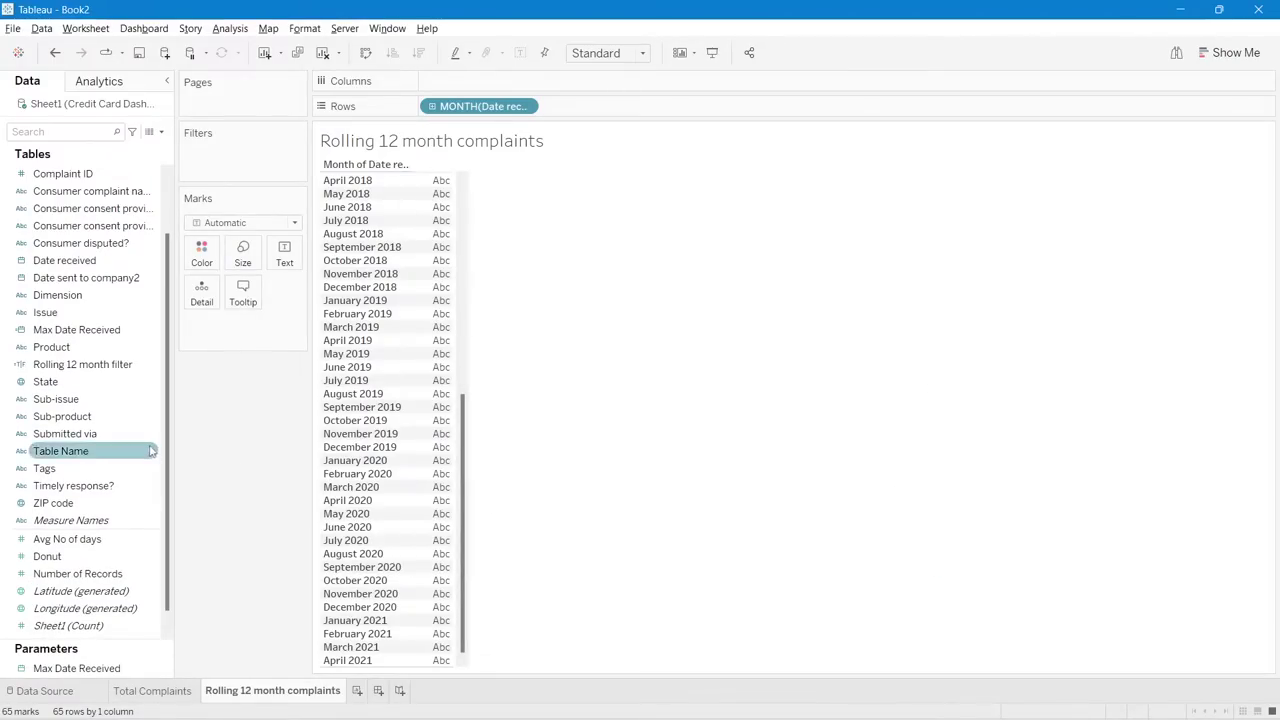
- Show the Rolling 12 month filter as text beside each month and check the months from May 2020 to April 2021
{"action": "left_click_drag", "start_coordinate": [99, 371], "coordinate": [284, 258]}
{"action": "scroll", "coordinate": [470, 408], "scroll_direction": "down", "scroll_amount": 1}
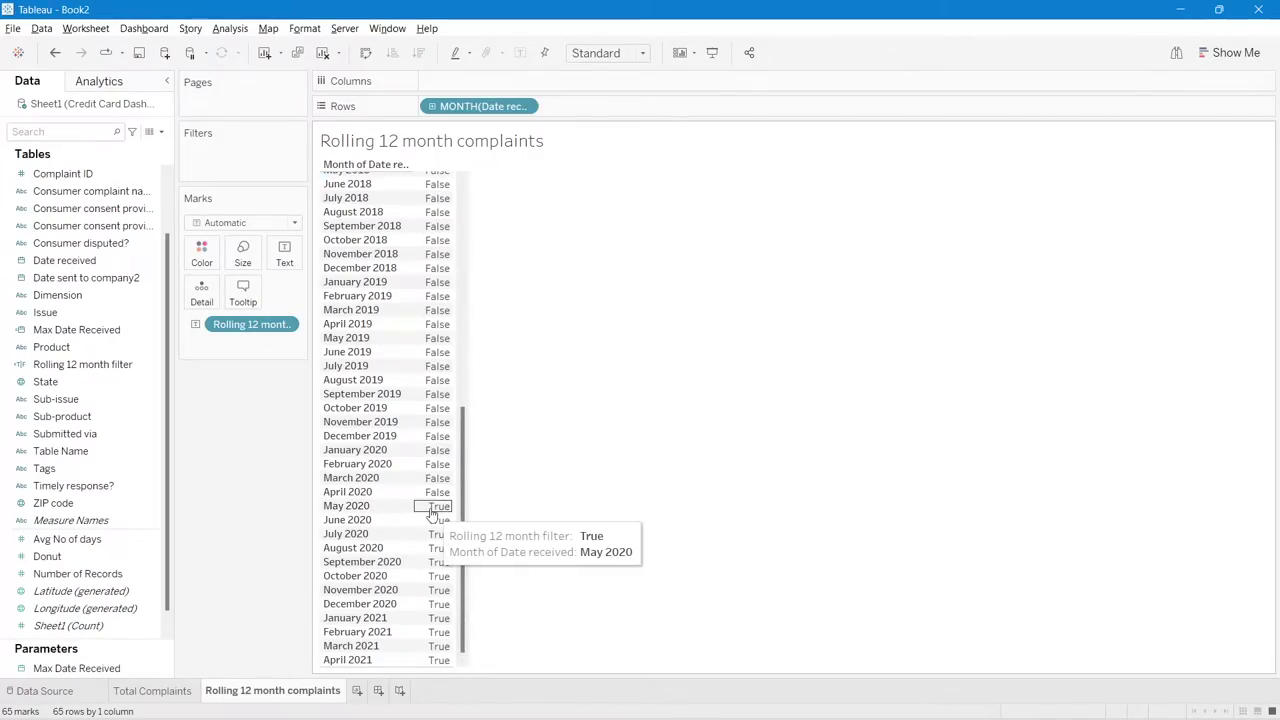
{"action": "left_click_drag", "start_coordinate": [427, 504], "coordinate": [441, 673]}
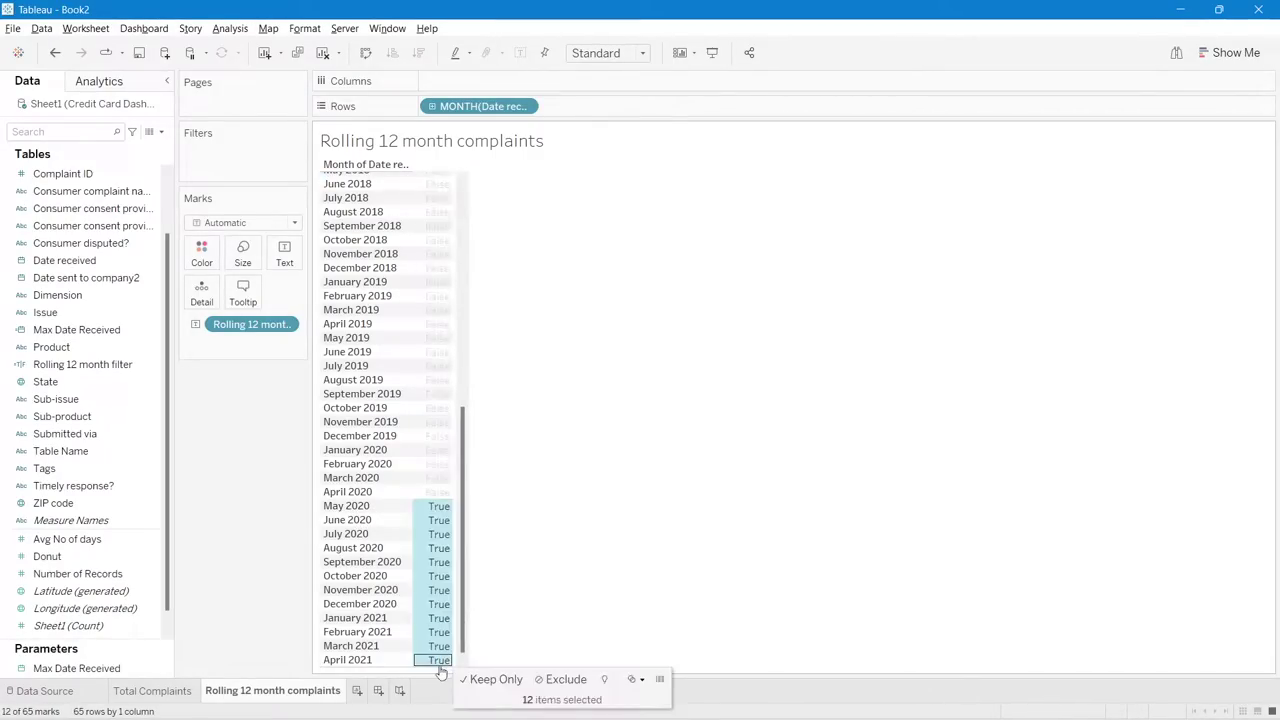
{"action": "left_click", "coordinate": [522, 617]}
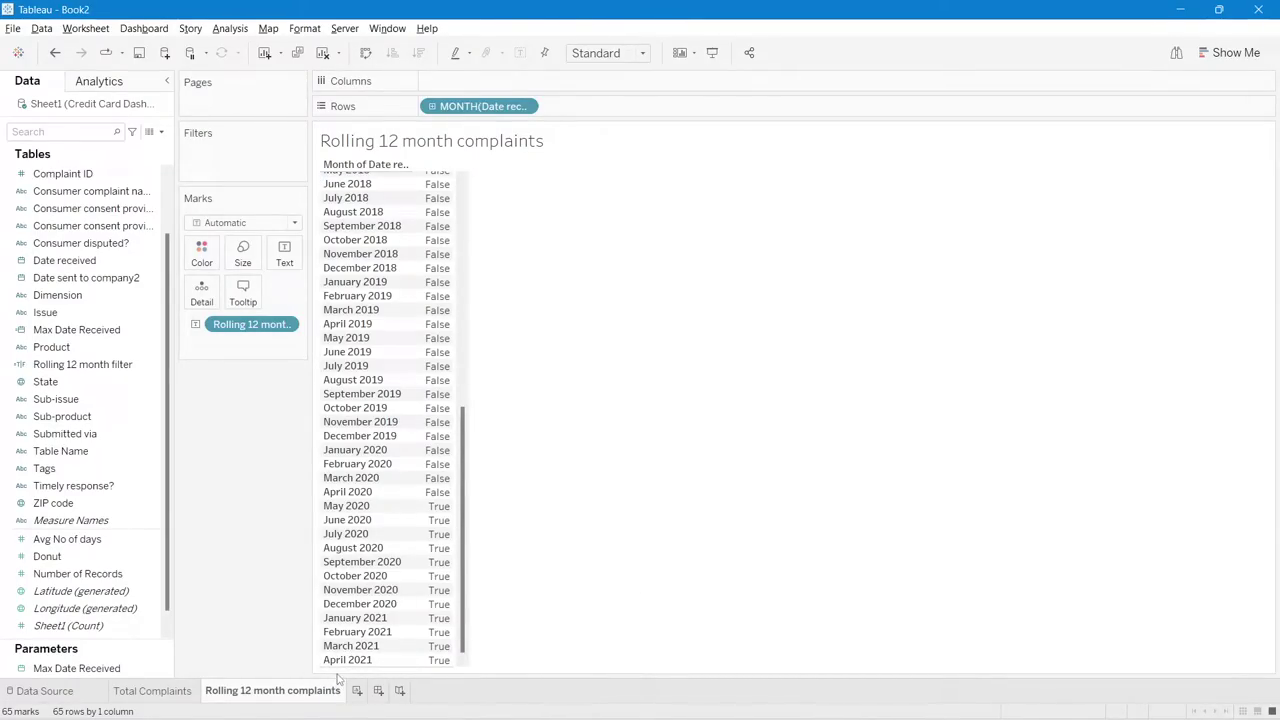
- Review the Max Date Received field and parameter, and how the Rolling 12 month filter formula uses the parameter, without changing anything
{"action": "left_click", "coordinate": [89, 331]}
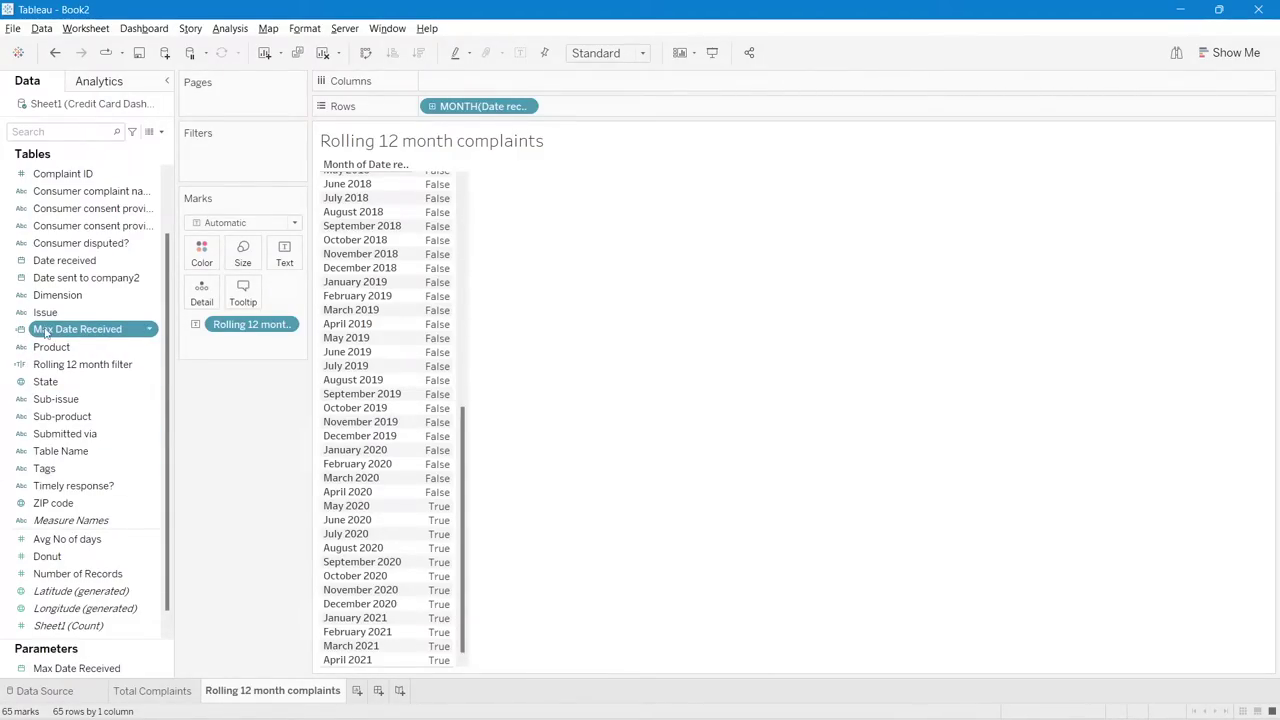
{"action": "left_click", "coordinate": [87, 668]}
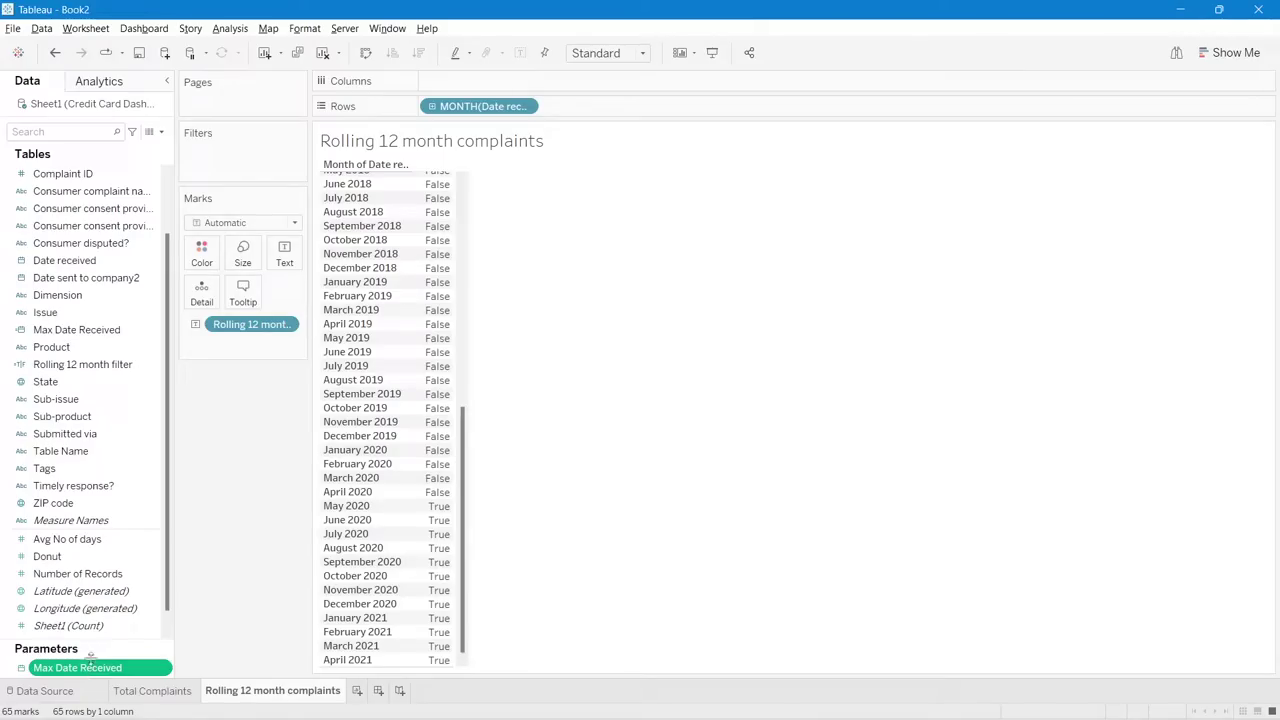
{"action": "left_click", "coordinate": [98, 366]}
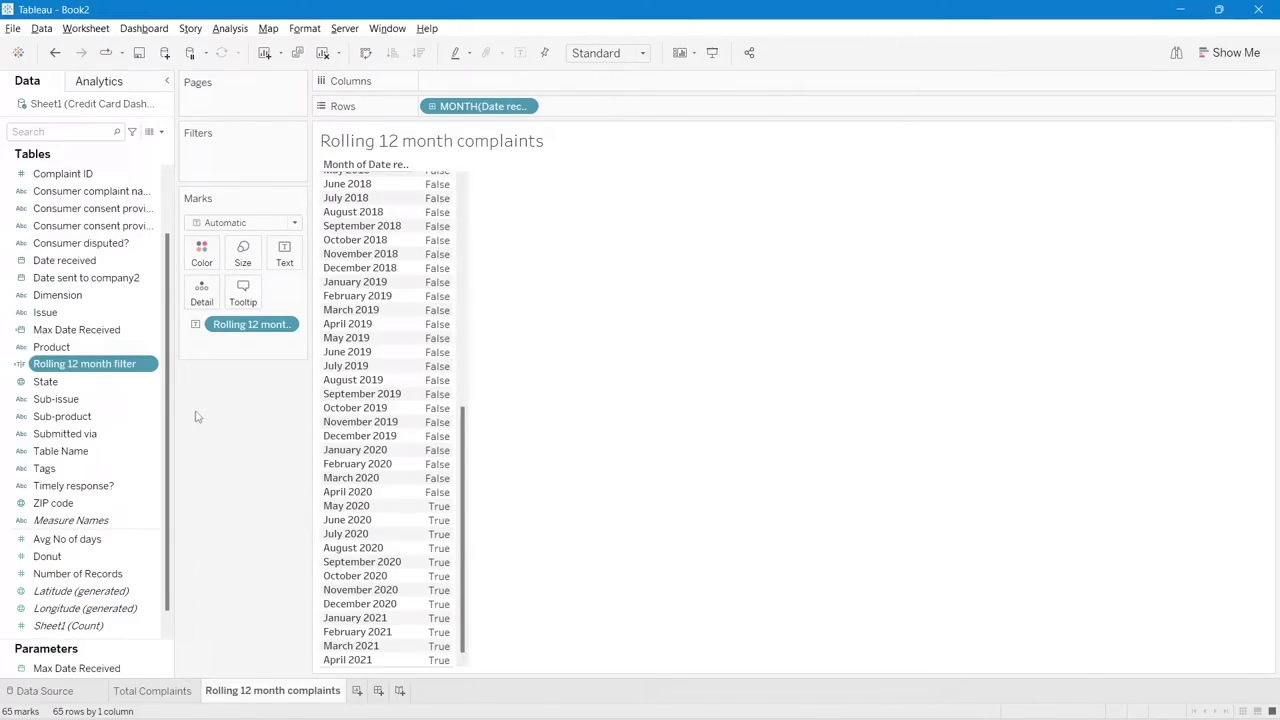
{"action": "right_click", "coordinate": [126, 365]}
{"action": "left_click", "coordinate": [174, 446]}
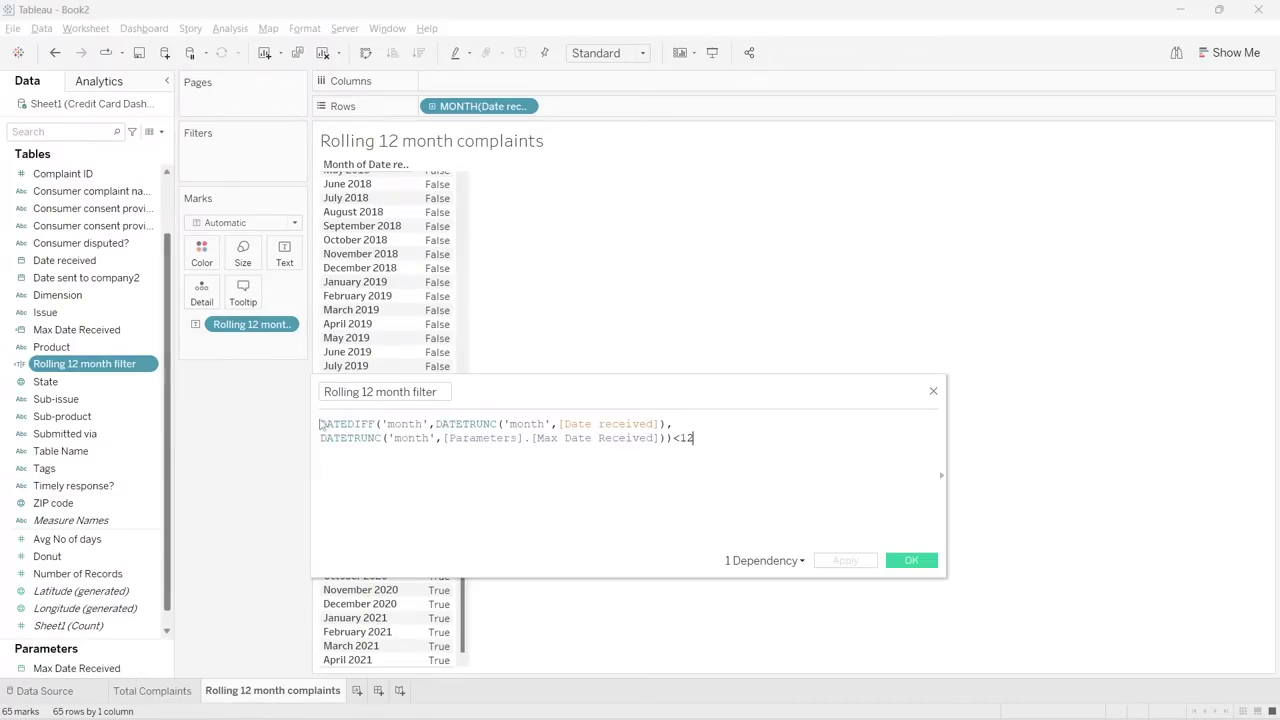
{"action": "left_click_drag", "start_coordinate": [445, 438], "coordinate": [665, 438]}
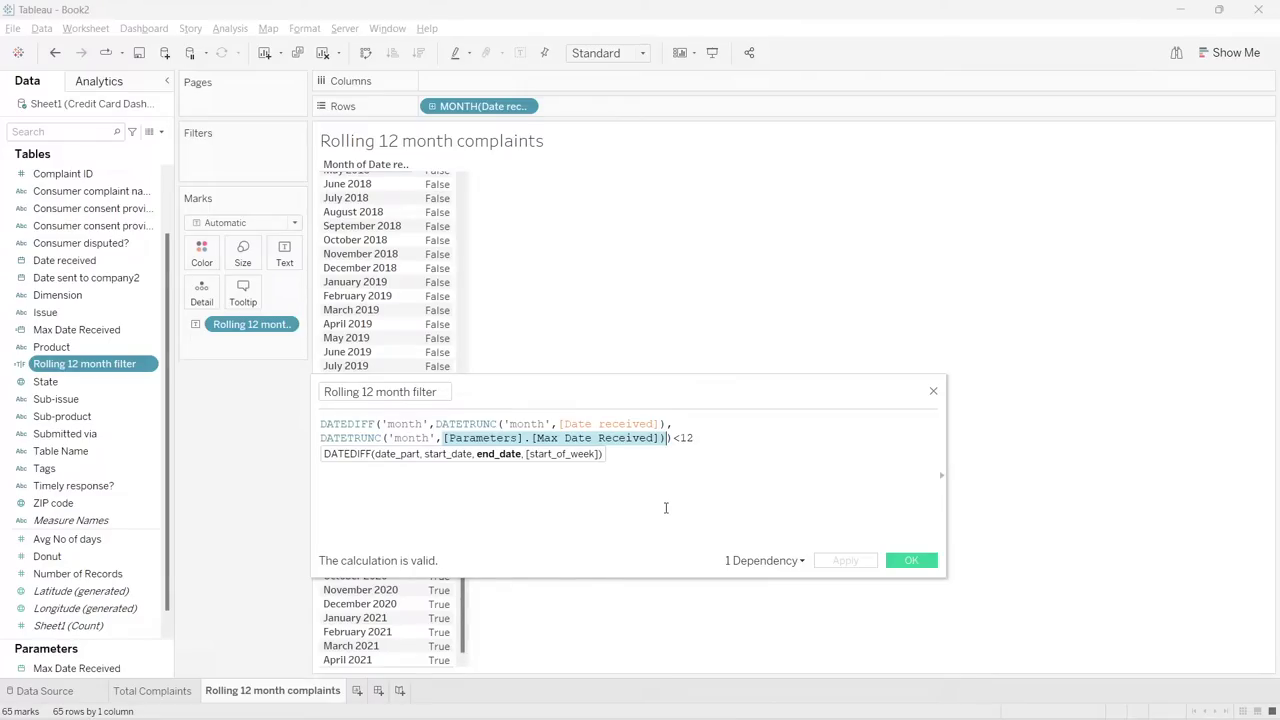
{"action": "left_click", "coordinate": [933, 393]}
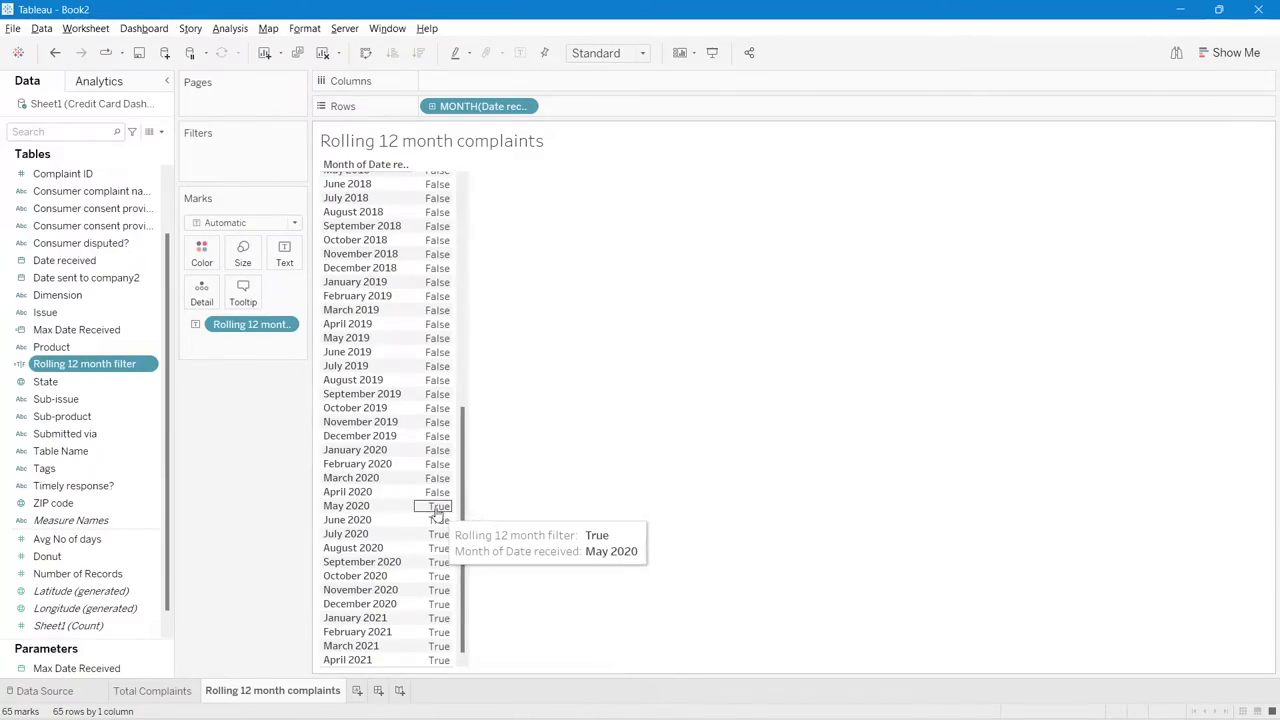
- Create a calculated field named Rolling 12 months Complaints, with its editor moved clear of the month list
{"action": "left_click", "coordinate": [161, 131]}
{"action": "left_click", "coordinate": [128, 147]}
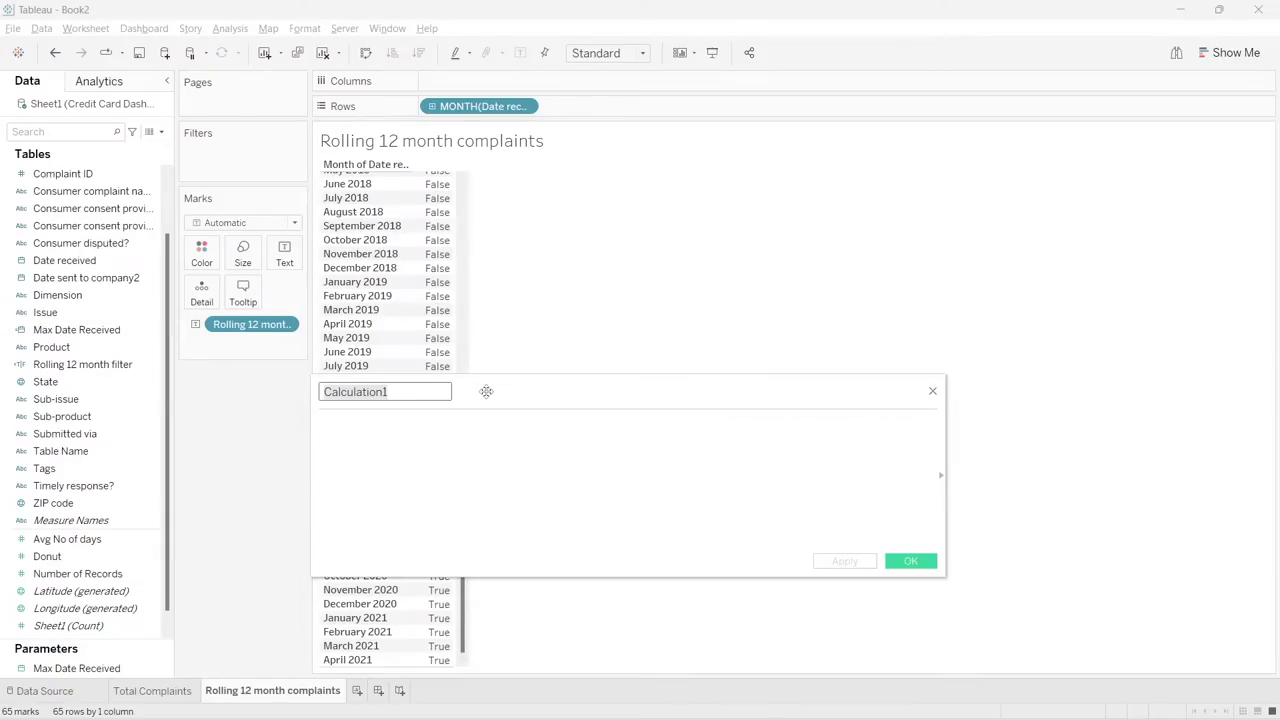
{"action": "left_click_drag", "start_coordinate": [486, 389], "coordinate": [795, 286]}
{"action": "type", "text": "Rolling 12 months"}
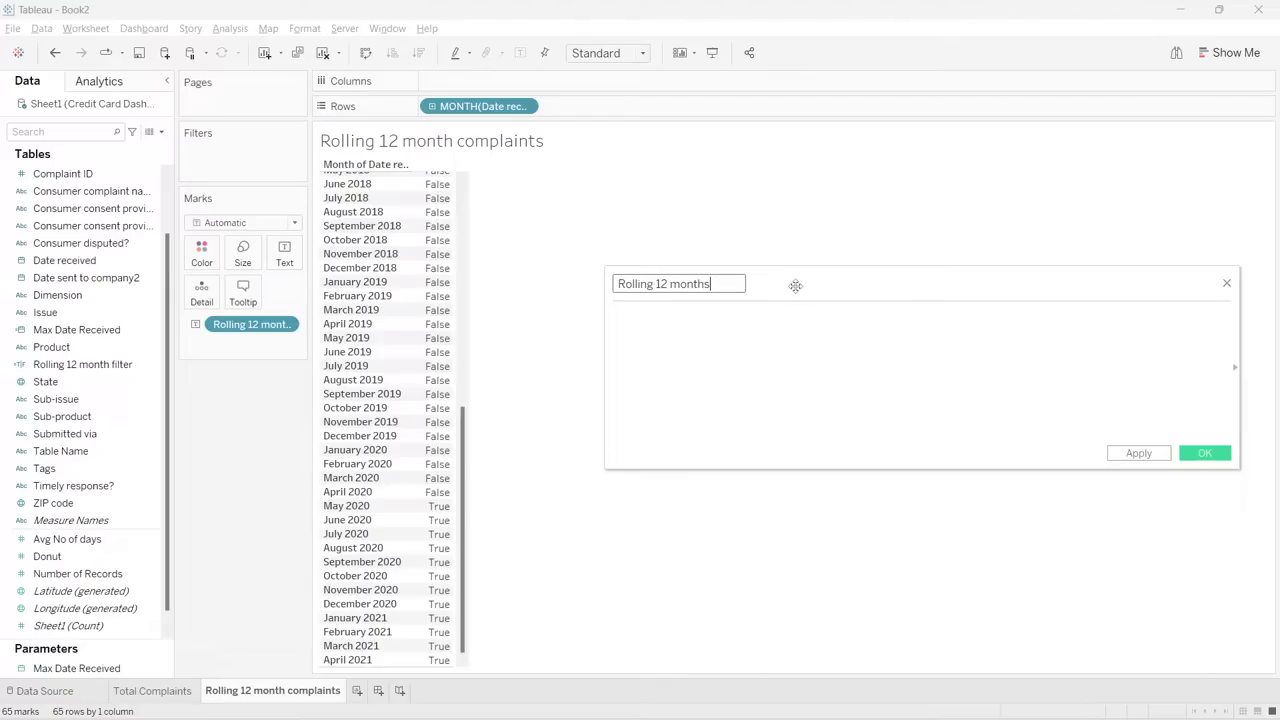
{"action": "type", "text": "Complaints"}
{"action": "key", "text": "Tab"}
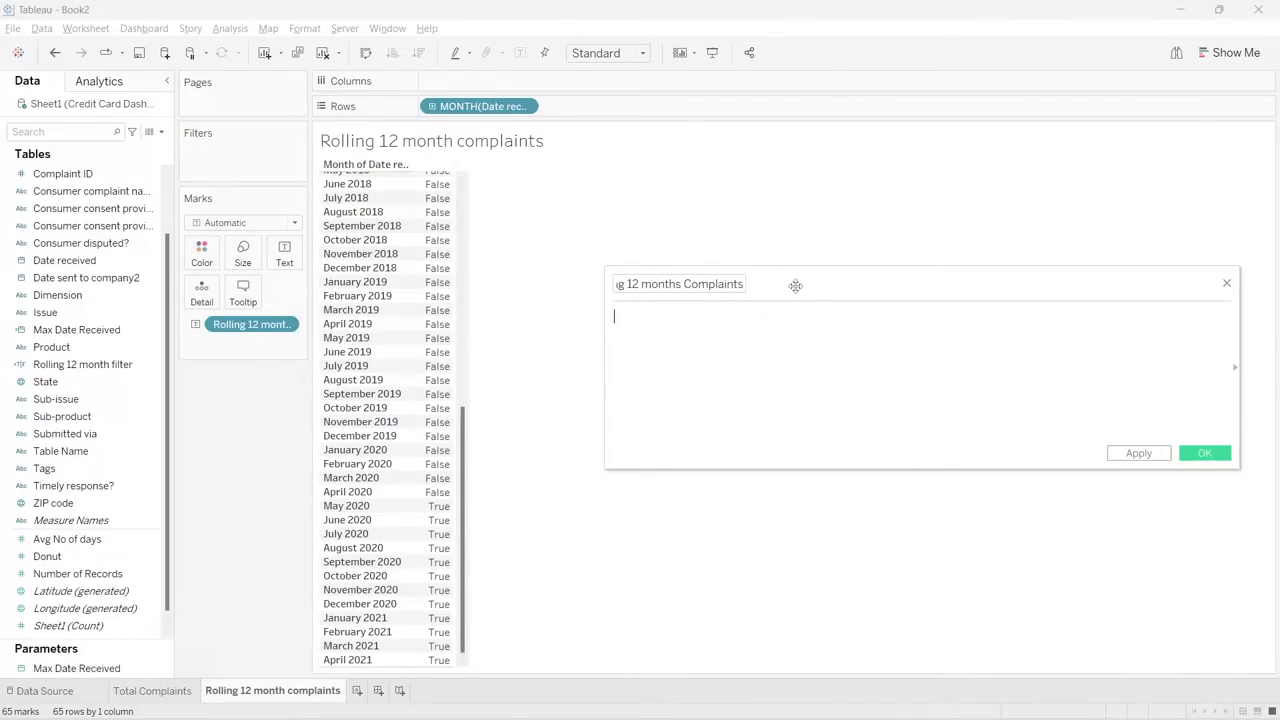
- Start the formula with SUM(IF [Rolling 12 month filter], keeping the condition inside the SUM parentheses
{"action": "type", "text": "SUM("}
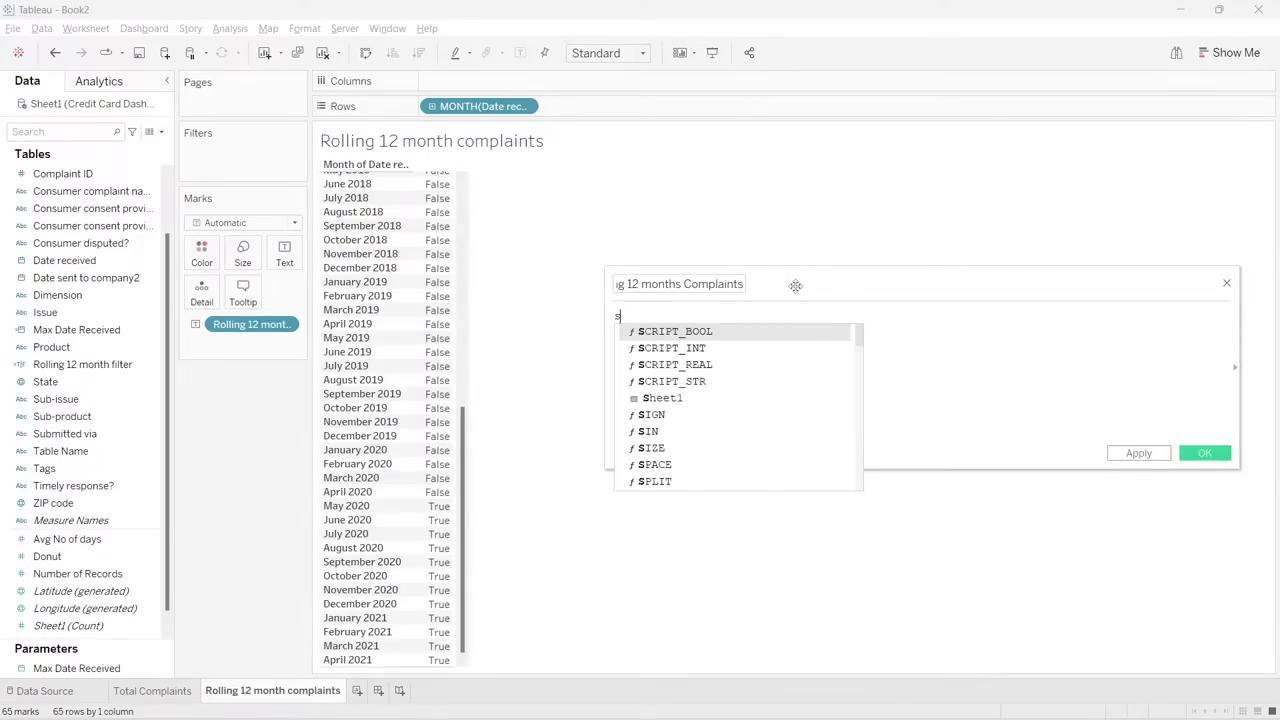
{"action": "type", "text": "i"}
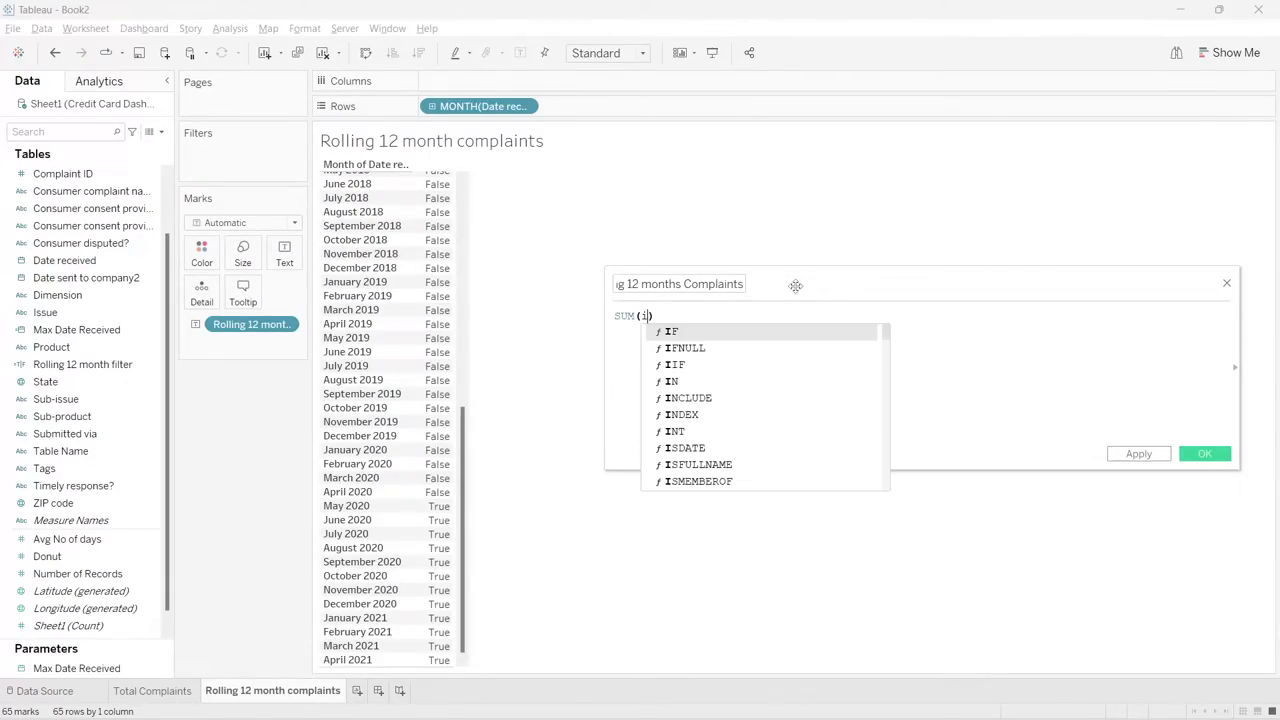
{"action": "type", "text": "f"}
{"action": "key", "text": "Return"}
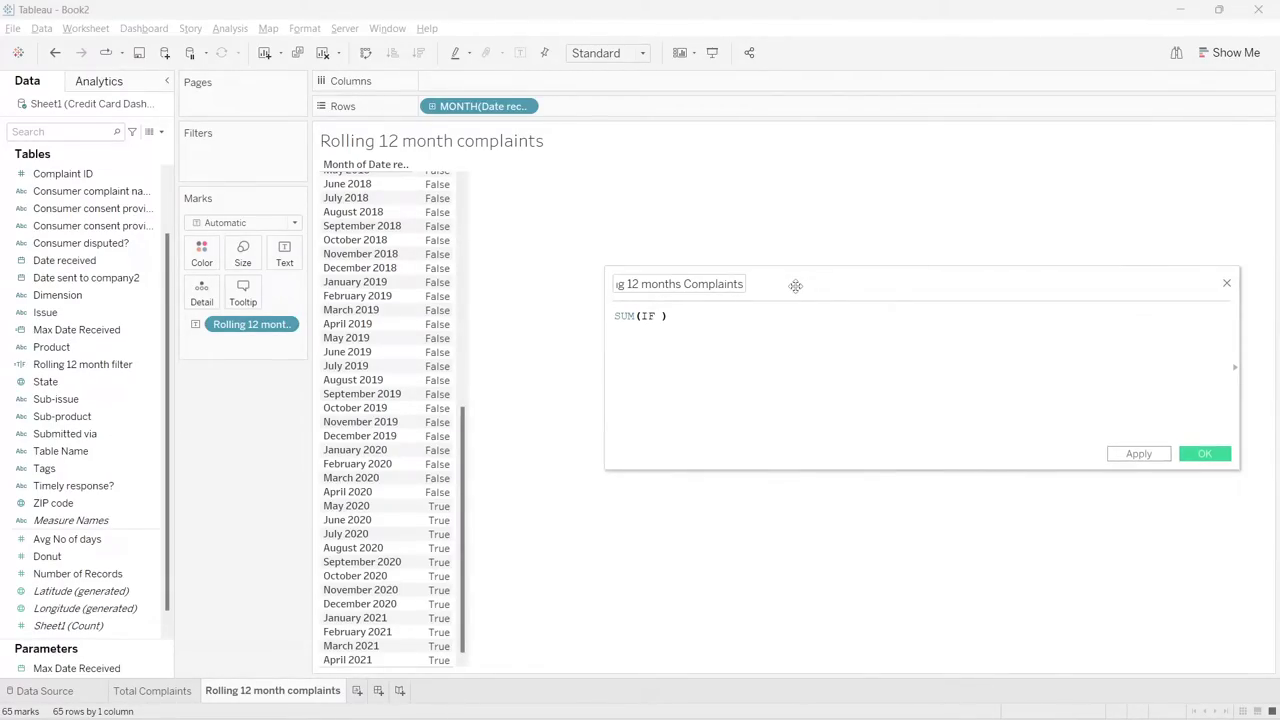
{"action": "key", "text": "Left"}
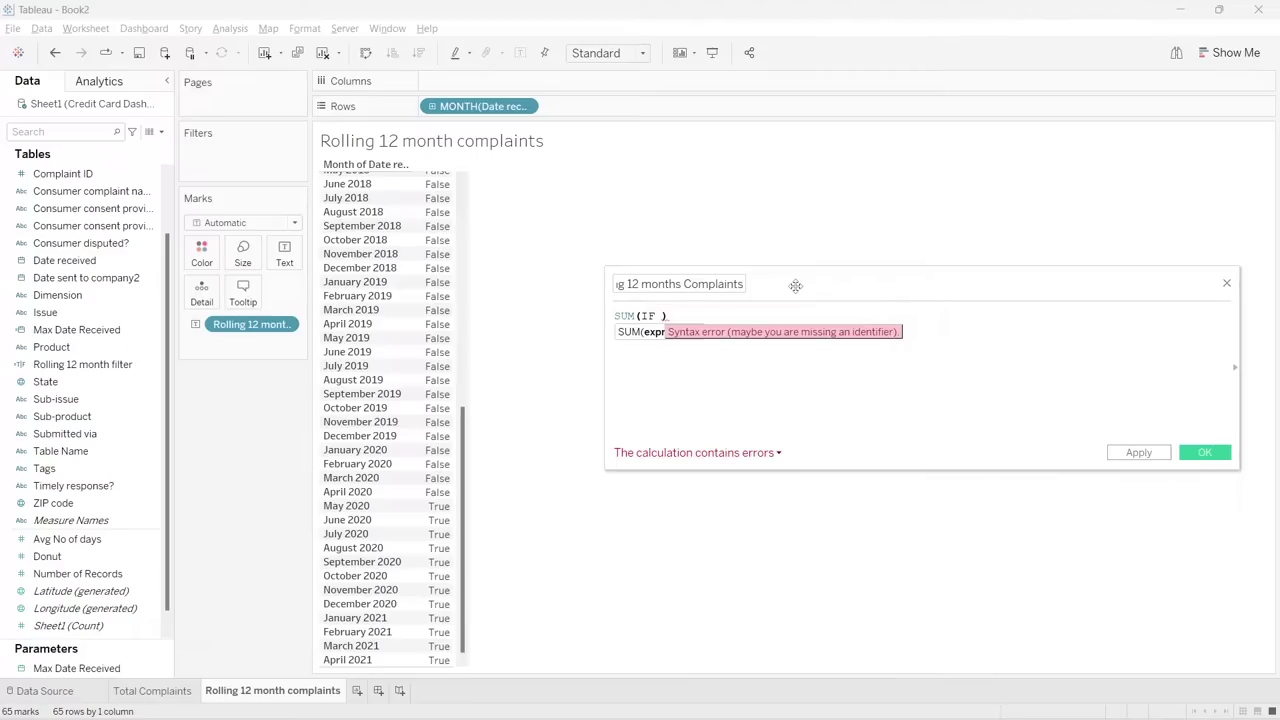
{"action": "type", "text": "roll"}
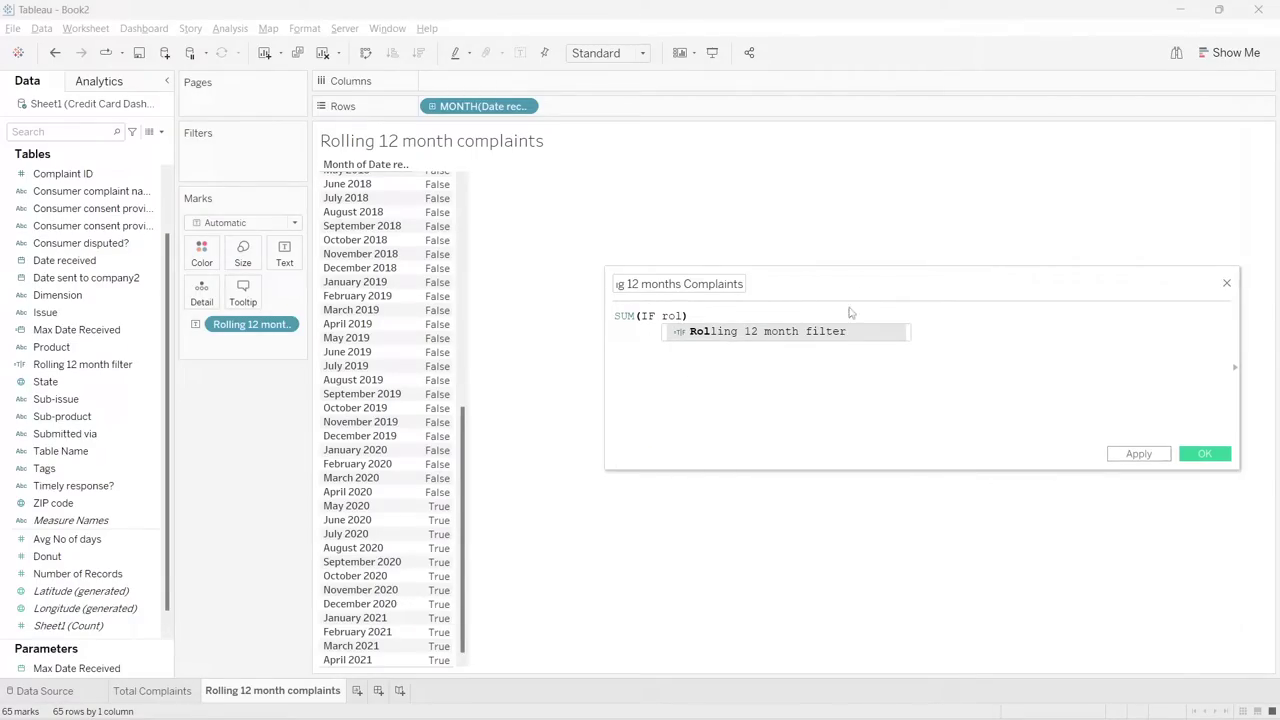
{"action": "key", "text": "Return"}
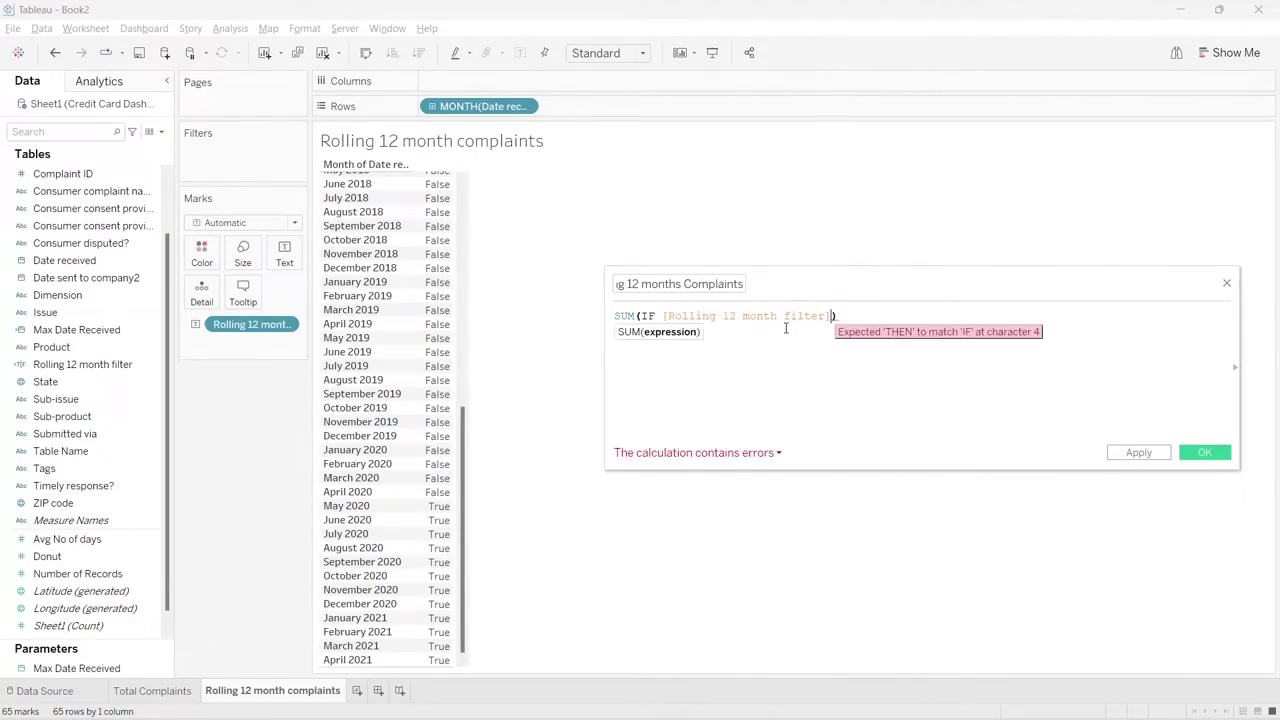
- Extend the IF condition with = TRUE then, putting a space before TRUE and continuing inside the parentheses
{"action": "type", "text": "=Tru"}
{"action": "key", "text": "Return"}
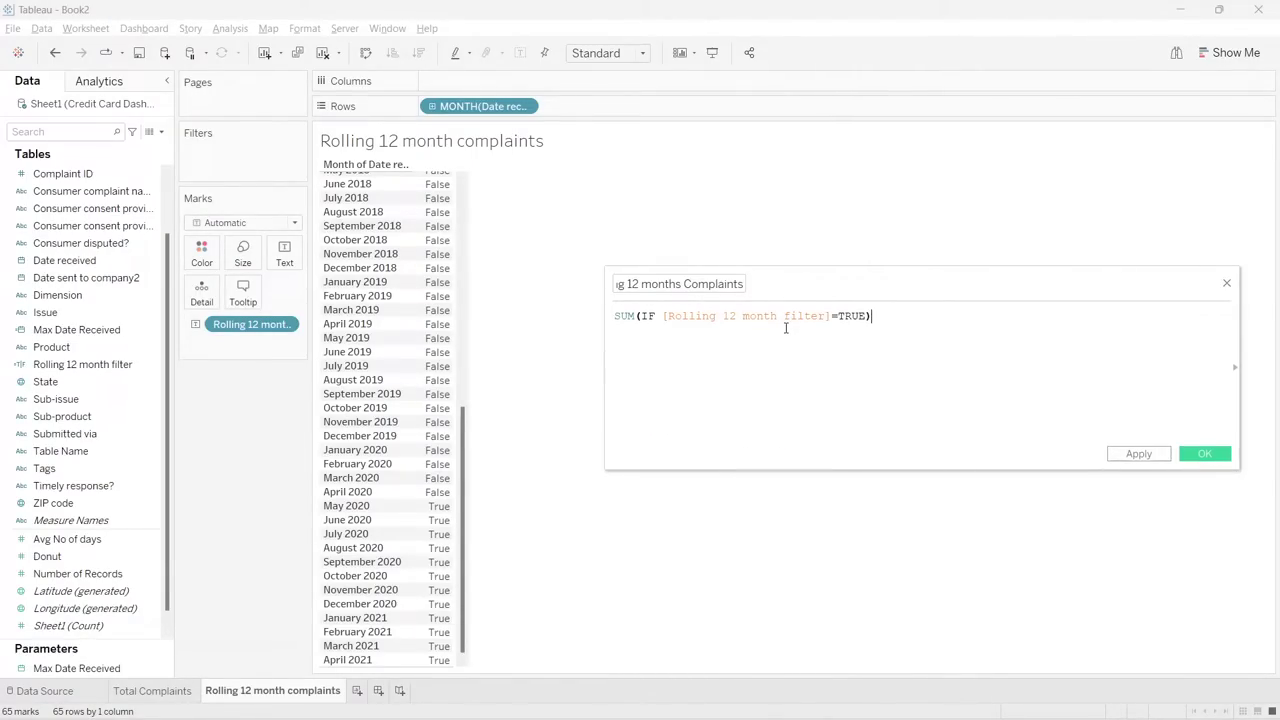
{"action": "type", "text": "("}
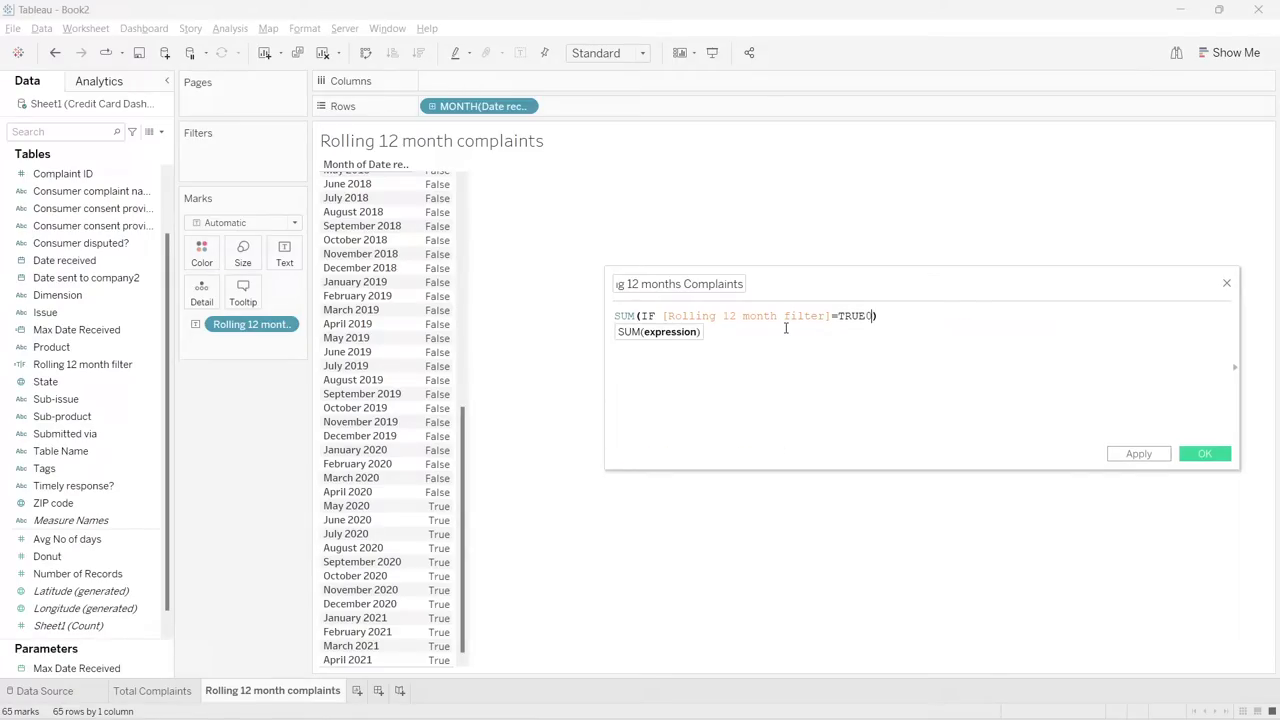
{"action": "key", "text": "BackSpace"}
{"action": "type", "text": "then"}
{"action": "left_click", "coordinate": [835, 316]}
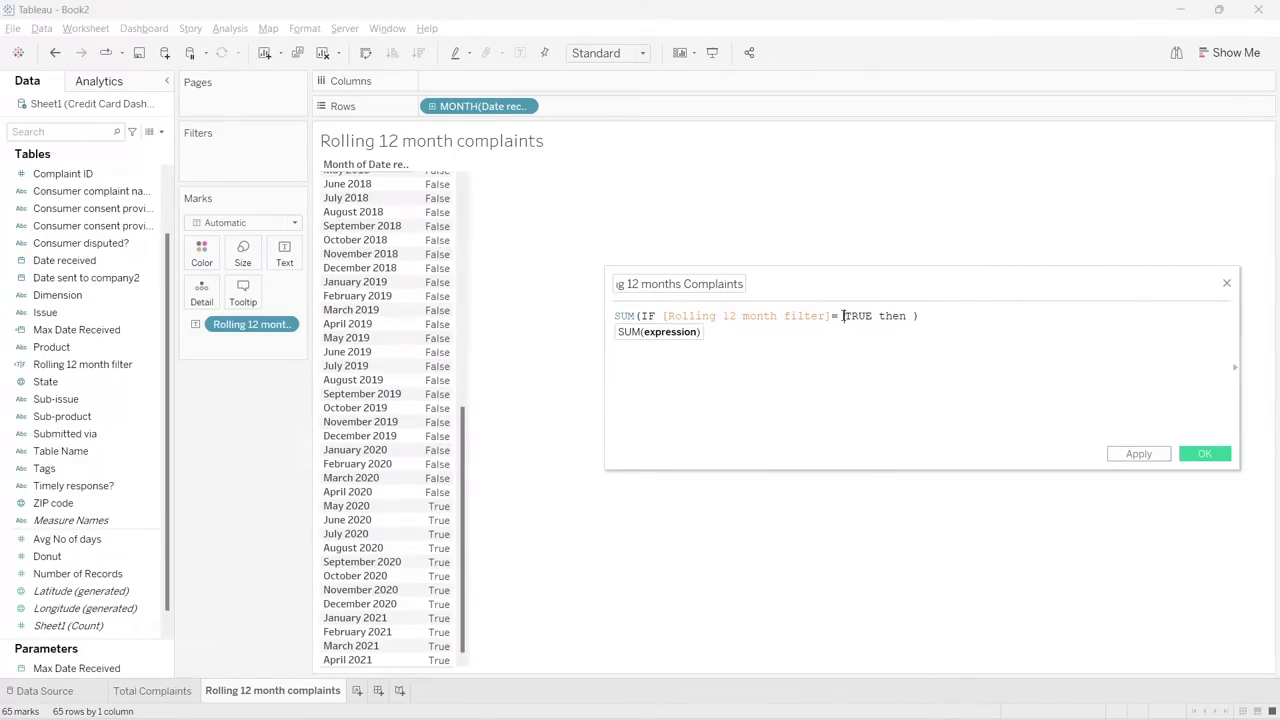
{"action": "left_click", "coordinate": [905, 316]}
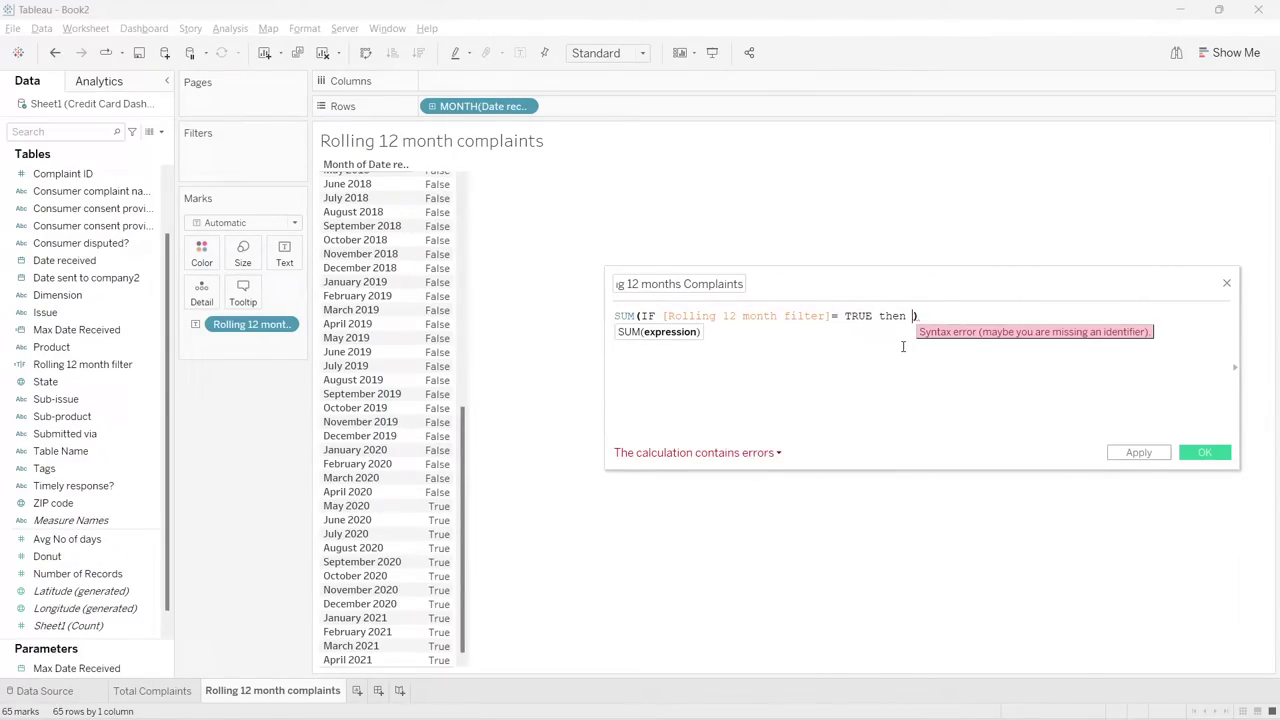
- Complete the formula with [Number of Records] END inside the SUM and save the calculated field
{"action": "type", "text": "num"}
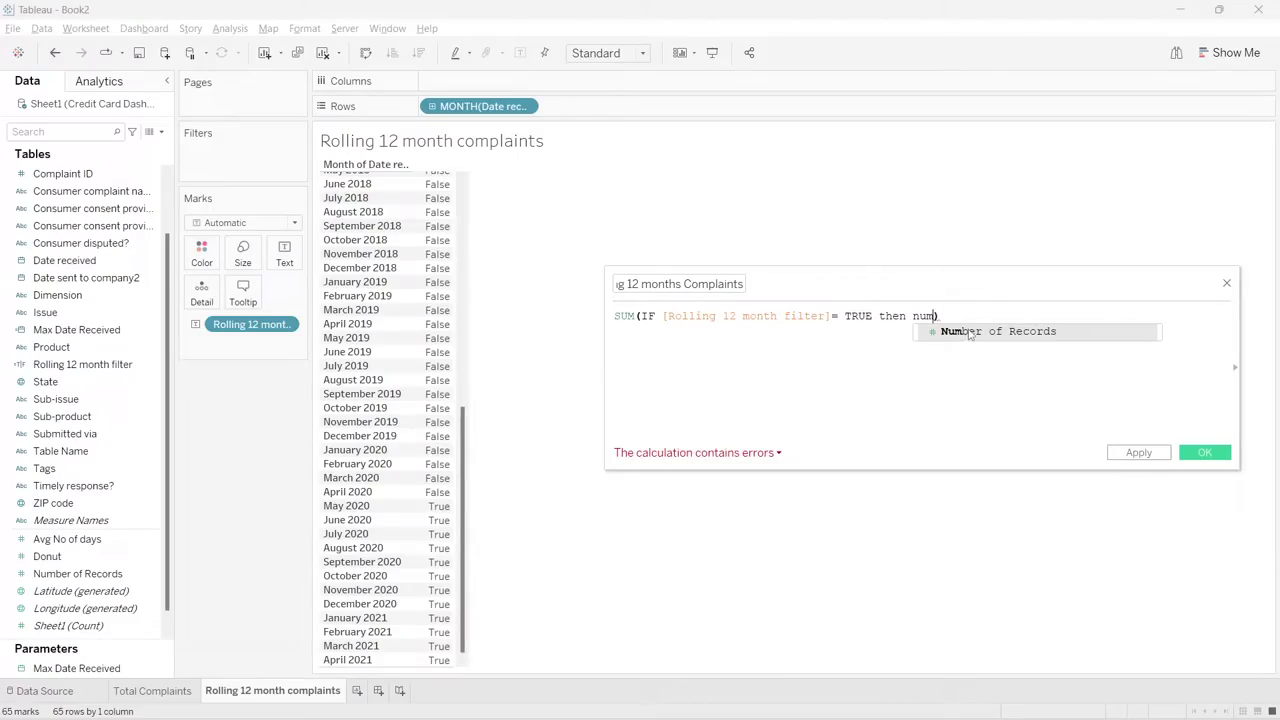
{"action": "left_click", "coordinate": [969, 331]}
{"action": "type", "text": "END"}
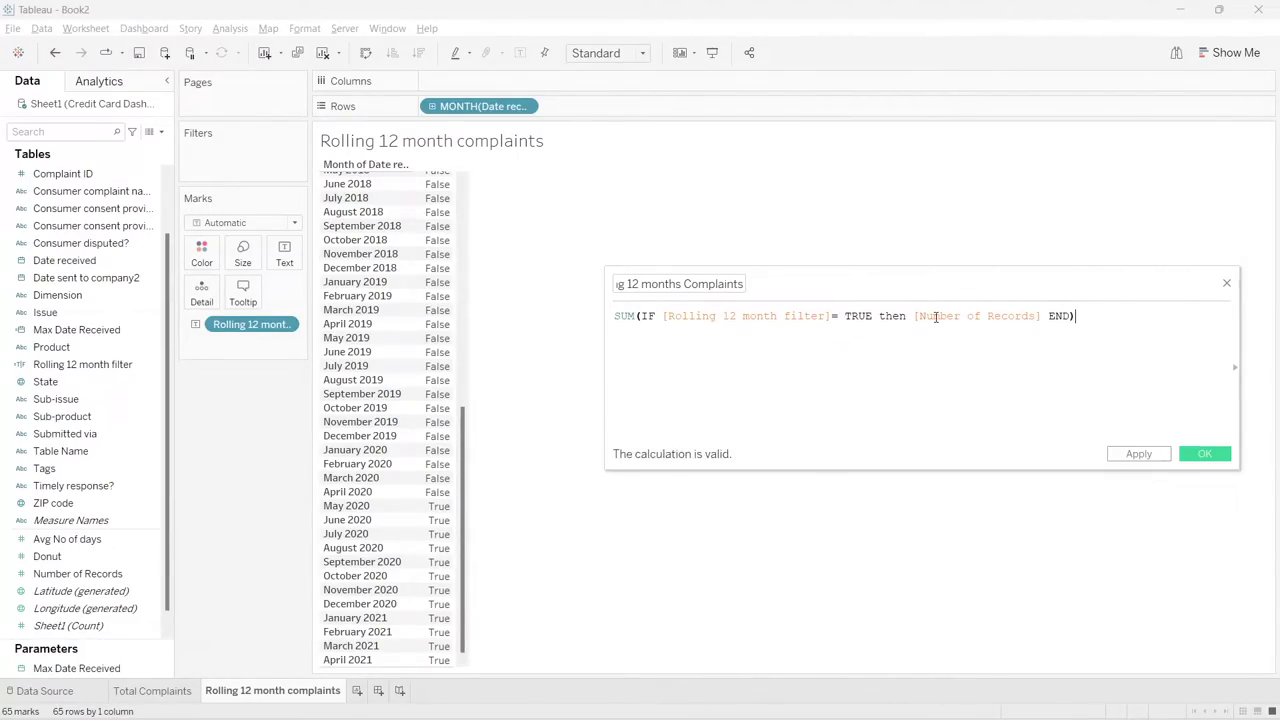
{"action": "left_click", "coordinate": [1214, 457]}
- Replace the Rolling 12 month filter text with the Rolling 12 months Complaints measure and check the values across all months
{"action": "left_click_drag", "start_coordinate": [258, 324], "coordinate": [257, 409]}
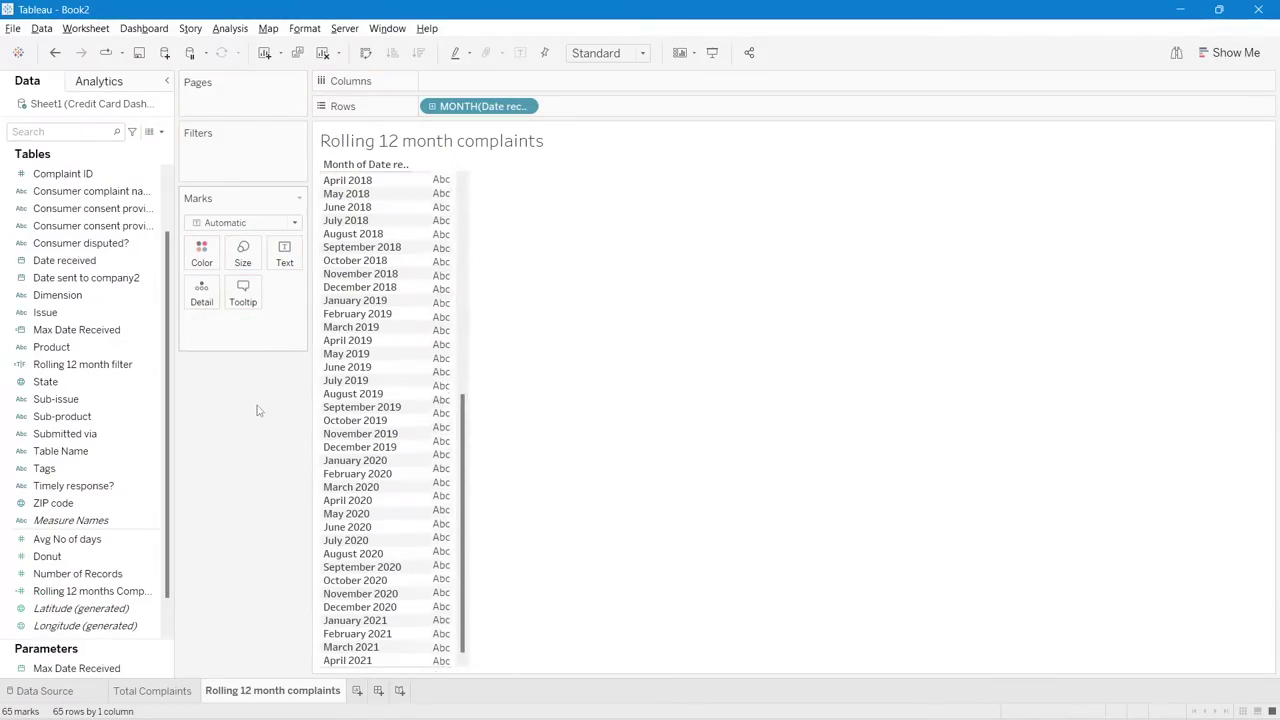
{"action": "left_click", "coordinate": [105, 580]}
{"action": "left_click_drag", "start_coordinate": [106, 590], "coordinate": [284, 258]}
{"action": "scroll", "coordinate": [432, 565], "scroll_direction": "down", "scroll_amount": 2}
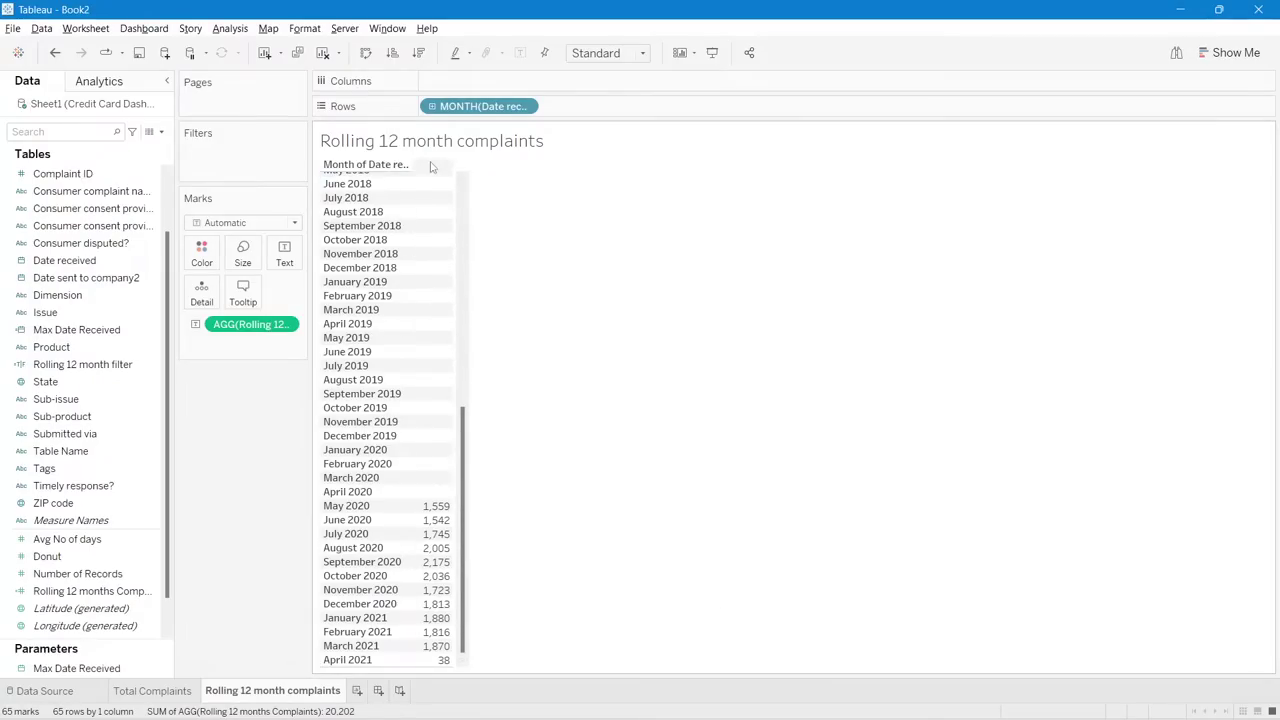
{"action": "scroll", "coordinate": [474, 333], "scroll_direction": "up", "scroll_amount": 5}
{"action": "scroll", "coordinate": [476, 229], "scroll_direction": "up", "scroll_amount": 5}
{"action": "scroll", "coordinate": [477, 400], "scroll_direction": "down", "scroll_amount": 10}
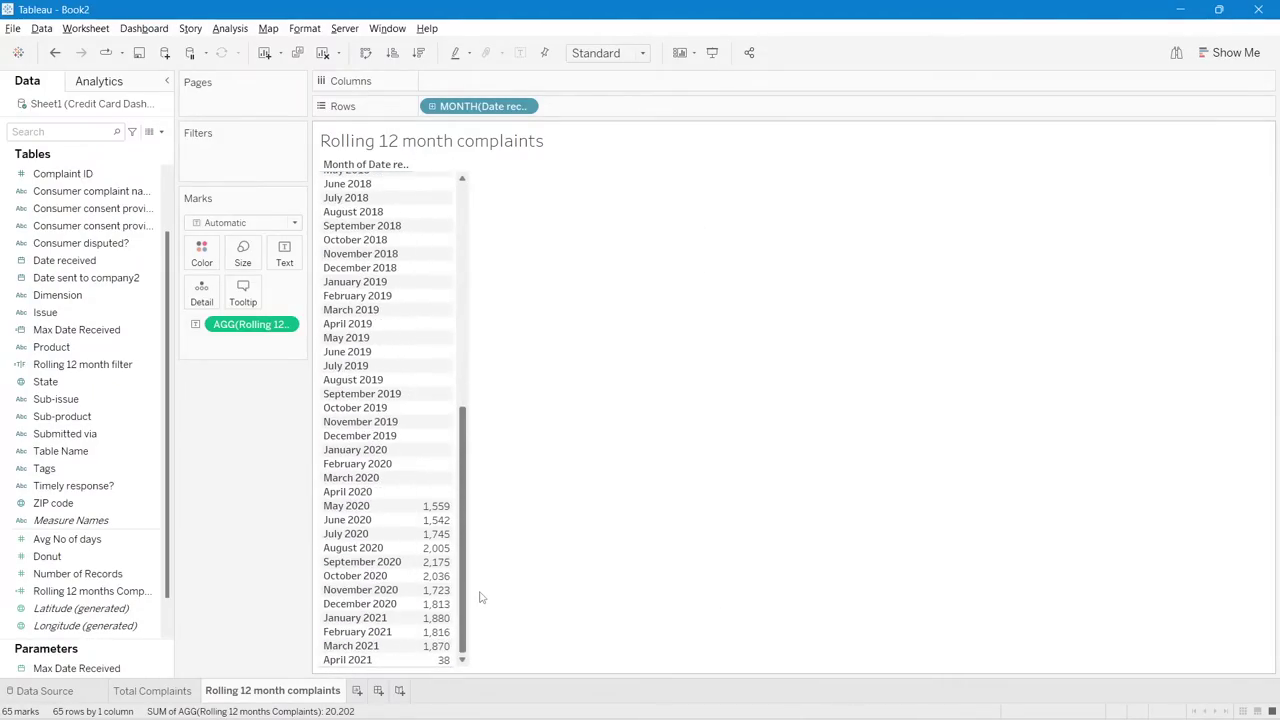
{"action": "mouse_move", "coordinate": [434, 517]}
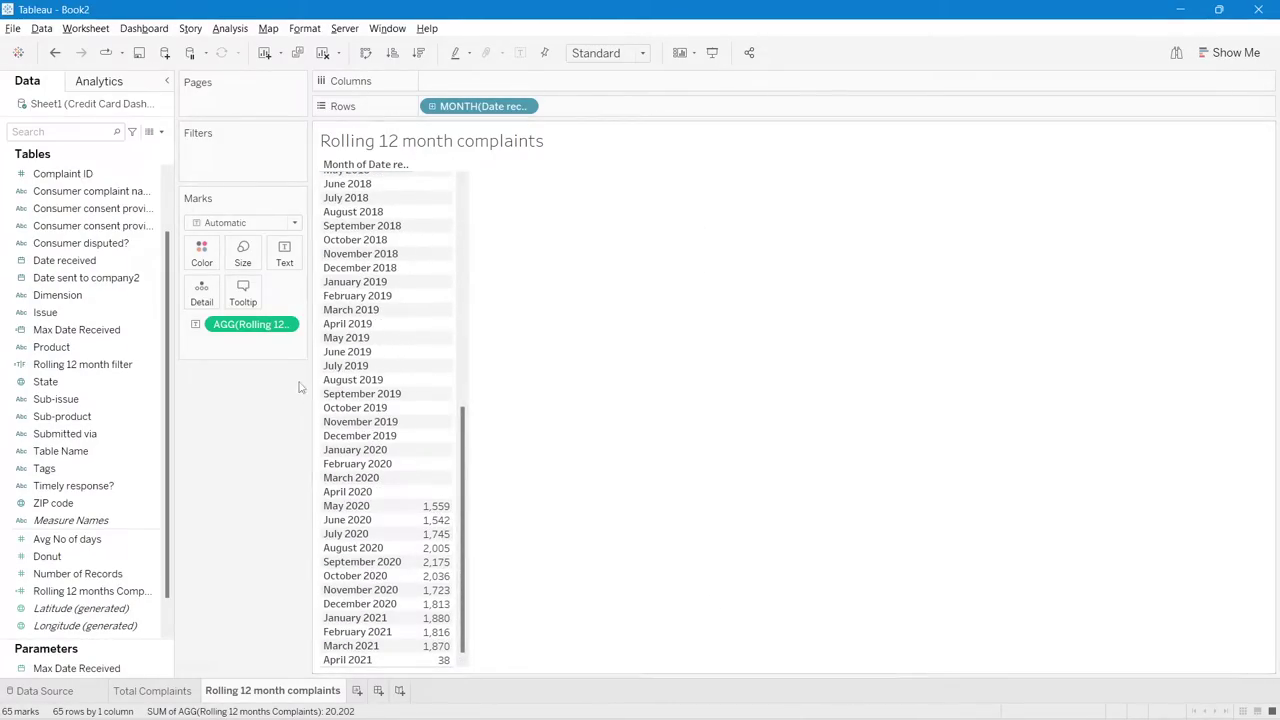
- Remove the month of Date received from the rows and fit the worksheet to Entire View
{"action": "left_click_drag", "start_coordinate": [480, 106], "coordinate": [765, 303]}
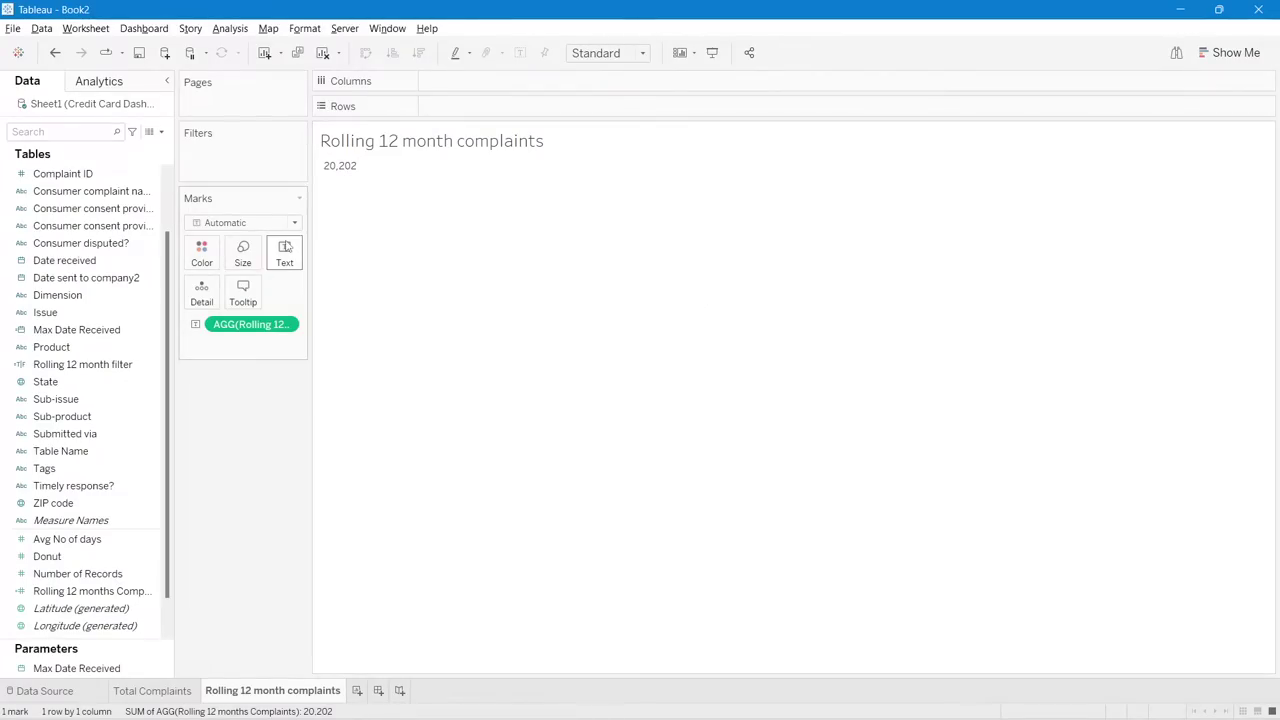
{"action": "left_click", "coordinate": [640, 53]}
{"action": "left_click", "coordinate": [598, 114]}
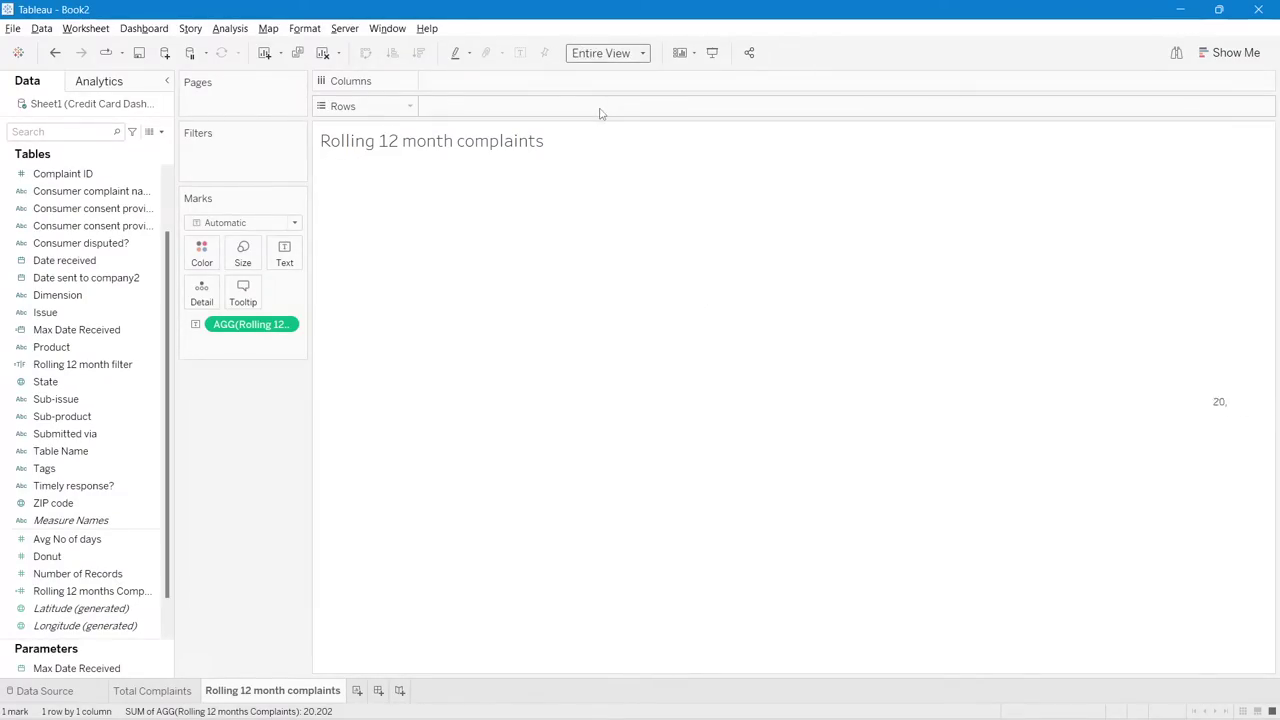
- Center the text of the rolling 12 month complaints total horizontally in the view
{"action": "left_click", "coordinate": [293, 260]}
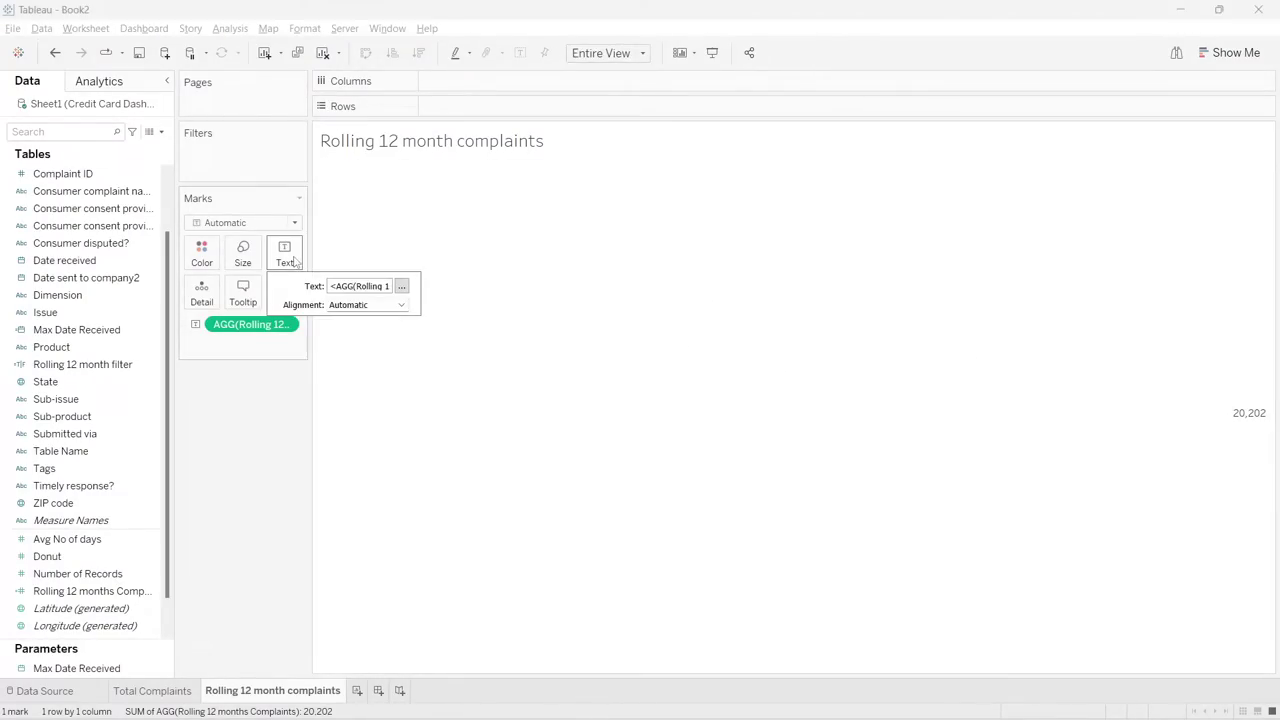
{"action": "left_click", "coordinate": [350, 306]}
{"action": "left_click", "coordinate": [366, 363]}
{"action": "left_click", "coordinate": [265, 397]}
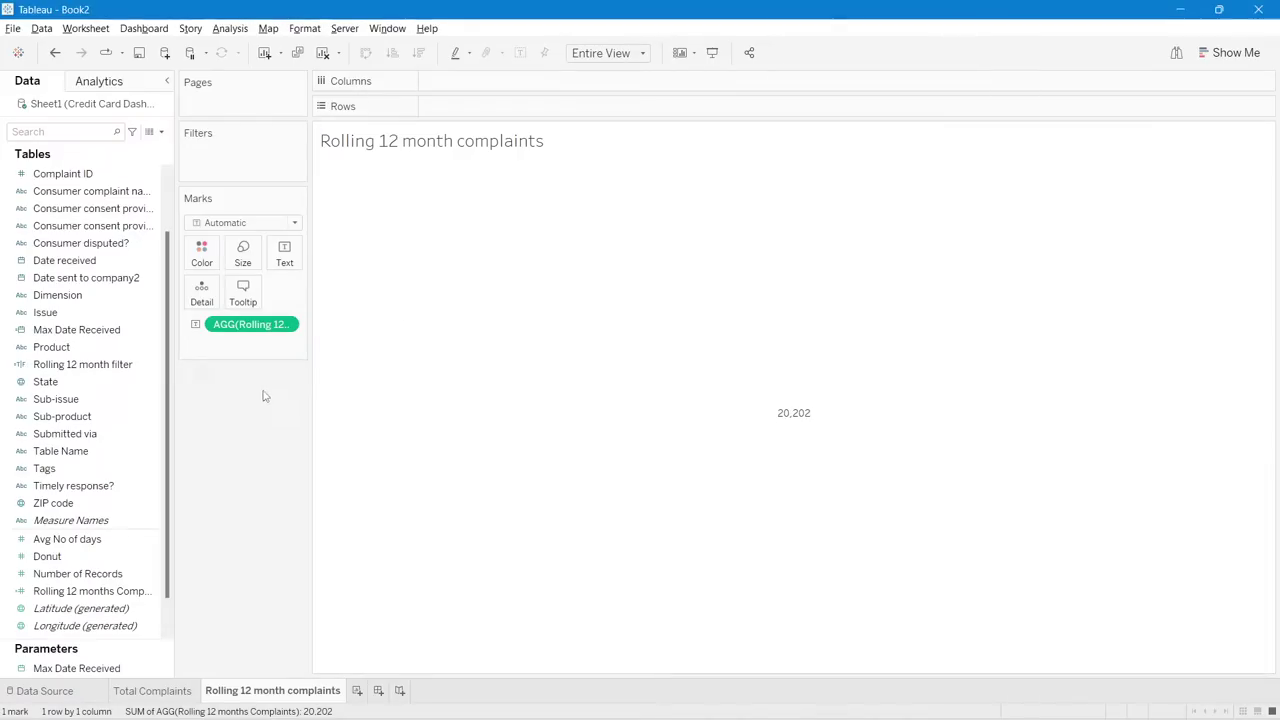
- Open the text label for editing and add the heading Rolling 12 Months on its own line above the measure
{"action": "left_click", "coordinate": [284, 254]}
{"action": "left_click", "coordinate": [401, 286]}
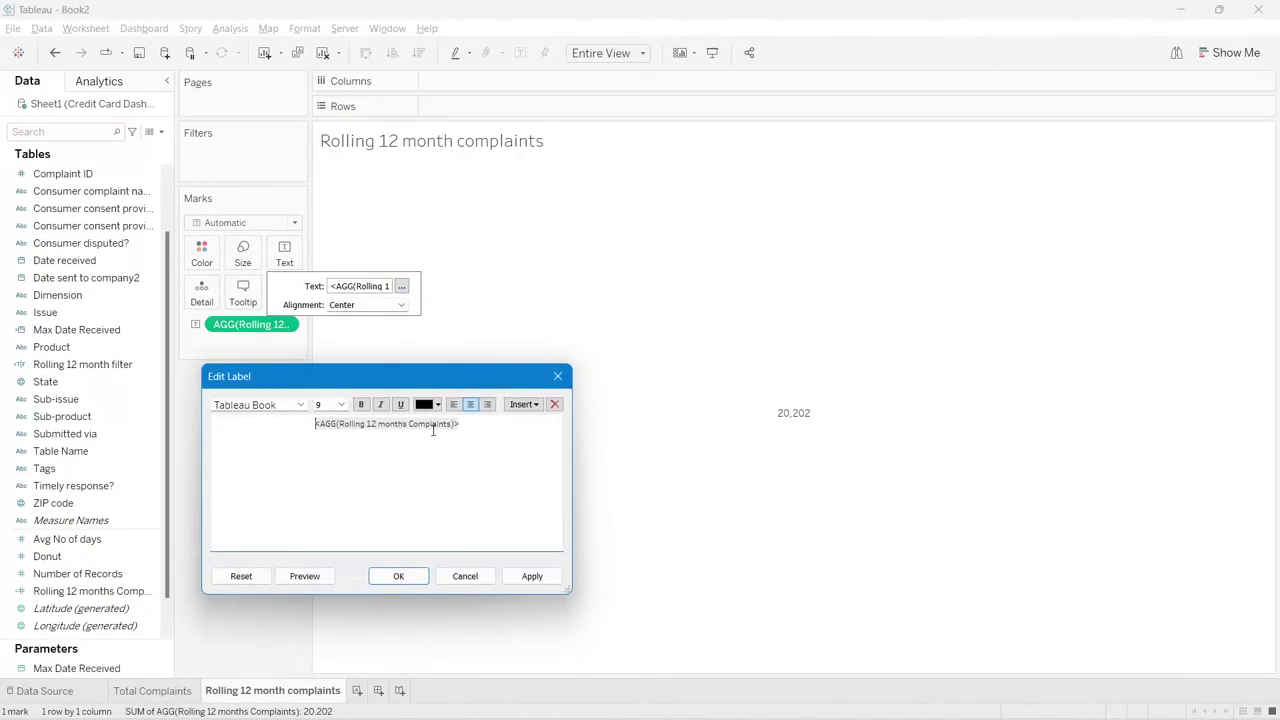
{"action": "key", "text": "Return"}
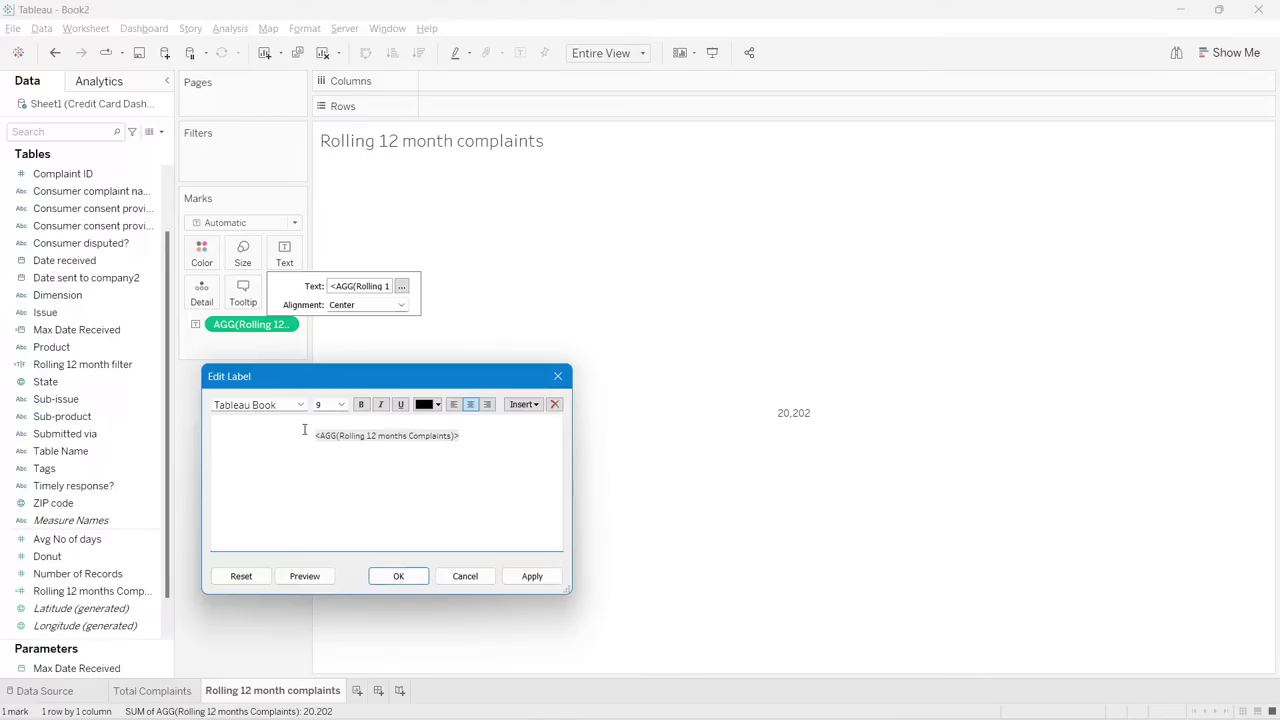
{"action": "type", "text": "Rolling 12 Months"}
- Format the Rolling 12 Months heading in Tableau Bold, adjust its font size and colour it blue
{"action": "triple_click", "coordinate": [385, 424]}
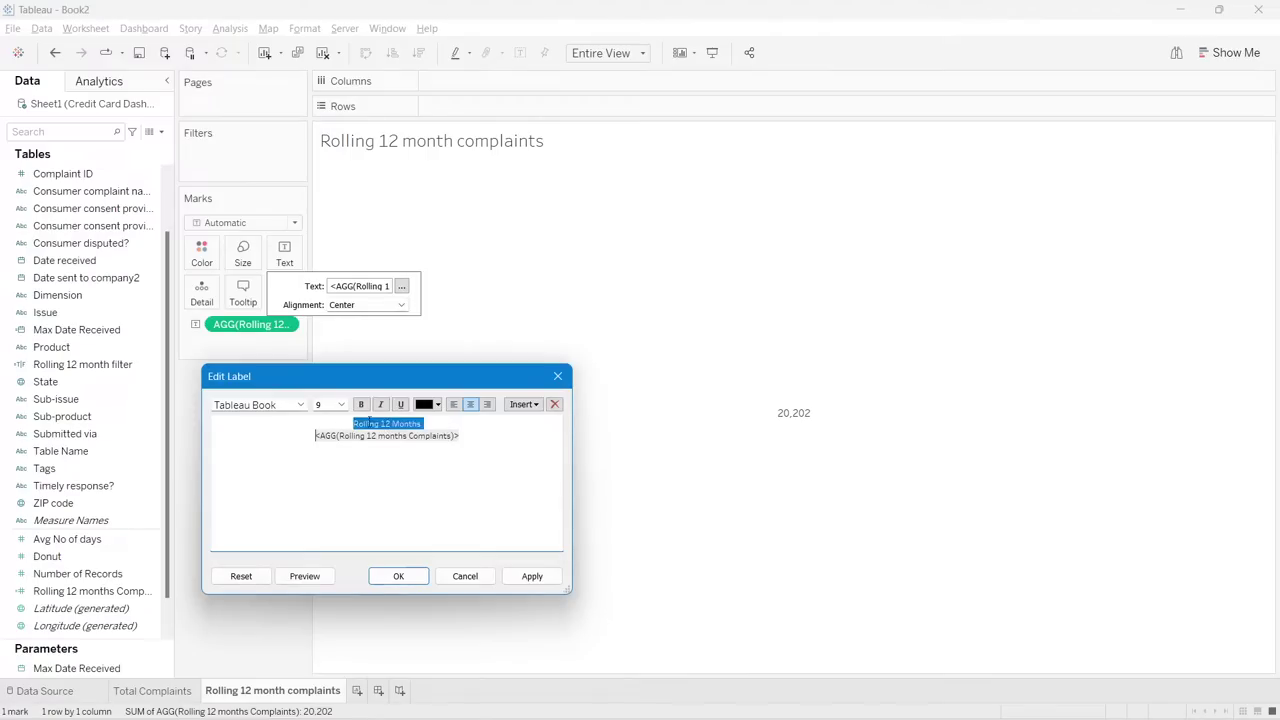
{"action": "left_click", "coordinate": [300, 405]}
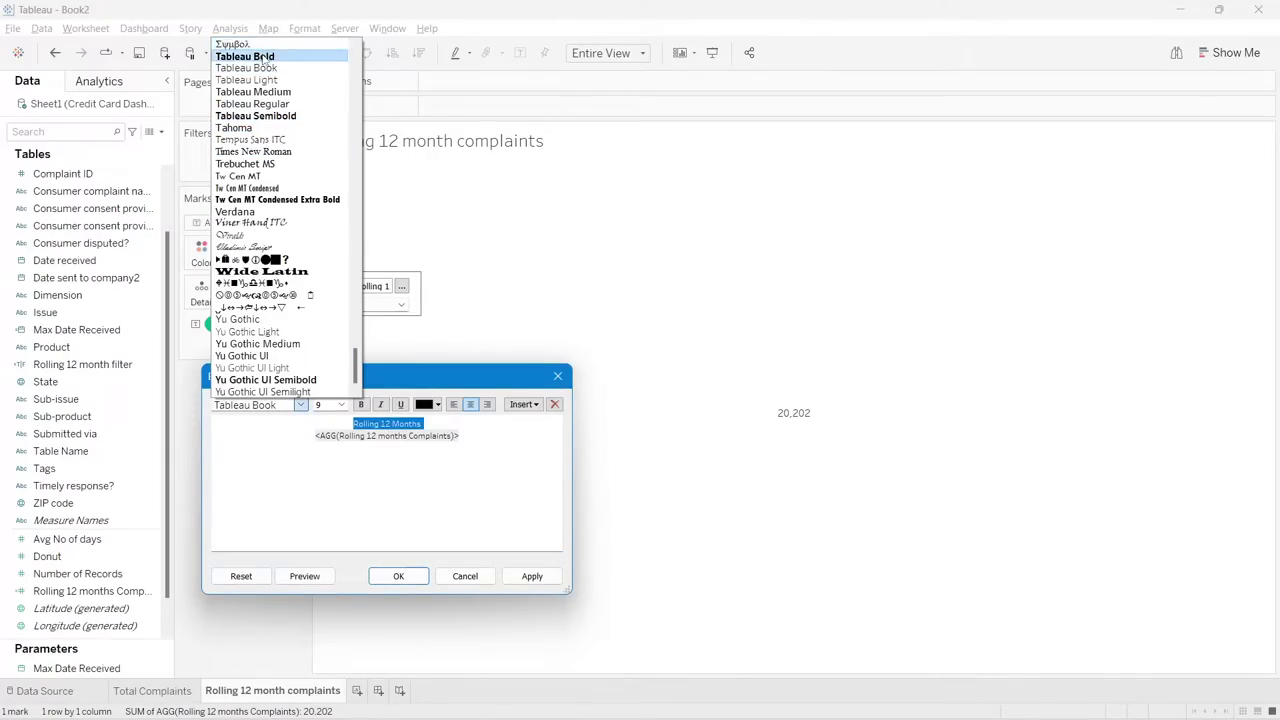
{"action": "left_click", "coordinate": [264, 58]}
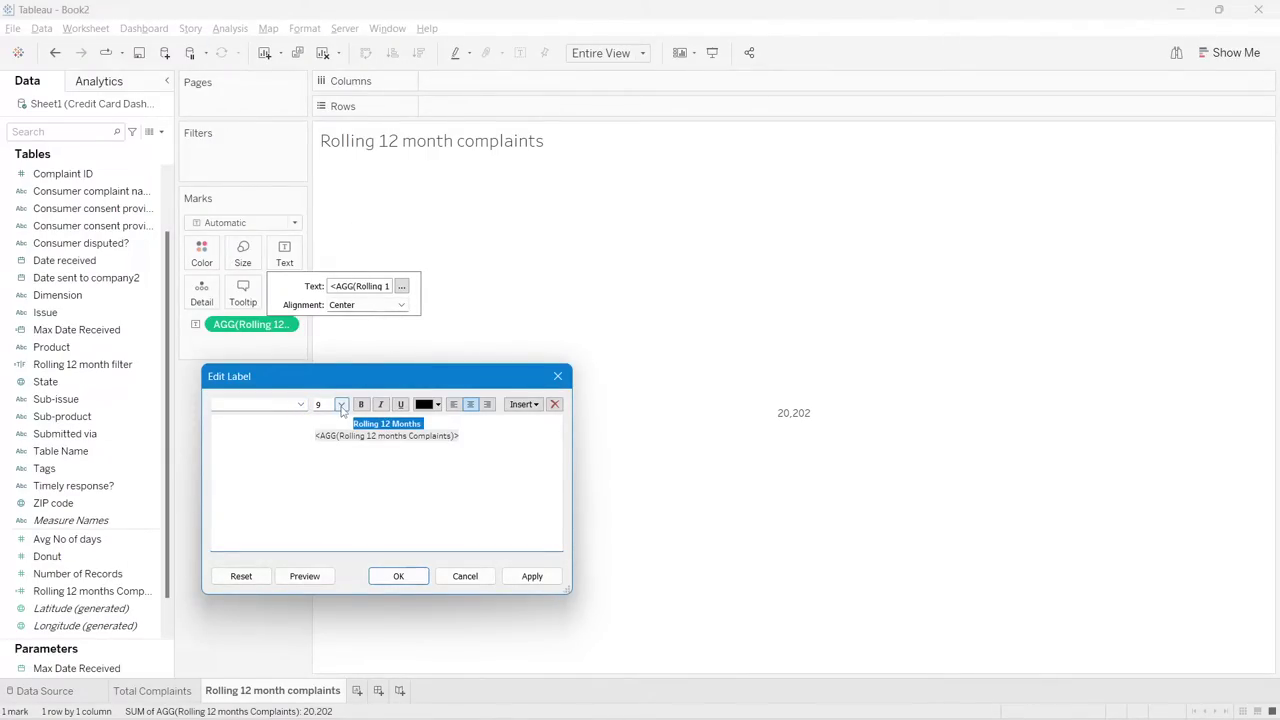
{"action": "left_click", "coordinate": [437, 404]}
{"action": "left_click", "coordinate": [341, 405]}
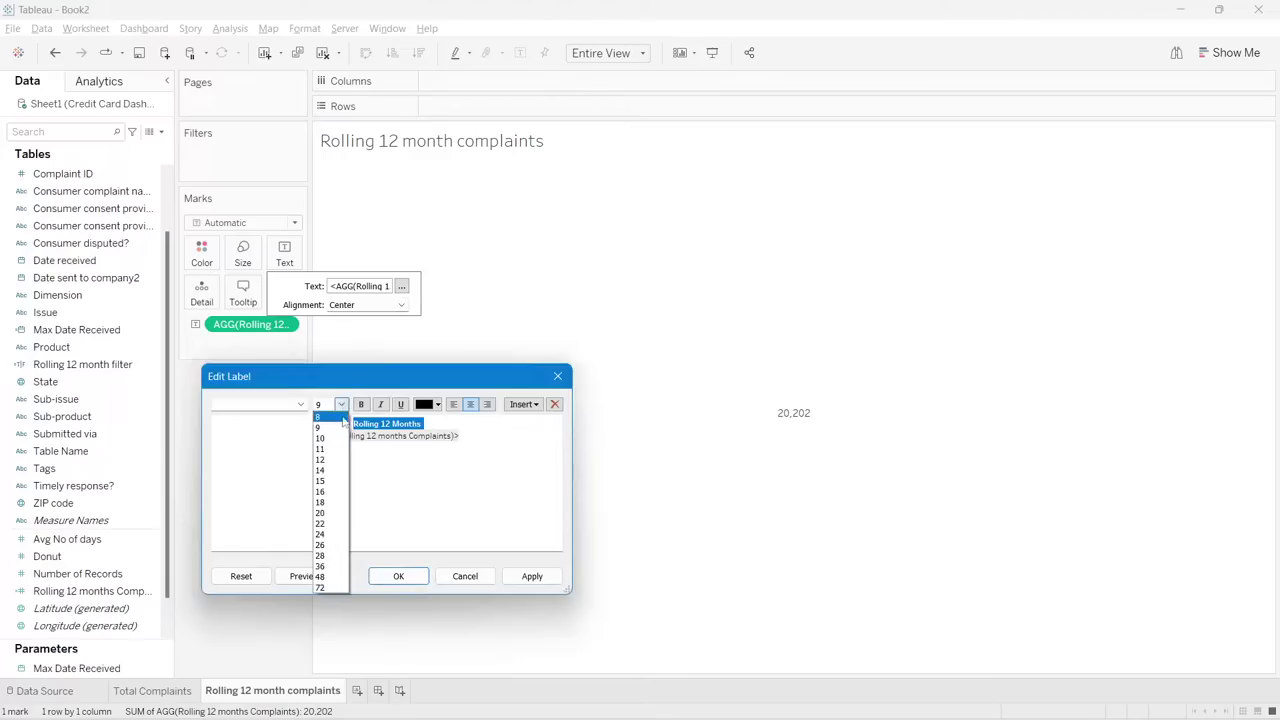
{"action": "left_click", "coordinate": [340, 417]}
{"action": "left_click", "coordinate": [437, 404]}
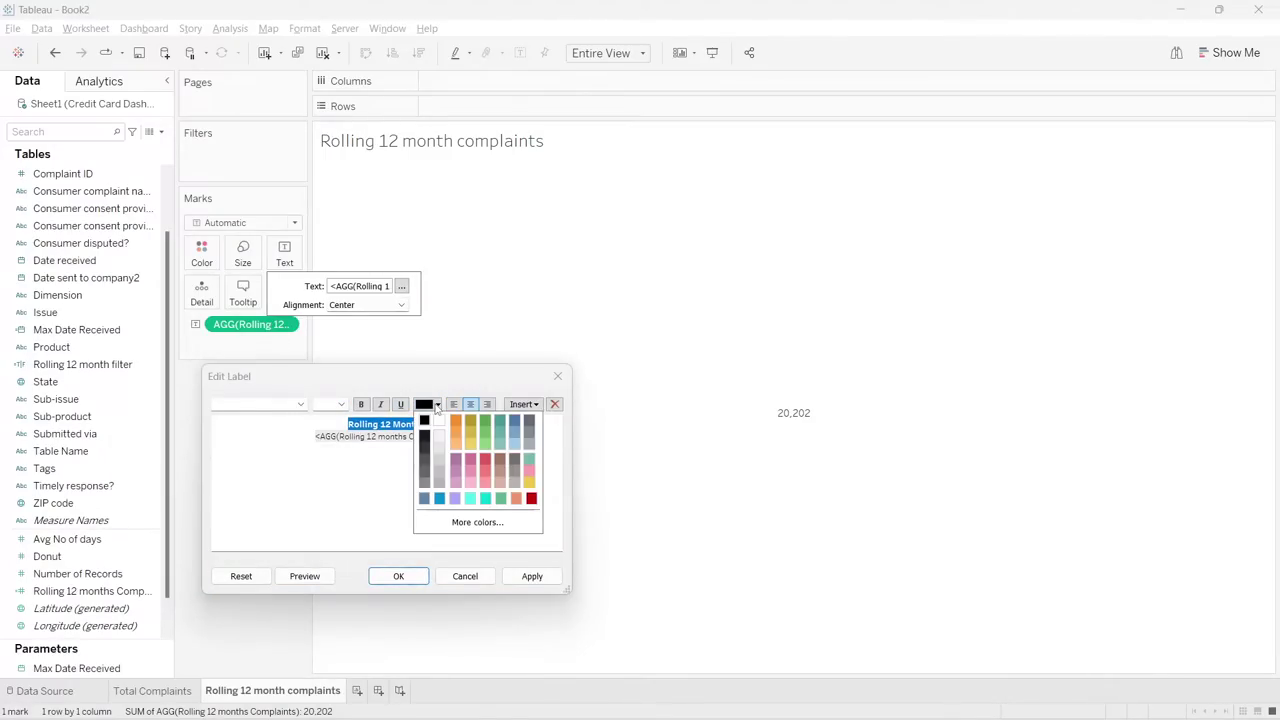
{"action": "left_click", "coordinate": [512, 418]}
- Set the Rolling 12 months Complaints value in the label to Tableau Bold, size 14, and apply the label changes
{"action": "triple_click", "coordinate": [440, 434]}
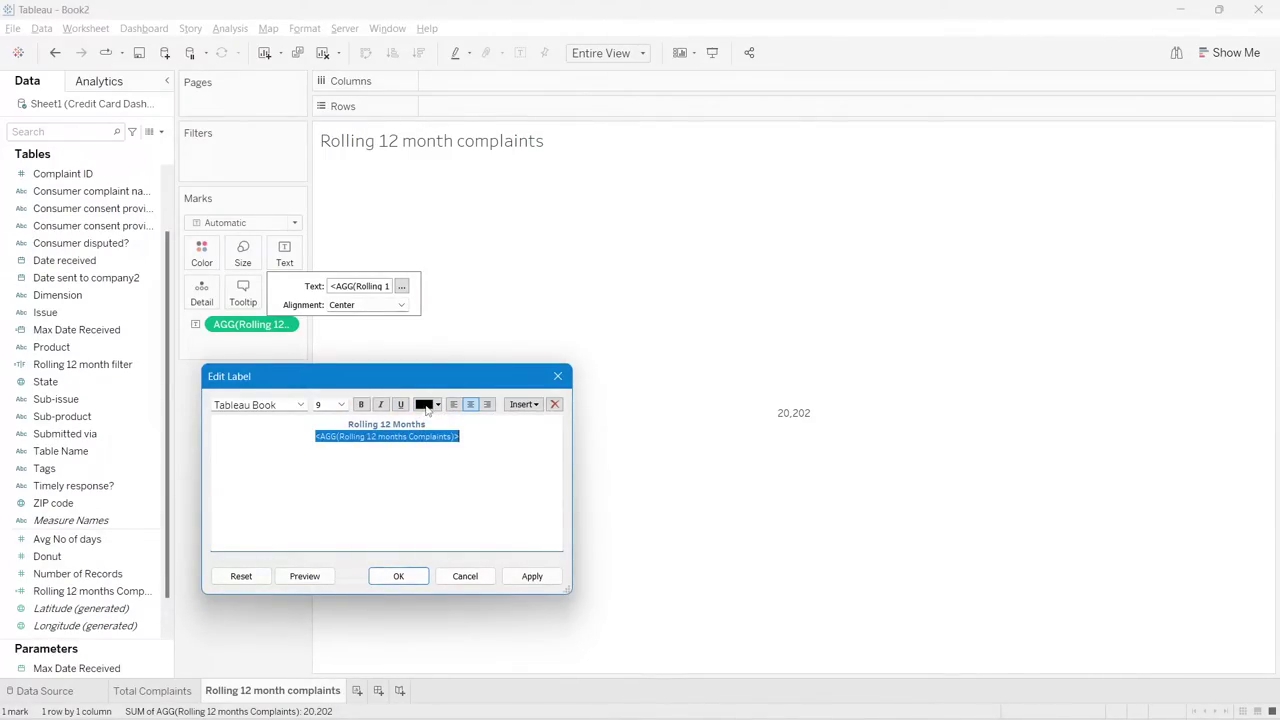
{"action": "left_click", "coordinate": [300, 404]}
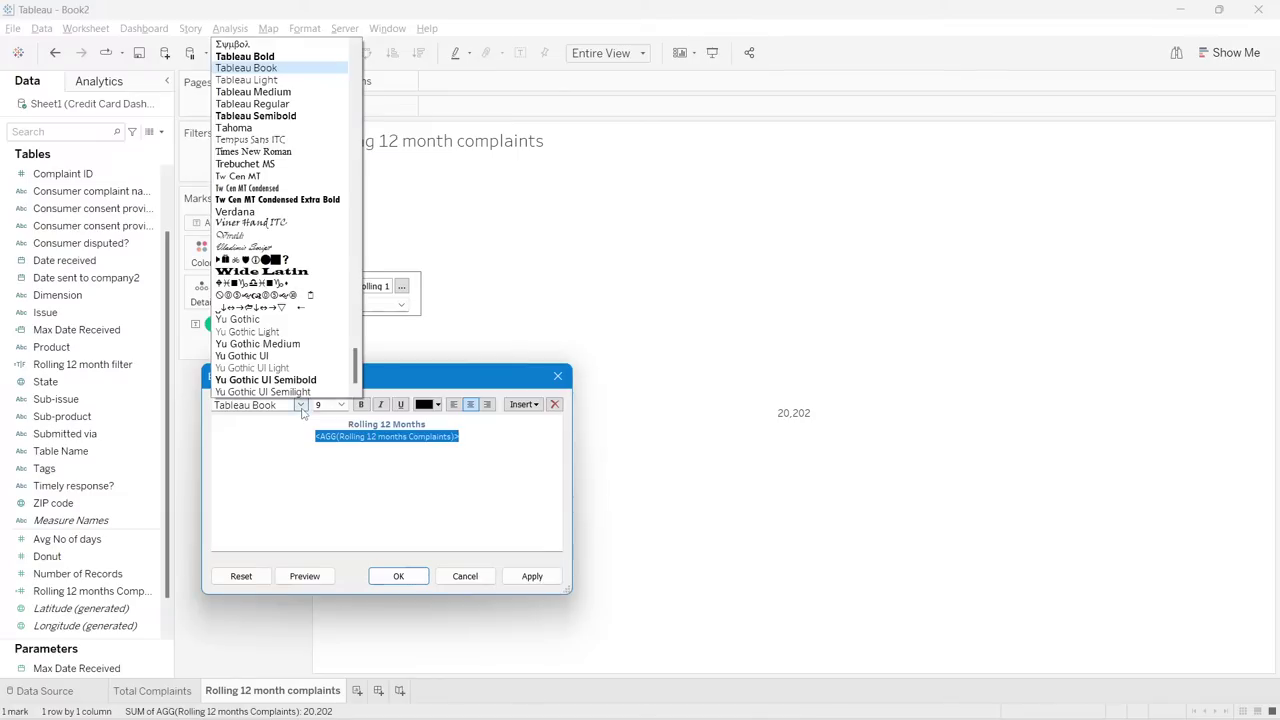
{"action": "left_click", "coordinate": [287, 117]}
{"action": "left_click", "coordinate": [300, 404]}
{"action": "left_click", "coordinate": [245, 56]}
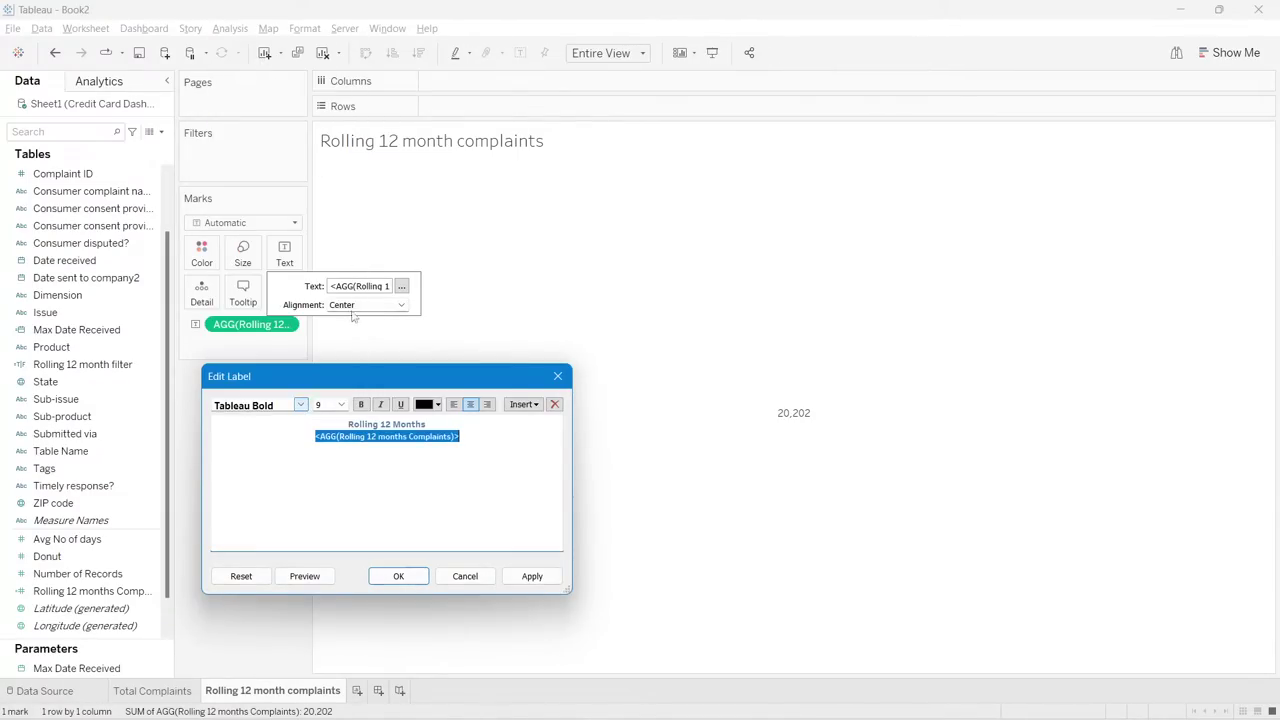
{"action": "left_click", "coordinate": [341, 404]}
{"action": "left_click", "coordinate": [338, 473]}
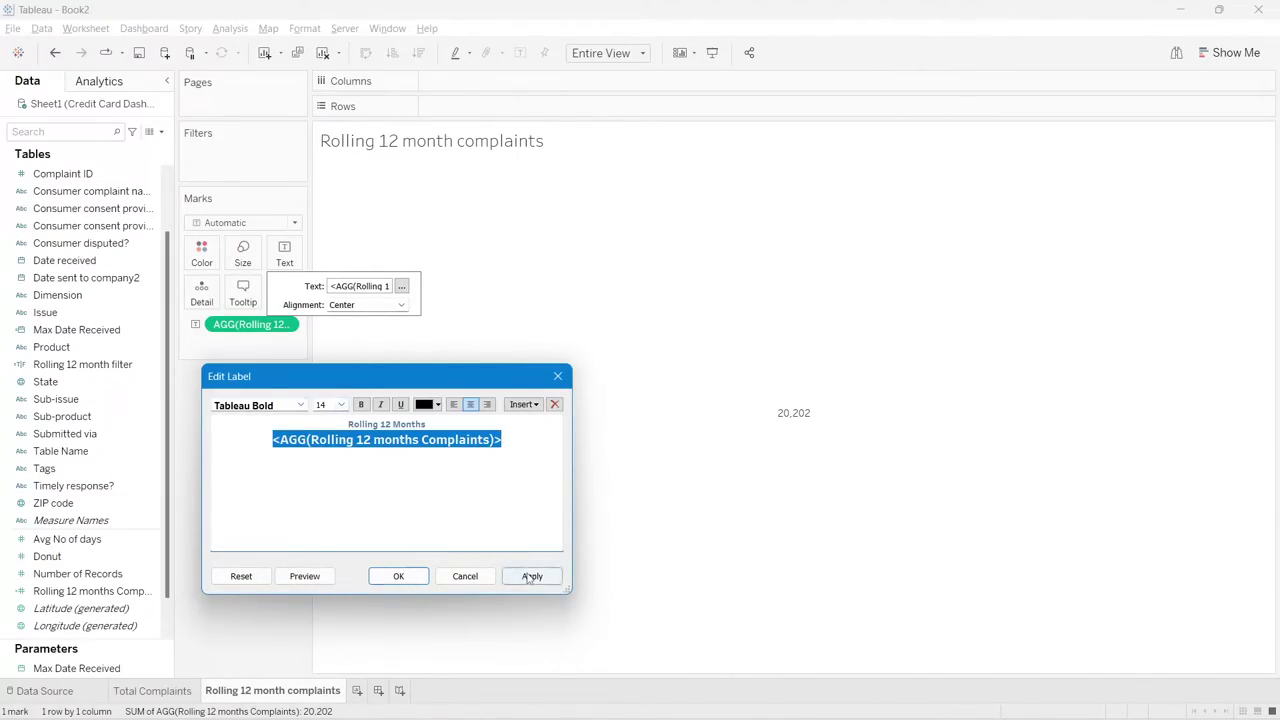
{"action": "left_click", "coordinate": [531, 577]}
{"action": "left_click", "coordinate": [398, 576]}
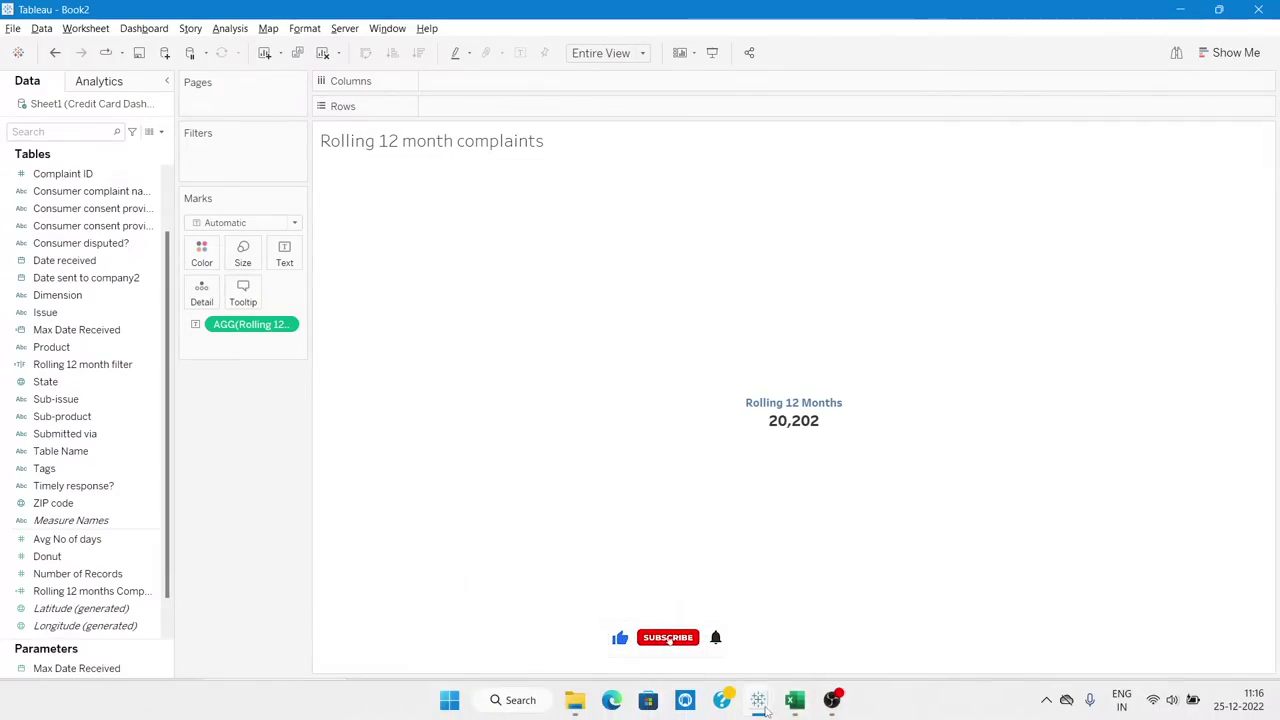
- Switch to the finished Credit card complaints workbook to examine the sparkline under Total Complaints, and return to Book2
{"action": "mouse_move", "coordinate": [760, 705]}
{"action": "left_click", "coordinate": [655, 605]}
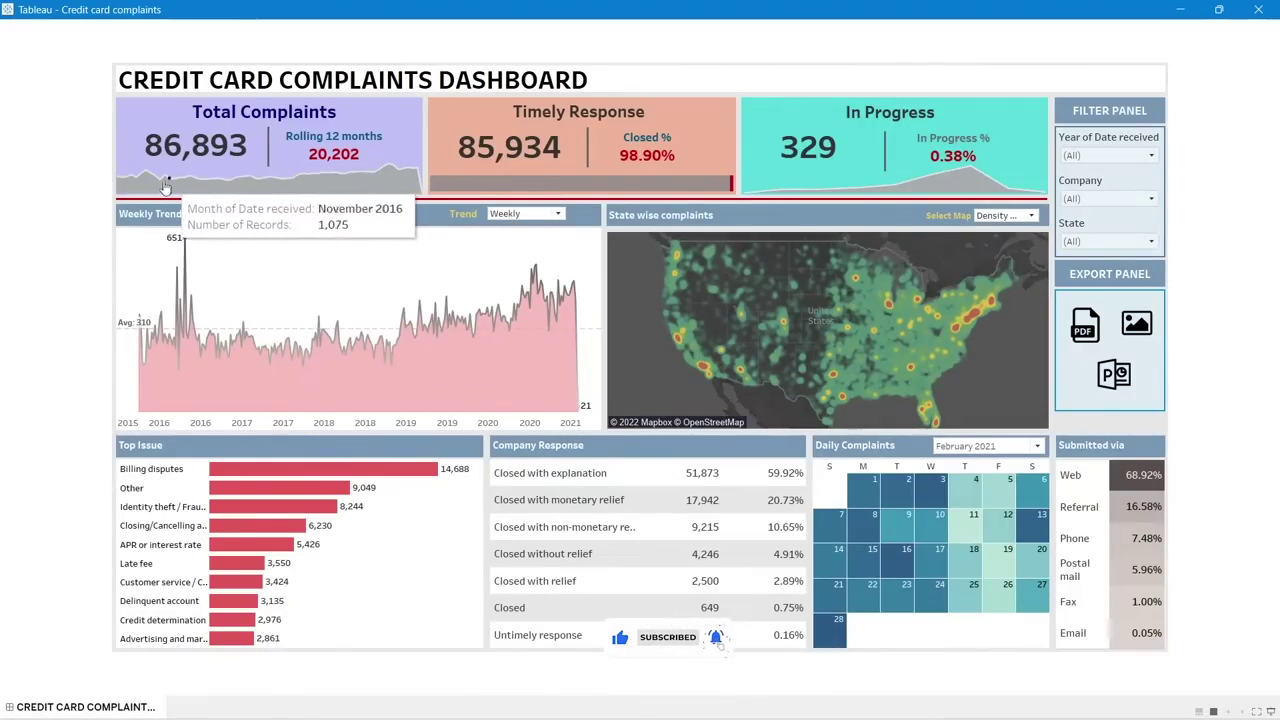
{"action": "left_click", "coordinate": [795, 700]}
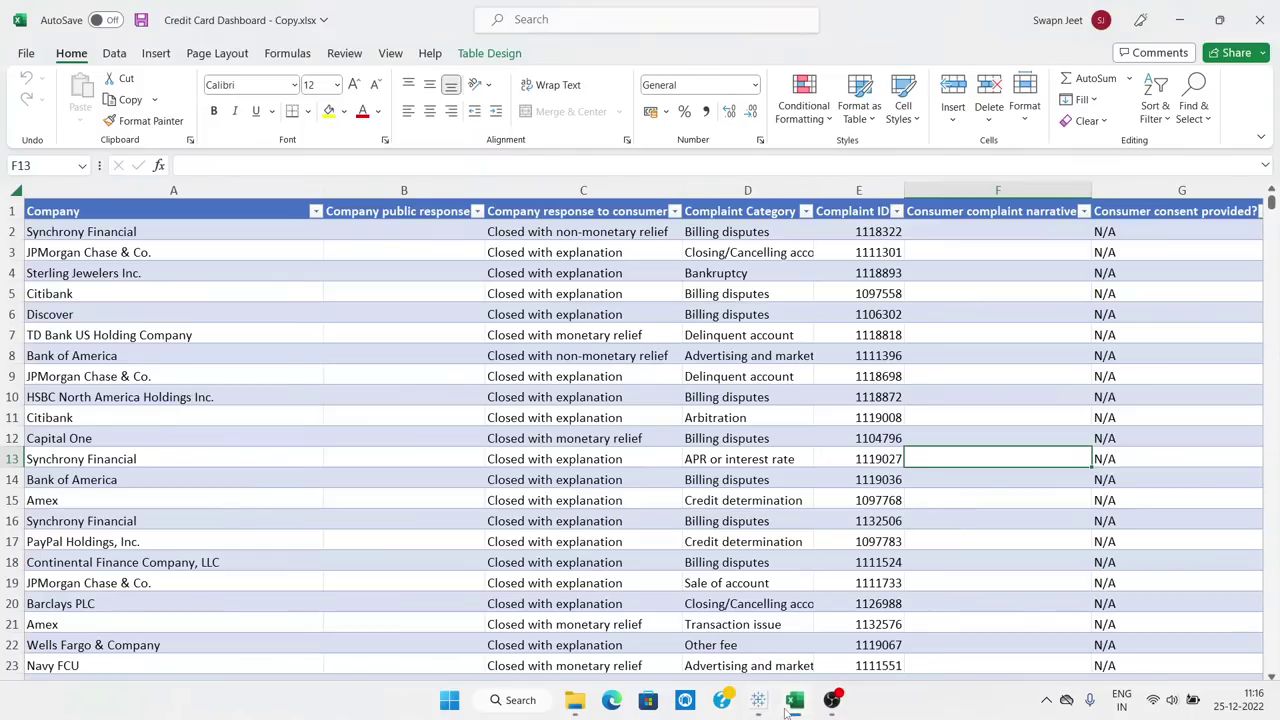
{"action": "left_click", "coordinate": [758, 700]}
{"action": "mouse_move", "coordinate": [758, 700]}
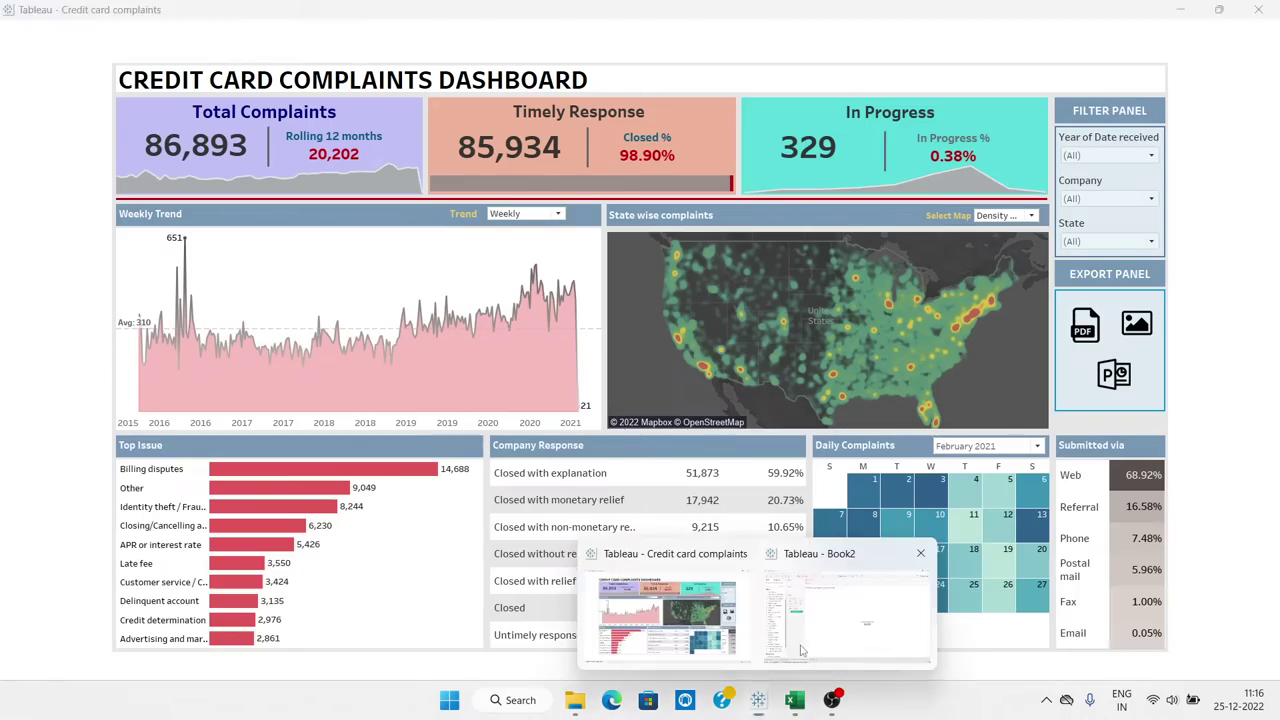
{"action": "left_click", "coordinate": [843, 610]}
- Create a new worksheet and name it Complaints Sparkline
{"action": "left_click", "coordinate": [358, 690]}
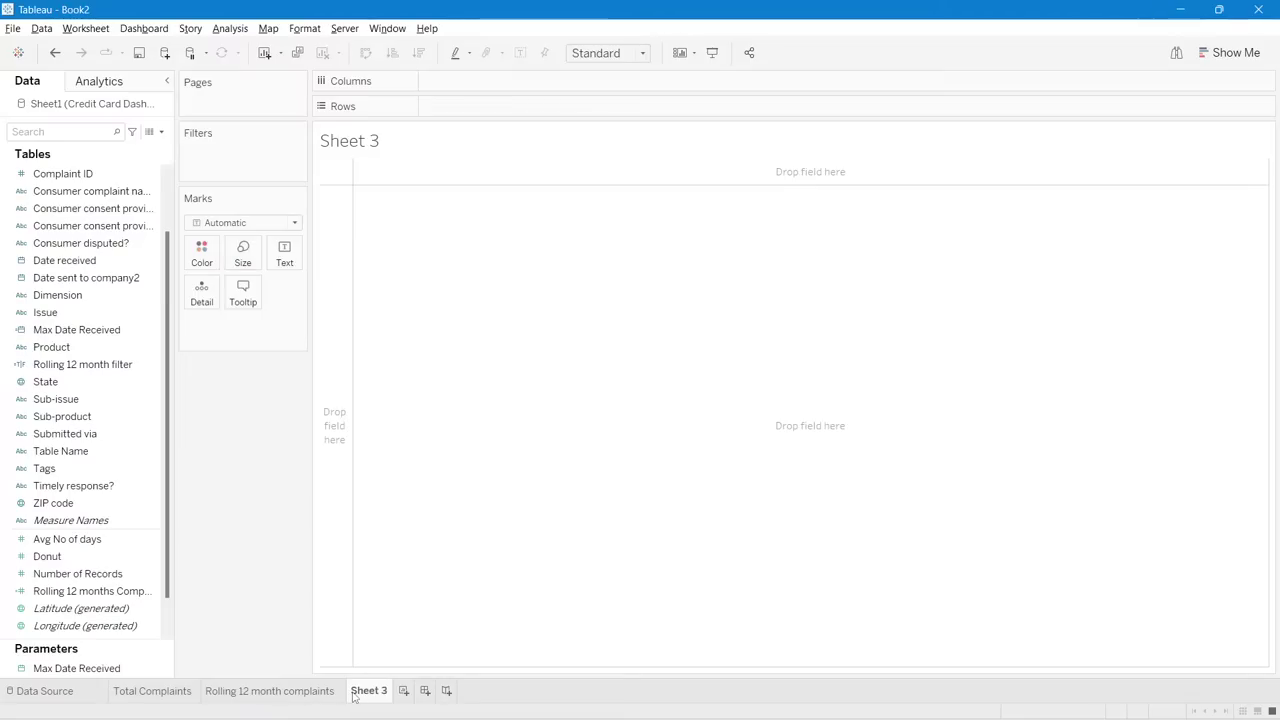
{"action": "double_click", "coordinate": [352, 691]}
{"action": "type", "text": "Complaints"}
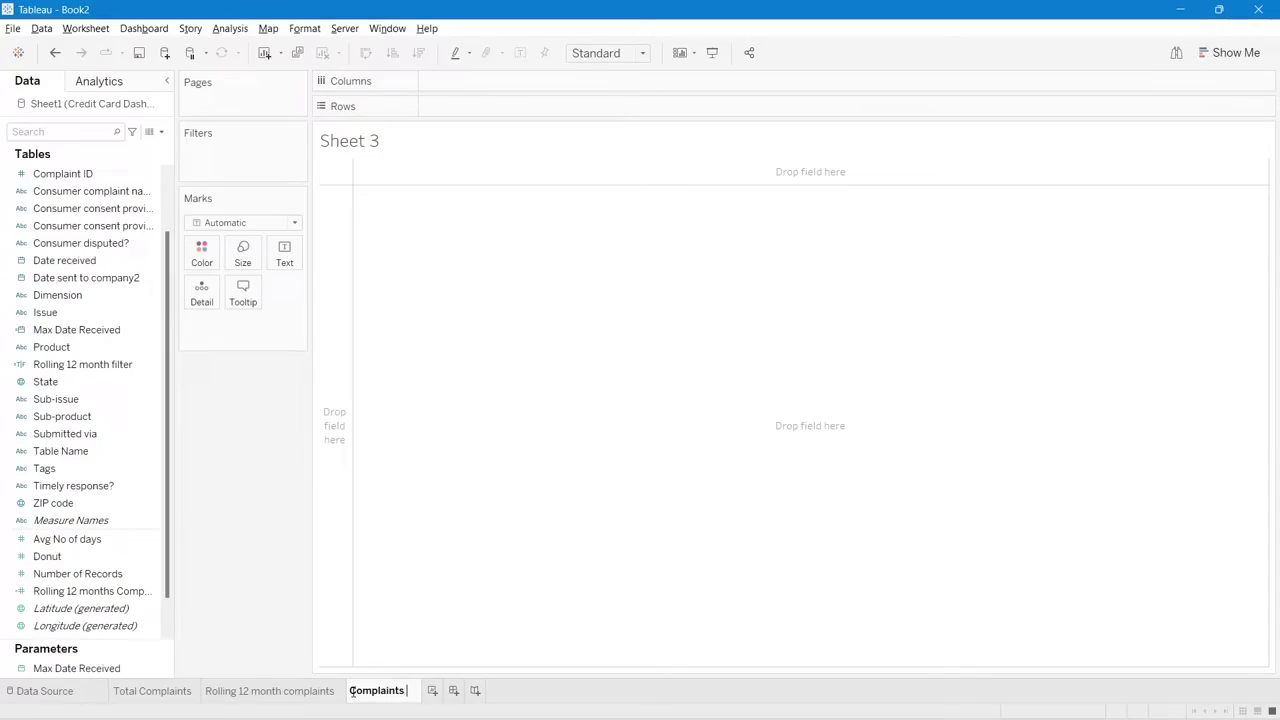
{"action": "type", "text": " Spark"}
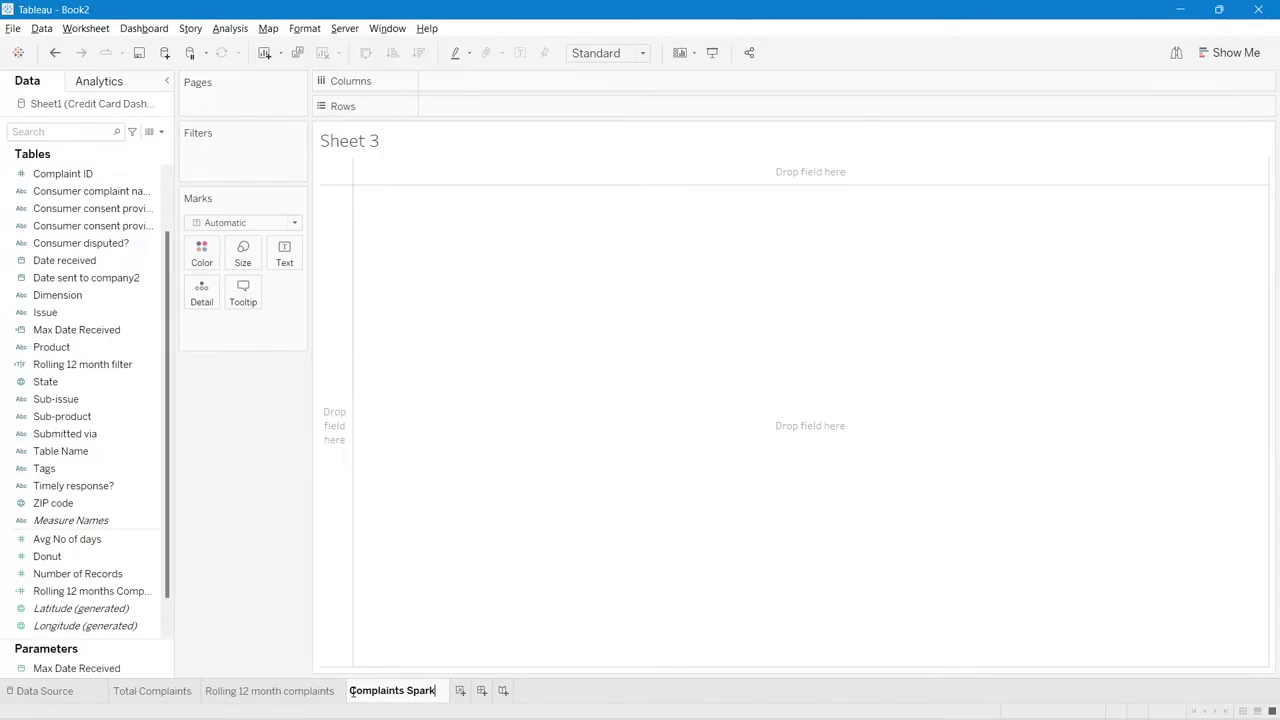
{"action": "type", "text": "line"}
{"action": "key", "text": "Return"}
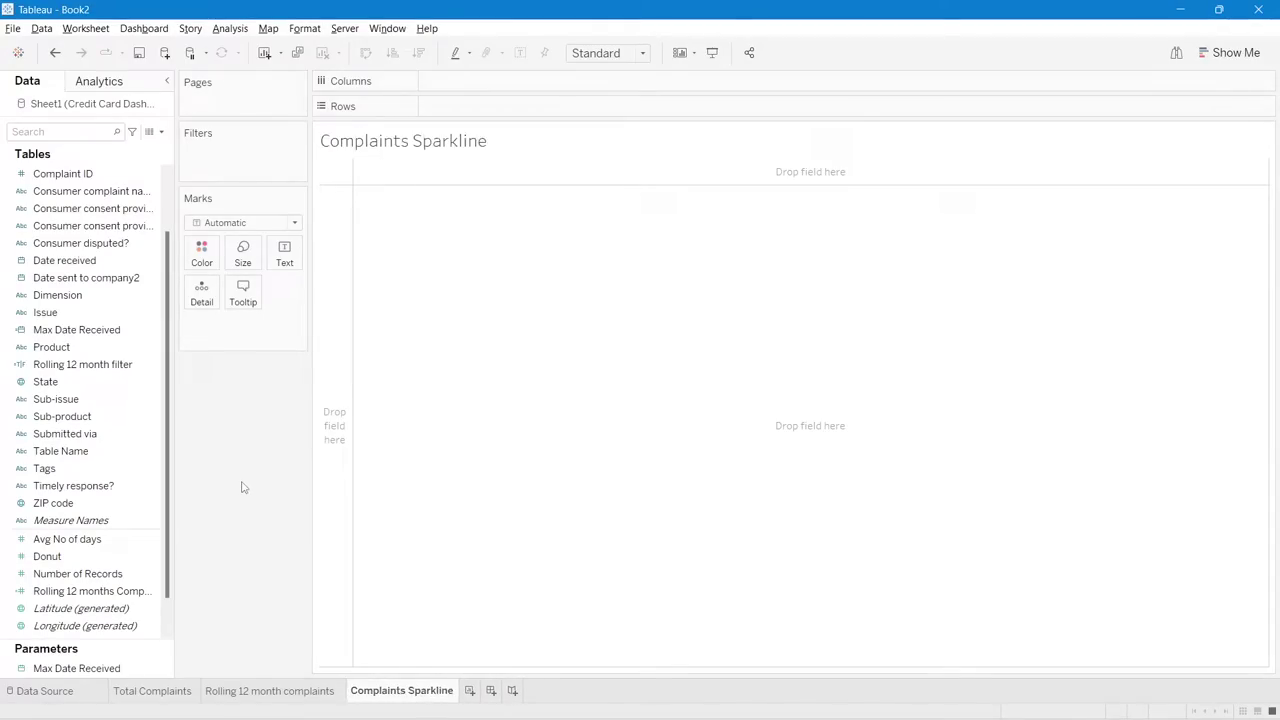
- Place Date received on the columns as a continuous month with year
{"action": "scroll", "coordinate": [90, 345], "scroll_direction": "up", "scroll_amount": 2}
{"action": "left_click_drag", "start_coordinate": [88, 338], "coordinate": [546, 114]}
{"action": "right_click", "coordinate": [500, 108]}
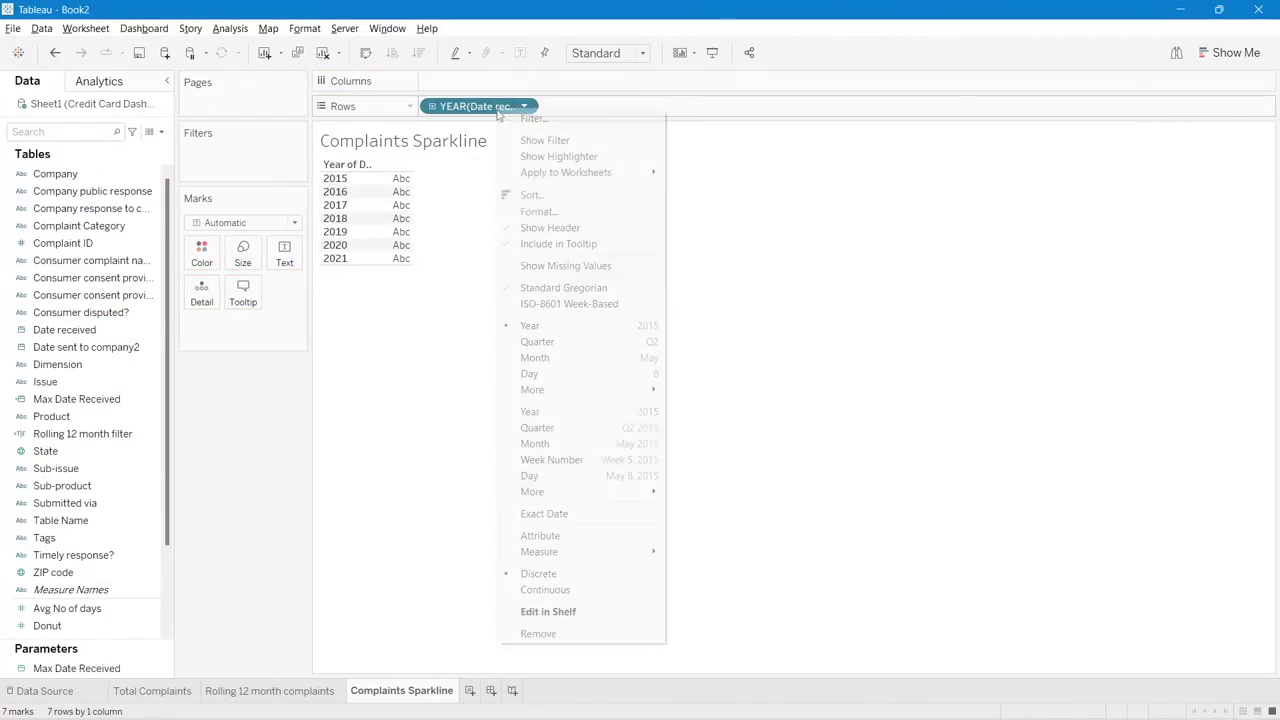
{"action": "left_click", "coordinate": [583, 445]}
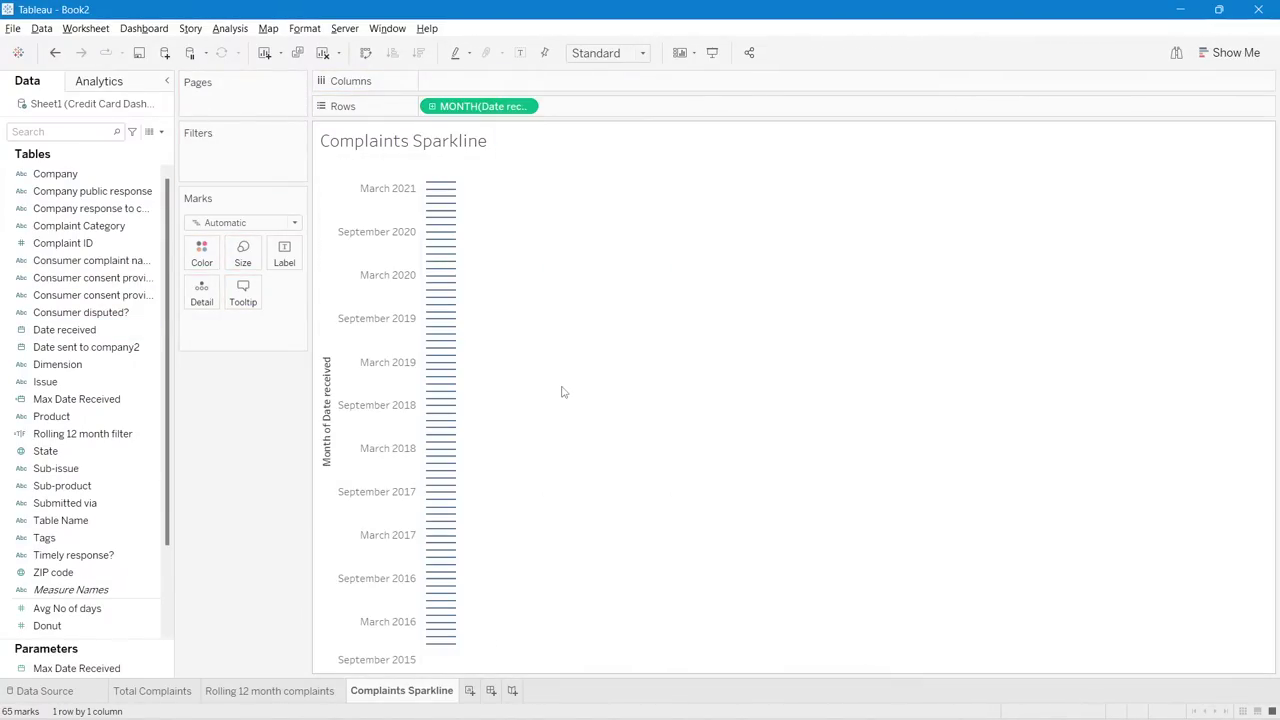
{"action": "left_click_drag", "start_coordinate": [495, 108], "coordinate": [463, 83]}
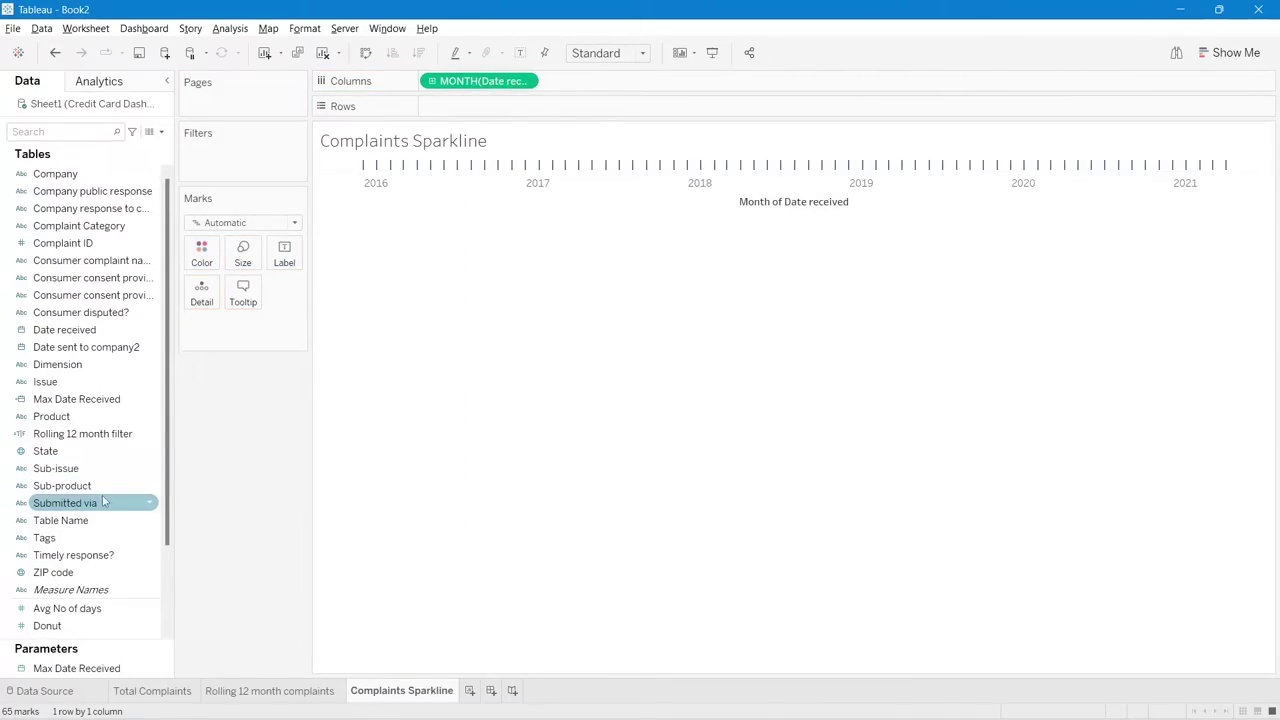
- Add Number of Records to the rows and change the mark type to Area
{"action": "scroll", "coordinate": [90, 555], "scroll_direction": "down", "scroll_amount": 2}
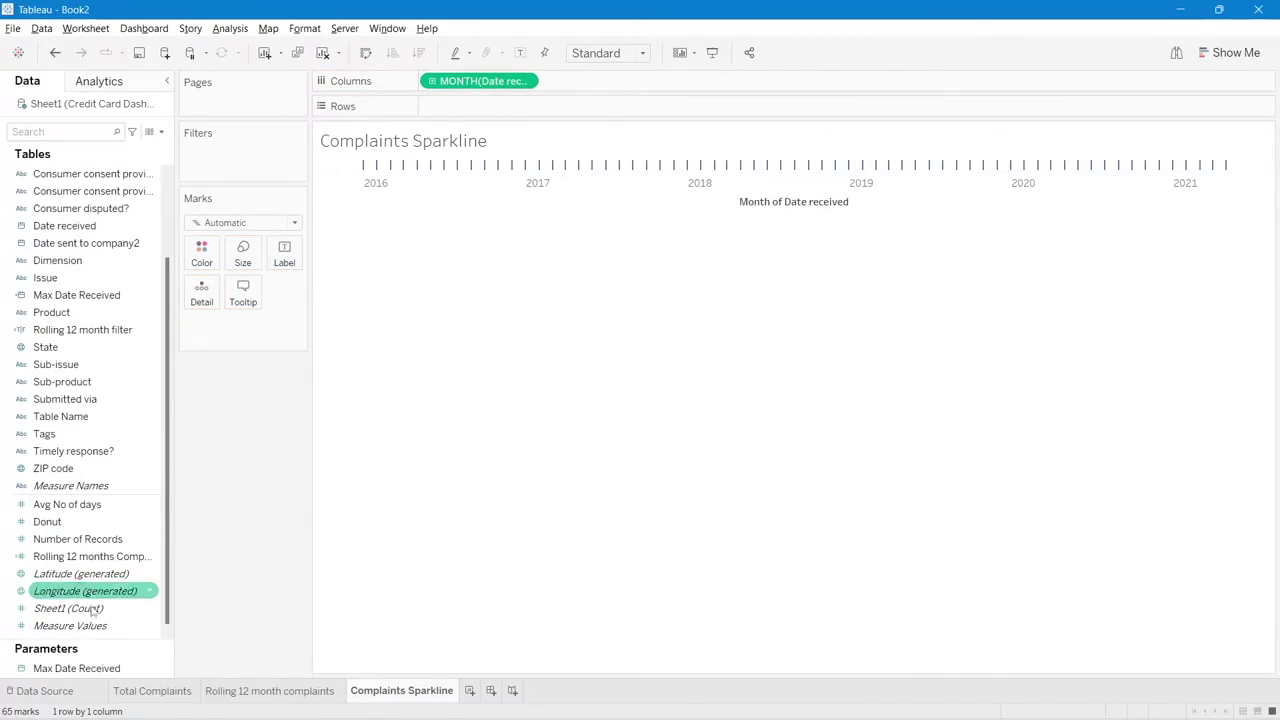
{"action": "left_click_drag", "start_coordinate": [85, 545], "coordinate": [500, 106]}
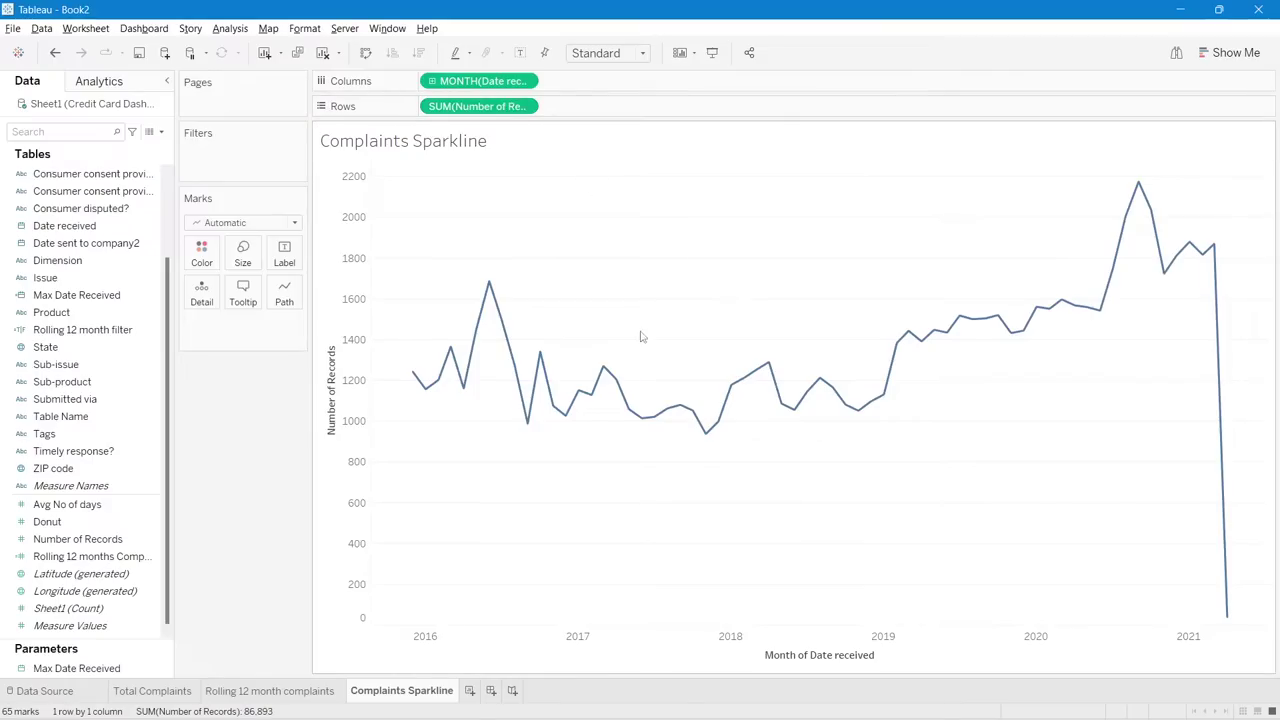
{"action": "left_click", "coordinate": [240, 222]}
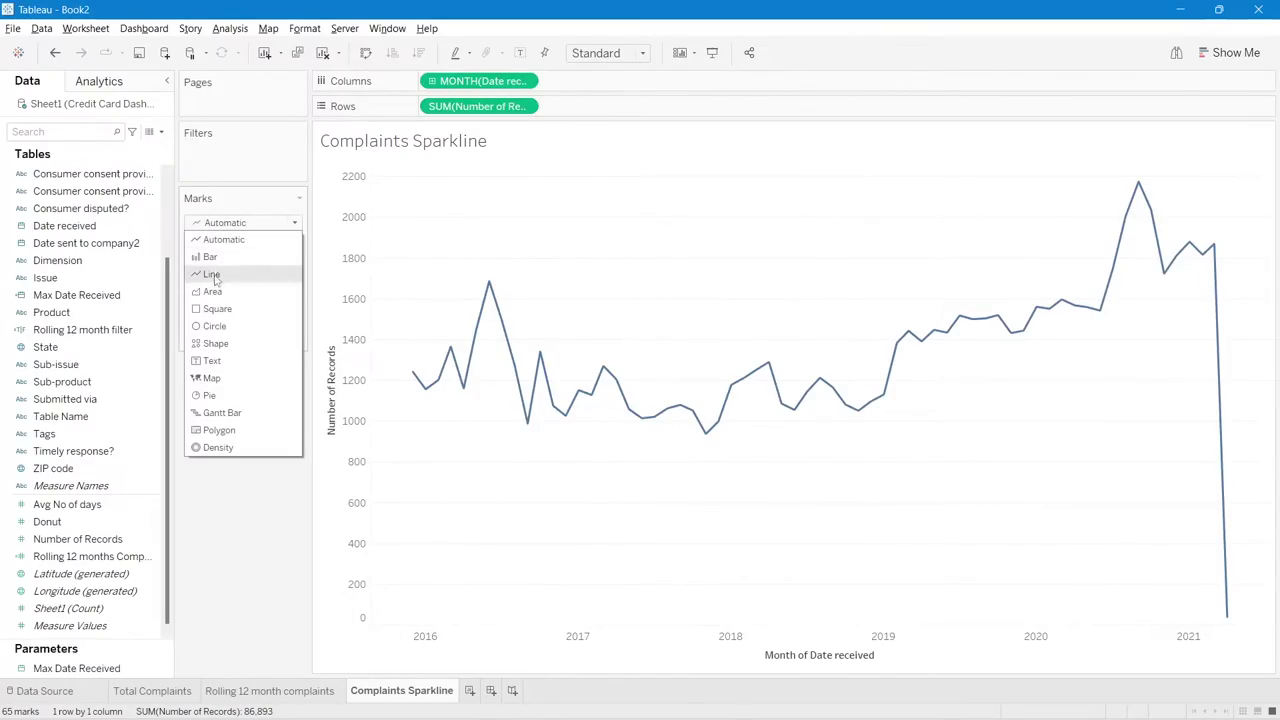
{"action": "key", "text": "Escape"}
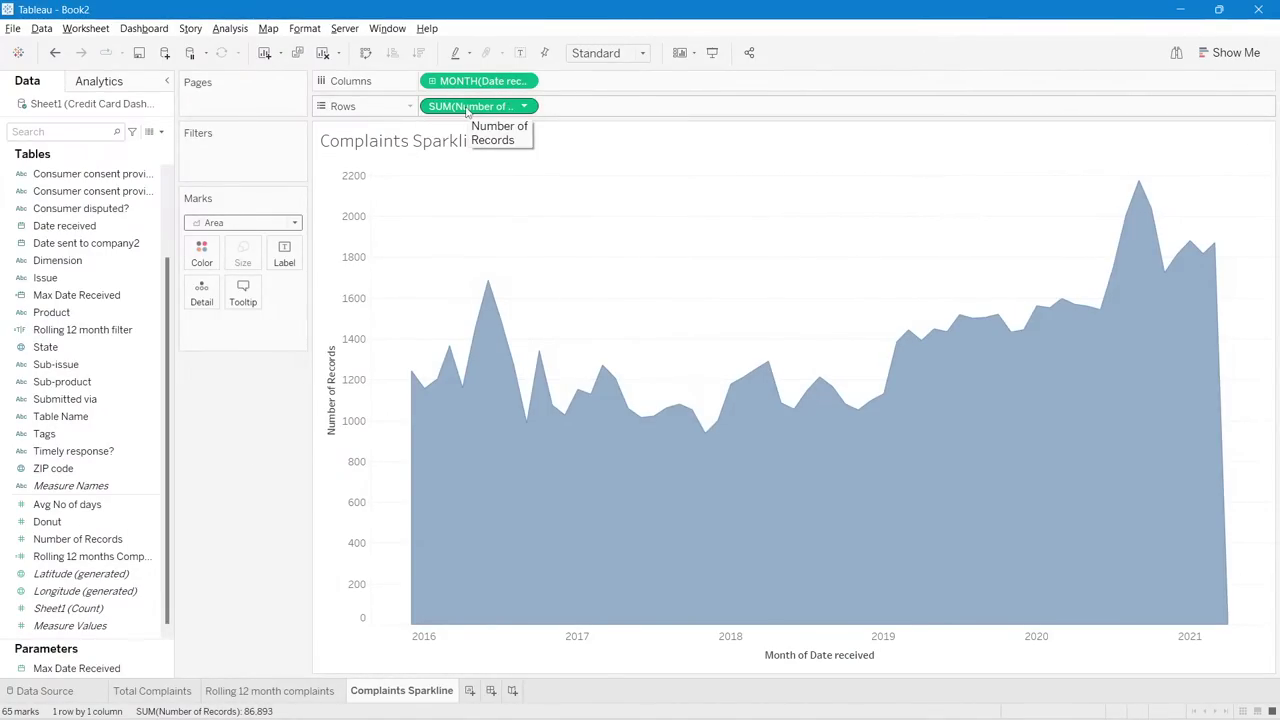
- Duplicate the Number of Records measure on the rows as a dual axis and synchronize the two axes
{"action": "left_click", "coordinate": [466, 111]}
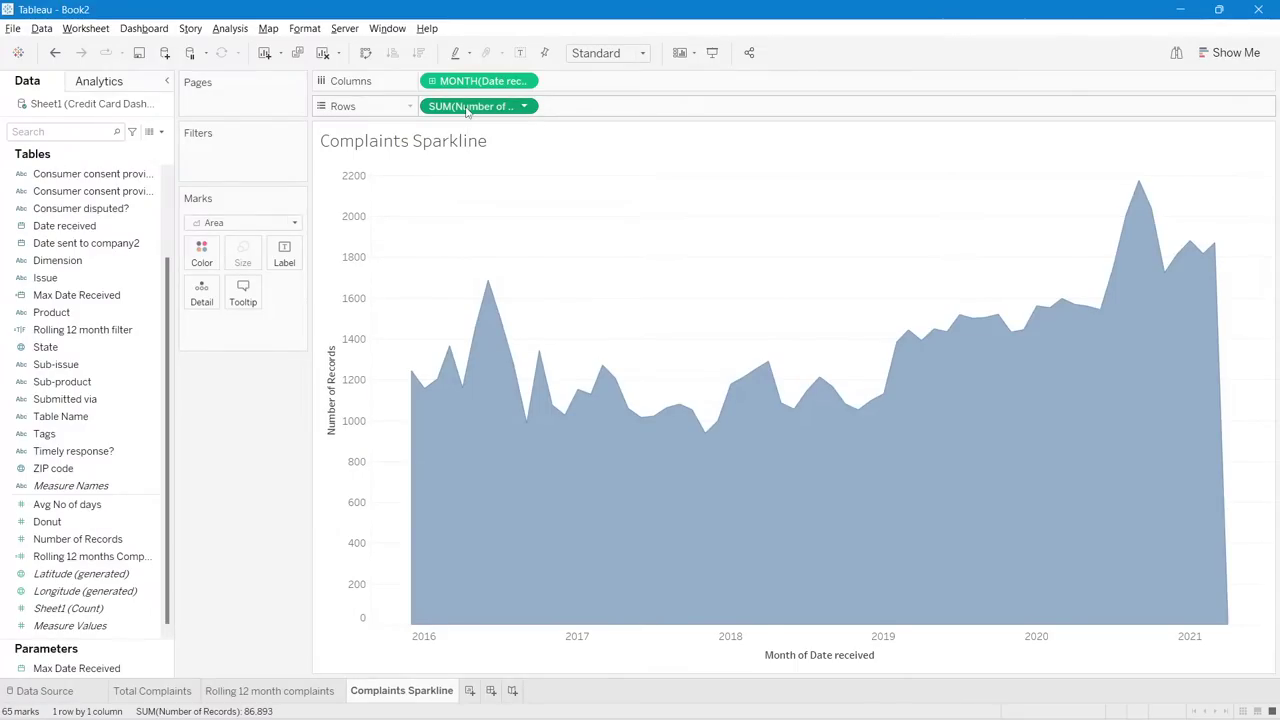
{"action": "left_click_drag", "start_coordinate": [466, 111], "coordinate": [620, 110]}
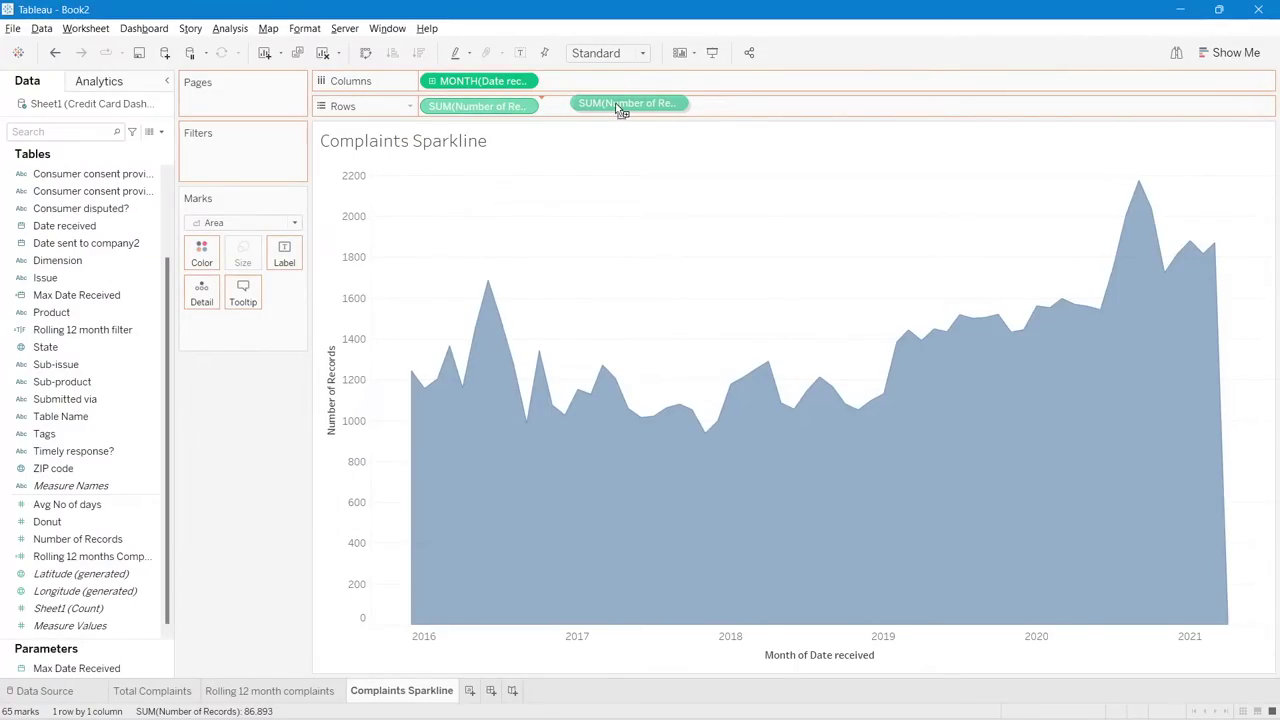
{"action": "left_click_drag", "start_coordinate": [620, 110], "coordinate": [622, 108]}
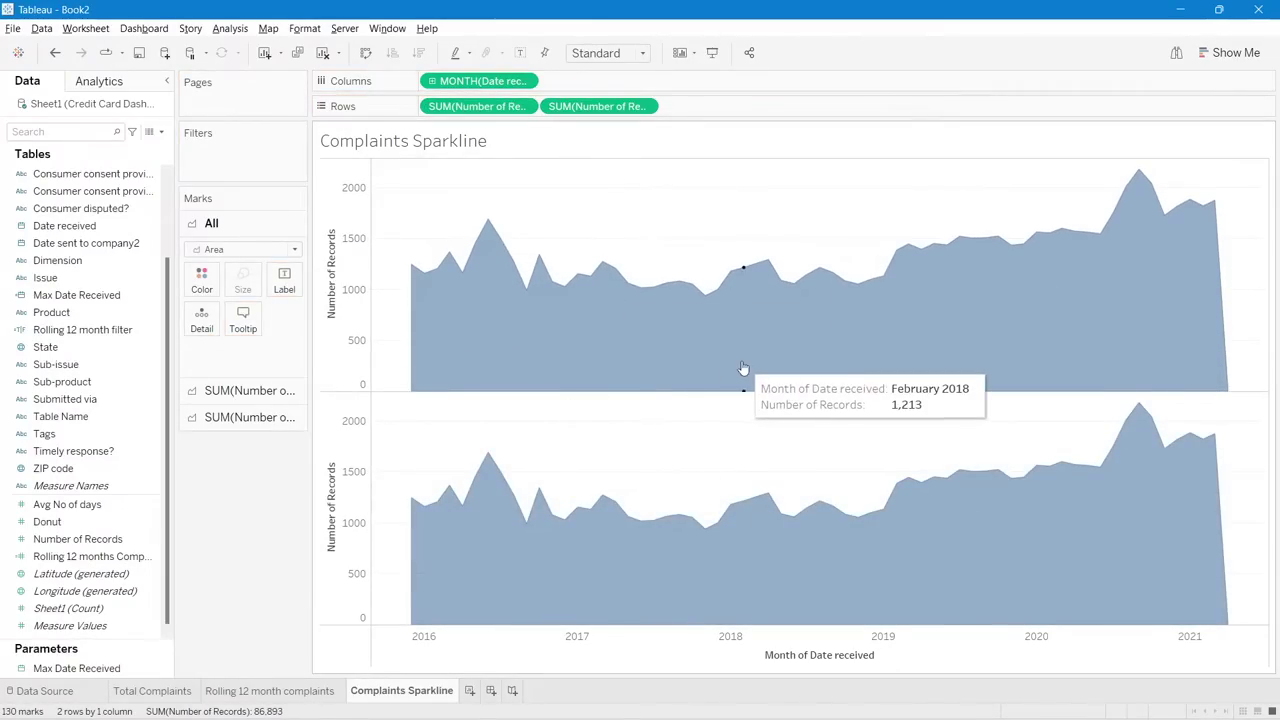
{"action": "right_click", "coordinate": [603, 110]}
{"action": "left_click", "coordinate": [647, 117]}
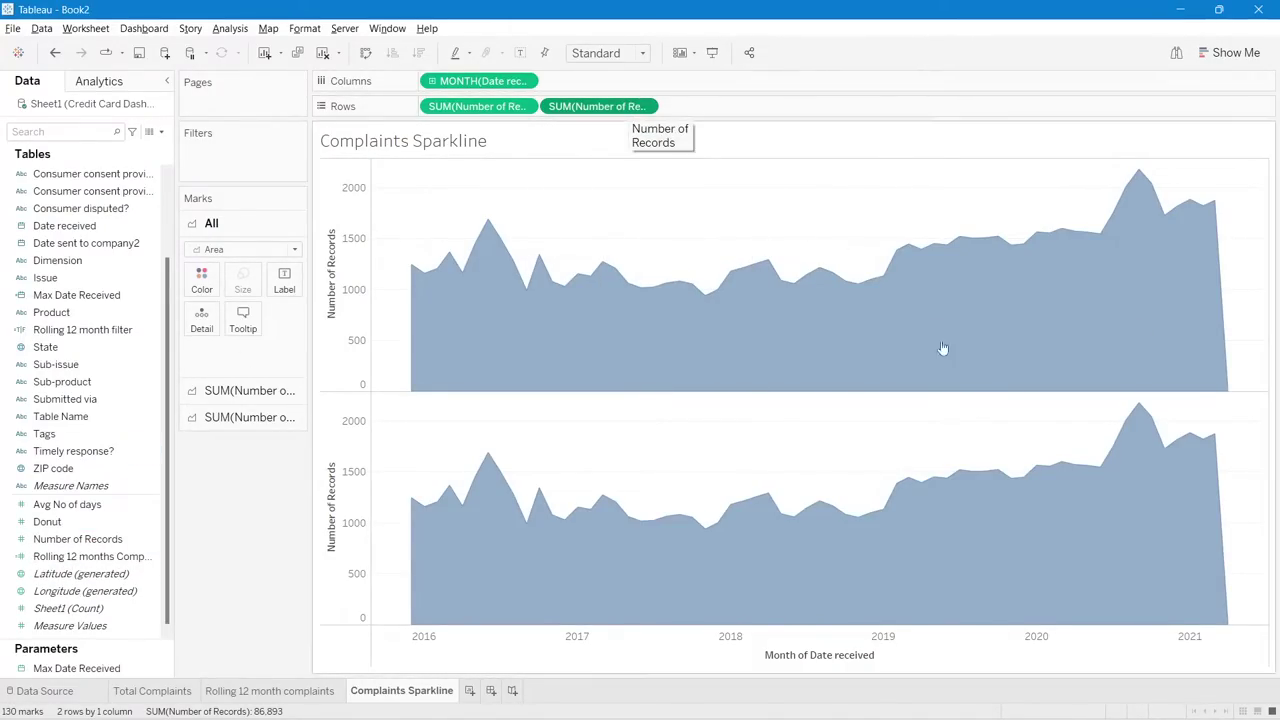
{"action": "right_click", "coordinate": [612, 108]}
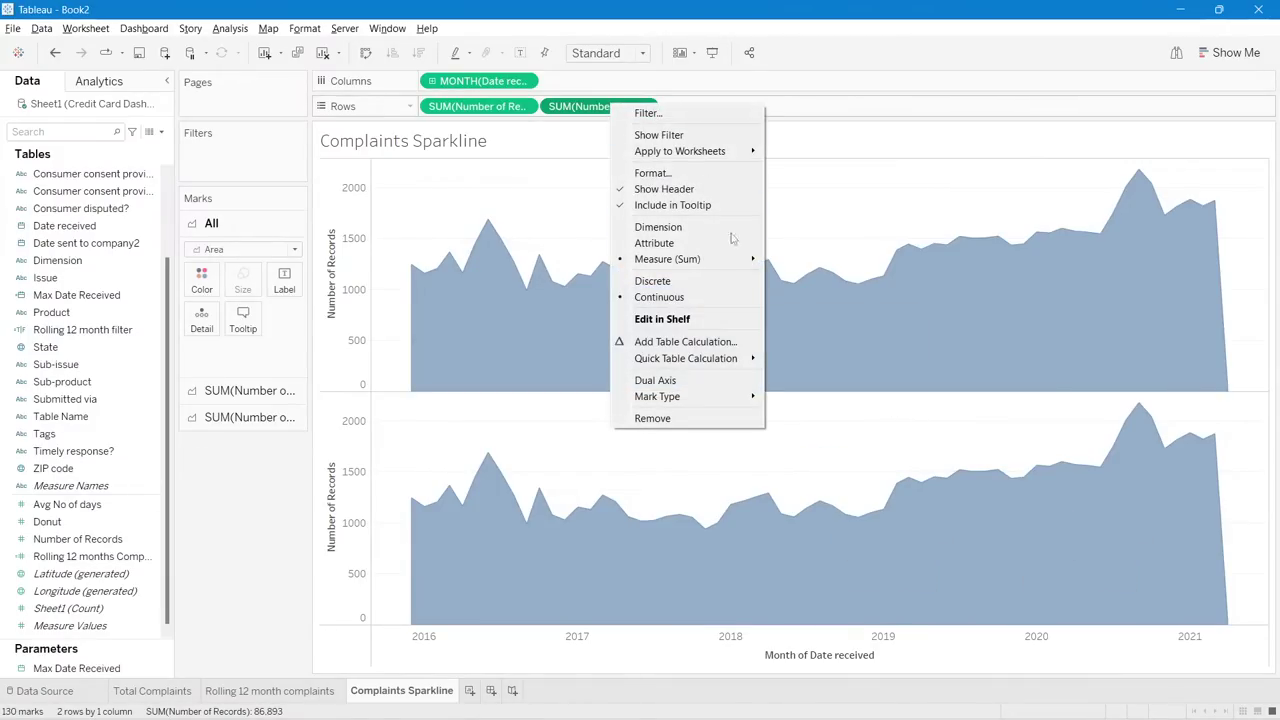
{"action": "left_click", "coordinate": [660, 380]}
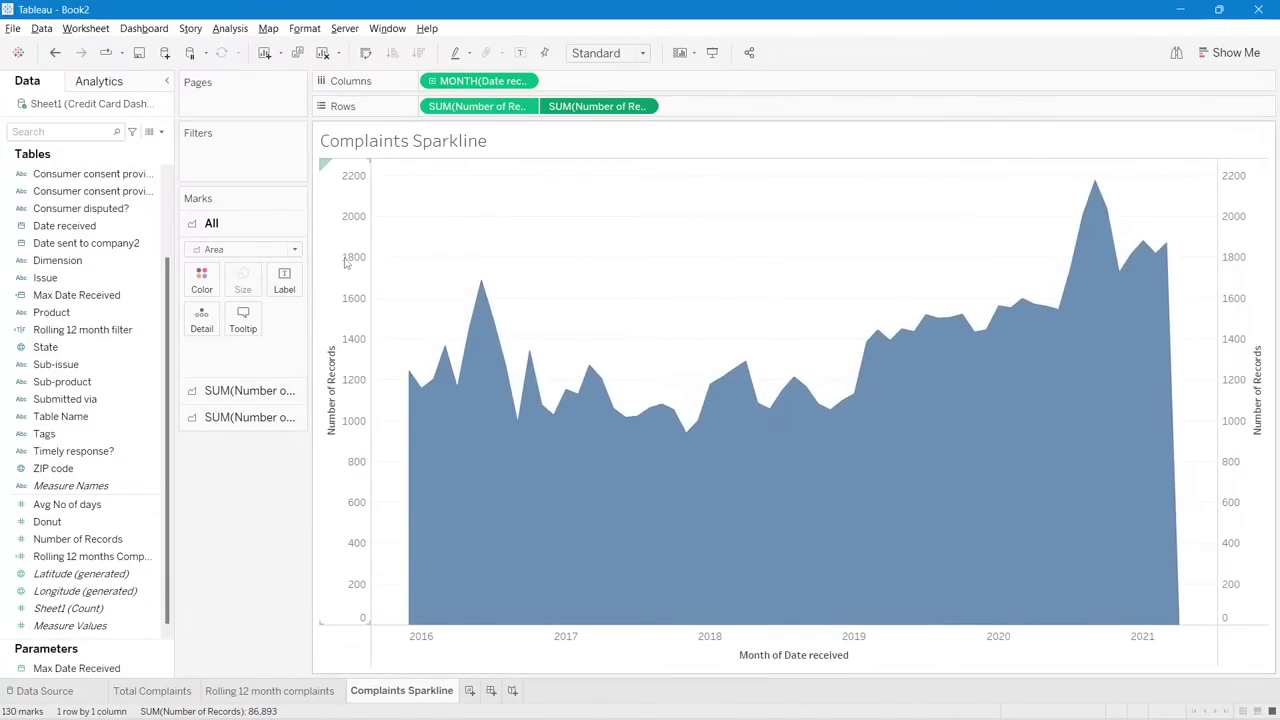
{"action": "right_click", "coordinate": [1230, 265]}
{"action": "left_click", "coordinate": [1211, 359]}
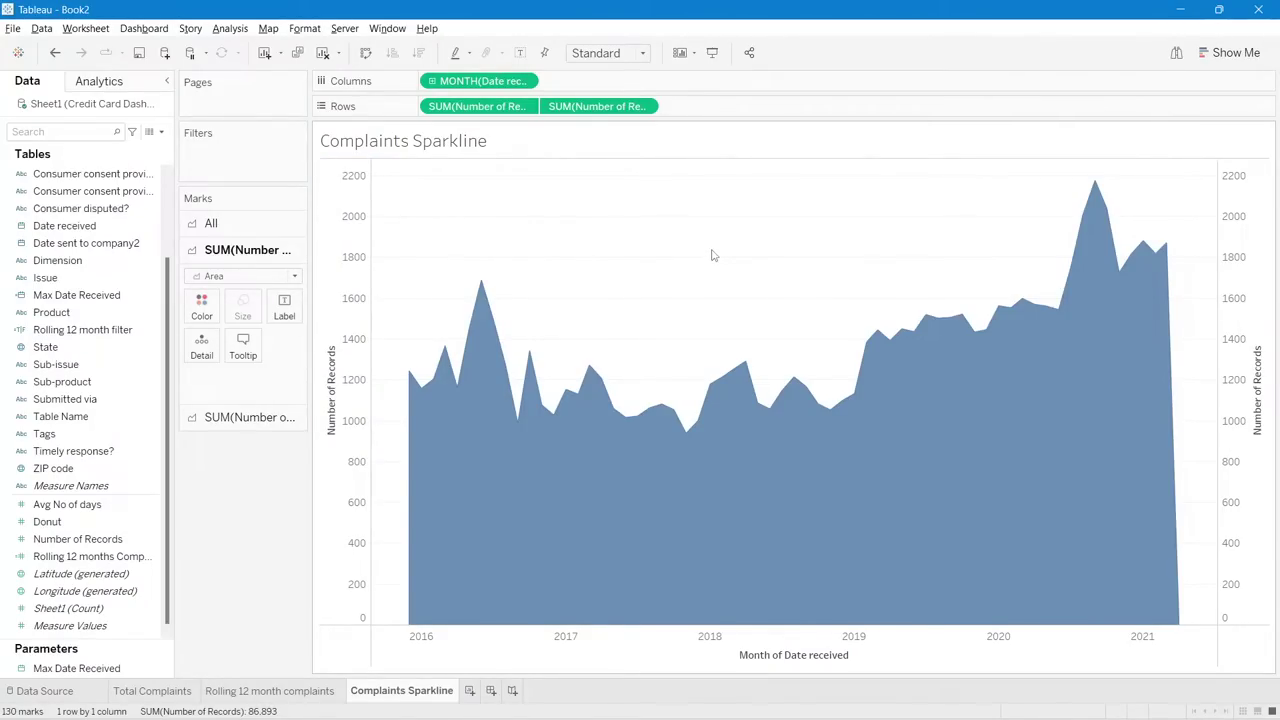
- Change the mark type of the second Number of Records measure to Line, keeping the first one as Area
{"action": "left_click", "coordinate": [218, 277]}
{"action": "left_click", "coordinate": [218, 279]}
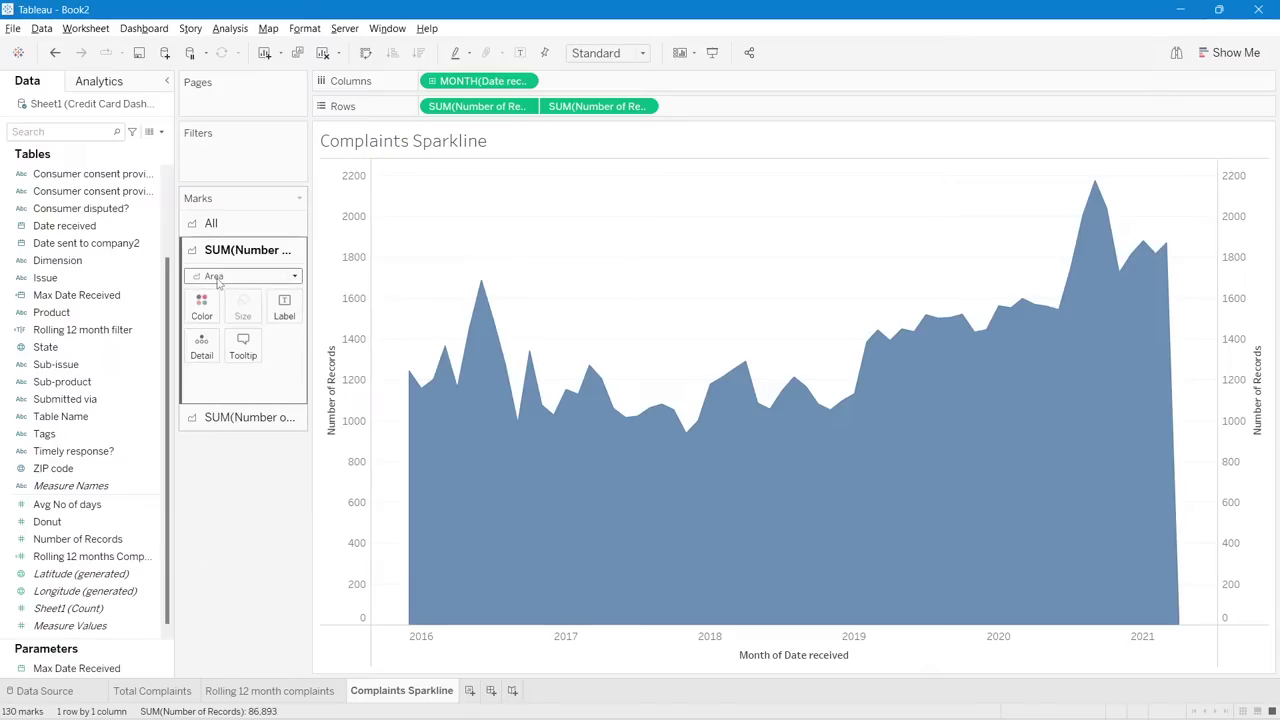
{"action": "left_click", "coordinate": [216, 303]}
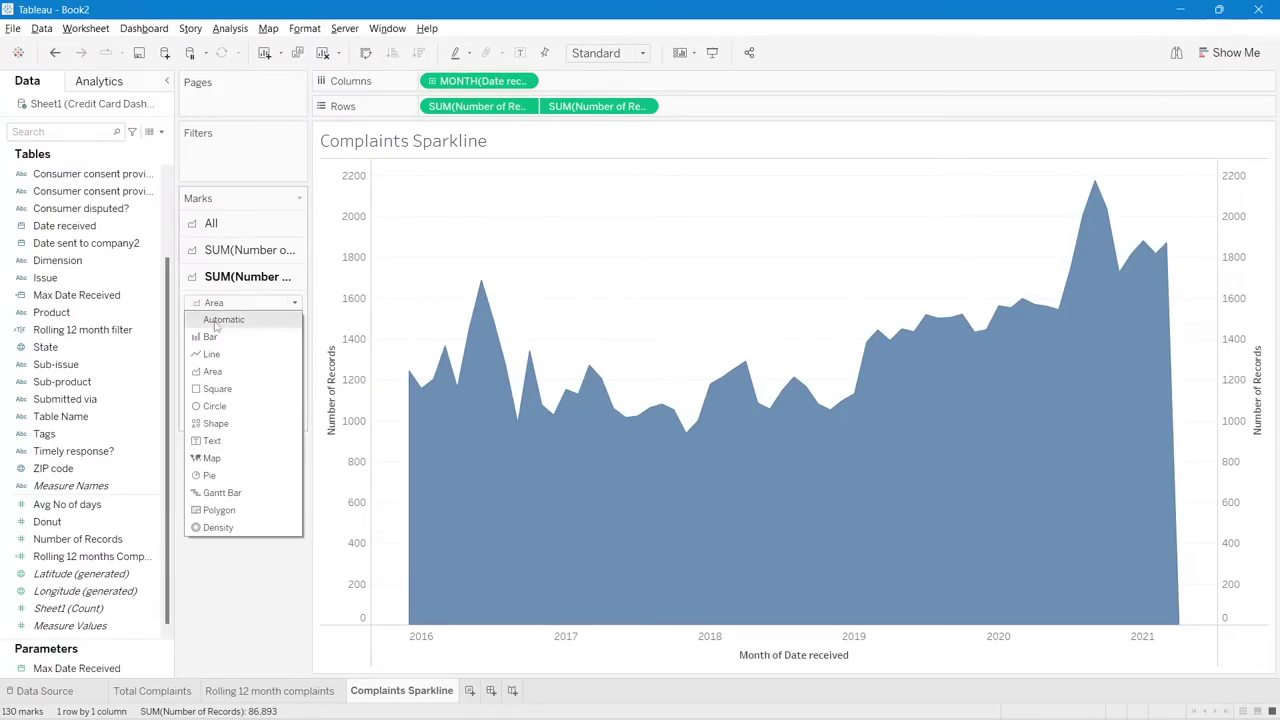
{"action": "left_click", "coordinate": [212, 354]}
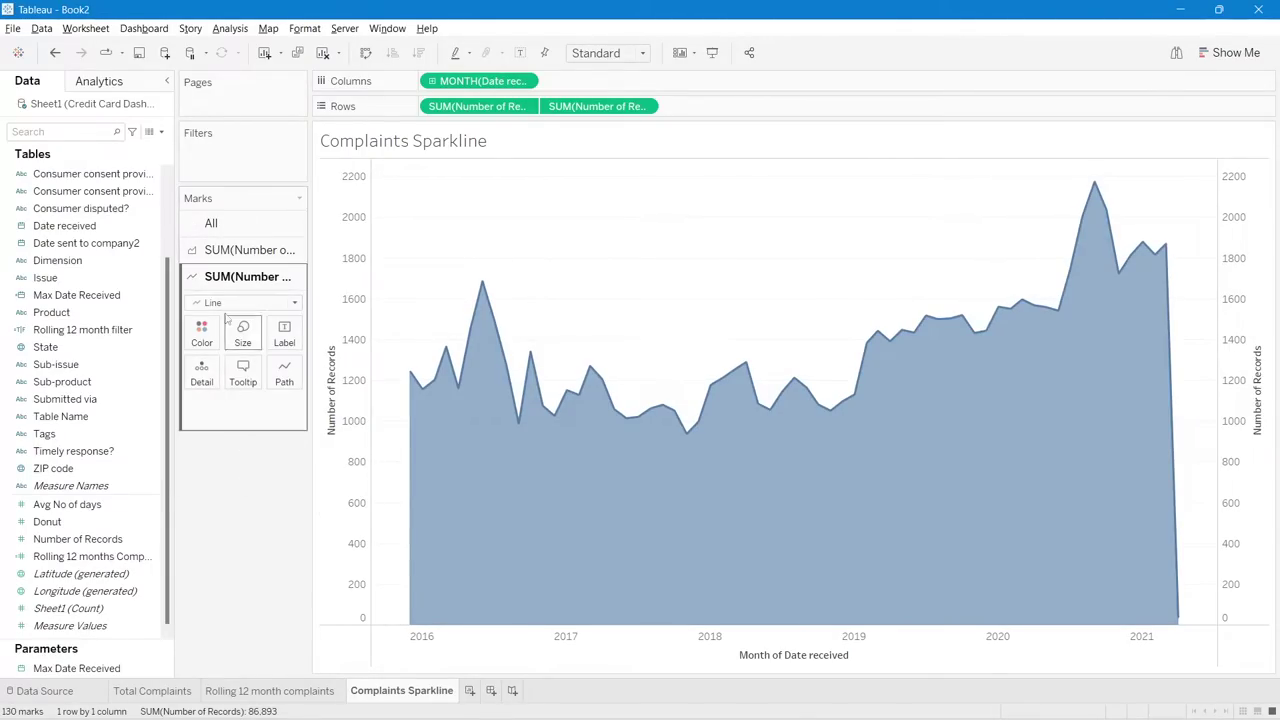
- Recolor the area marks of the first Number of Records measure light gray
{"action": "left_click", "coordinate": [249, 250]}
{"action": "left_click", "coordinate": [201, 305]}
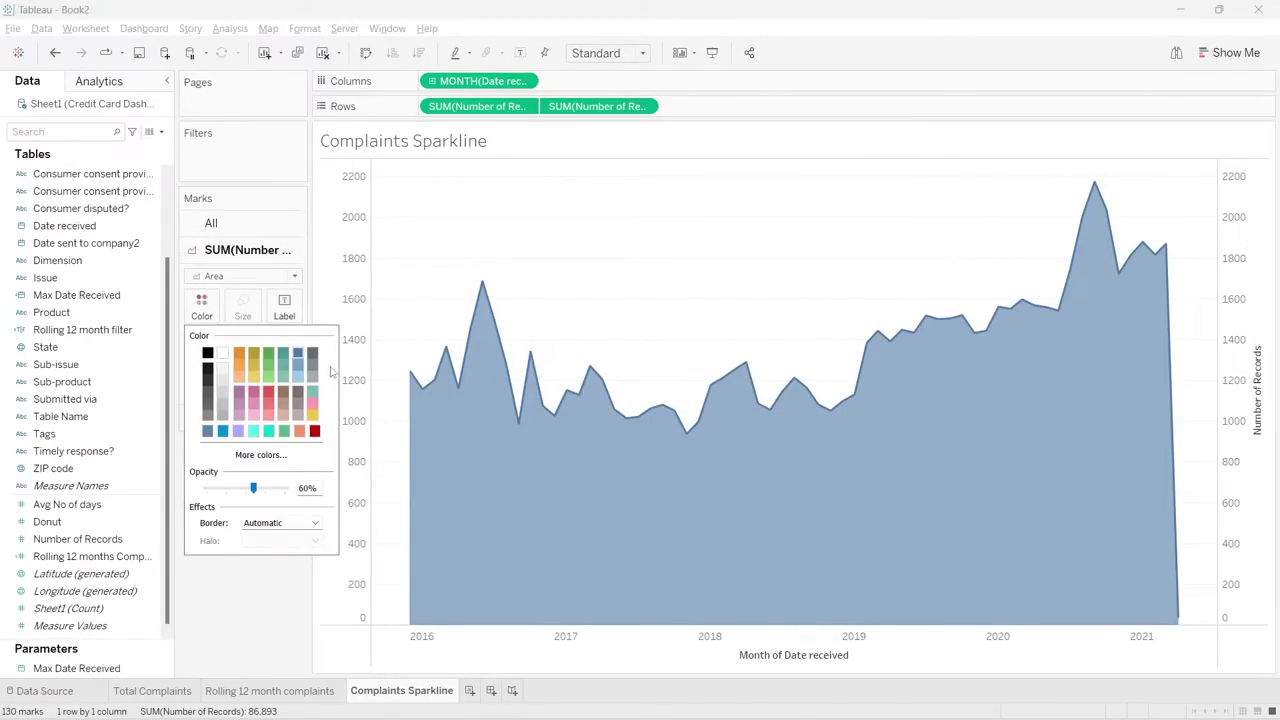
{"action": "left_click", "coordinate": [313, 378]}
{"action": "left_click", "coordinate": [268, 585]}
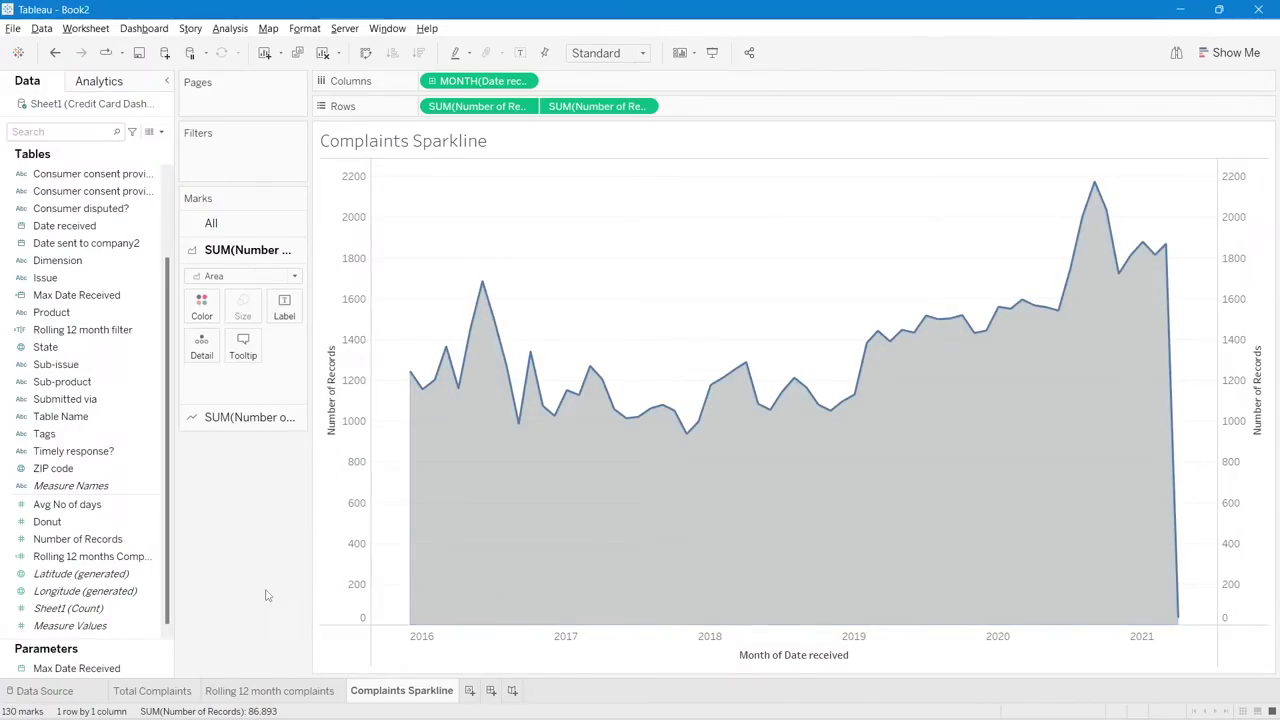
- Recolor the line marks of the second Number of Records measure to a very pale gray
{"action": "left_click", "coordinate": [230, 418]}
{"action": "left_click", "coordinate": [205, 335]}
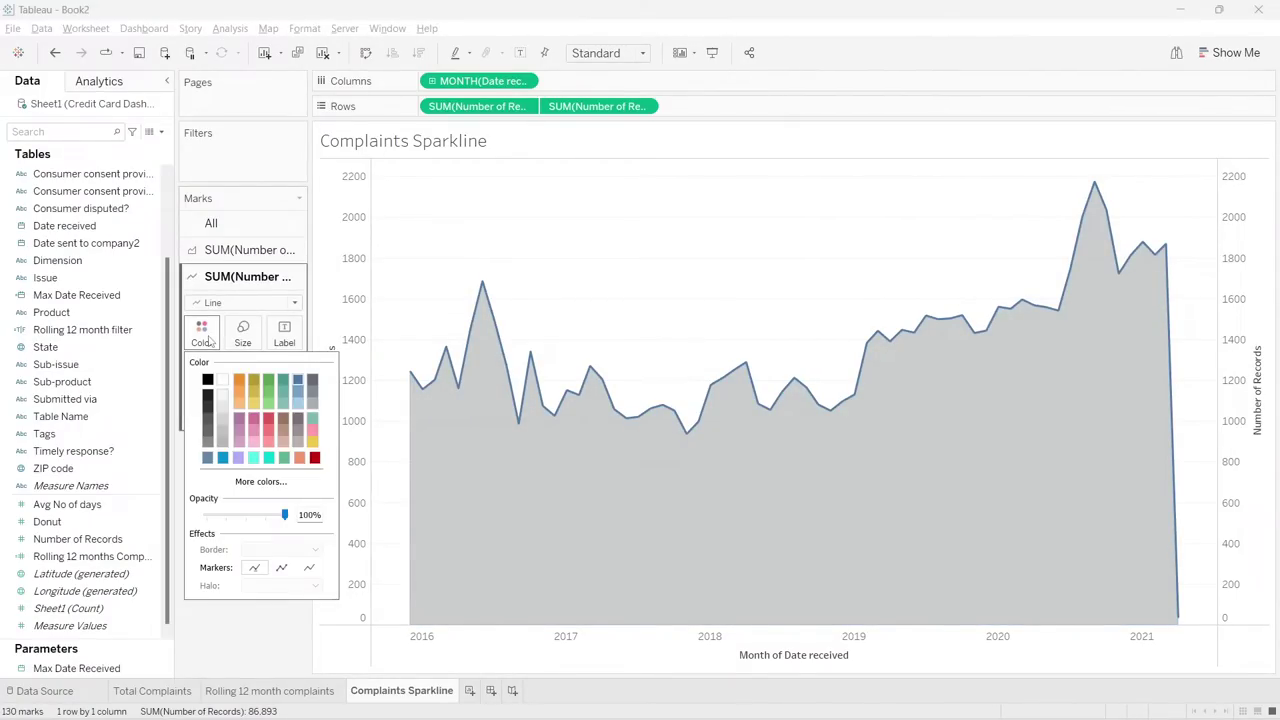
{"action": "left_click", "coordinate": [222, 407]}
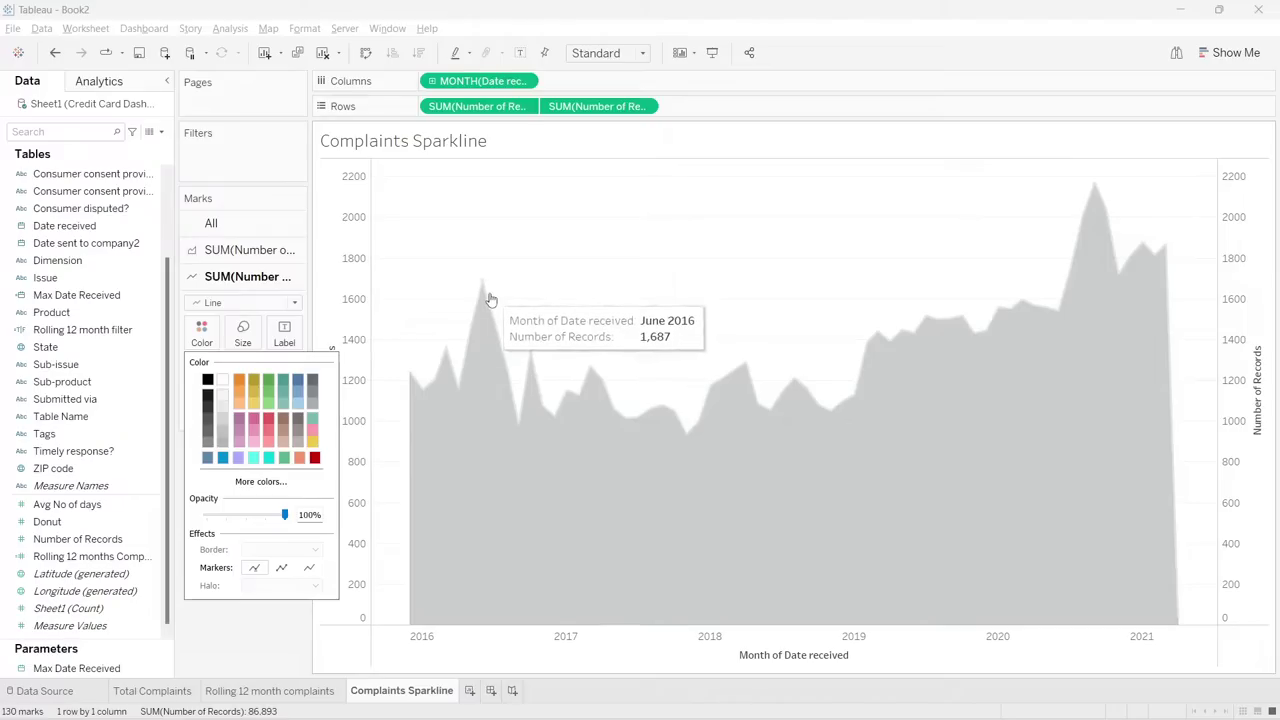
{"action": "left_click", "coordinate": [645, 311]}
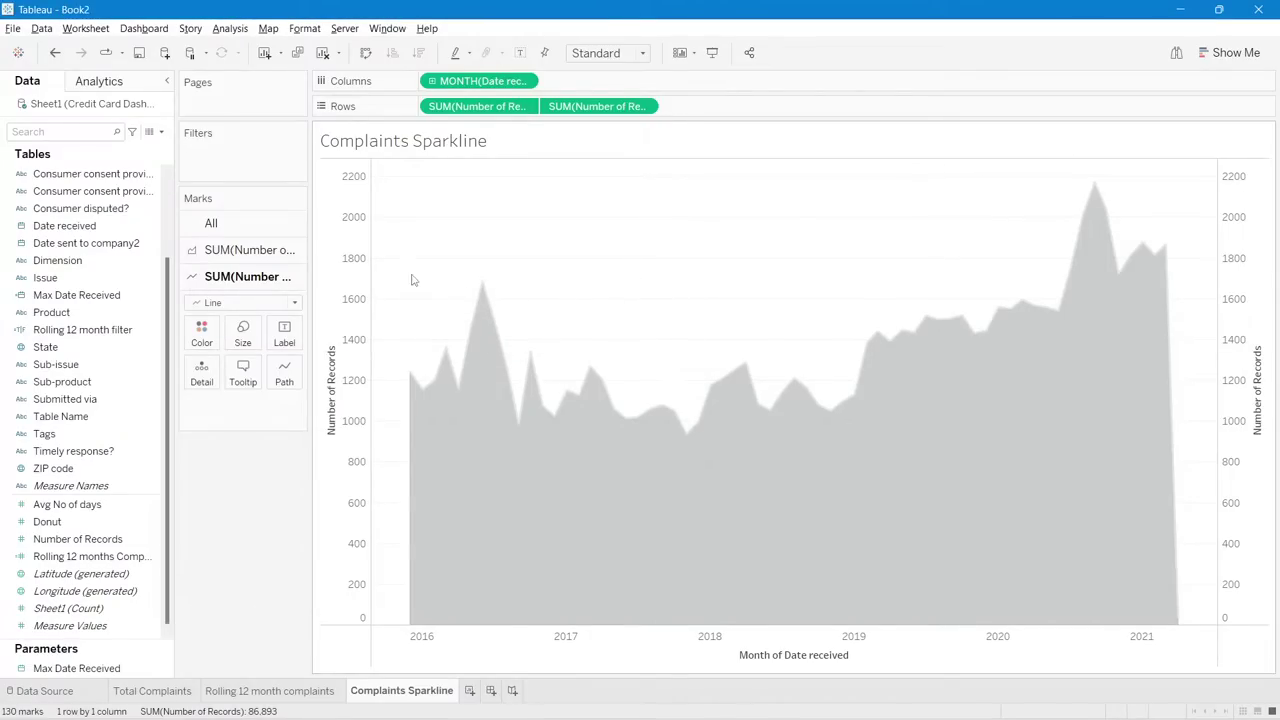
- Hide the headers of the Number of Records axes and the Month of Date received axis
{"action": "left_click", "coordinate": [367, 255]}
{"action": "right_click", "coordinate": [367, 255]}
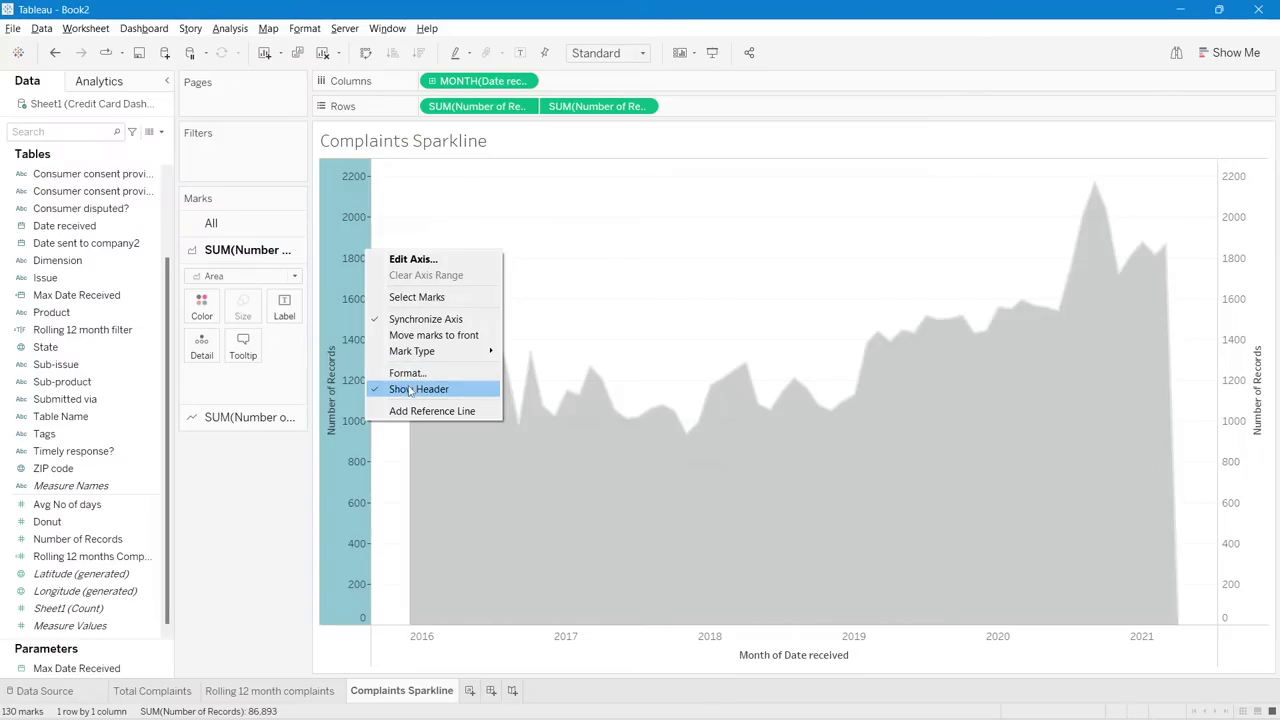
{"action": "left_click", "coordinate": [400, 389]}
{"action": "left_click", "coordinate": [697, 639]}
{"action": "right_click", "coordinate": [697, 639]}
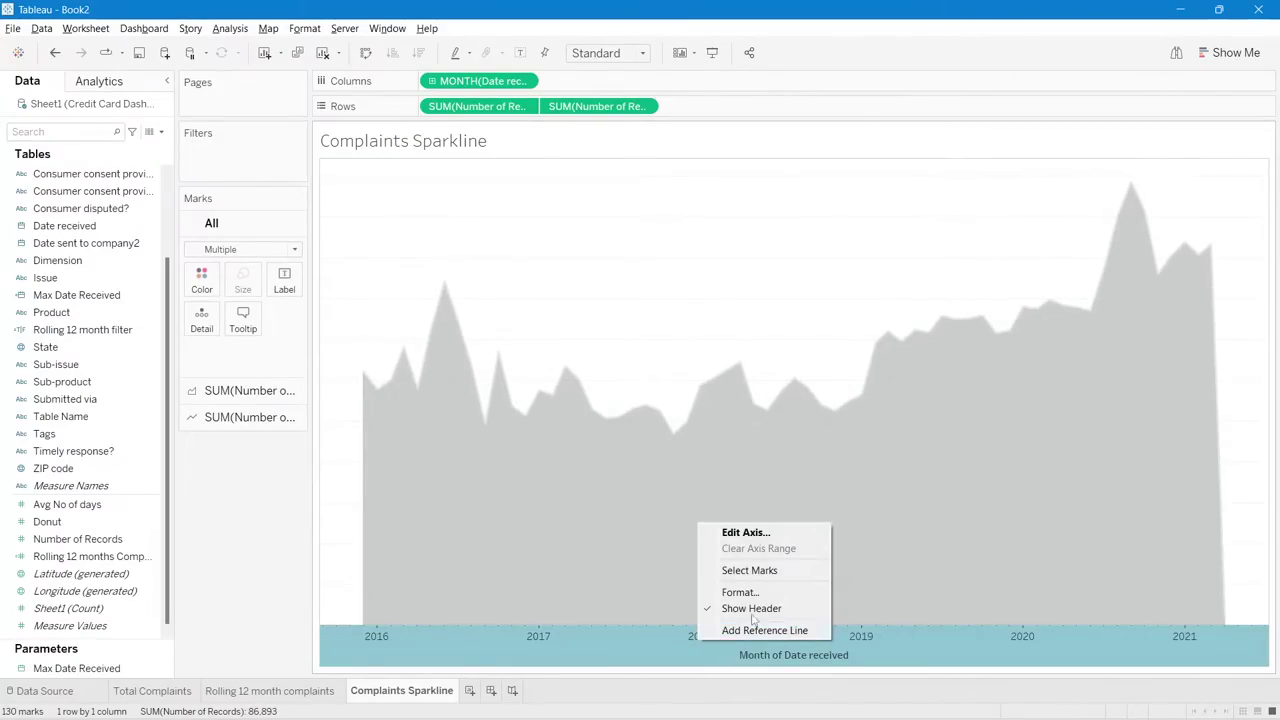
{"action": "left_click", "coordinate": [745, 605]}
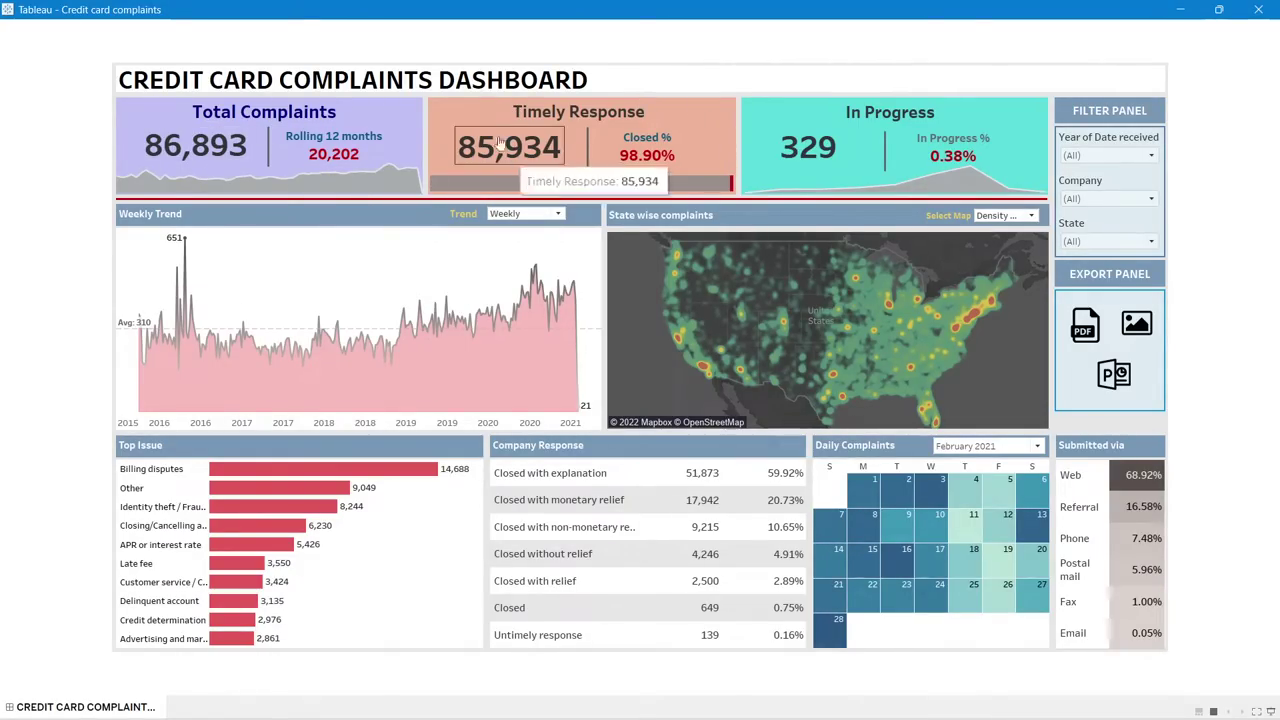
- Check the finished reference dashboard, return to the Book2 workbook, and add a new worksheet named Timely response
{"action": "key", "text": "alt+Tab"}
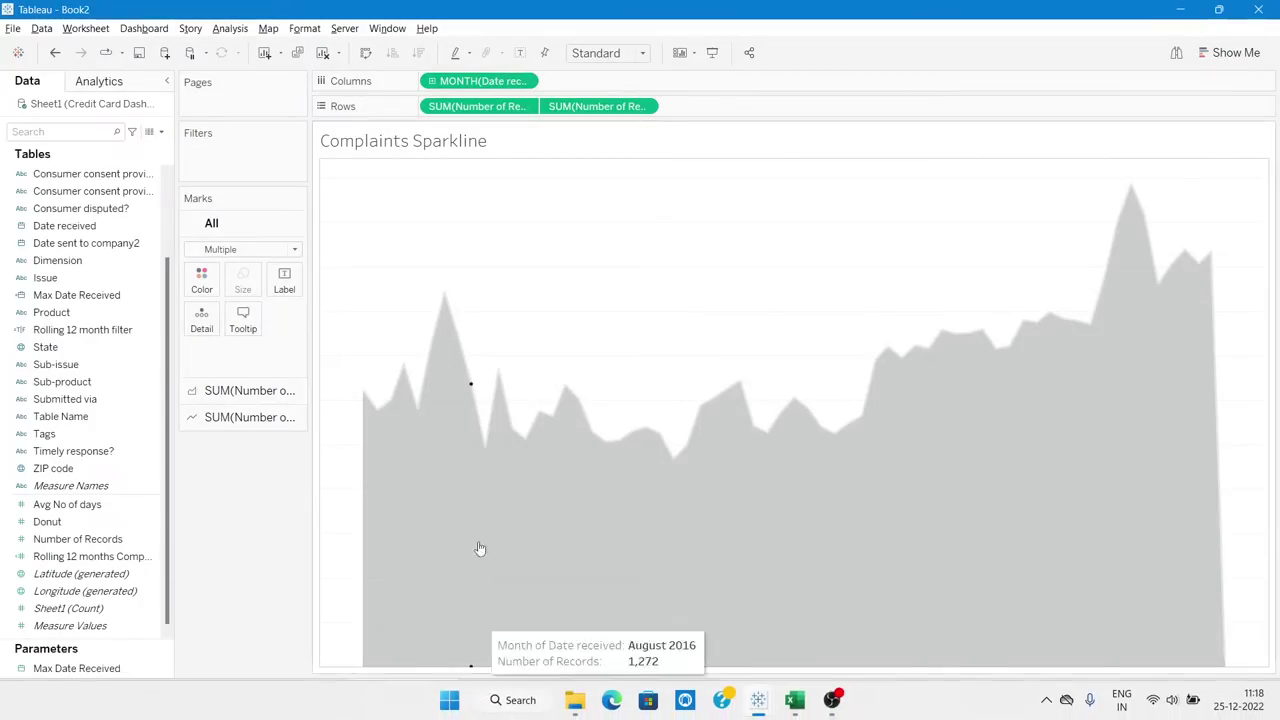
{"action": "key", "text": "alt+Tab"}
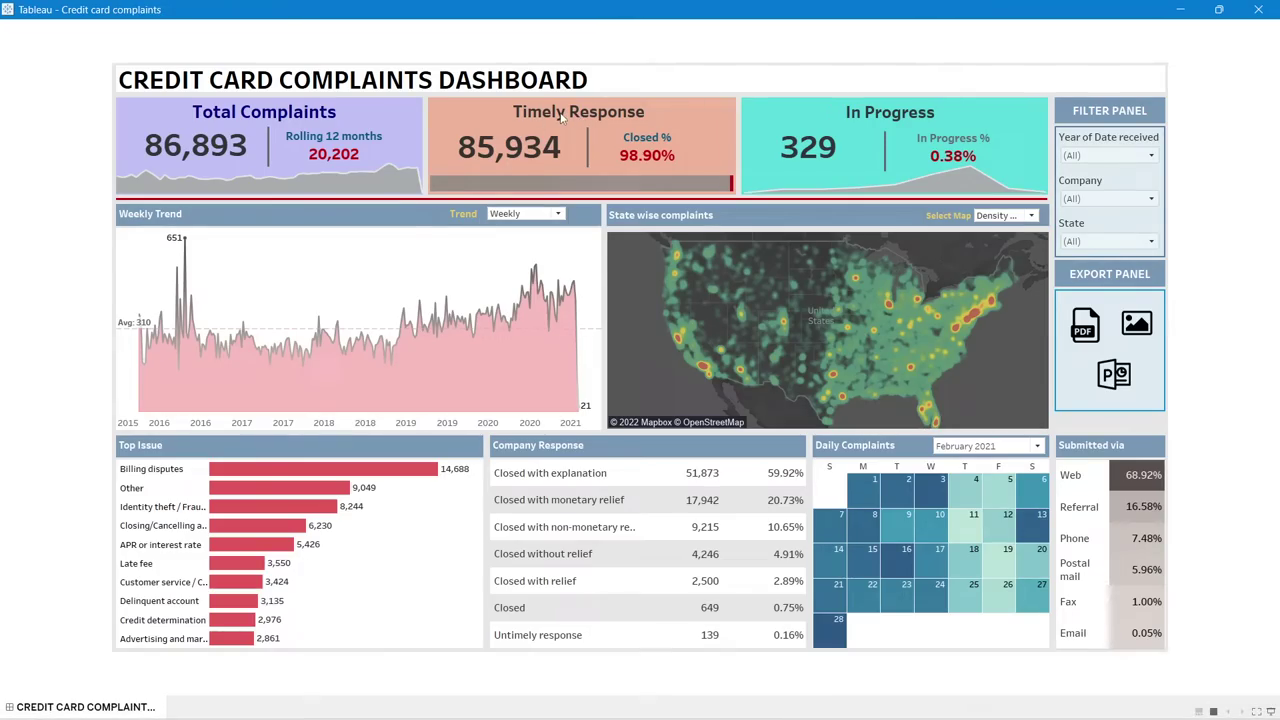
{"action": "key", "text": "alt+Tab"}
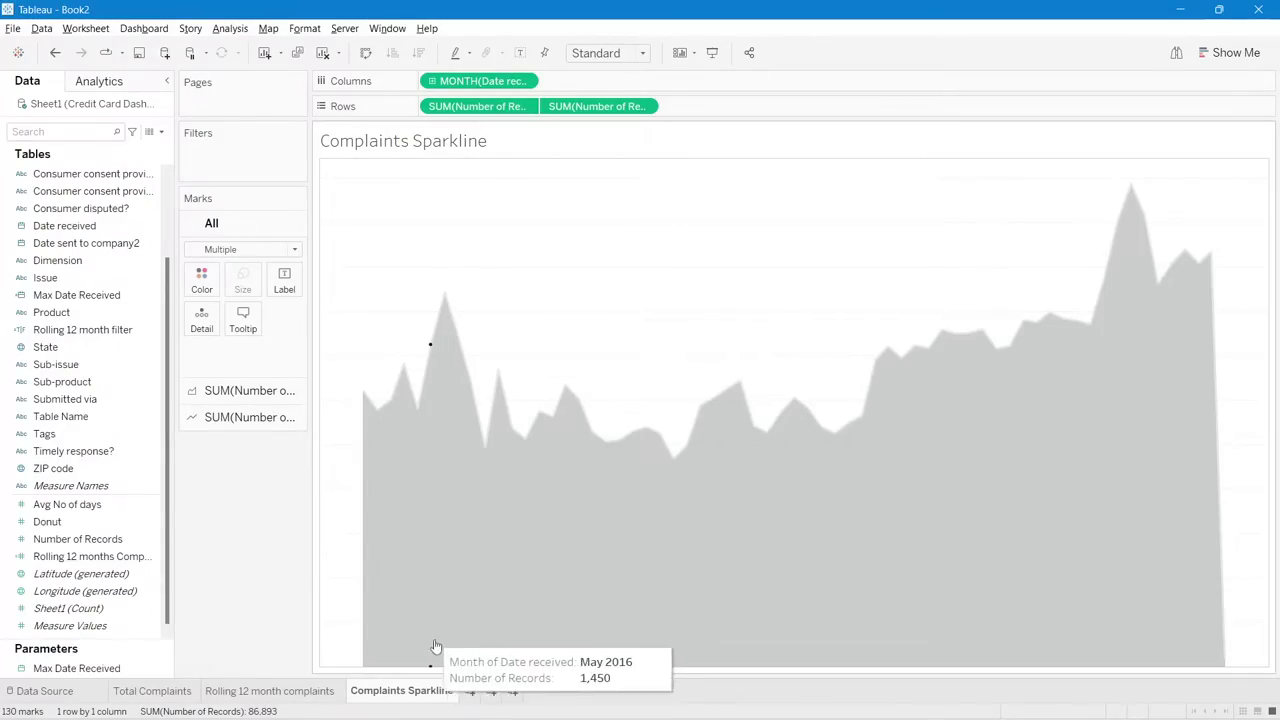
{"action": "left_click", "coordinate": [468, 691]}
{"action": "double_click", "coordinate": [467, 694]}
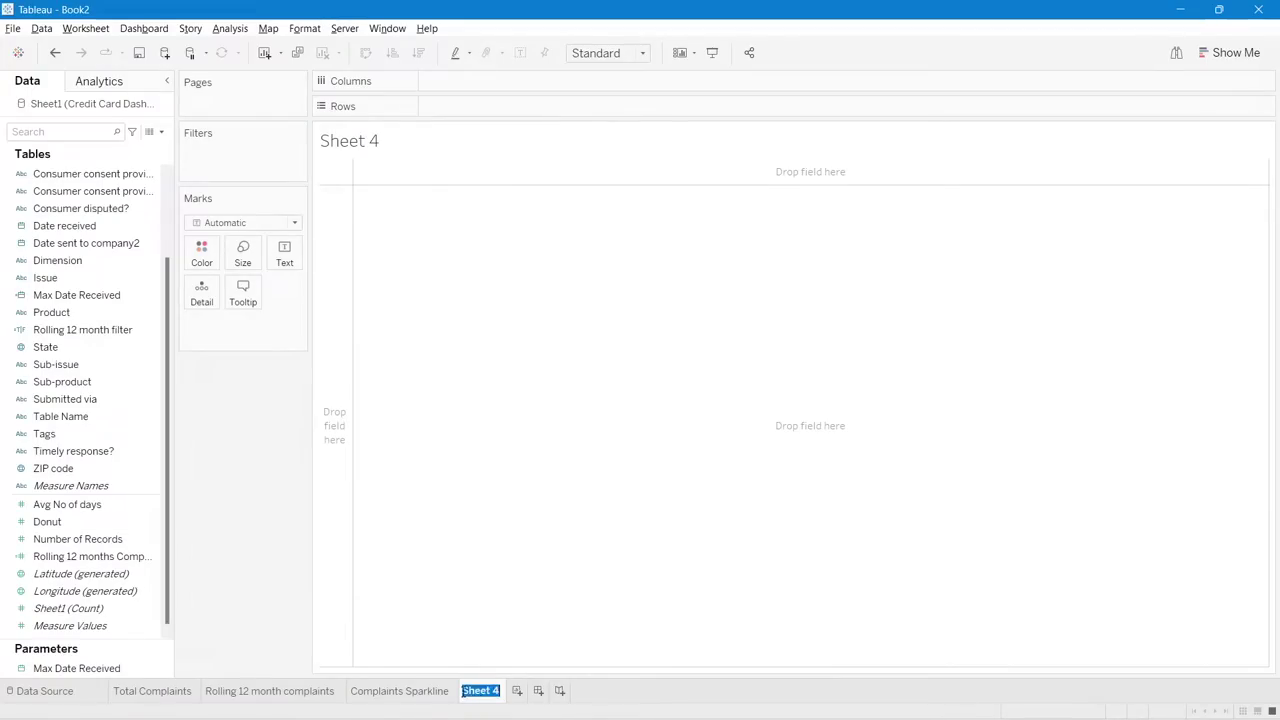
{"action": "type", "text": "To"}
{"action": "type", "text": "mely response"}
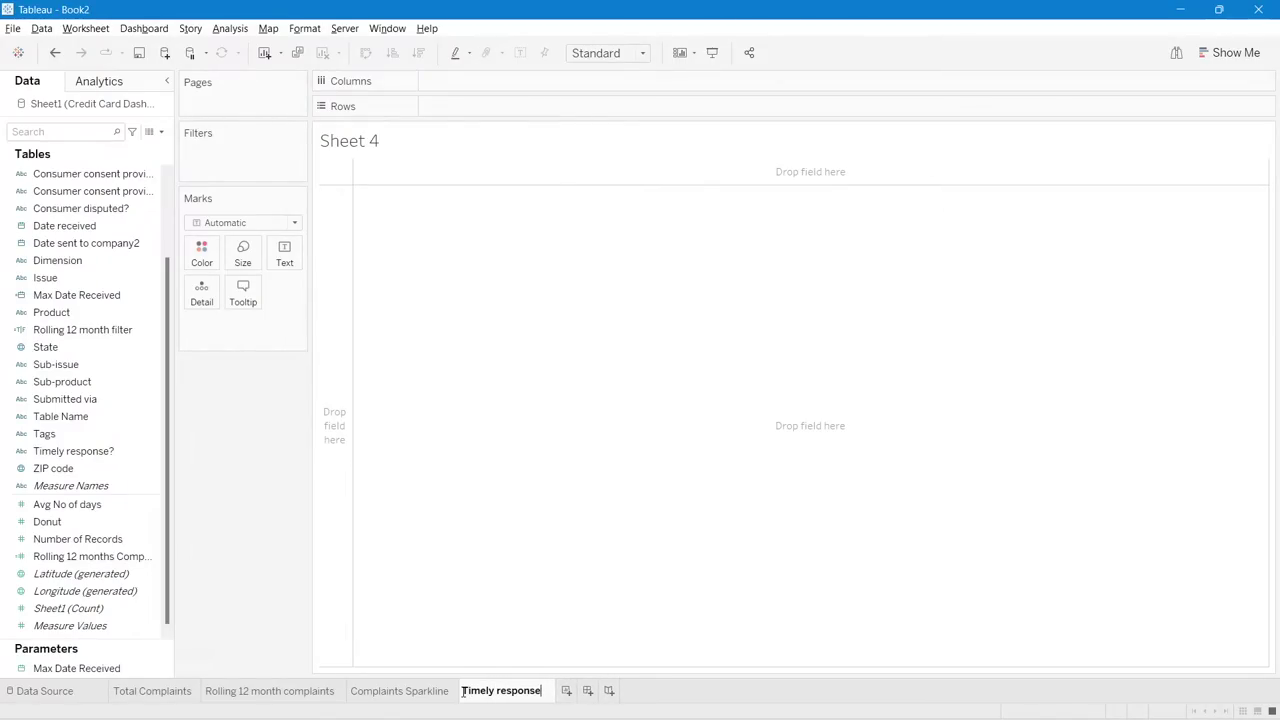
{"action": "key", "text": "Return"}
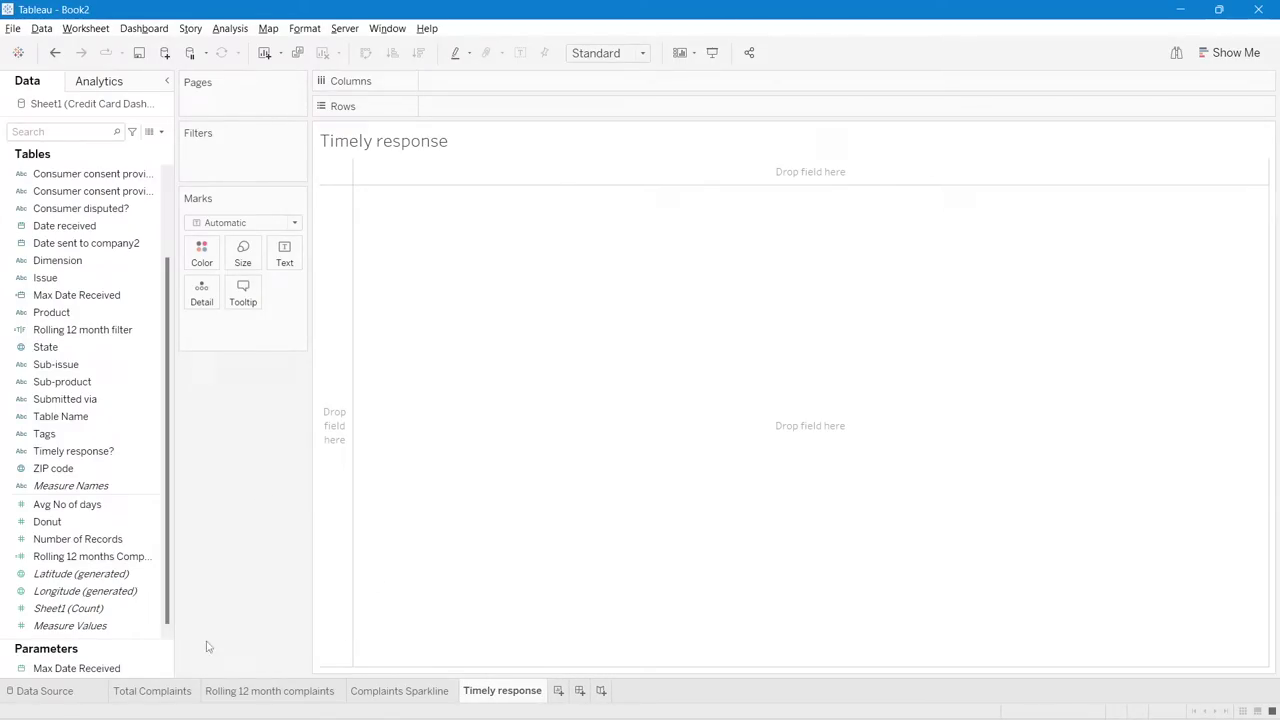
- Examine the Yes and No values of the Timely response? column in the data source grid
{"action": "left_click", "coordinate": [77, 697]}
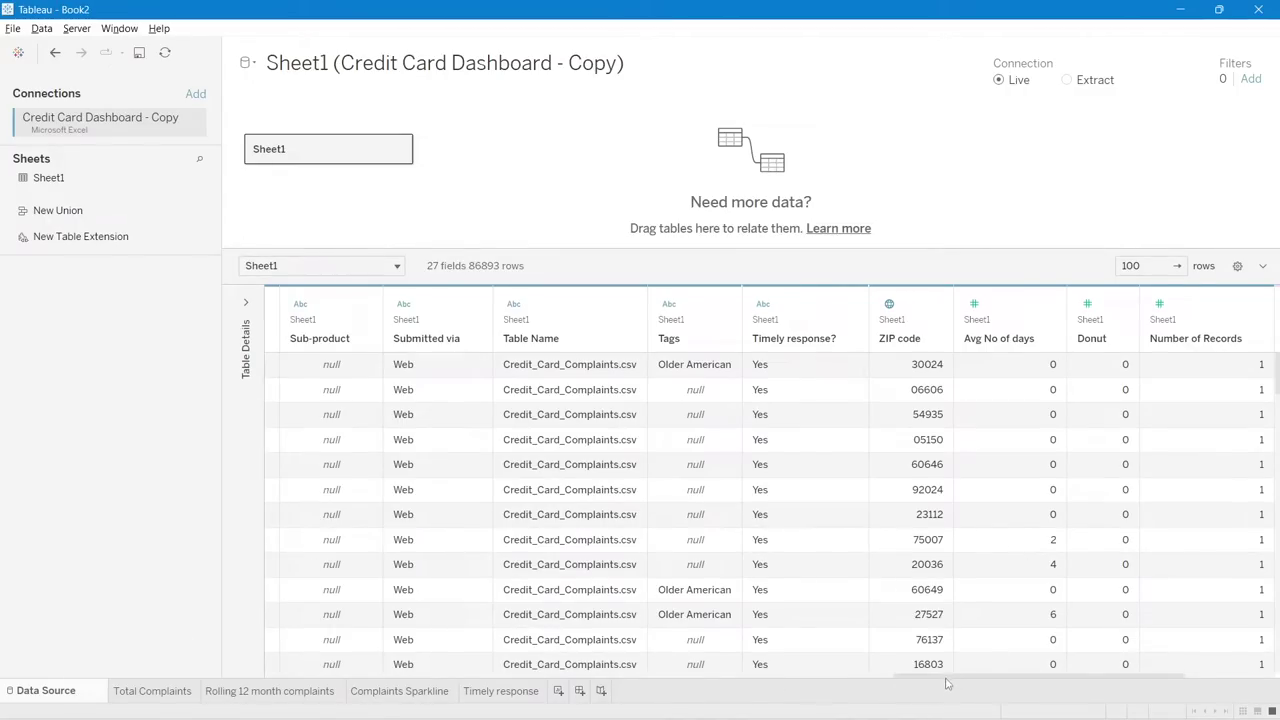
{"action": "left_click_drag", "start_coordinate": [945, 680], "coordinate": [748, 674]}
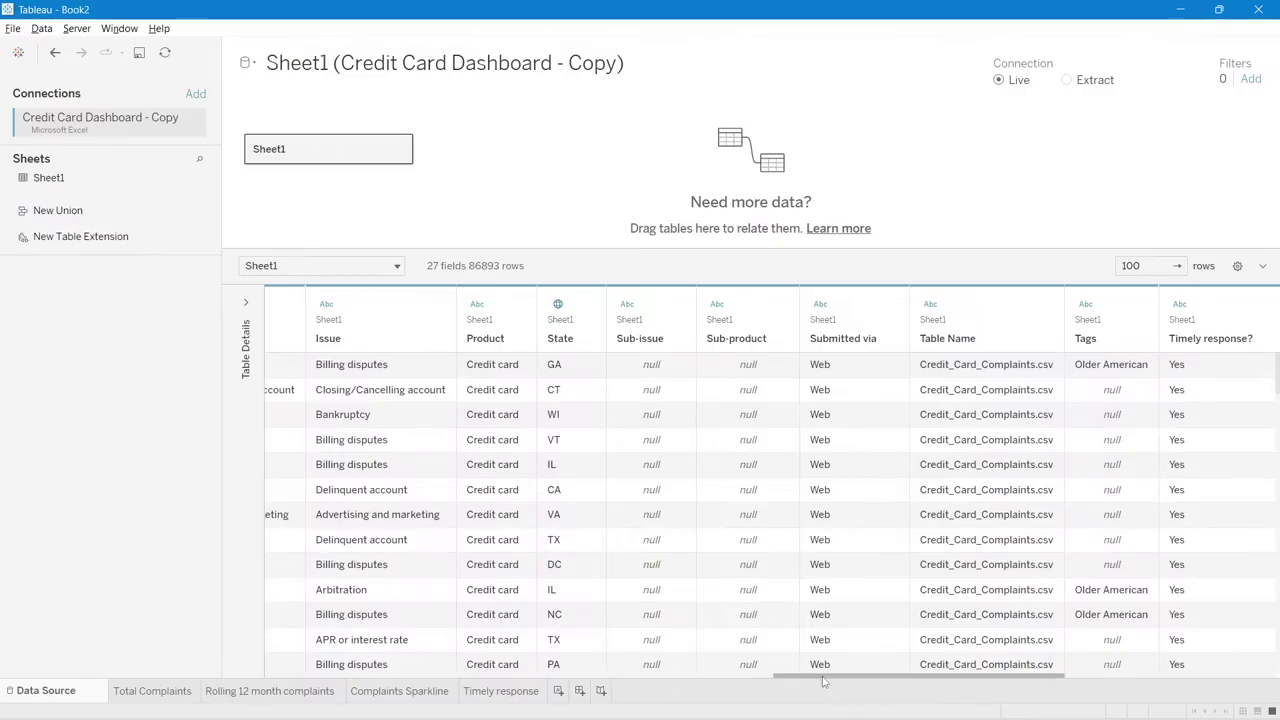
{"action": "left_click_drag", "start_coordinate": [825, 680], "coordinate": [916, 679]}
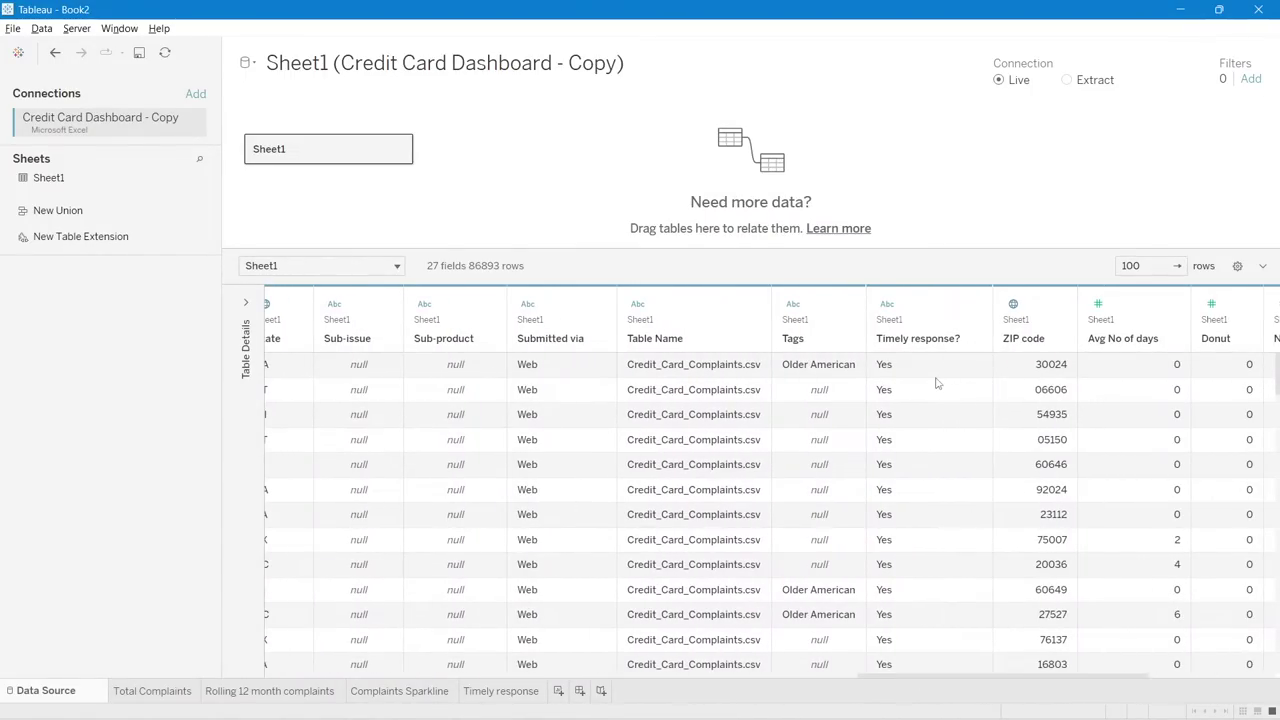
{"action": "scroll", "coordinate": [930, 360], "scroll_direction": "down", "scroll_amount": 1}
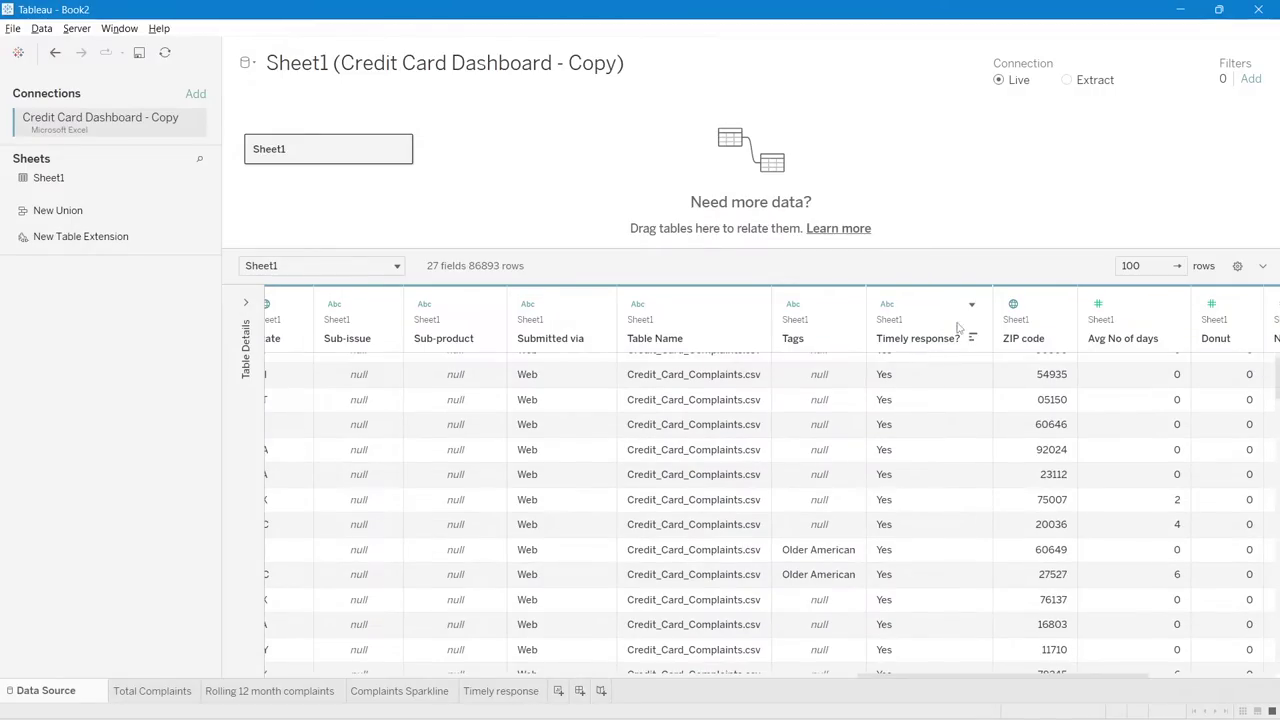
{"action": "left_click", "coordinate": [971, 306]}
{"action": "left_click", "coordinate": [923, 320]}
{"action": "left_click", "coordinate": [908, 426]}
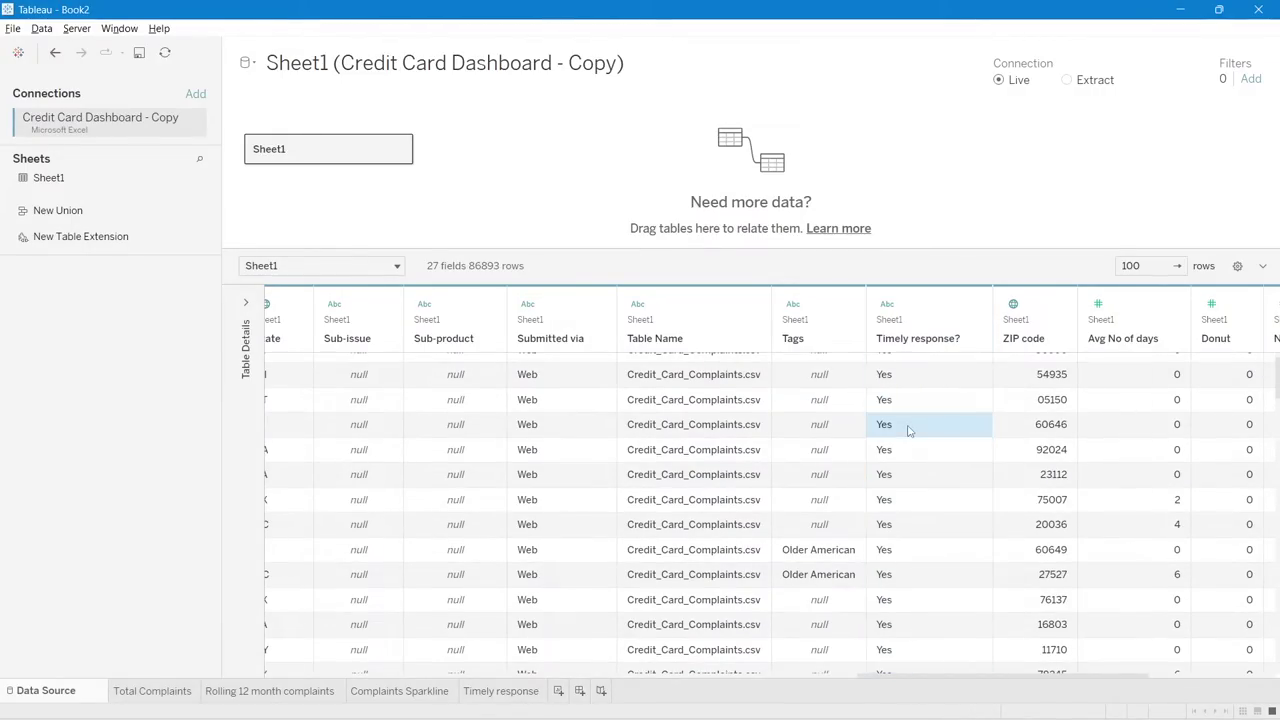
{"action": "scroll", "coordinate": [899, 489], "scroll_direction": "down", "scroll_amount": 1}
{"action": "scroll", "coordinate": [901, 540], "scroll_direction": "down", "scroll_amount": 1}
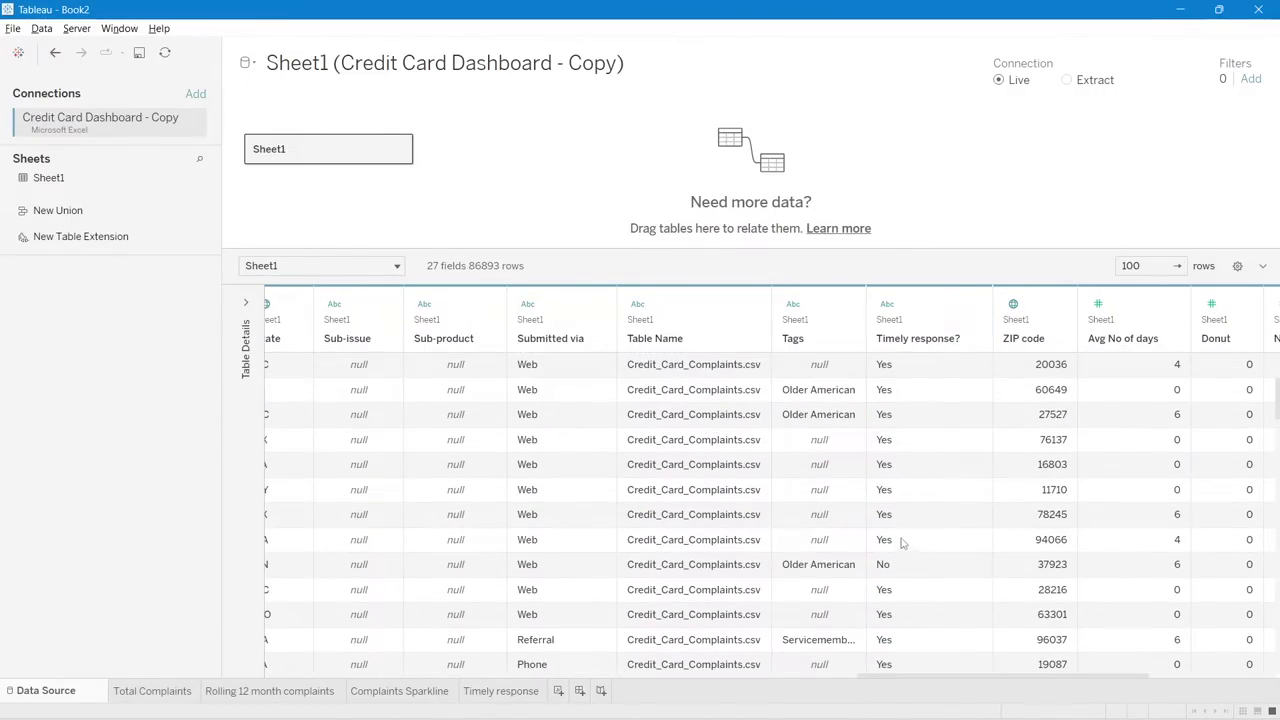
{"action": "left_click", "coordinate": [884, 472]}
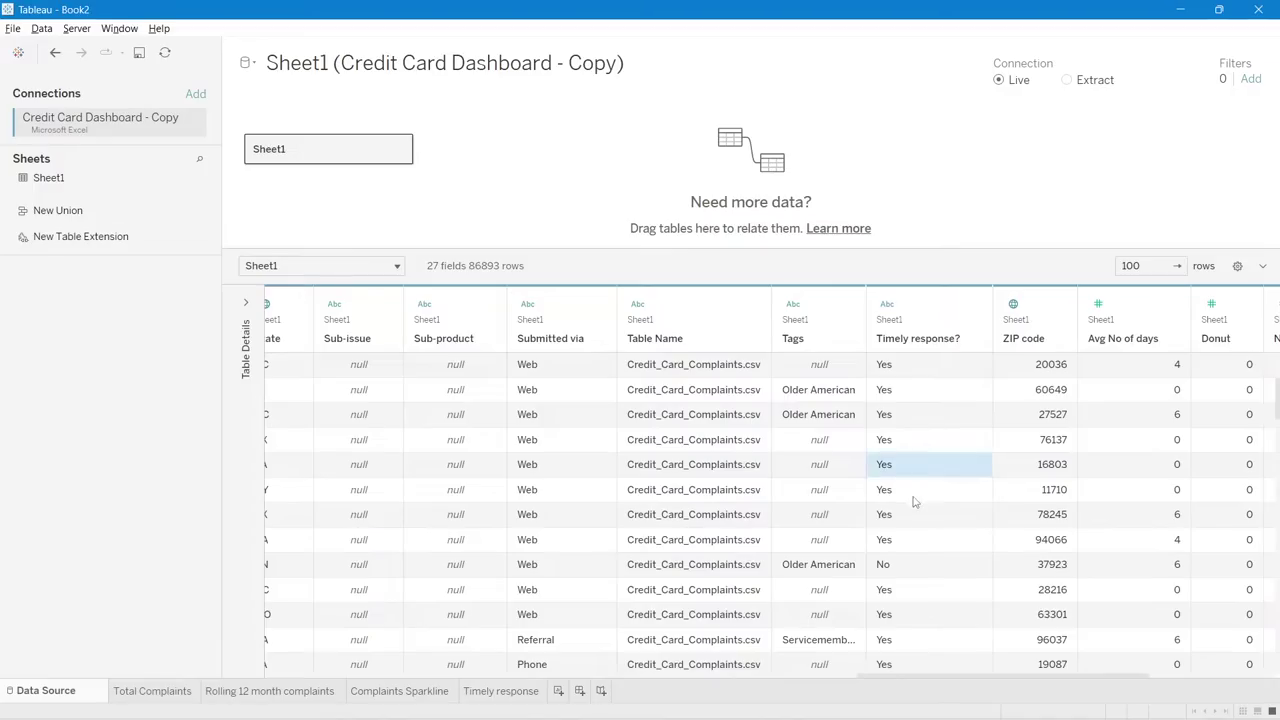
{"action": "left_click", "coordinate": [910, 497]}
{"action": "left_click", "coordinate": [903, 517]}
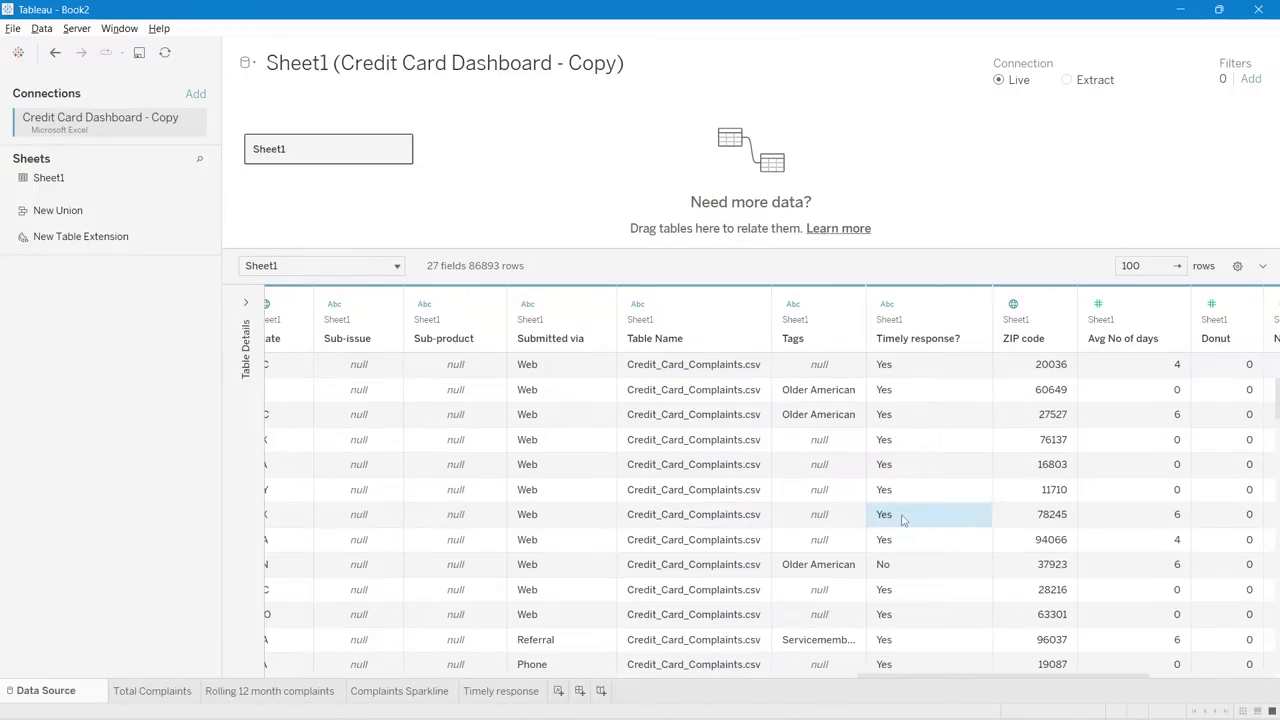
{"action": "left_click", "coordinate": [904, 566]}
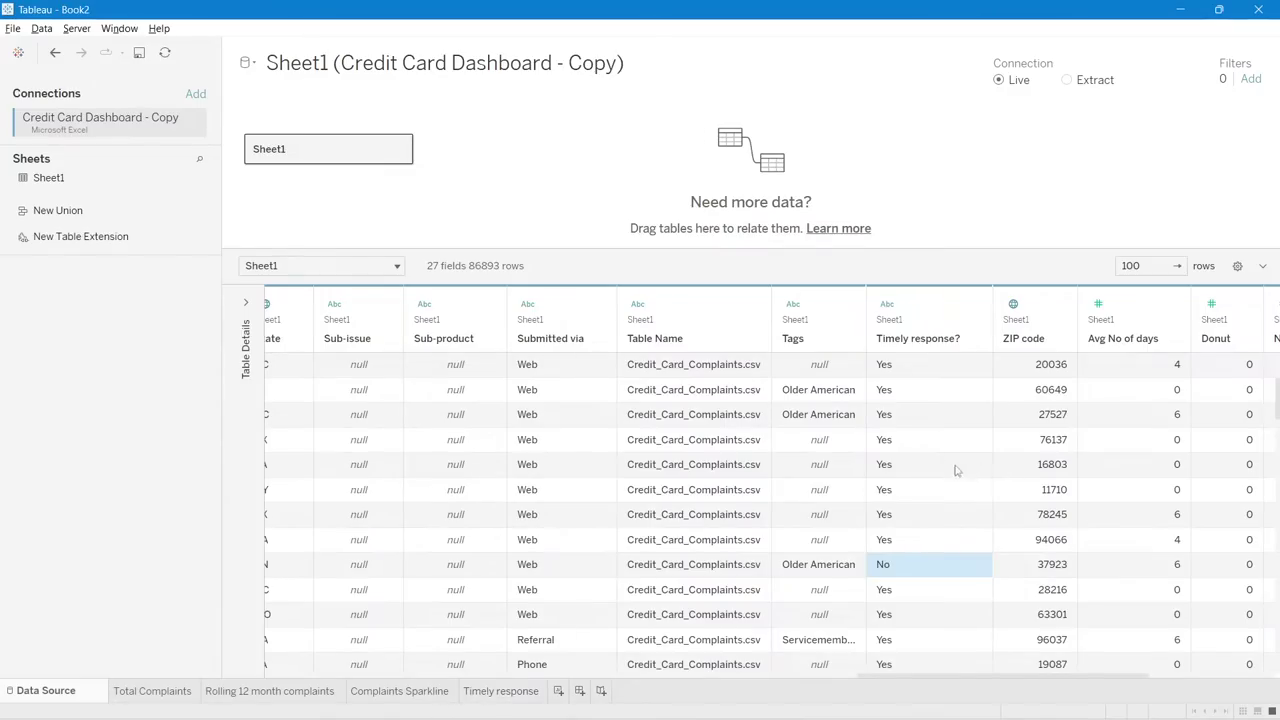
{"action": "left_click", "coordinate": [918, 396]}
{"action": "left_click", "coordinate": [903, 372]}
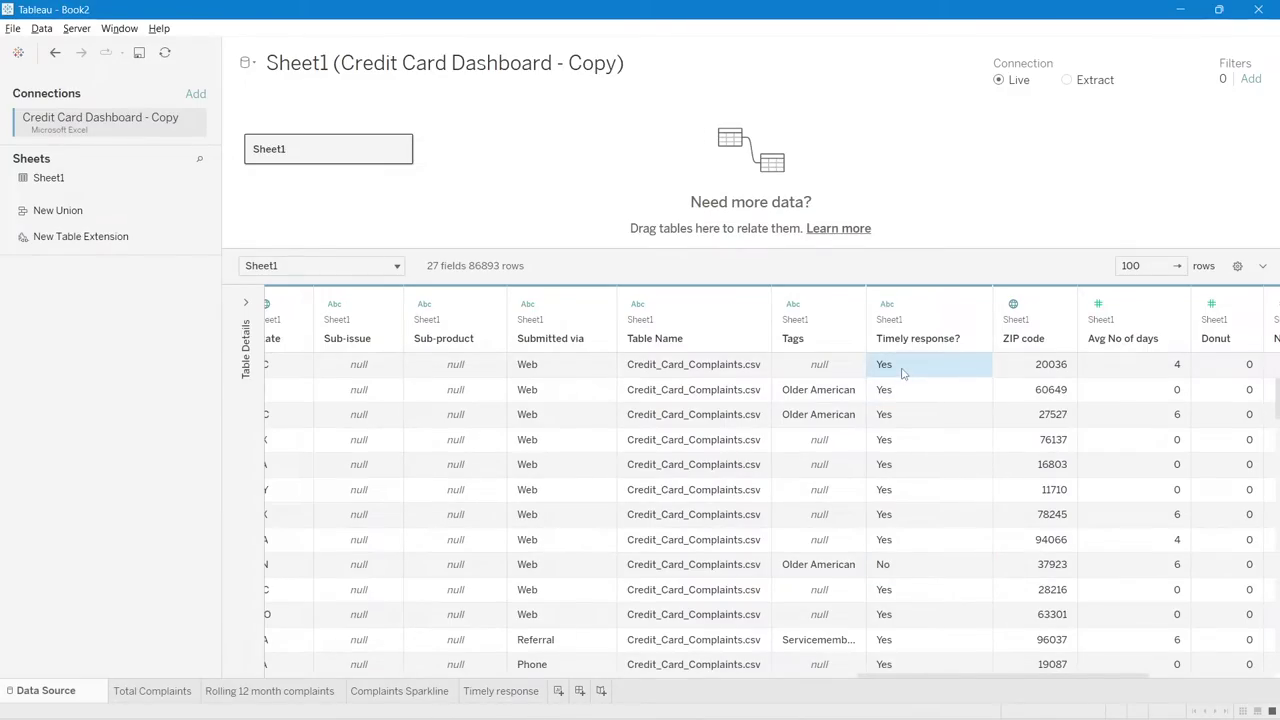
{"action": "left_click", "coordinate": [921, 567]}
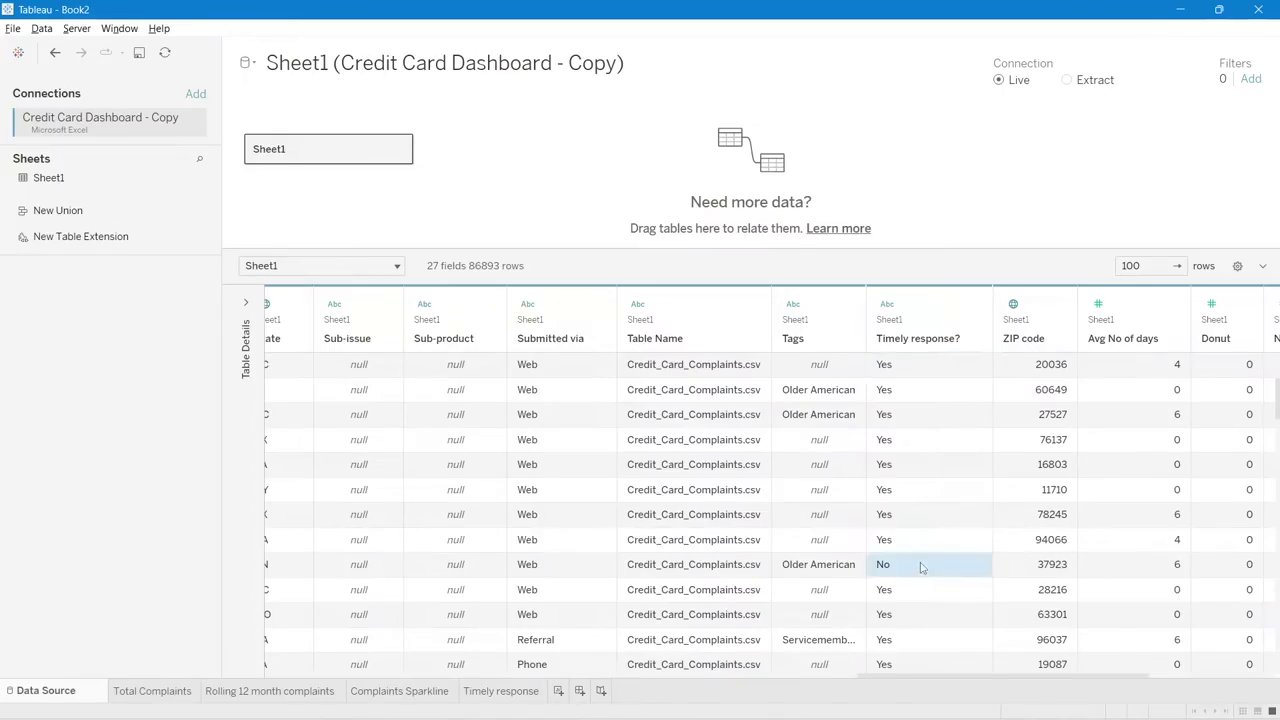
{"action": "left_click", "coordinate": [893, 375]}
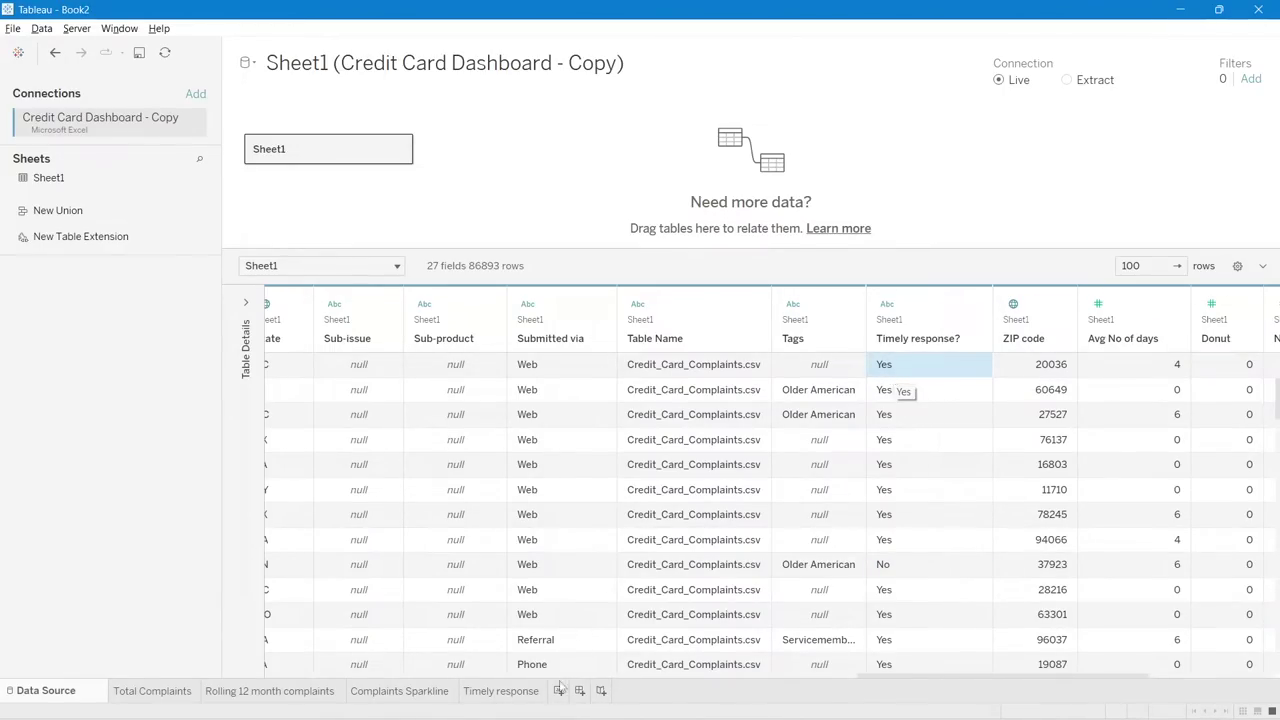
- Create a calculated field from the Timely response worksheet and name it Timely response
{"action": "left_click", "coordinate": [501, 691]}
{"action": "left_click", "coordinate": [160, 136]}
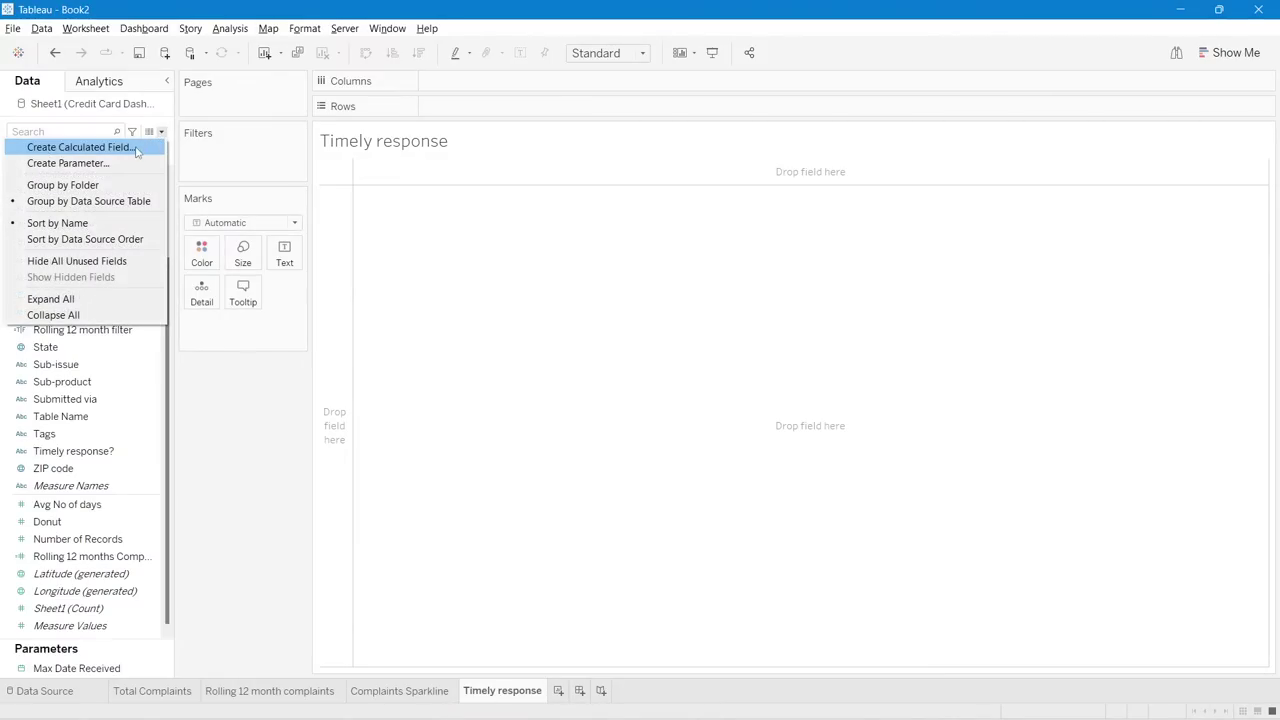
{"action": "left_click", "coordinate": [135, 147]}
{"action": "type", "text": "To"}
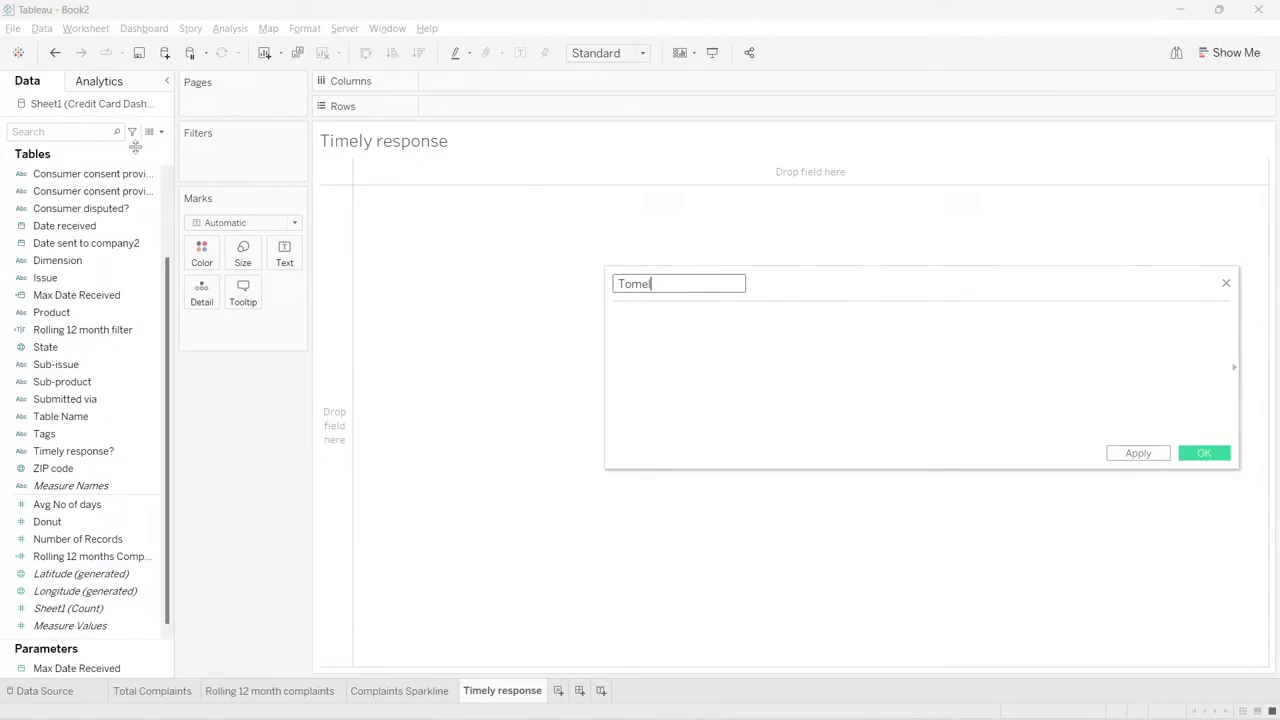
{"action": "type", "text": "mel"}
{"action": "key", "text": "BackSpace"}
{"action": "key", "text": "BackSpace"}
{"action": "key", "text": "BackSpace"}
{"action": "key", "text": "BackSpace"}
{"action": "type", "text": "imell response"}
{"action": "key", "text": "Tab"}
{"action": "left_click", "coordinate": [651, 288]}
{"action": "key", "text": "BackSpace"}
{"action": "type", "text": "y"}
- Begin the Timely response formula with the condition IF [Timely response?]='Yes'
{"action": "left_click", "coordinate": [658, 327]}
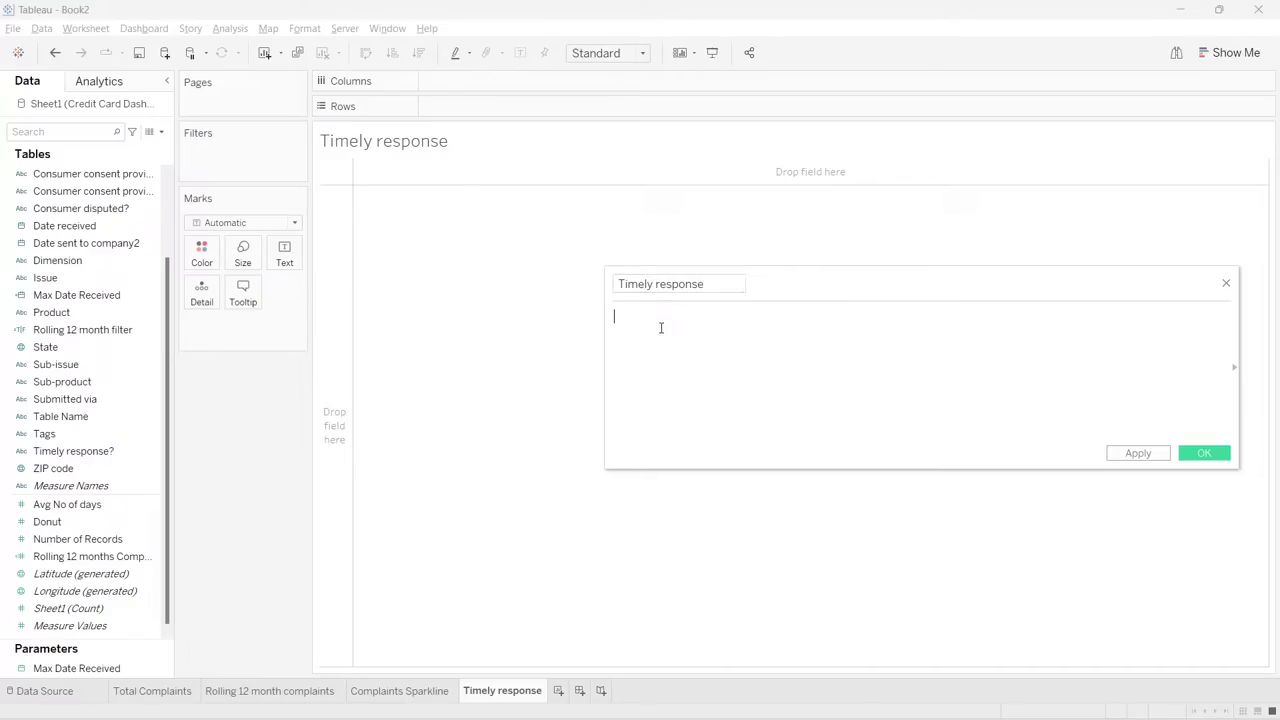
{"action": "type", "text": "in"}
{"action": "key", "text": "BackSpace"}
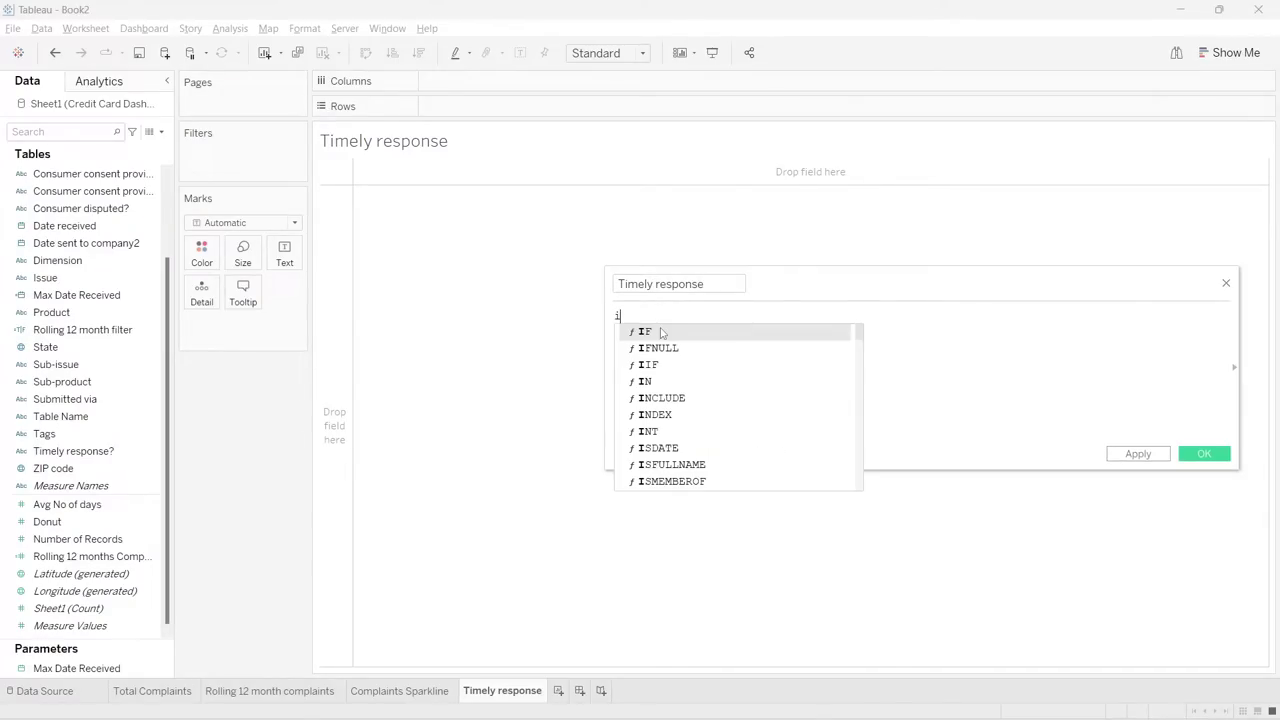
{"action": "type", "text": "f"}
{"action": "key", "text": "Return"}
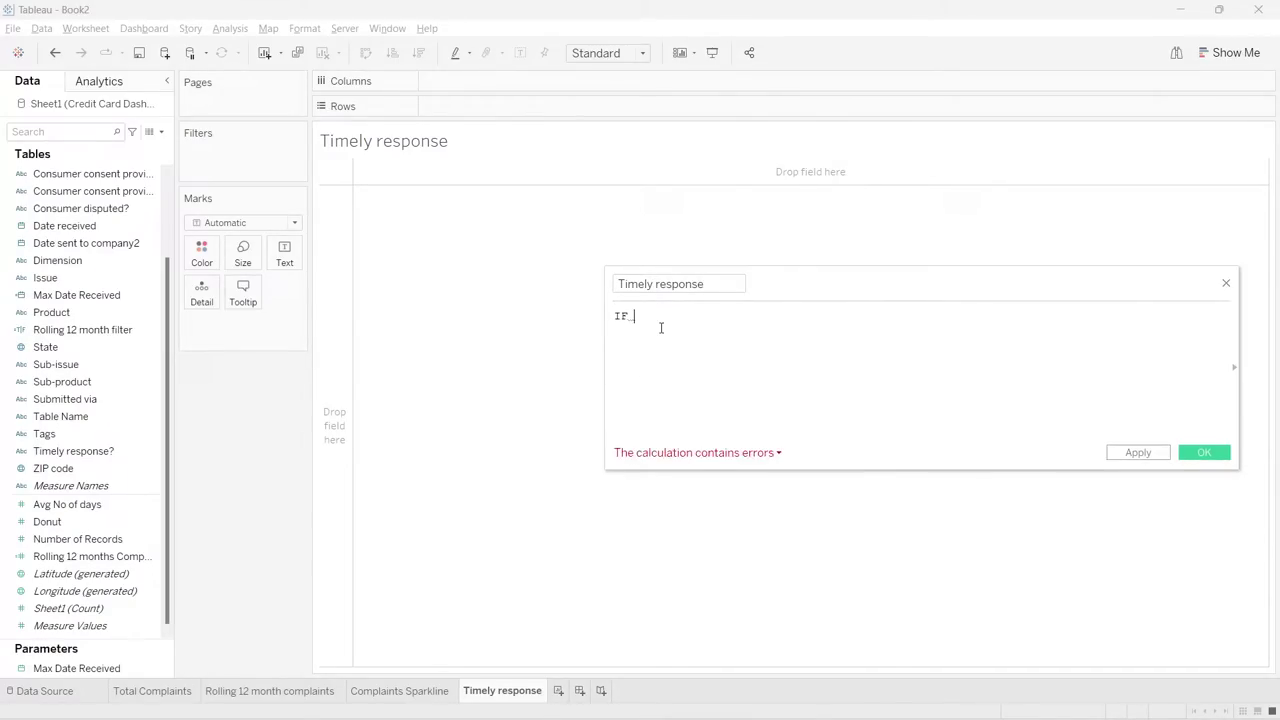
{"action": "type", "text": "tim"}
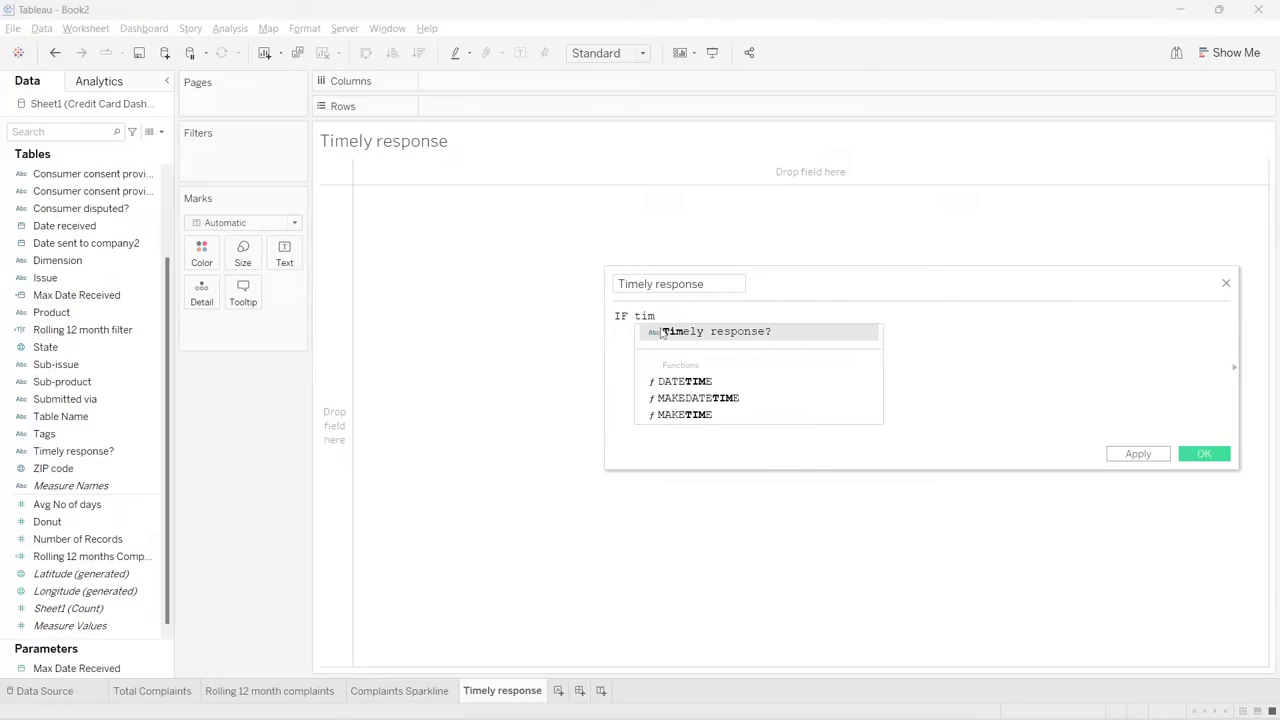
{"action": "left_click", "coordinate": [661, 332]}
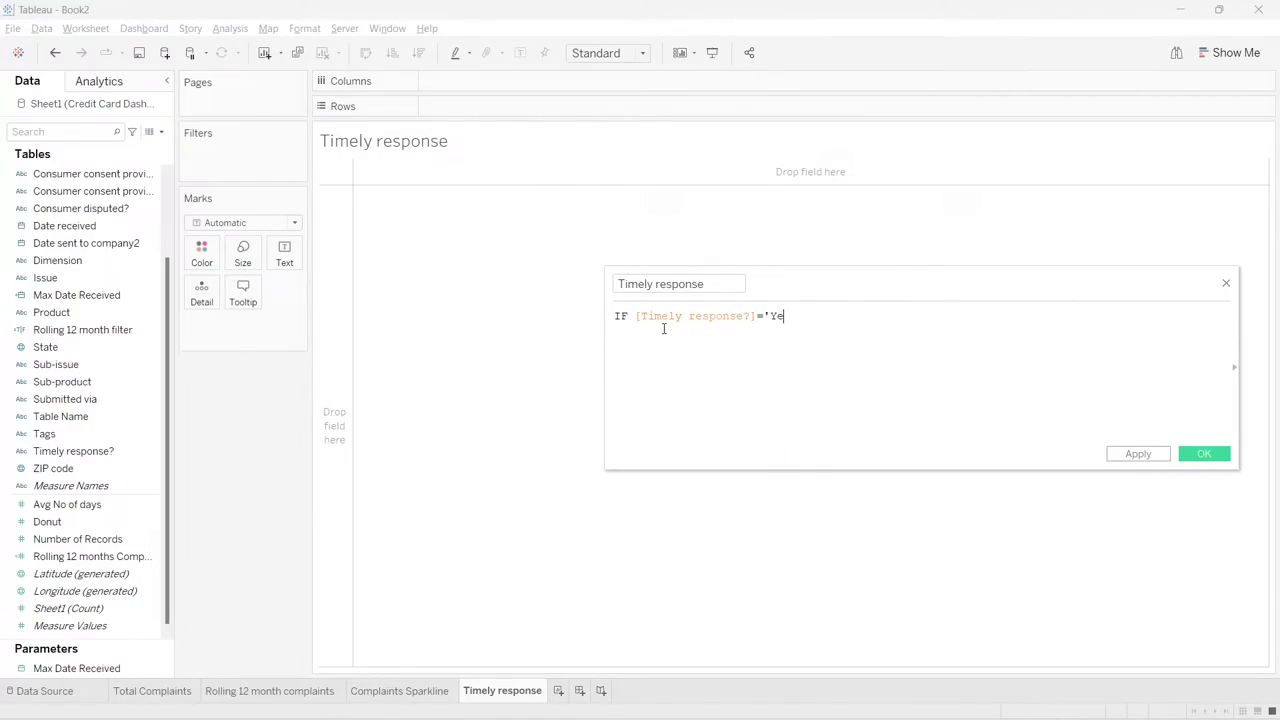
{"action": "type", "text": "='Yes'"}
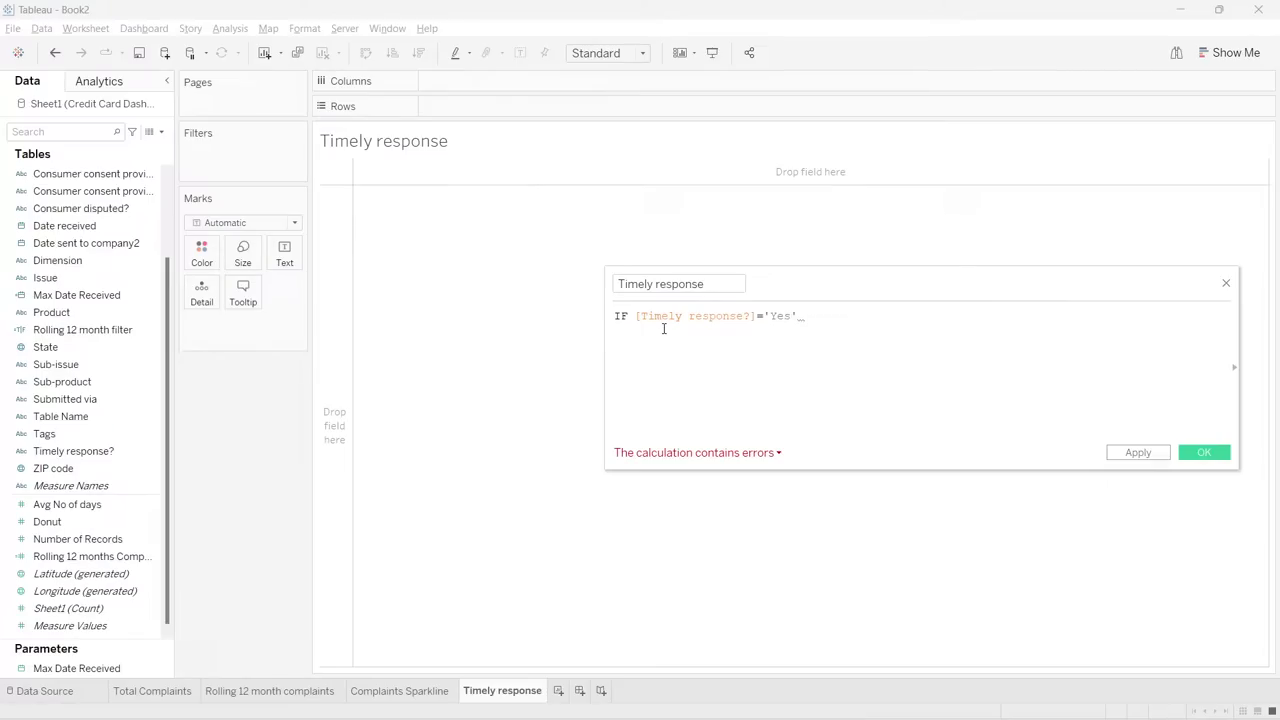
- Complete the Timely response formula with THEN 1 ELSE 0 END and save the calculated field
{"action": "type", "text": "t"}
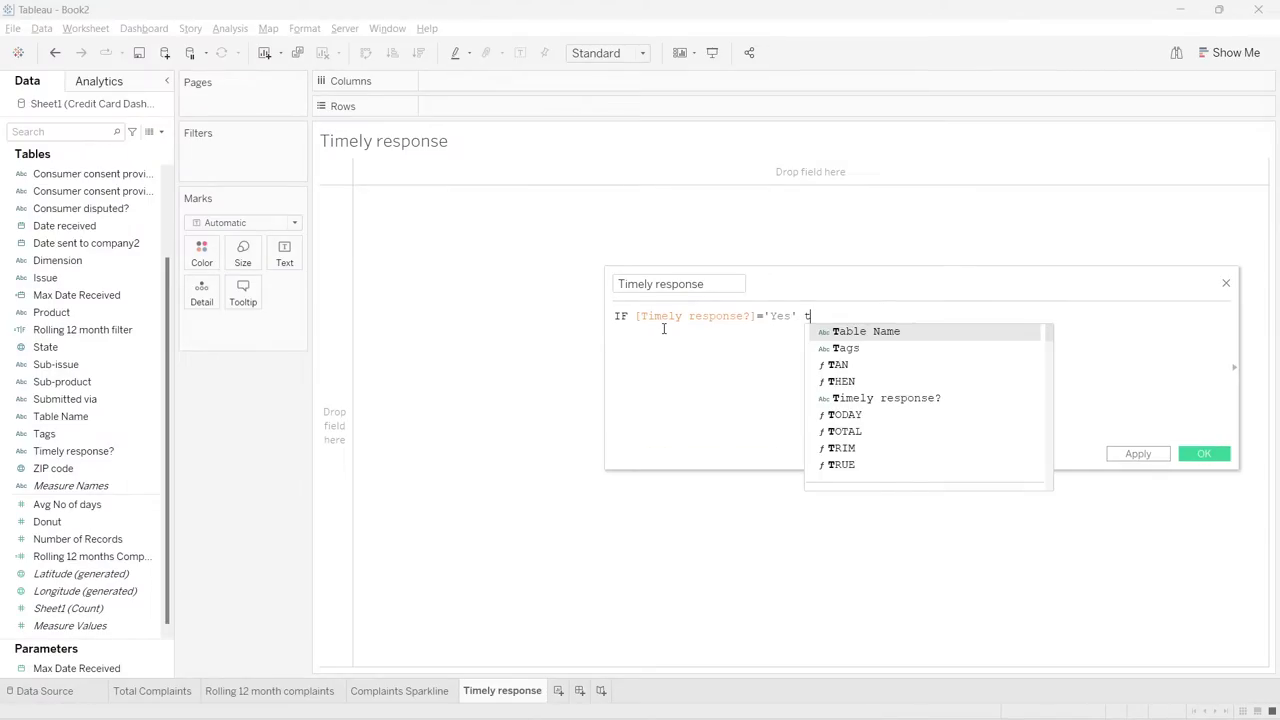
{"action": "type", "text": "hen"}
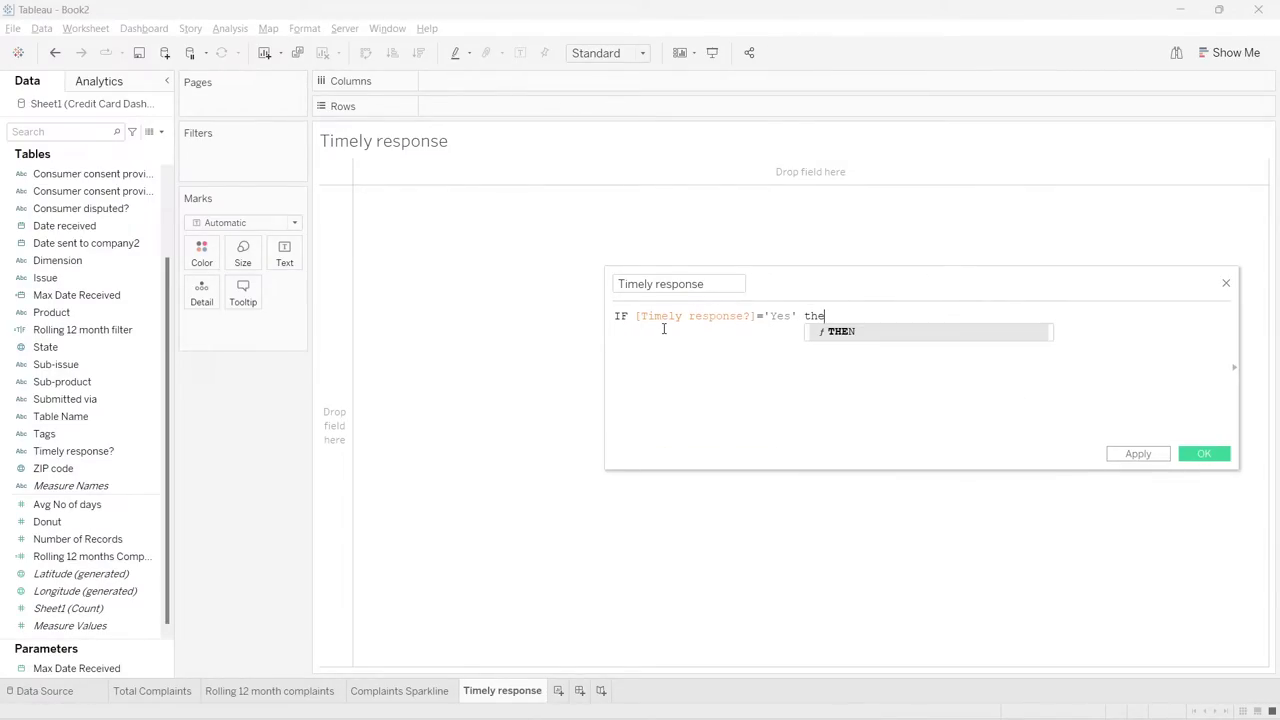
{"action": "key", "text": "Return"}
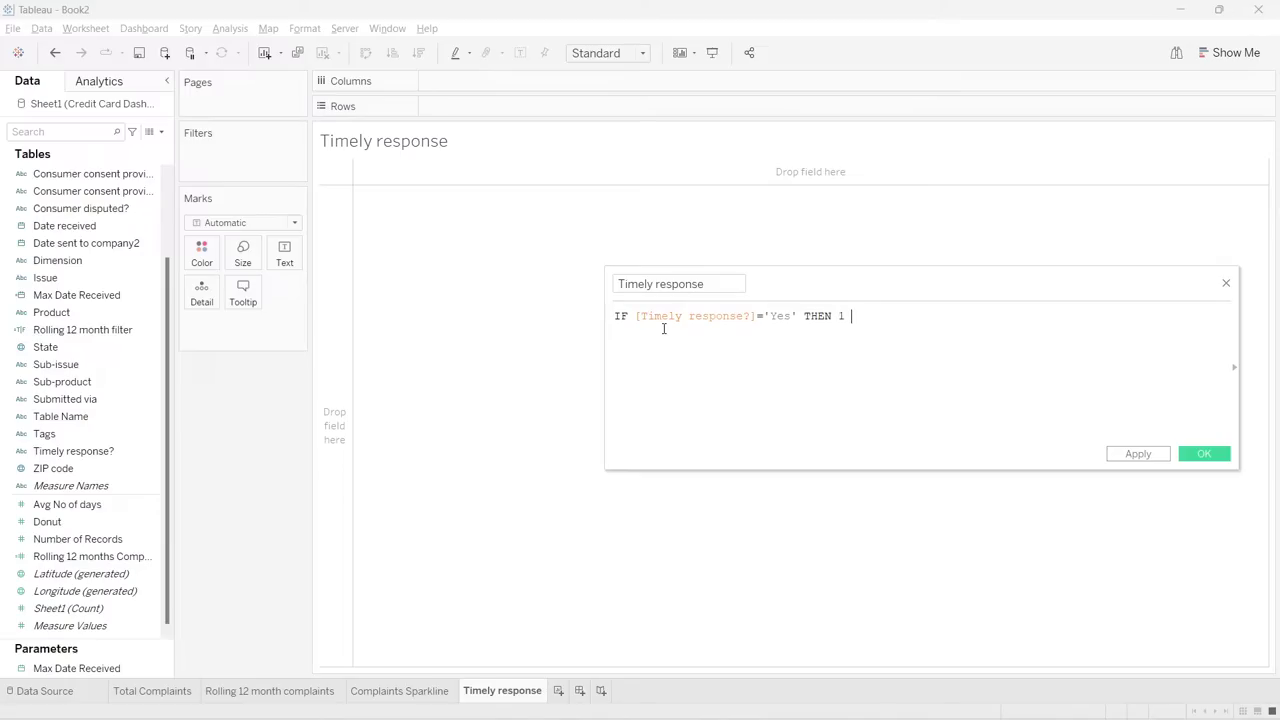
{"action": "type", "text": "1 els"}
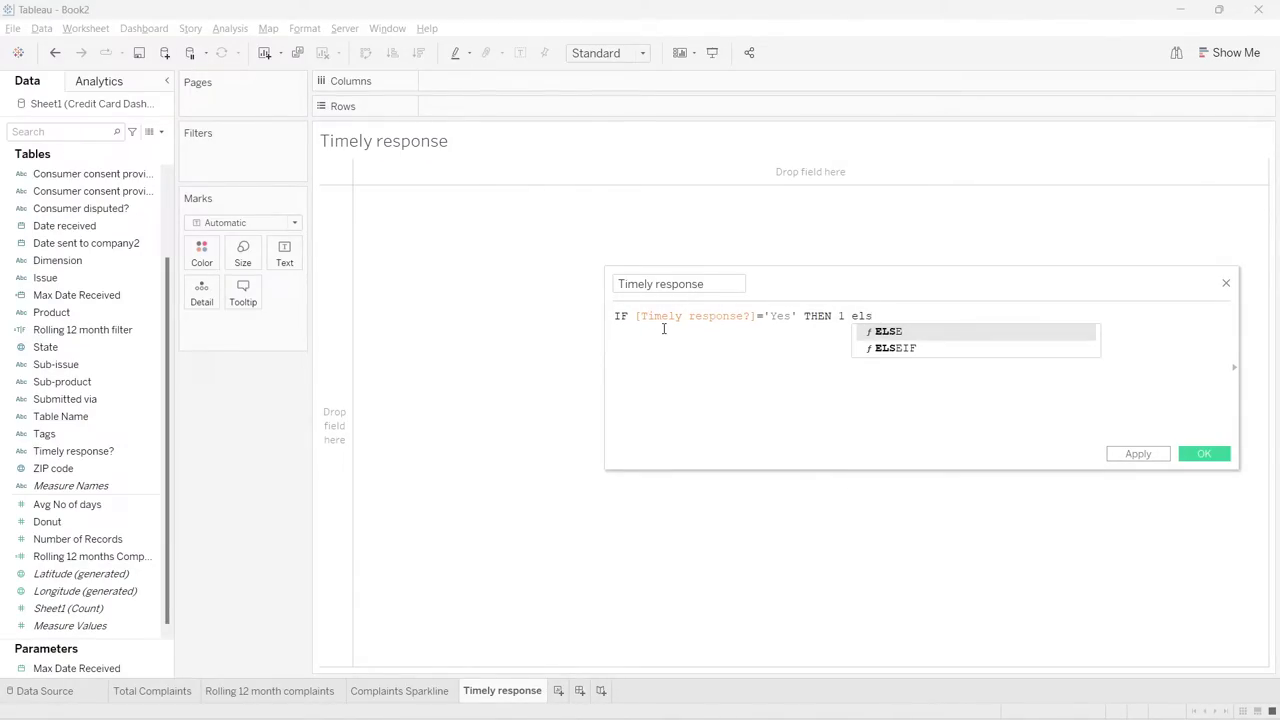
{"action": "key", "text": "Return"}
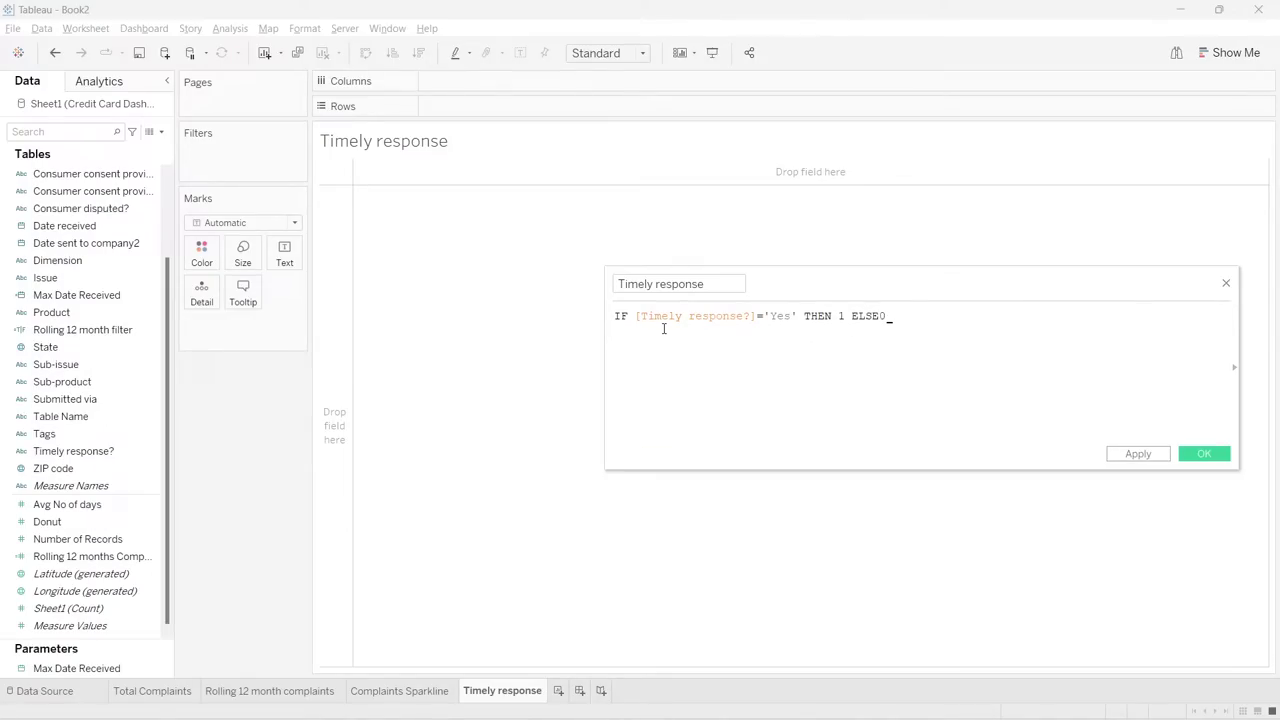
{"action": "type", "text": "0"}
{"action": "key", "text": "BackSpace"}
{"action": "type", "text": "en"}
{"action": "key", "text": "Return"}
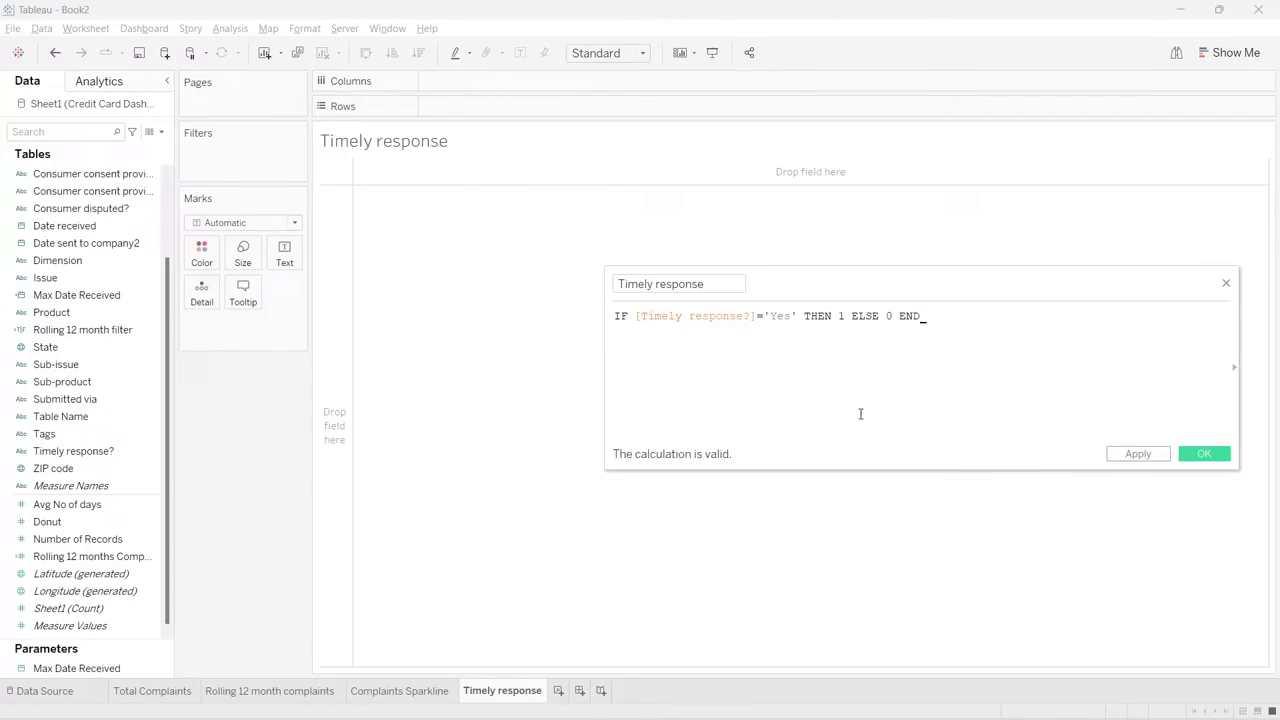
{"action": "left_click", "coordinate": [1196, 455]}
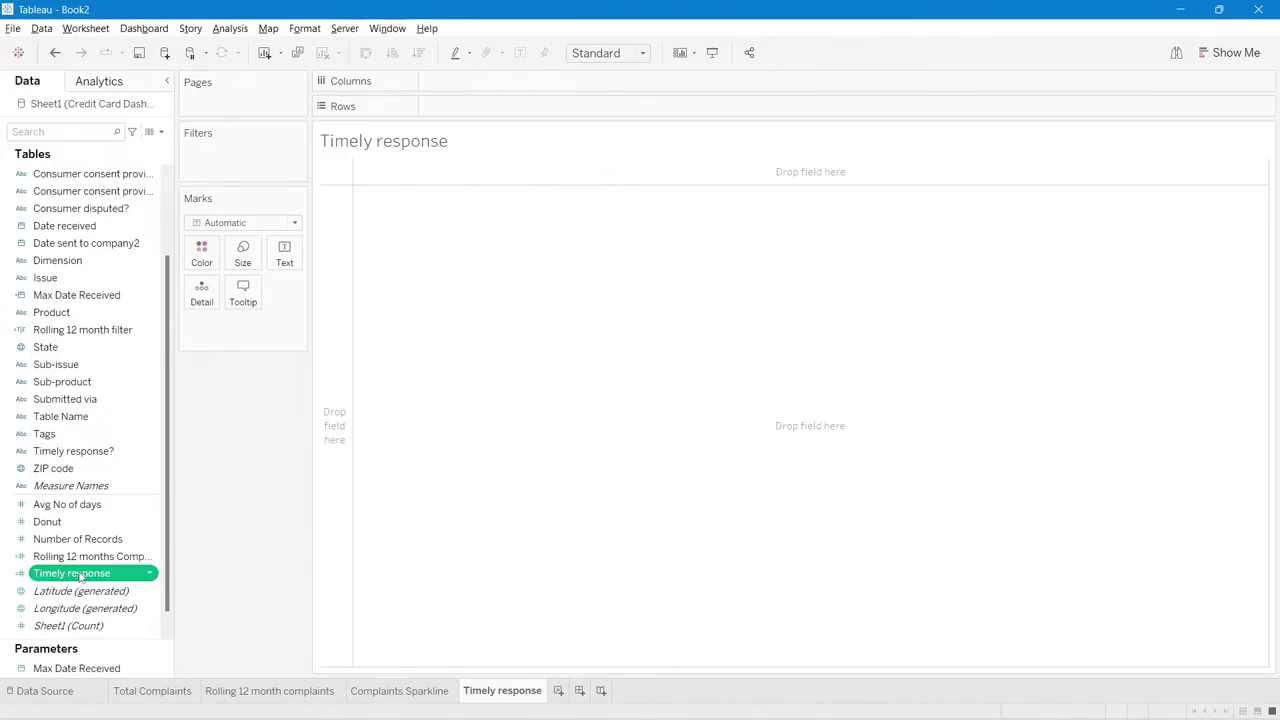
- Show the Timely response measure as the worksheet's text mark and format its label in Tableau Bold, size 26
{"action": "left_click_drag", "start_coordinate": [82, 575], "coordinate": [284, 254]}
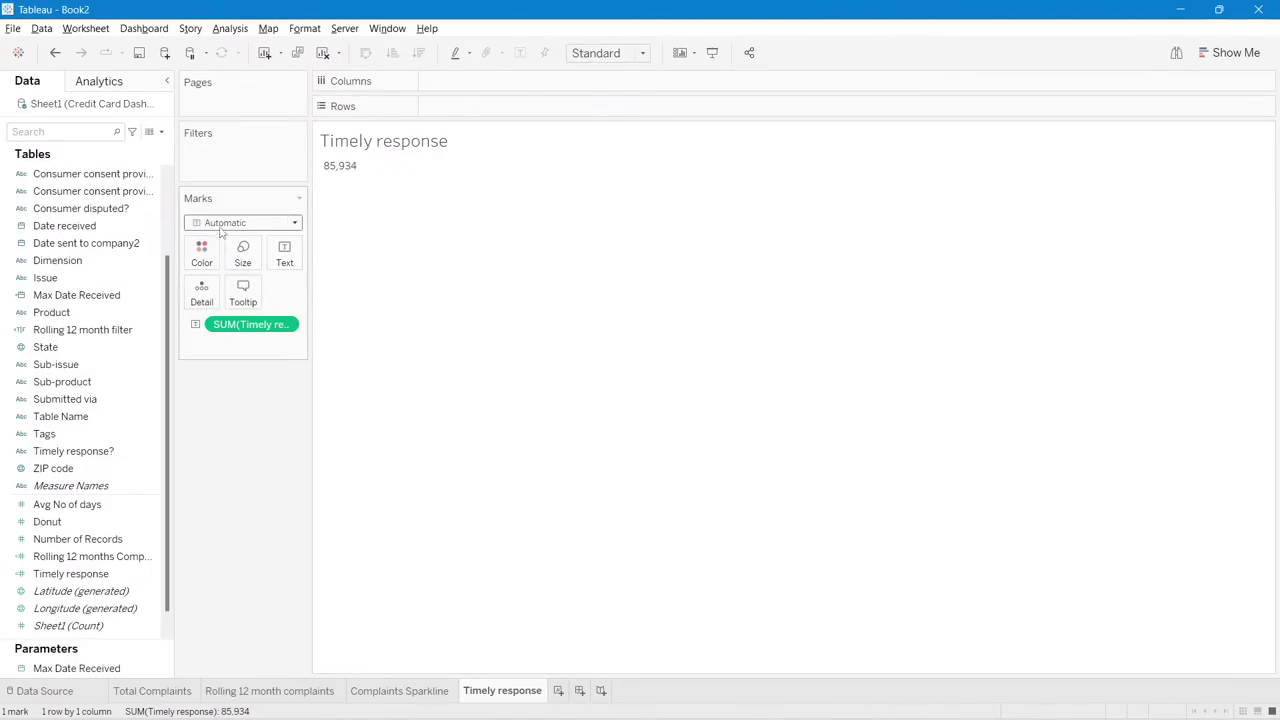
{"action": "left_click", "coordinate": [282, 268]}
{"action": "left_click", "coordinate": [400, 288]}
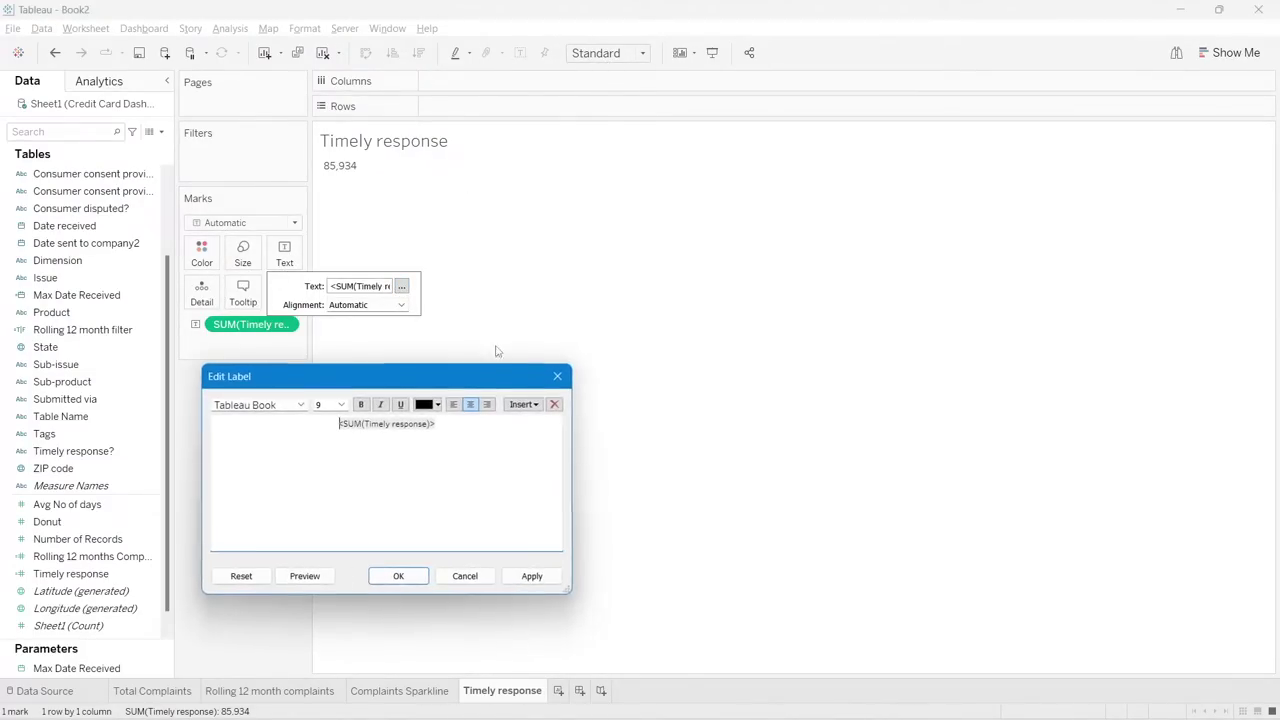
{"action": "left_click_drag", "start_coordinate": [436, 423], "coordinate": [341, 404]}
{"action": "left_click", "coordinate": [341, 404]}
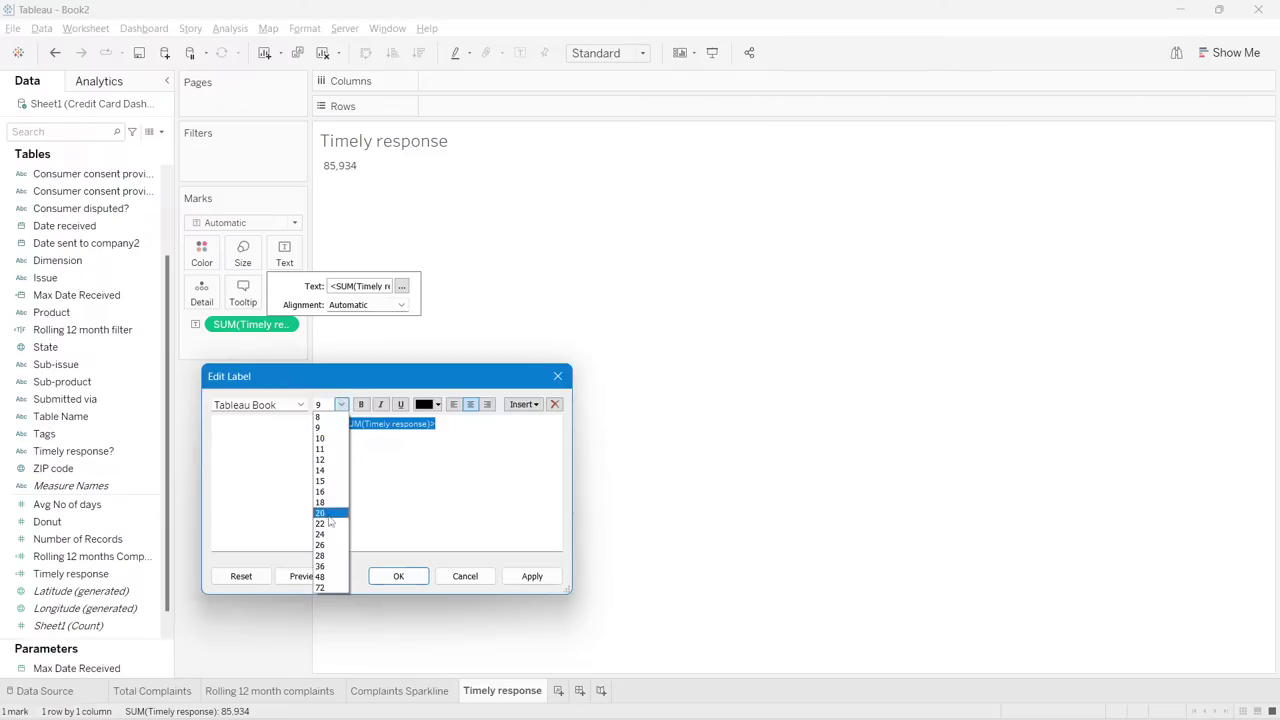
{"action": "left_click", "coordinate": [330, 542]}
{"action": "left_click", "coordinate": [301, 407]}
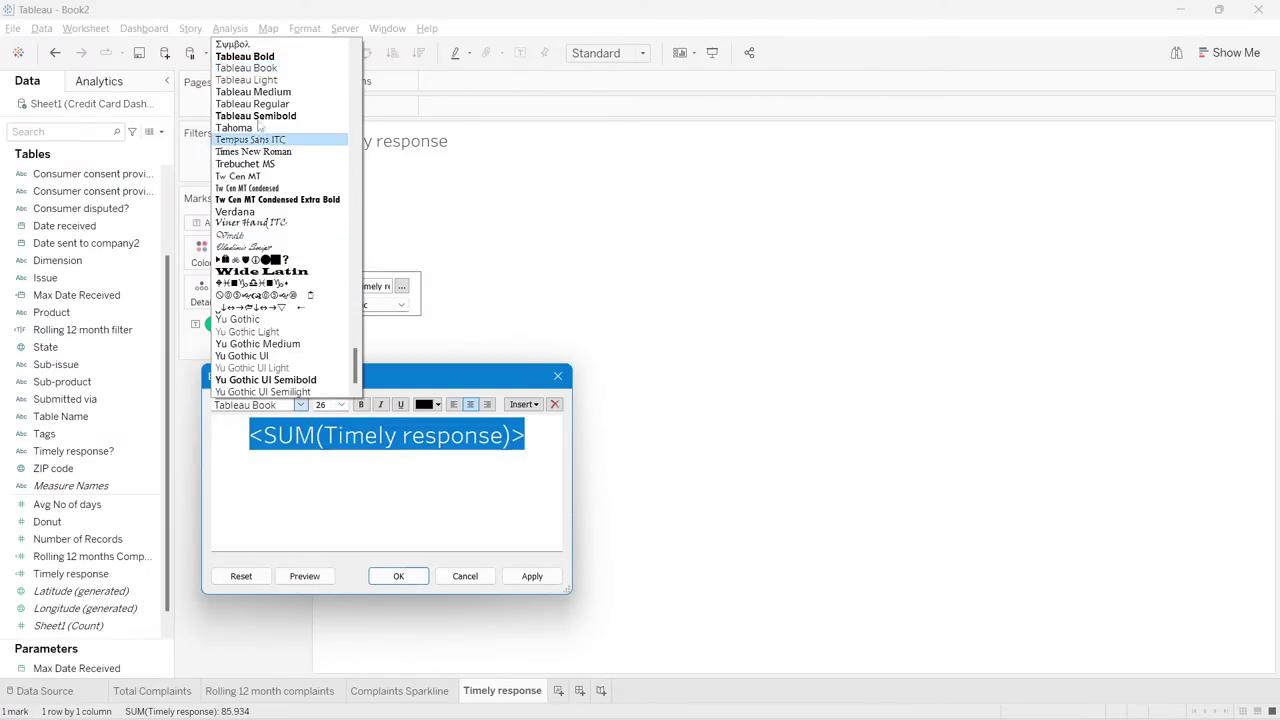
{"action": "left_click", "coordinate": [245, 56]}
{"action": "left_click", "coordinate": [532, 577]}
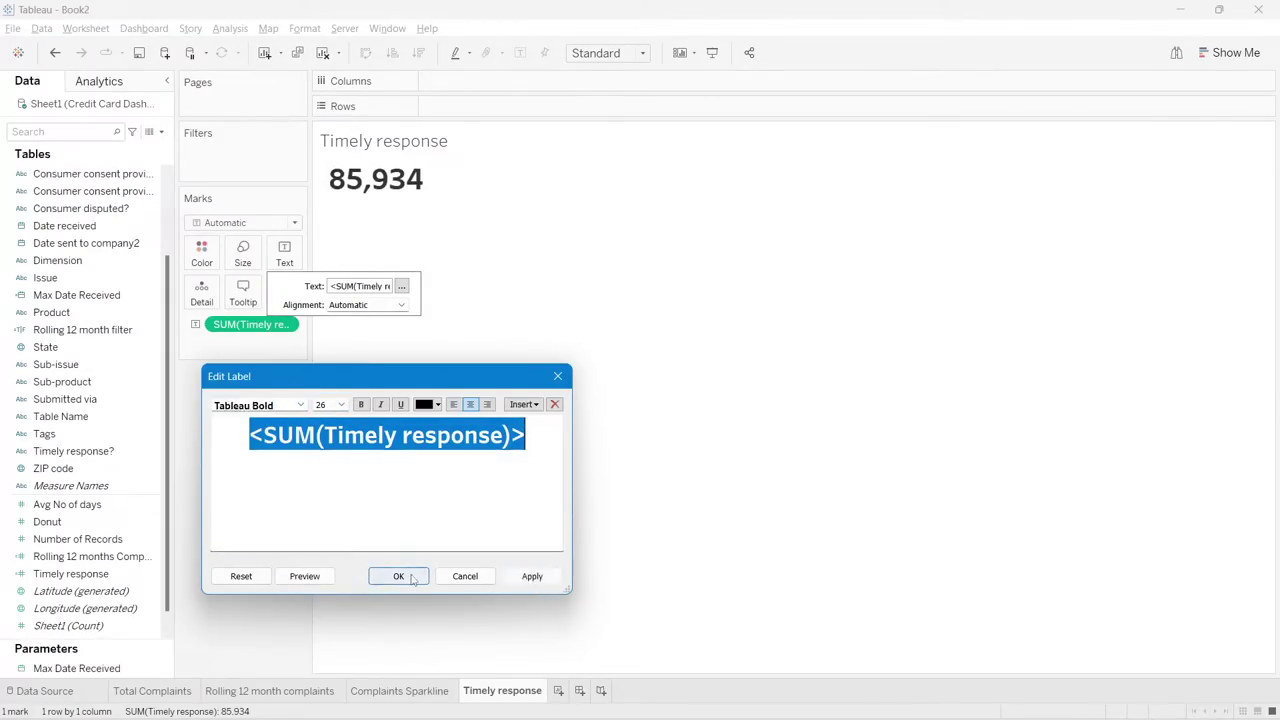
{"action": "left_click", "coordinate": [398, 576]}
- Center the Timely response label horizontally and fit the worksheet to Entire View
{"action": "left_click", "coordinate": [370, 305]}
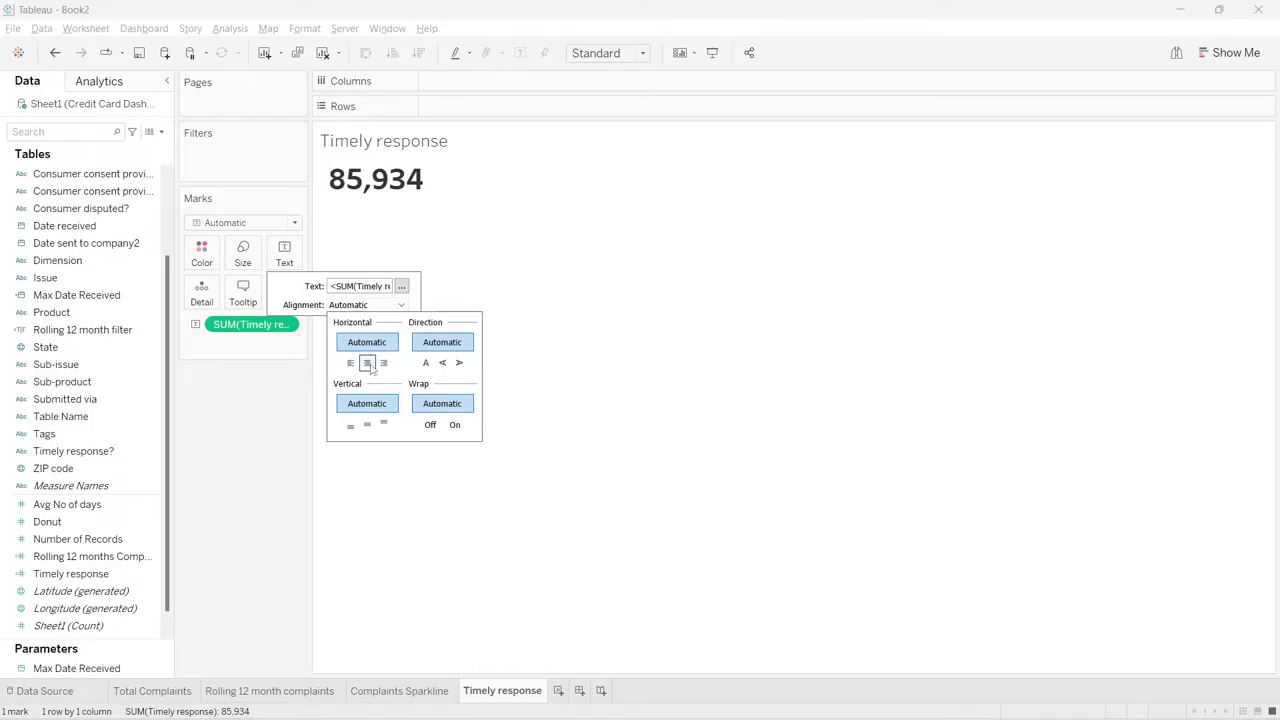
{"action": "left_click", "coordinate": [366, 363]}
{"action": "left_click", "coordinate": [610, 53]}
{"action": "left_click", "coordinate": [597, 114]}
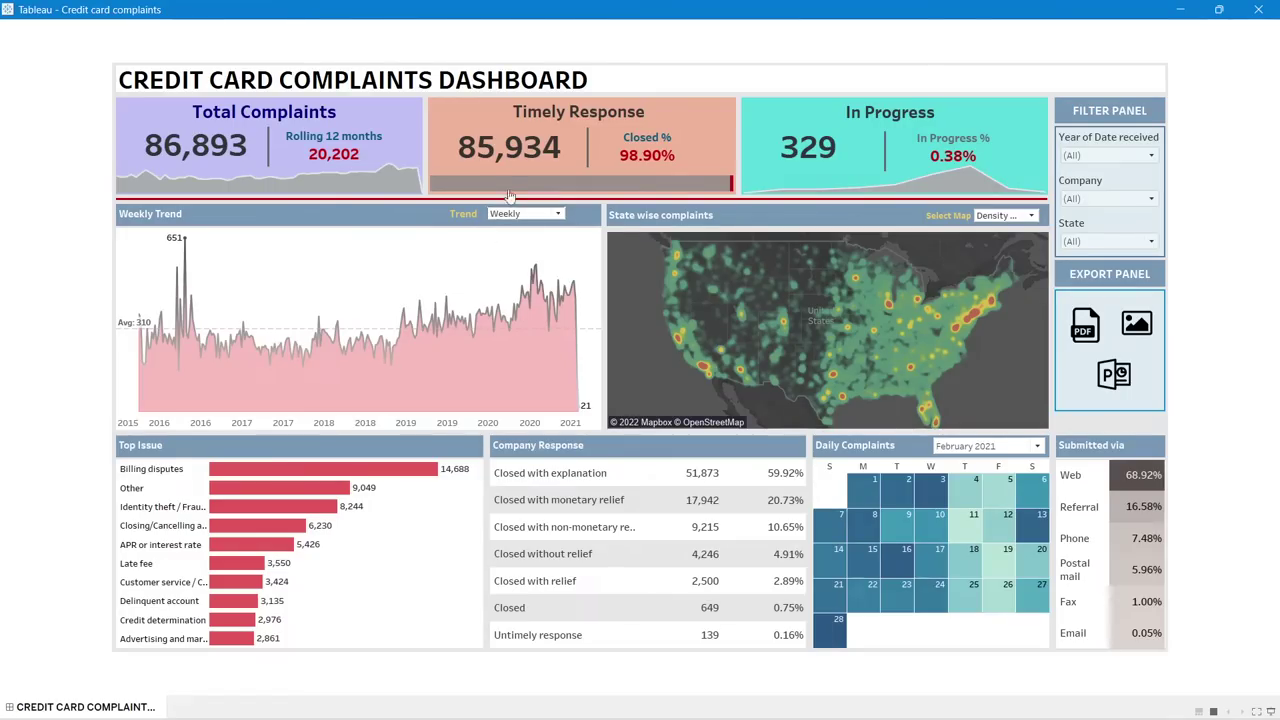
- Check the Timely Response card on the reference dashboard, then add a new worksheet to Book2 named Closed %
{"action": "mouse_move", "coordinate": [647, 142]}
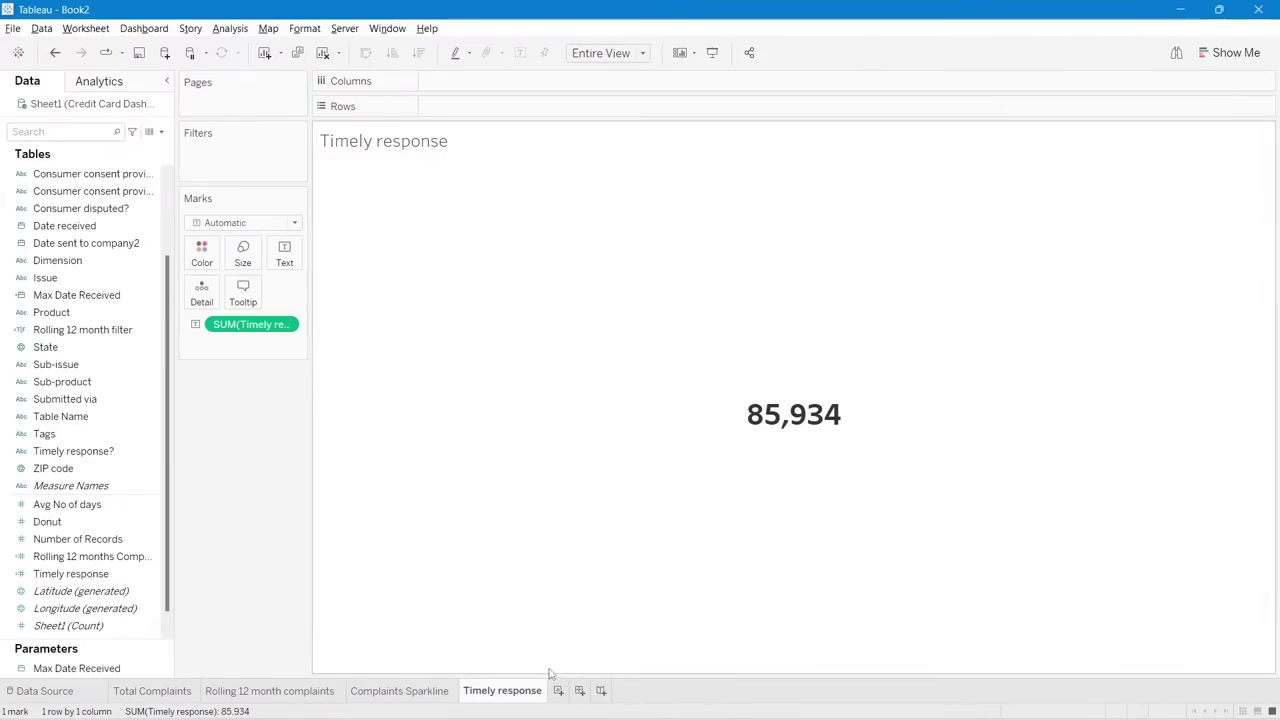
{"action": "left_click", "coordinate": [558, 690]}
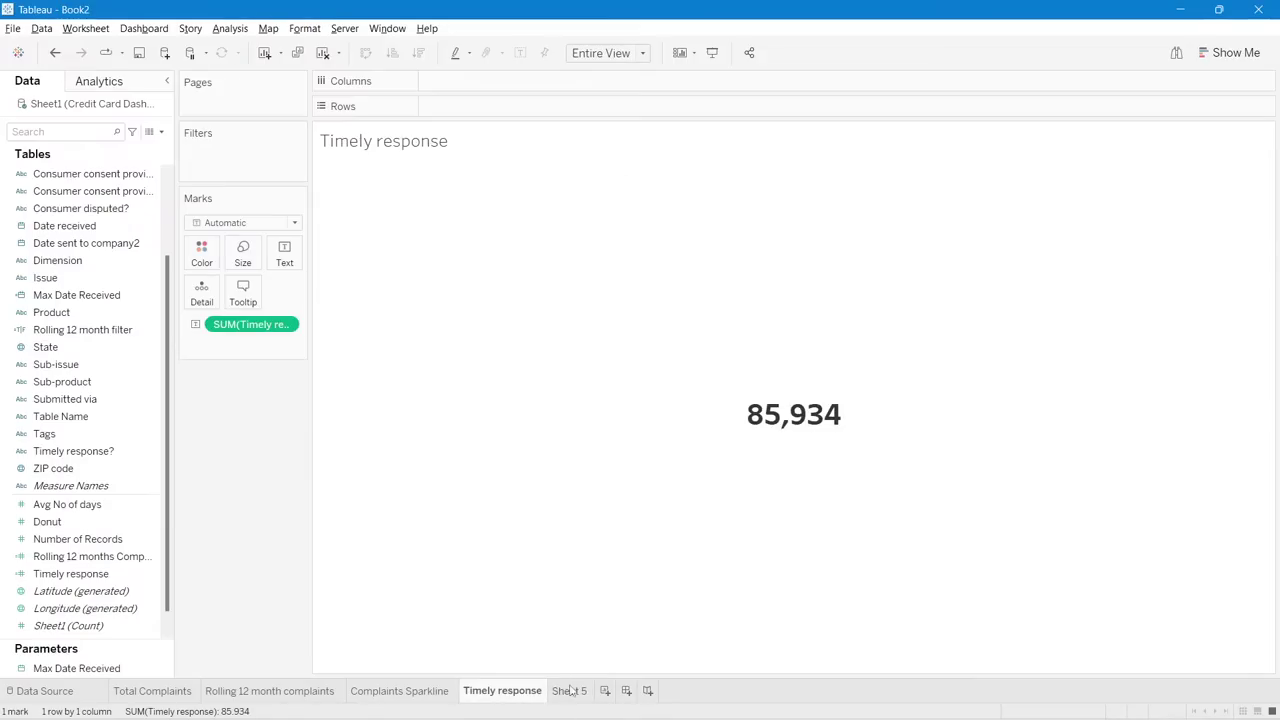
{"action": "double_click", "coordinate": [571, 690]}
{"action": "type", "text": "Clos"}
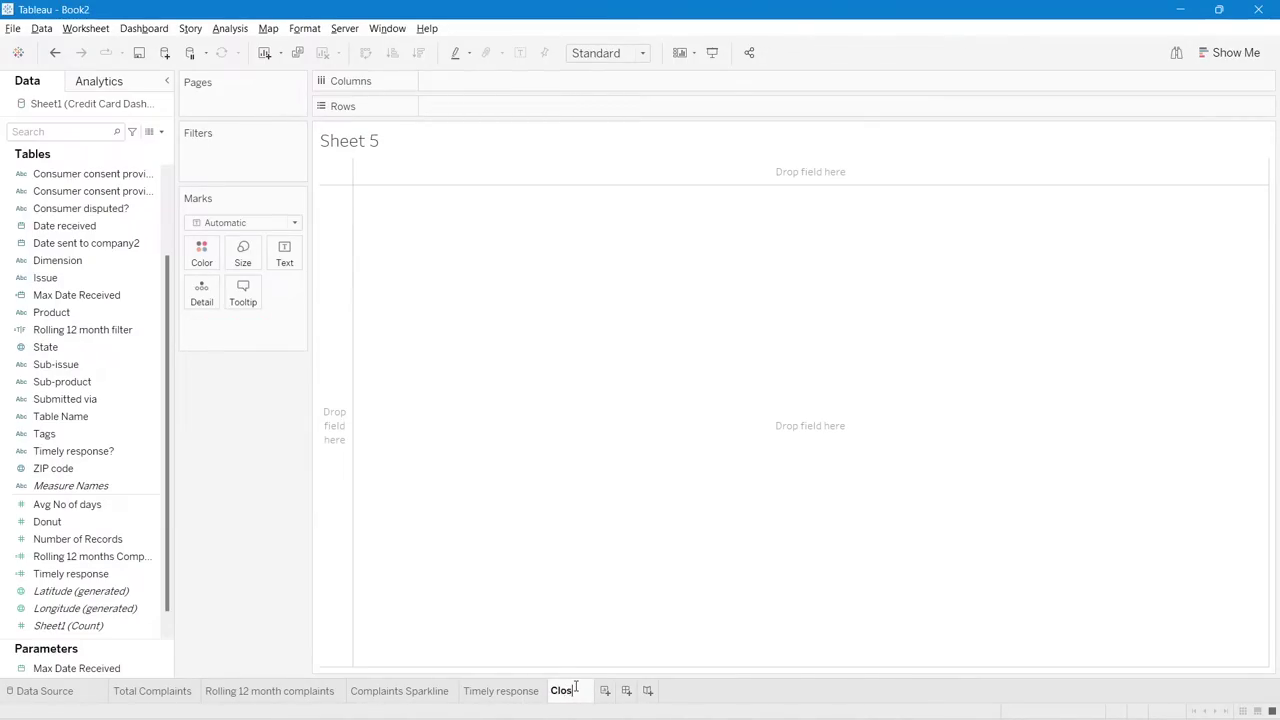
{"action": "type", "text": "ed %"}
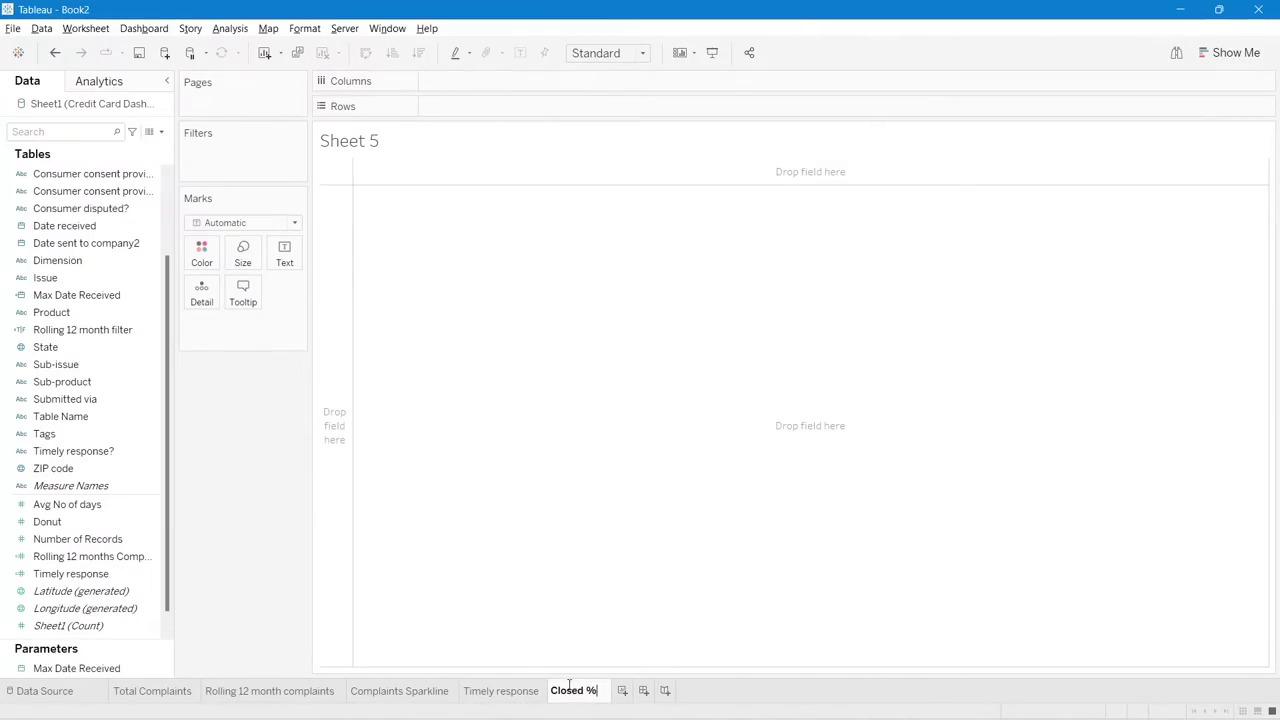
{"action": "key", "text": "Return"}
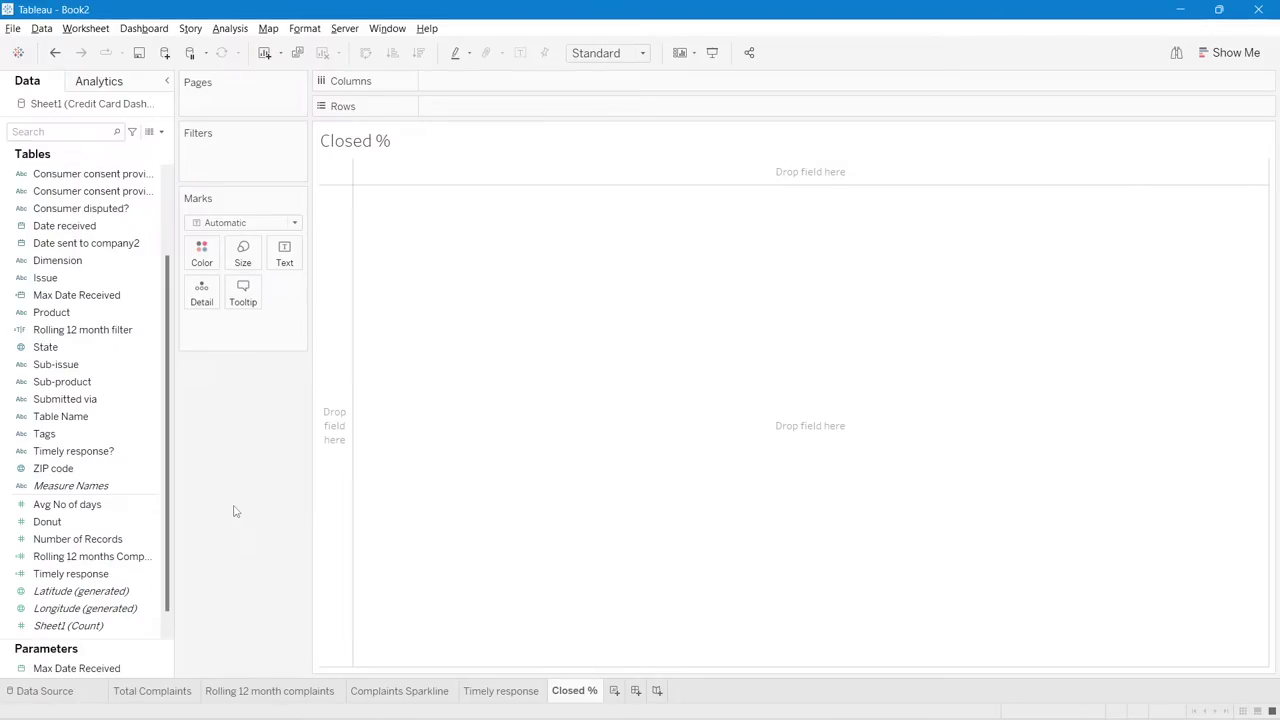
- Create a calculated field named Closed % with the formula SUM([Timely response])/SUM([Number of Records])
{"action": "left_click", "coordinate": [99, 149]}
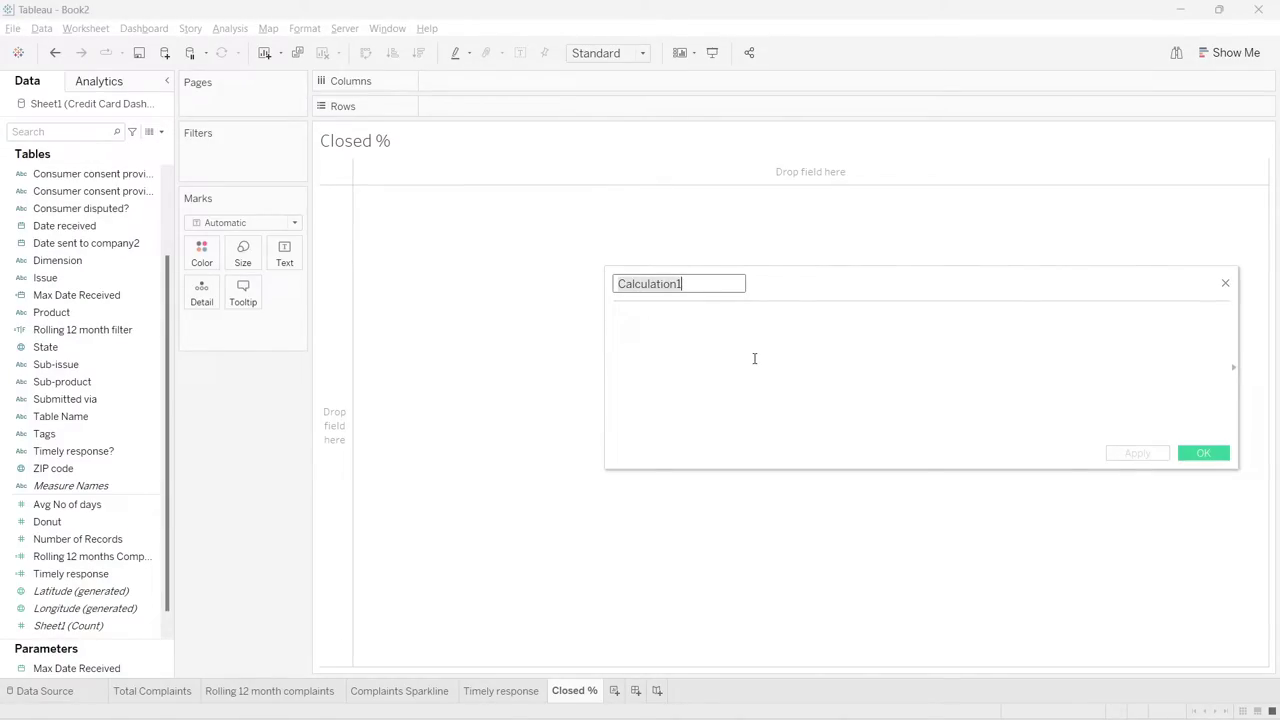
{"action": "type", "text": "Closed %"}
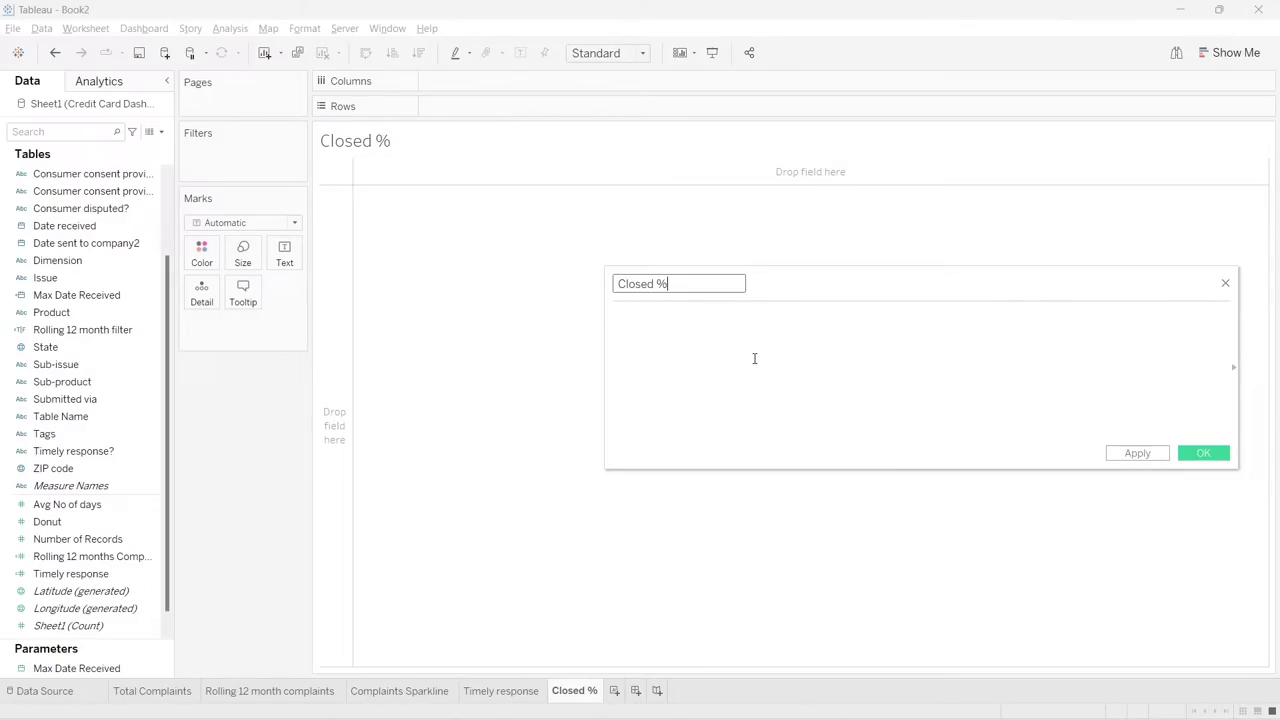
{"action": "left_click", "coordinate": [746, 350]}
{"action": "type", "text": "SUM"}
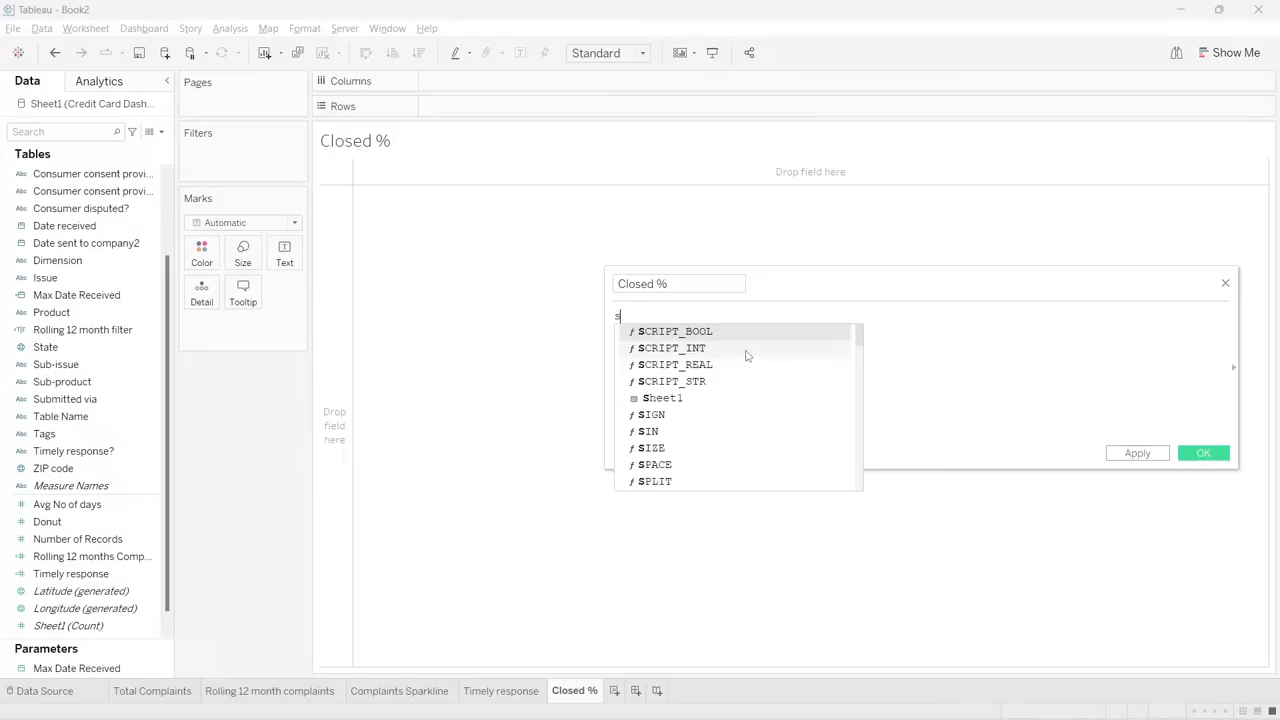
{"action": "key", "text": "Return"}
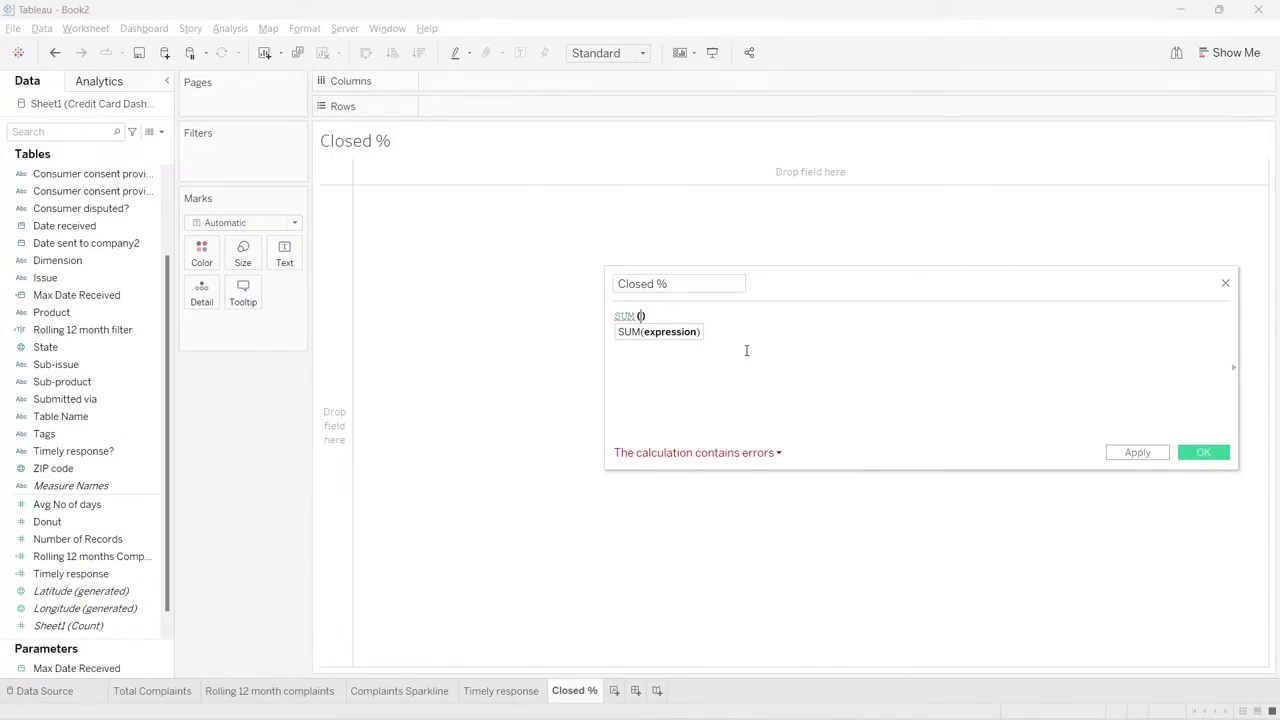
{"action": "type", "text": "tim"}
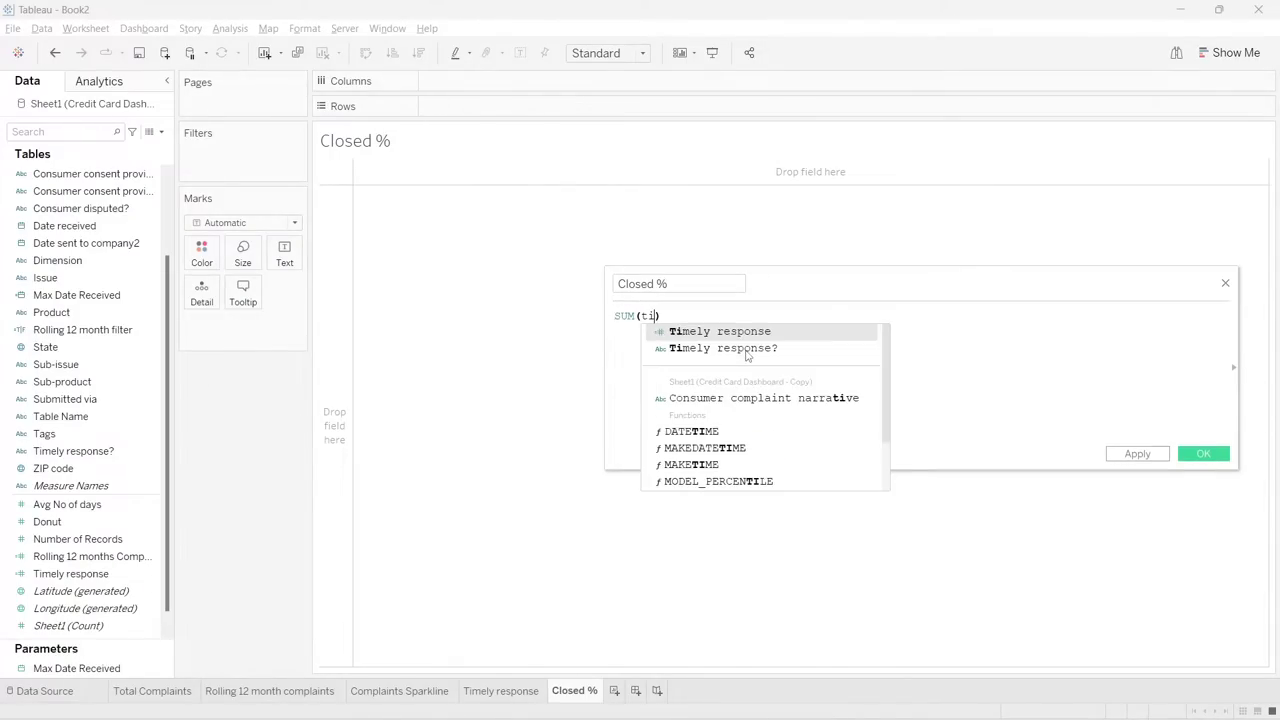
{"action": "left_click", "coordinate": [735, 335]}
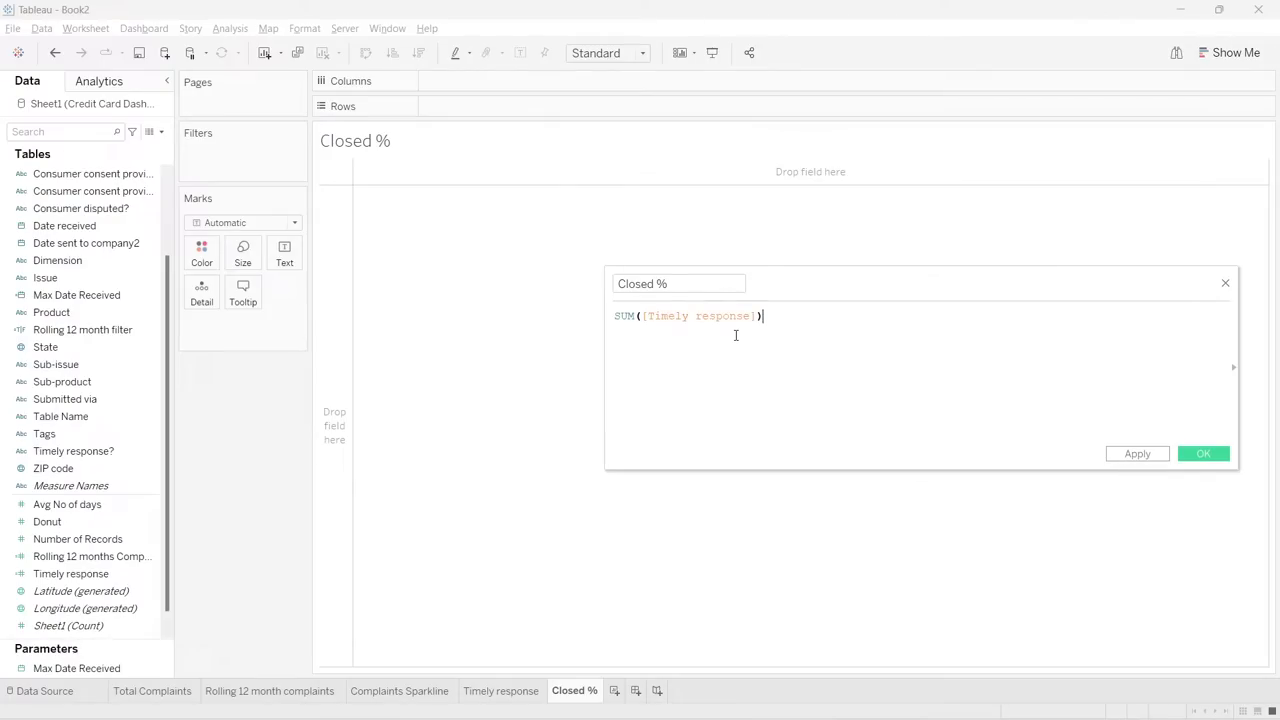
{"action": "type", "text": "/SUM"}
{"action": "key", "text": "Return"}
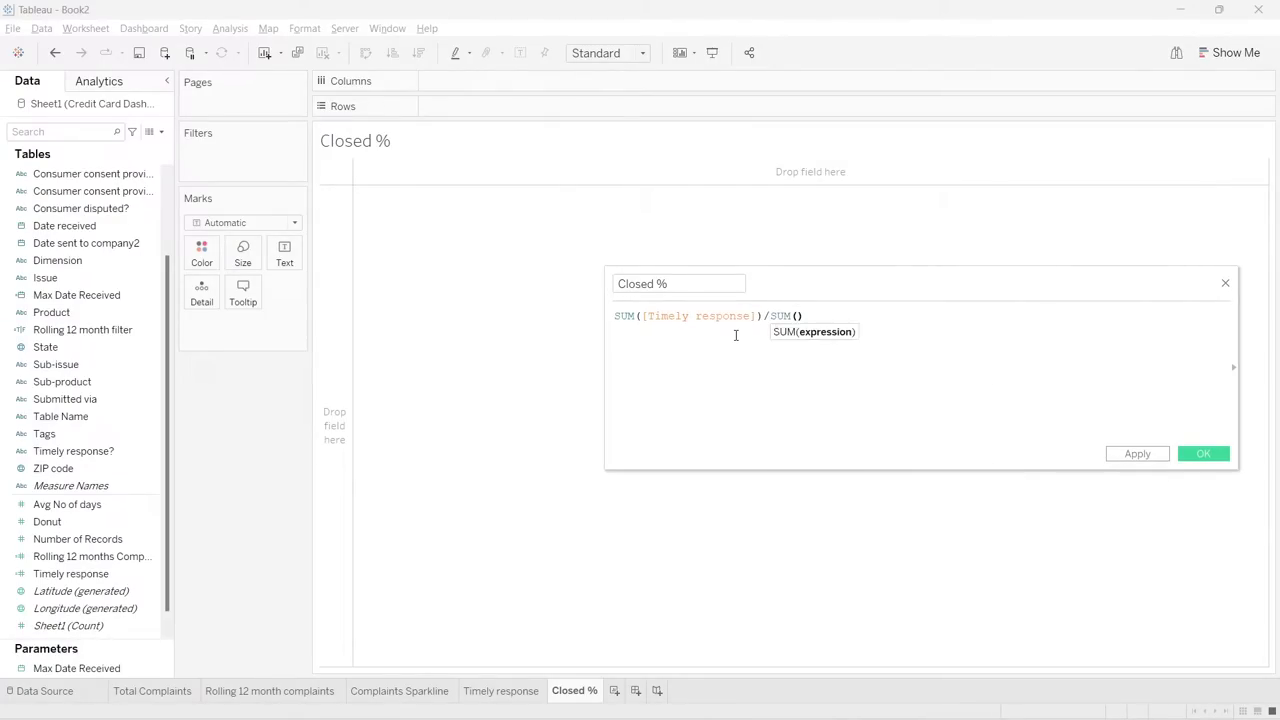
{"action": "type", "text": "num"}
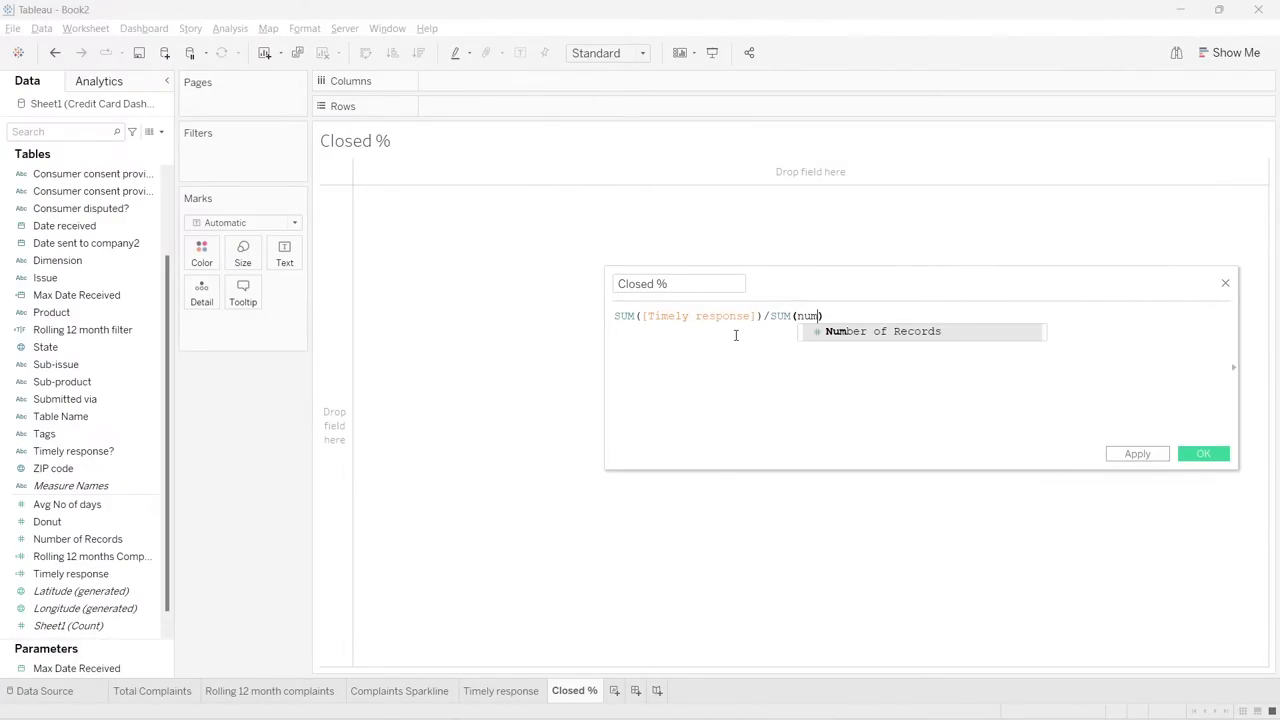
{"action": "left_click", "coordinate": [840, 333]}
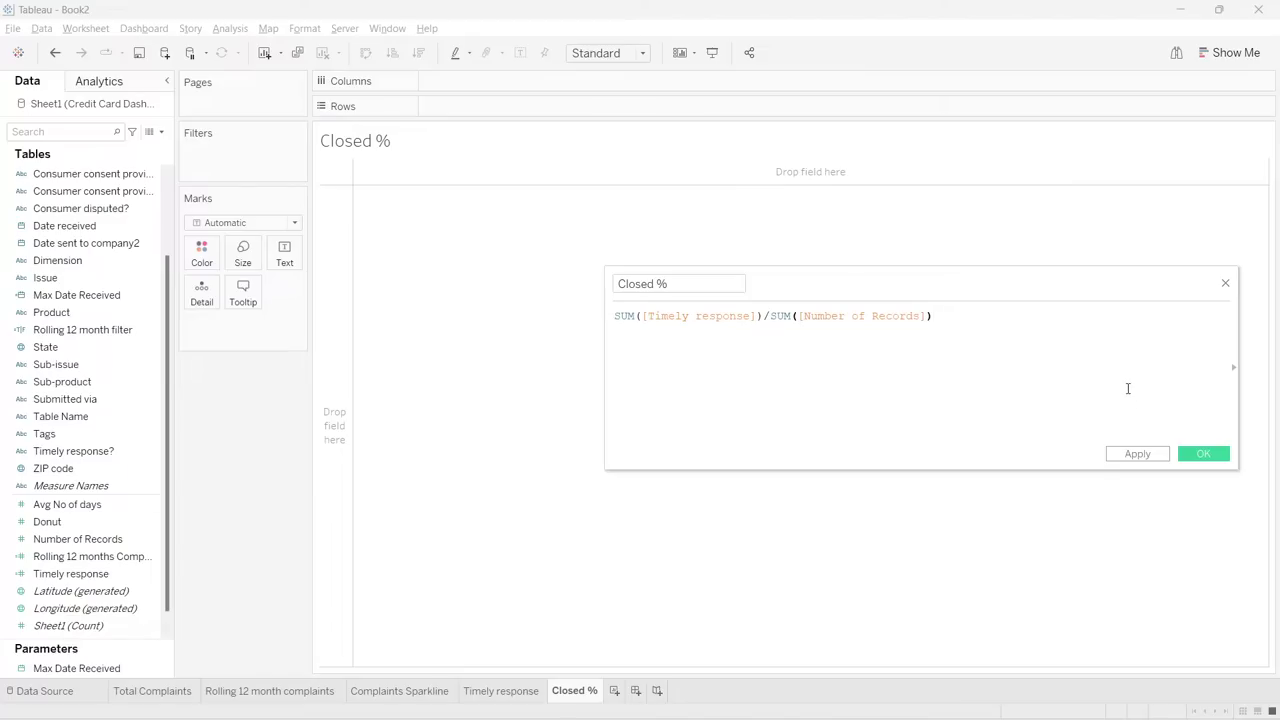
{"action": "left_click", "coordinate": [1203, 453]}
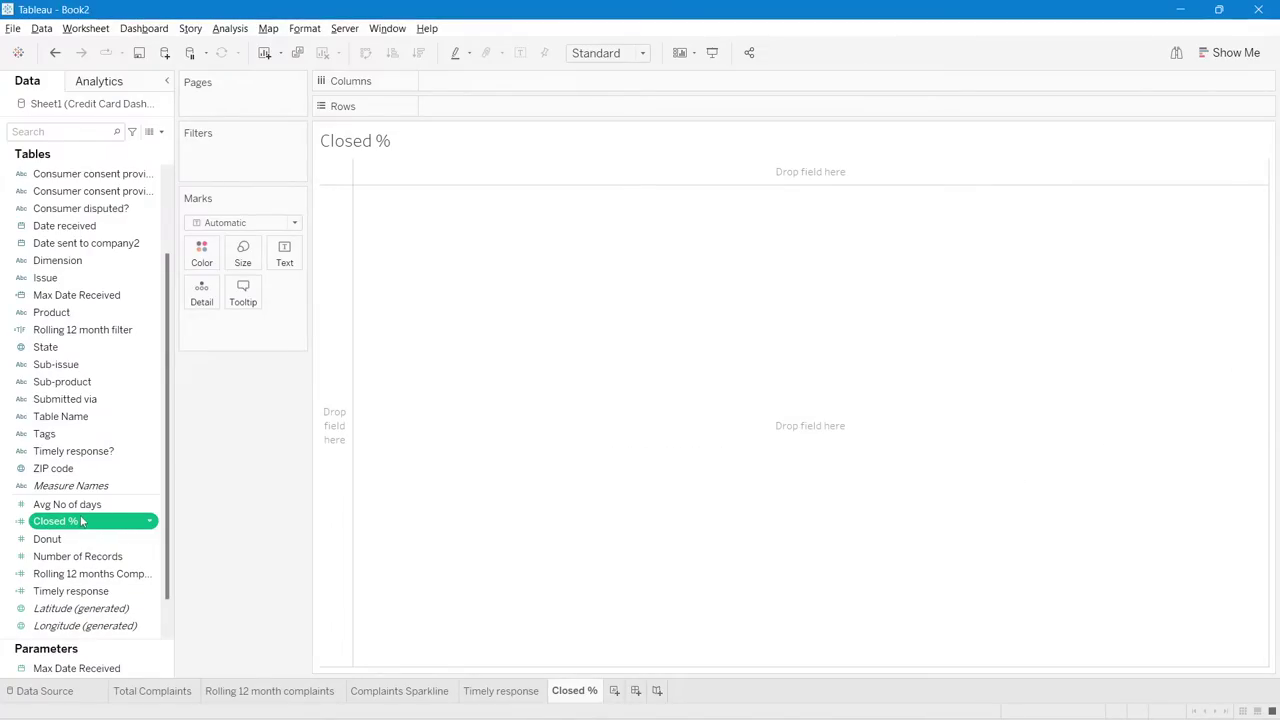
- Show Closed % as the worksheet's text mark in percentage format and fit the worksheet to Entire View
{"action": "left_click_drag", "start_coordinate": [81, 521], "coordinate": [286, 256]}
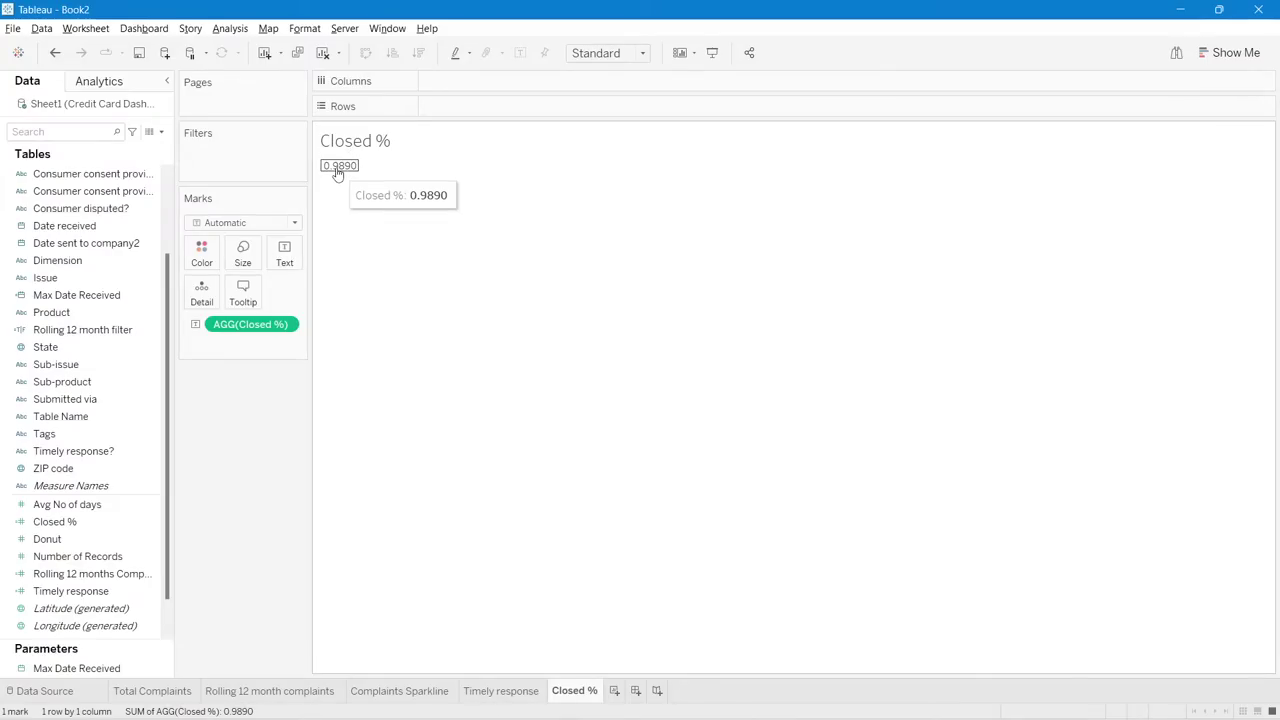
{"action": "right_click", "coordinate": [246, 329]}
{"action": "left_click", "coordinate": [333, 397]}
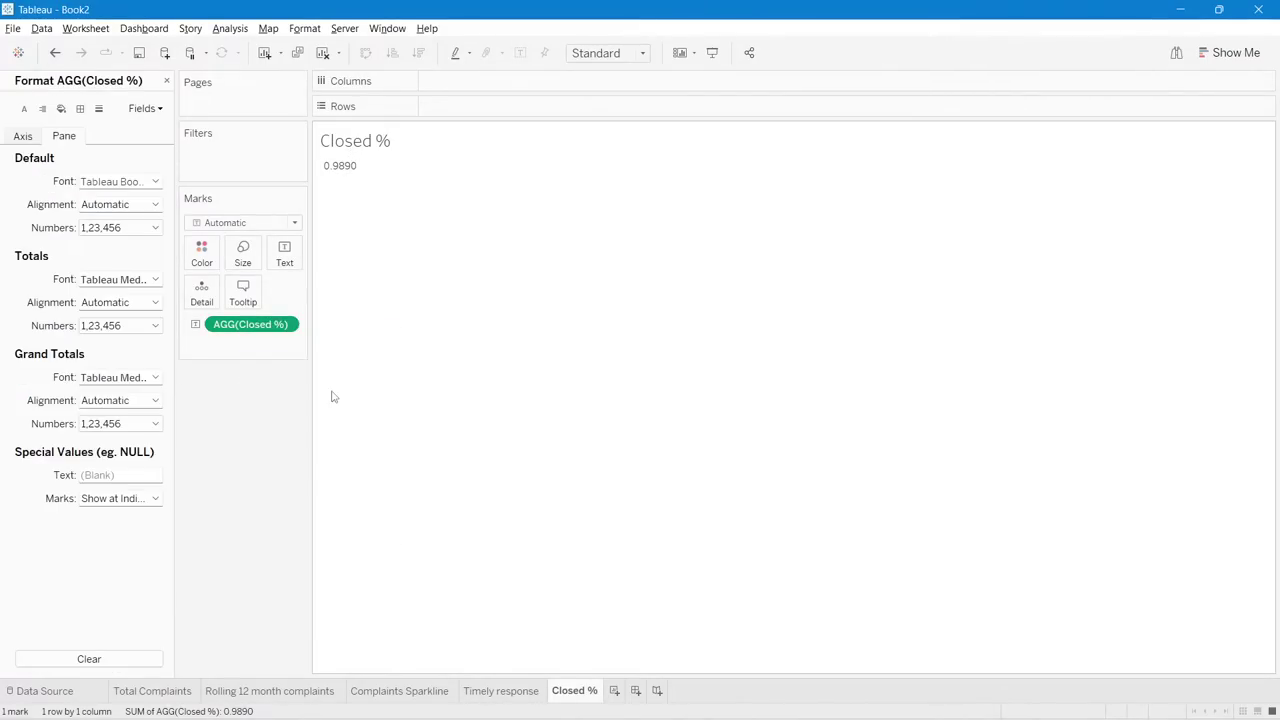
{"action": "left_click", "coordinate": [117, 228]}
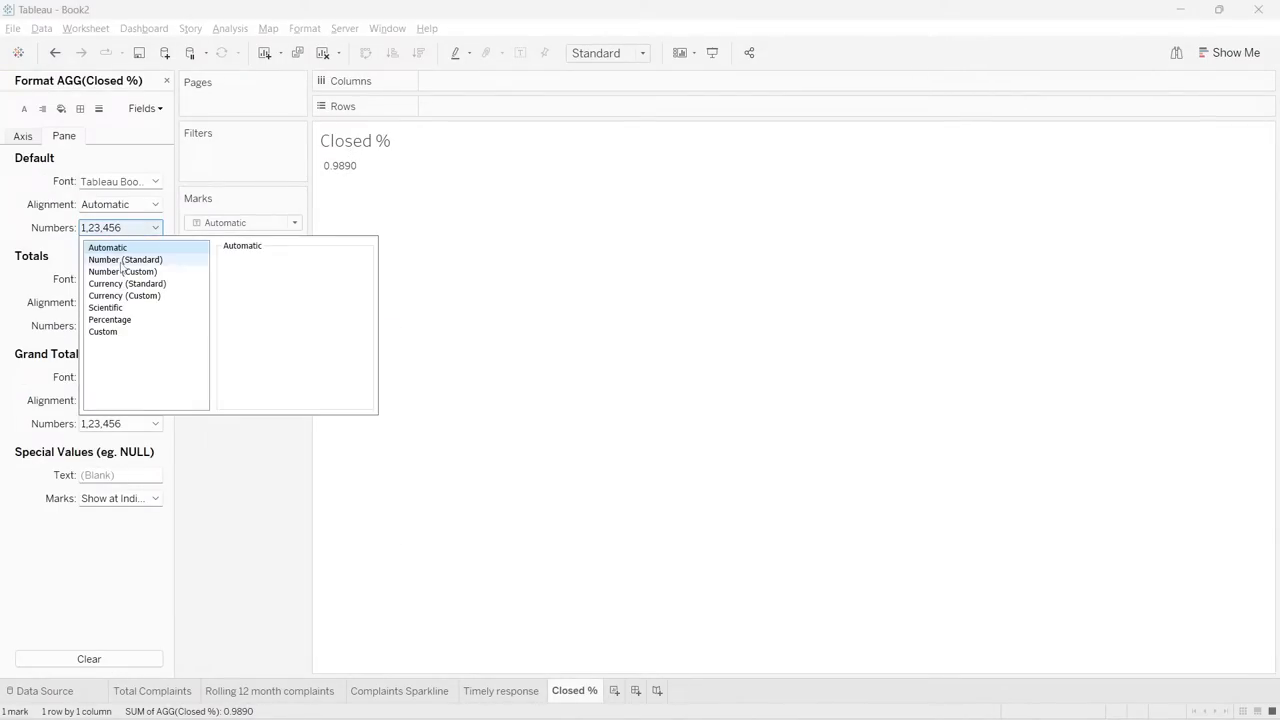
{"action": "left_click", "coordinate": [110, 319]}
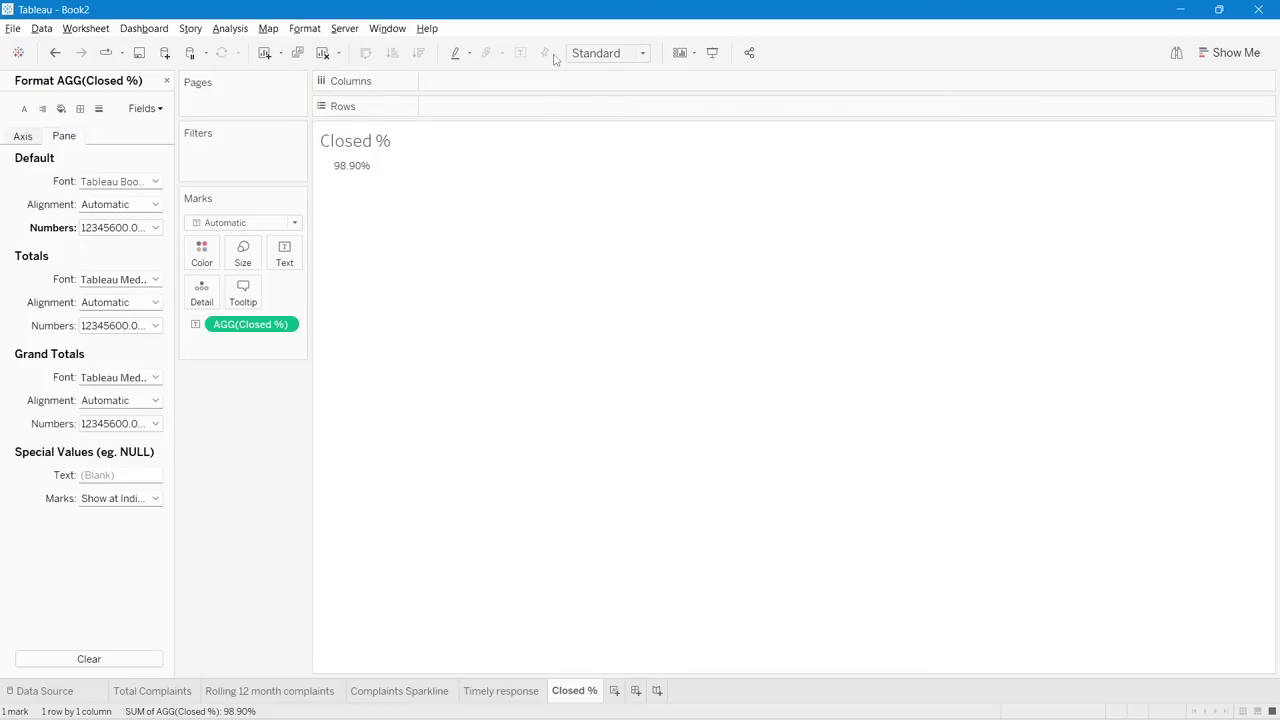
{"action": "left_click", "coordinate": [605, 53]}
{"action": "left_click", "coordinate": [600, 114]}
- Set the Closed % value in the text label to size 14 and add the heading line "Closed %" above it
{"action": "left_click", "coordinate": [284, 257]}
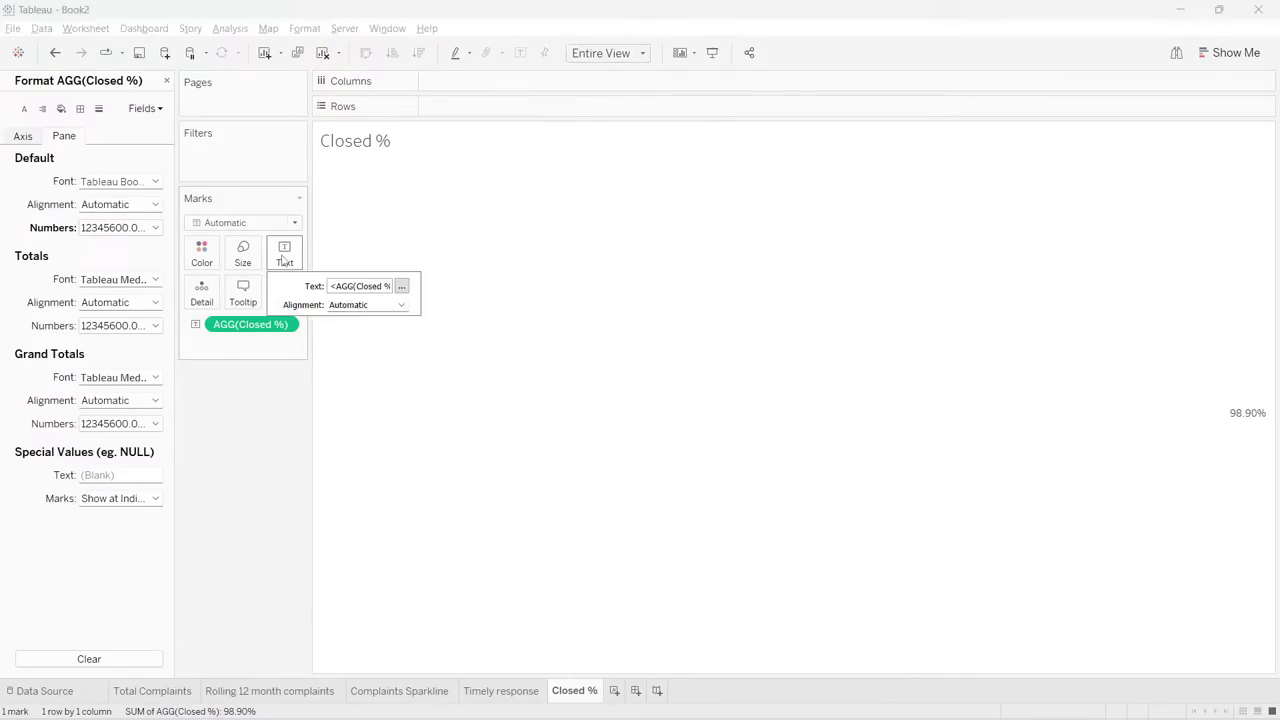
{"action": "left_click", "coordinate": [401, 286]}
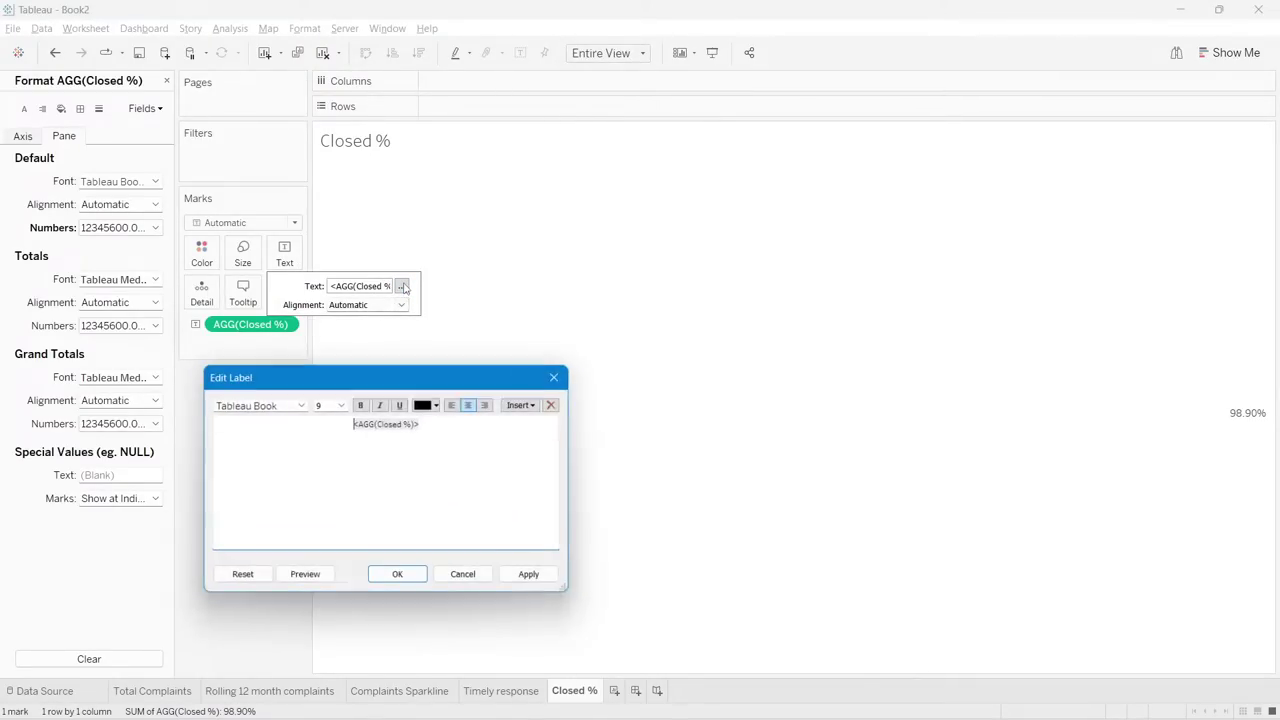
{"action": "triple_click", "coordinate": [385, 420]}
{"action": "left_click", "coordinate": [341, 404]}
{"action": "left_click", "coordinate": [329, 471]}
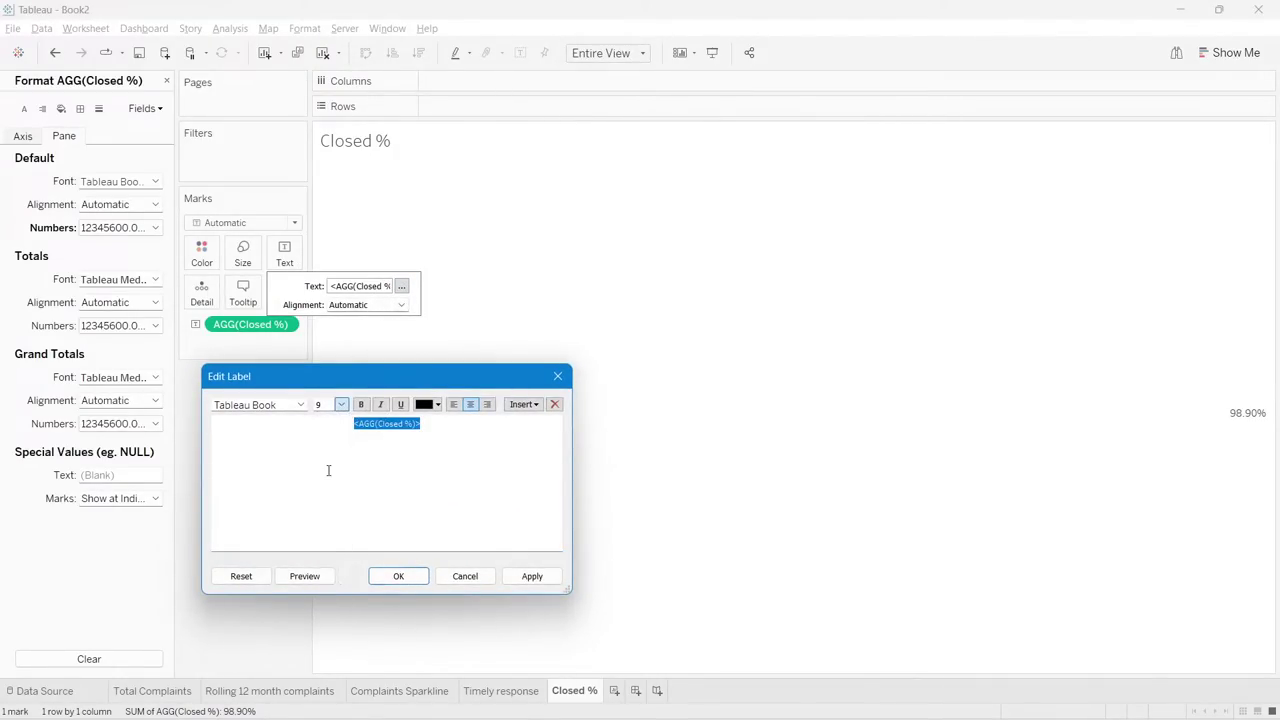
{"action": "left_click", "coordinate": [334, 430]}
{"action": "key", "text": "Return"}
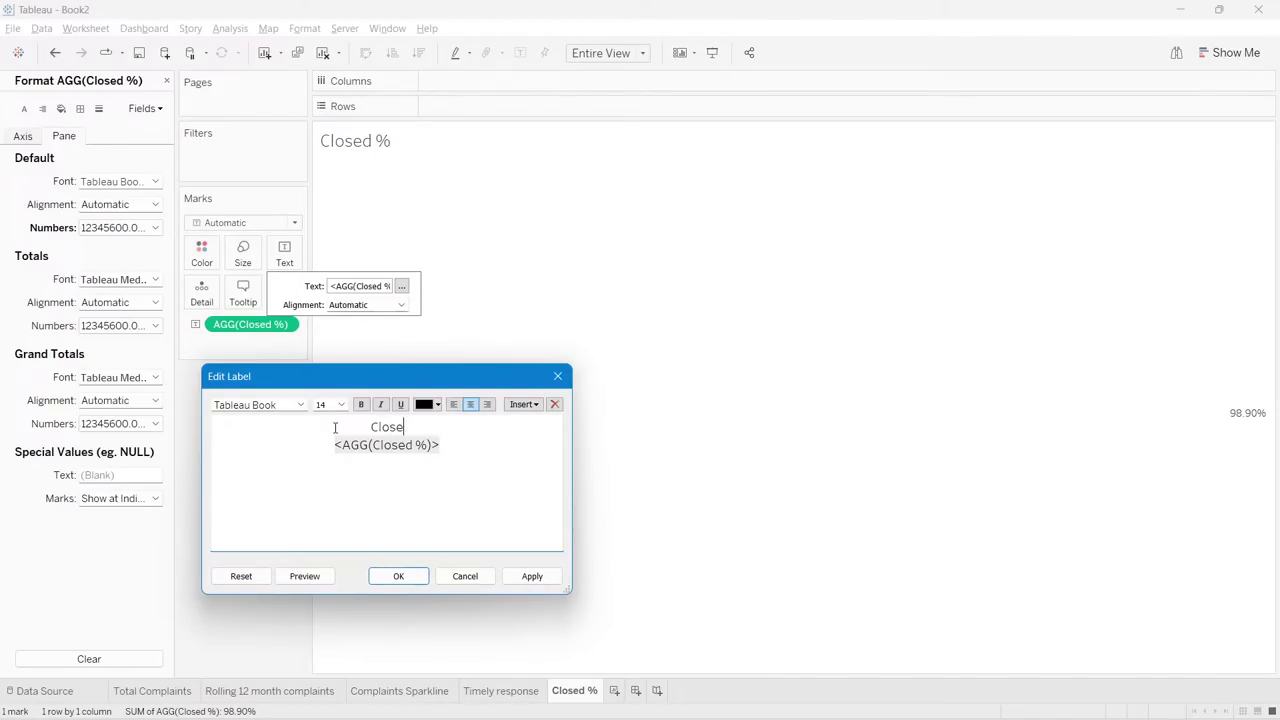
{"action": "type", "text": "Closed %"}
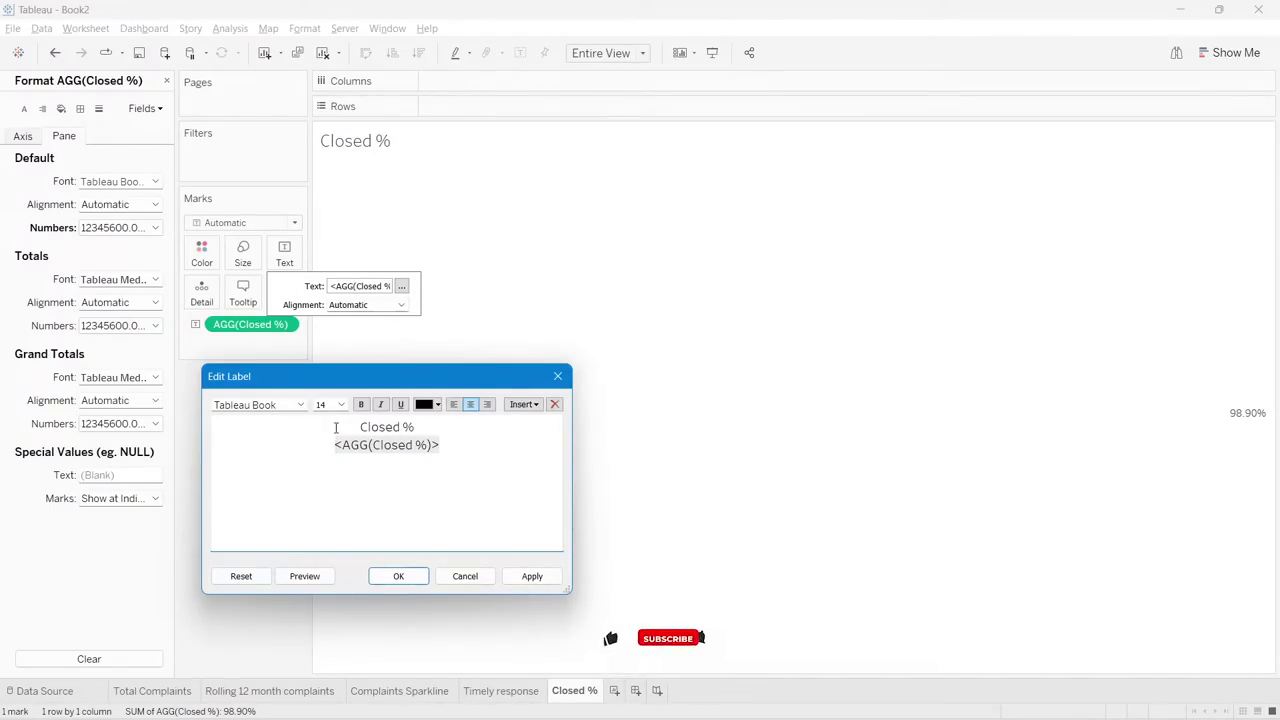
- Format the label's "Closed %" heading line in Tableau Bold with a smaller size and a blue color
{"action": "left_click_drag", "start_coordinate": [335, 426], "coordinate": [377, 419]}
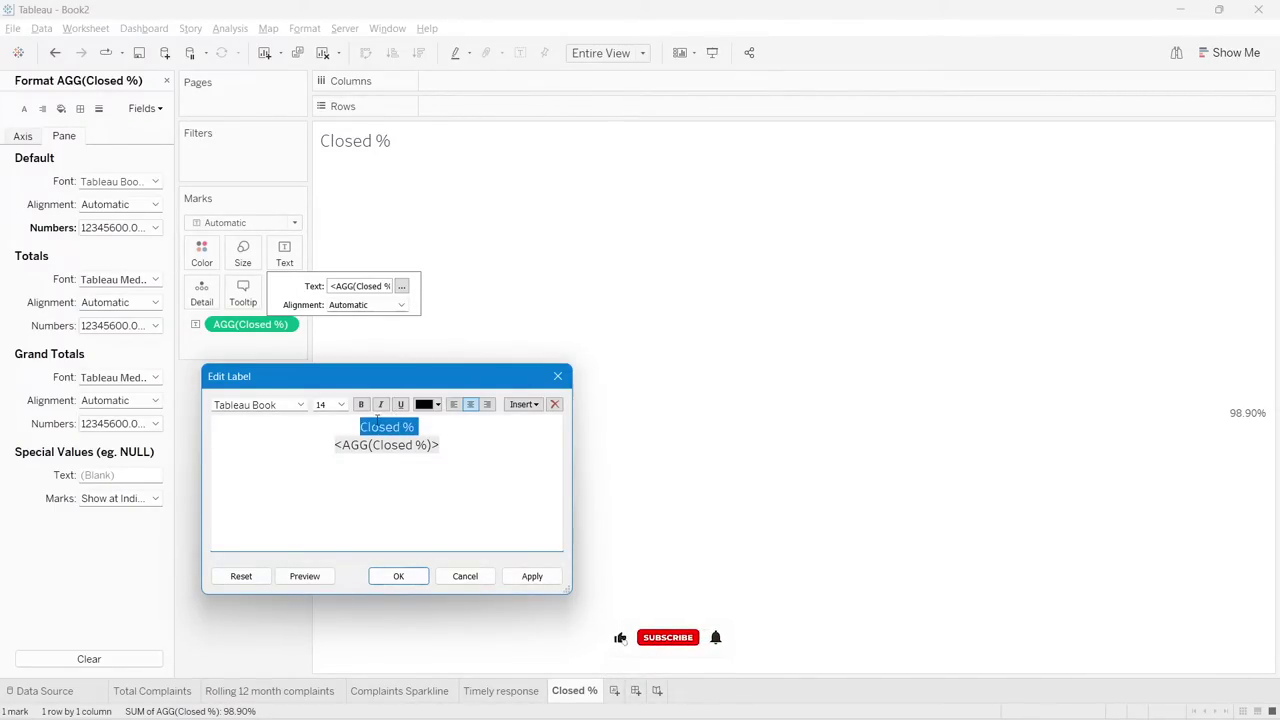
{"action": "left_click", "coordinate": [300, 404]}
{"action": "left_click", "coordinate": [250, 52]}
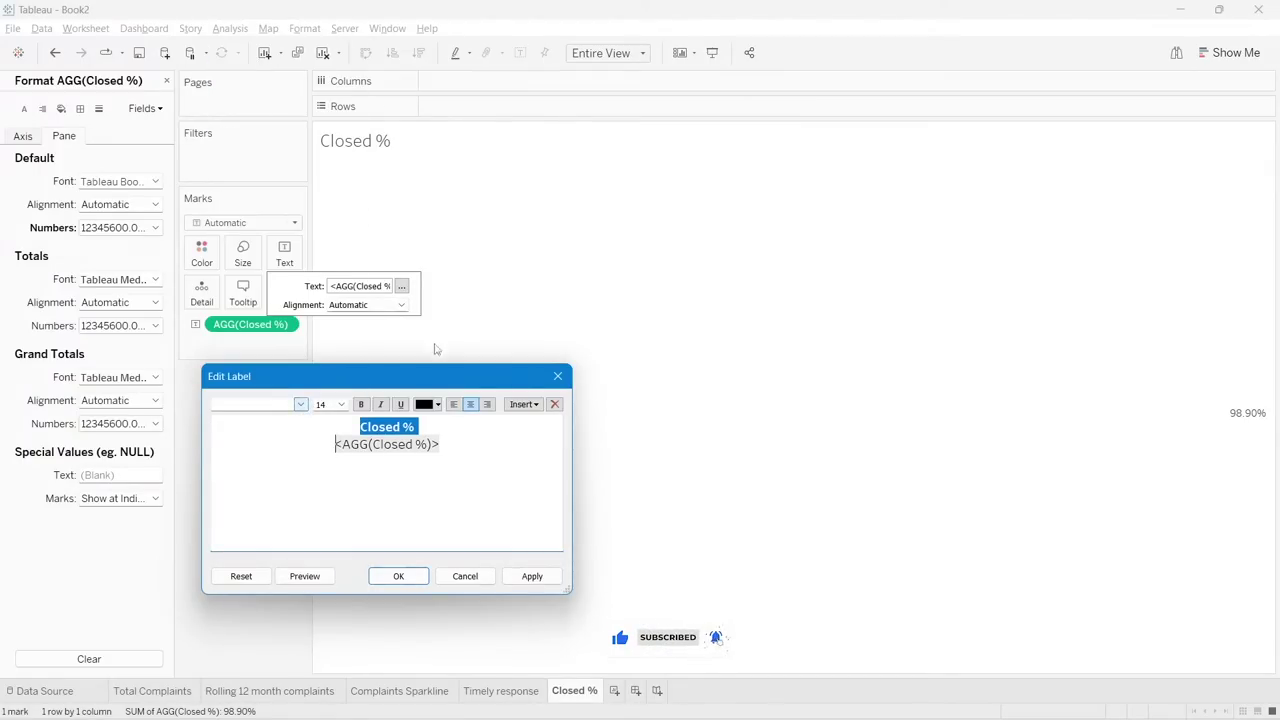
{"action": "left_click", "coordinate": [341, 404]}
{"action": "left_click", "coordinate": [325, 455]}
{"action": "left_click", "coordinate": [437, 405]}
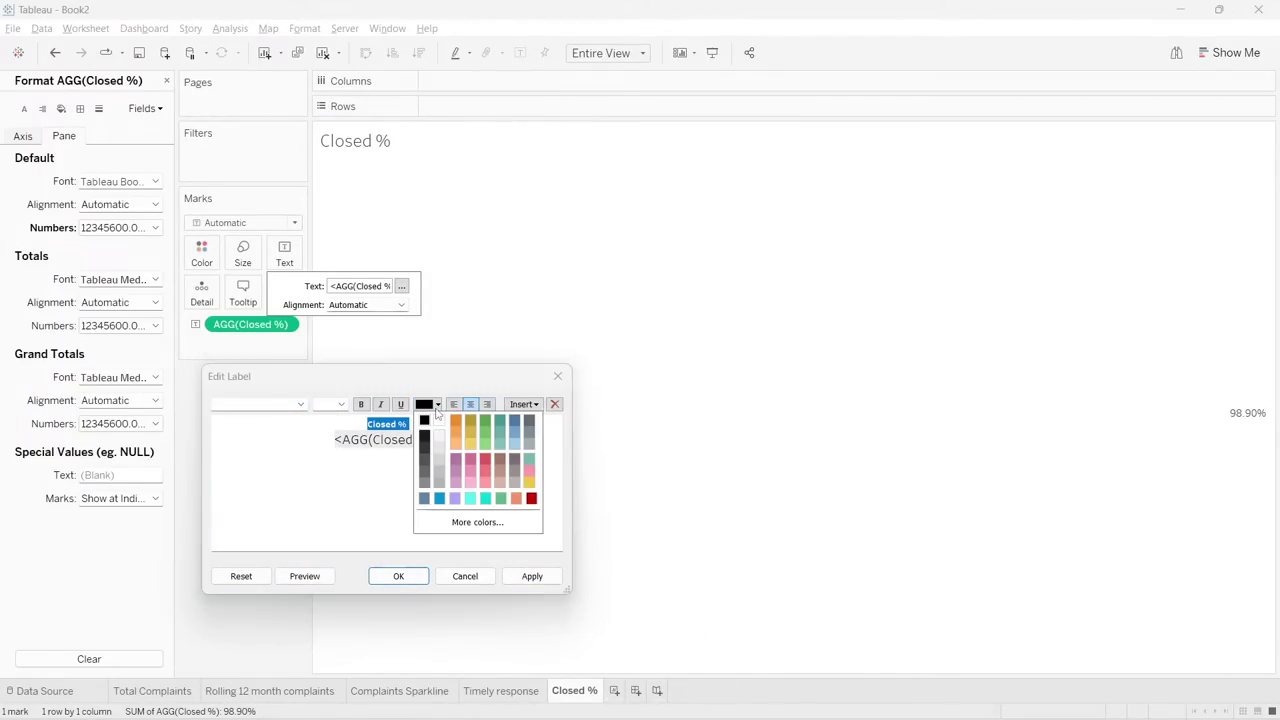
{"action": "left_click", "coordinate": [515, 425]}
- Format the label's Closed % value in Tableau Bold and center the label horizontally
{"action": "triple_click", "coordinate": [395, 449]}
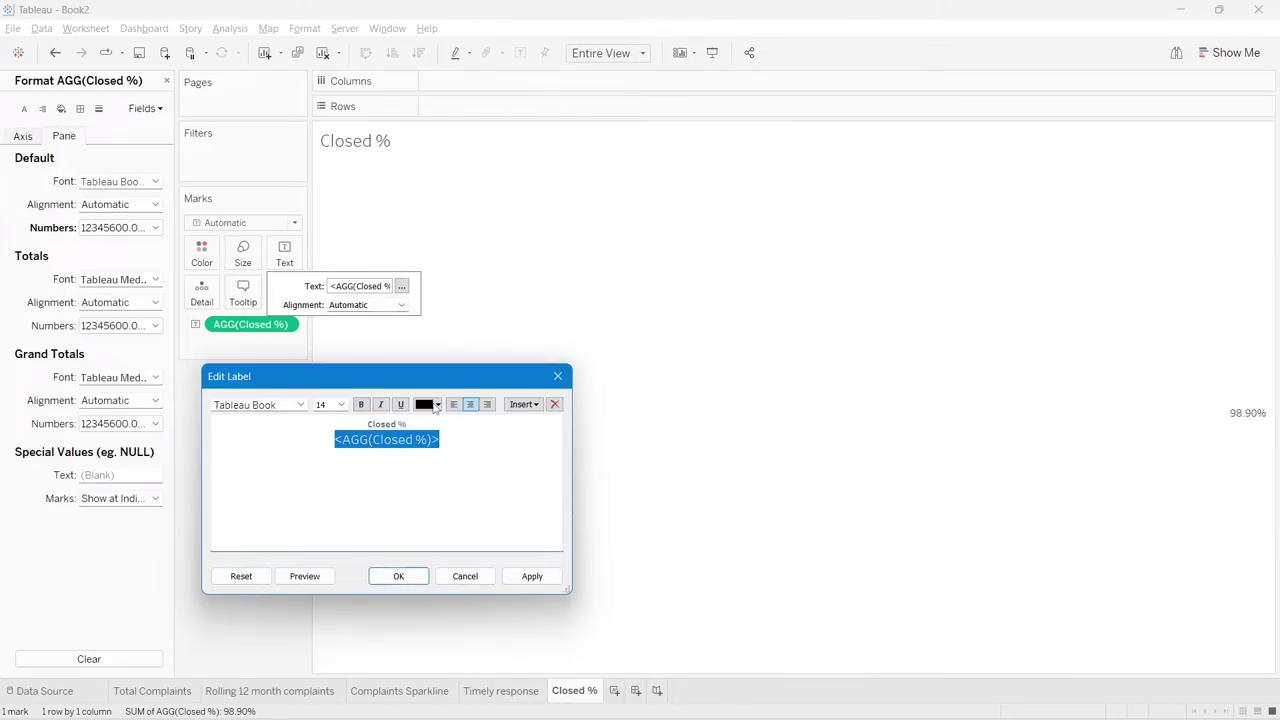
{"action": "left_click", "coordinate": [301, 404]}
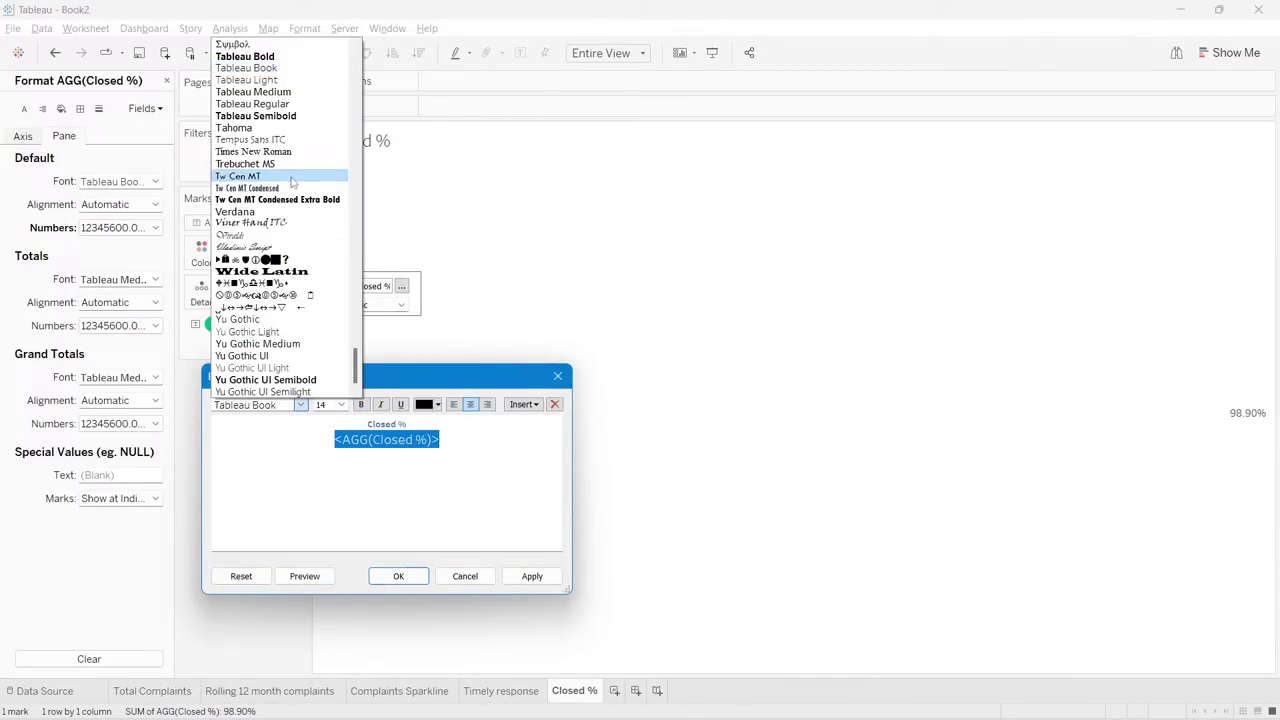
{"action": "left_click", "coordinate": [272, 57]}
{"action": "left_click", "coordinate": [530, 576]}
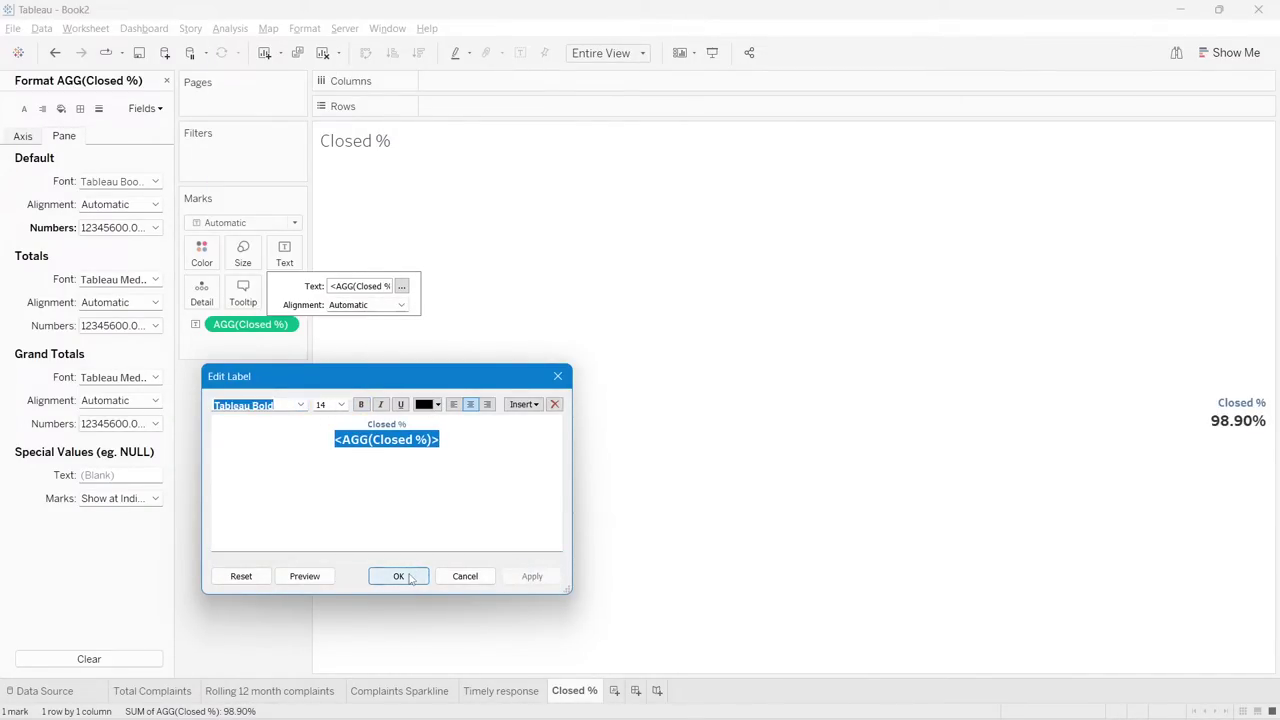
{"action": "left_click", "coordinate": [409, 577]}
{"action": "left_click", "coordinate": [386, 305]}
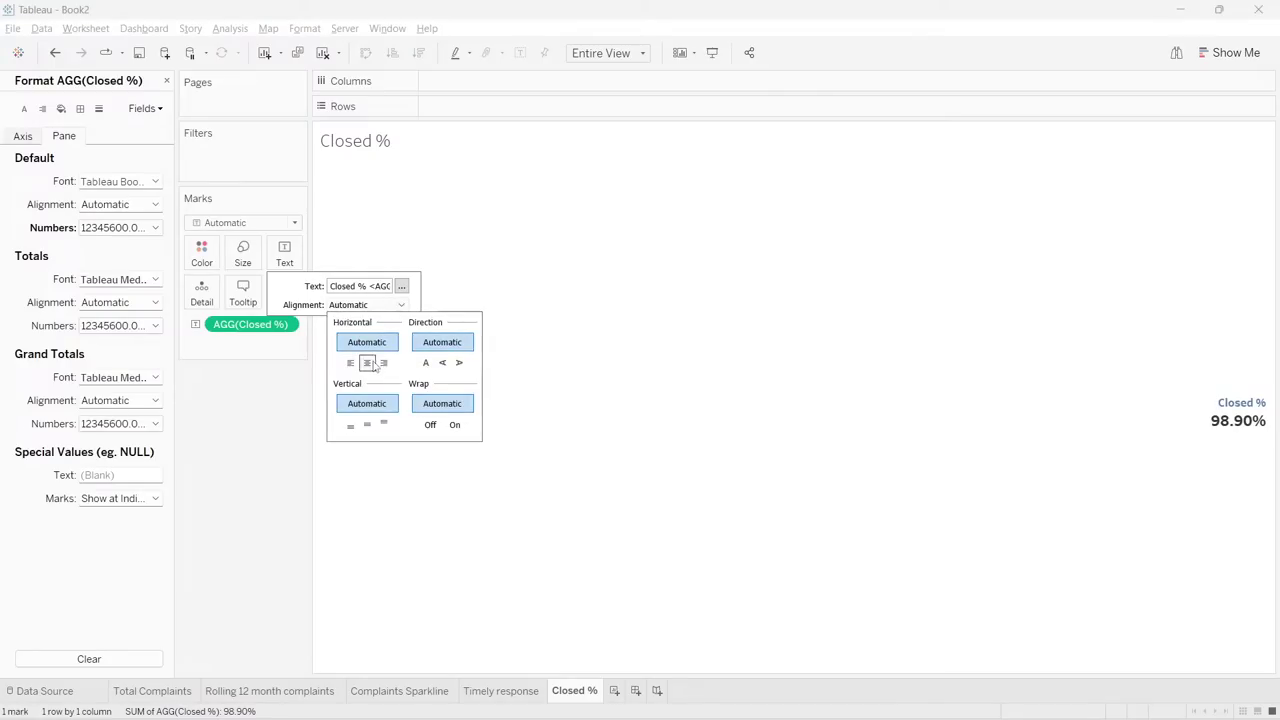
{"action": "left_click", "coordinate": [369, 363]}
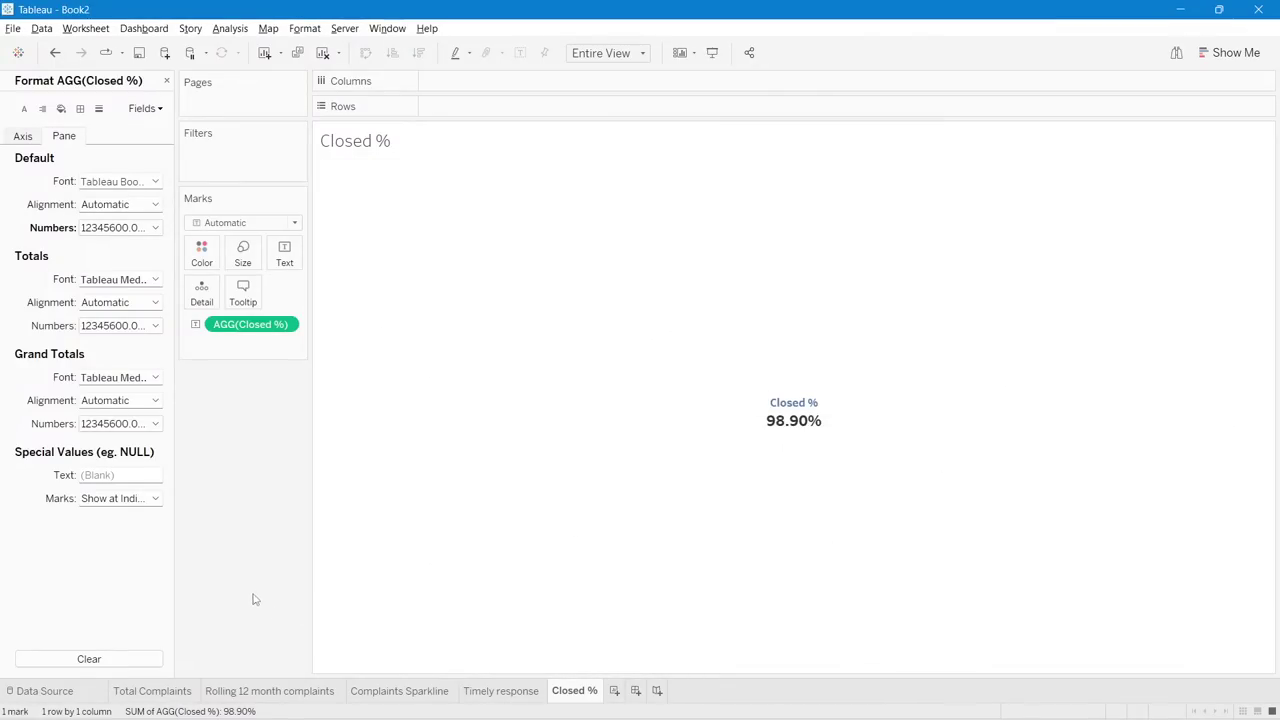
- Add a new worksheet and place the Closed % measure on Columns
{"action": "left_click", "coordinate": [613, 692]}
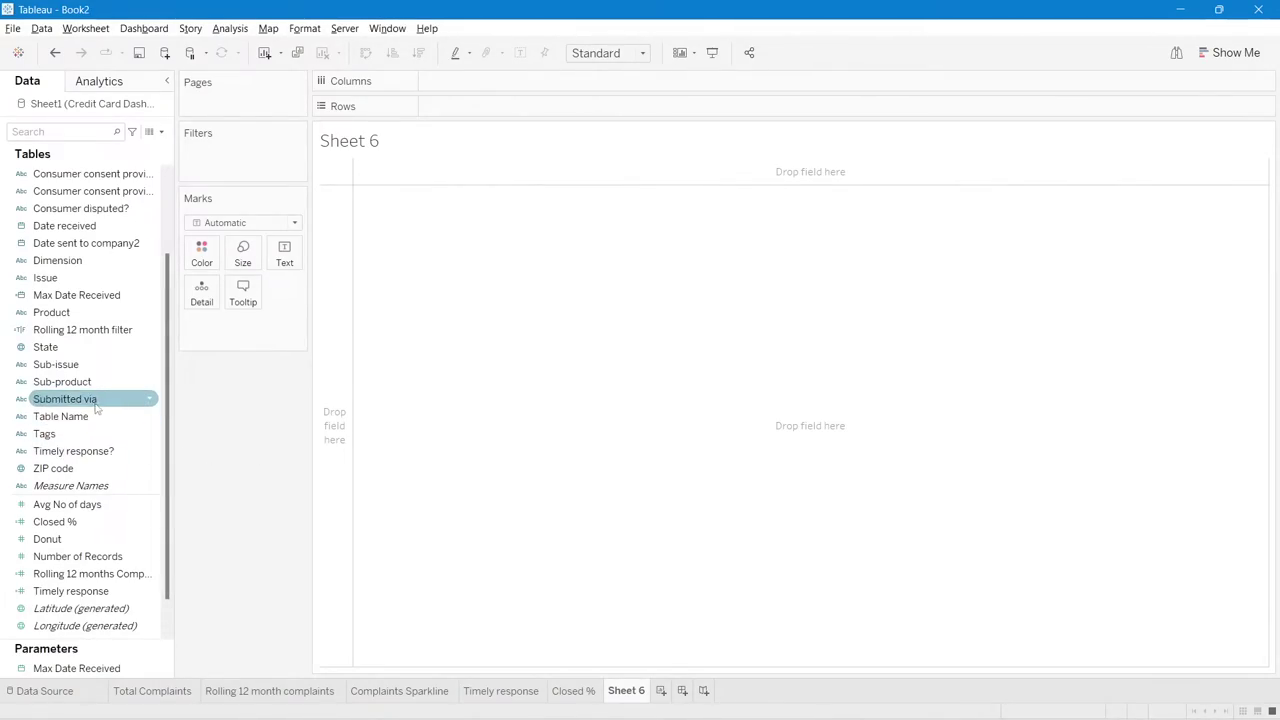
{"action": "scroll", "coordinate": [96, 405], "scroll_direction": "down", "scroll_amount": 1}
{"action": "mouse_move", "coordinate": [93, 488]}
{"action": "left_mouse_down"}
{"action": "mouse_move", "coordinate": [522, 106]}
{"action": "mouse_move", "coordinate": [505, 85]}
{"action": "left_mouse_up"}
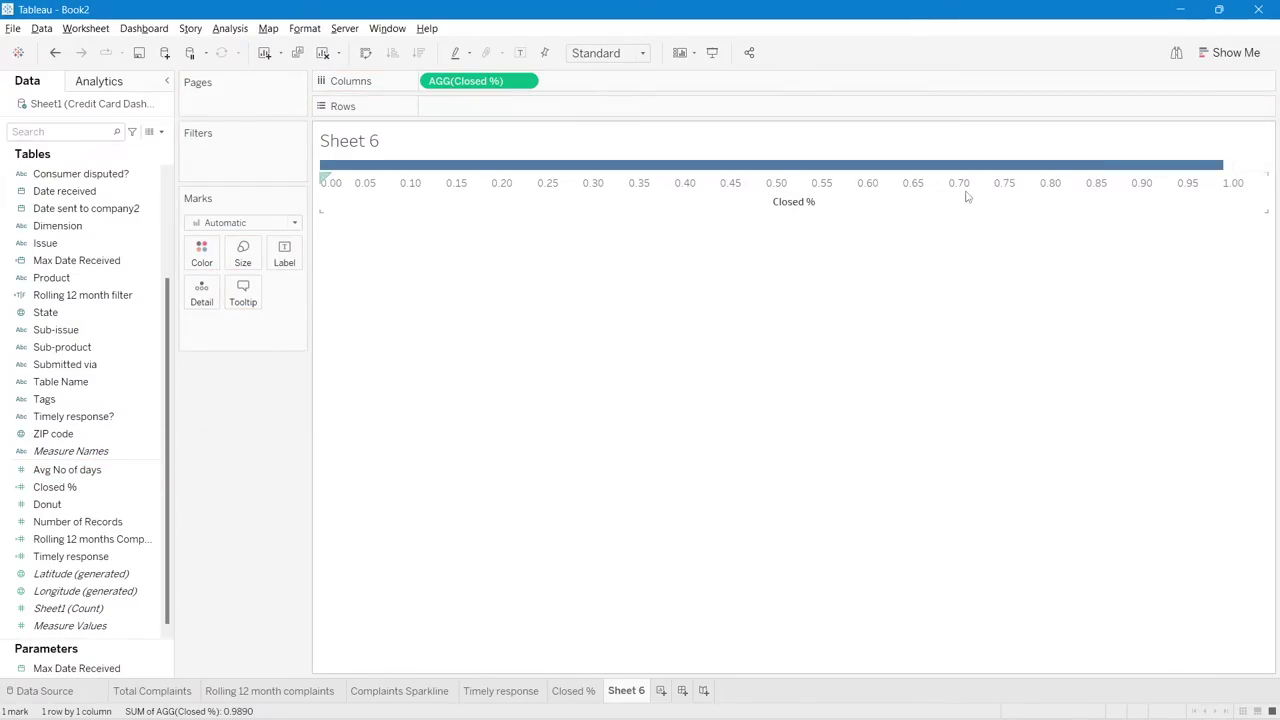
- Add an ad hoc AVG(1) calculation on Columns beside Closed %
{"action": "mouse_move", "coordinate": [1221, 173]}
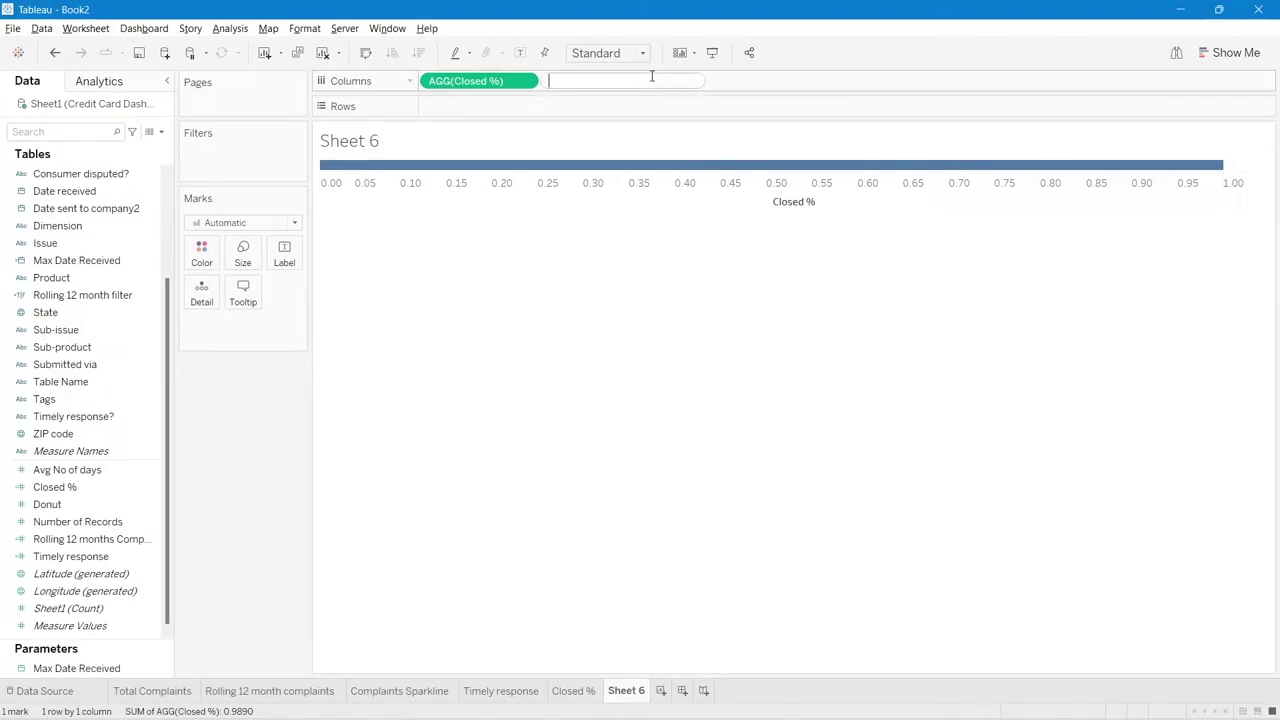
{"action": "double_click", "coordinate": [651, 76]}
{"action": "type", "text": "avg"}
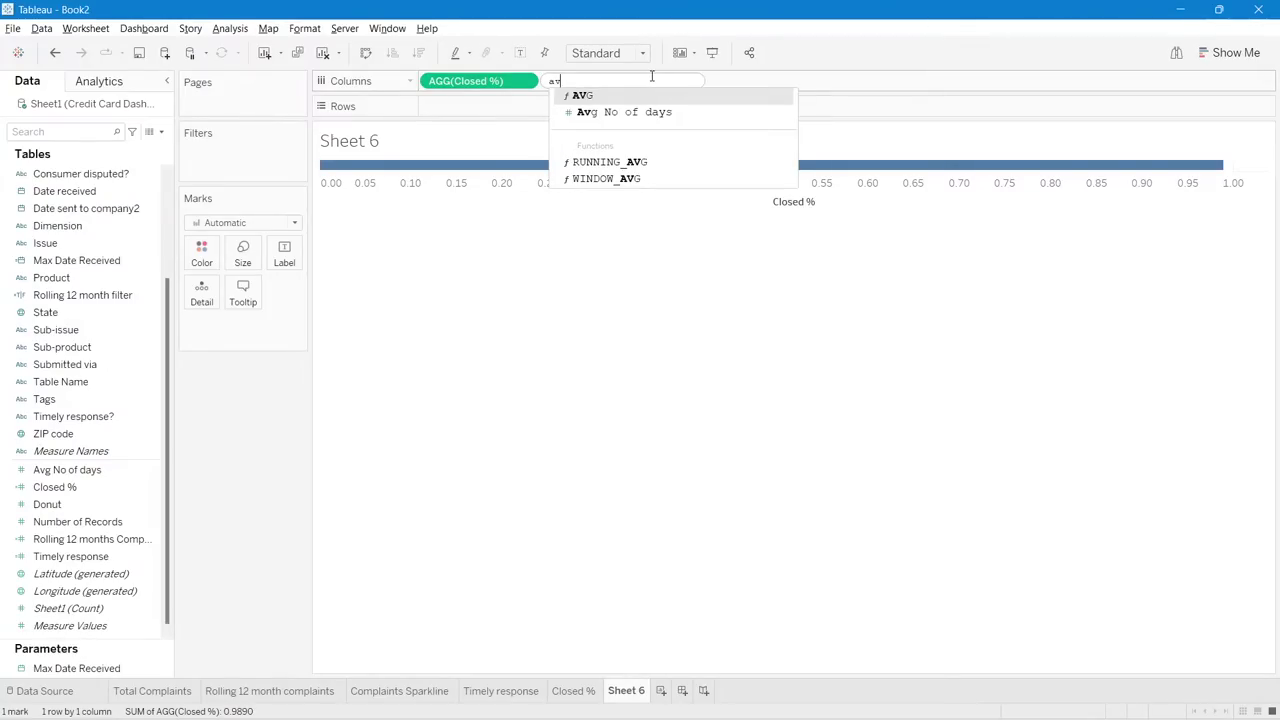
{"action": "key", "text": "Return"}
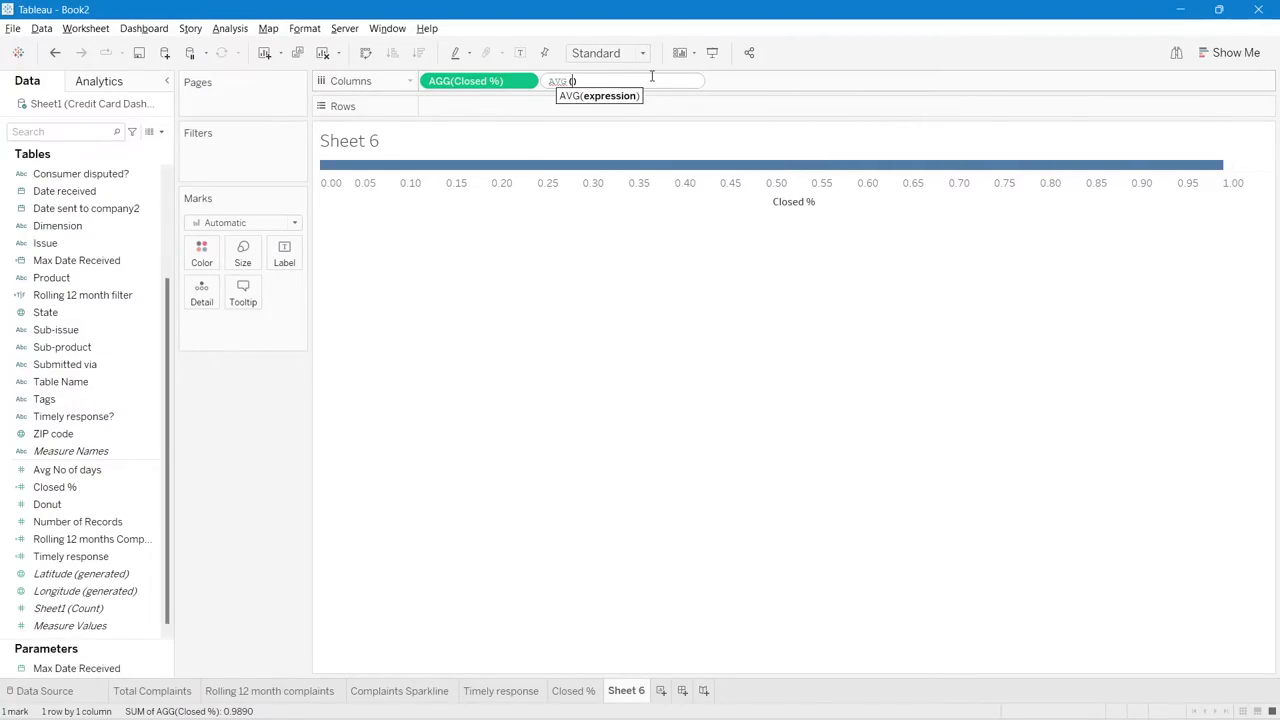
{"action": "key", "text": "Return"}
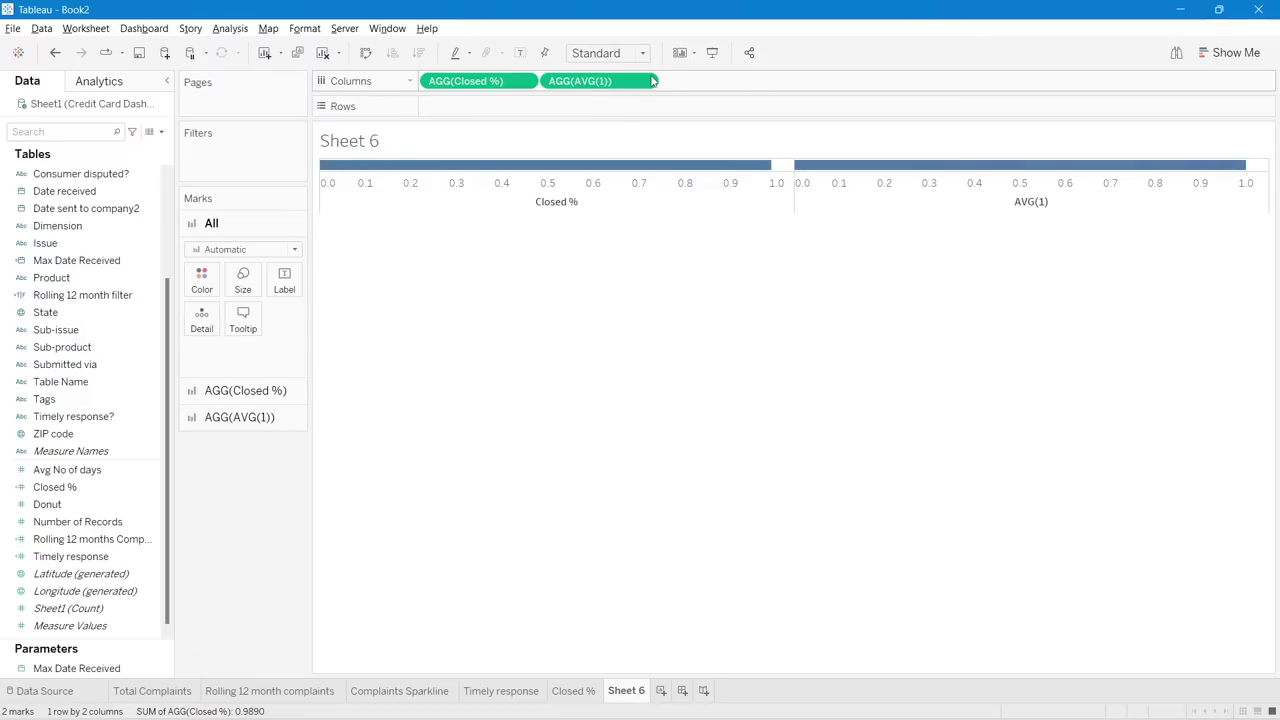
- Combine AVG(1) and Closed % into a dual-axis chart and synchronize the two axes
{"action": "right_click", "coordinate": [598, 84]}
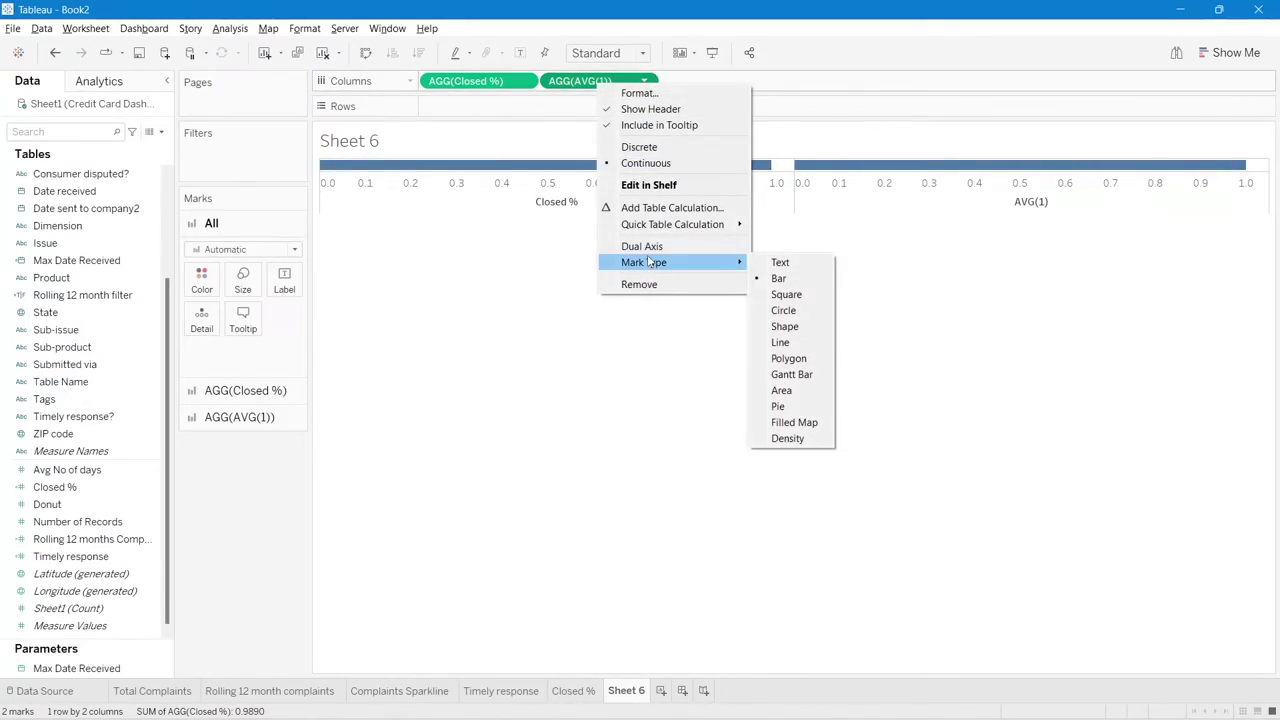
{"action": "left_click", "coordinate": [646, 246]}
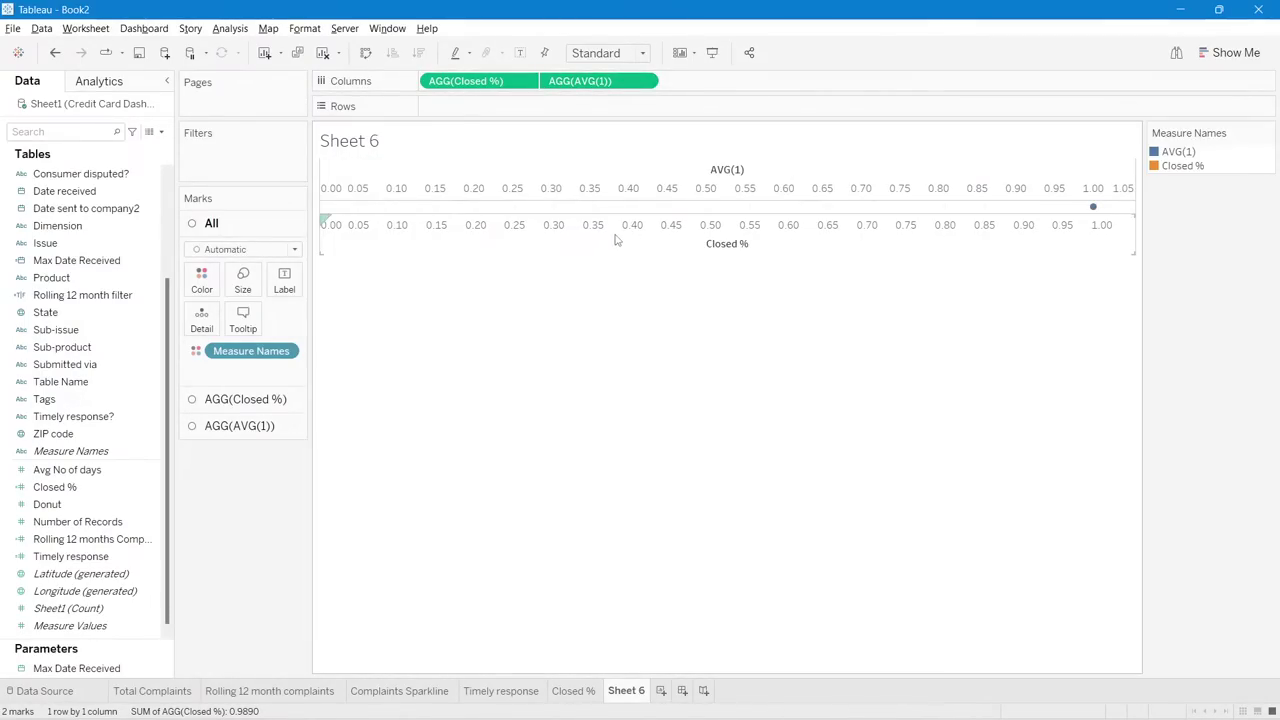
{"action": "right_click", "coordinate": [616, 240]}
{"action": "left_click", "coordinate": [668, 307]}
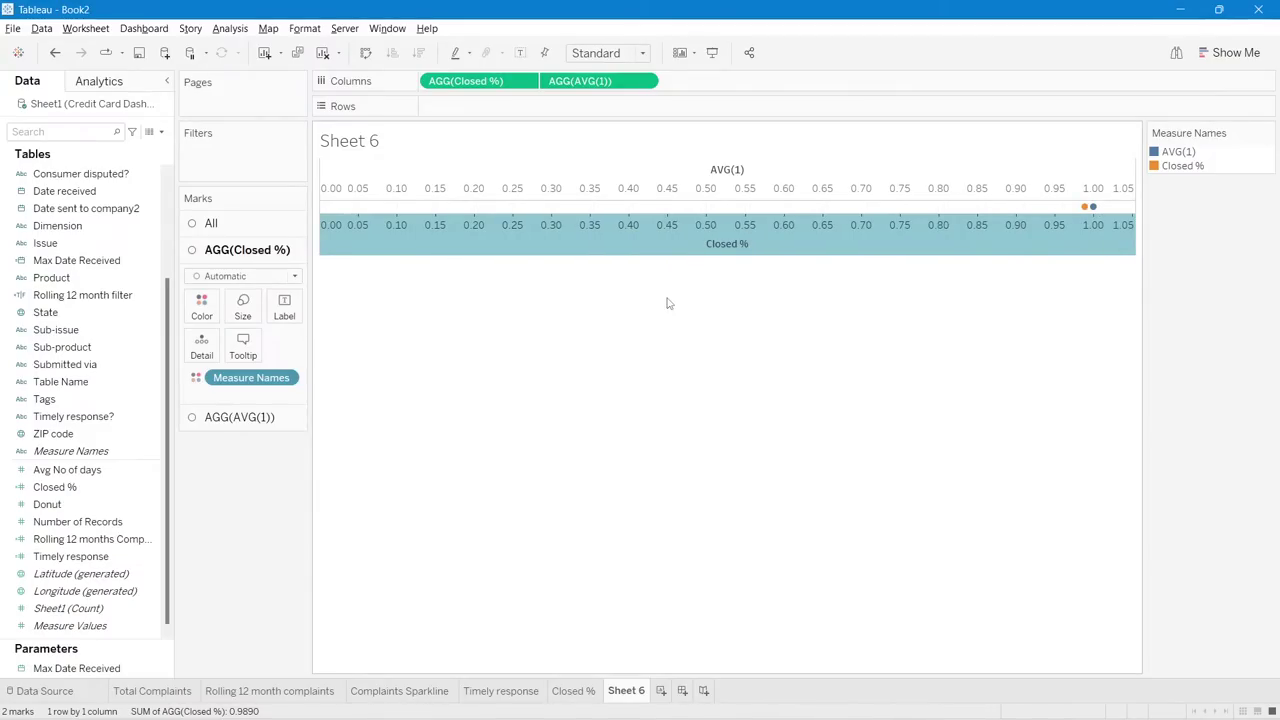
{"action": "left_click", "coordinate": [740, 334]}
- Set the mark type of both Closed % and AVG(1) to Bar
{"action": "left_click", "coordinate": [240, 276]}
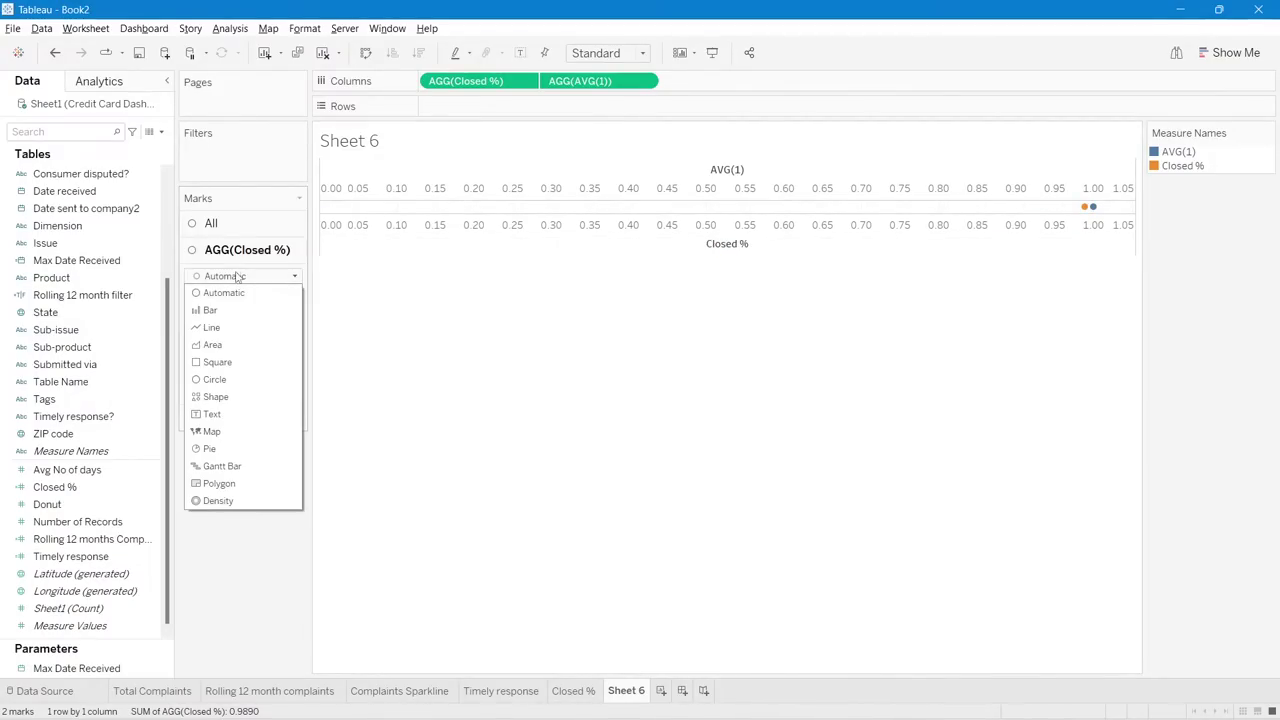
{"action": "left_click", "coordinate": [229, 292]}
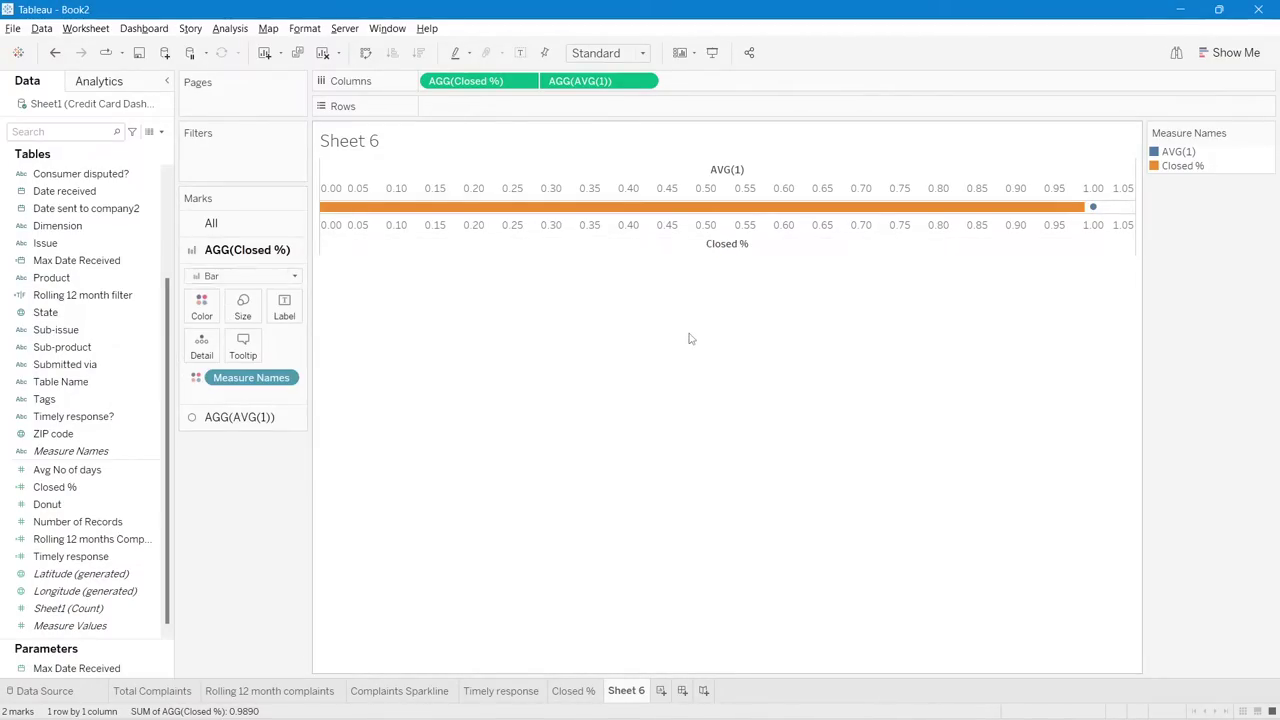
{"action": "left_click", "coordinate": [224, 417]}
{"action": "left_click", "coordinate": [240, 302]}
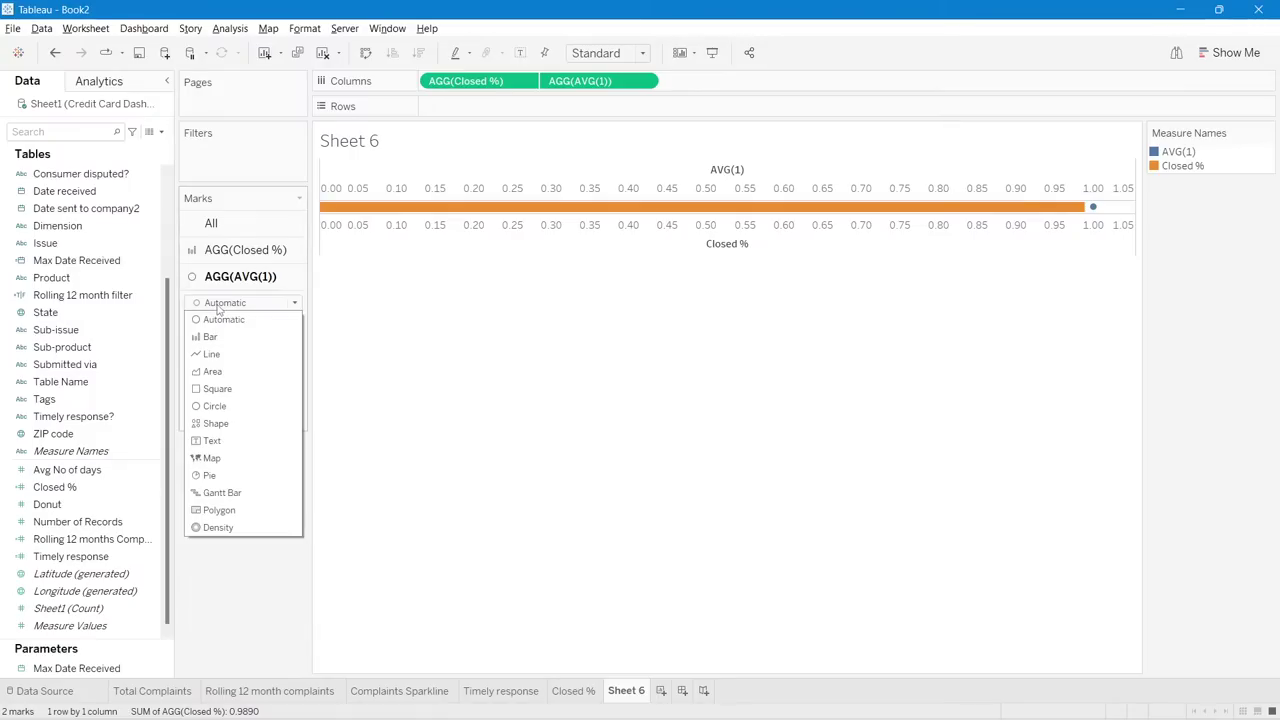
{"action": "left_click", "coordinate": [215, 334]}
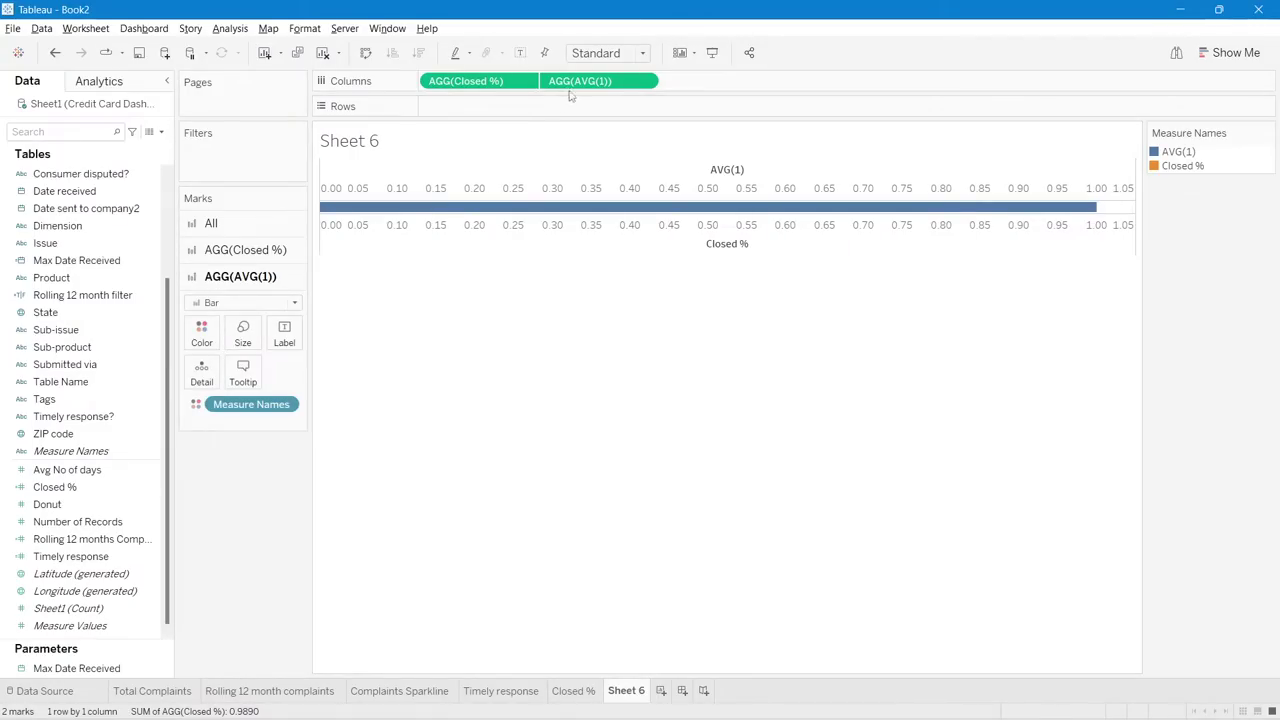
- Reorder the Columns fields so that AVG(1) comes before Closed %, putting the Closed % bar in front
{"action": "left_click_drag", "start_coordinate": [478, 87], "coordinate": [712, 80]}
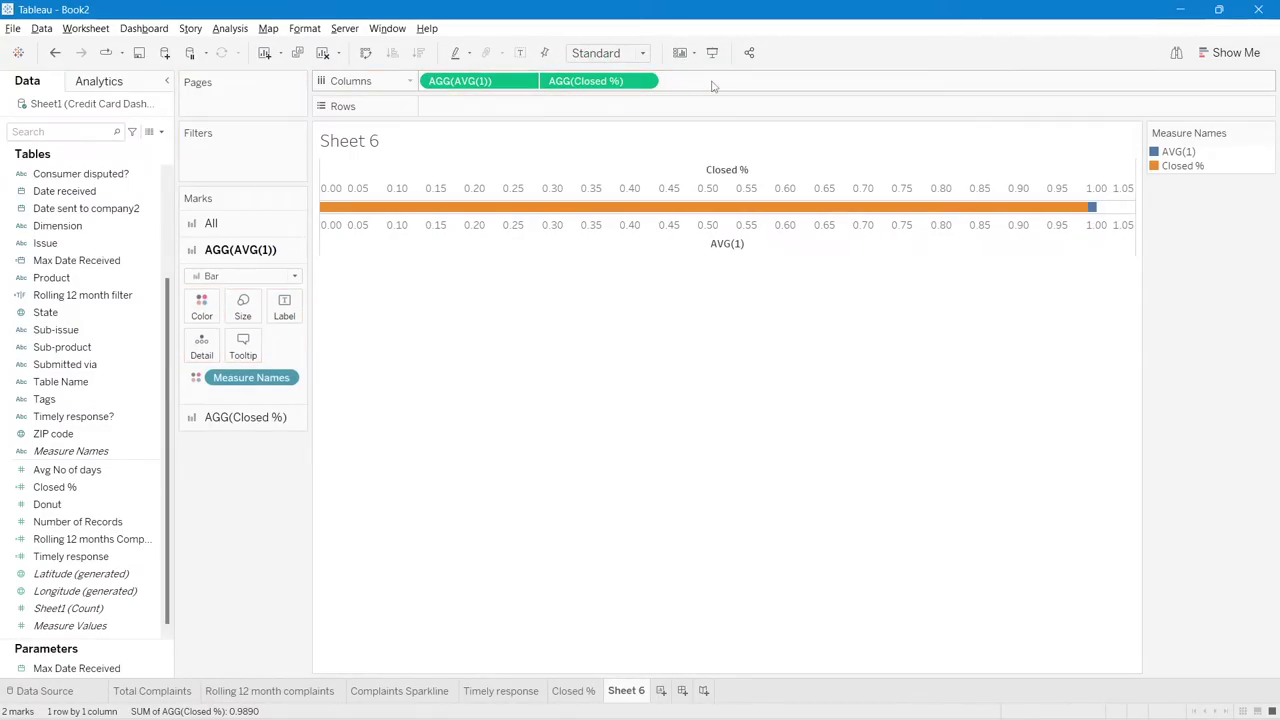
{"action": "left_click", "coordinate": [210, 281]}
{"action": "left_click", "coordinate": [211, 277]}
- Color the AVG(1) bar dark red using the Traffic Light palette in the Measure Names color settings
{"action": "left_click", "coordinate": [201, 305]}
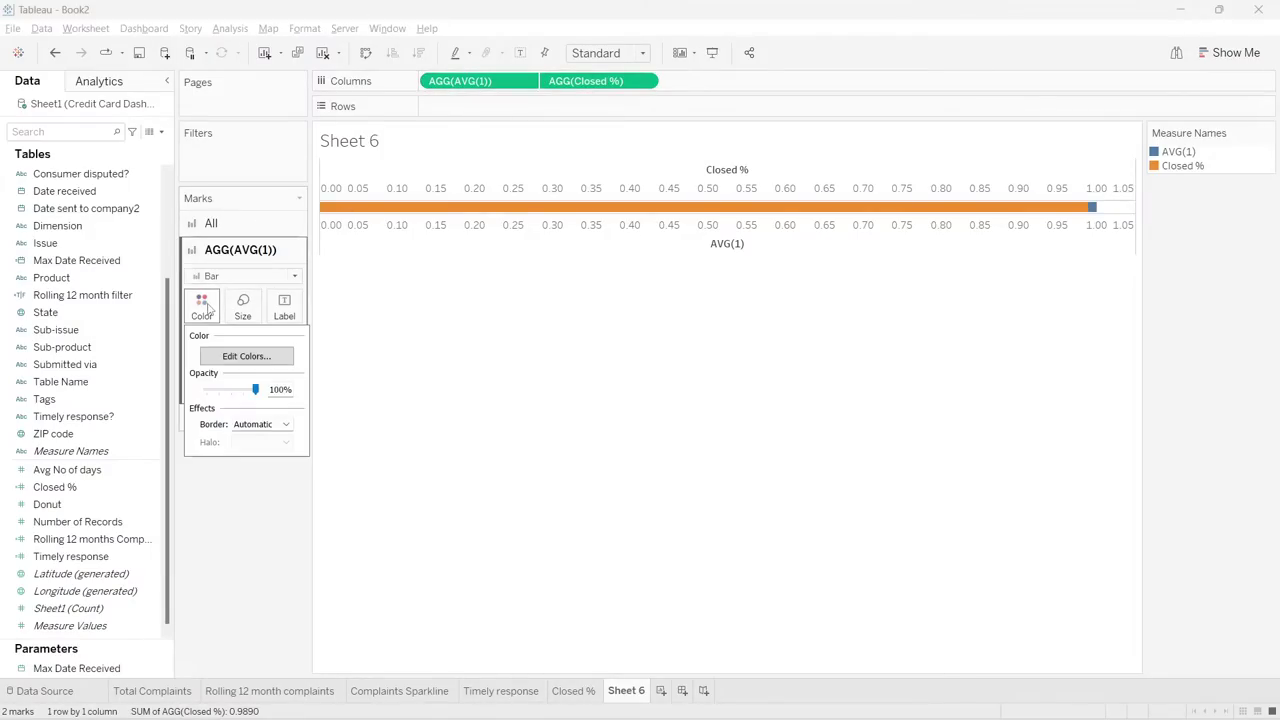
{"action": "left_click", "coordinate": [237, 357]}
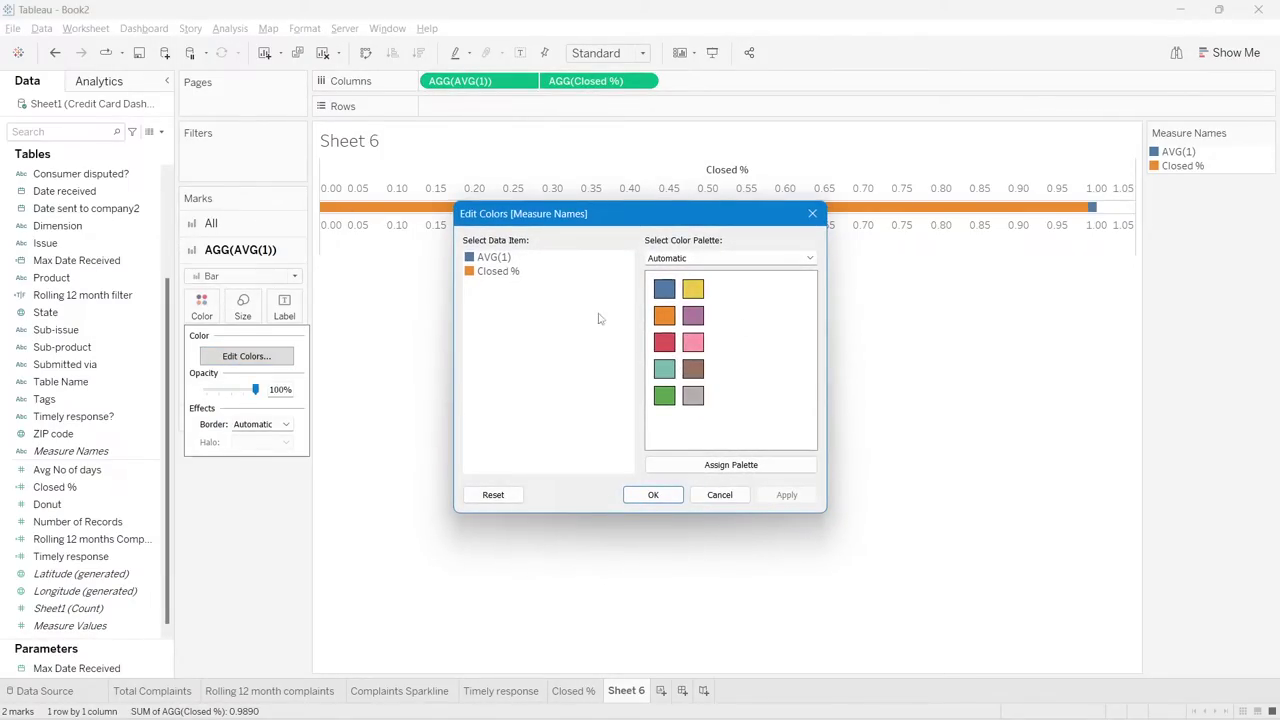
{"action": "left_click", "coordinate": [725, 258]}
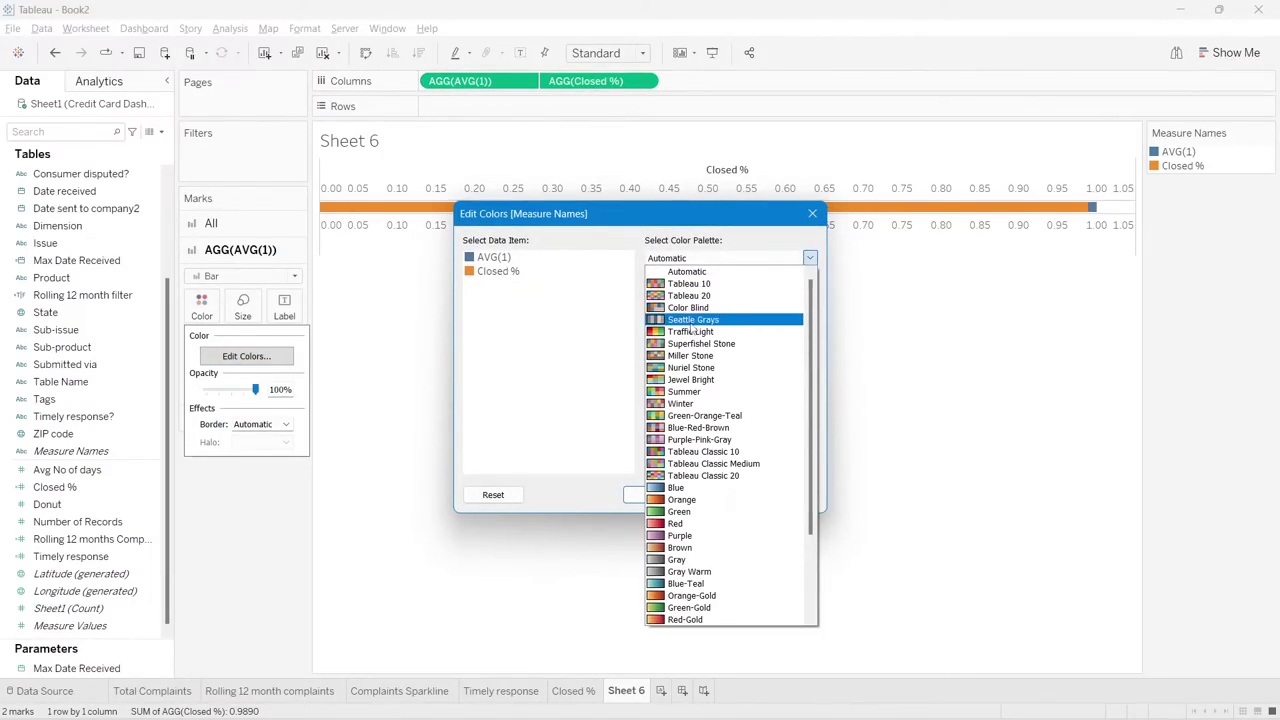
{"action": "left_click", "coordinate": [690, 331]}
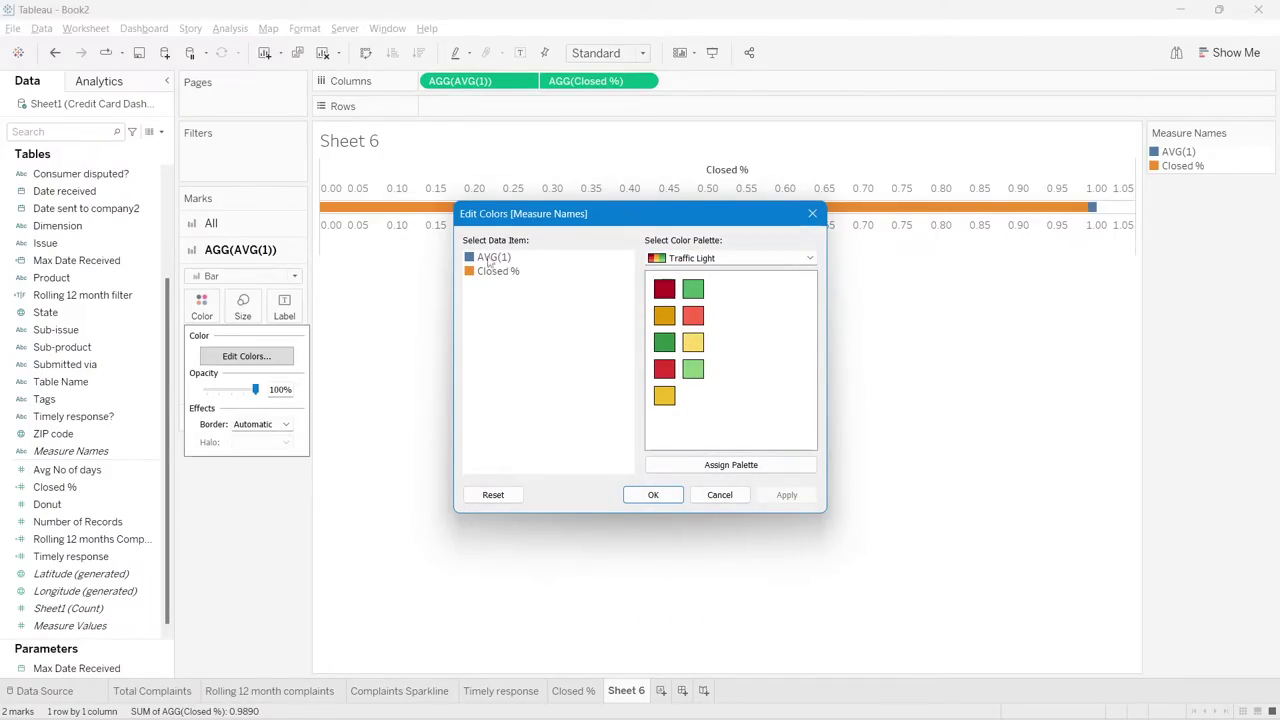
{"action": "left_click", "coordinate": [489, 258]}
{"action": "left_click", "coordinate": [664, 289]}
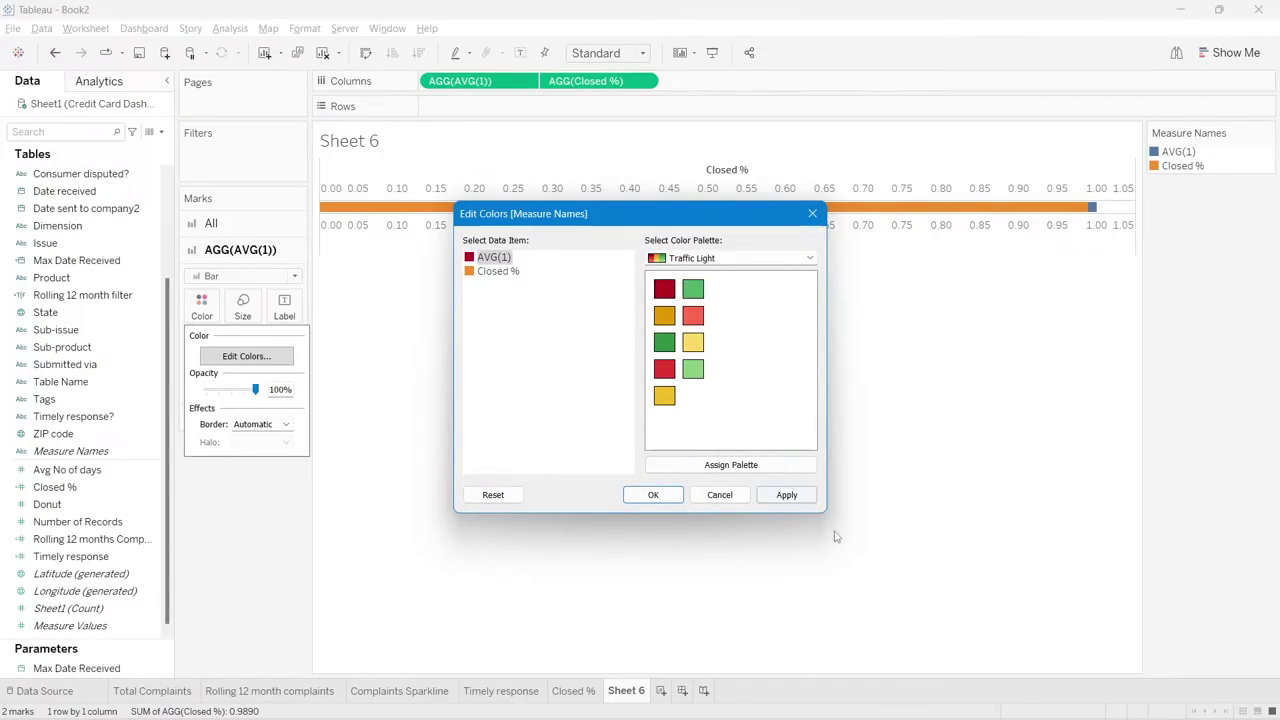
{"action": "left_click", "coordinate": [787, 495]}
- Color the Closed % bar medium gray using the Gray palette and apply the color changes
{"action": "double_click", "coordinate": [470, 272]}
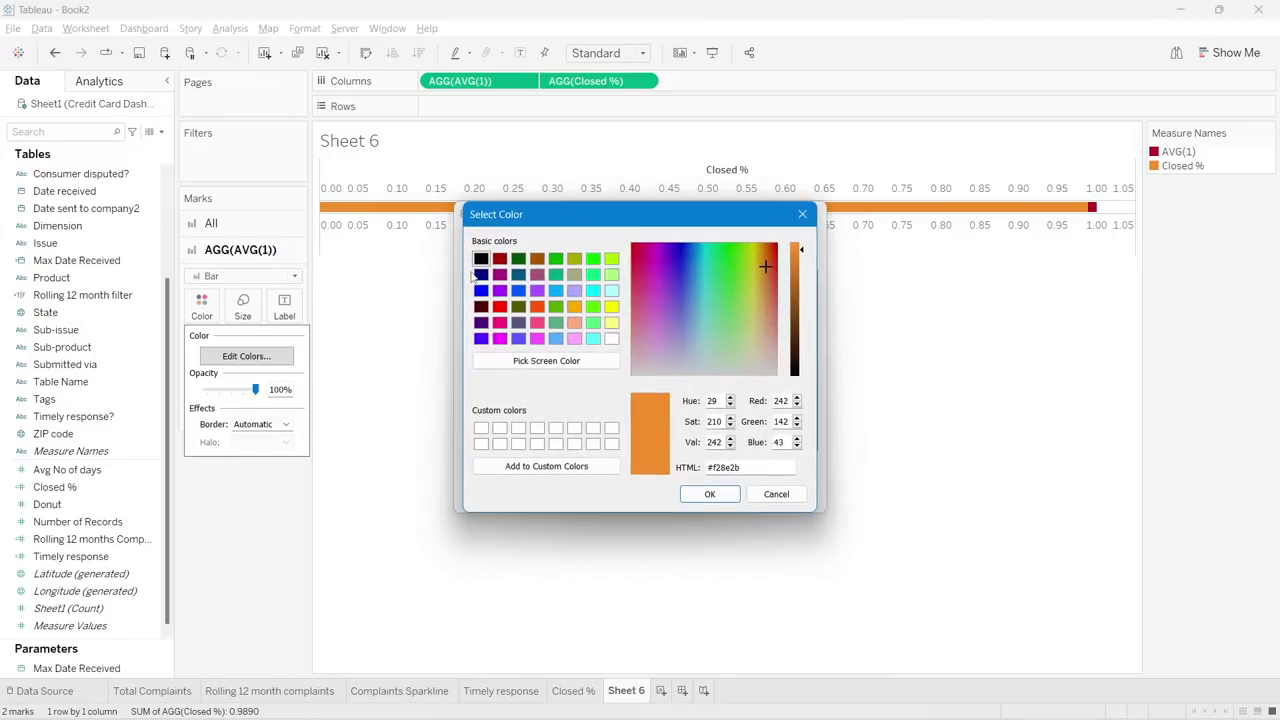
{"action": "left_click", "coordinate": [802, 214]}
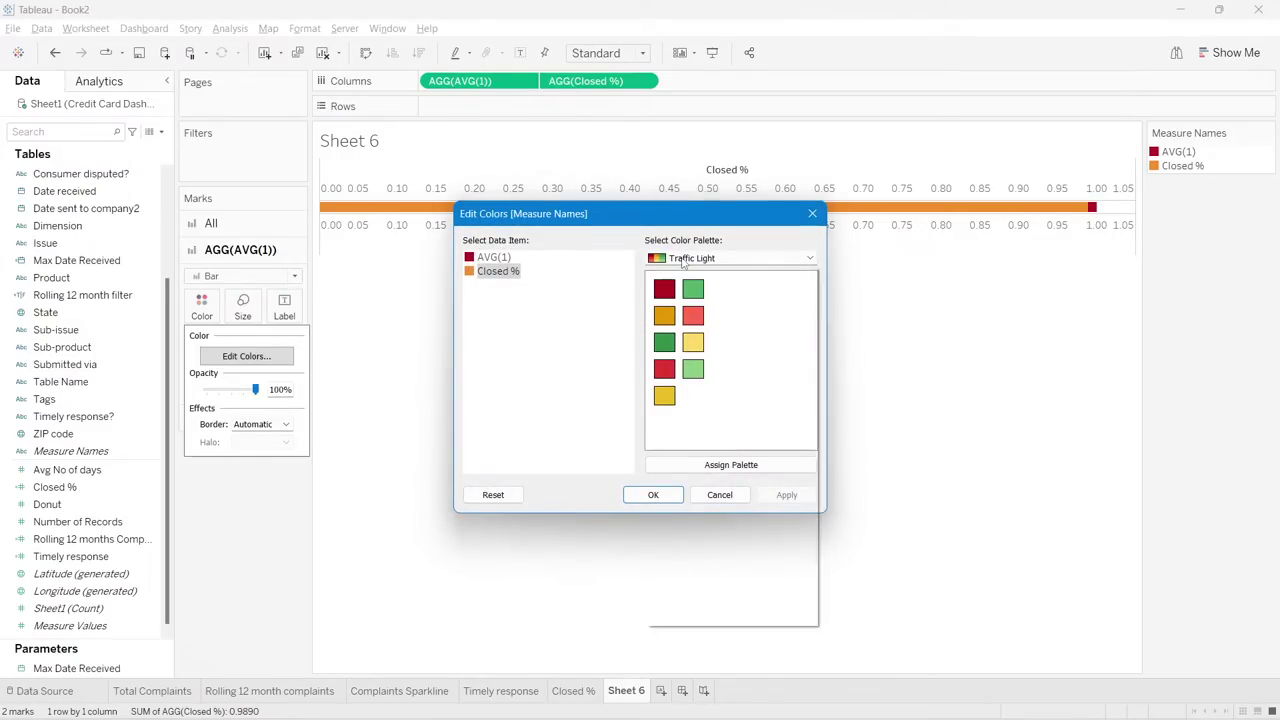
{"action": "left_click", "coordinate": [683, 258]}
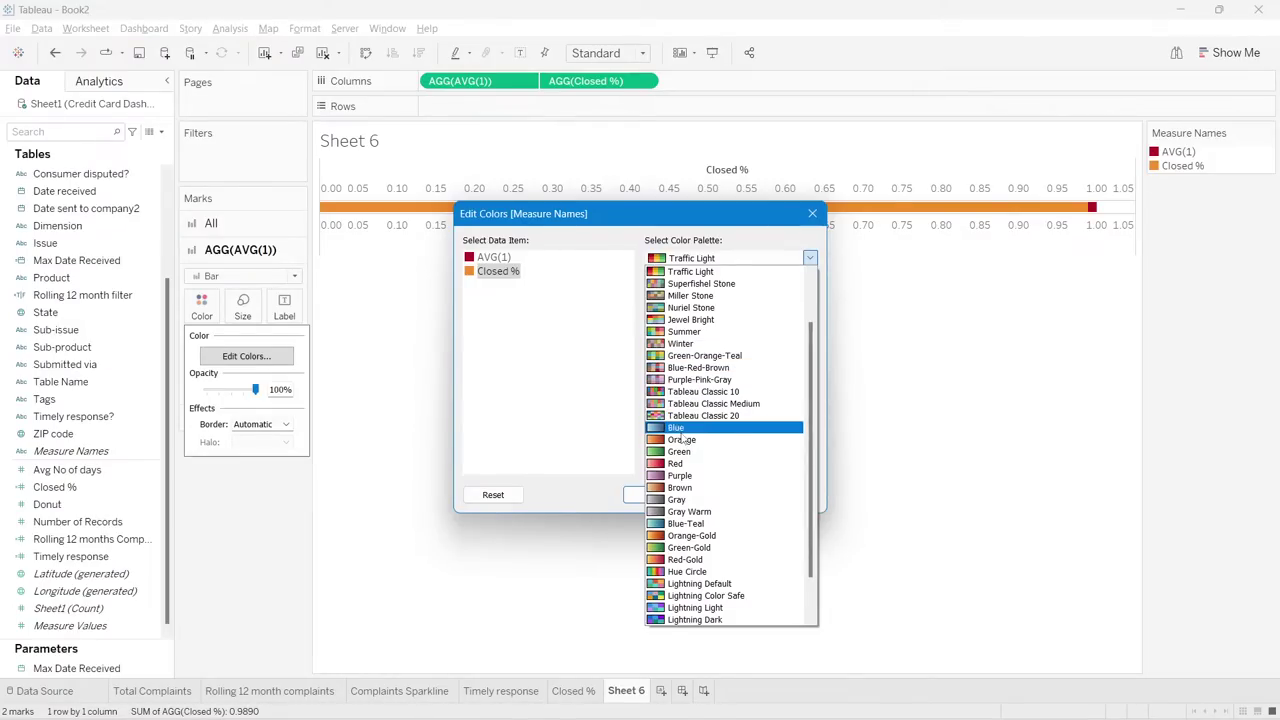
{"action": "scroll", "coordinate": [690, 320], "scroll_direction": "up", "scroll_amount": 3}
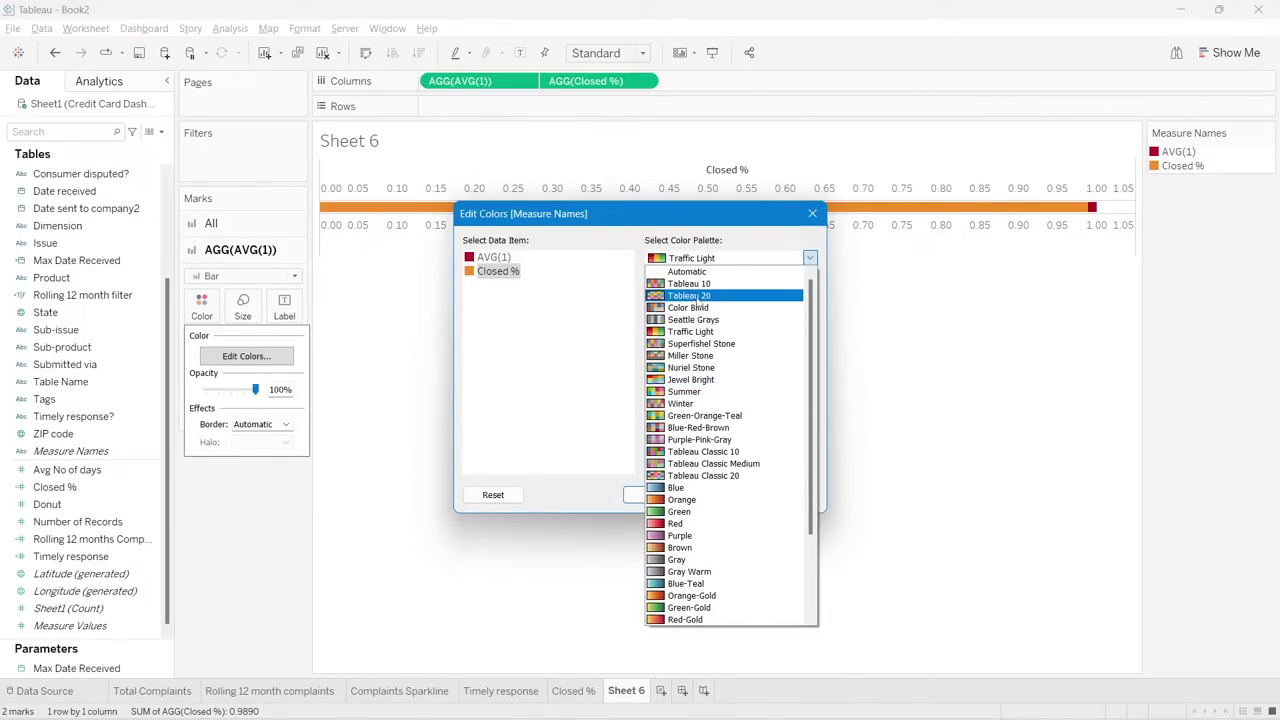
{"action": "scroll", "coordinate": [707, 395], "scroll_direction": "down", "scroll_amount": 3}
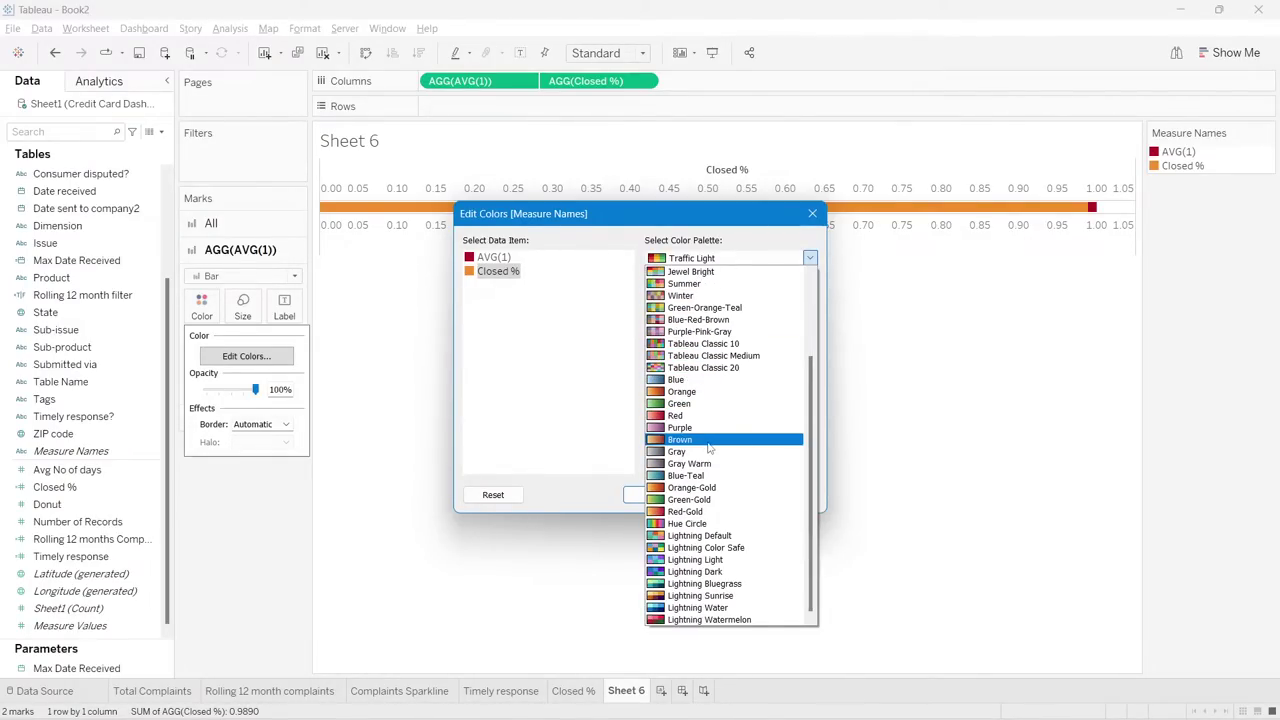
{"action": "left_click", "coordinate": [707, 453]}
{"action": "left_click", "coordinate": [721, 291]}
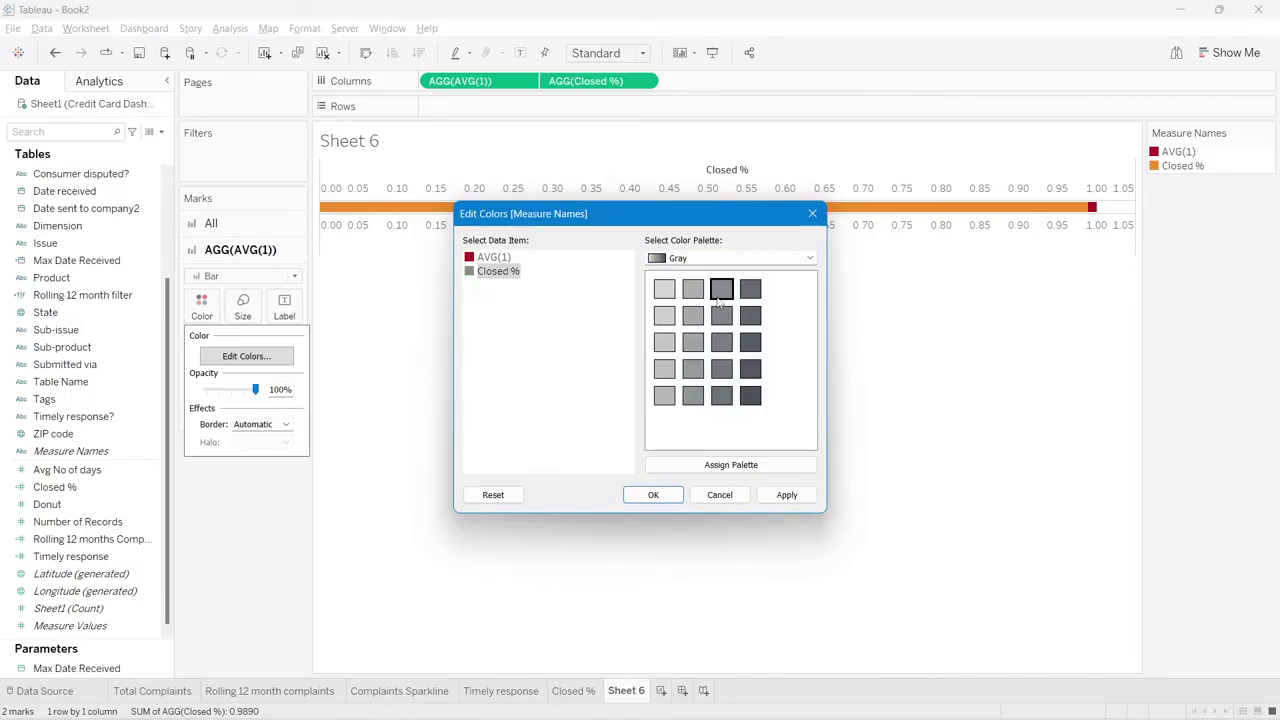
{"action": "left_click", "coordinate": [700, 296]}
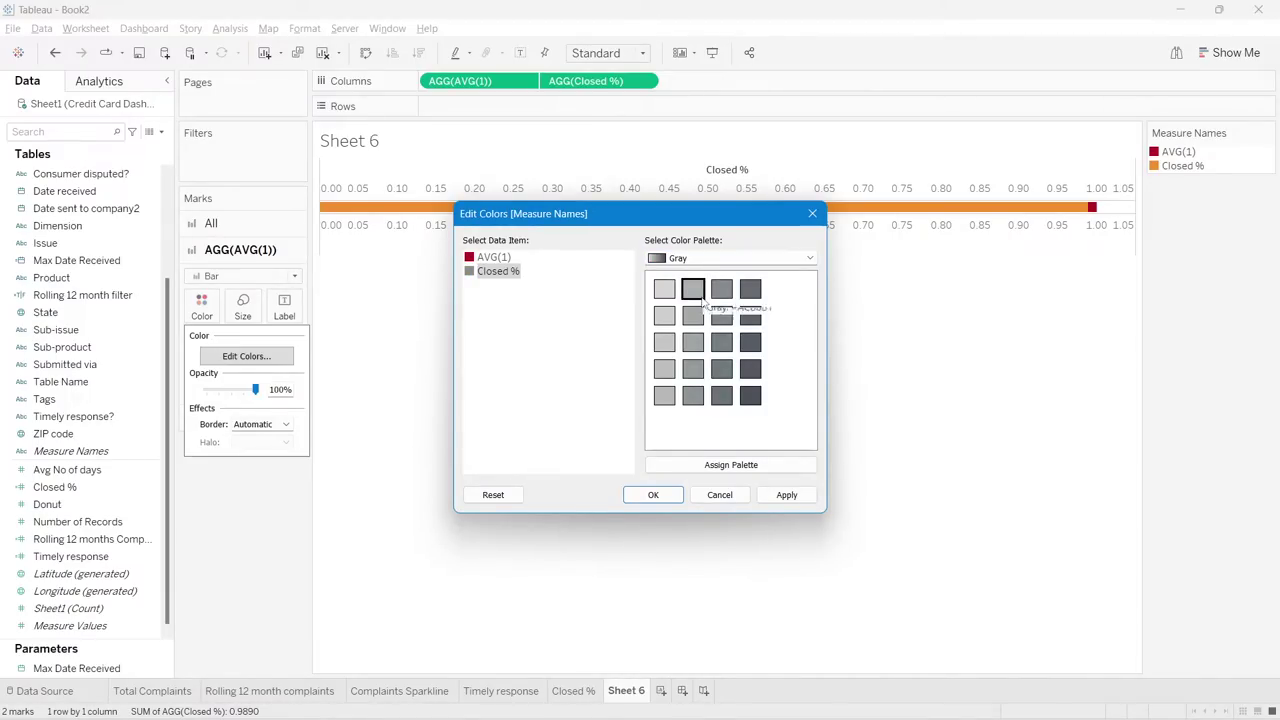
{"action": "left_click", "coordinate": [712, 316]}
{"action": "left_click", "coordinate": [786, 495]}
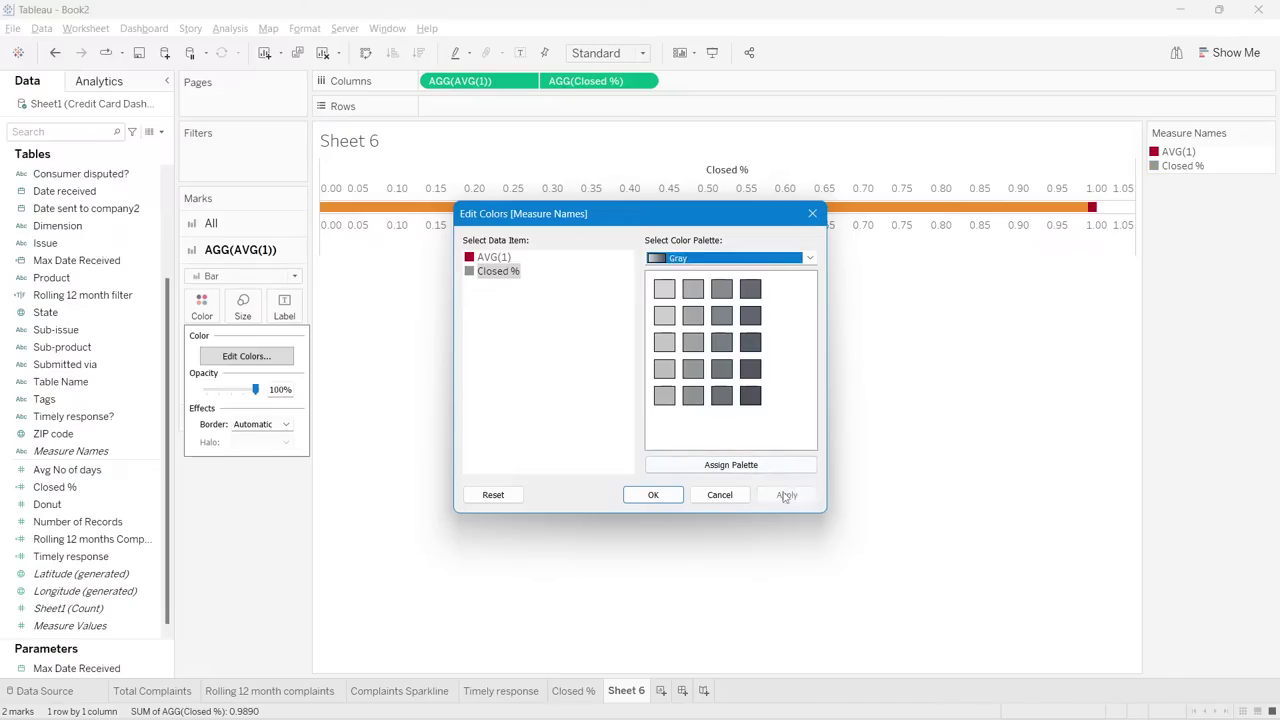
{"action": "left_click", "coordinate": [653, 495]}
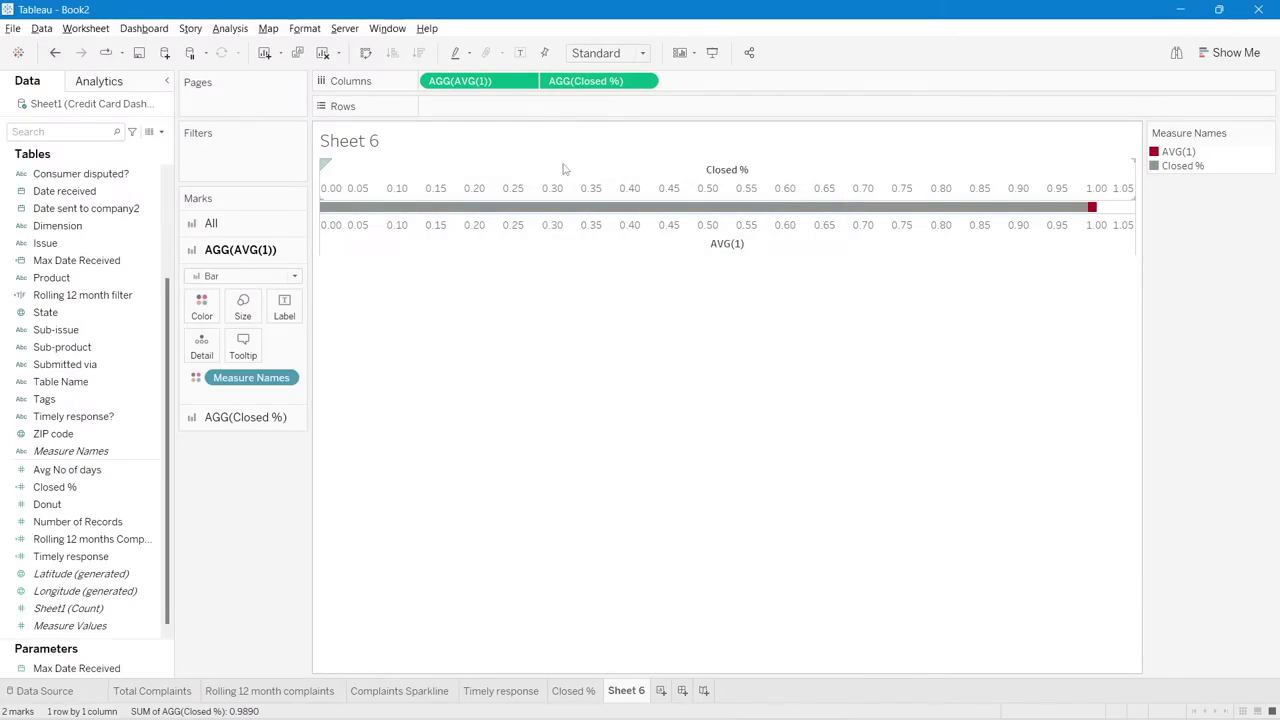
- Fit the sheet to Entire View and hide the Closed % axis header
{"action": "left_click", "coordinate": [607, 52]}
{"action": "left_click", "coordinate": [605, 112]}
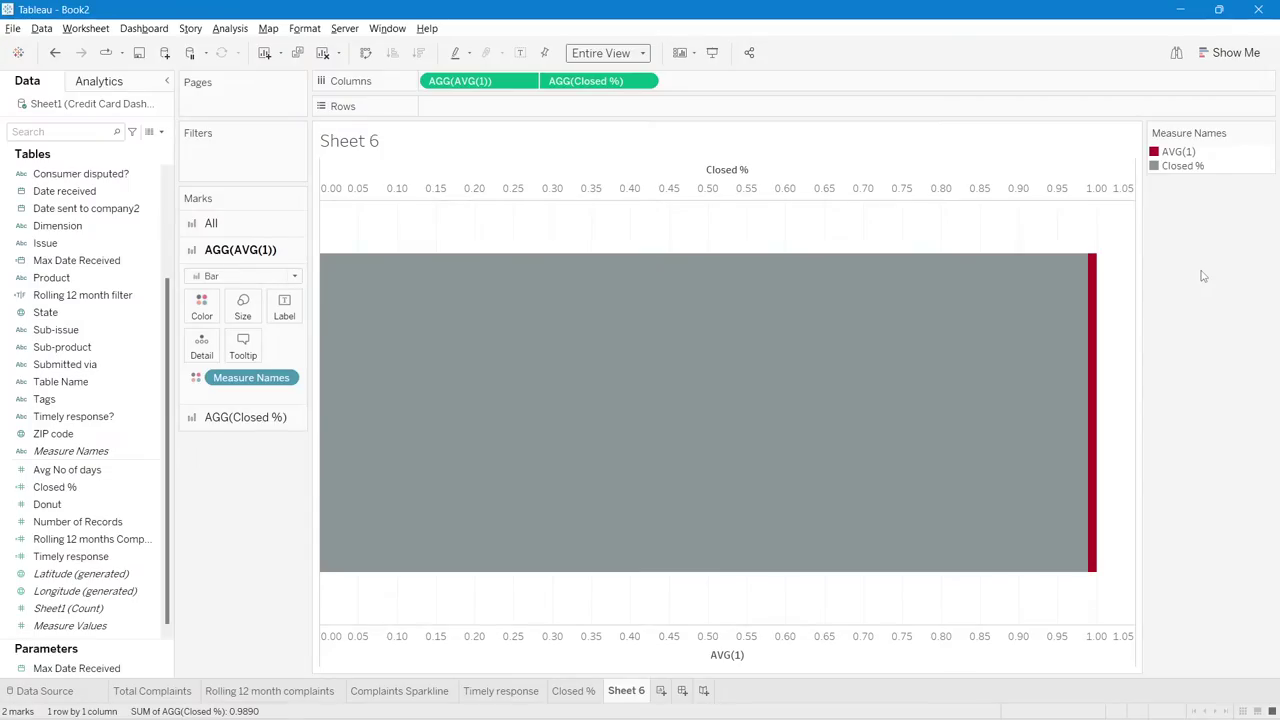
{"action": "right_click", "coordinate": [494, 184]}
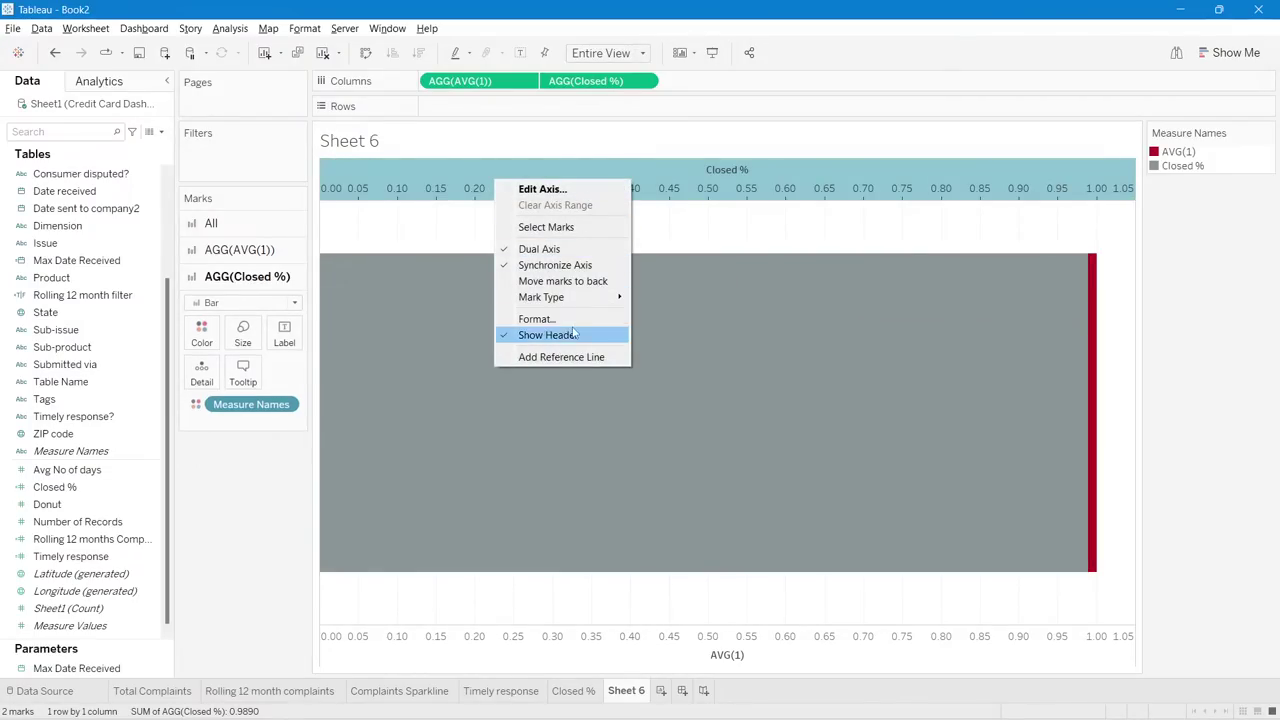
{"action": "left_click", "coordinate": [574, 334]}
{"action": "right_click", "coordinate": [507, 636]}
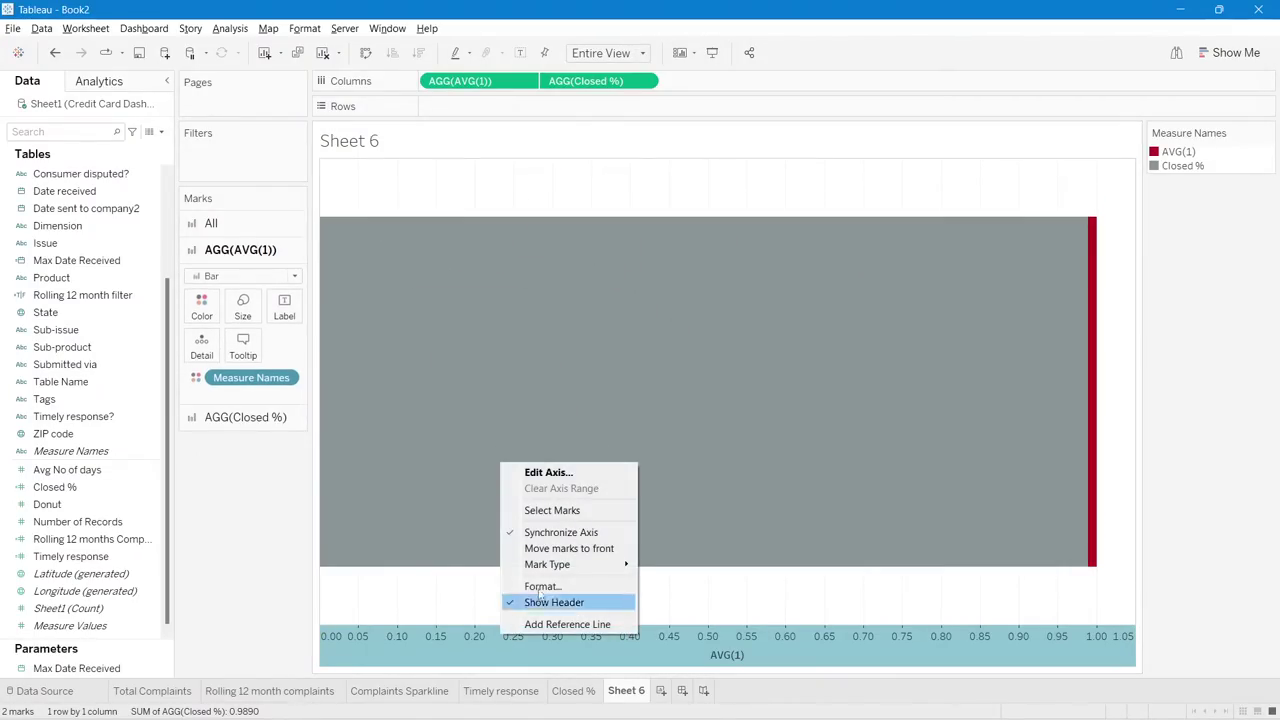
{"action": "left_click", "coordinate": [541, 533]}
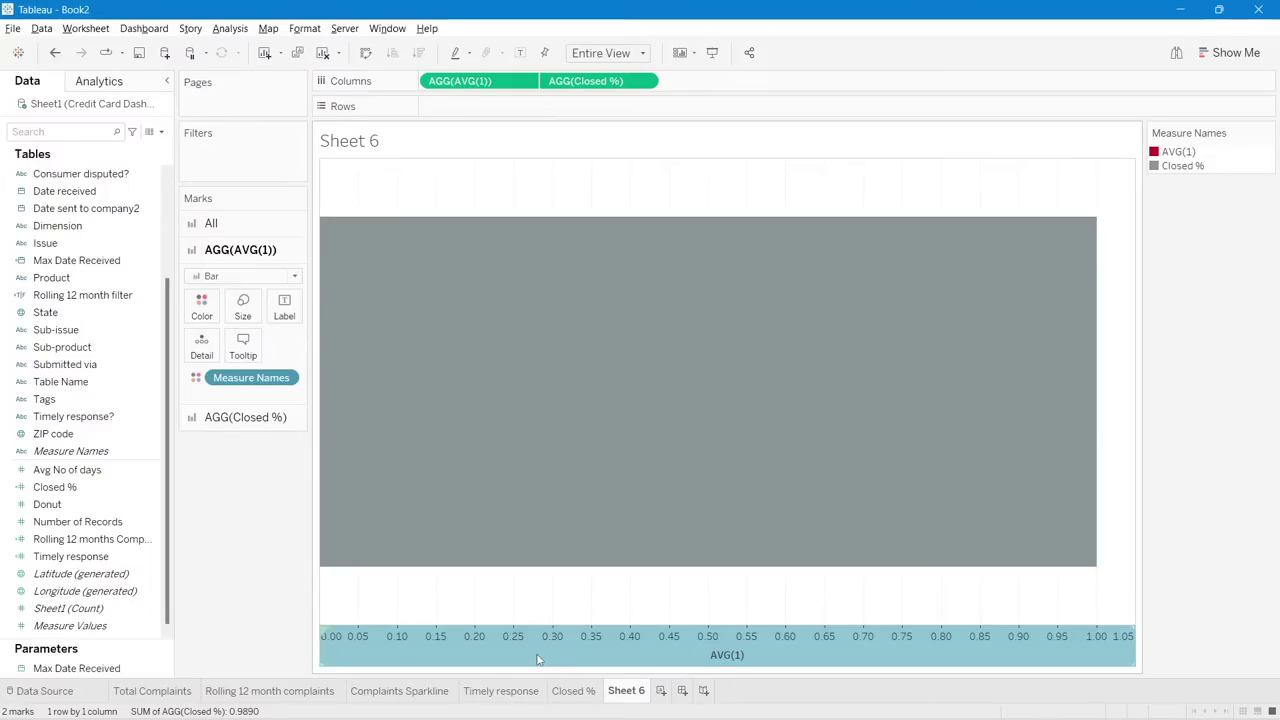
{"action": "right_click", "coordinate": [537, 658]}
{"action": "left_click", "coordinate": [570, 550]}
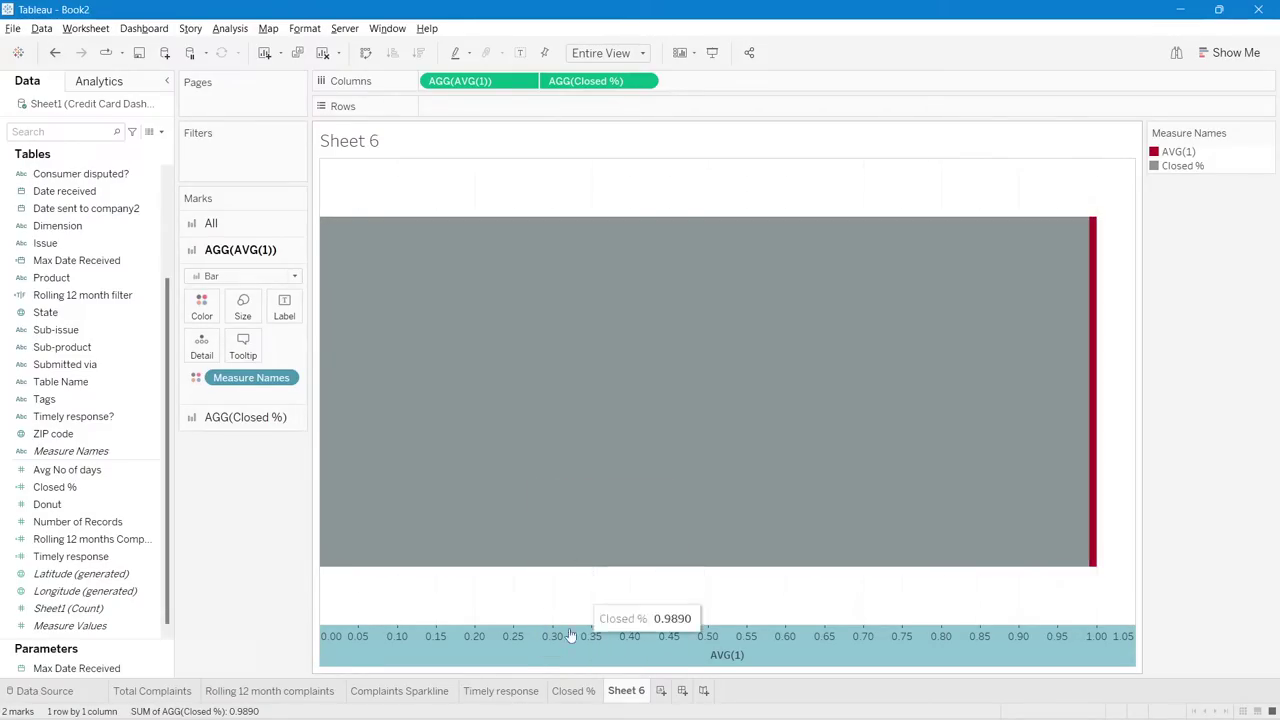
- Hide the AVG(1) axis header below the bar
{"action": "right_click", "coordinate": [533, 674]}
{"action": "right_click", "coordinate": [480, 636]}
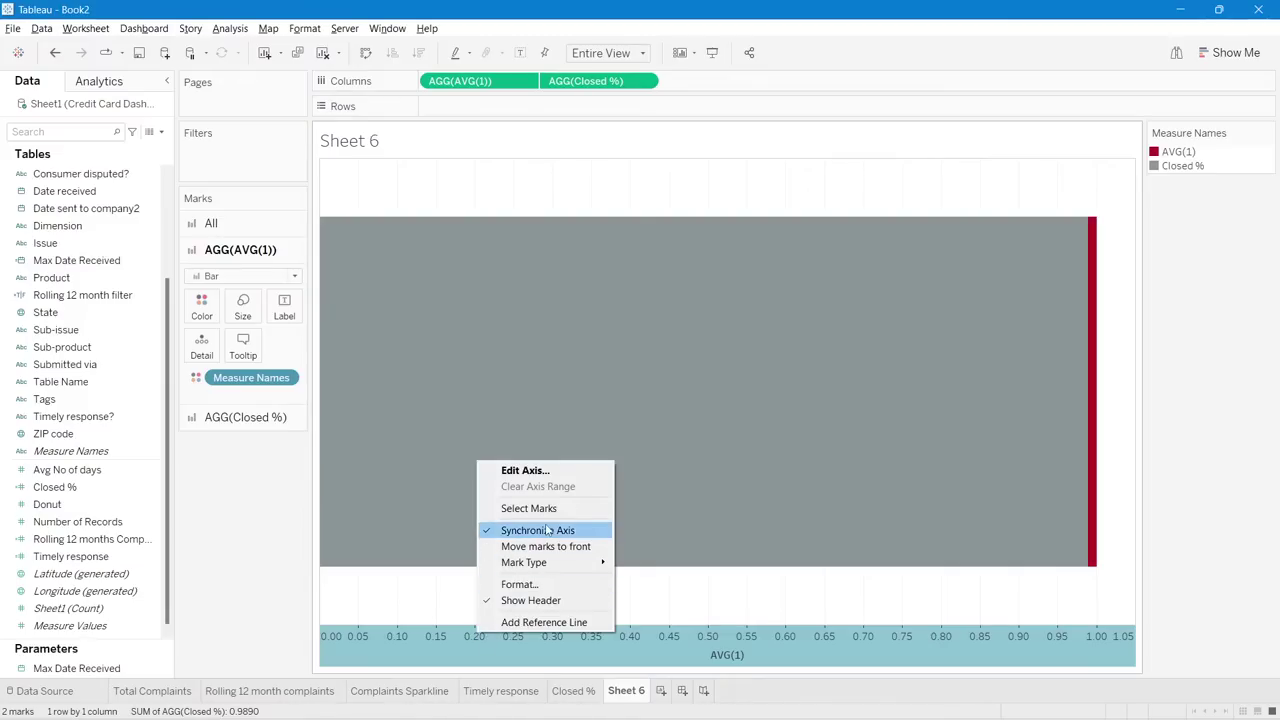
{"action": "left_click", "coordinate": [531, 600]}
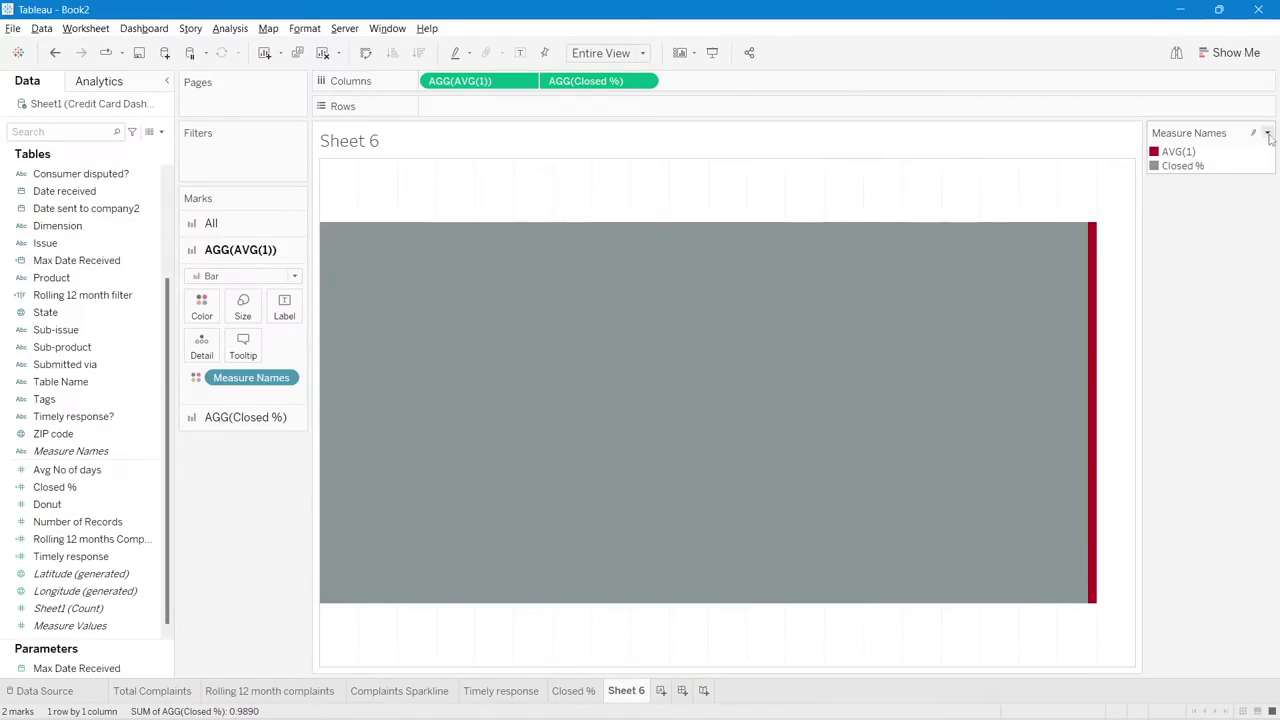
- Try hiding the title of the Measure Names color legend, and undo that change
{"action": "left_click", "coordinate": [1267, 134]}
{"action": "left_click", "coordinate": [1163, 177]}
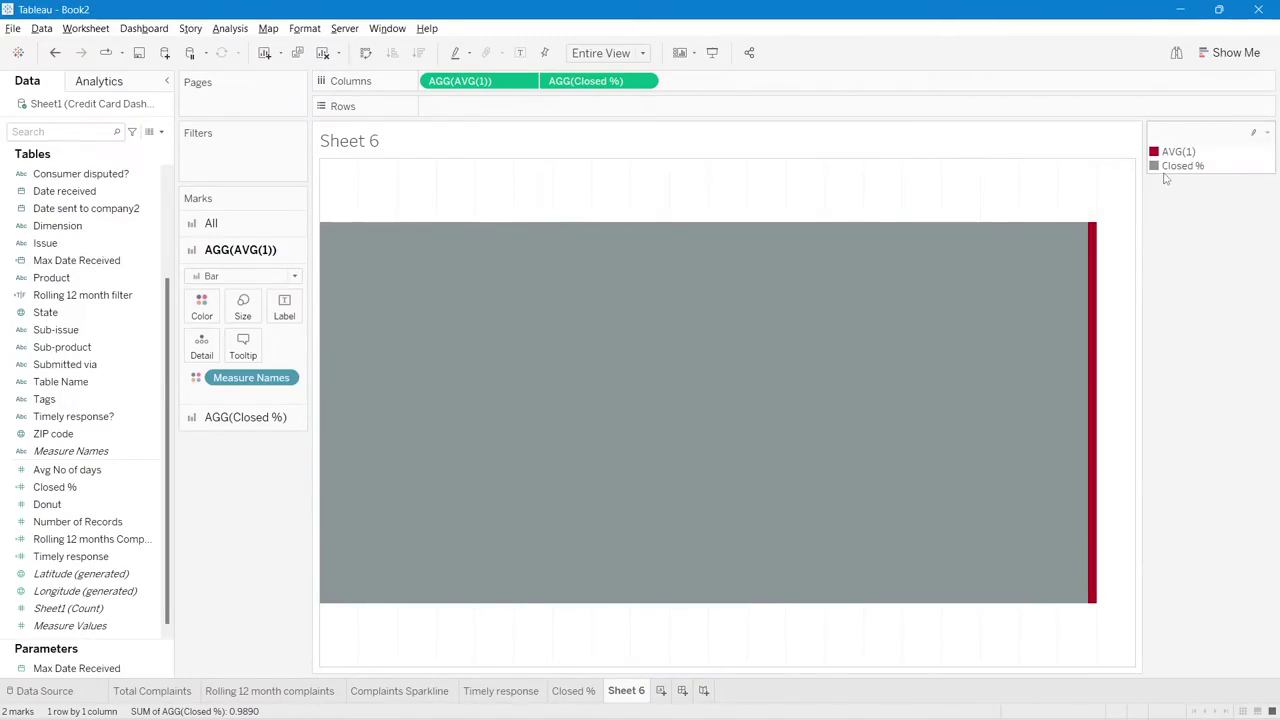
{"action": "left_click", "coordinate": [1267, 133]}
{"action": "left_click", "coordinate": [1239, 337]}
{"action": "key", "text": "ctrl+z"}
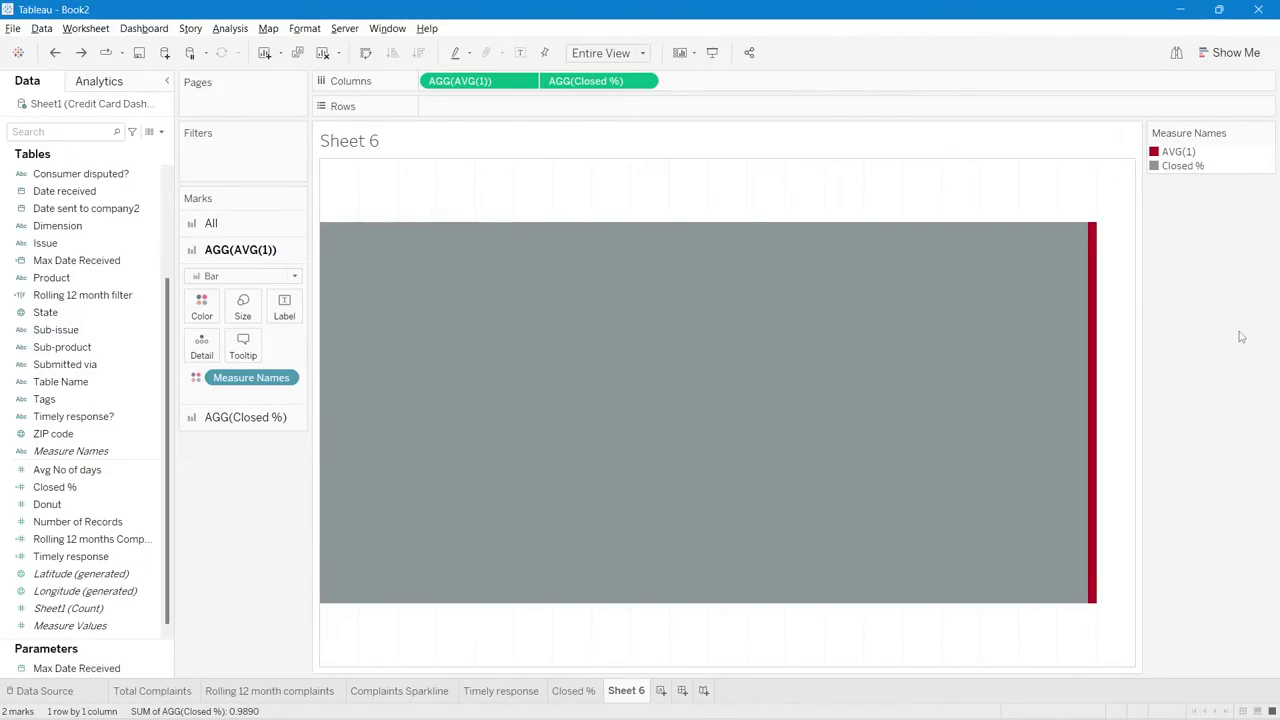
- Rename the Sheet 6 worksheet as Progress Bar
{"action": "double_click", "coordinate": [636, 694]}
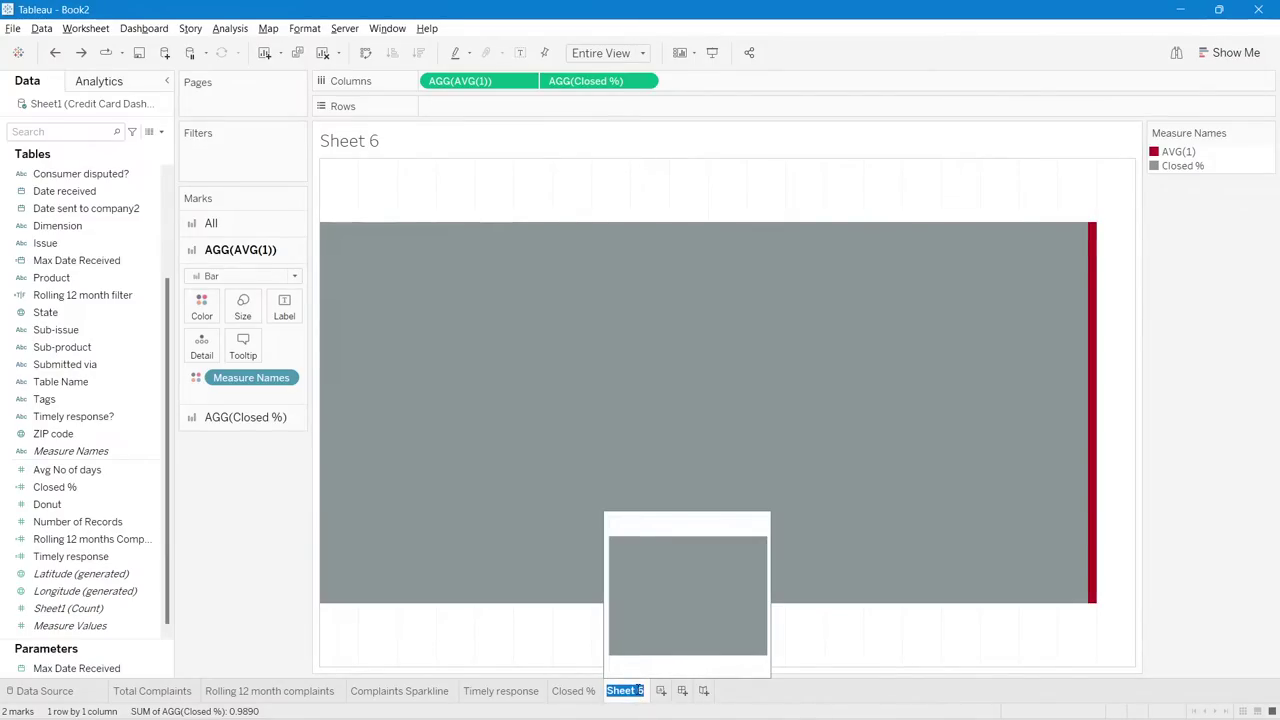
{"action": "type", "text": "Progress Bar"}
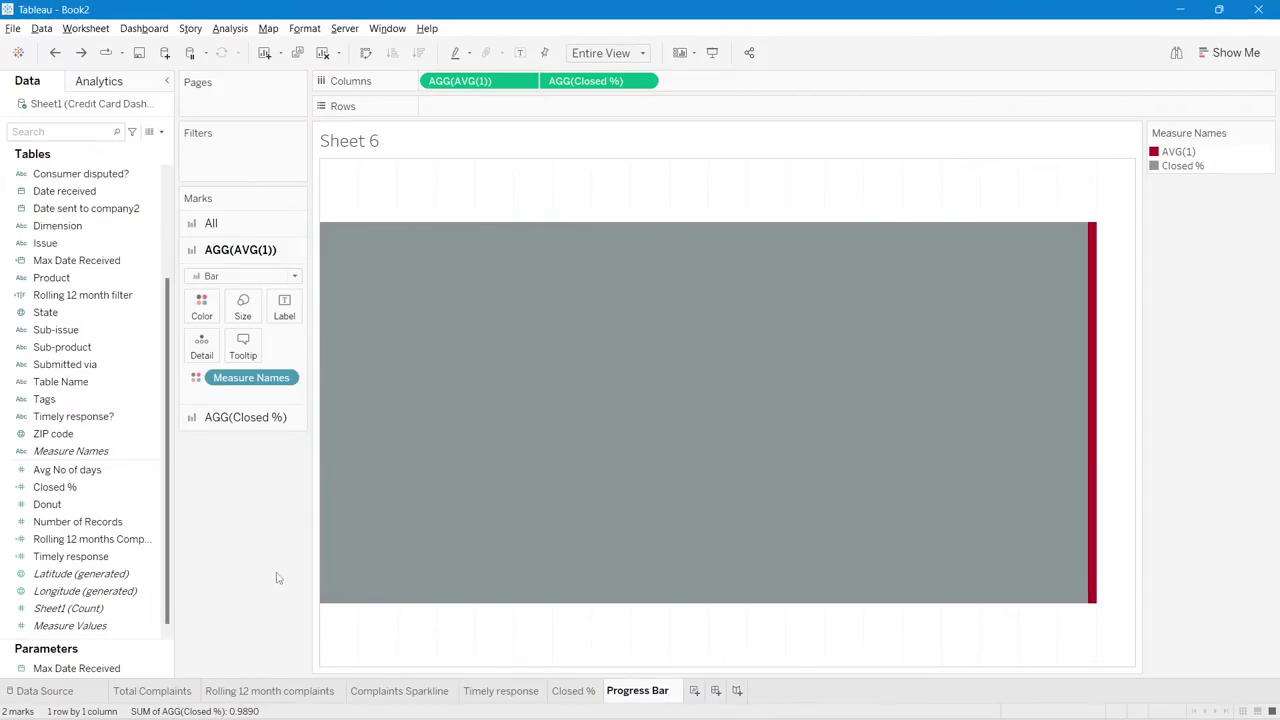
{"action": "key", "text": "Return"}
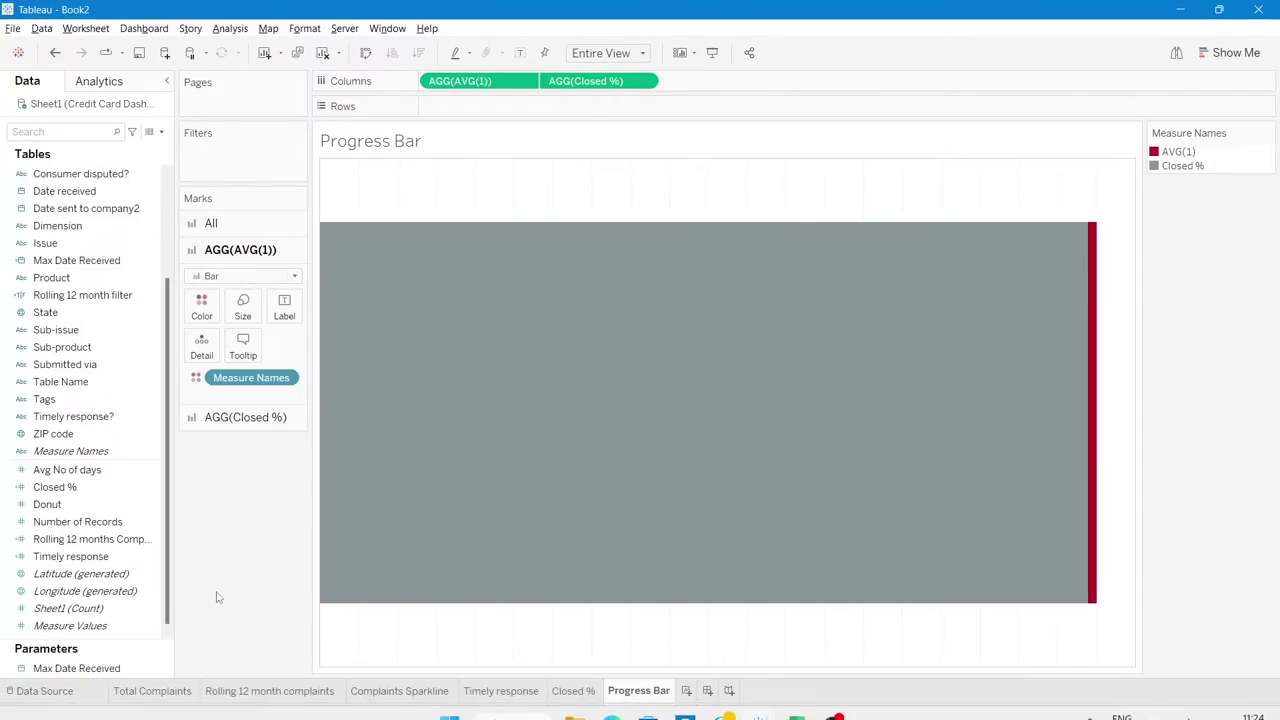
- Check the finished dashboard for reference and name a new worksheet In Progress Complaints
{"action": "key", "text": "alt+Tab"}
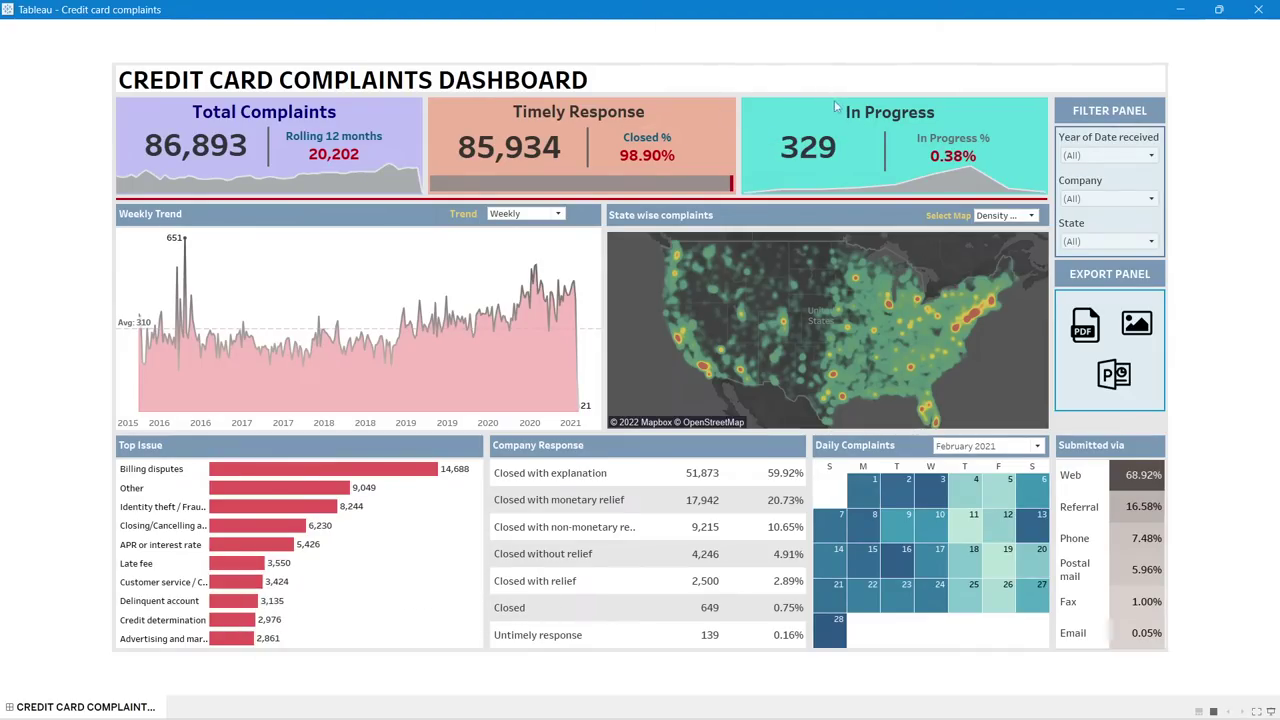
{"action": "key", "text": "alt+Tab"}
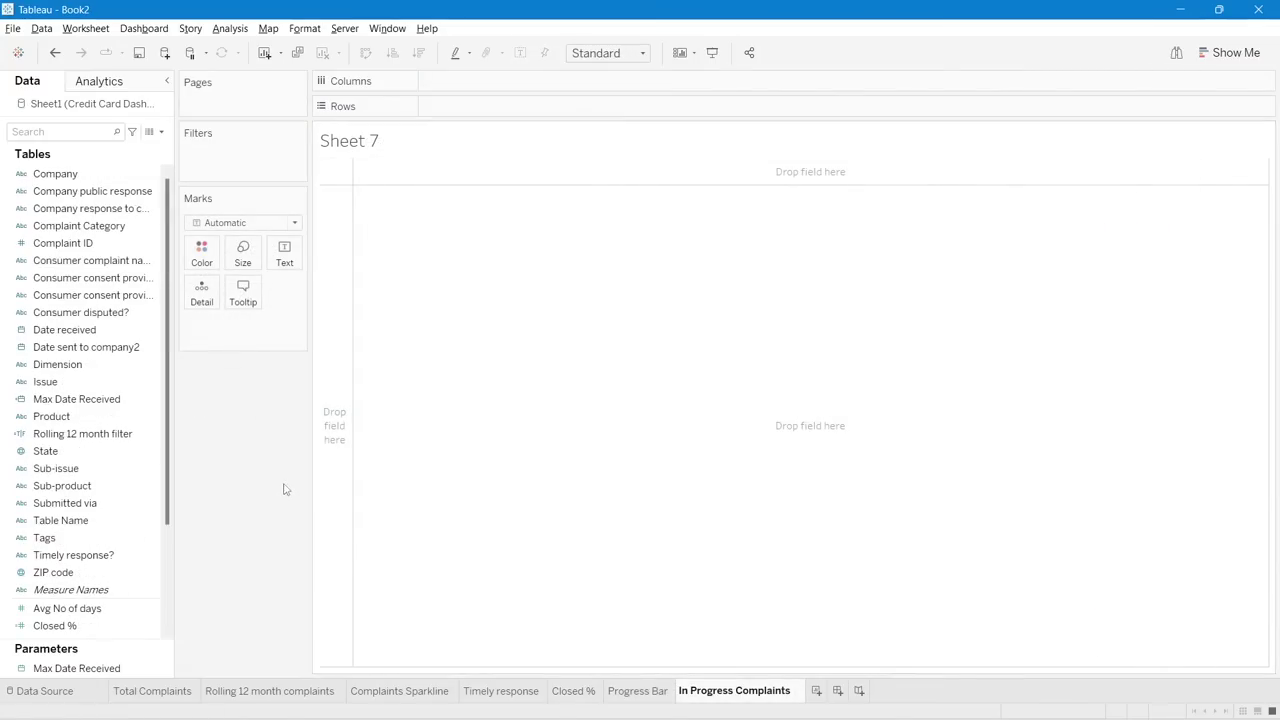
{"action": "key", "text": "Return"}
- Review the In Progress section of the finished Credit card complaints dashboard and return to the Book2 workbook
{"action": "mouse_move", "coordinate": [716, 710]}
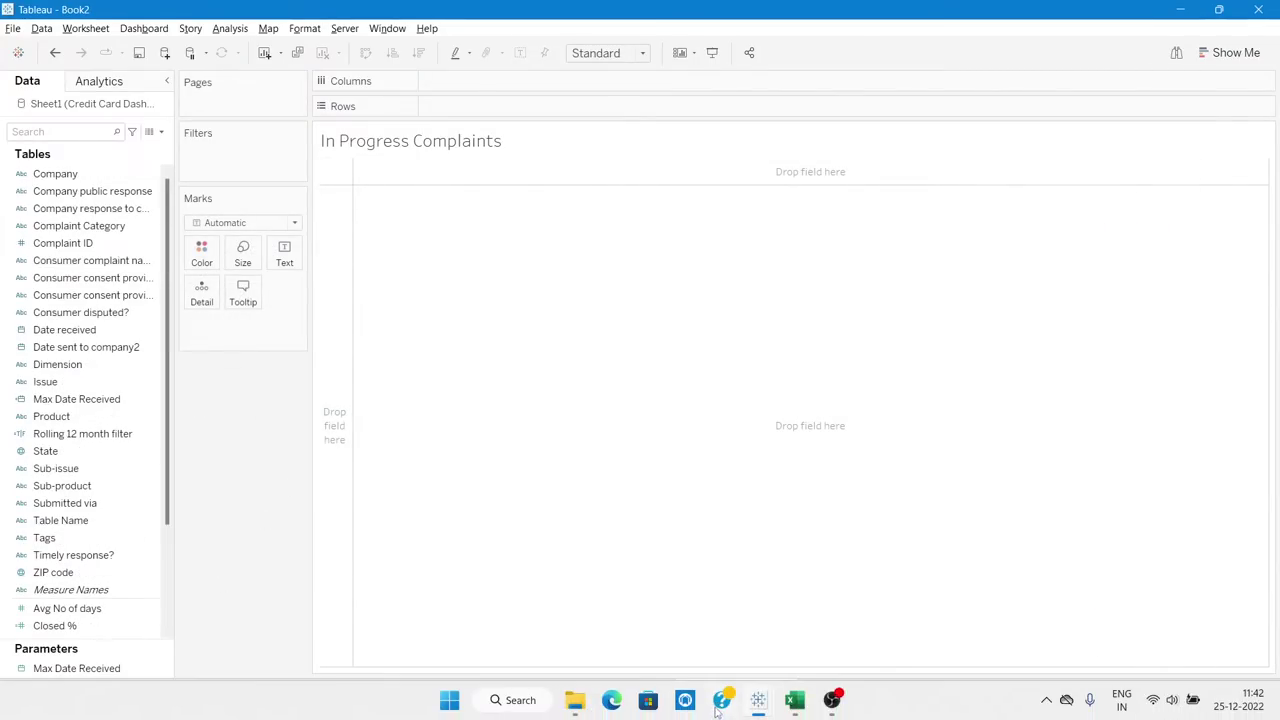
{"action": "mouse_move", "coordinate": [760, 705]}
{"action": "left_click", "coordinate": [663, 603]}
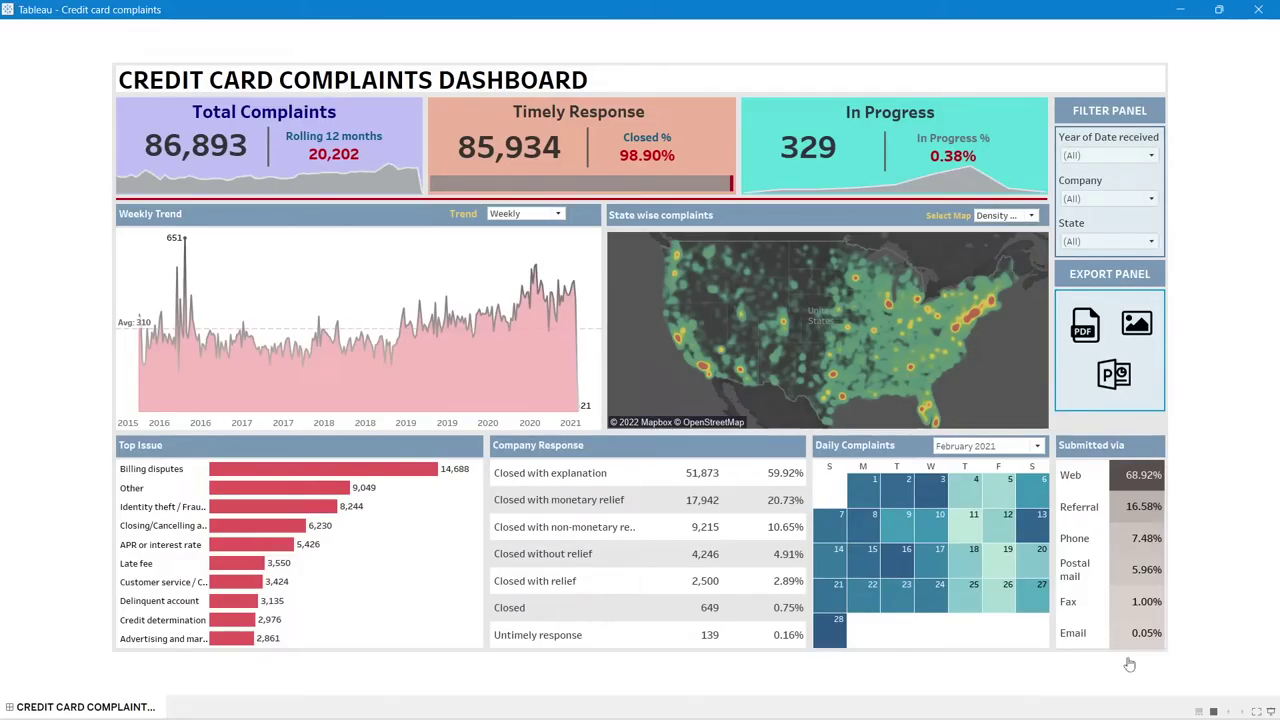
{"action": "mouse_move", "coordinate": [768, 710]}
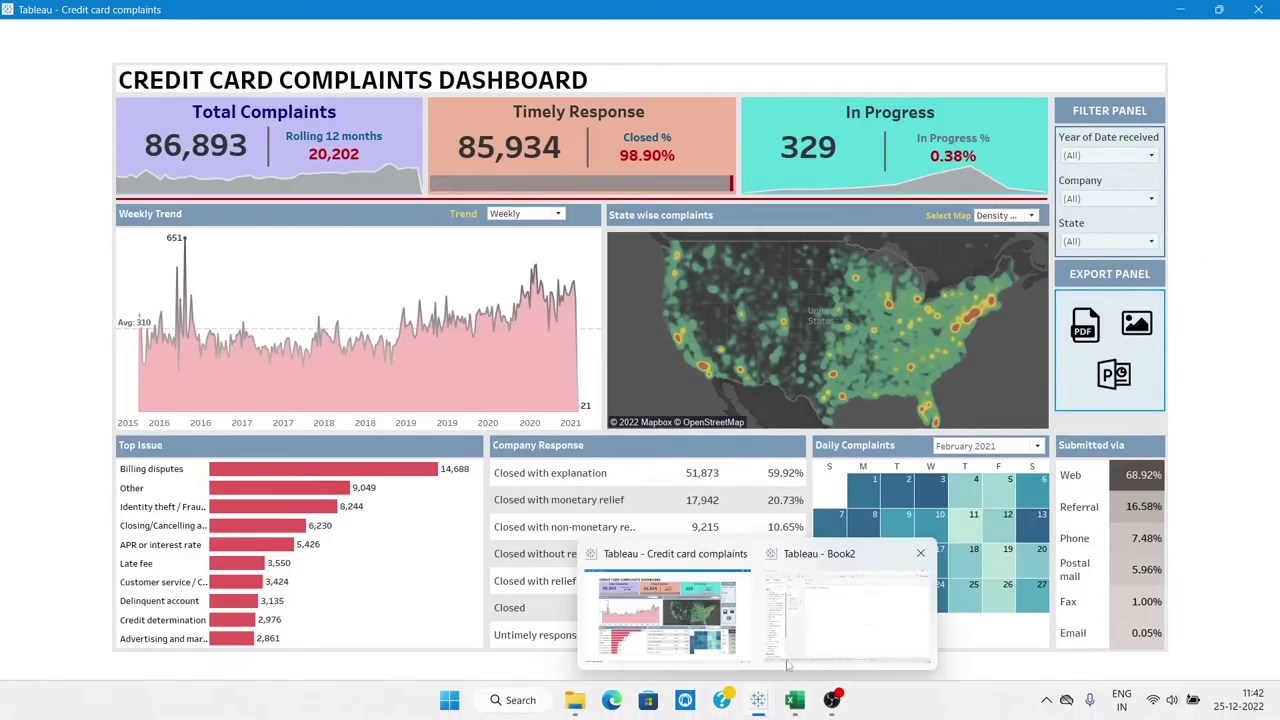
{"action": "left_click", "coordinate": [794, 640]}
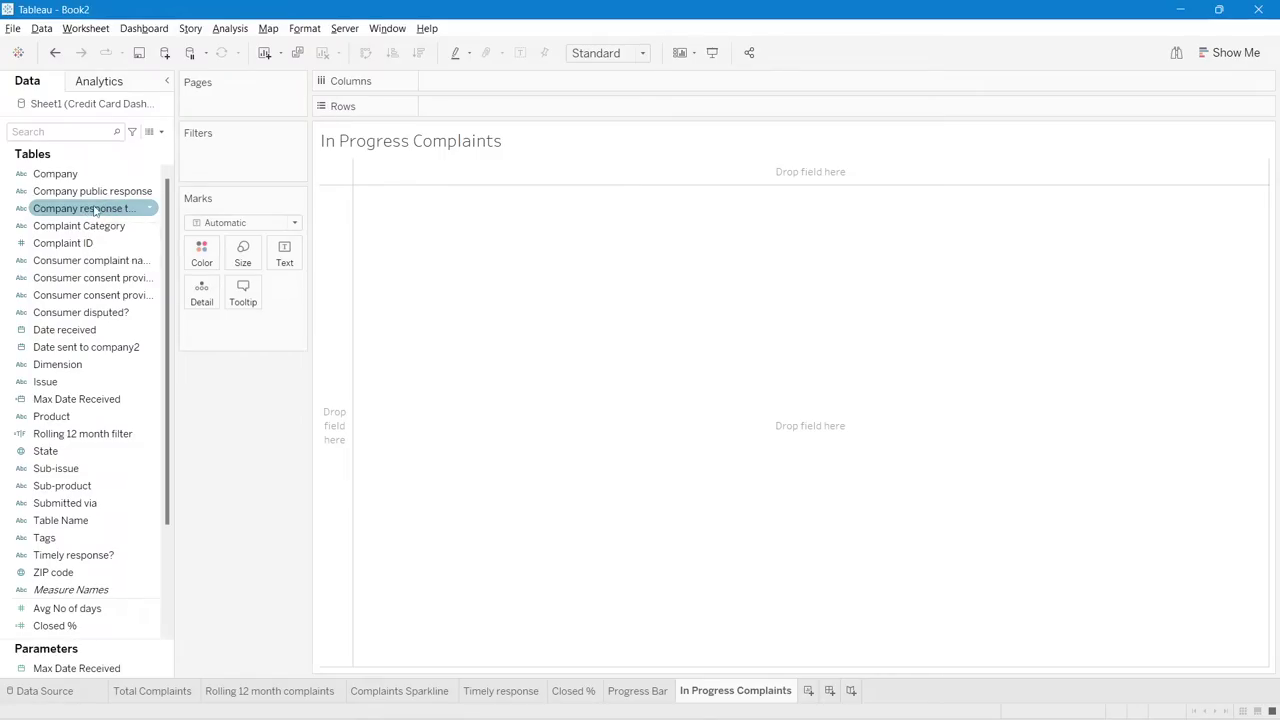
- Try a text table of Number of Records by company response to consumer, and clear the sheet
{"action": "left_click_drag", "start_coordinate": [95, 211], "coordinate": [537, 112]}
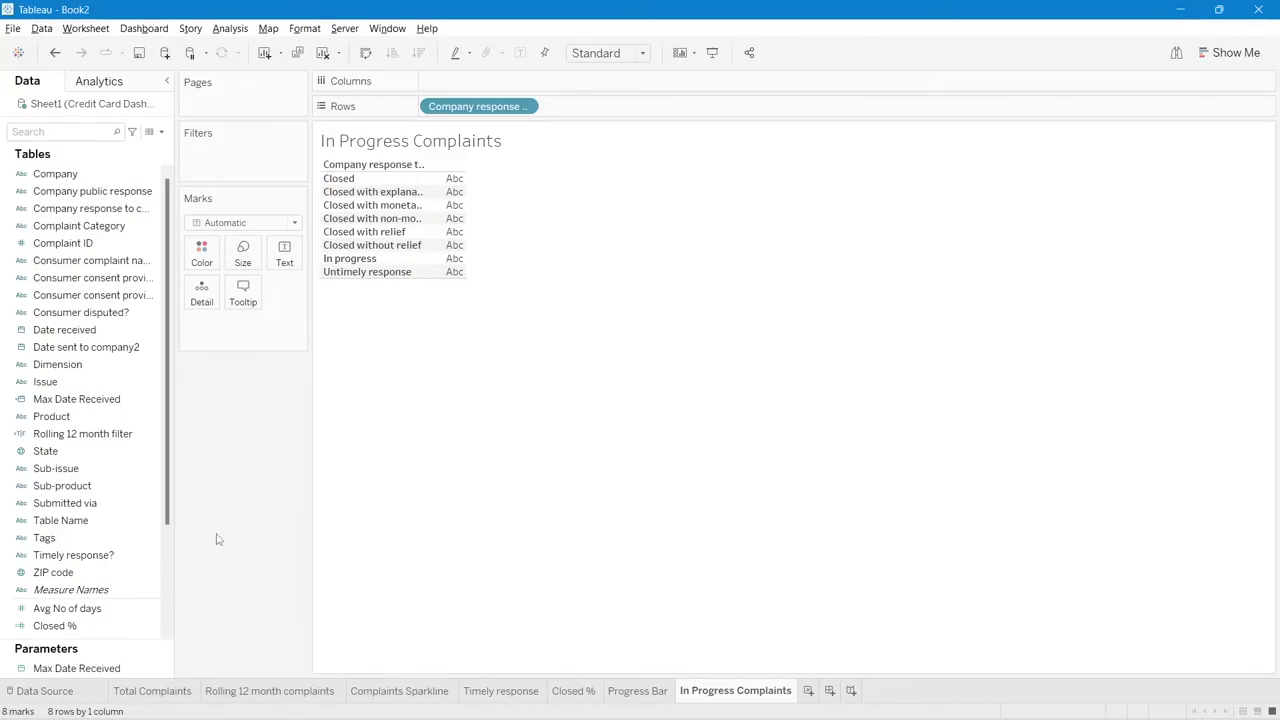
{"action": "scroll", "coordinate": [80, 540], "scroll_direction": "down", "scroll_amount": 3}
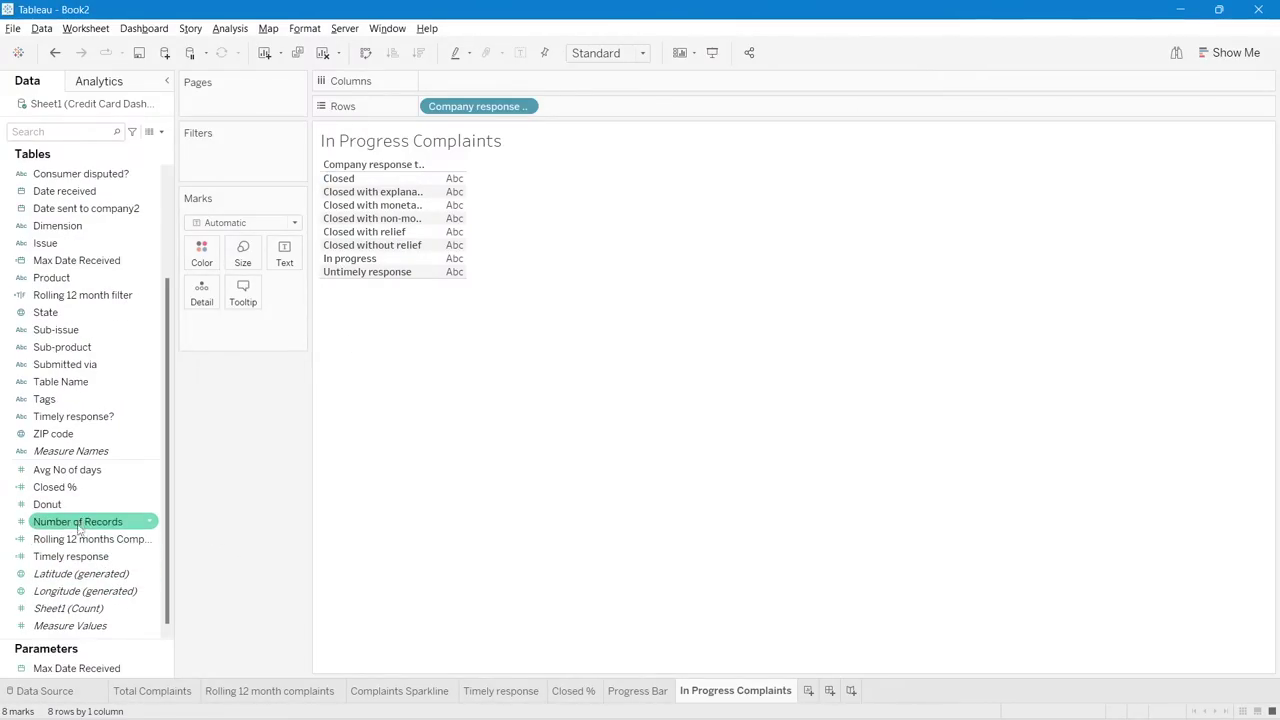
{"action": "left_click_drag", "start_coordinate": [75, 548], "coordinate": [430, 231]}
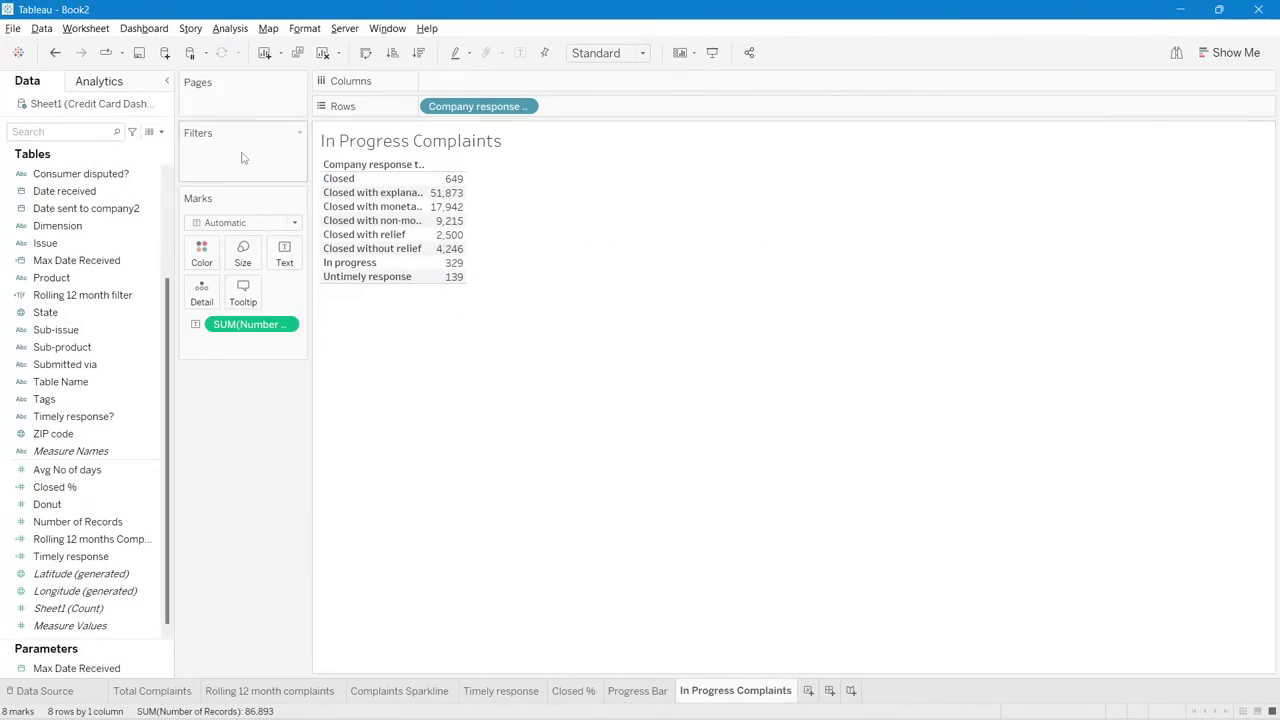
{"action": "left_click", "coordinate": [322, 52]}
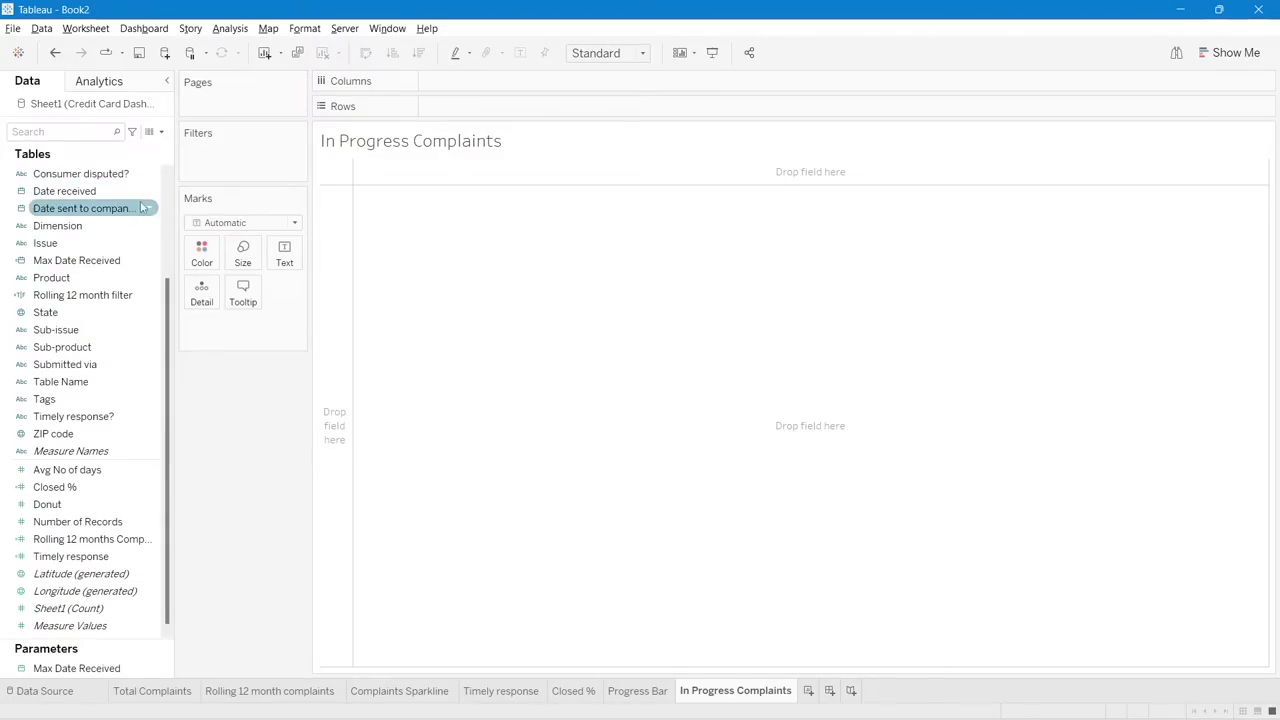
- Create a calculated field named In Progress Complaints
{"action": "left_click", "coordinate": [161, 132]}
{"action": "left_click", "coordinate": [70, 146]}
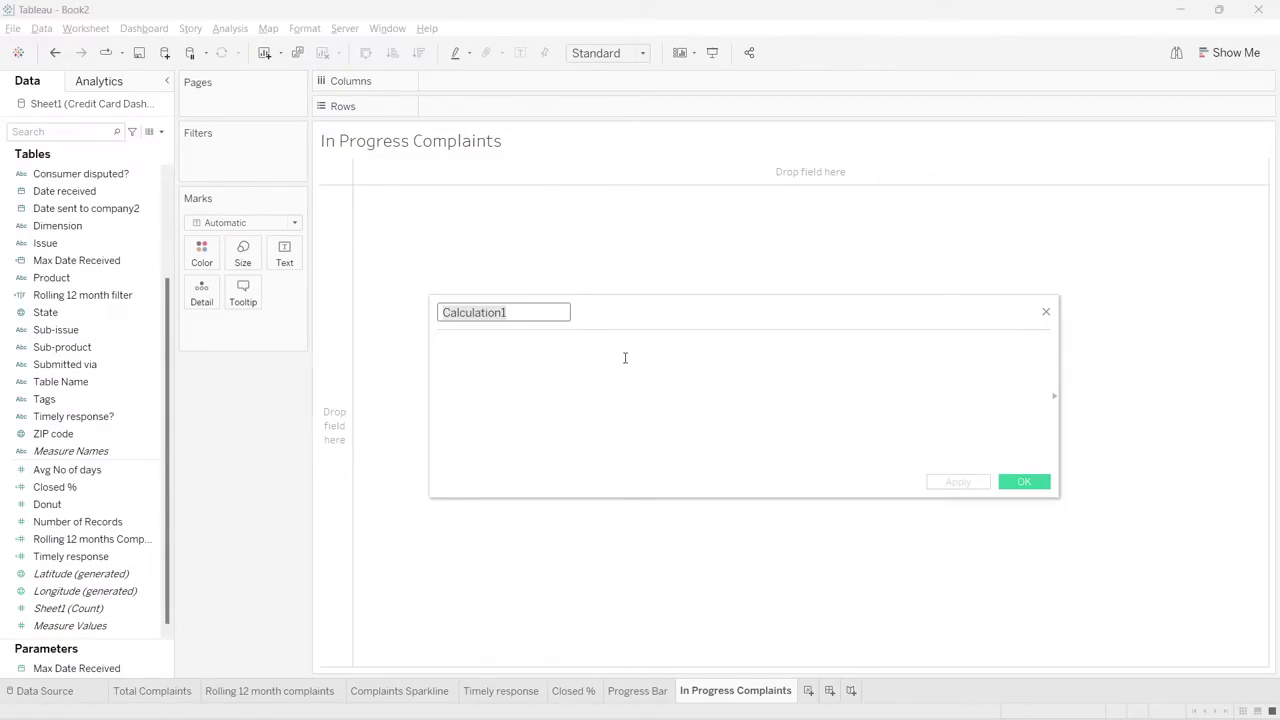
{"action": "type", "text": "In Progress"}
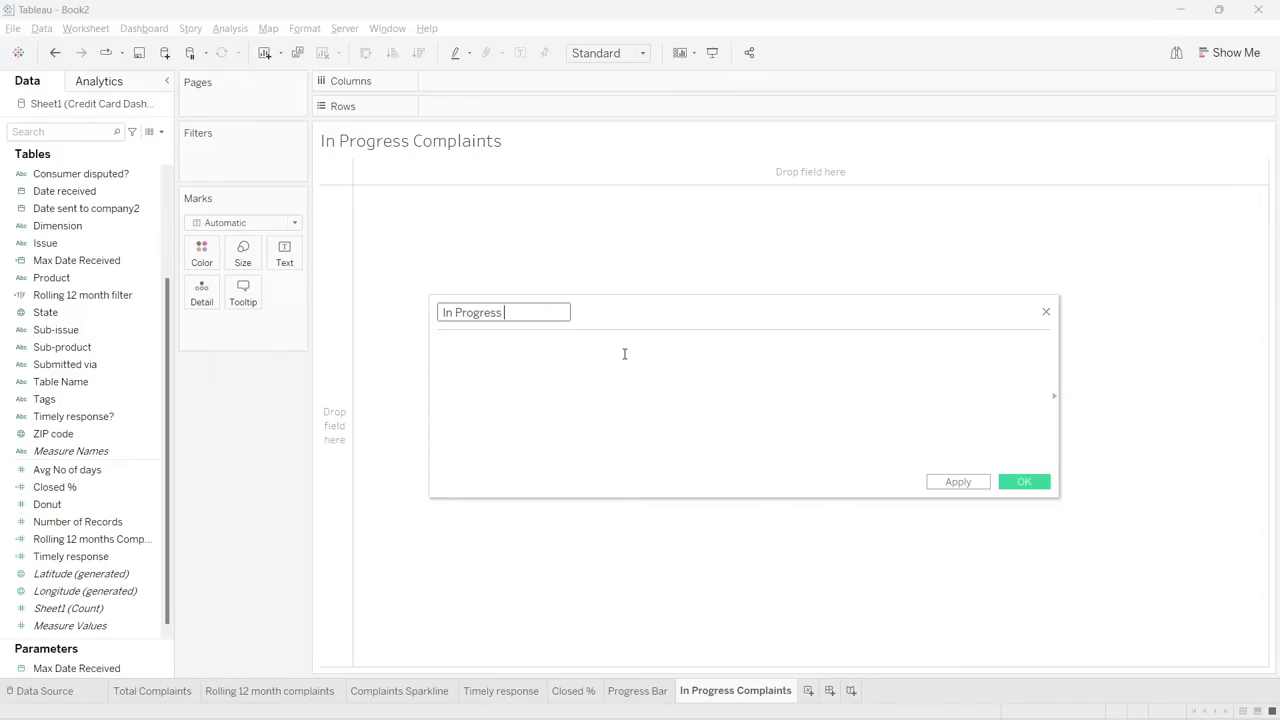
{"action": "type", "text": " Complaints"}
{"action": "key", "text": "Tab"}
- Define the calculation as IF [Company response to consumer]='In Progress' THEN [Number of Records] END and save it
{"action": "type", "text": "IF"}
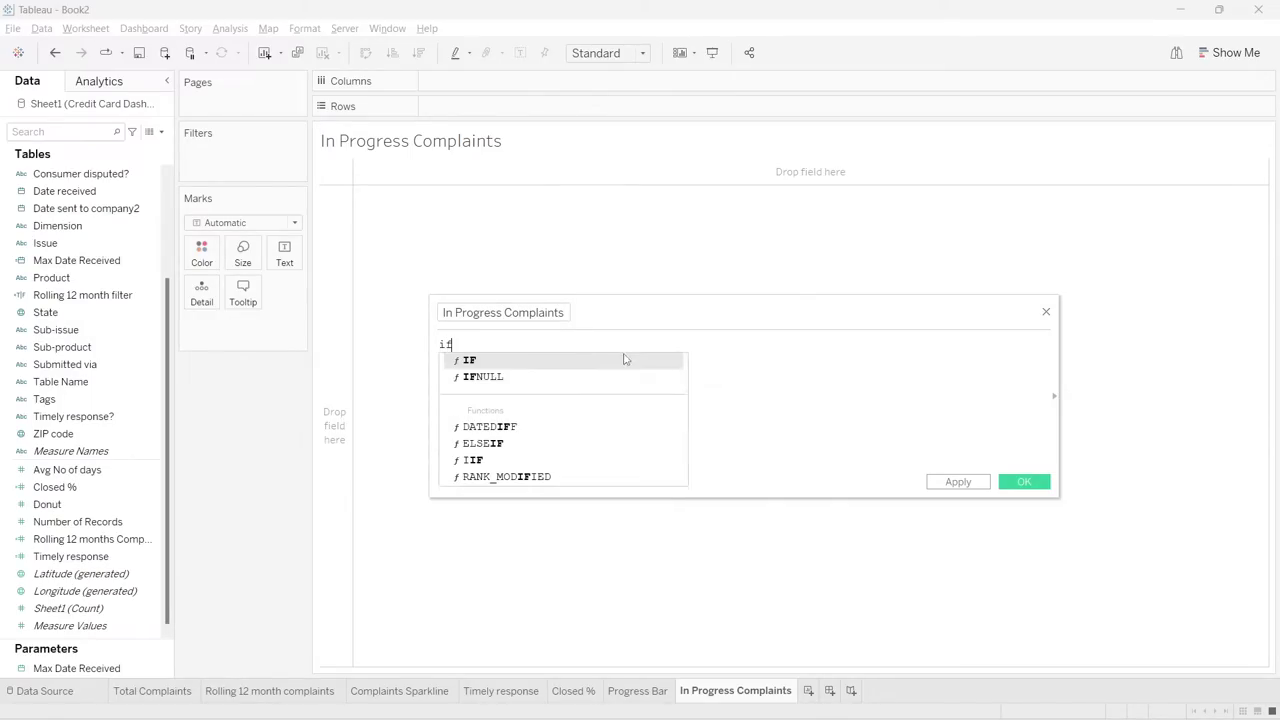
{"action": "type", "text": " comp"}
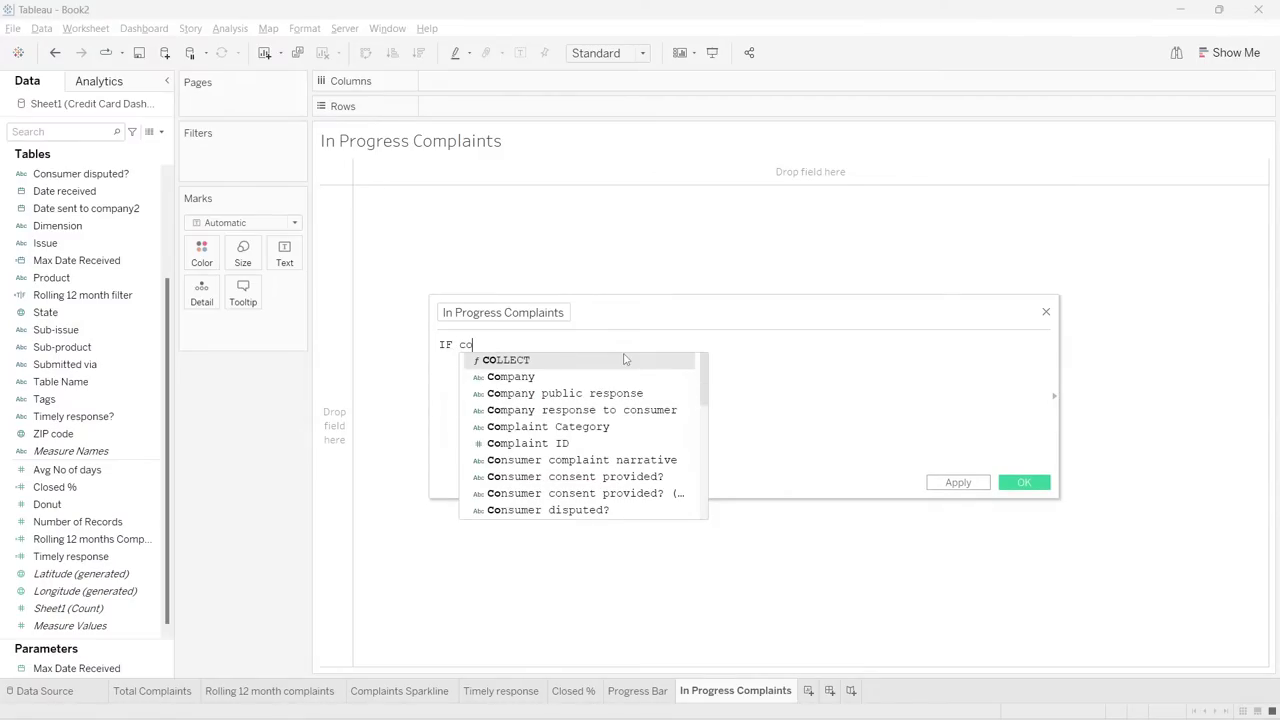
{"action": "left_click", "coordinate": [605, 394]}
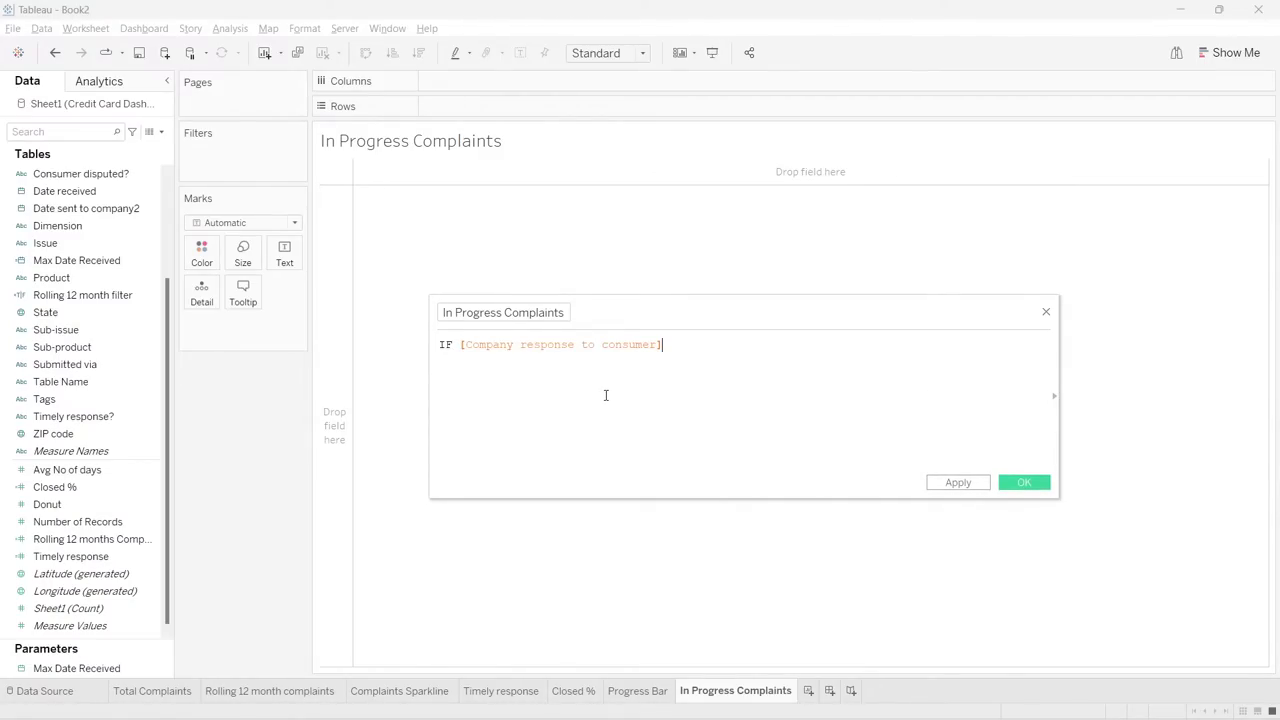
{"action": "type", "text": "='In Progress'"}
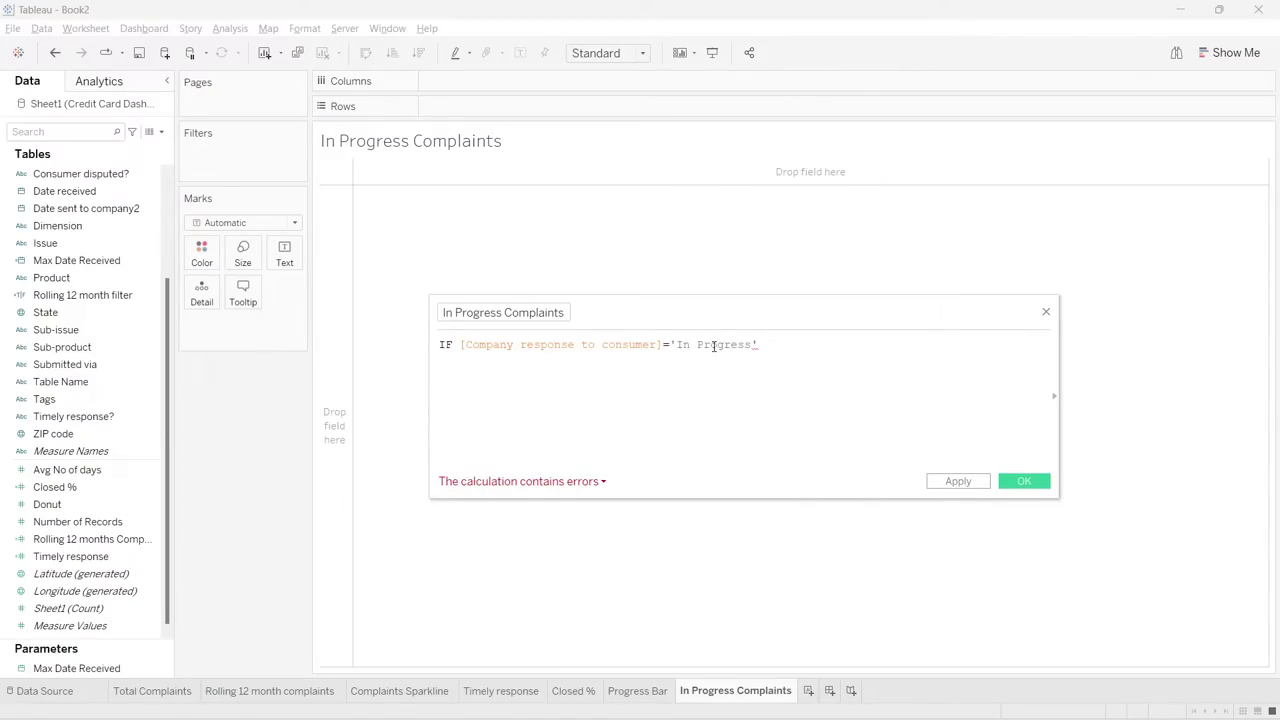
{"action": "left_click", "coordinate": [713, 345]}
{"action": "type", "text": "th"}
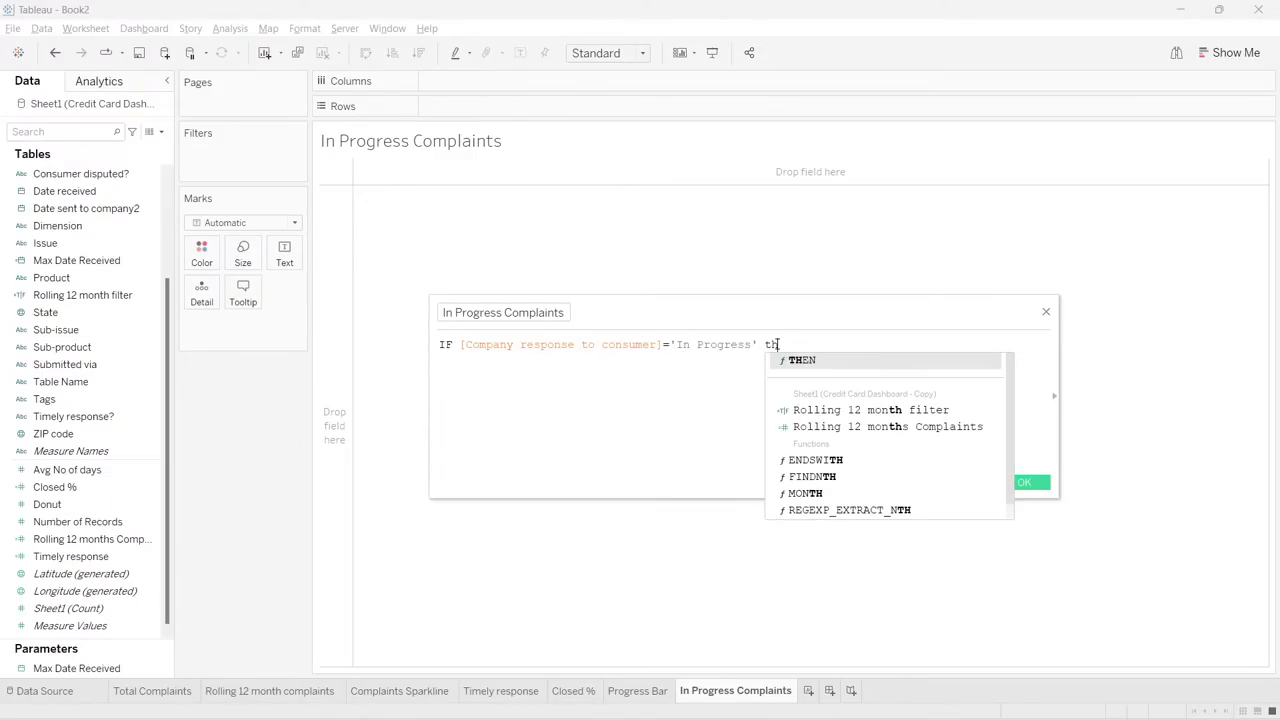
{"action": "key", "text": "Return"}
{"action": "type", "text": "num"}
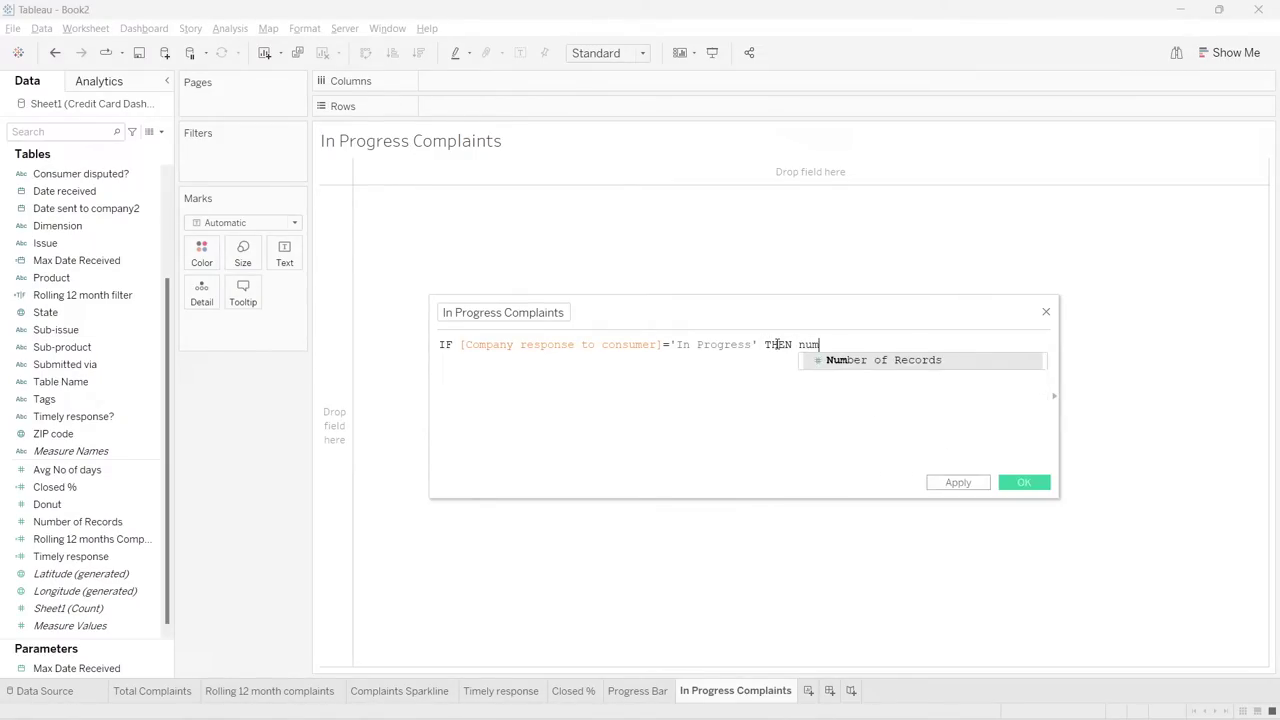
{"action": "key", "text": "Return"}
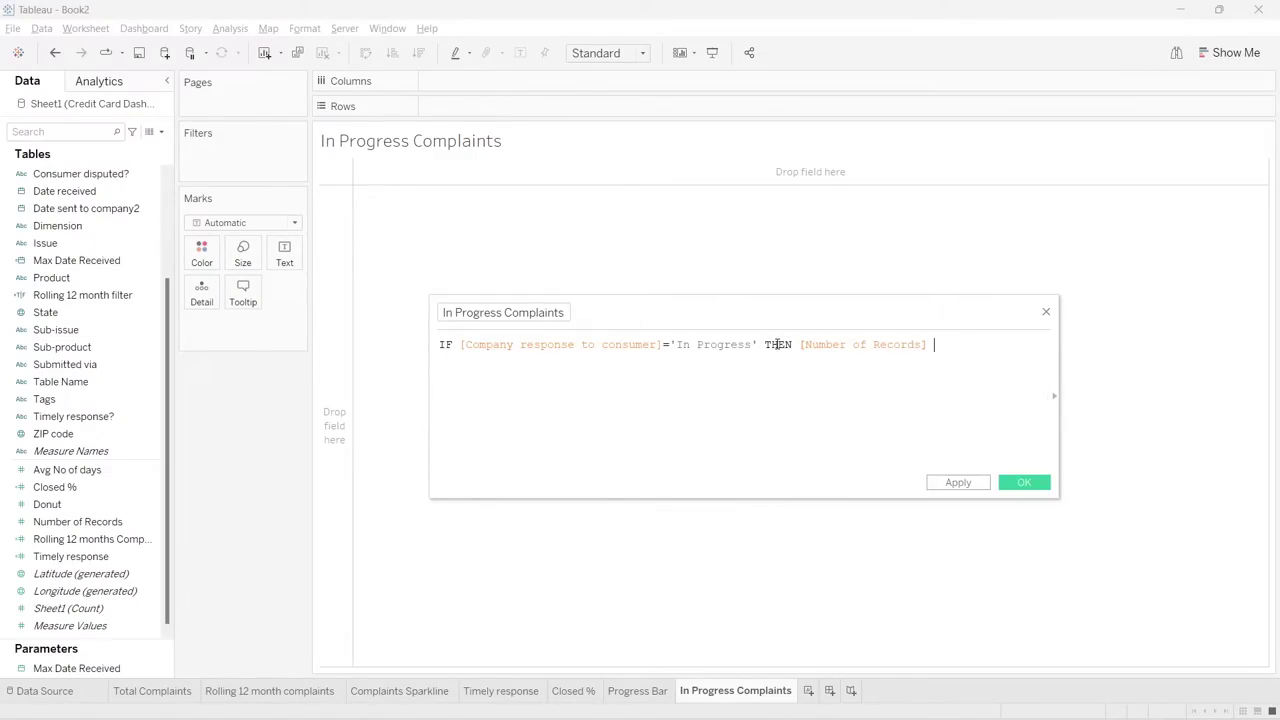
{"action": "type", "text": "END"}
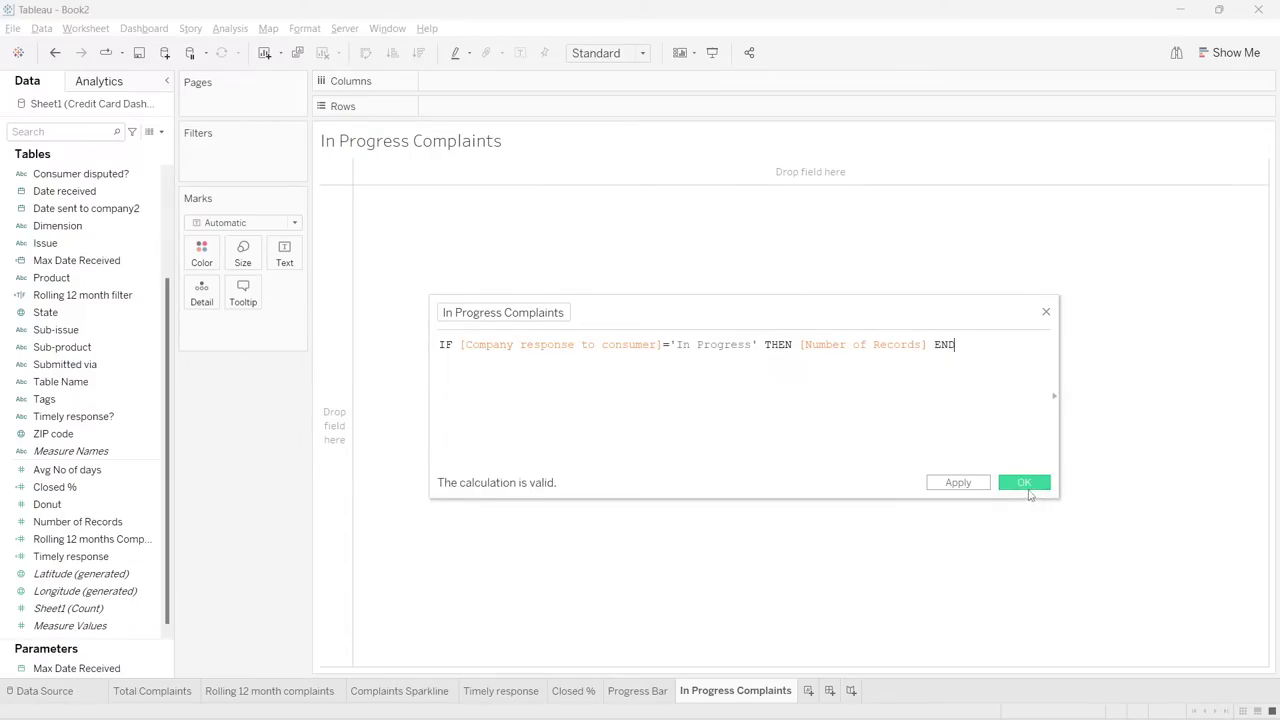
{"action": "left_click", "coordinate": [1035, 482]}
- Show the In Progress Complaints measure as text on the sheet and fit it to Entire View
{"action": "left_click_drag", "start_coordinate": [143, 521], "coordinate": [297, 260]}
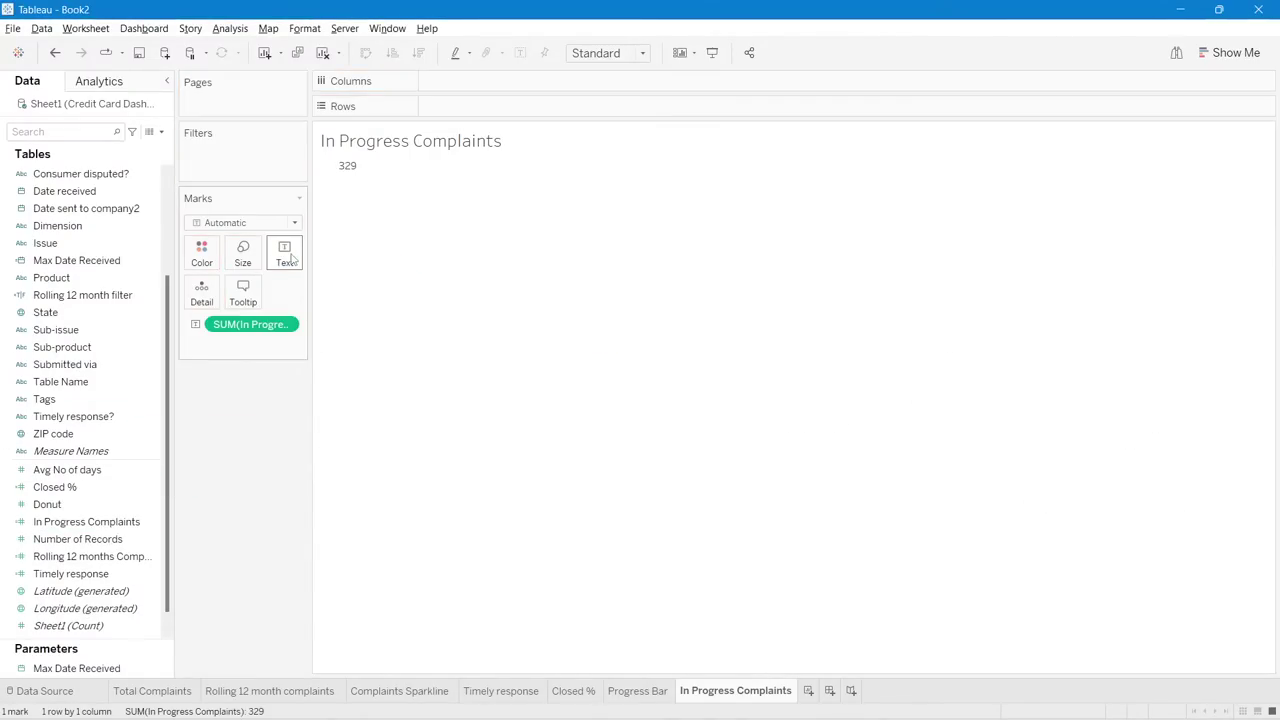
{"action": "left_click", "coordinate": [638, 55]}
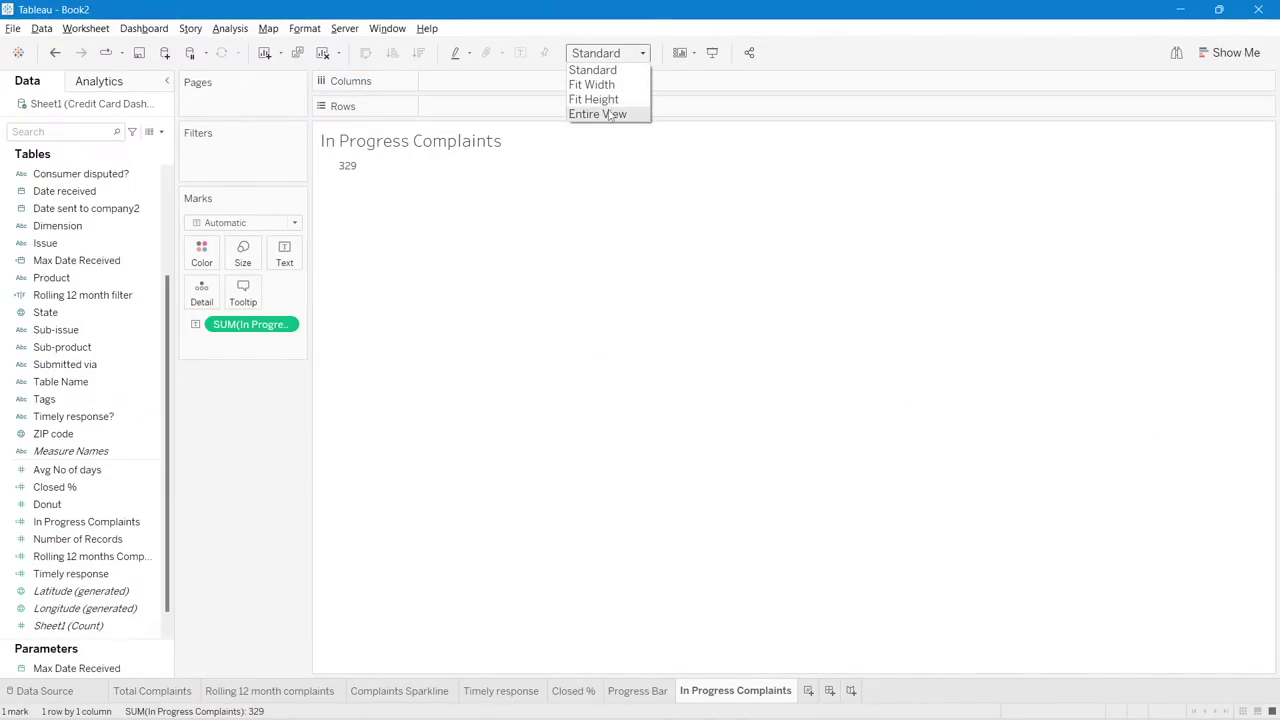
{"action": "left_click", "coordinate": [597, 114]}
- Centre the In Progress Complaints text horizontally
{"action": "left_click", "coordinate": [295, 264]}
{"action": "left_click", "coordinate": [365, 304]}
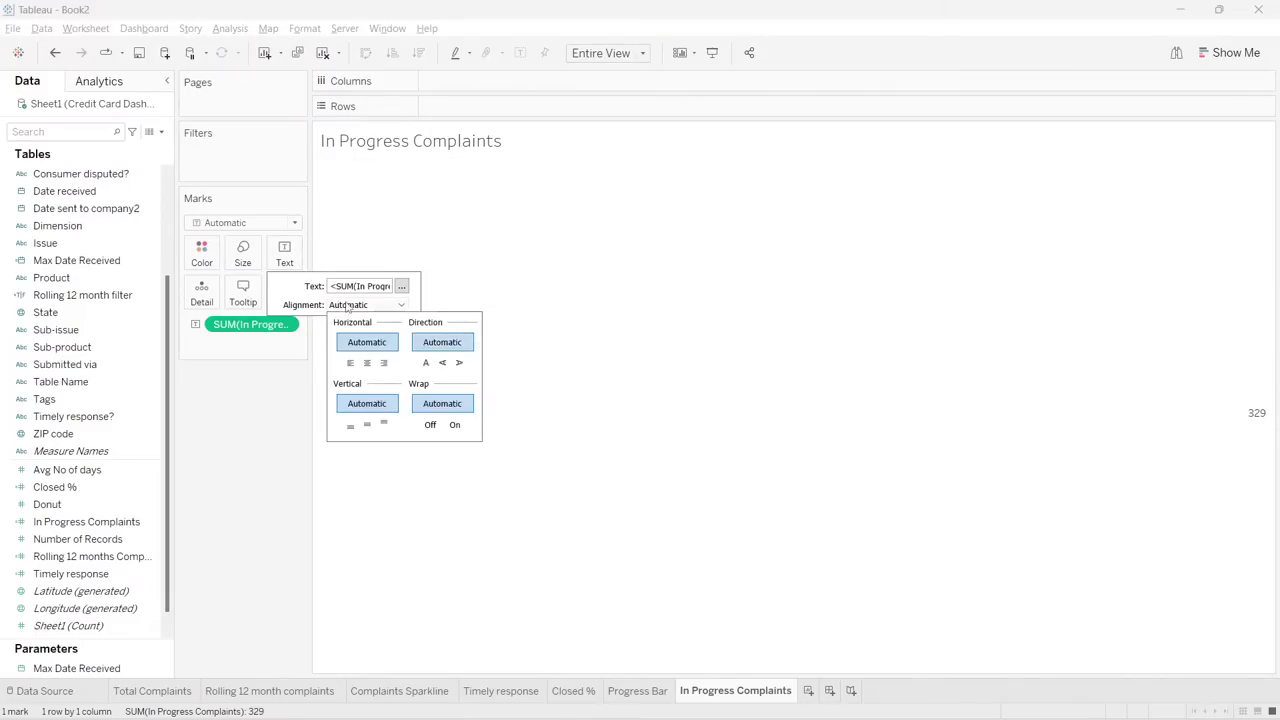
{"action": "left_click", "coordinate": [365, 366]}
- Format the In Progress Complaints label in Tableau Bold at size 26
{"action": "left_click", "coordinate": [401, 286]}
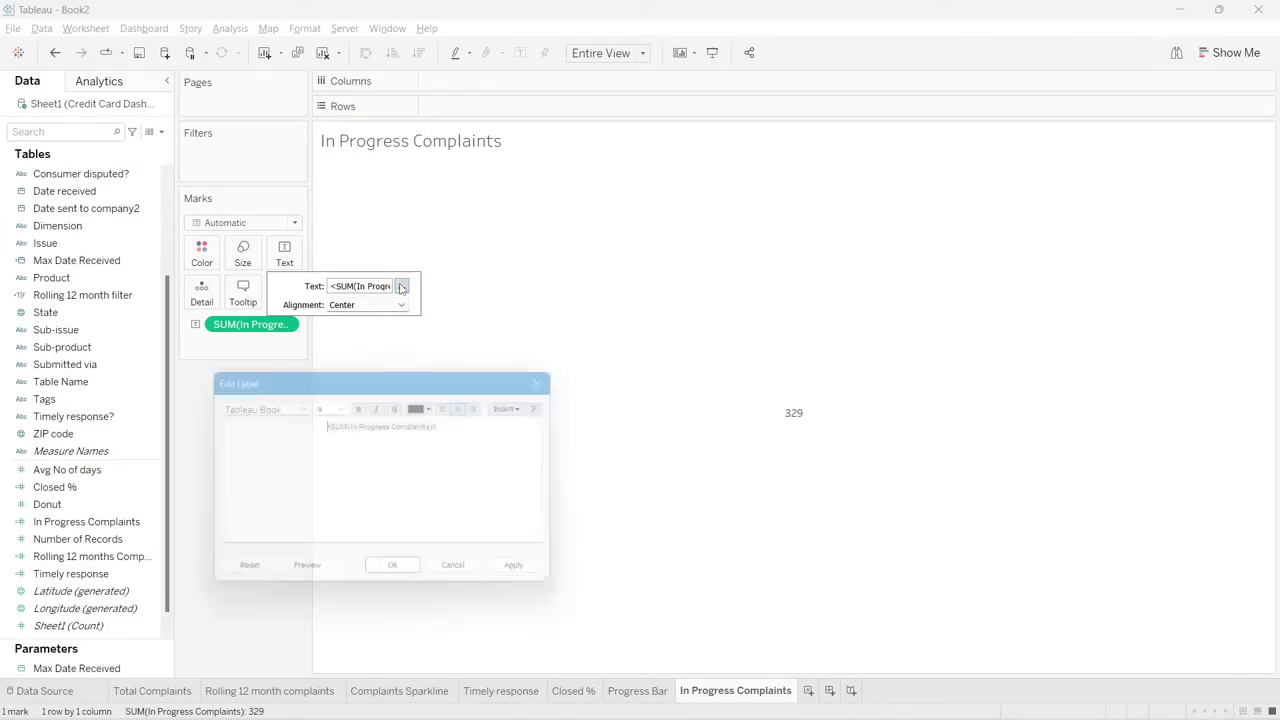
{"action": "key", "text": "ctrl+a"}
{"action": "left_click", "coordinate": [301, 405]}
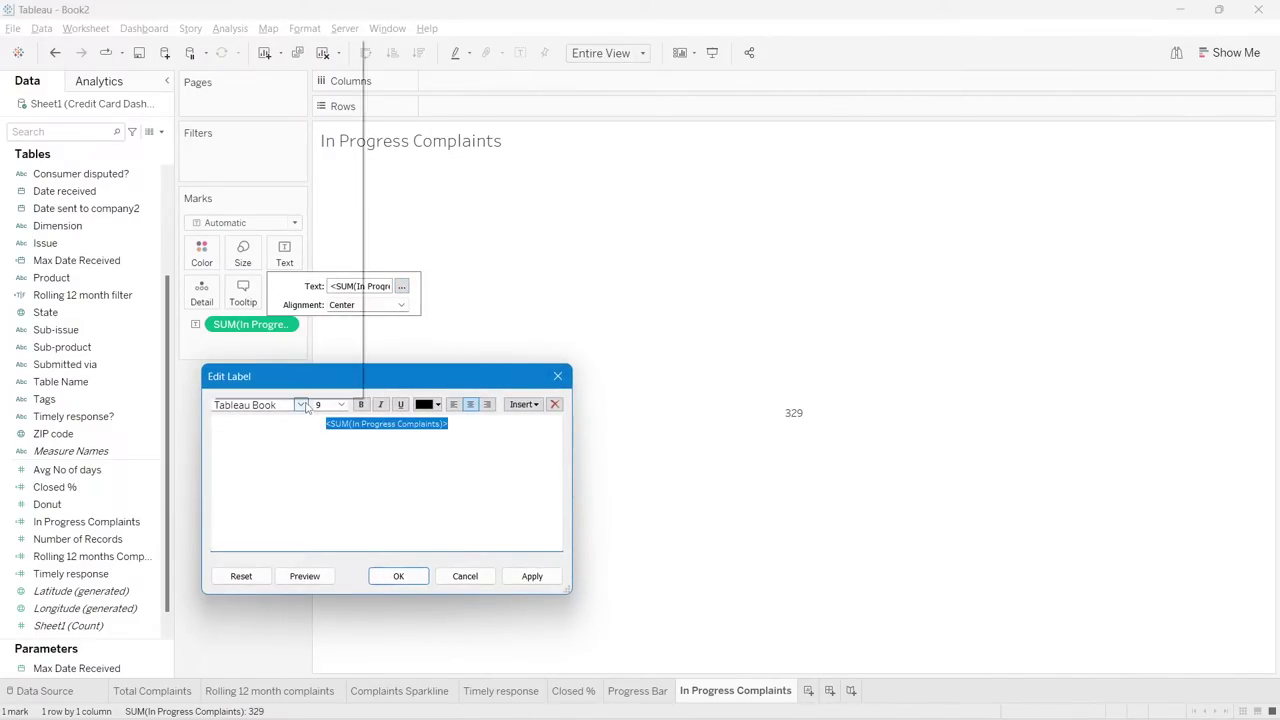
{"action": "left_click", "coordinate": [258, 46]}
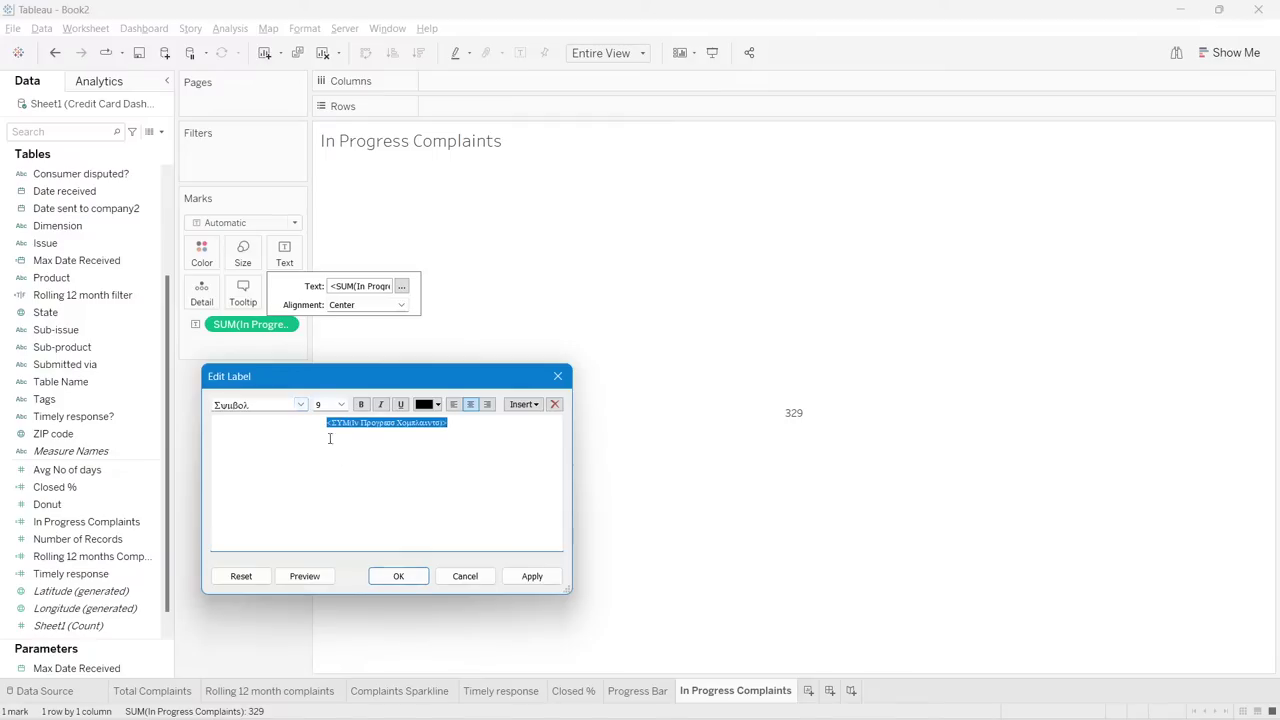
{"action": "left_click", "coordinate": [301, 405]}
{"action": "left_click", "coordinate": [297, 58]}
{"action": "left_click", "coordinate": [341, 404]}
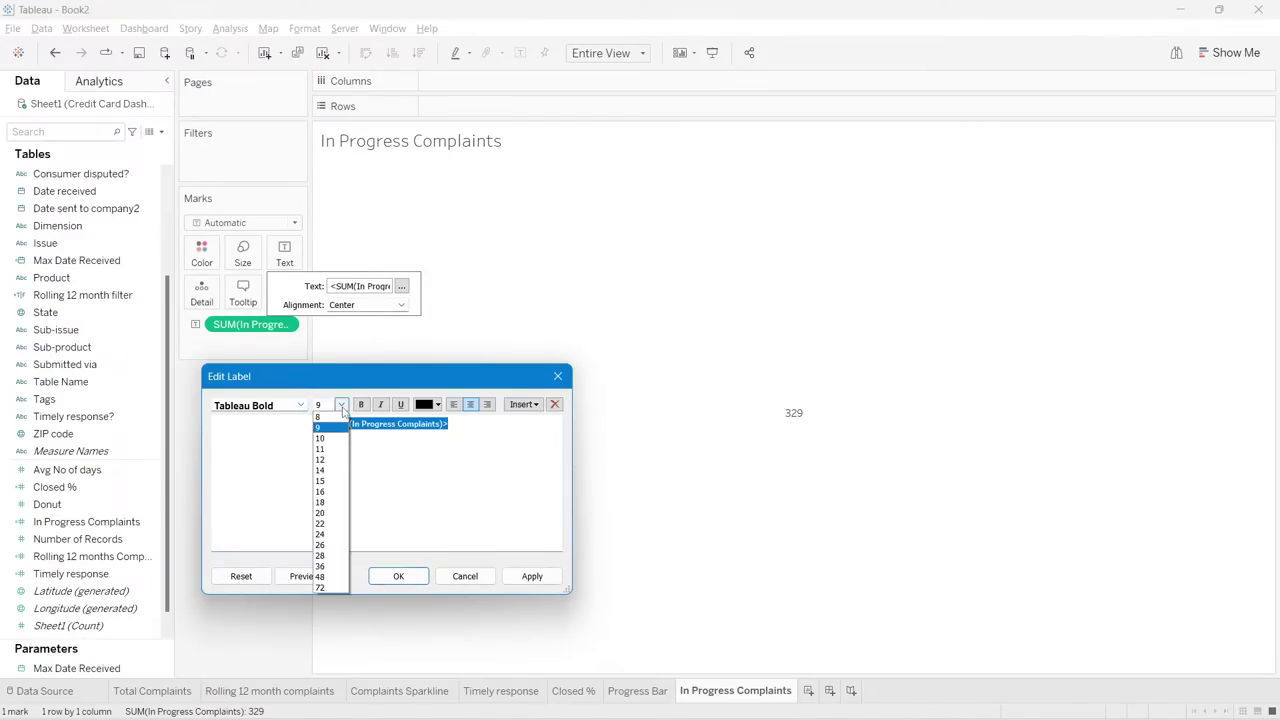
{"action": "left_click", "coordinate": [320, 534]}
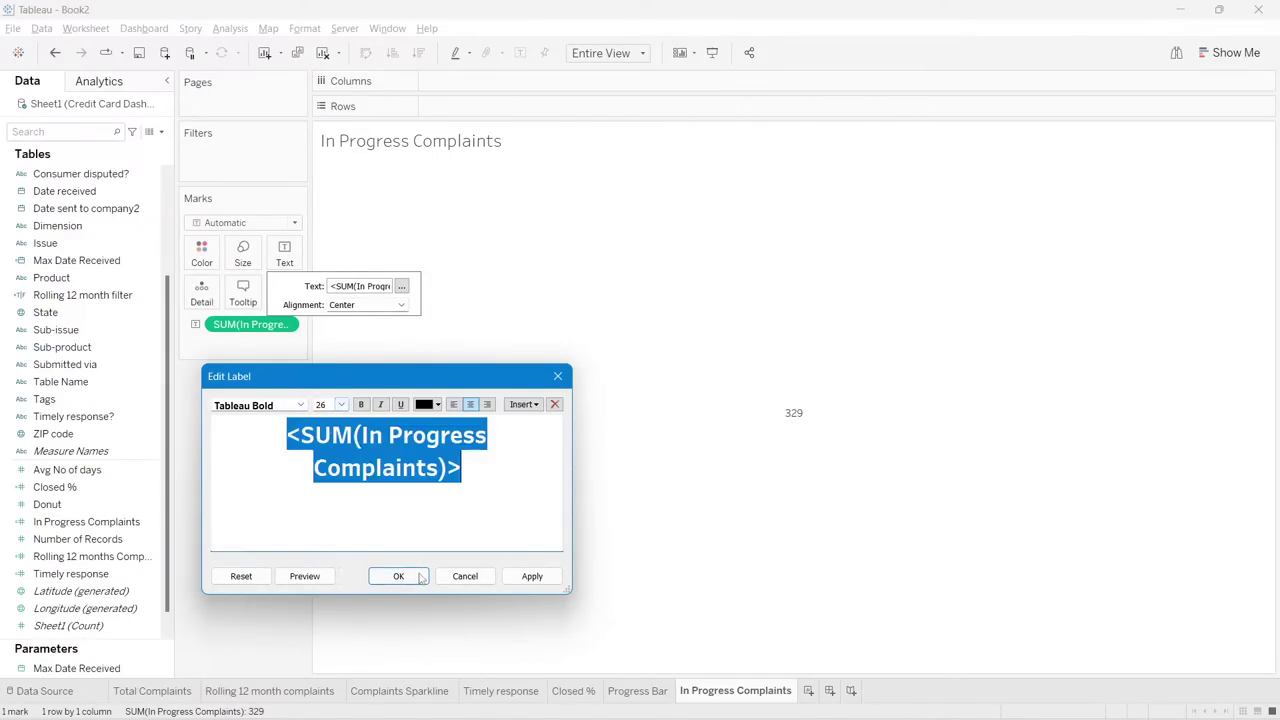
{"action": "left_click", "coordinate": [398, 576]}
{"action": "mouse_move", "coordinate": [824, 484]}
{"action": "left_click", "coordinate": [257, 491]}
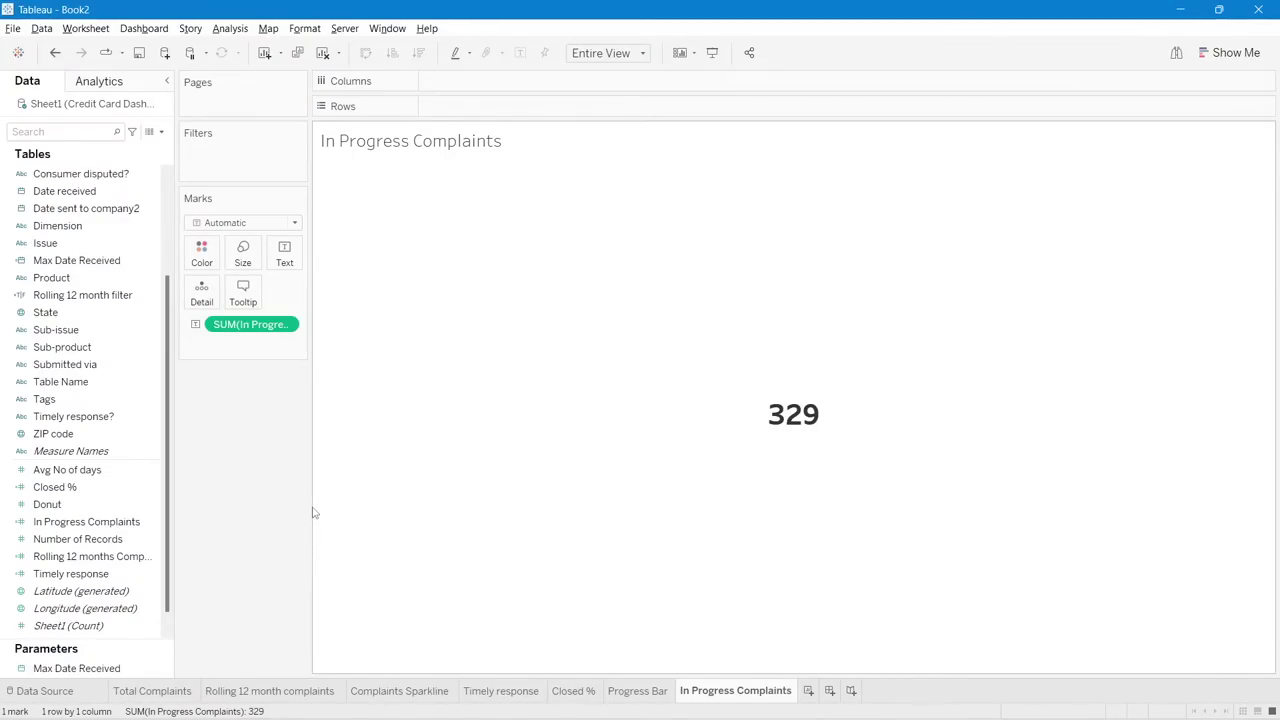
- Add a new worksheet and name it In Progress %, copying the name for reuse
{"action": "left_click", "coordinate": [808, 690]}
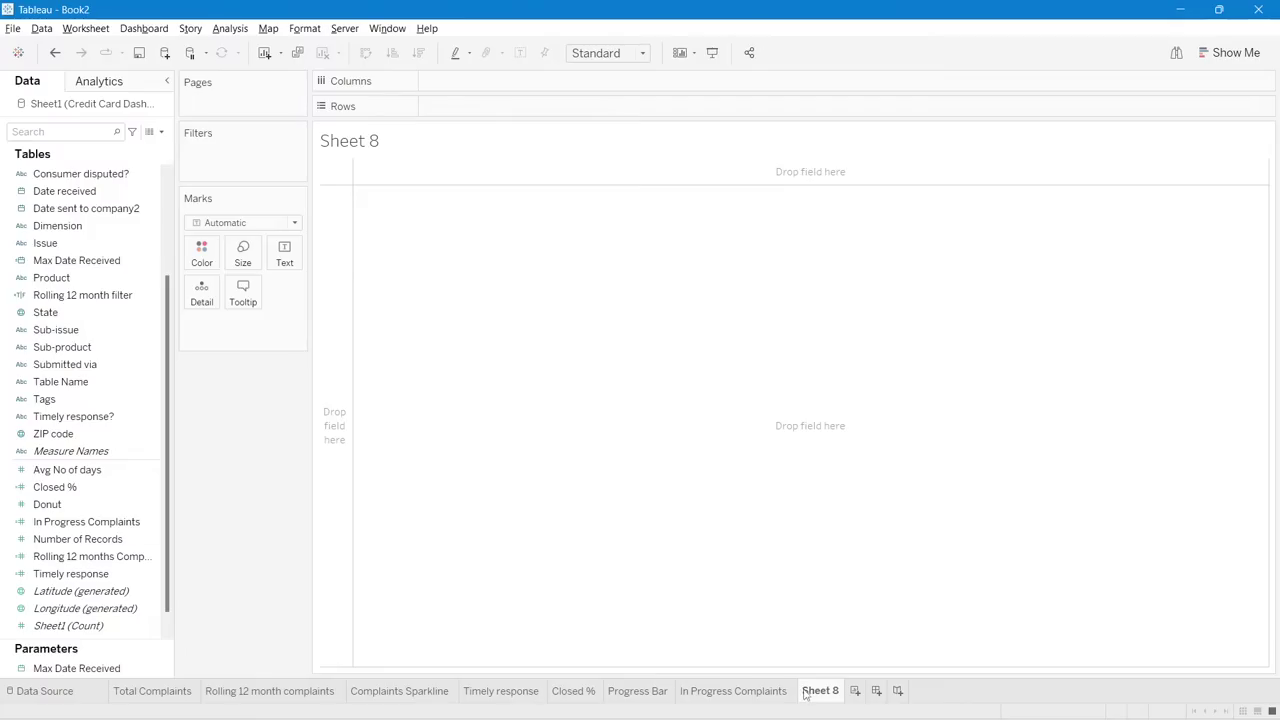
{"action": "double_click", "coordinate": [808, 690]}
{"action": "key", "text": "BackSpace"}
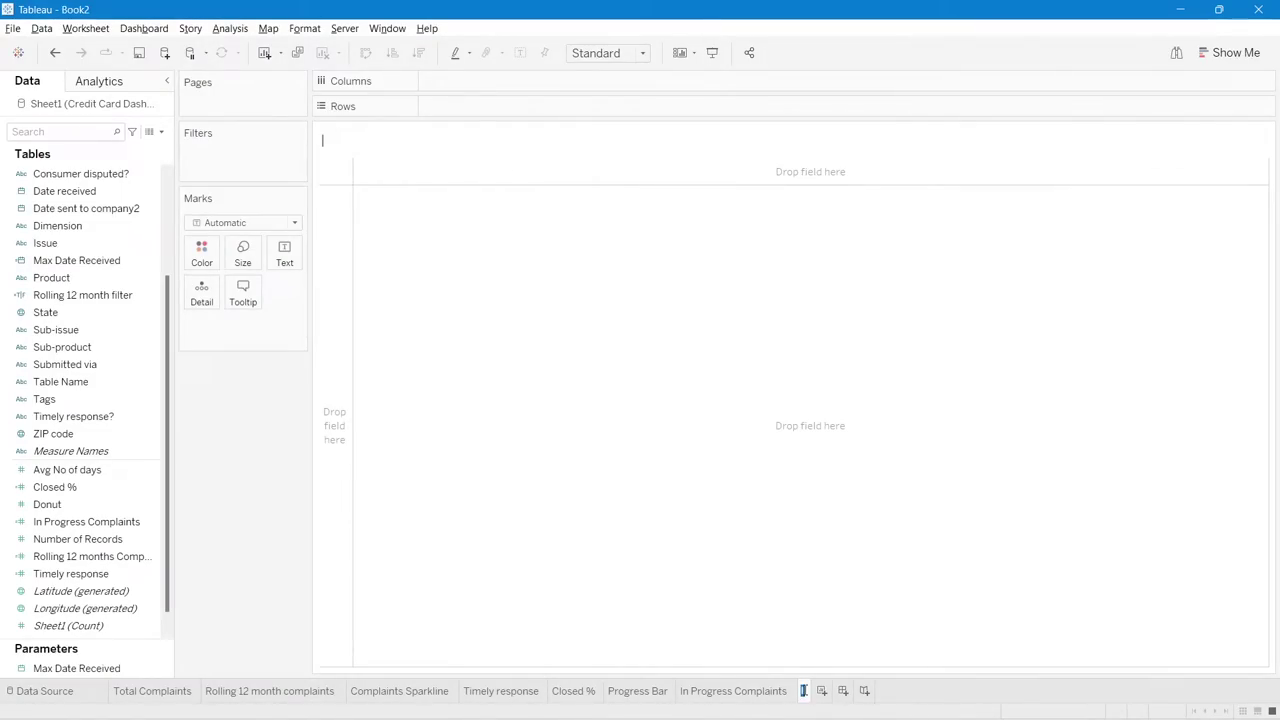
{"action": "type", "text": "In Prog"}
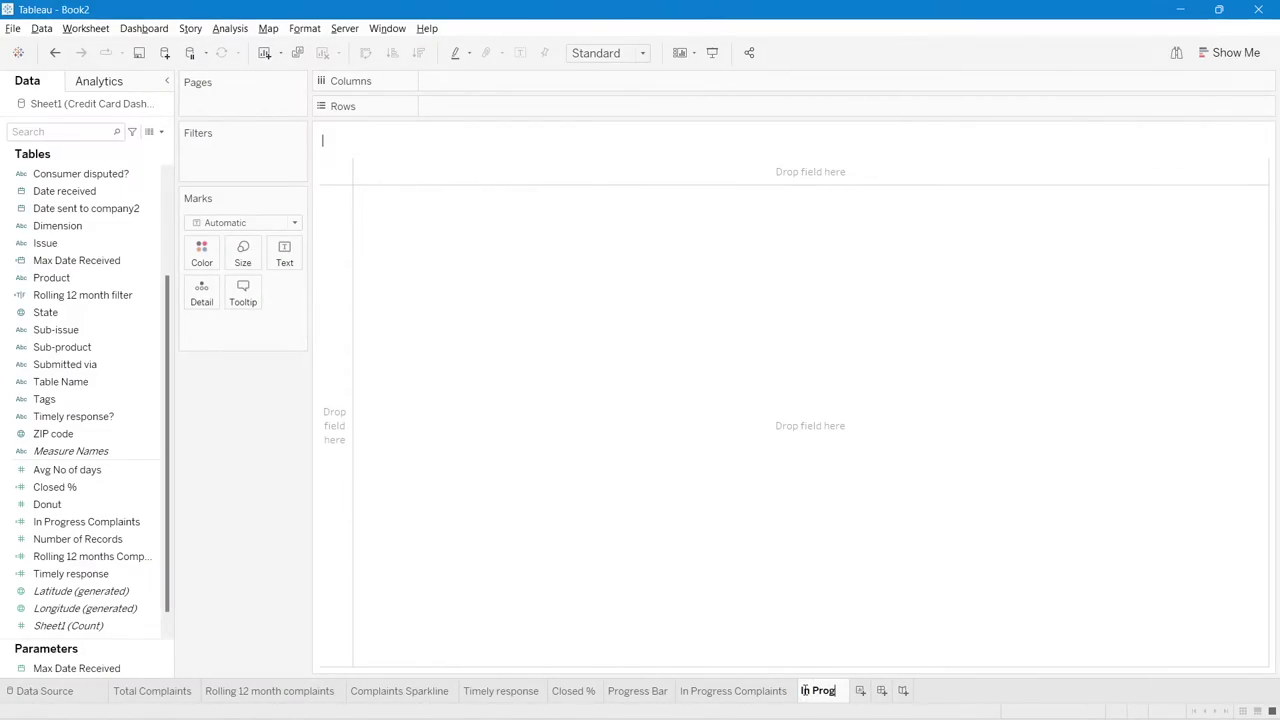
{"action": "type", "text": "ress %"}
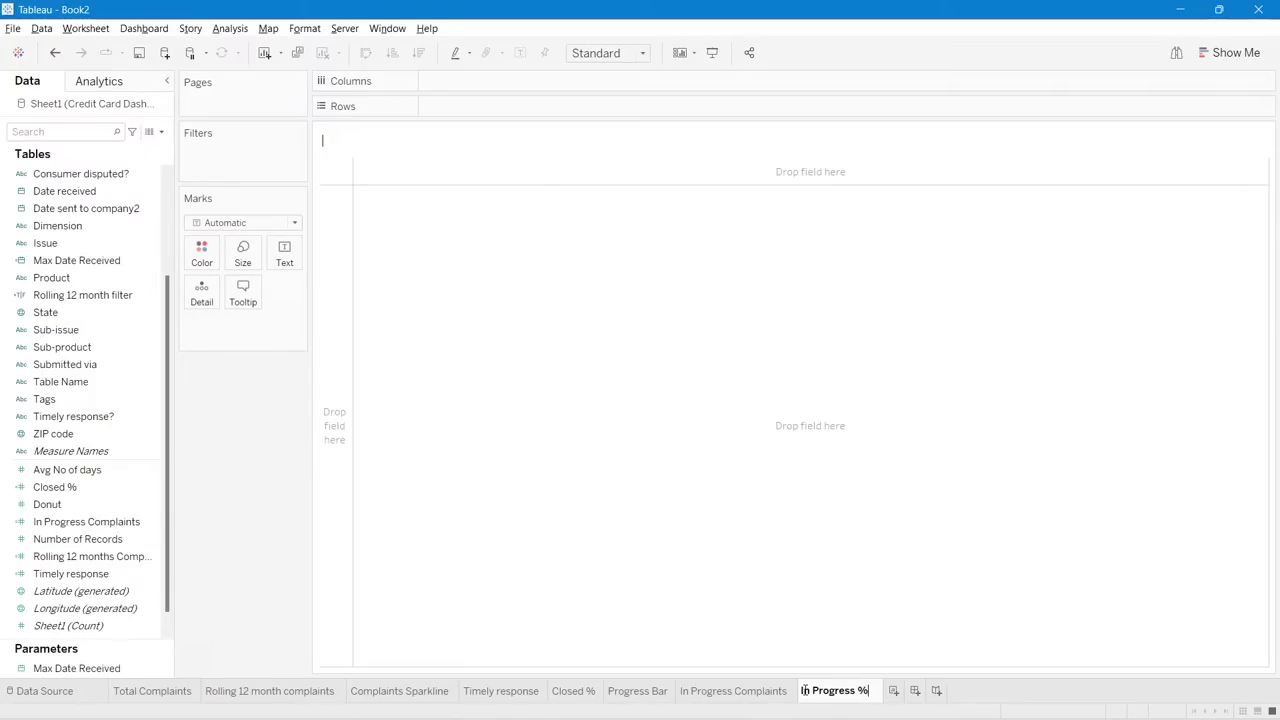
{"action": "key", "text": "ctrl+a"}
{"action": "key", "text": "ctrl+c"}
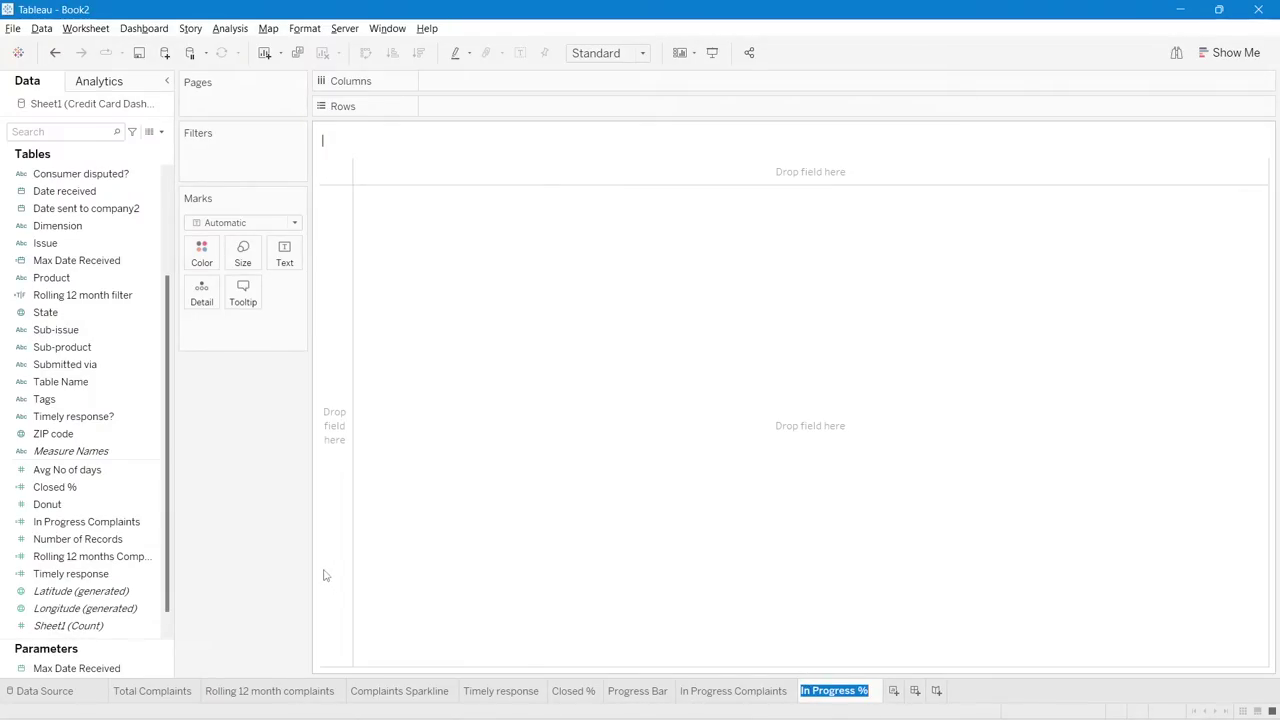
{"action": "key", "text": "Return"}
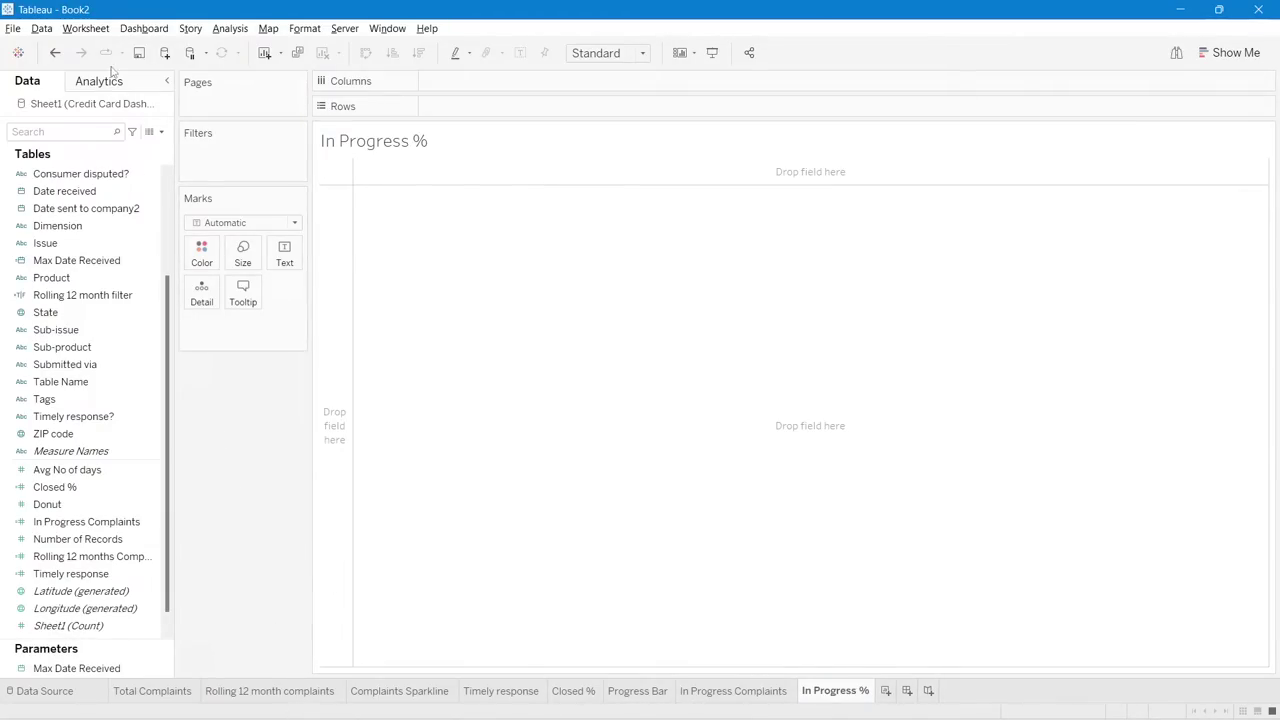
- Create a calculated field named In Progress %
{"action": "left_click", "coordinate": [161, 131]}
{"action": "left_click", "coordinate": [80, 146]}
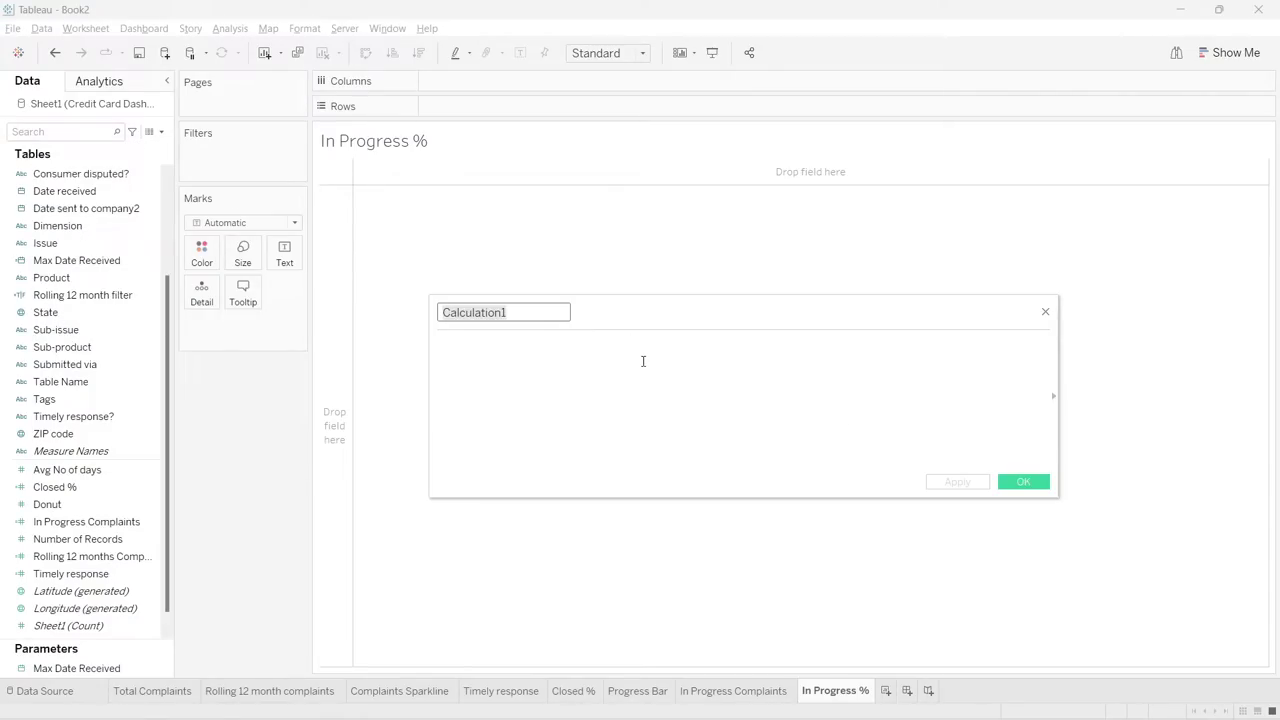
{"action": "key", "text": "ctrl+v"}
{"action": "key", "text": "Tab"}
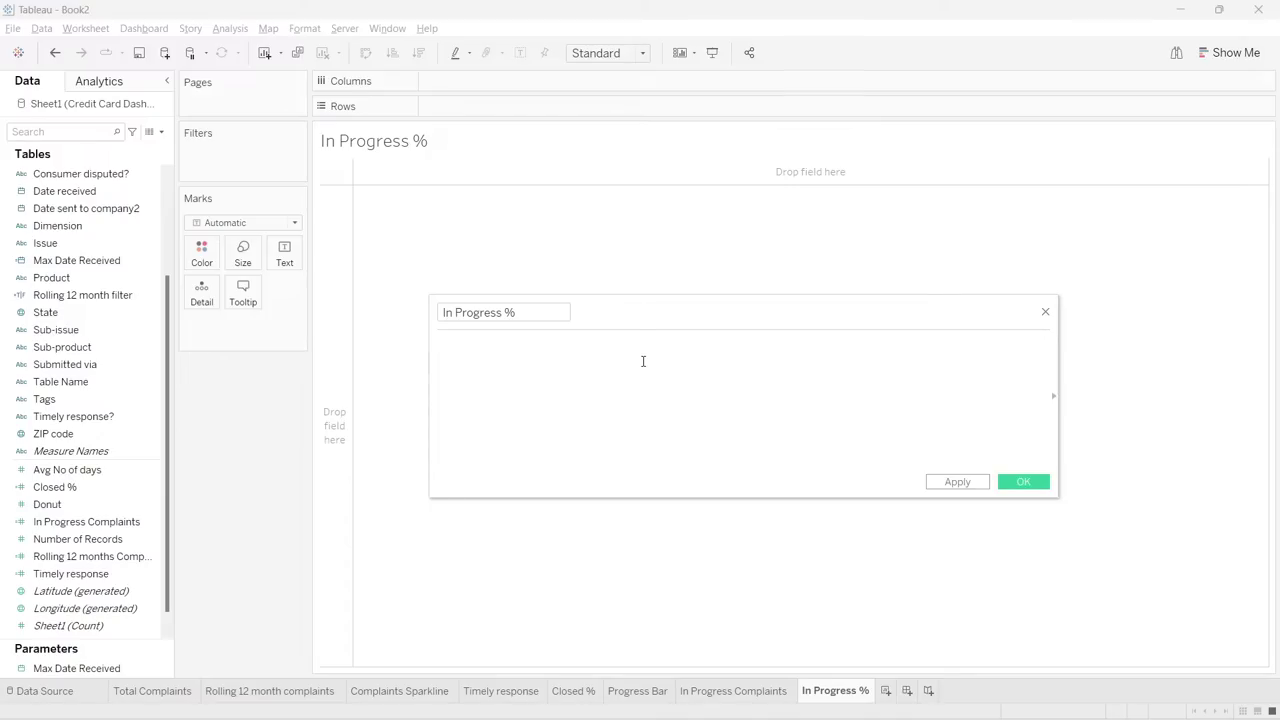
- Start the In Progress % formula with SUM([In Progress Complaints])
{"action": "type", "text": "sum("}
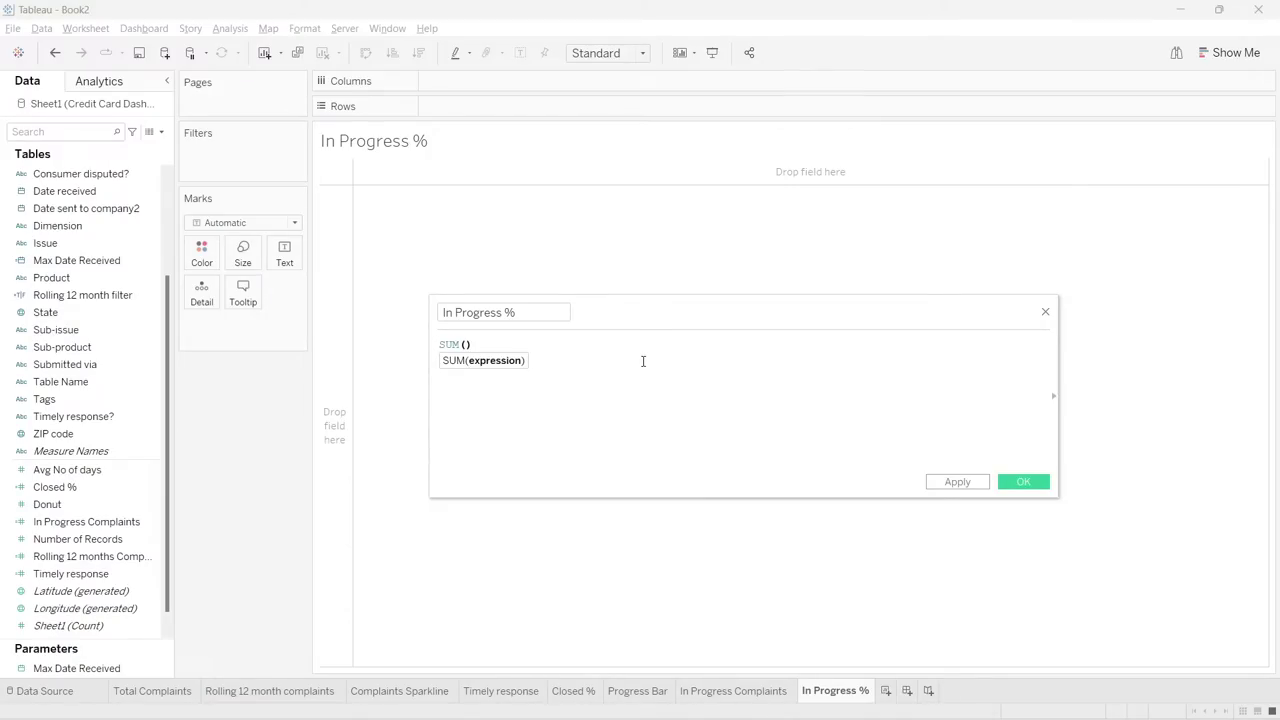
{"action": "type", "text": "in"}
{"action": "key", "text": "BackSpace"}
{"action": "key", "text": "BackSpace"}
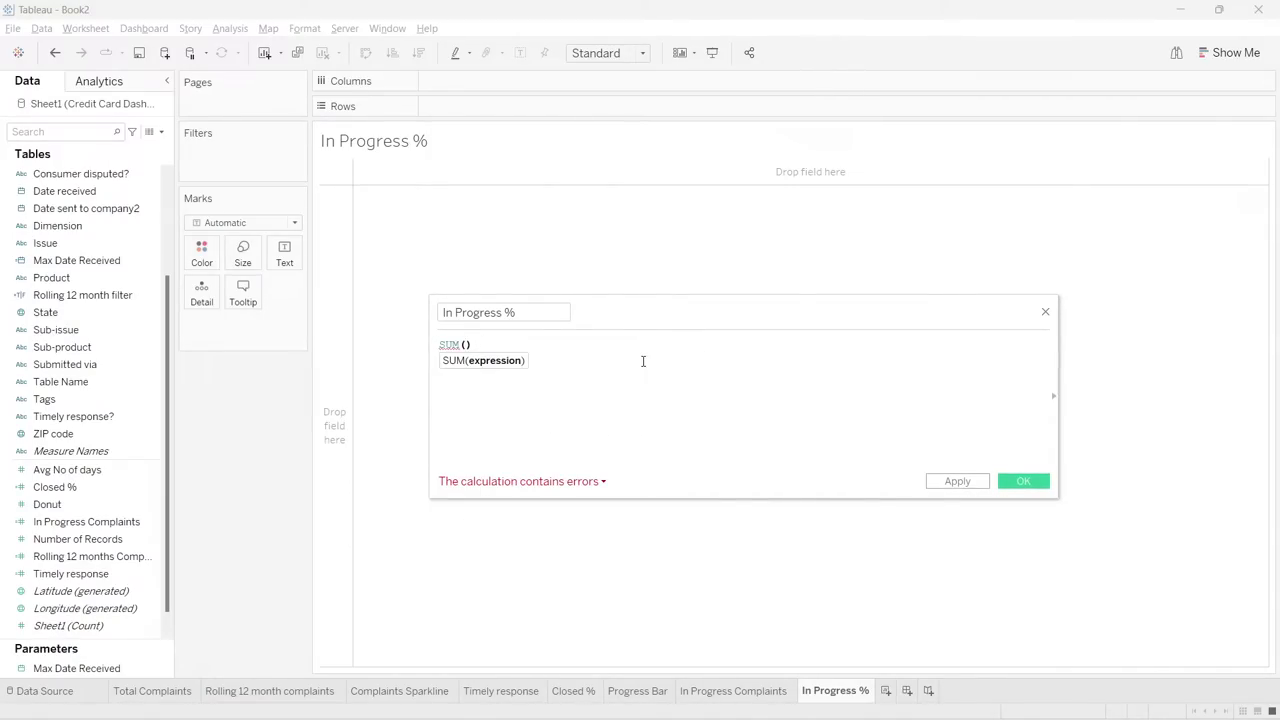
{"action": "type", "text": "pr"}
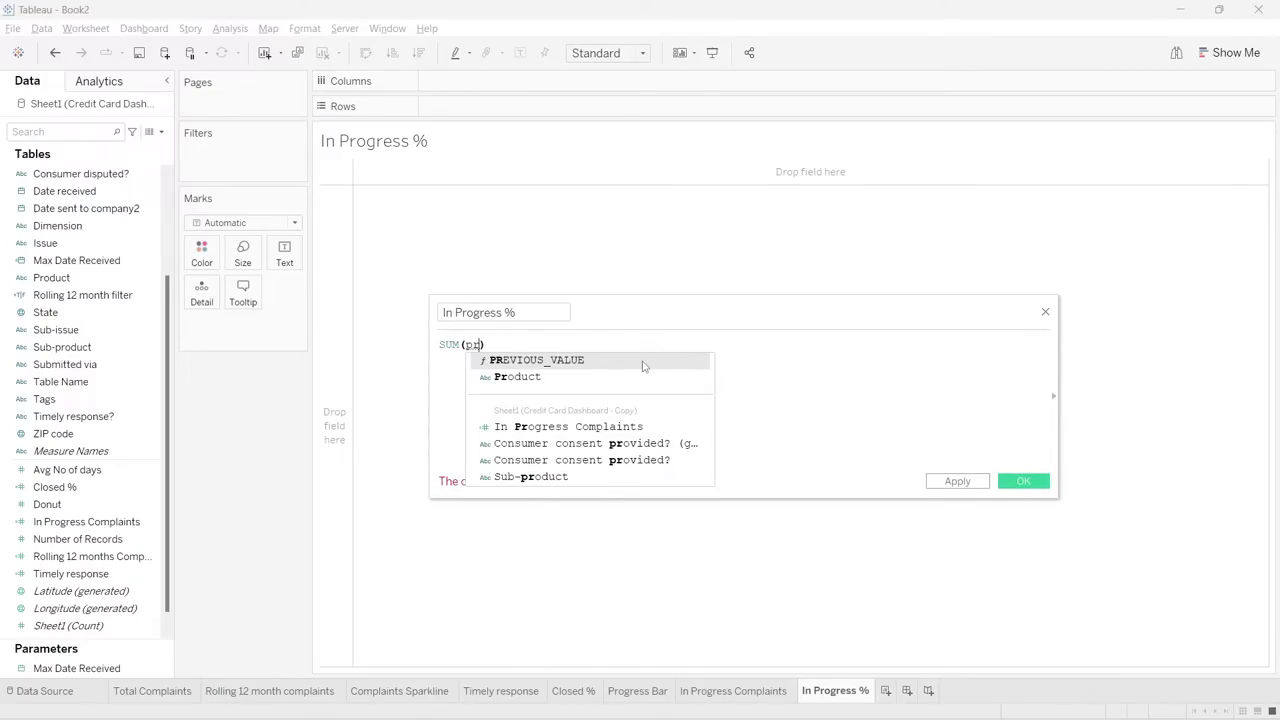
{"action": "key", "text": "BackSpace"}
{"action": "key", "text": "BackSpace"}
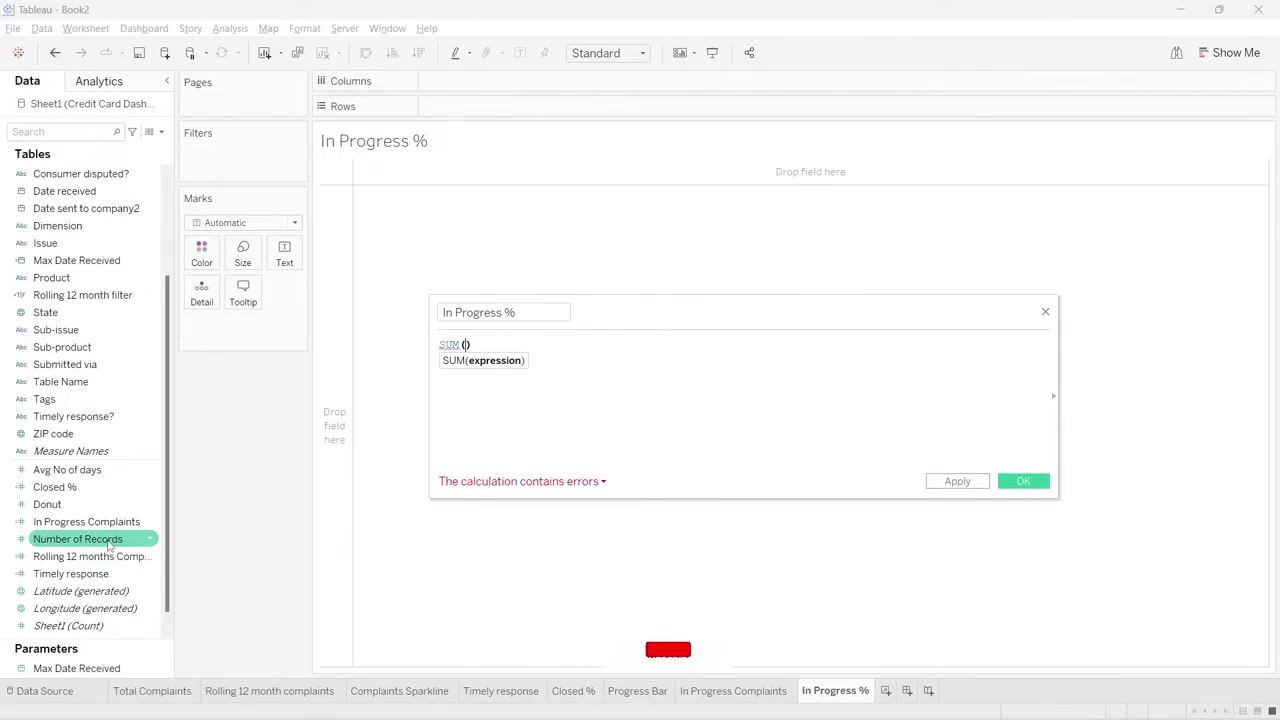
{"action": "scroll", "coordinate": [108, 540], "scroll_direction": "down", "scroll_amount": 1}
{"action": "left_click_drag", "start_coordinate": [88, 504], "coordinate": [478, 360]}
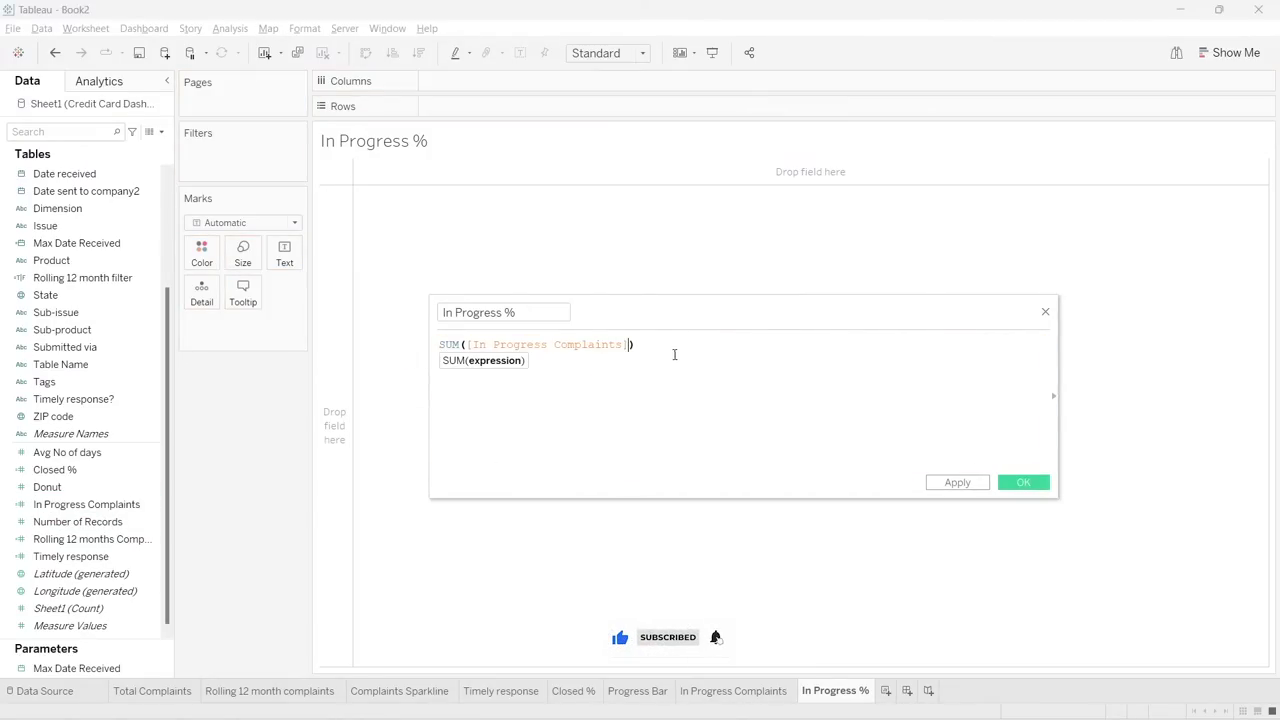
- Divide the formula by SUM([Number of Records]) and save the calculated field
{"action": "type", "text": "/su"}
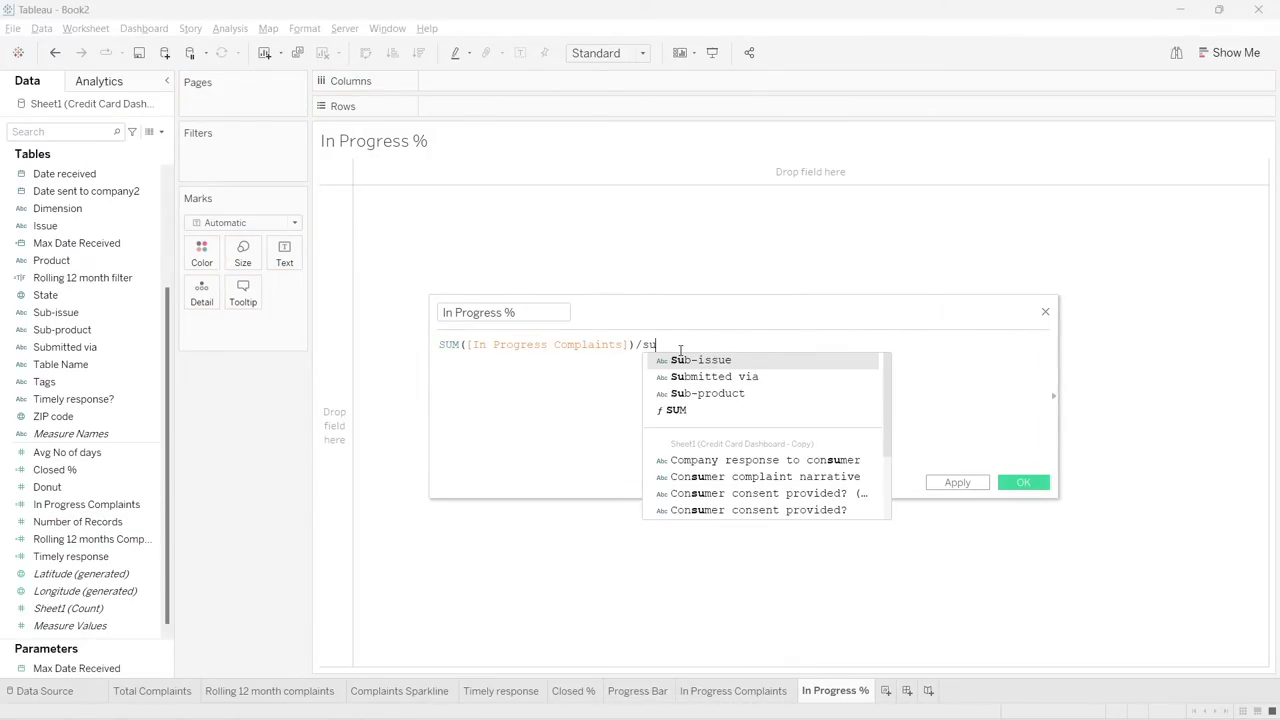
{"action": "key", "text": "Return"}
{"action": "type", "text": "num"}
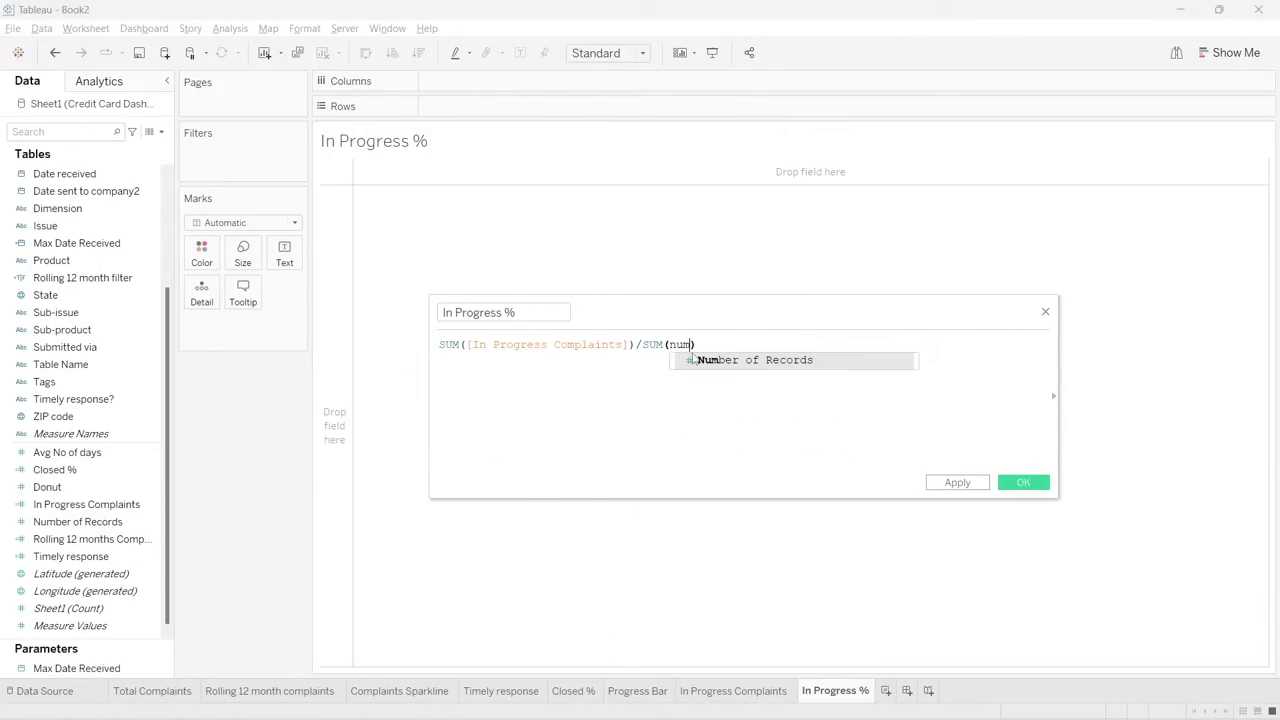
{"action": "left_click", "coordinate": [749, 361]}
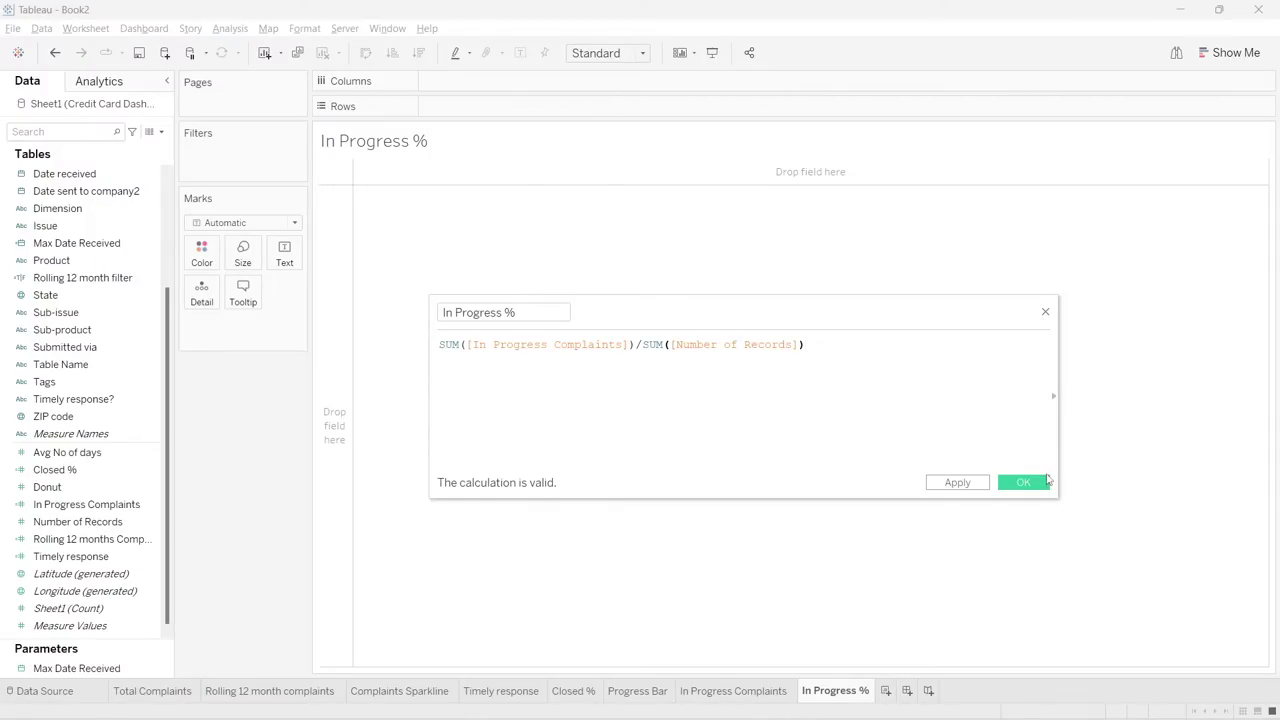
{"action": "left_click", "coordinate": [1023, 482]}
- Show the In Progress % measure as text on the sheet and format its numbers as Percentage
{"action": "left_click_drag", "start_coordinate": [65, 504], "coordinate": [283, 255]}
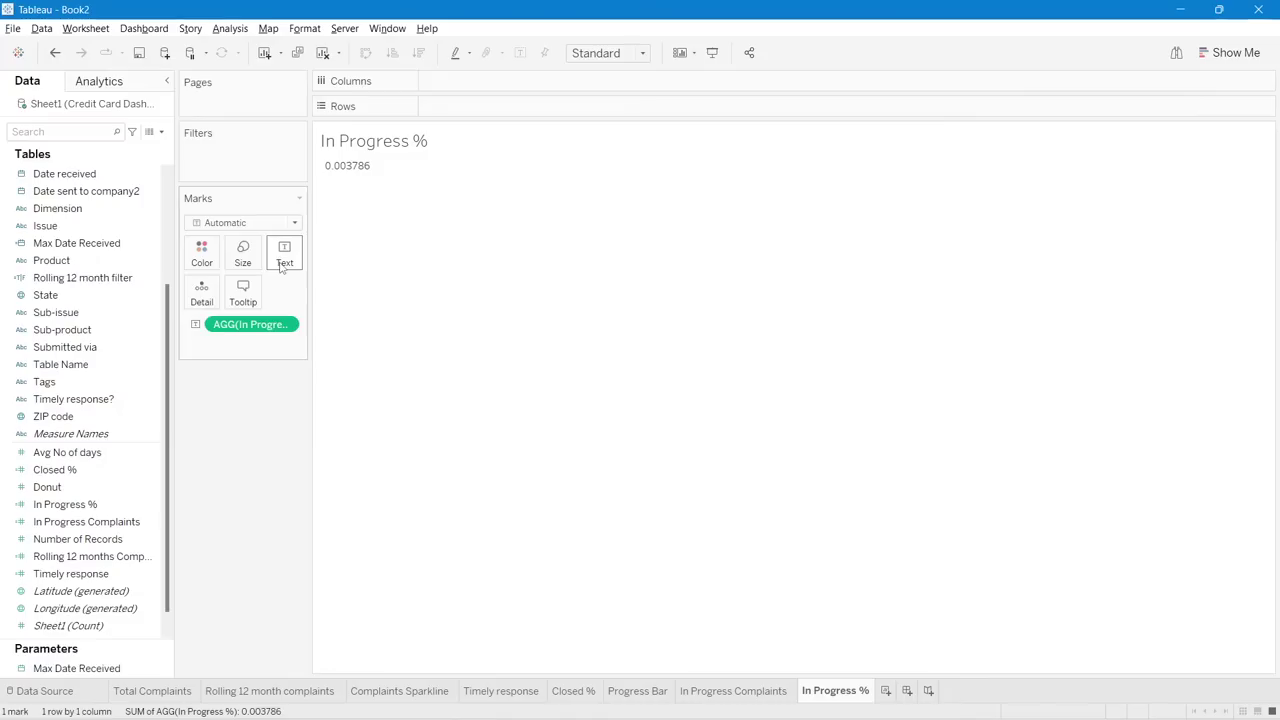
{"action": "right_click", "coordinate": [265, 325]}
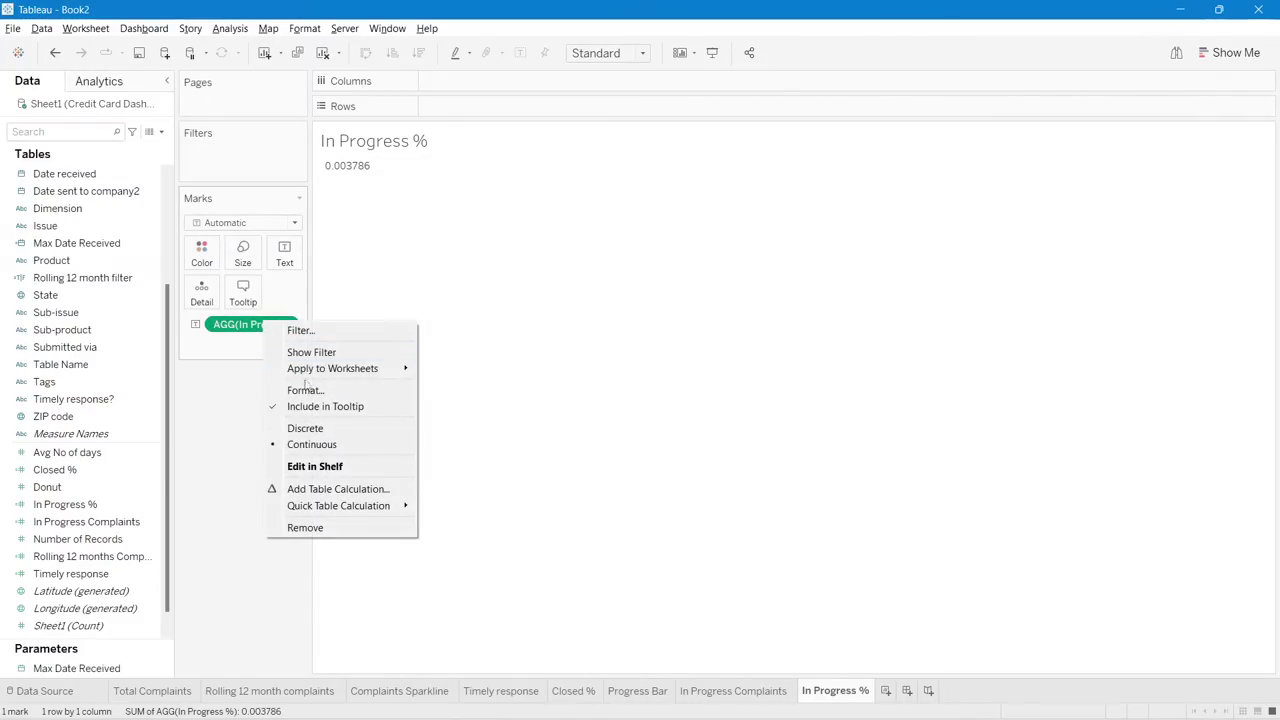
{"action": "left_click", "coordinate": [300, 390]}
{"action": "left_click", "coordinate": [118, 228]}
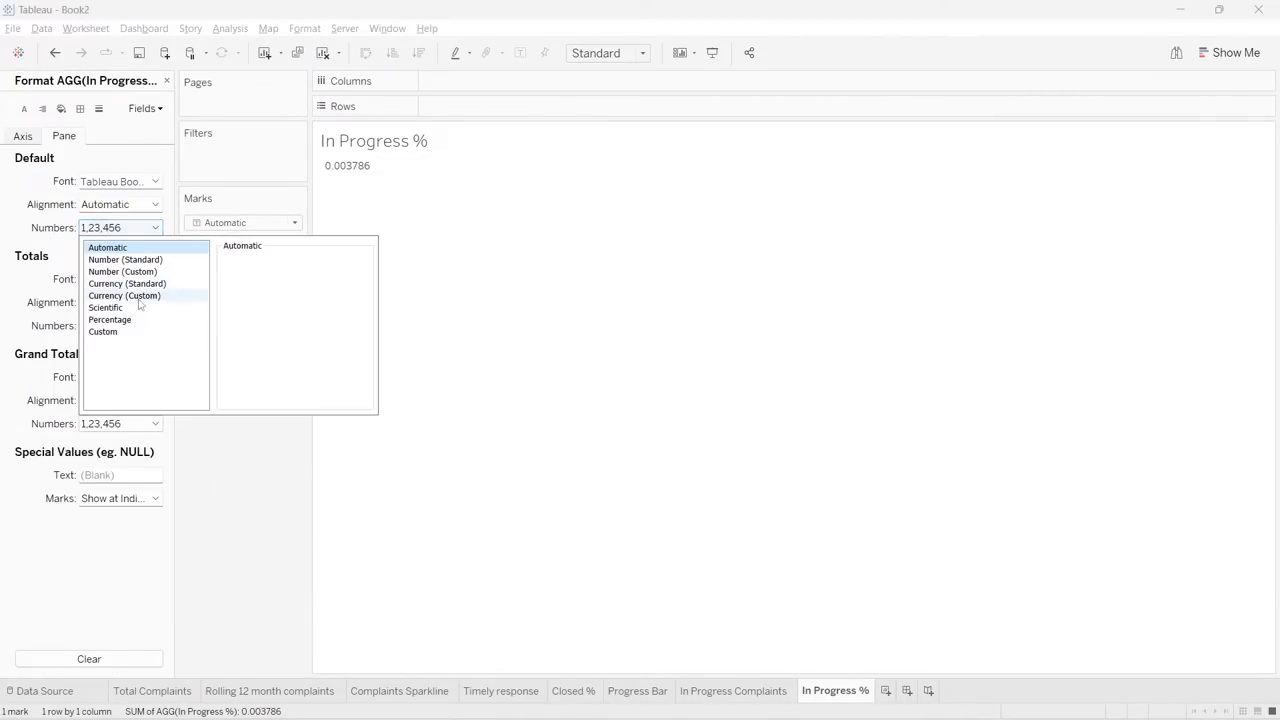
{"action": "left_click", "coordinate": [112, 319]}
{"action": "left_click", "coordinate": [215, 503]}
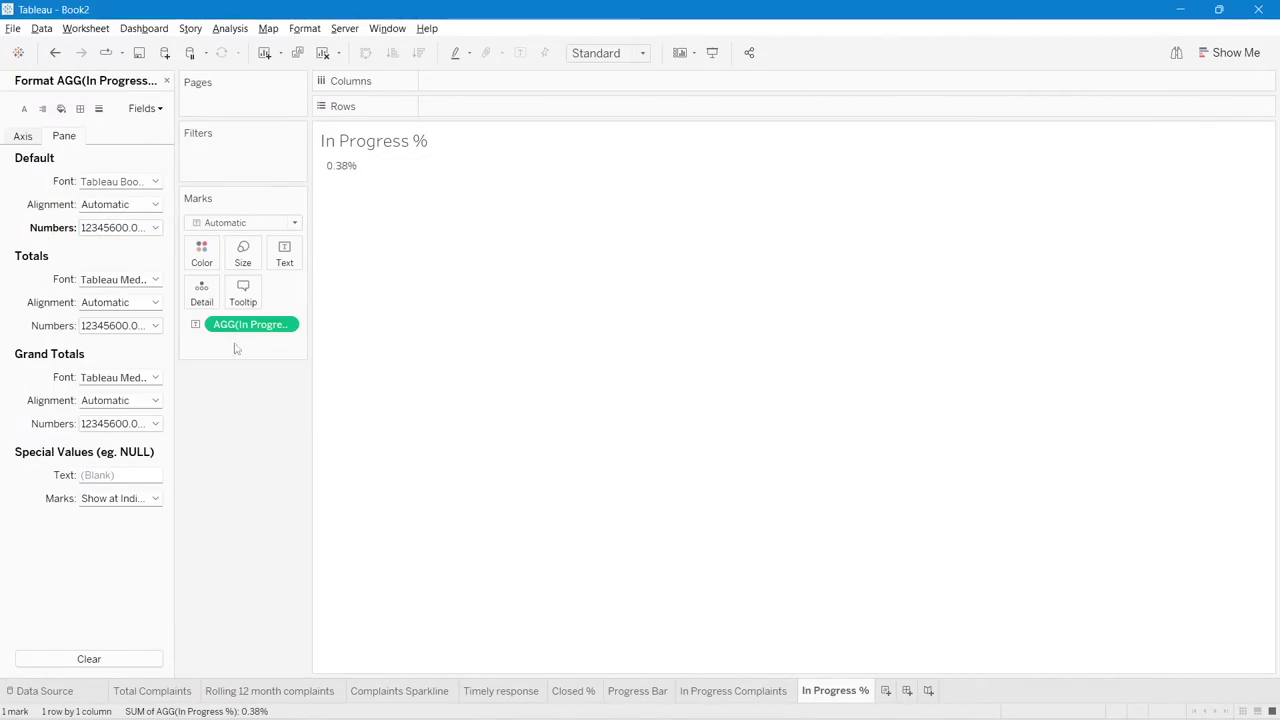
- Fit the sheet to Entire View and centre the In Progress % text horizontally
{"action": "left_click", "coordinate": [605, 53]}
{"action": "left_click", "coordinate": [597, 114]}
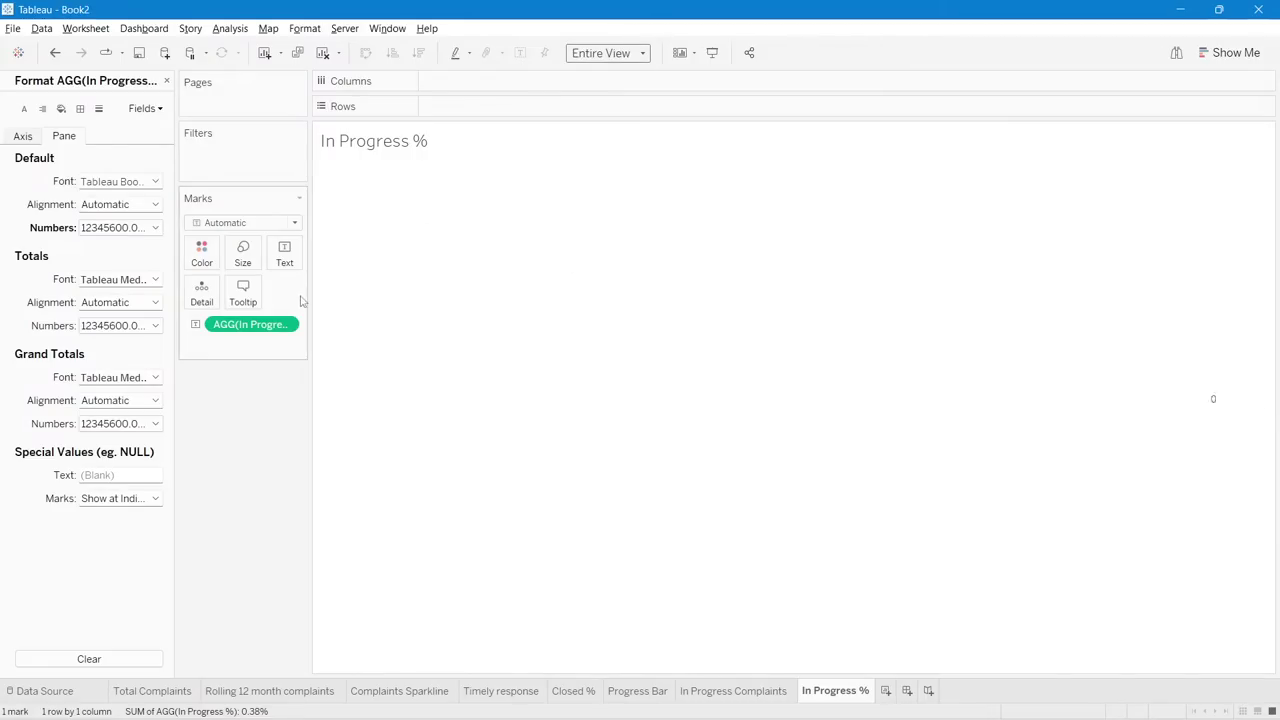
{"action": "left_click", "coordinate": [284, 254]}
{"action": "left_click", "coordinate": [365, 304]}
{"action": "left_click", "coordinate": [367, 363]}
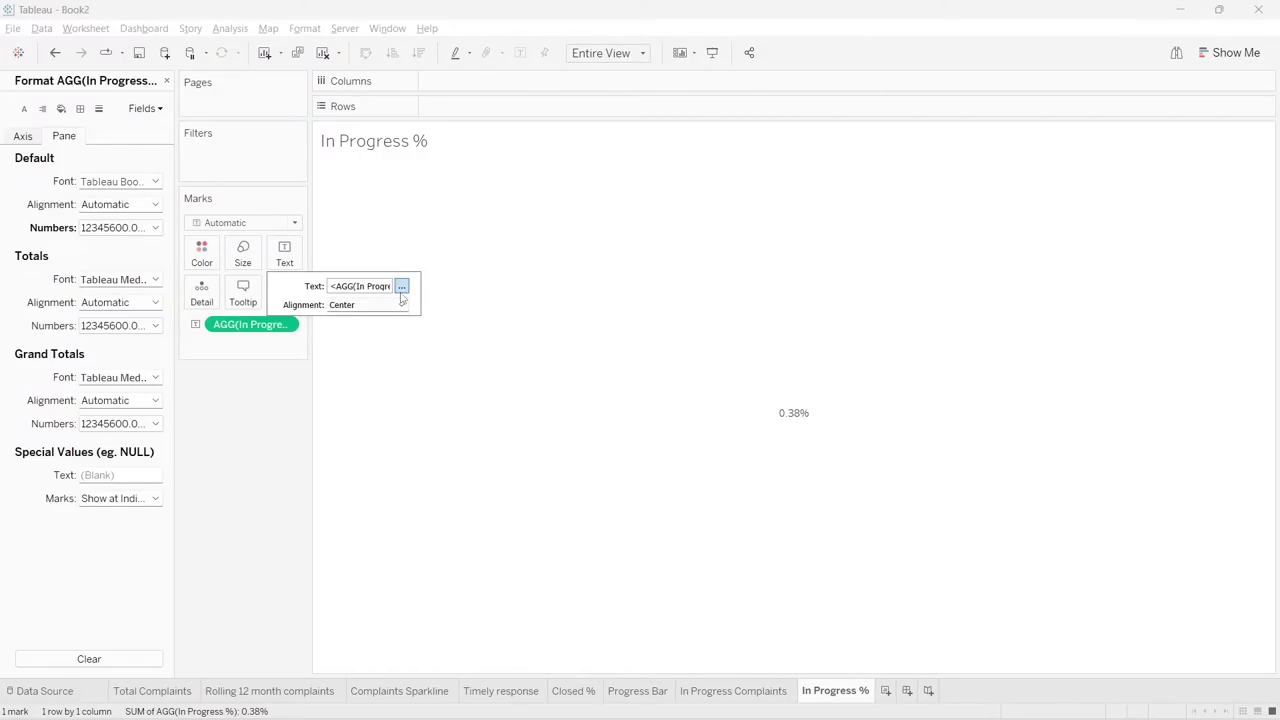
- Add a centred line reading "In Progress %" above the measure in the text label
{"action": "left_click", "coordinate": [401, 286]}
{"action": "key", "text": "Return"}
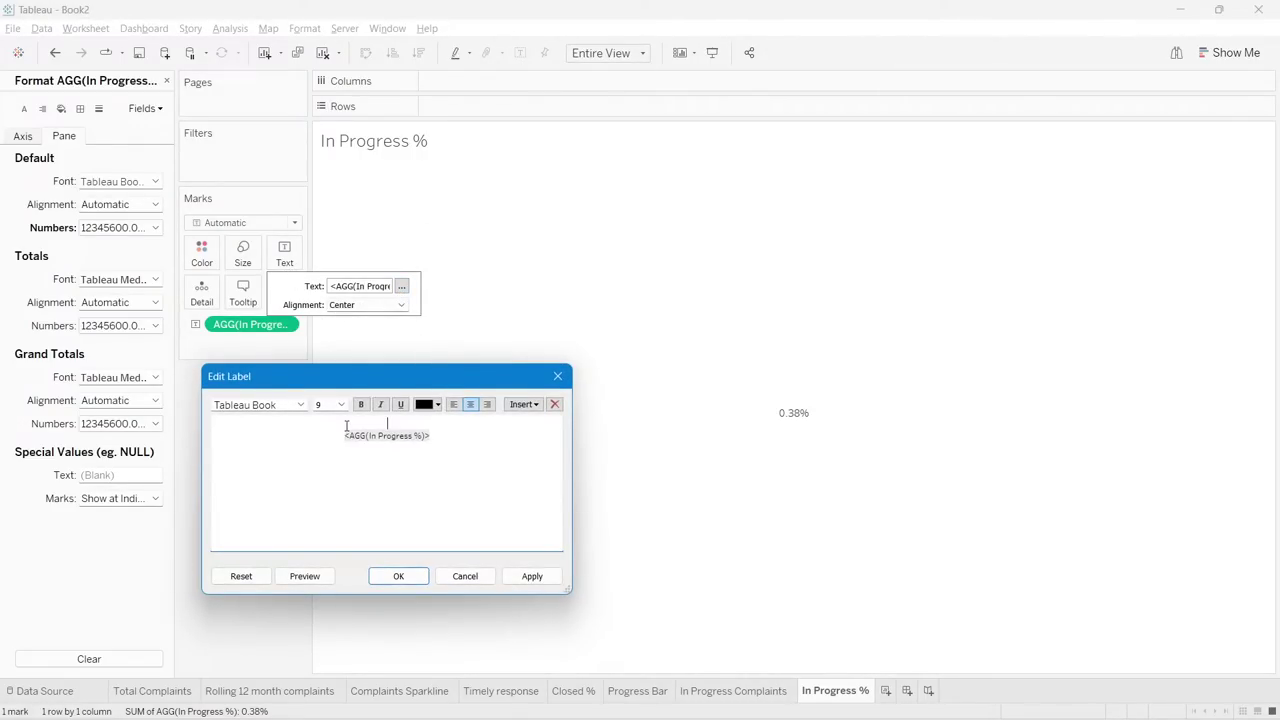
{"action": "type", "text": "In Progress %"}
{"action": "left_click", "coordinate": [470, 404]}
- Format the label's "In Progress %" heading line in Tableau Bold, slightly larger and blue
{"action": "left_click_drag", "start_coordinate": [413, 424], "coordinate": [360, 424]}
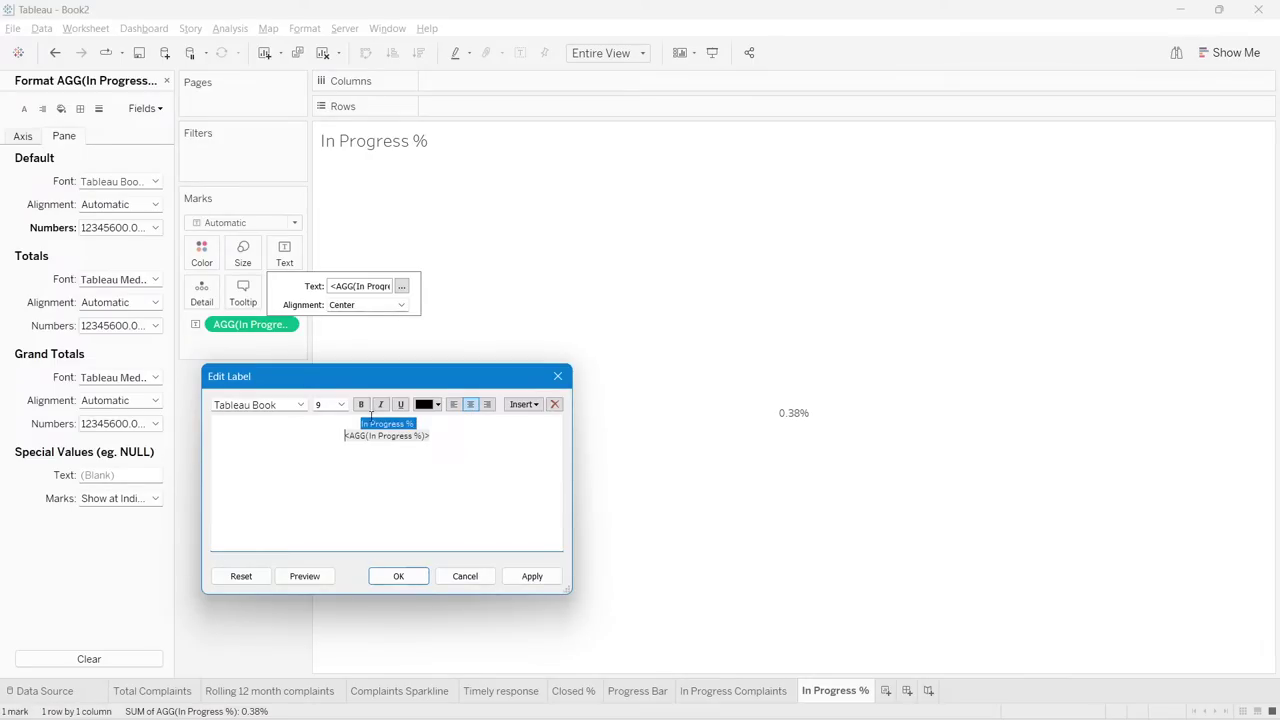
{"action": "left_click", "coordinate": [300, 404]}
{"action": "left_click", "coordinate": [245, 56]}
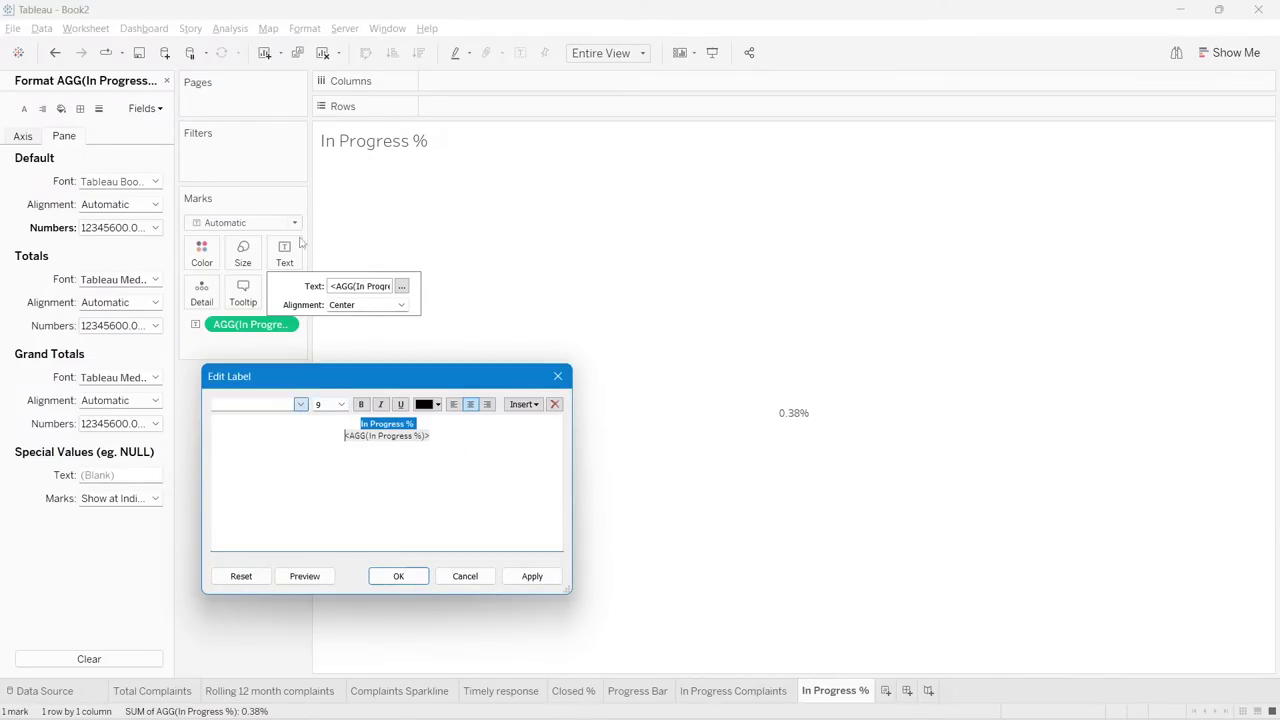
{"action": "left_click", "coordinate": [300, 404]}
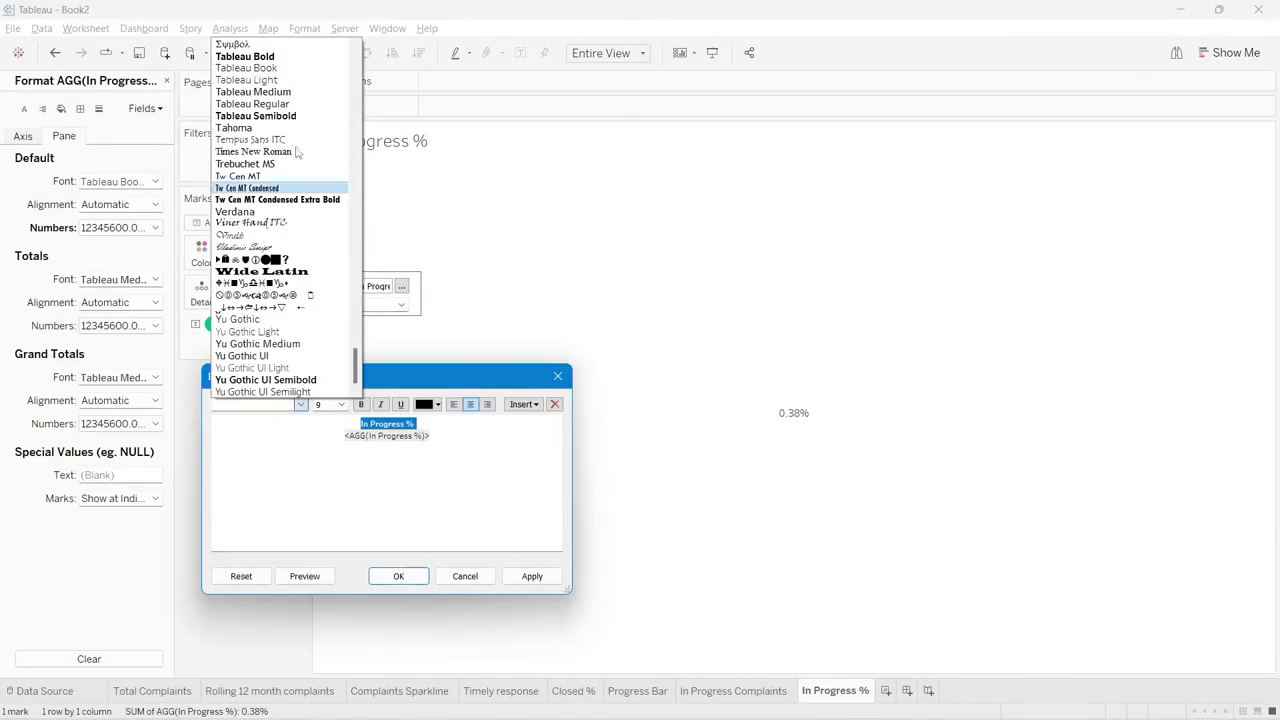
{"action": "left_click", "coordinate": [250, 56]}
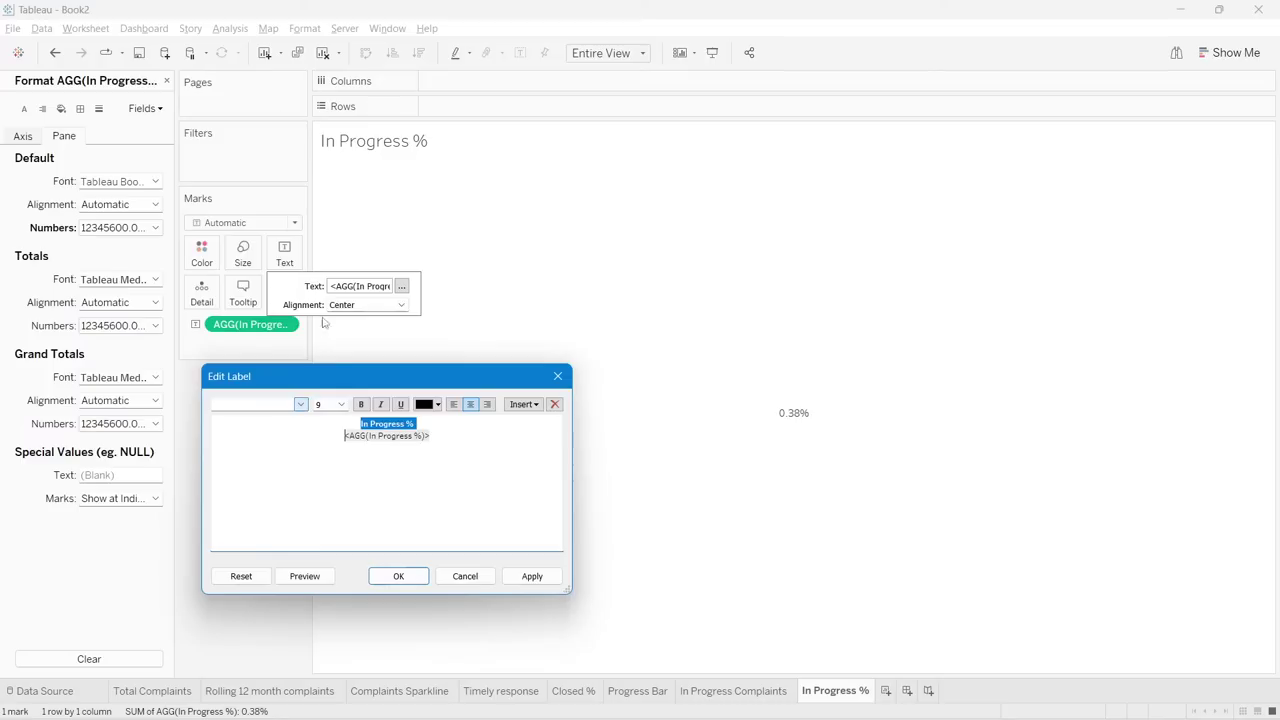
{"action": "left_click", "coordinate": [341, 404]}
{"action": "left_click", "coordinate": [342, 445]}
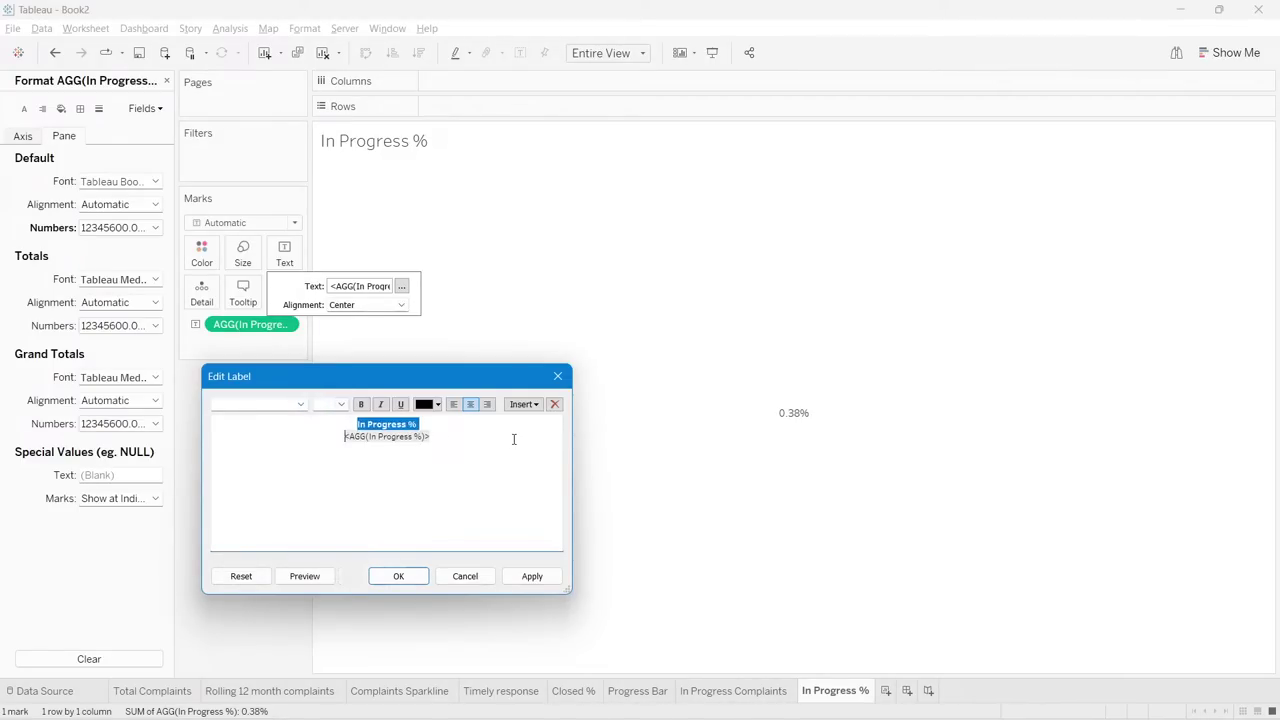
{"action": "left_click", "coordinate": [524, 579]}
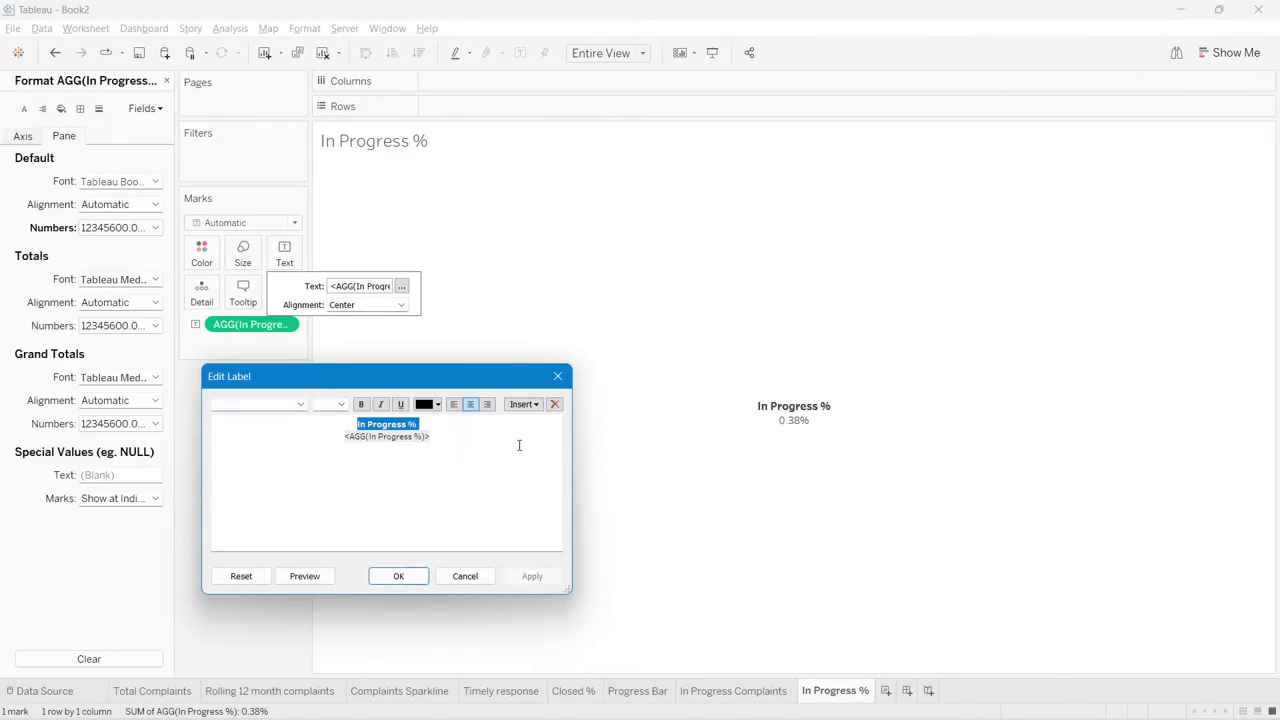
{"action": "left_click", "coordinate": [438, 404]}
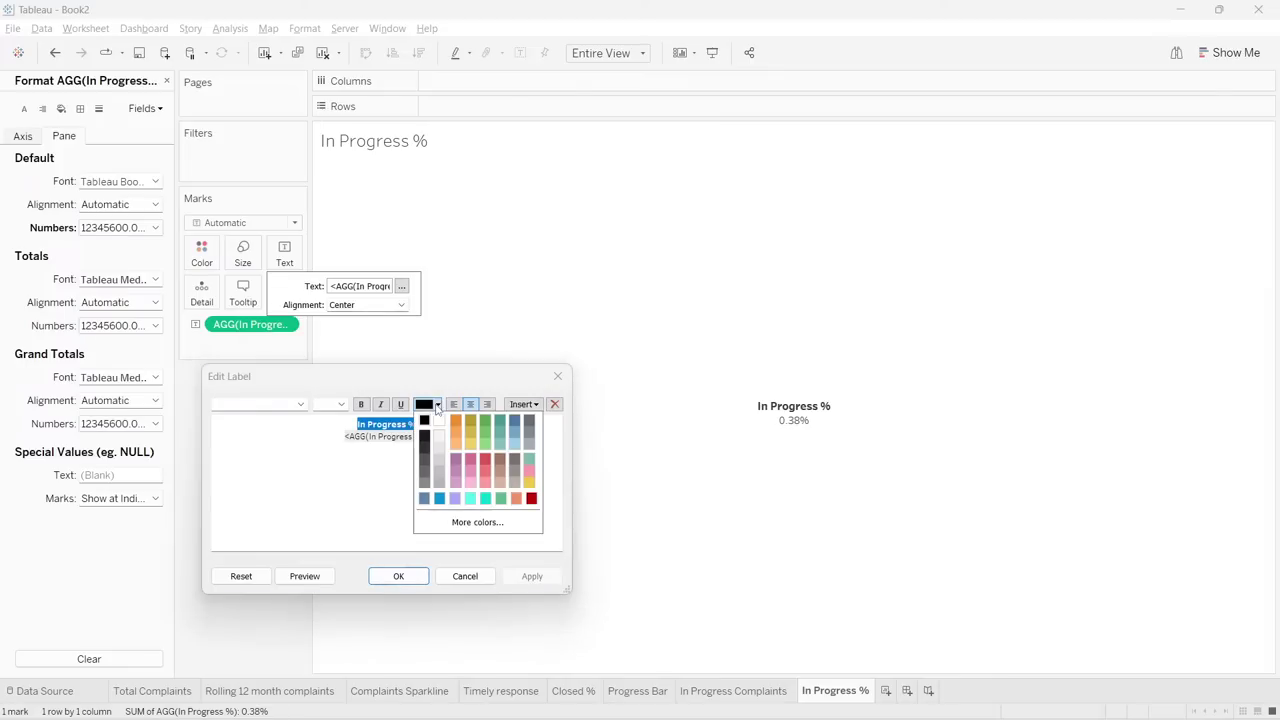
{"action": "left_click", "coordinate": [515, 424]}
- Format the measure value in the label in Tableau Bold at size 14 and apply the label changes
{"action": "left_click", "coordinate": [347, 440]}
{"action": "left_click_drag", "start_coordinate": [346, 437], "coordinate": [363, 437]}
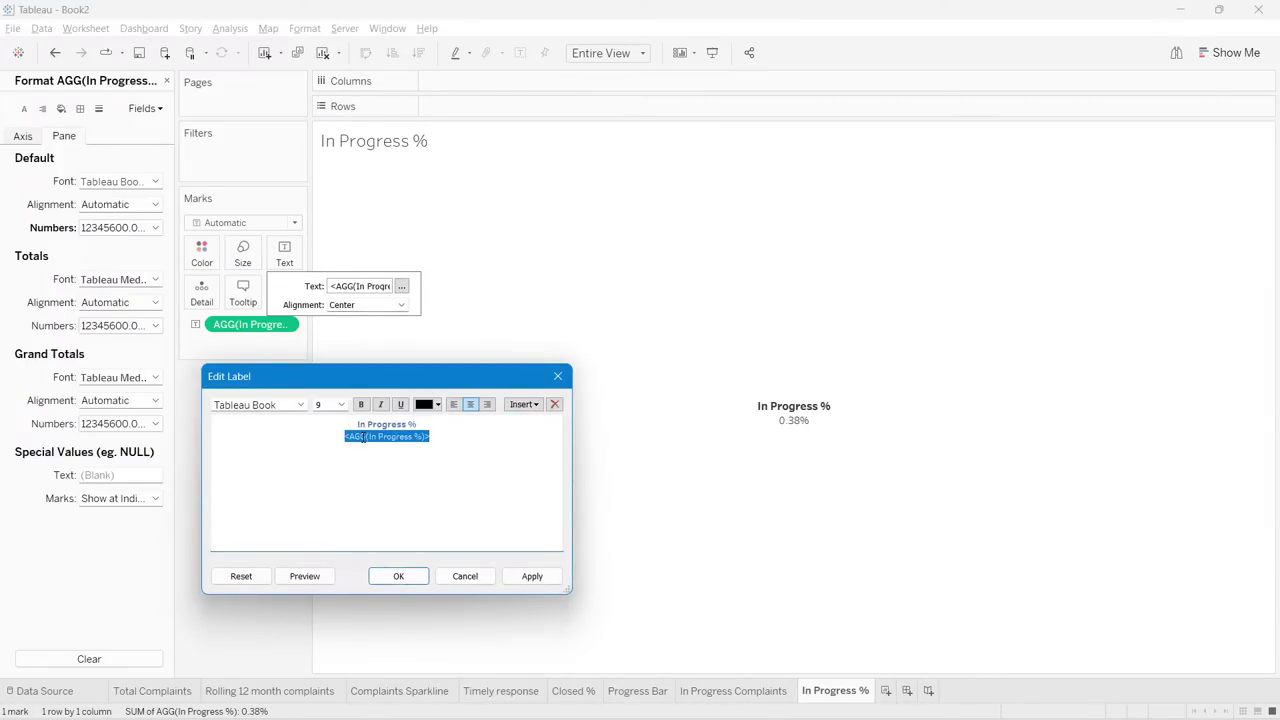
{"action": "left_click", "coordinate": [300, 405]}
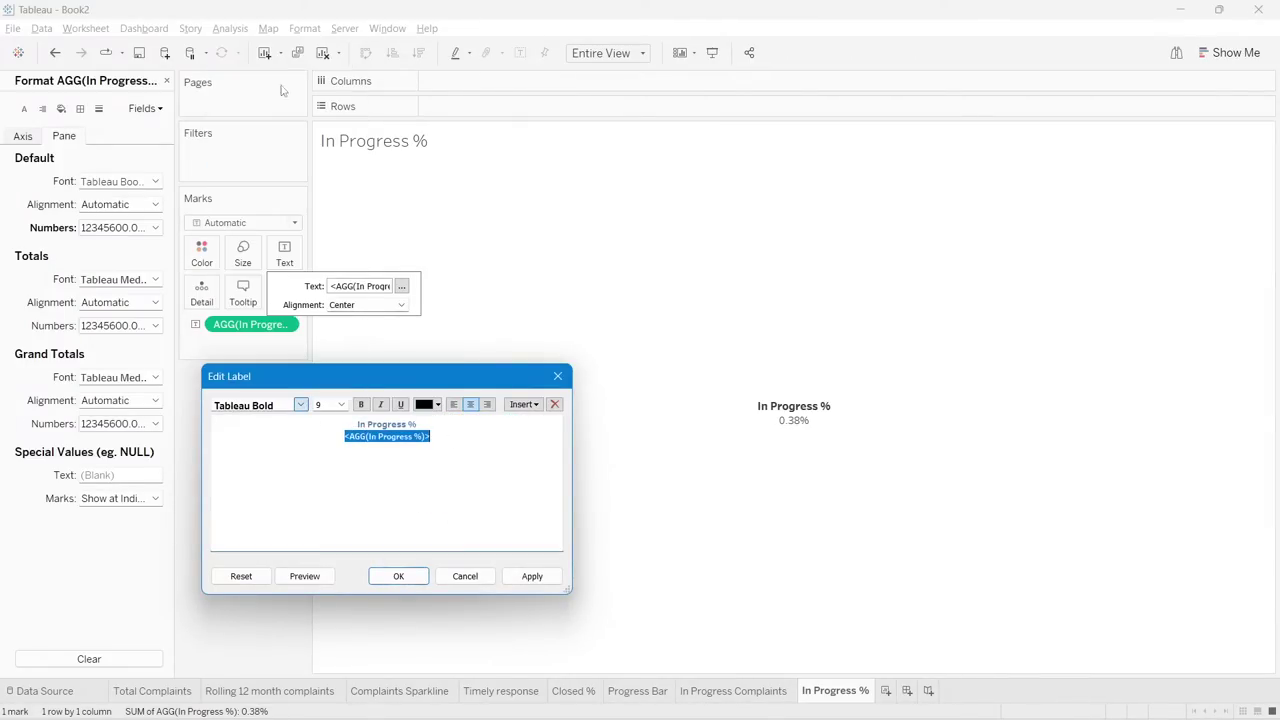
{"action": "left_click", "coordinate": [257, 57]}
{"action": "left_click", "coordinate": [341, 404]}
{"action": "left_click", "coordinate": [330, 466]}
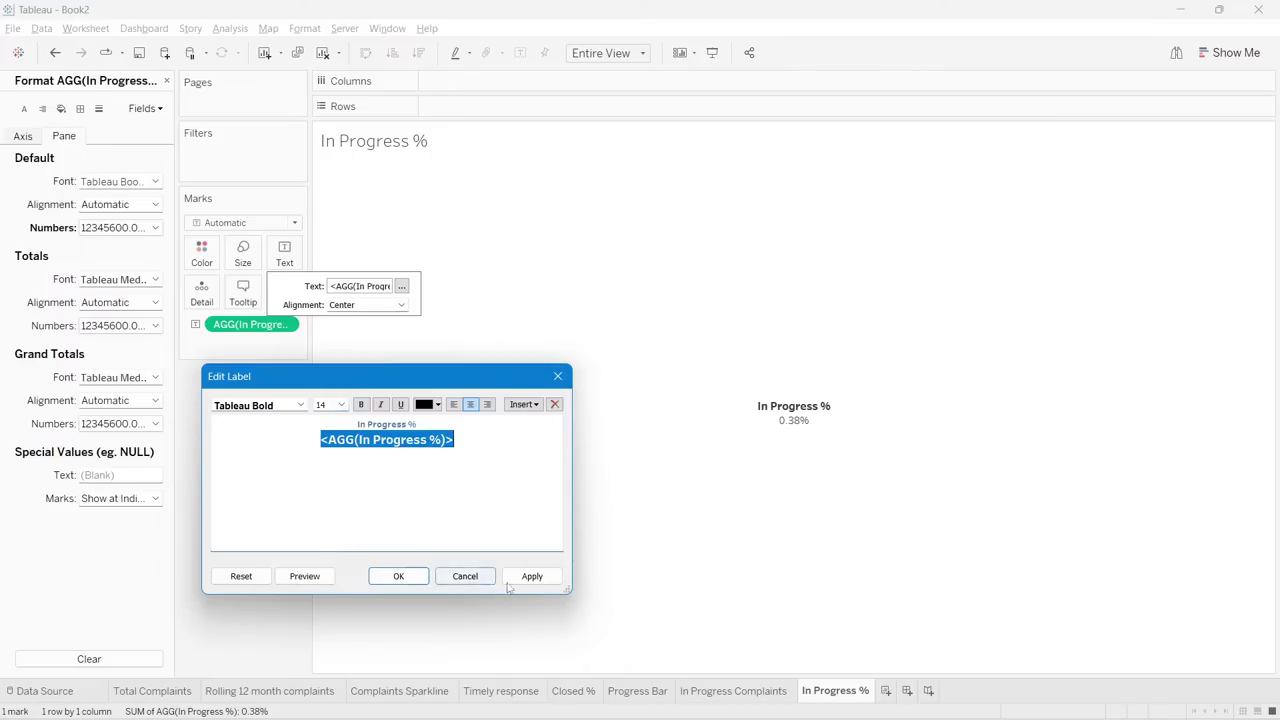
{"action": "left_click", "coordinate": [532, 576]}
{"action": "left_click", "coordinate": [398, 577]}
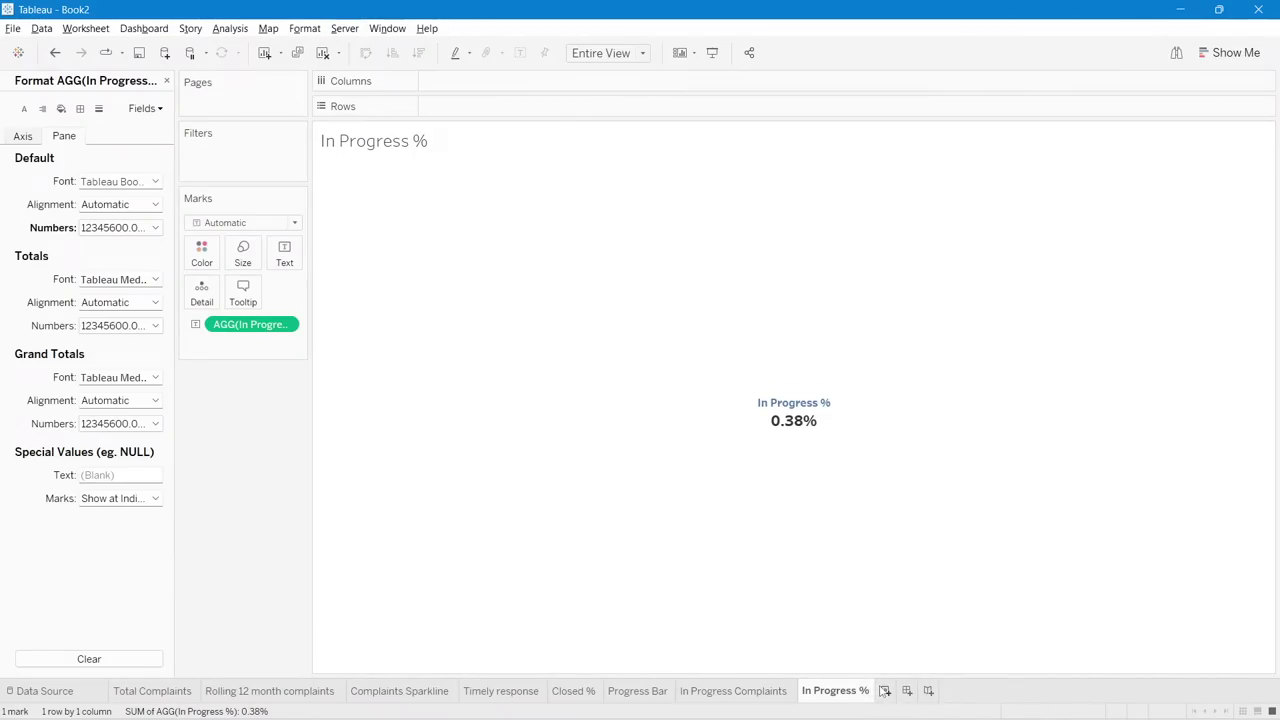
- Create a new worksheet and place Date received on the columns as a continuous Week Number
{"action": "left_click", "coordinate": [884, 690]}
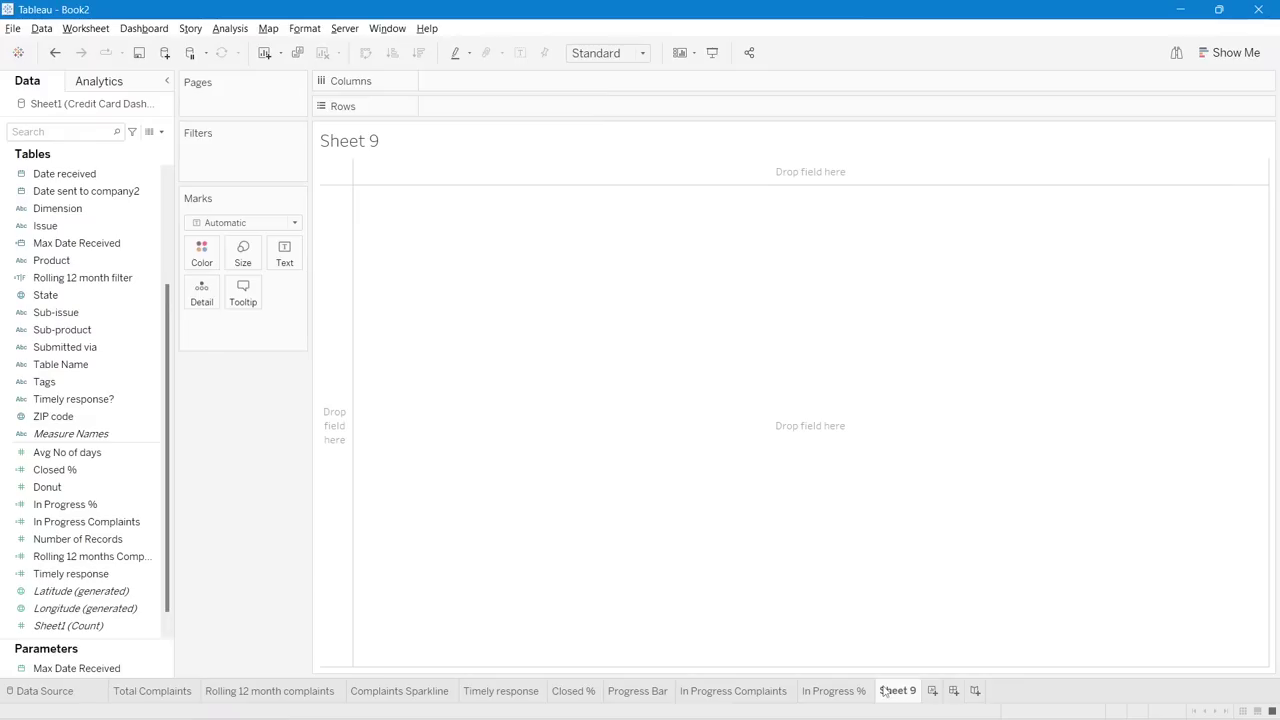
{"action": "scroll", "coordinate": [95, 364], "scroll_direction": "up", "scroll_amount": 1}
{"action": "scroll", "coordinate": [95, 364], "scroll_direction": "up", "scroll_amount": 2}
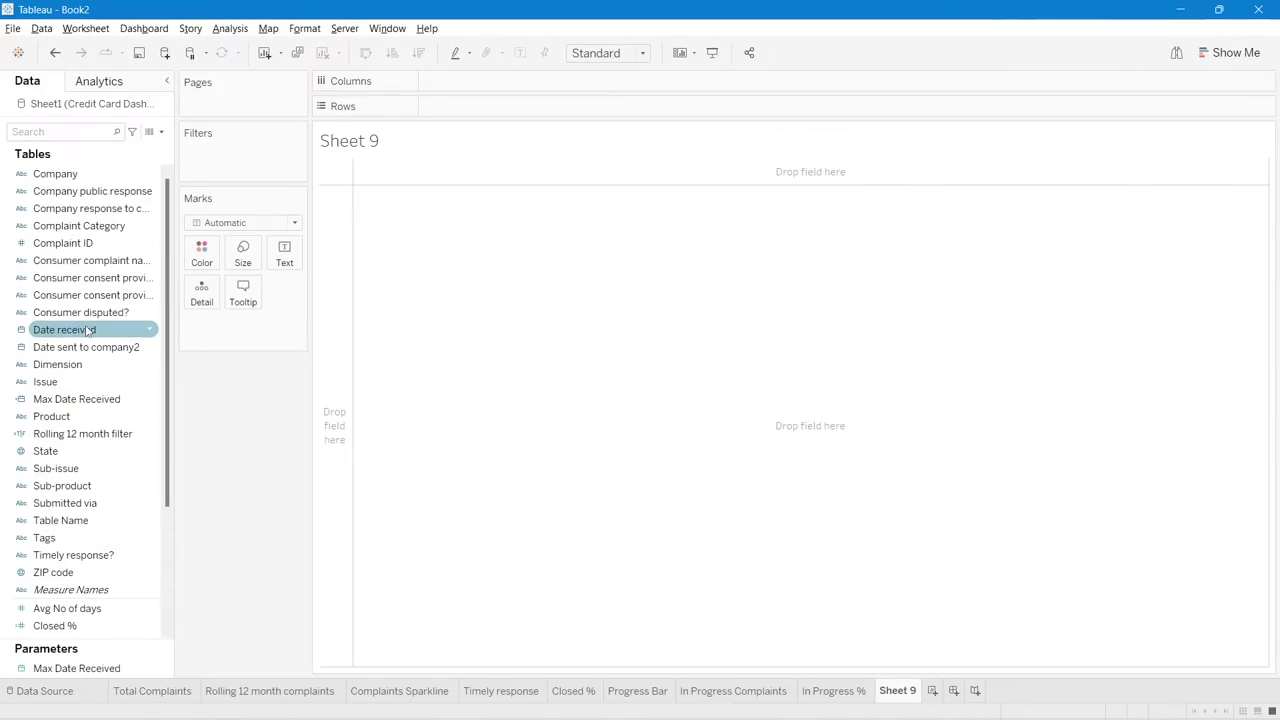
{"action": "left_click_drag", "start_coordinate": [85, 399], "coordinate": [140, 427]}
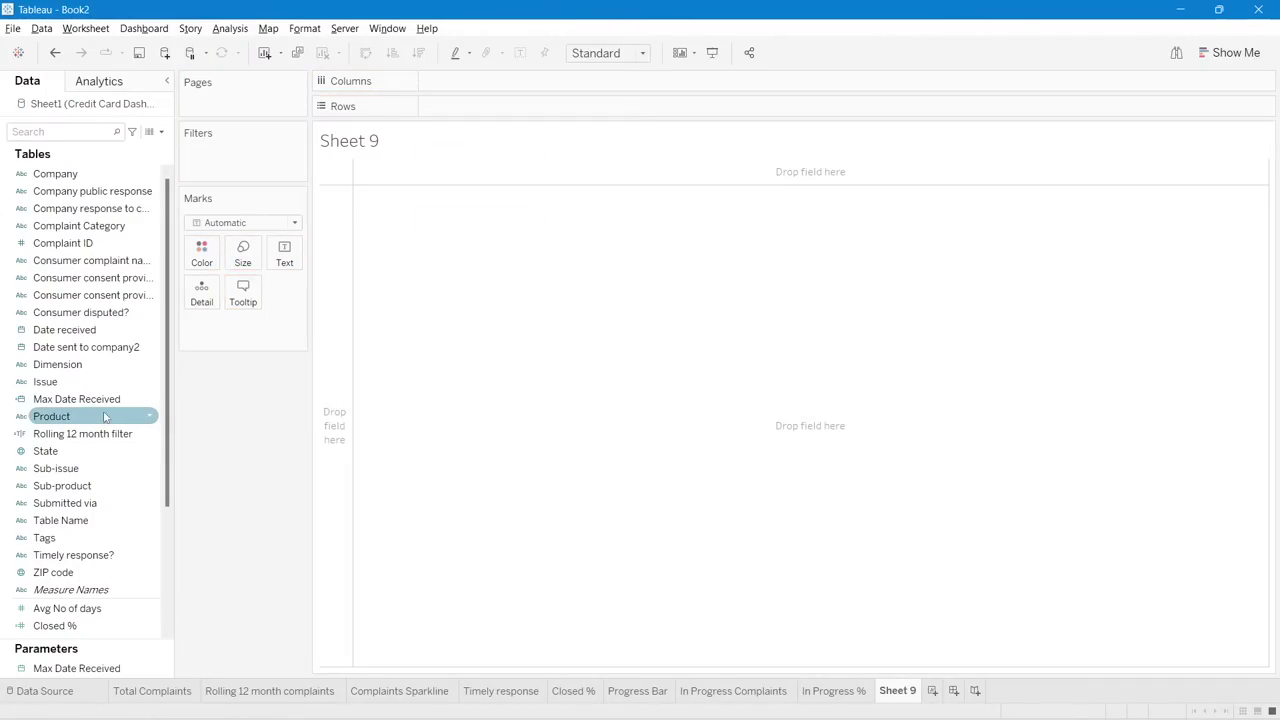
{"action": "left_click_drag", "start_coordinate": [66, 330], "coordinate": [506, 83]}
{"action": "right_click", "coordinate": [505, 82]}
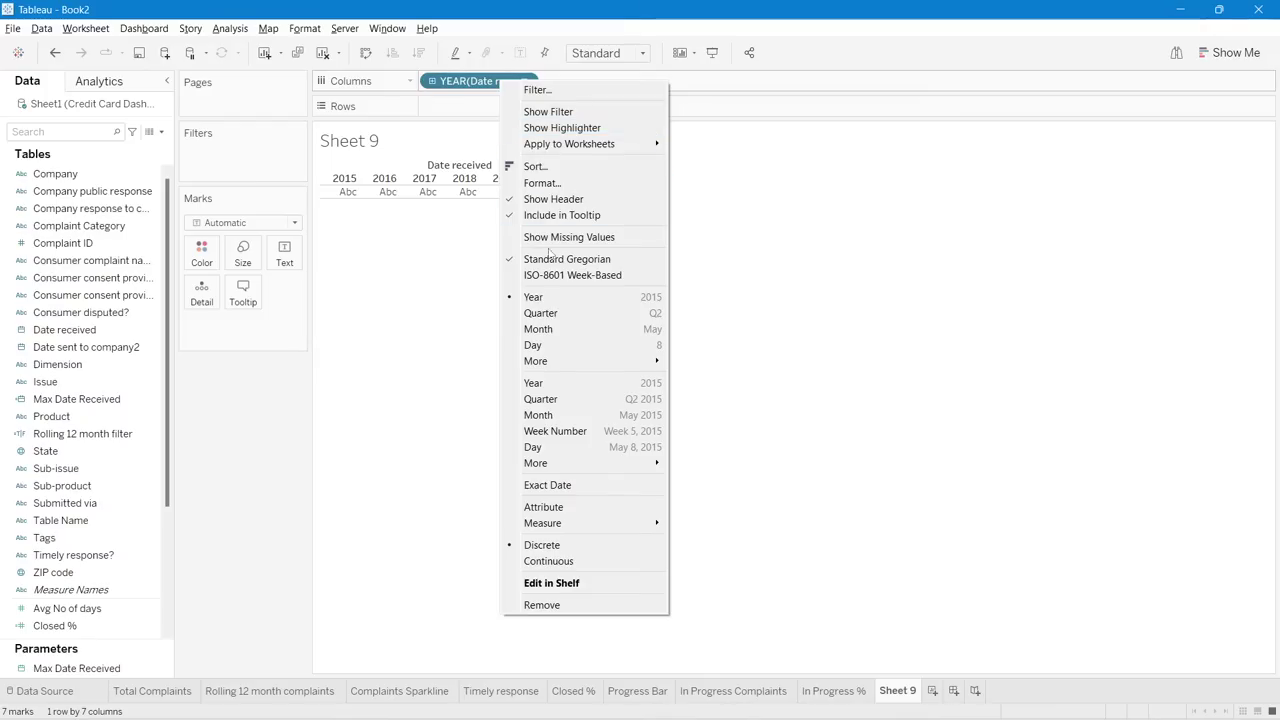
{"action": "left_click", "coordinate": [556, 432]}
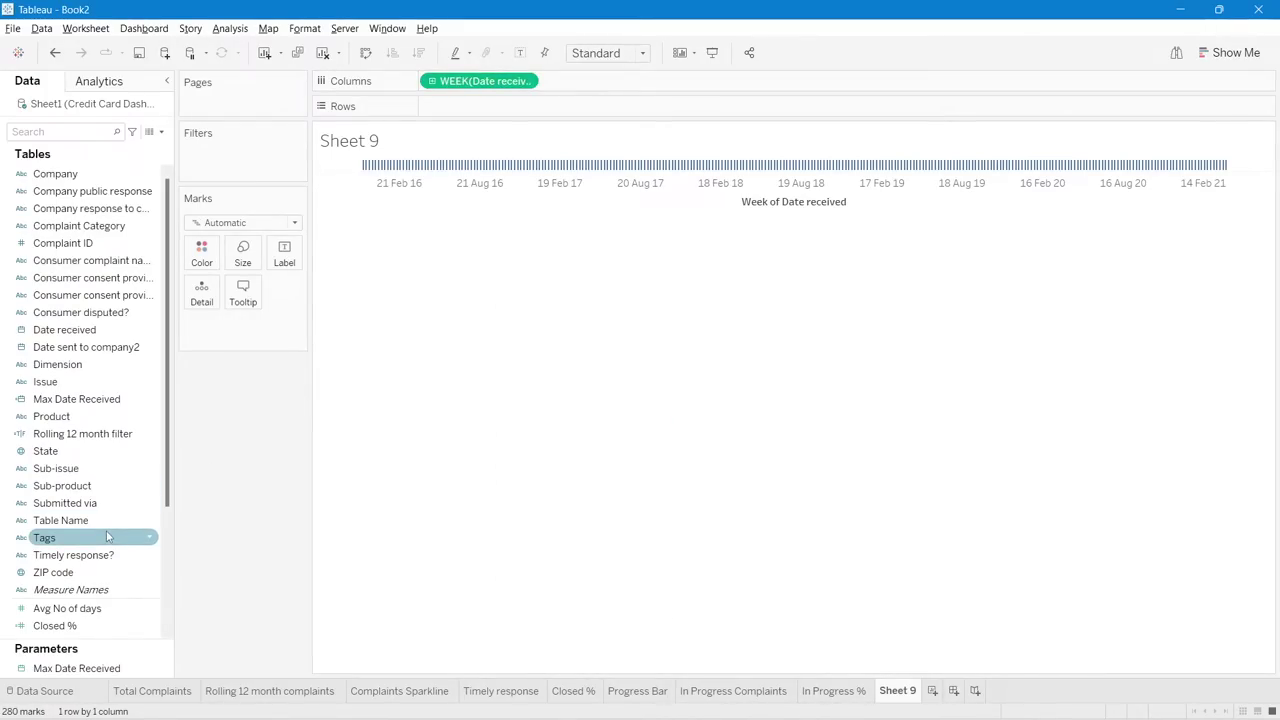
- Plot In Progress Complaints on the rows against the weekly date and hide the null values indicator
{"action": "scroll", "coordinate": [100, 530], "scroll_direction": "down", "scroll_amount": 3}
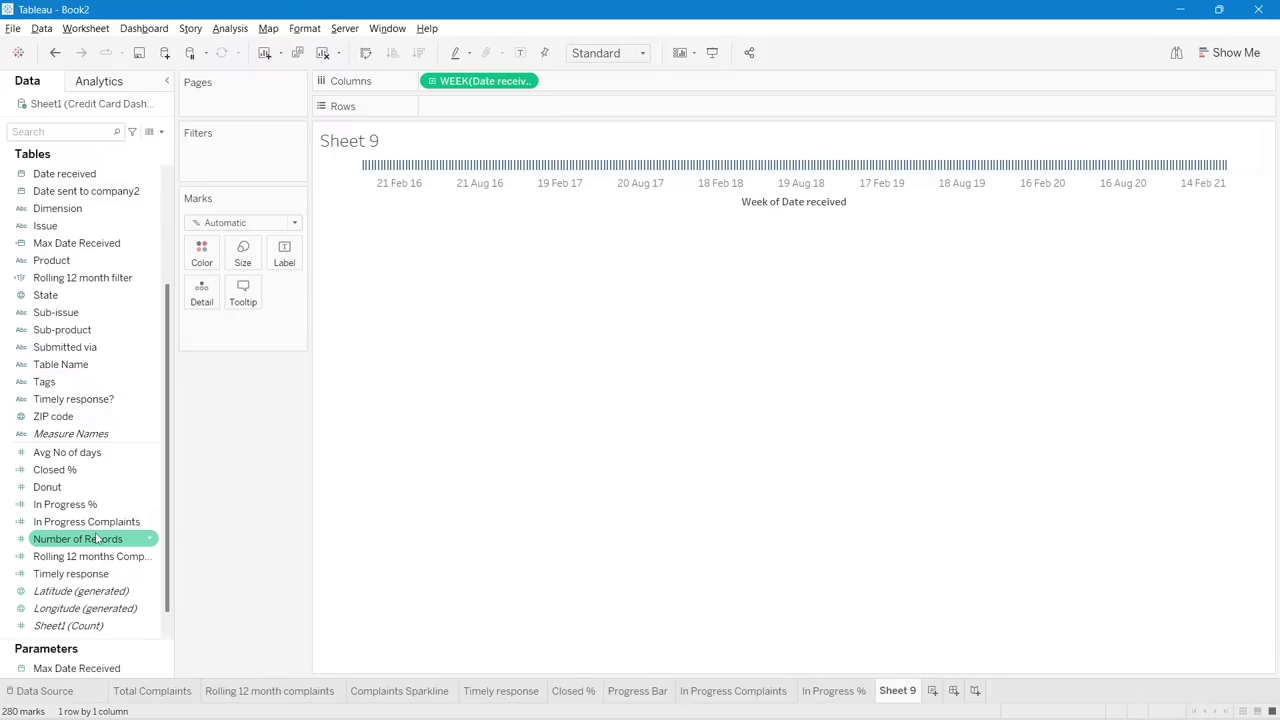
{"action": "left_click_drag", "start_coordinate": [97, 522], "coordinate": [497, 178]}
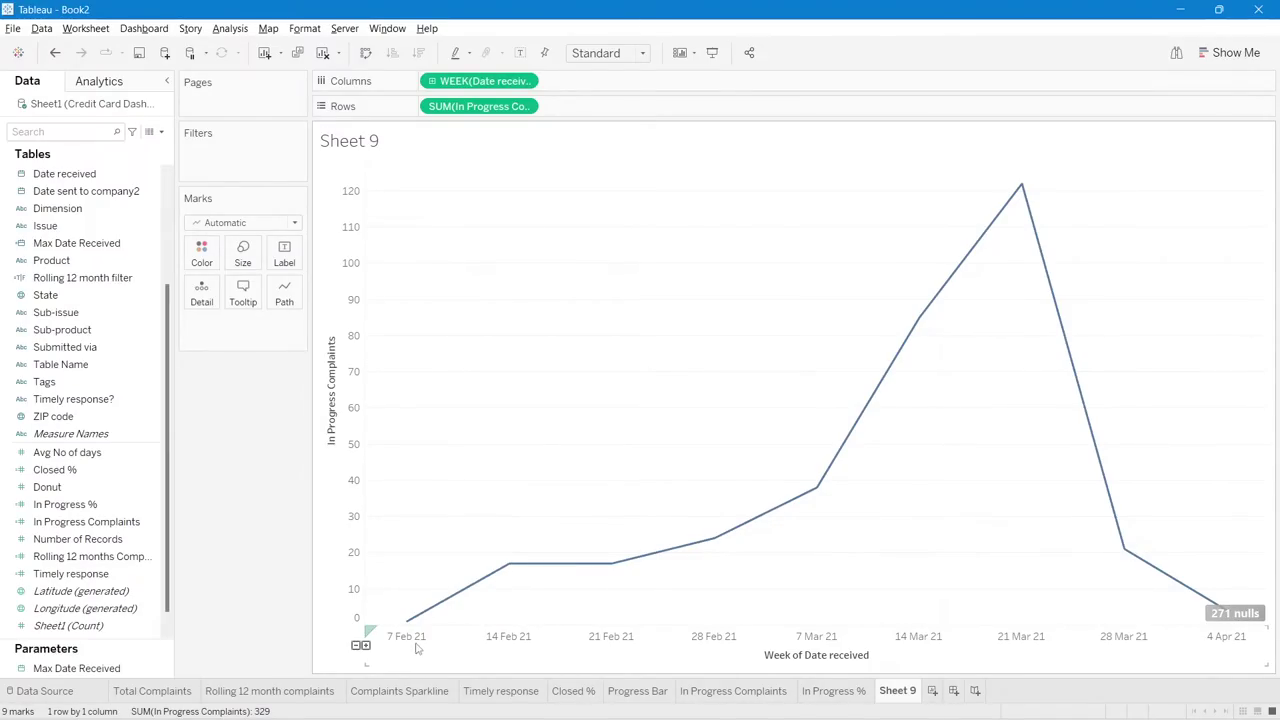
{"action": "right_click", "coordinate": [1235, 613]}
{"action": "left_click", "coordinate": [1231, 626]}
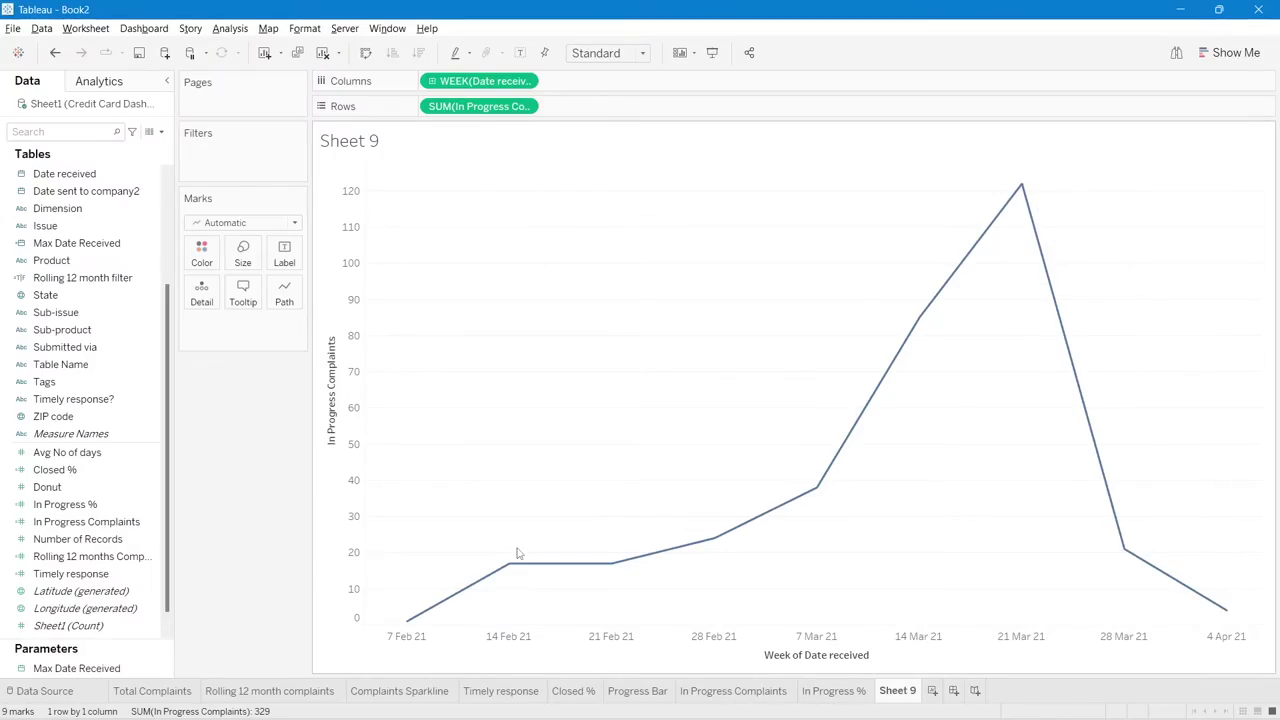
{"action": "left_click", "coordinate": [362, 251]}
{"action": "right_click", "coordinate": [342, 232]}
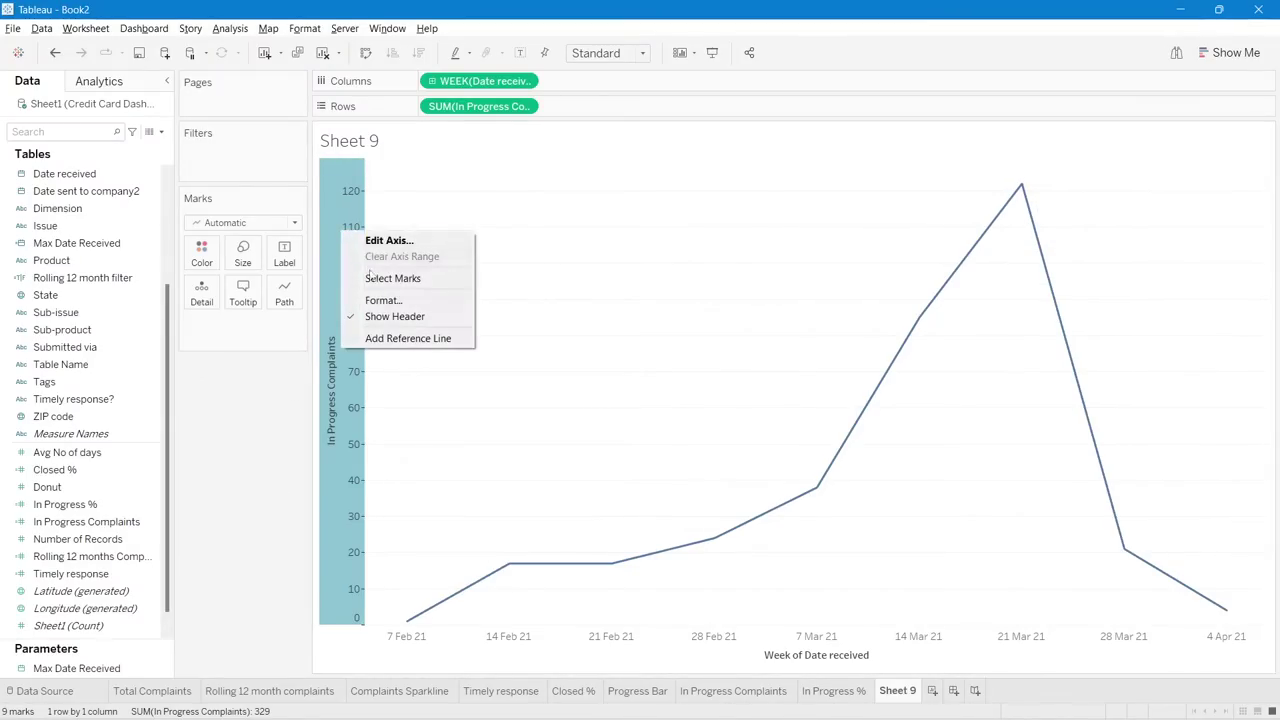
{"action": "left_click", "coordinate": [266, 345]}
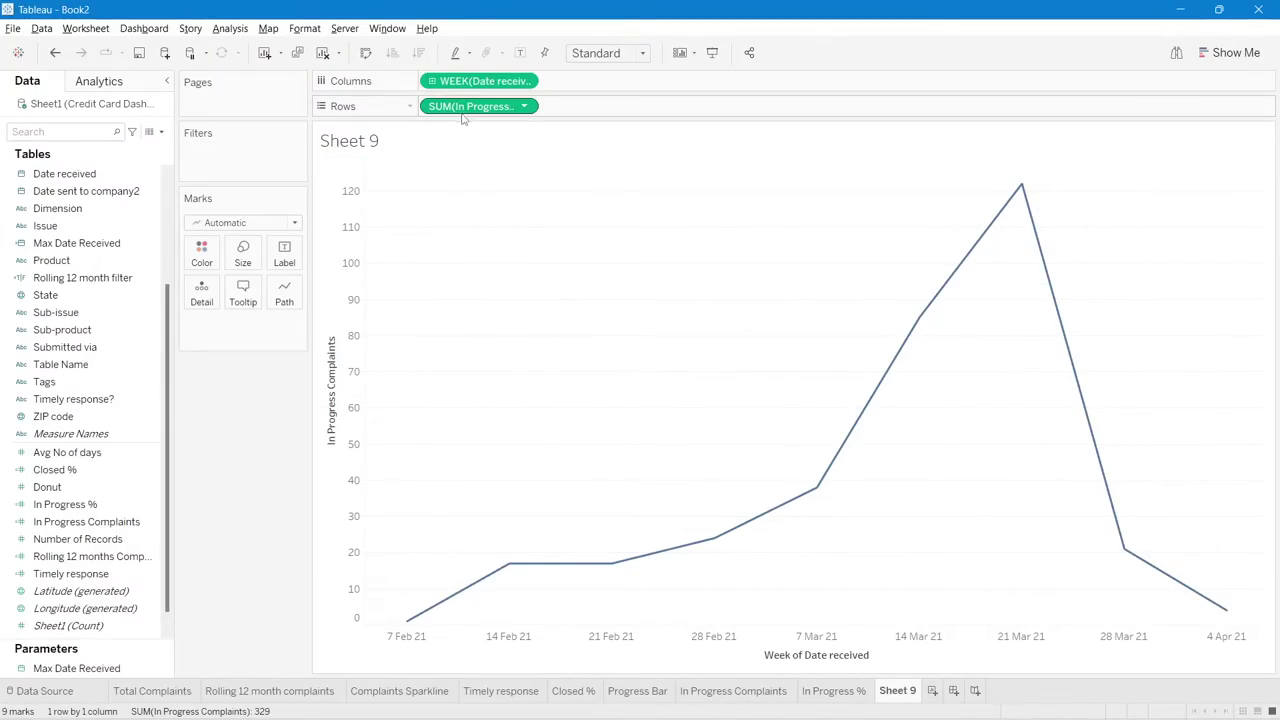
- Duplicate the In Progress Complaints measure on the rows and combine the two as a dual axis
{"action": "left_click_drag", "start_coordinate": [470, 107], "coordinate": [607, 110]}
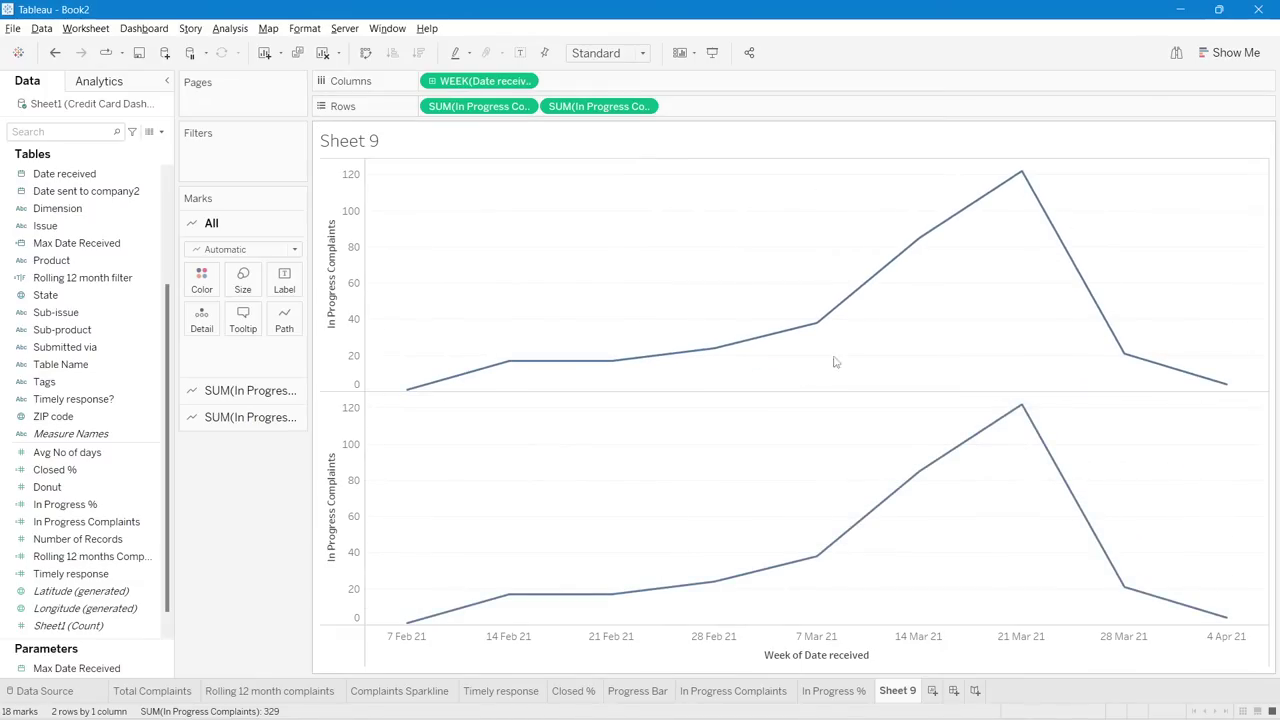
{"action": "right_click", "coordinate": [580, 106]}
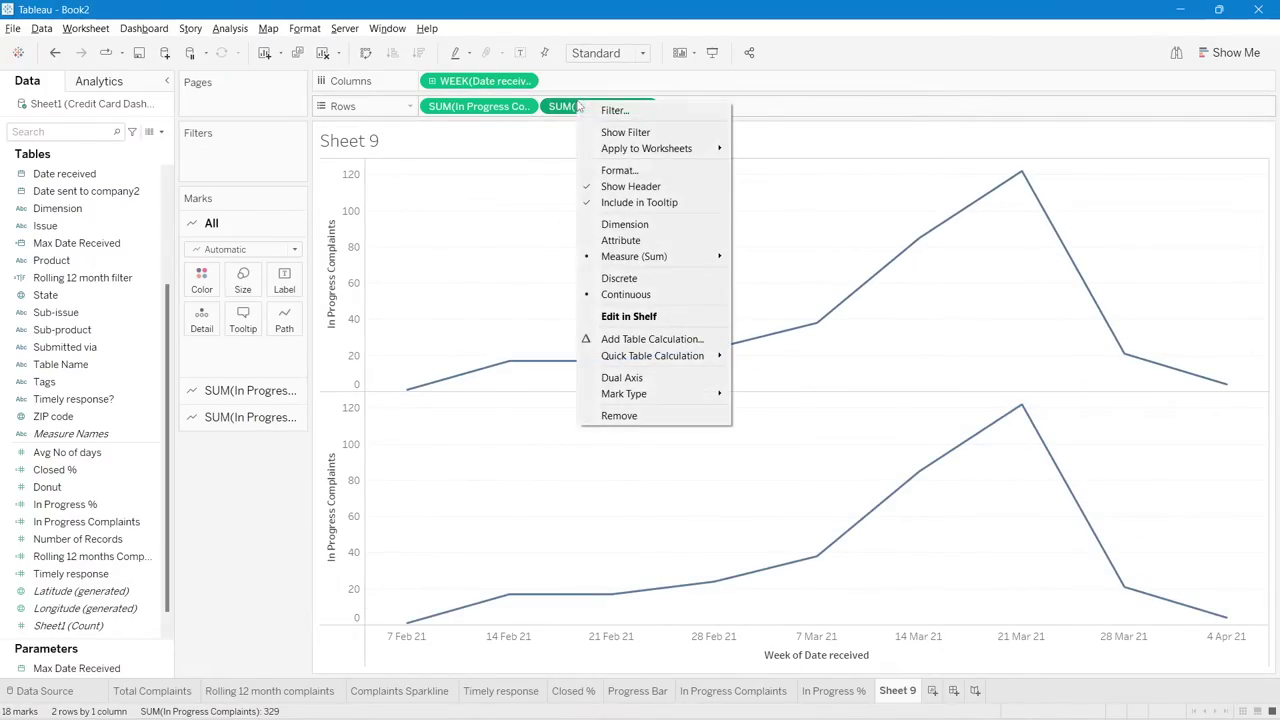
{"action": "left_click", "coordinate": [622, 377]}
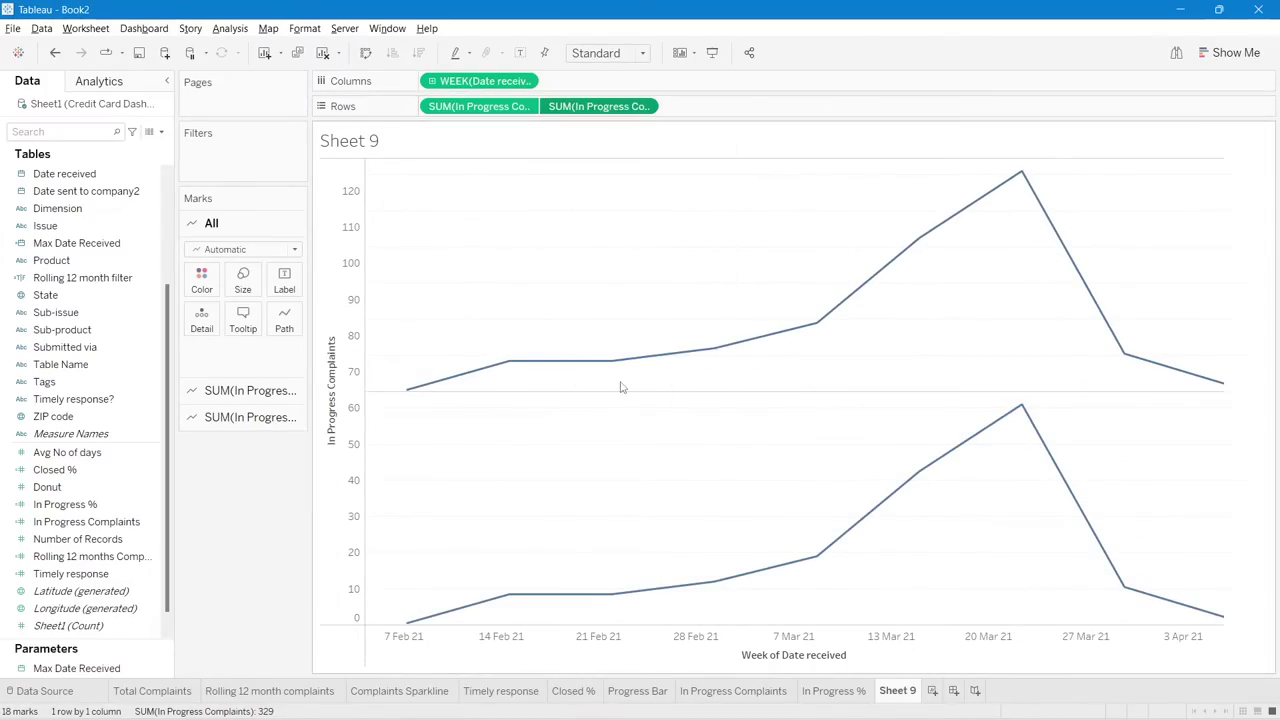
- Set the first In Progress Complaints measure's mark type to Area and colour it grey
{"action": "left_click", "coordinate": [245, 390]}
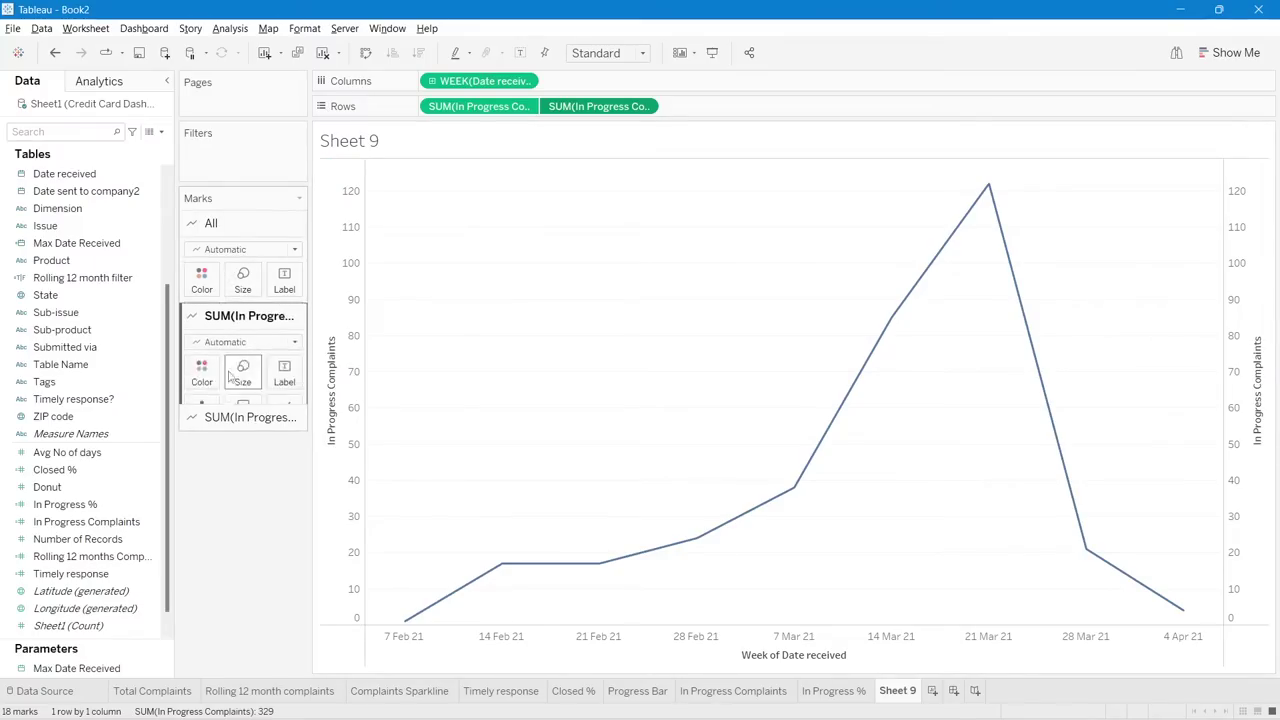
{"action": "left_click", "coordinate": [220, 277]}
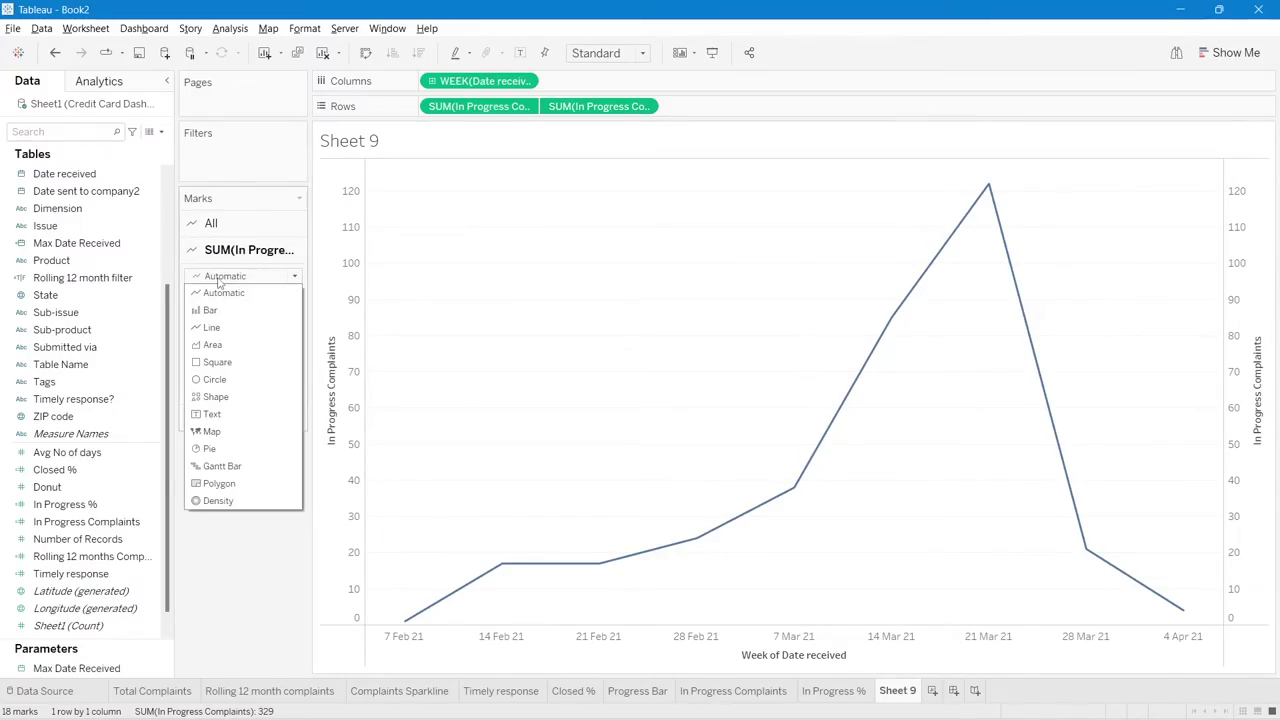
{"action": "left_click", "coordinate": [210, 346]}
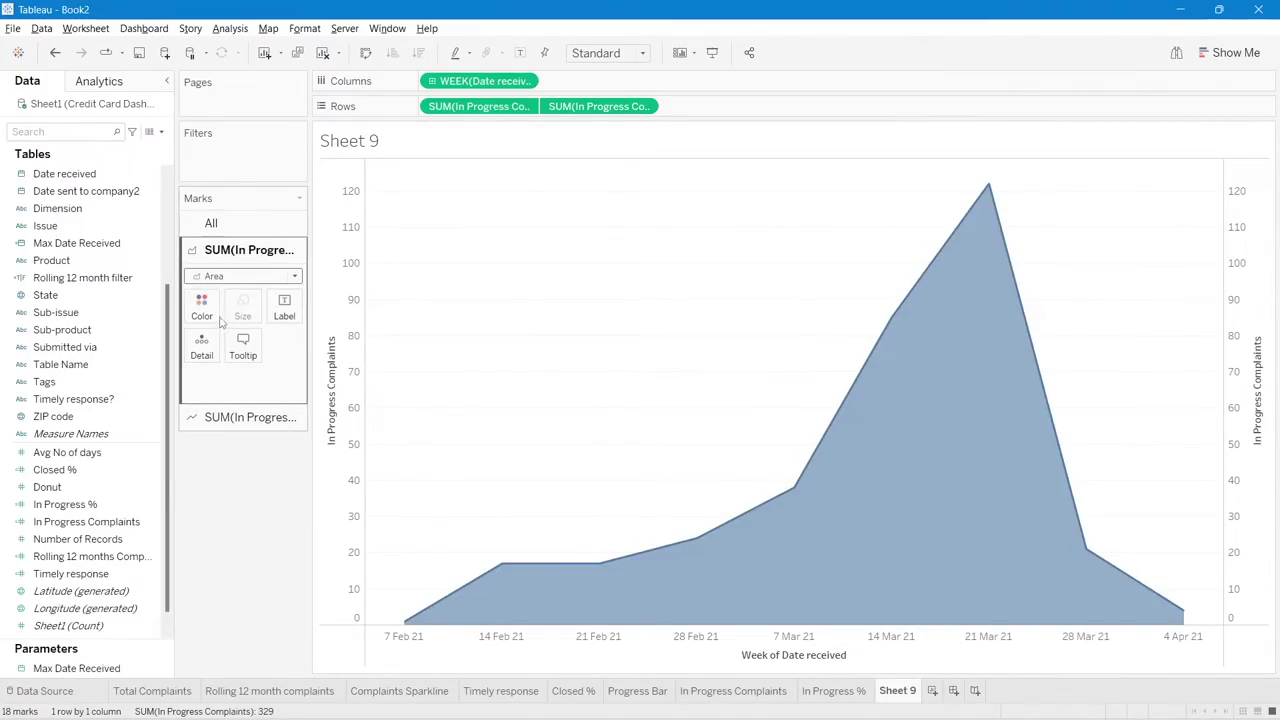
{"action": "left_click", "coordinate": [201, 305]}
{"action": "left_click", "coordinate": [312, 377]}
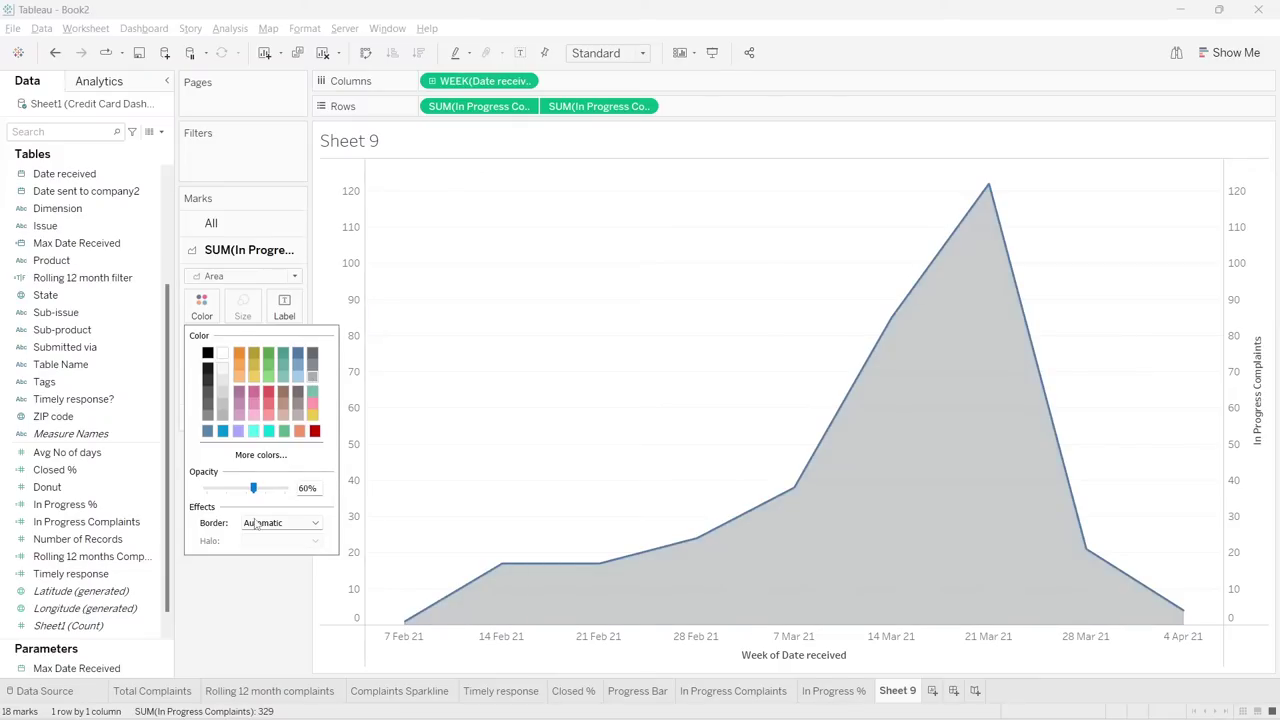
{"action": "left_click", "coordinate": [230, 607]}
- Set the second In Progress Complaints measure's mark type to Line and colour it light grey
{"action": "left_click", "coordinate": [222, 415]}
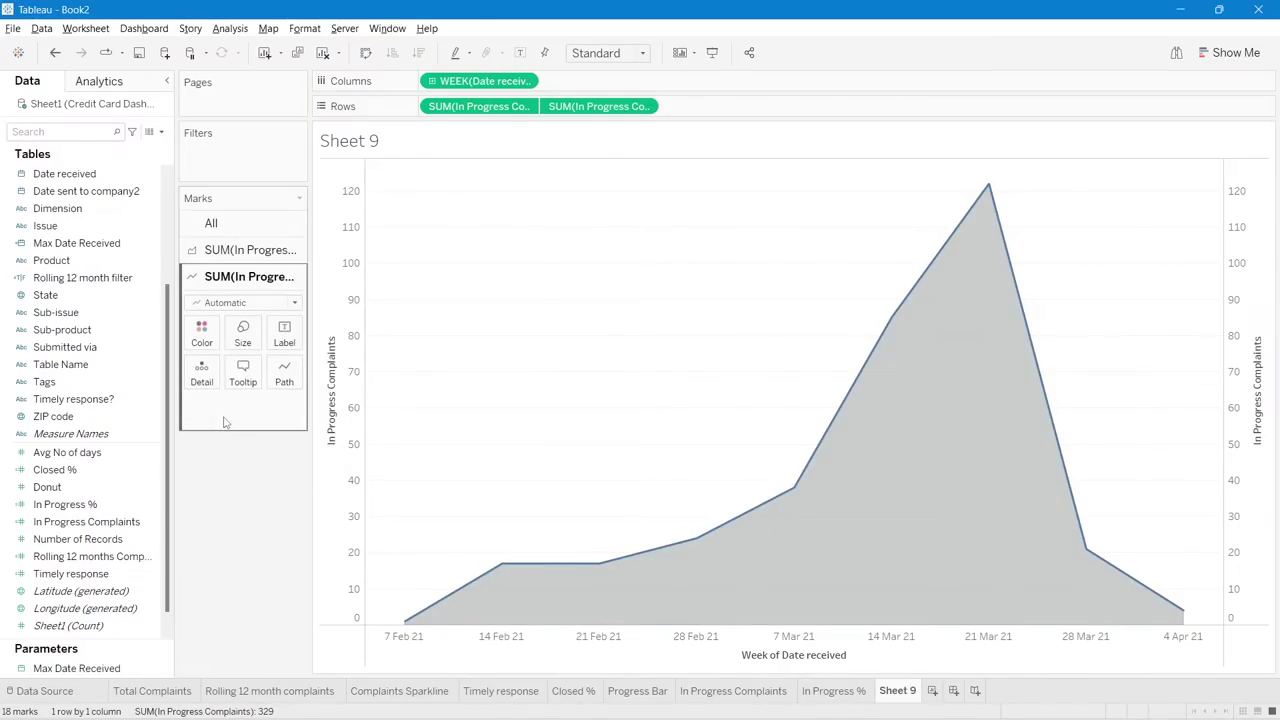
{"action": "left_click", "coordinate": [217, 304]}
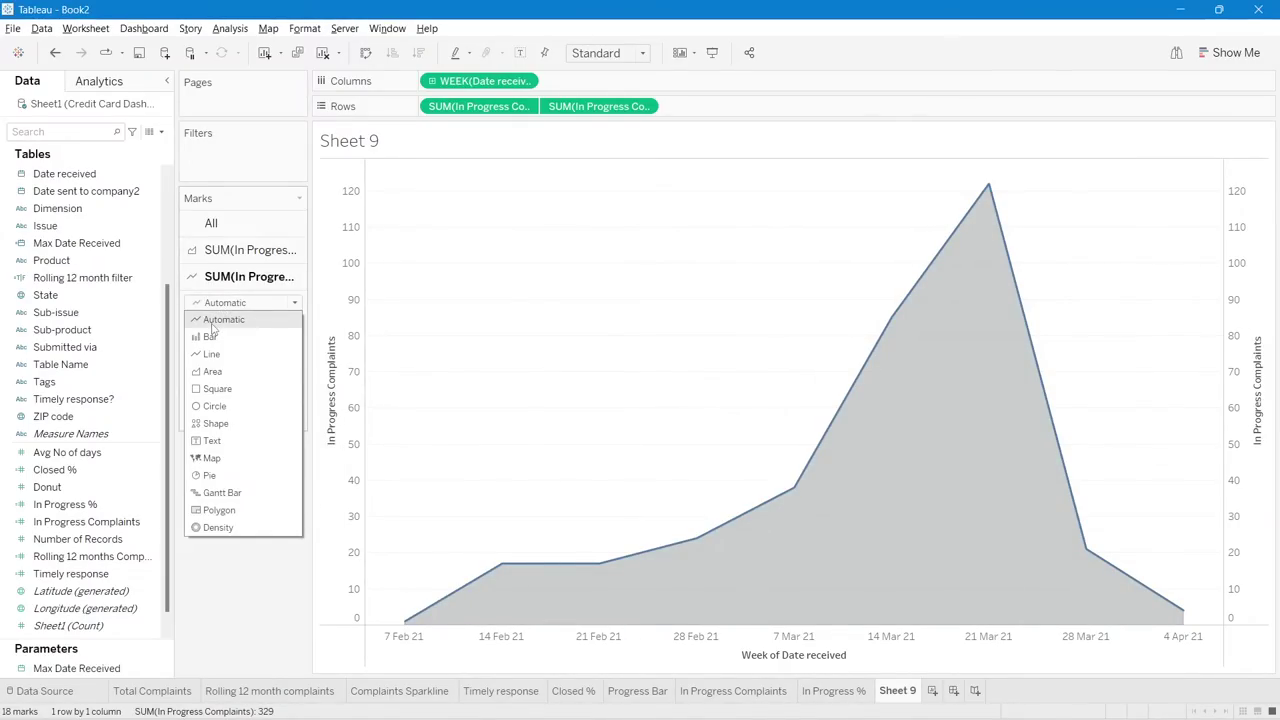
{"action": "left_click", "coordinate": [217, 308]}
{"action": "left_click", "coordinate": [217, 308]}
{"action": "left_click", "coordinate": [214, 348]}
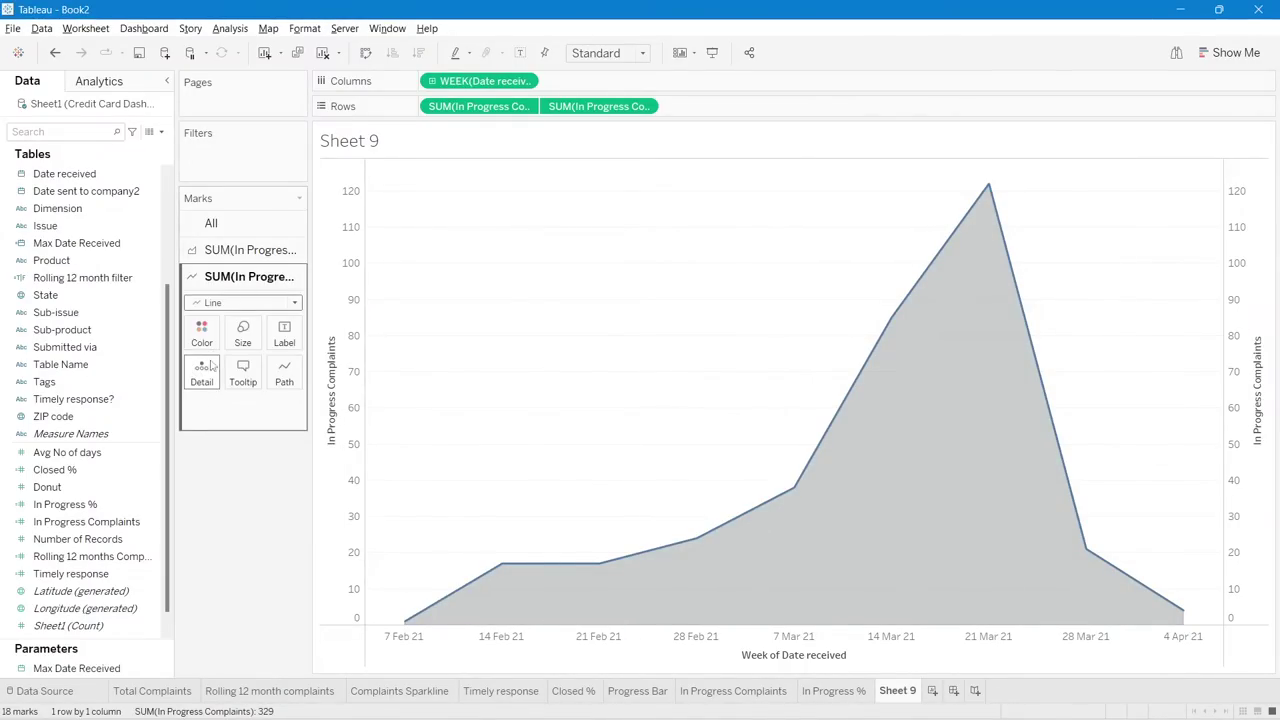
{"action": "left_click", "coordinate": [205, 340]}
{"action": "left_click", "coordinate": [224, 410]}
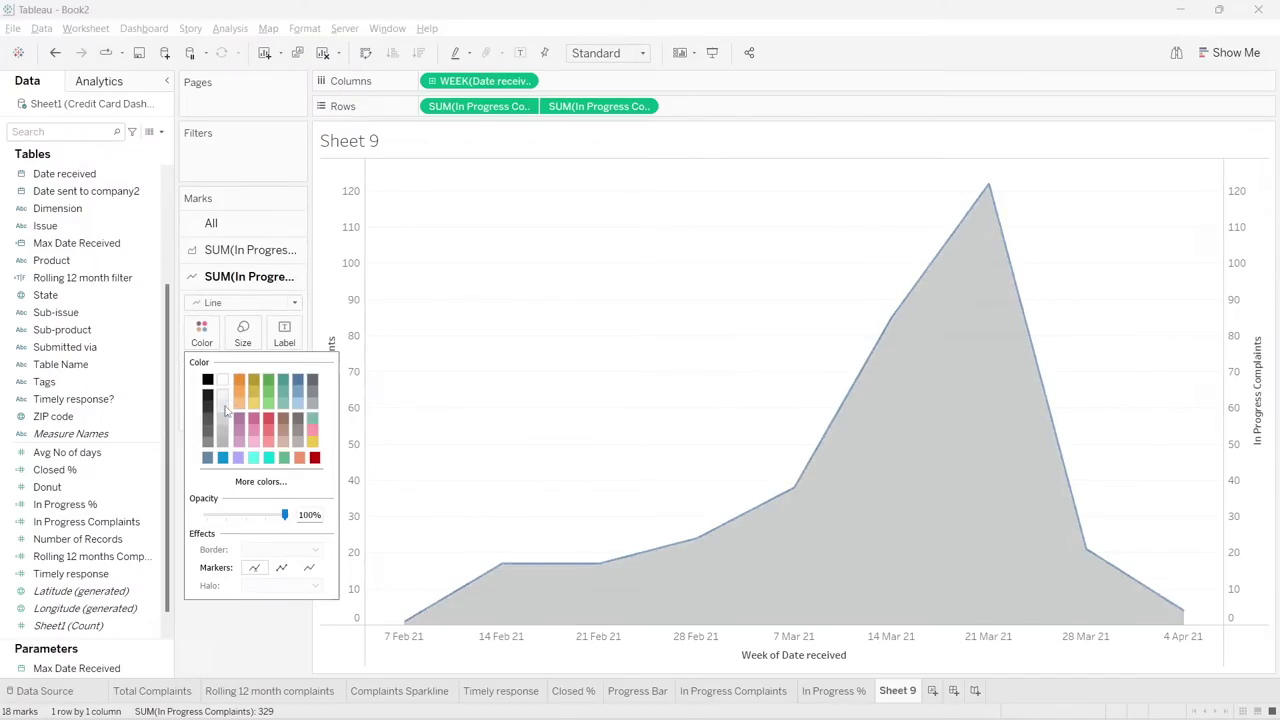
{"action": "left_click", "coordinate": [247, 652]}
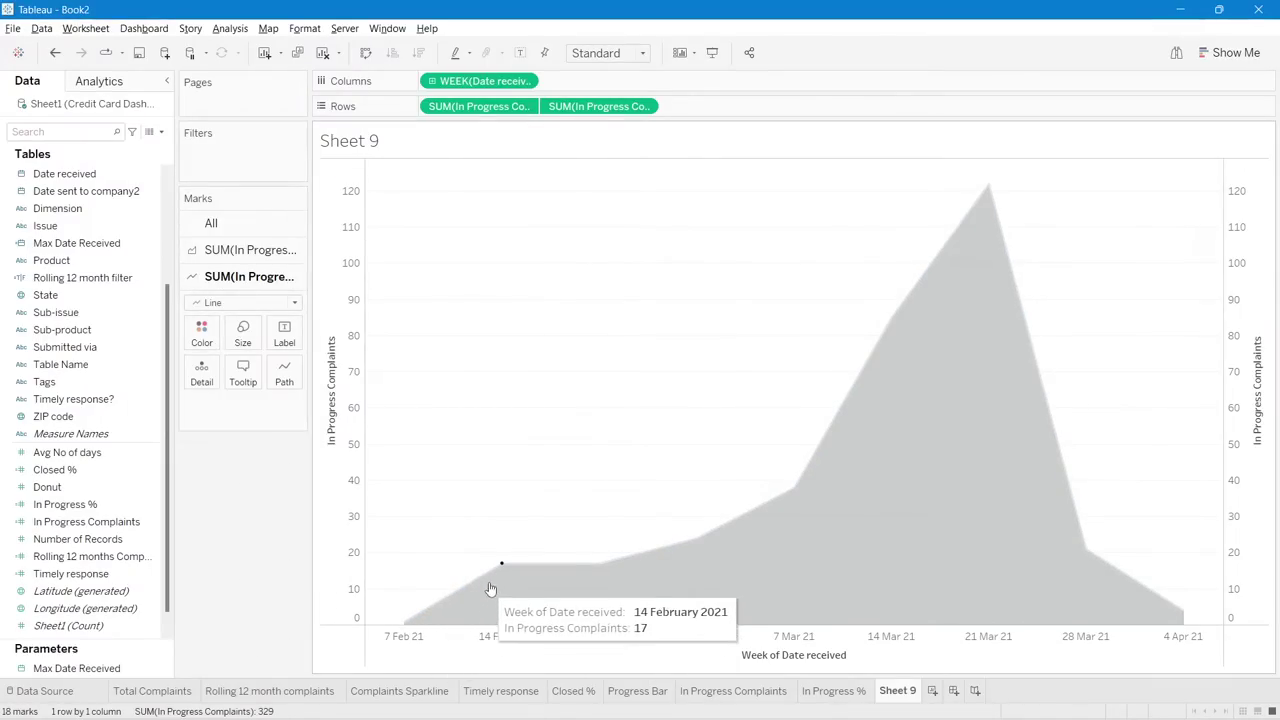
{"action": "left_click", "coordinate": [74, 539]}
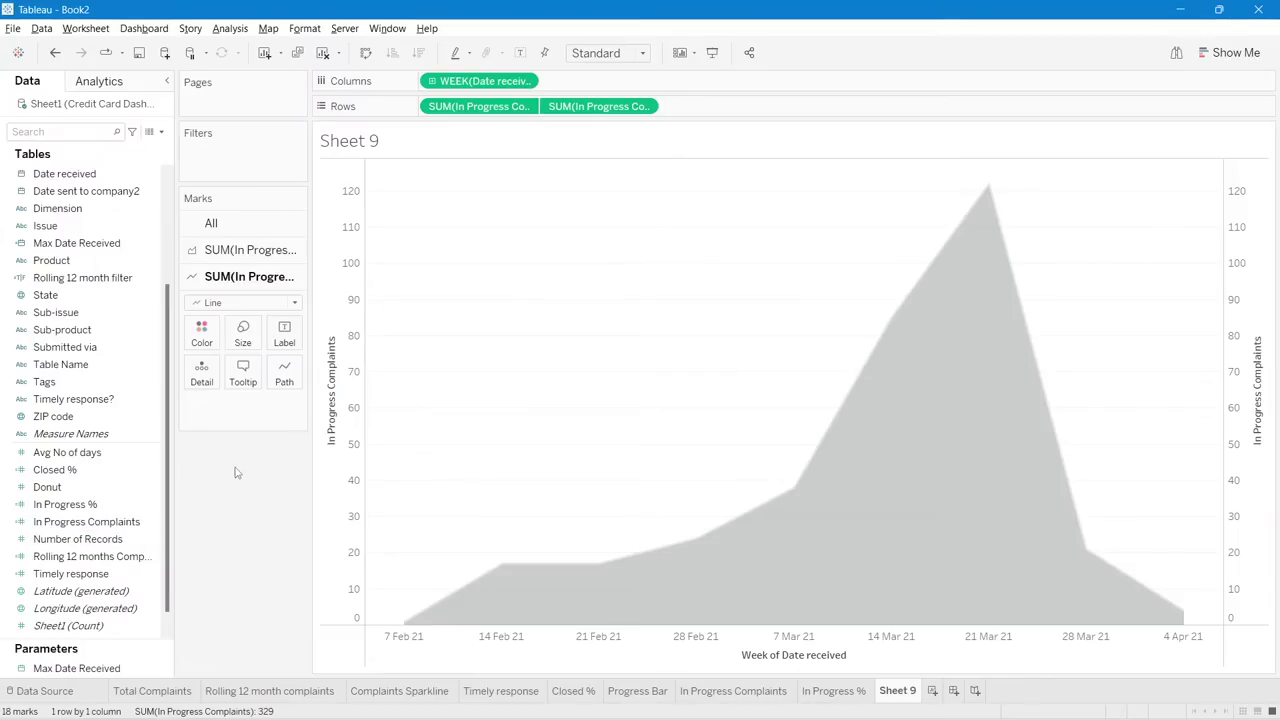
- Synchronize the two In Progress Complaints axes and hide the headers of the measure axes and the week axis
{"action": "right_click", "coordinate": [349, 453]}
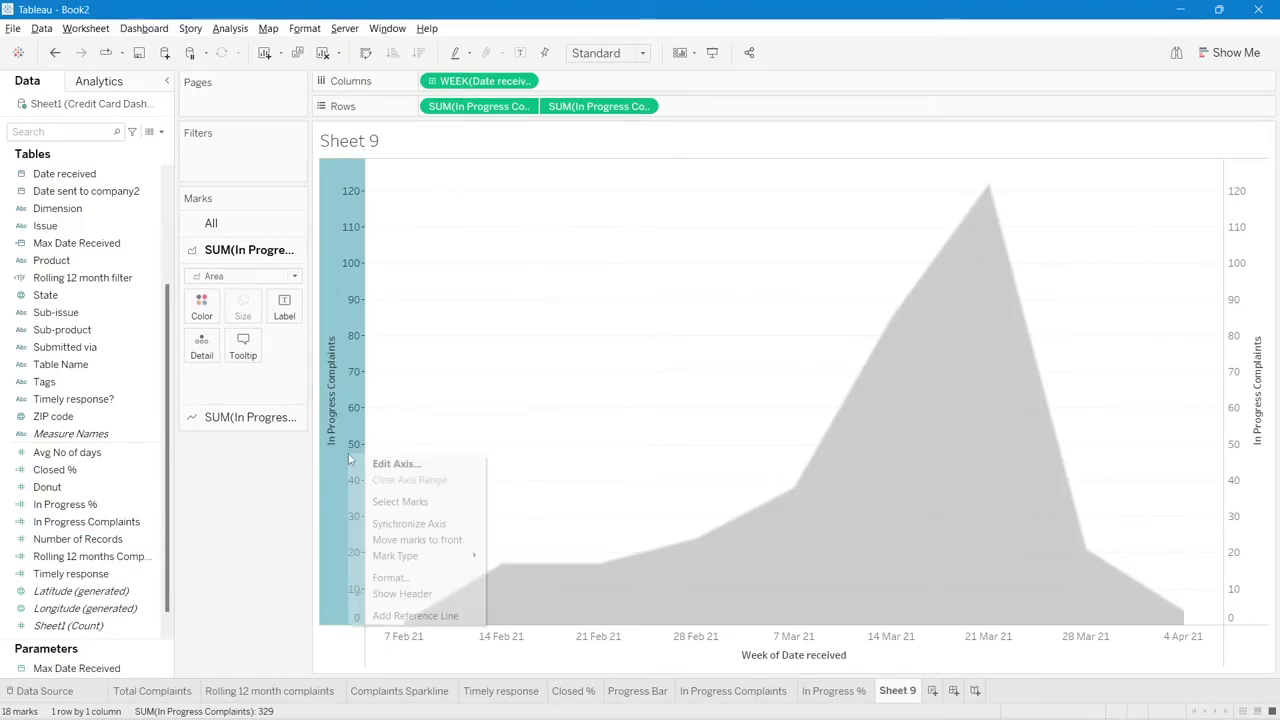
{"action": "left_click", "coordinate": [396, 523]}
{"action": "right_click", "coordinate": [354, 246]}
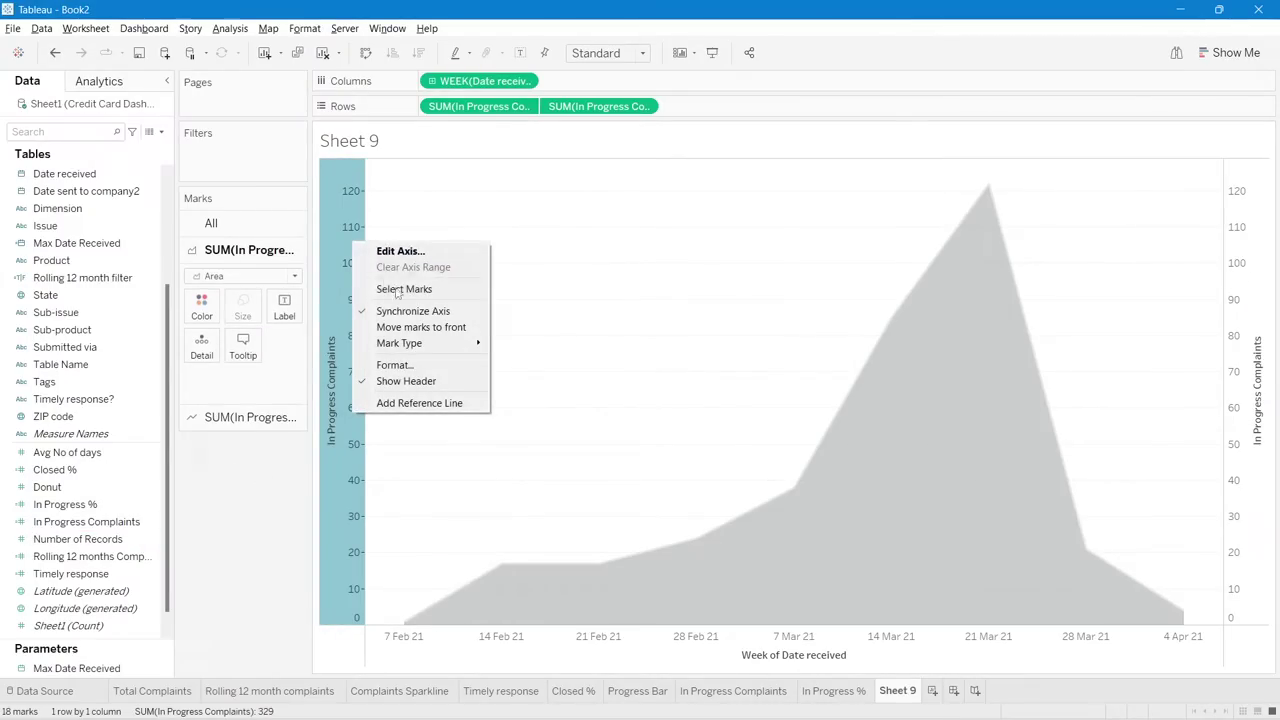
{"action": "left_click", "coordinate": [406, 381]}
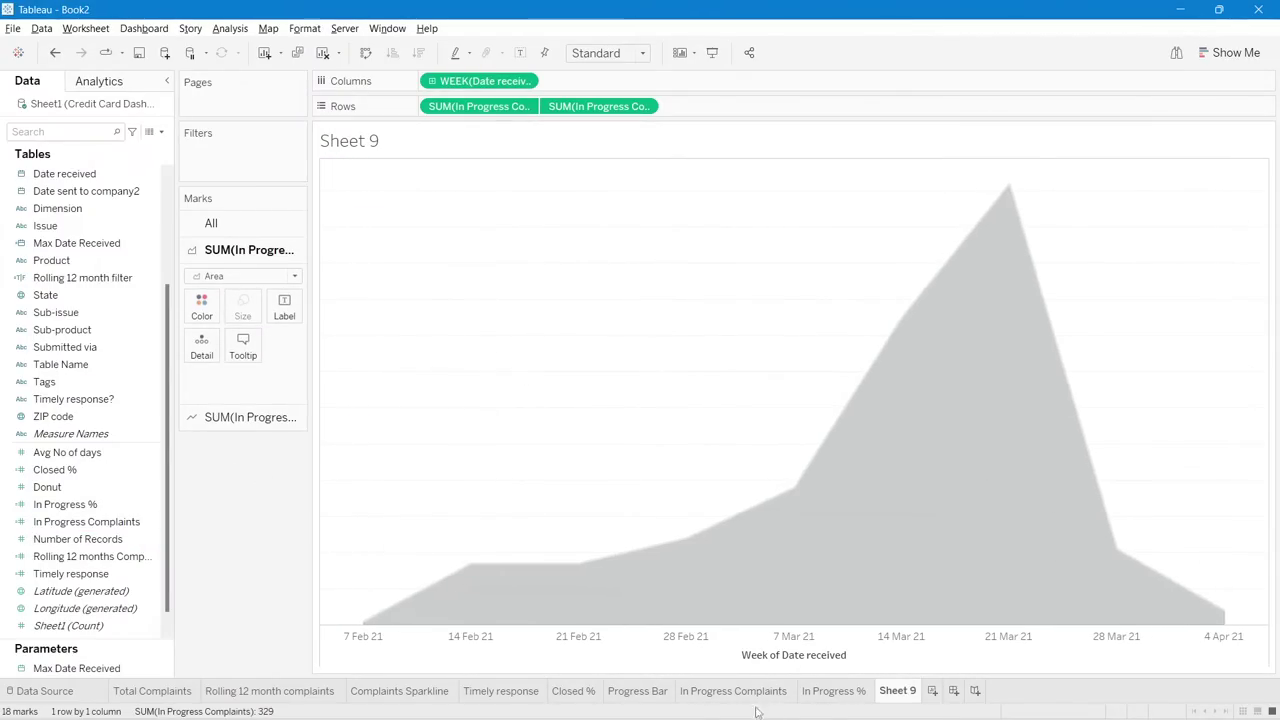
{"action": "right_click", "coordinate": [714, 648]}
{"action": "left_click", "coordinate": [764, 617]}
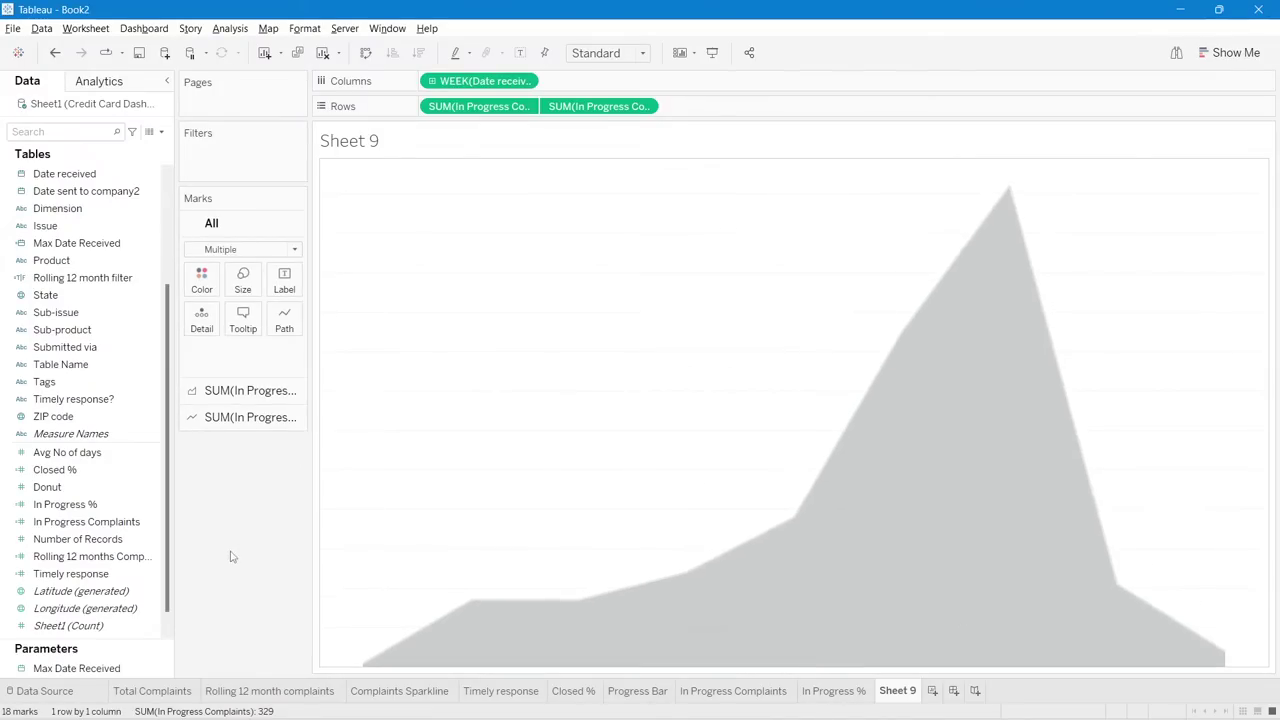
- Rename the worksheet as "In Progress Sparkline"
{"action": "double_click", "coordinate": [893, 690]}
{"action": "key", "text": "BackSpace"}
{"action": "type", "text": "In Progress "}
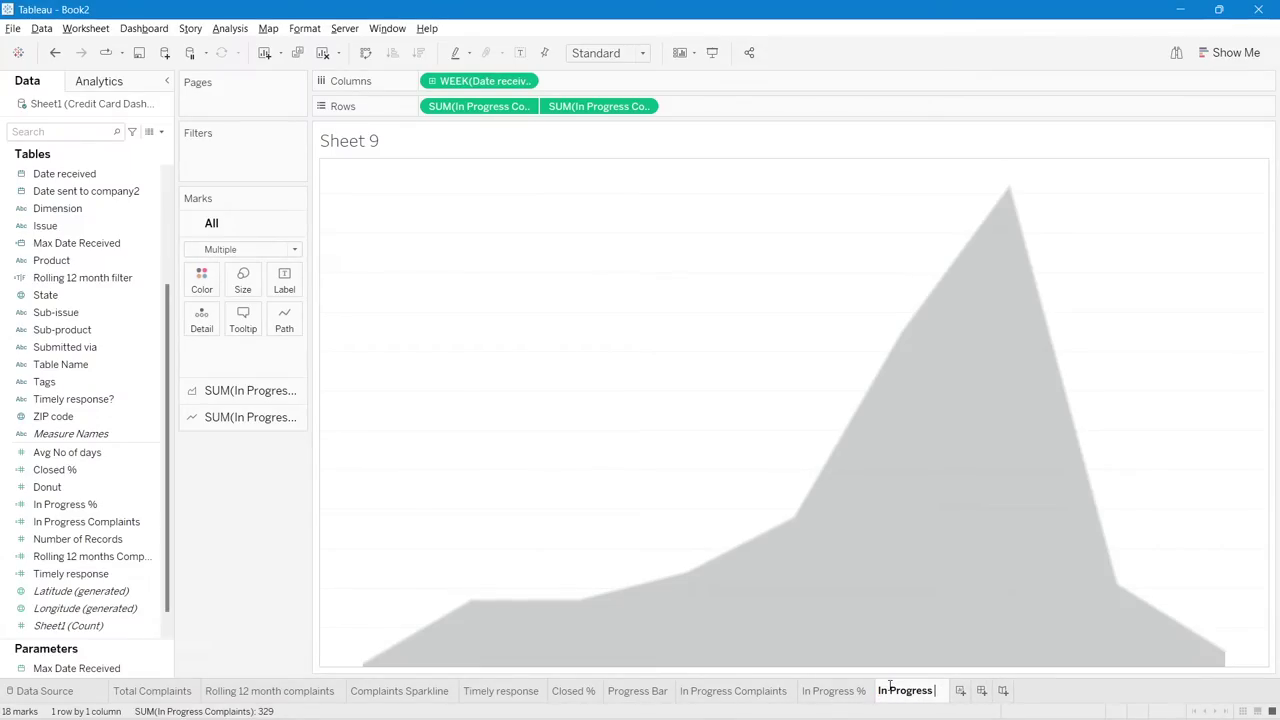
{"action": "type", "text": "Sparklin"}
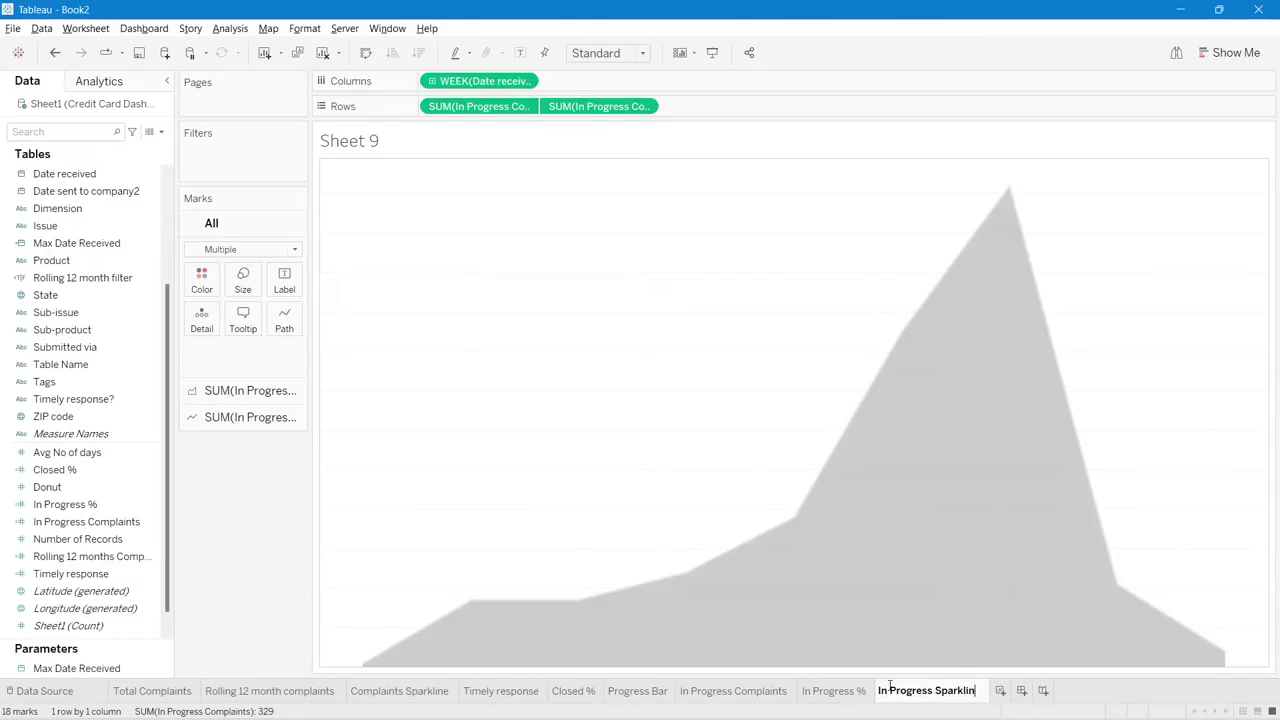
{"action": "type", "text": "e"}
{"action": "key", "text": "Return"}
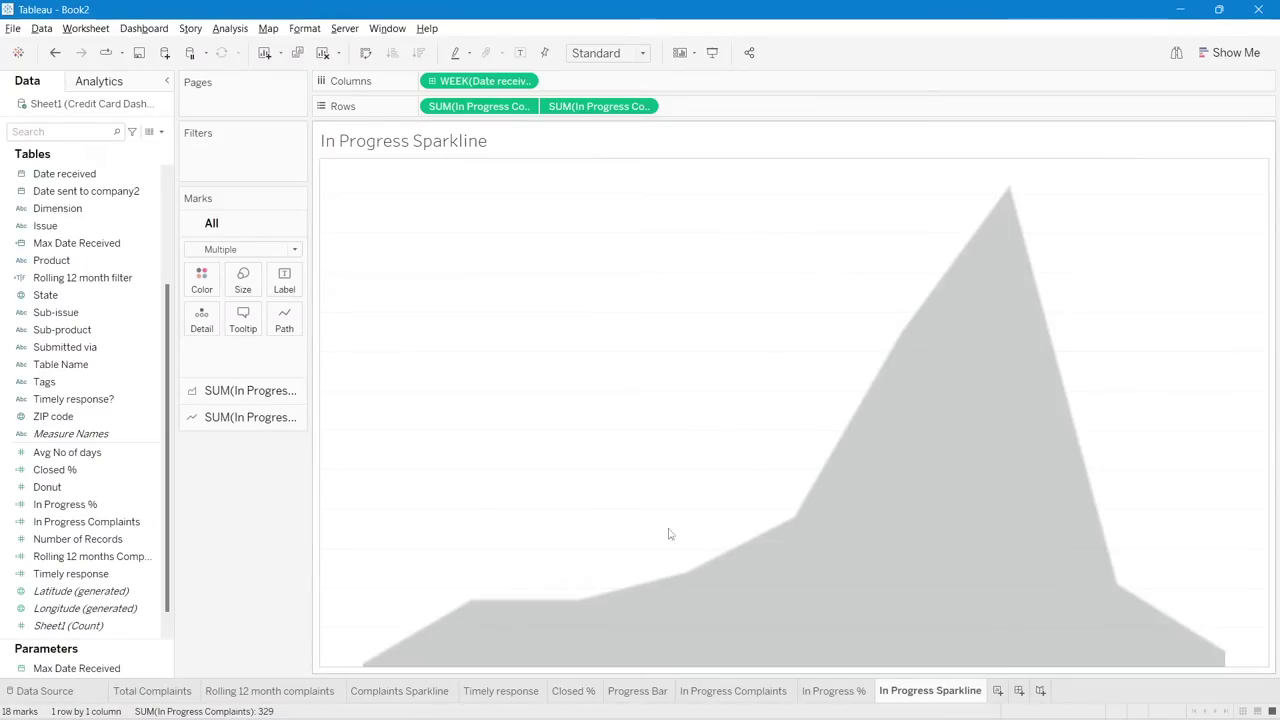
- Create a new dashboard and set its fixed size to 1500 px wide by 900 px high
{"action": "left_click", "coordinate": [1019, 690]}
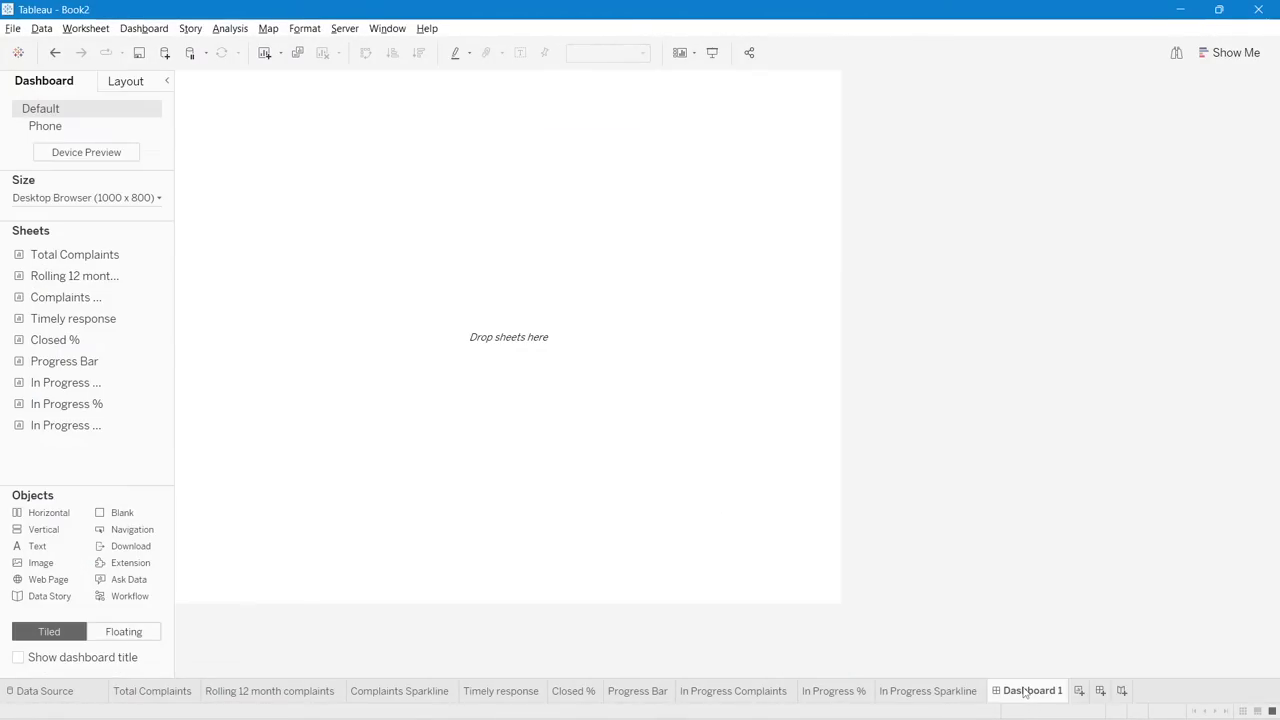
{"action": "left_click", "coordinate": [86, 197]}
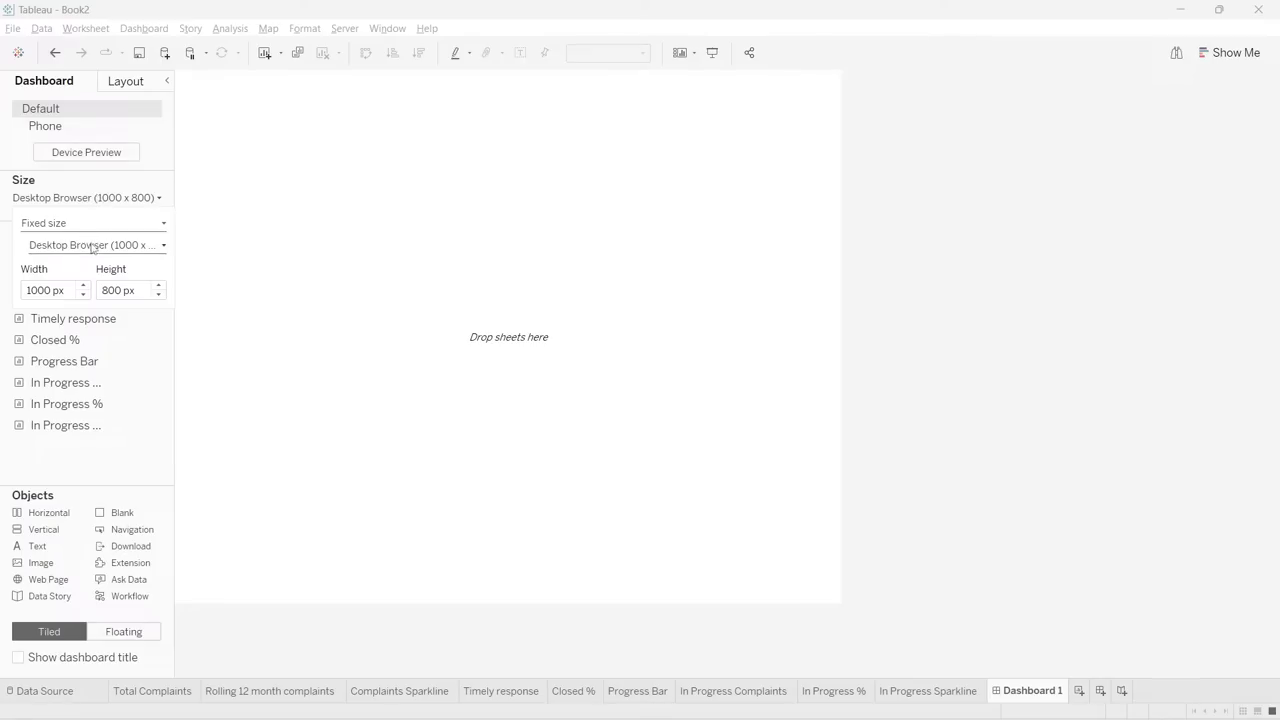
{"action": "double_click", "coordinate": [33, 289]}
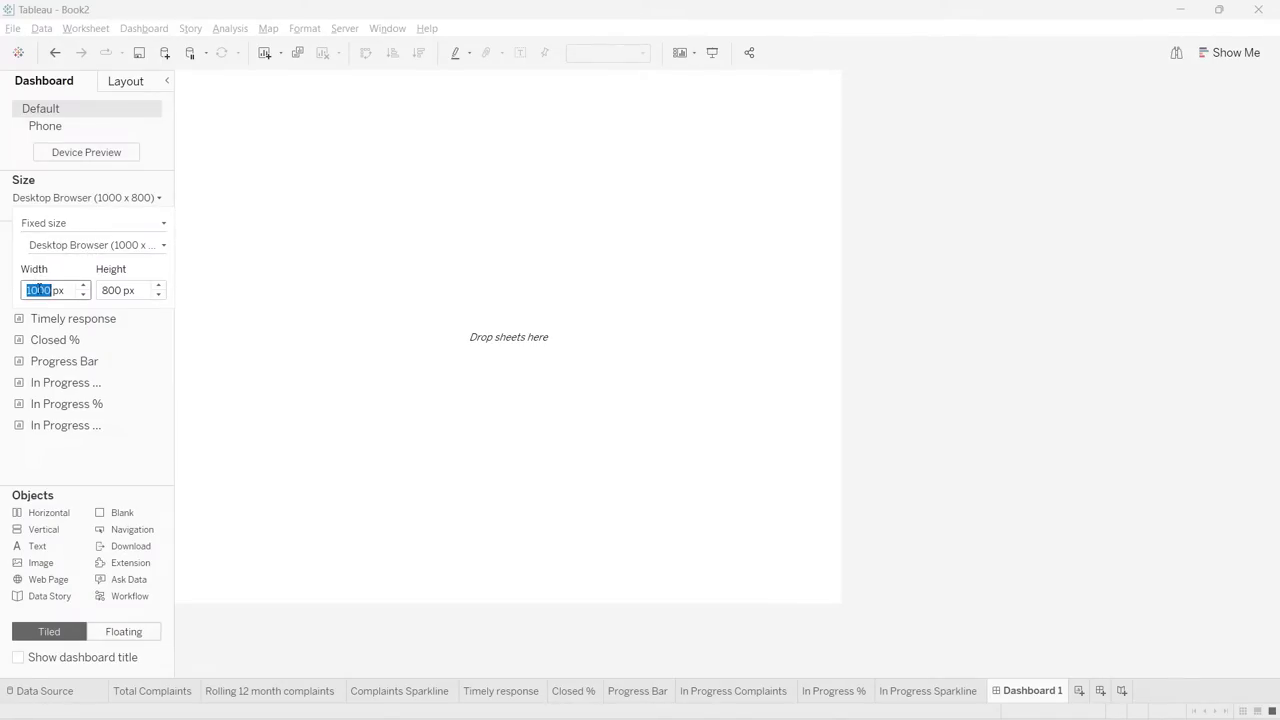
{"action": "key", "text": "End"}
{"action": "double_click", "coordinate": [39, 289]}
{"action": "type", "text": "1500"}
{"action": "double_click", "coordinate": [111, 290]}
{"action": "type", "text": "900"}
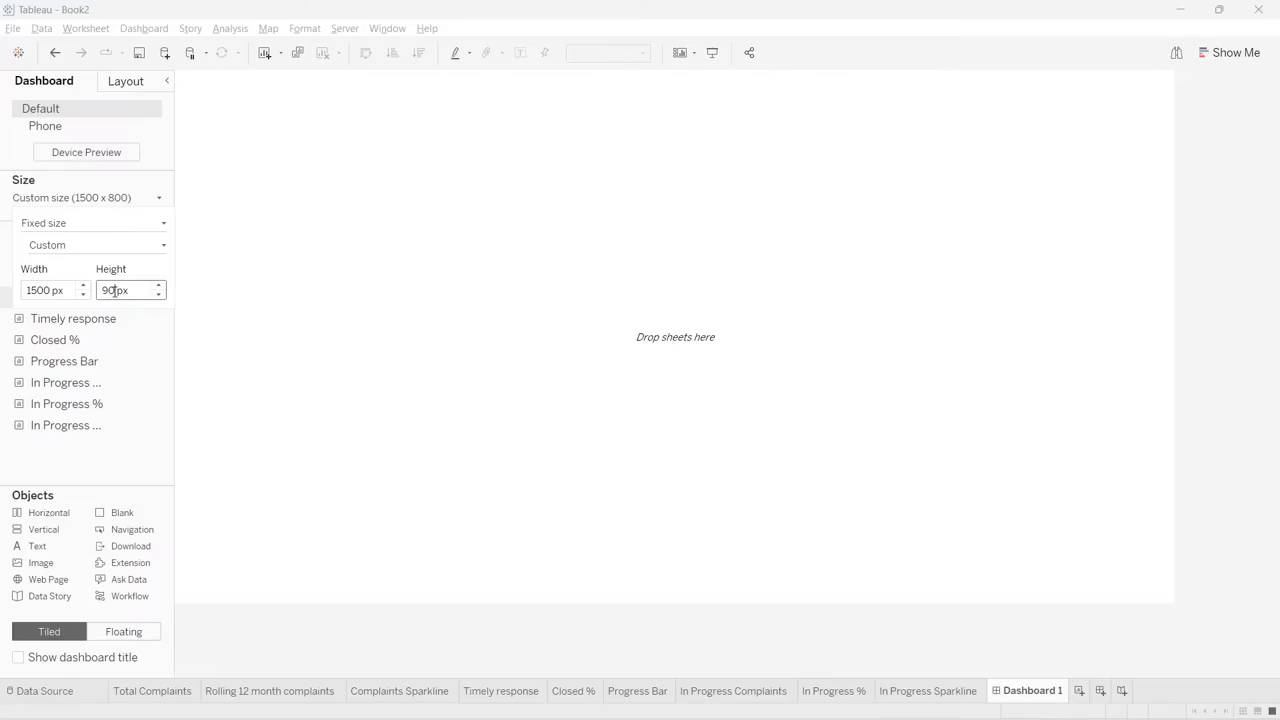
{"action": "key", "text": "Return"}
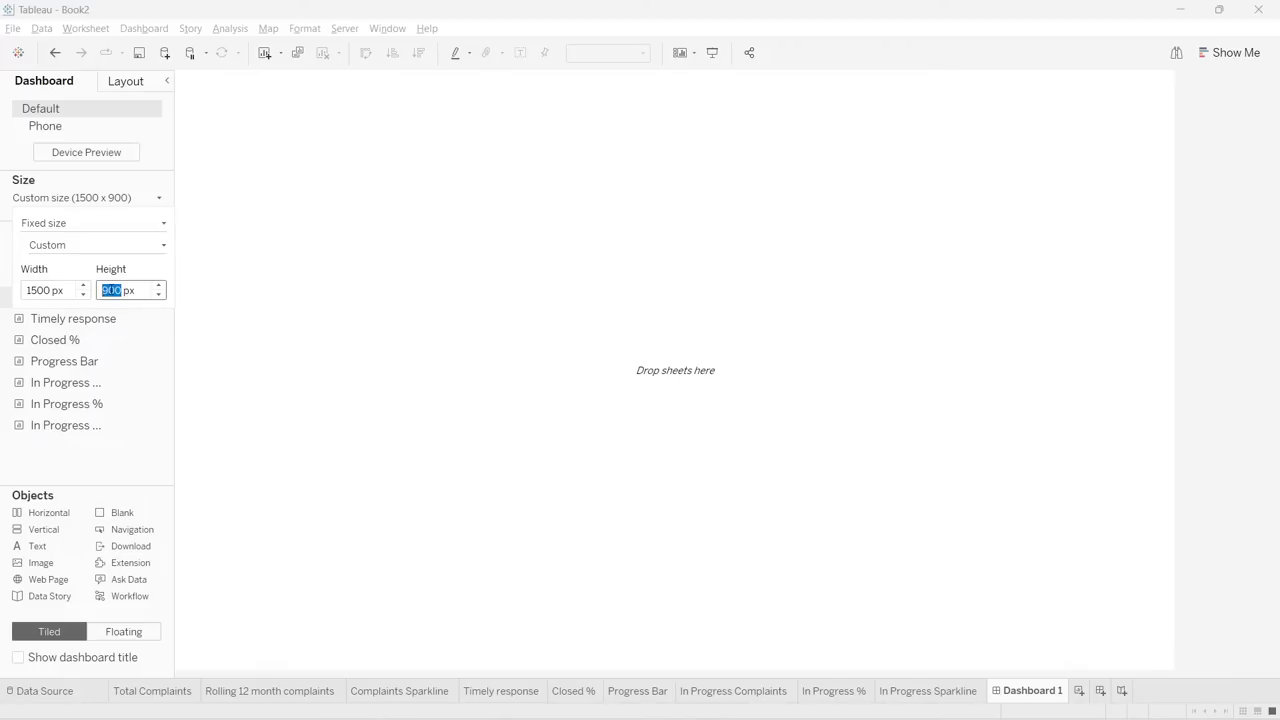
- Set the dashboard's fixed width to 1600 px
{"action": "left_click", "coordinate": [32, 290]}
{"action": "double_click", "coordinate": [38, 290]}
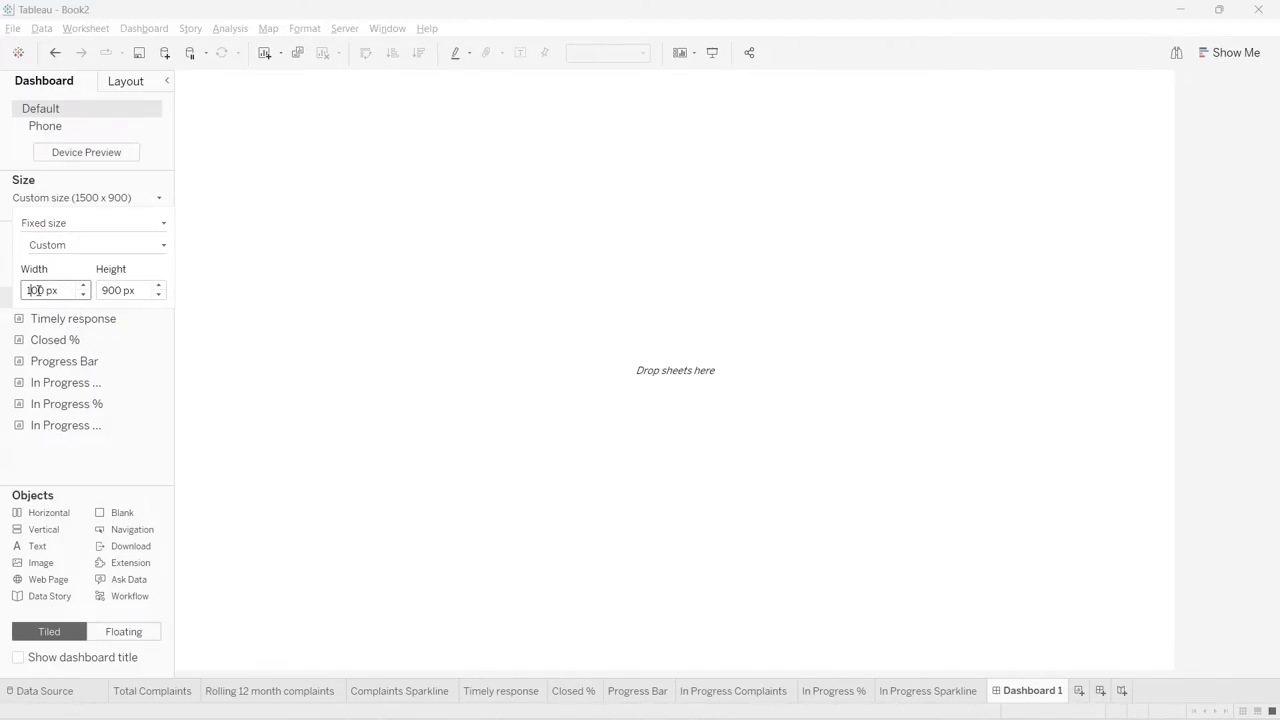
{"action": "type", "text": "1600"}
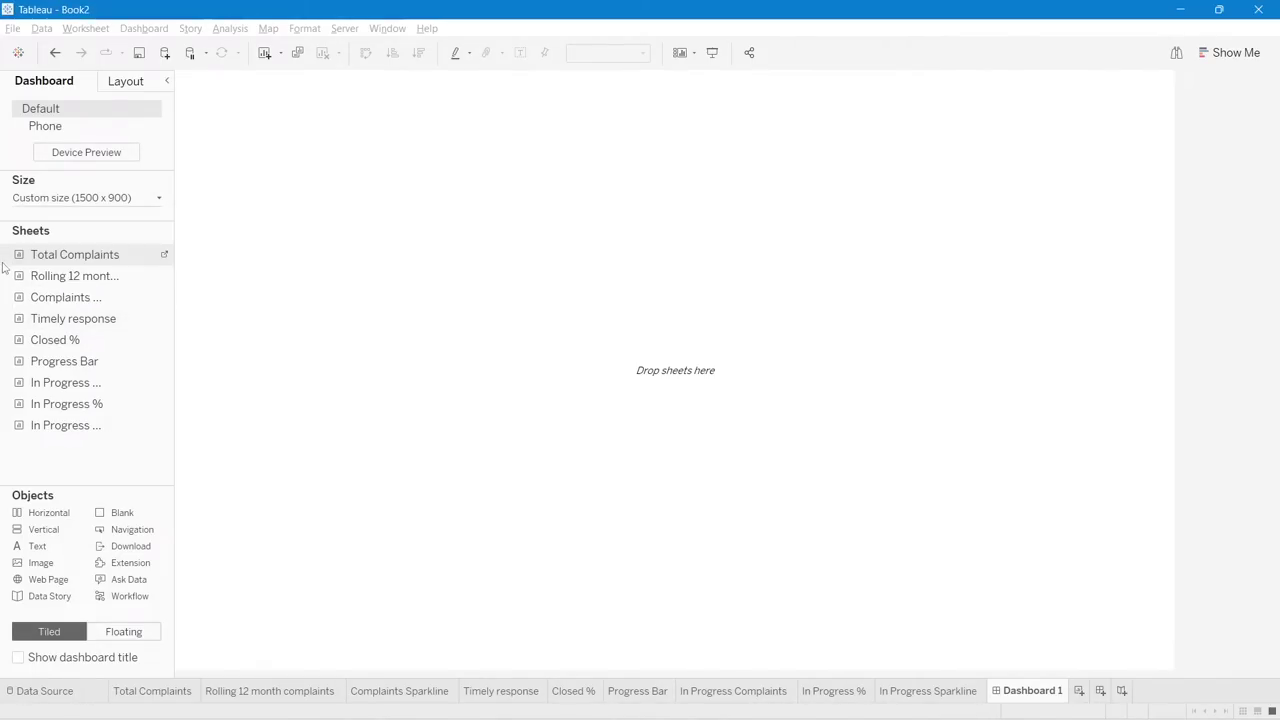
{"action": "mouse_move", "coordinate": [3, 272]}
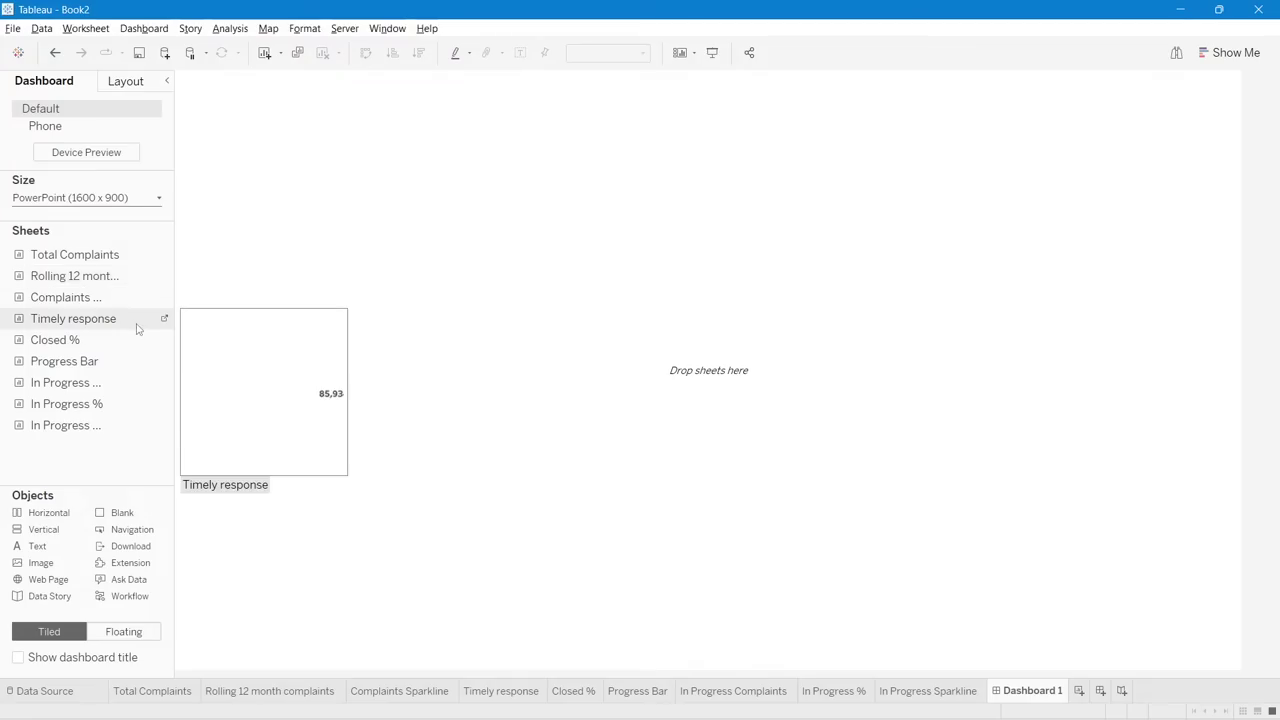
{"action": "mouse_move", "coordinate": [101, 287]}
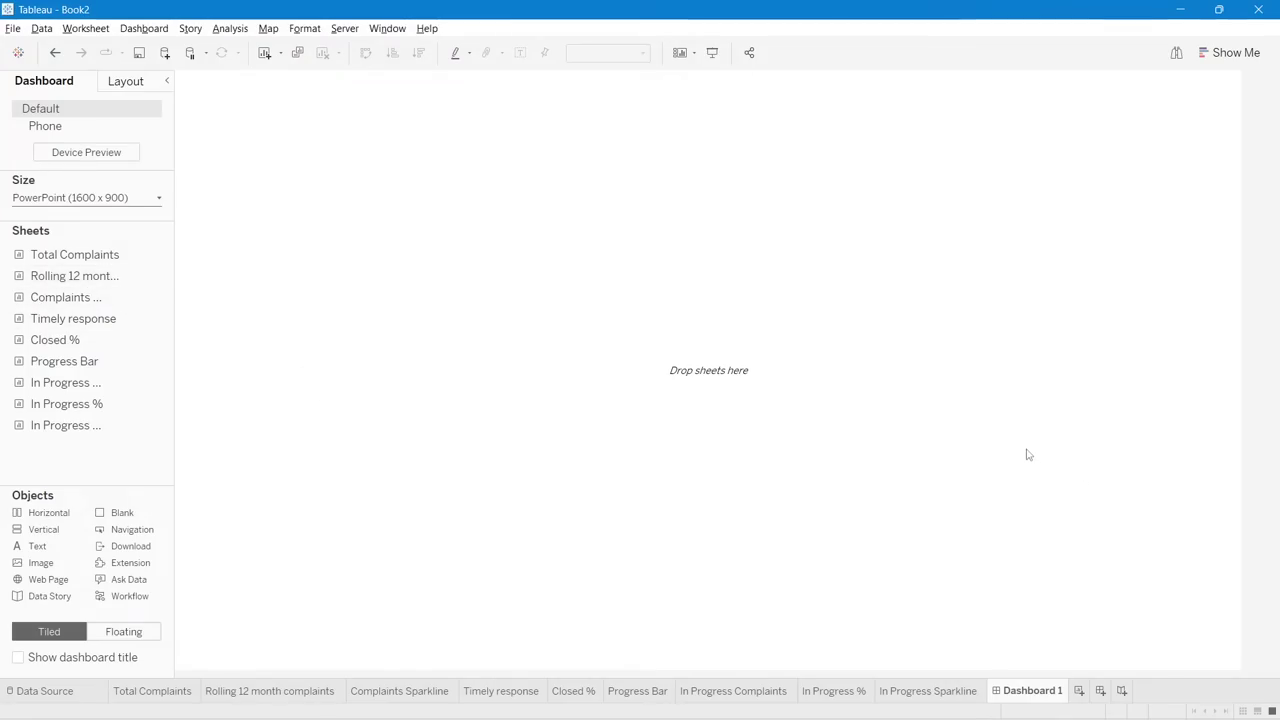
- Show the dashboard title and add a horizontal container with a blank object beneath it
{"action": "left_click", "coordinate": [80, 659]}
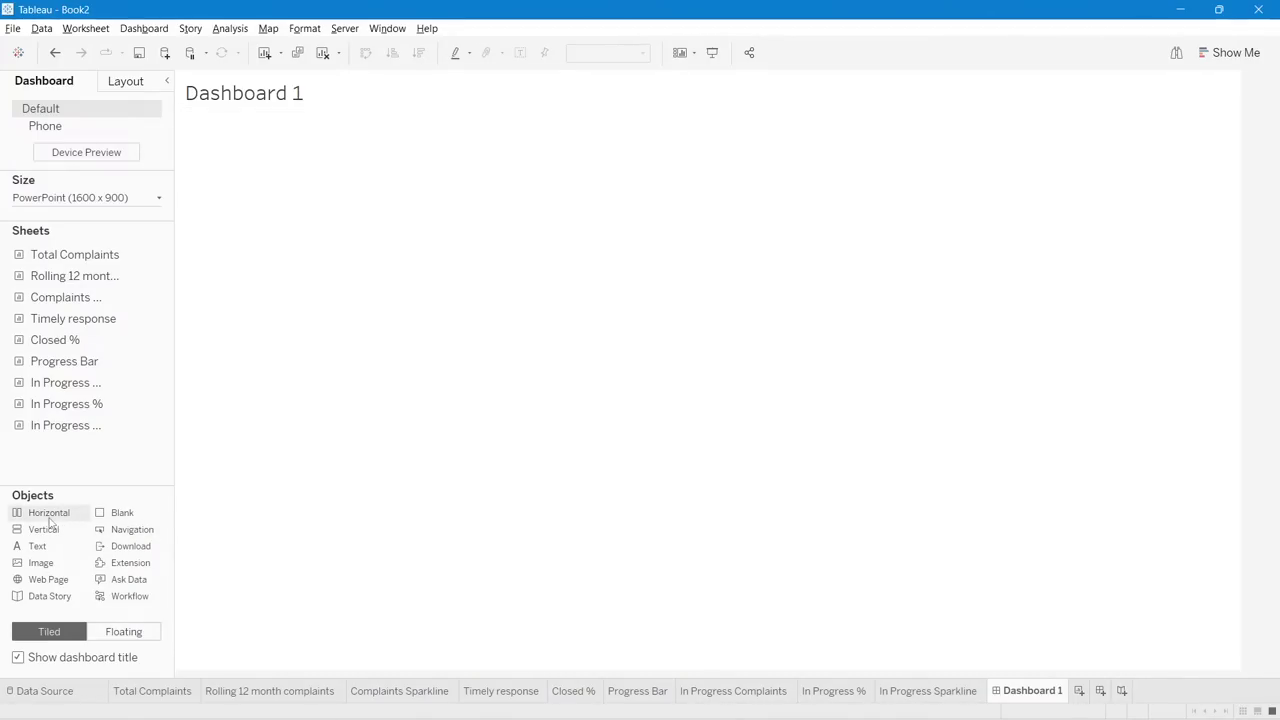
{"action": "left_click_drag", "start_coordinate": [49, 522], "coordinate": [379, 297]}
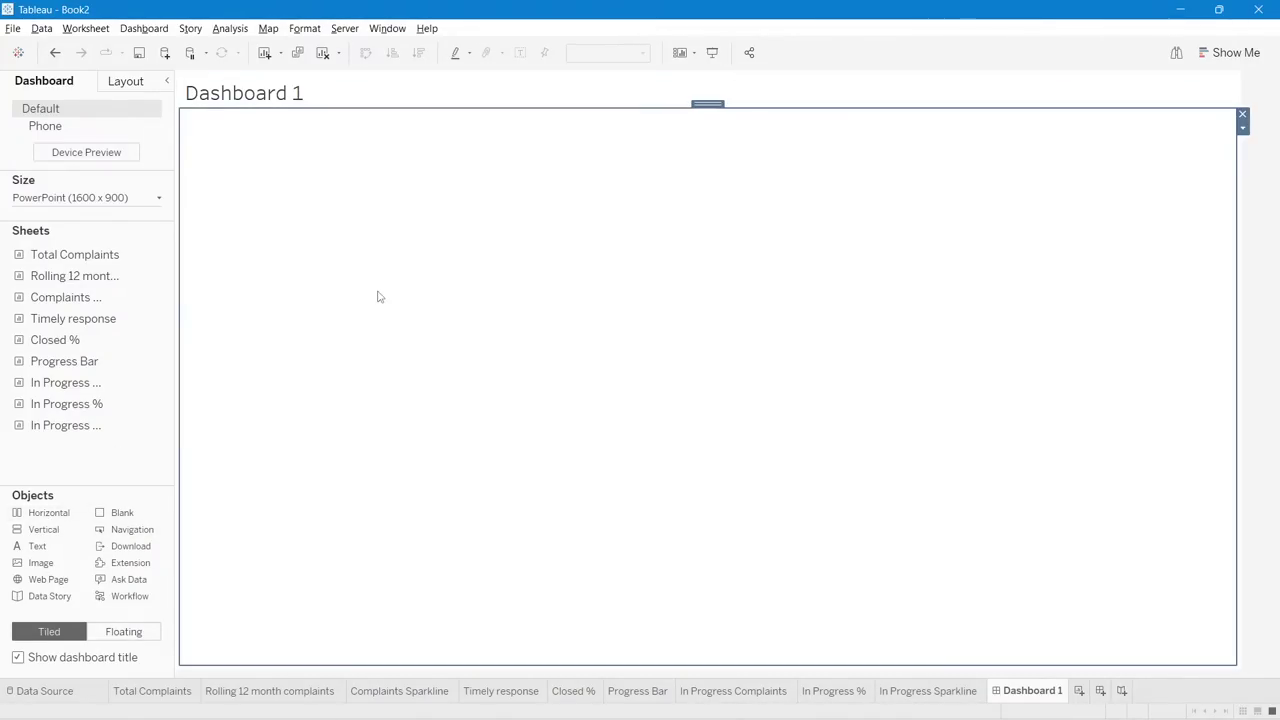
{"action": "left_click_drag", "start_coordinate": [116, 514], "coordinate": [409, 665]}
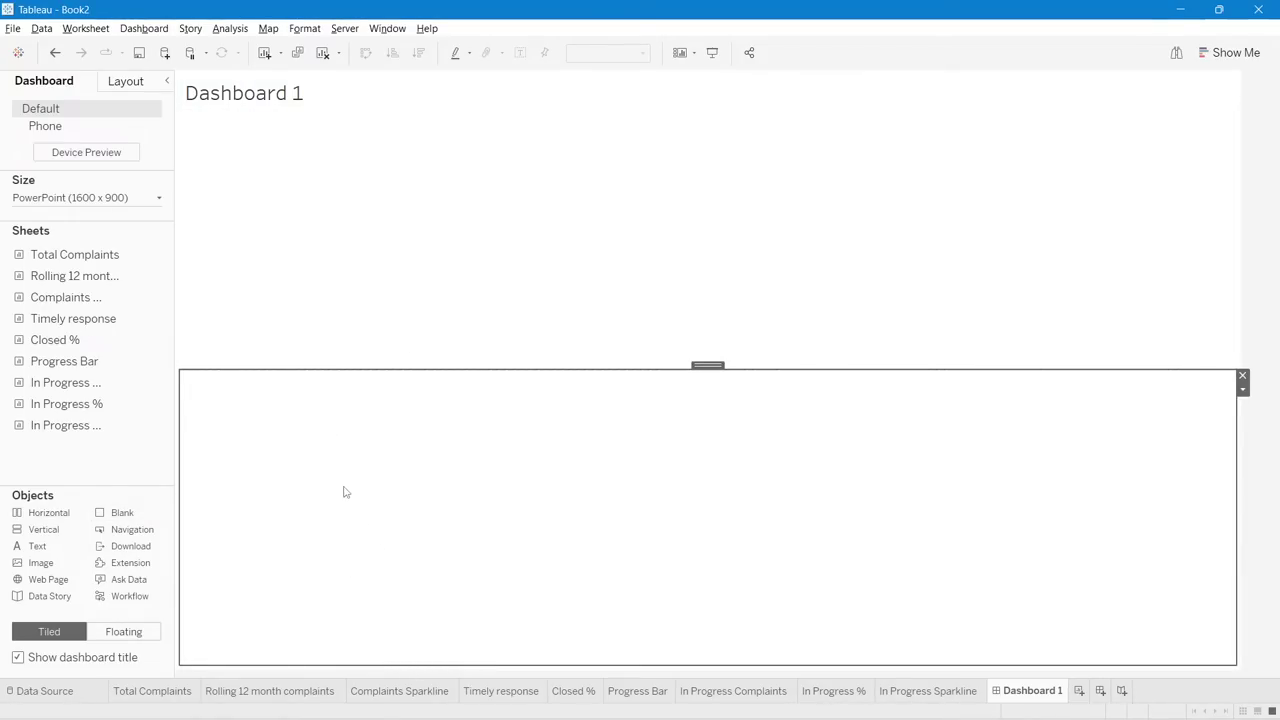
- Resize the horizontal container under the title to a height of about 156 px
{"action": "left_click", "coordinate": [444, 310]}
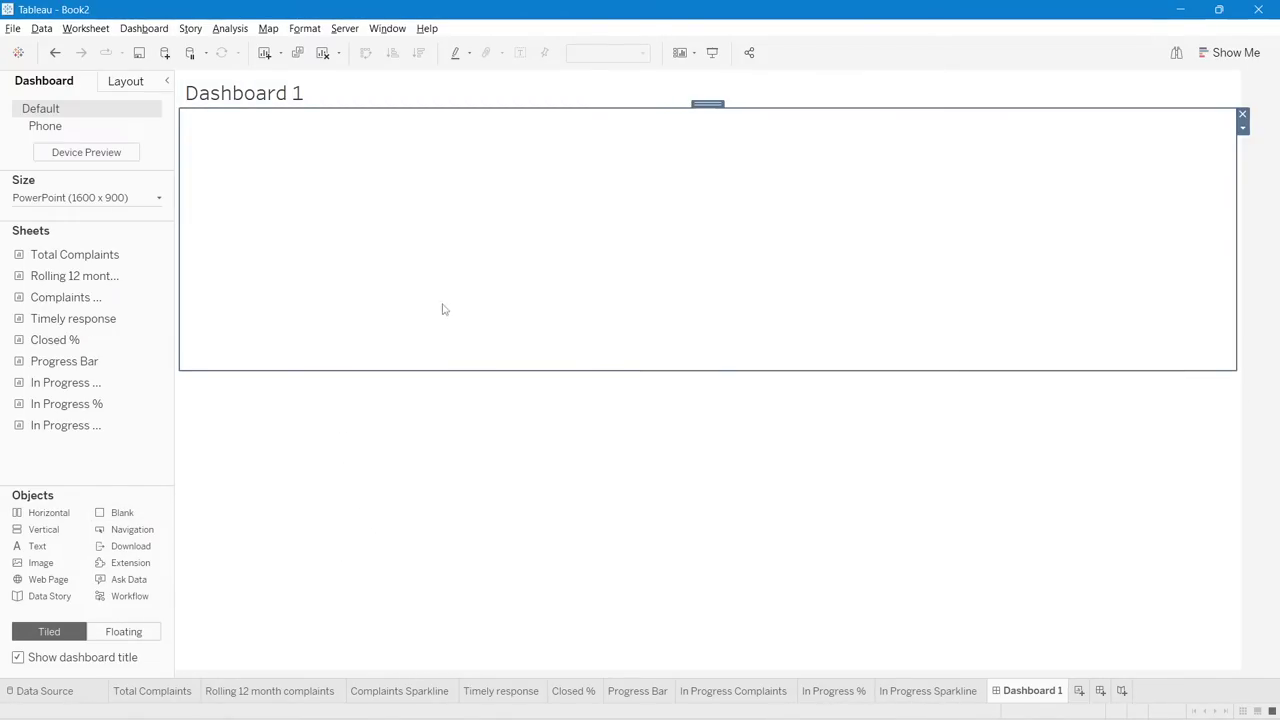
{"action": "left_click_drag", "start_coordinate": [438, 370], "coordinate": [450, 222]}
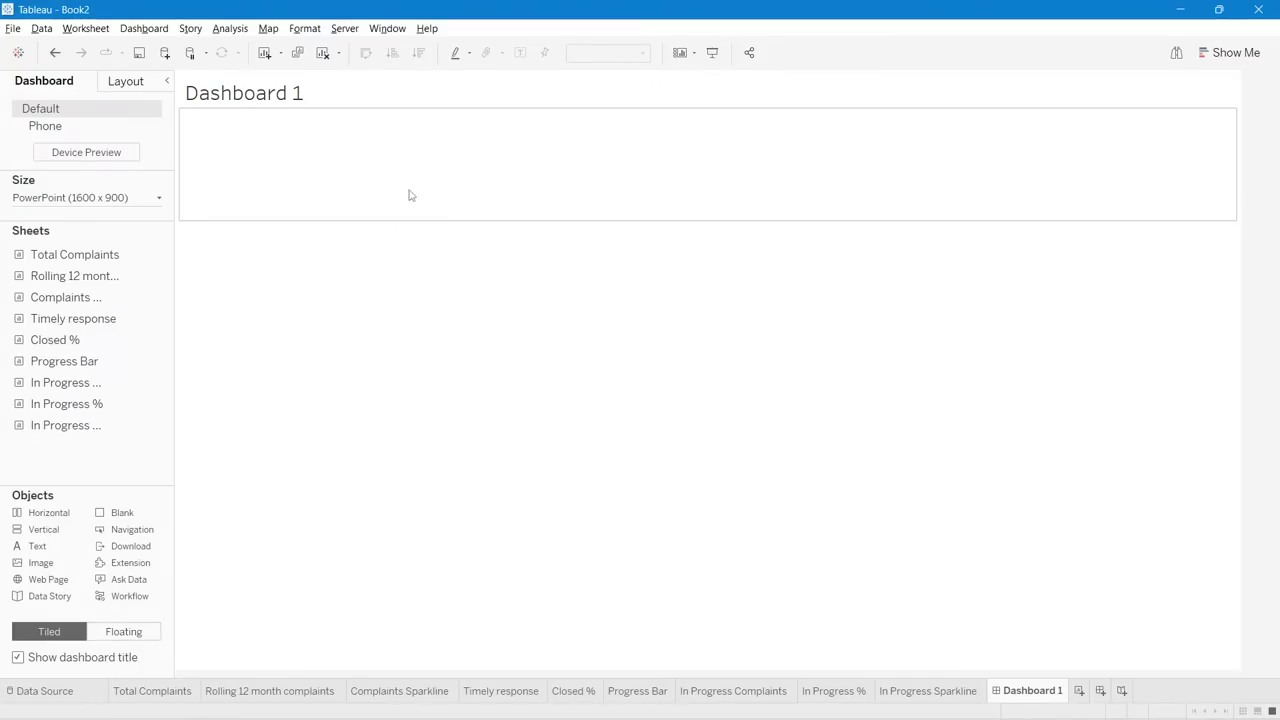
{"action": "left_click", "coordinate": [122, 84]}
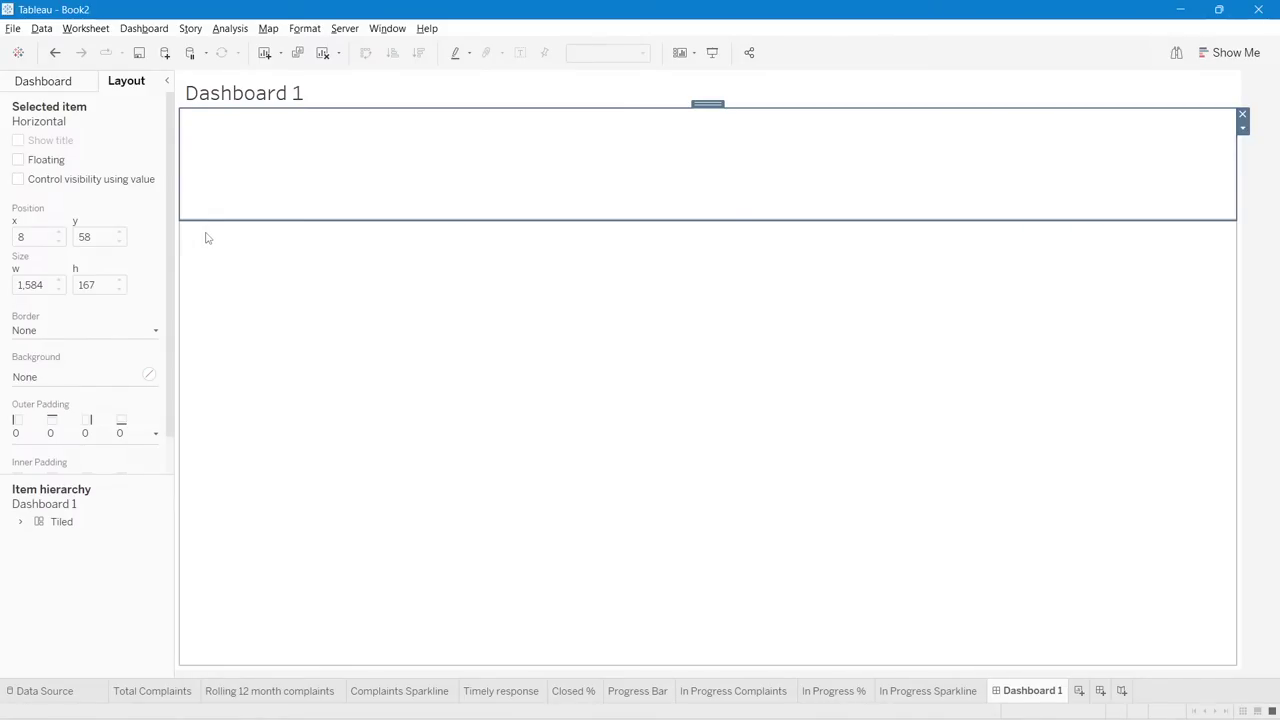
{"action": "left_click", "coordinate": [224, 231]}
{"action": "left_click_drag", "start_coordinate": [223, 220], "coordinate": [223, 207]}
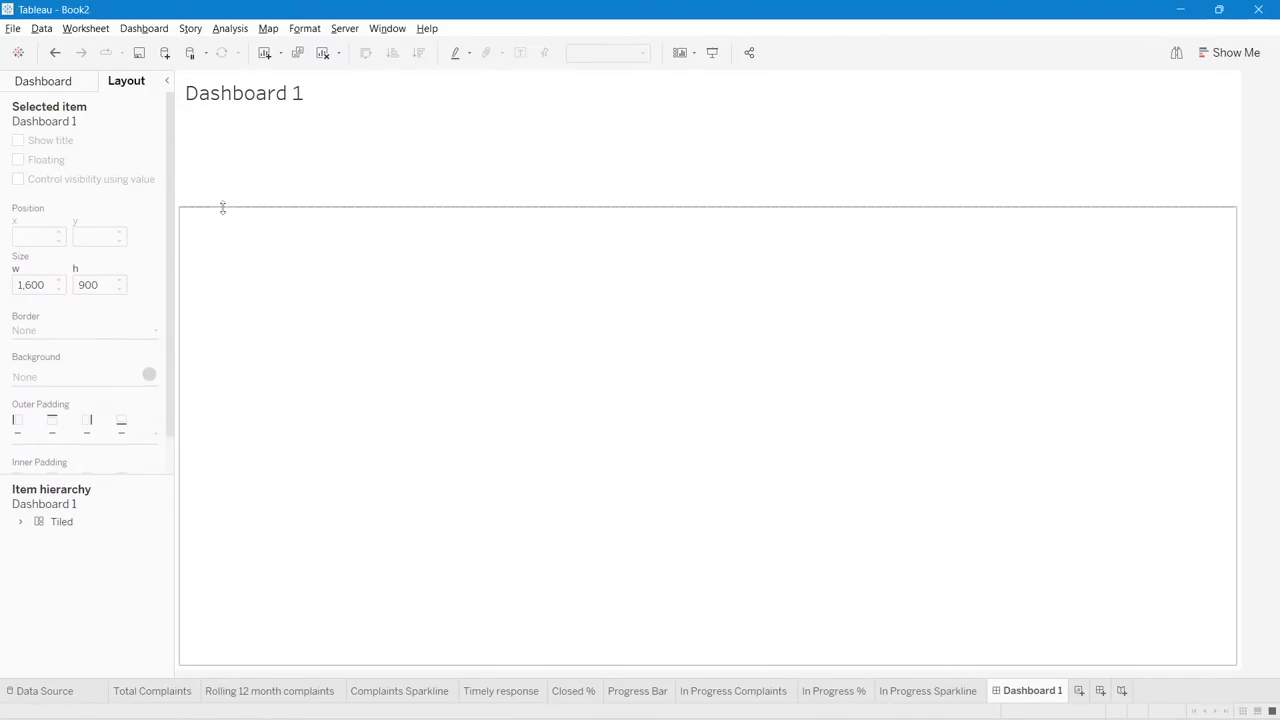
{"action": "left_click", "coordinate": [250, 190]}
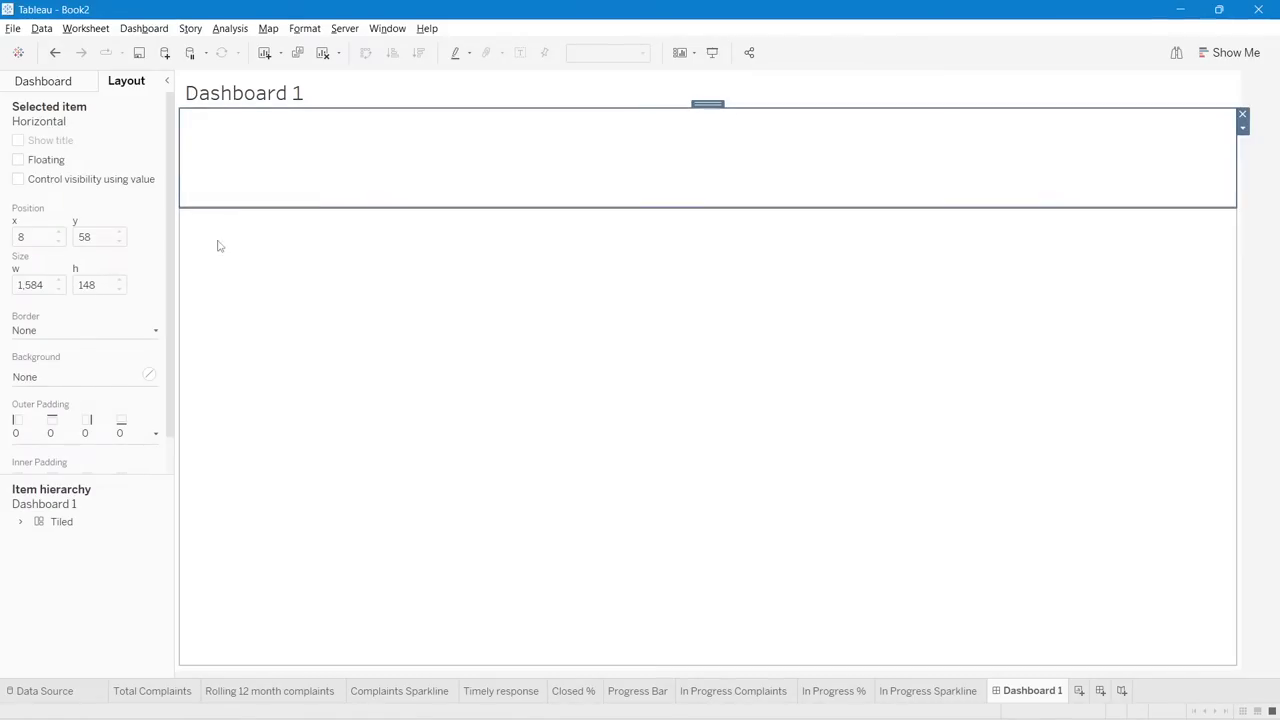
{"action": "left_click", "coordinate": [1242, 127]}
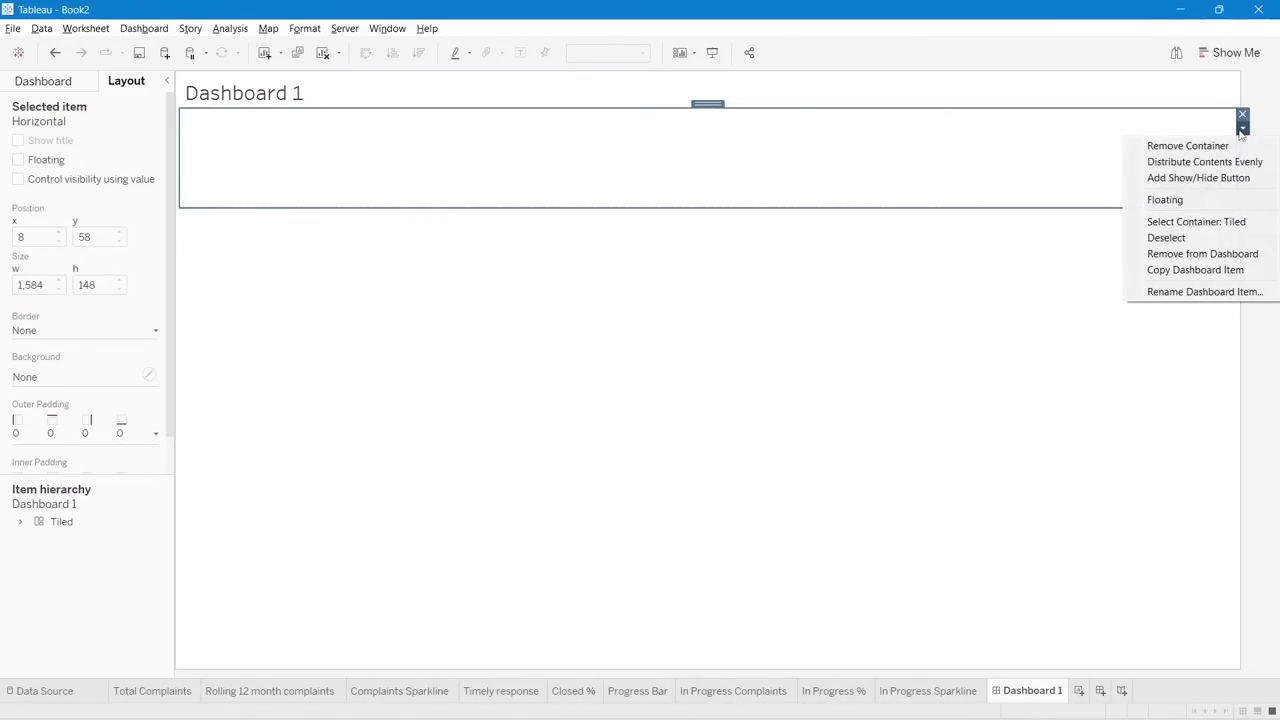
{"action": "left_click", "coordinate": [757, 202]}
{"action": "left_click_drag", "start_coordinate": [491, 208], "coordinate": [491, 220]}
{"action": "left_click", "coordinate": [316, 175]}
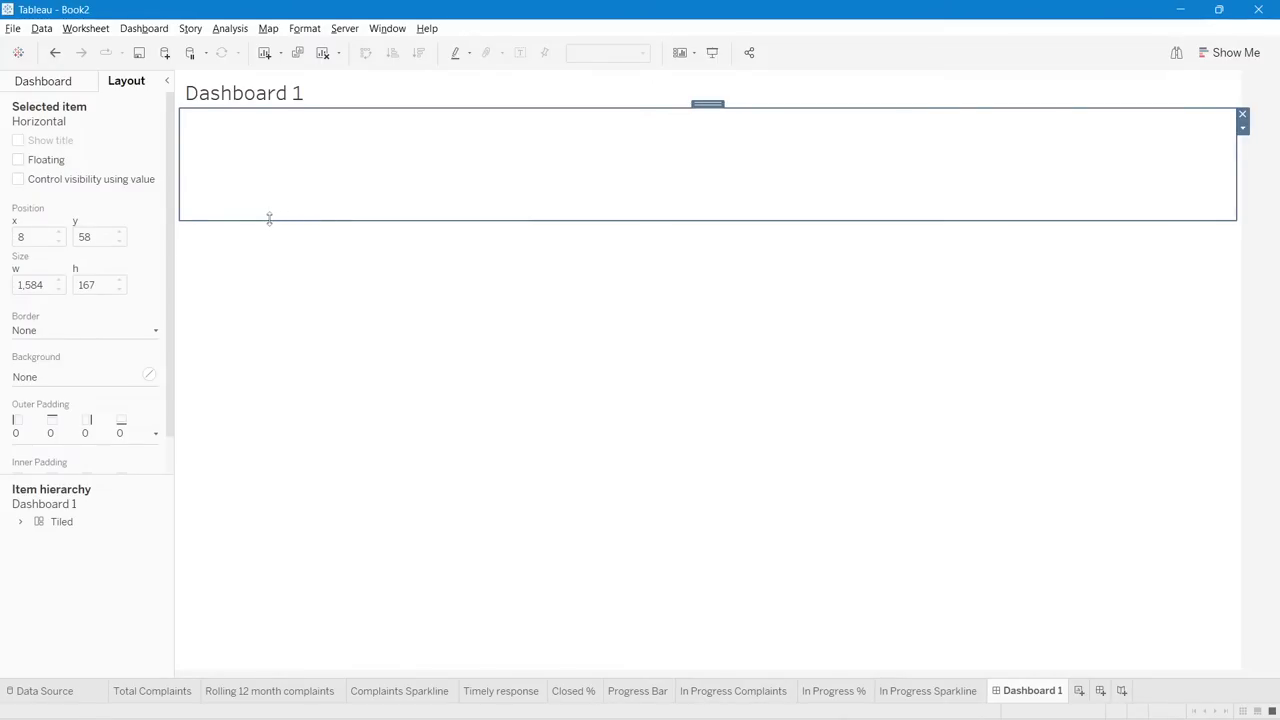
{"action": "left_click_drag", "start_coordinate": [269, 218], "coordinate": [284, 213]}
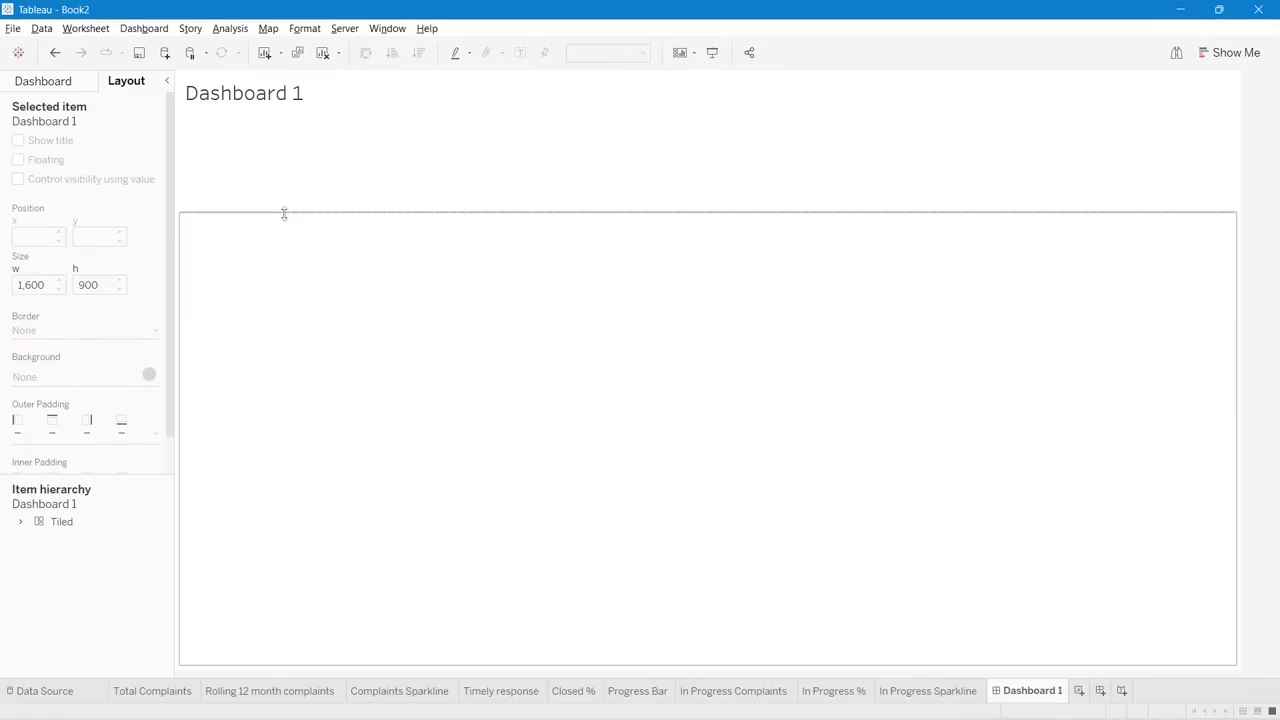
{"action": "left_click", "coordinate": [305, 184]}
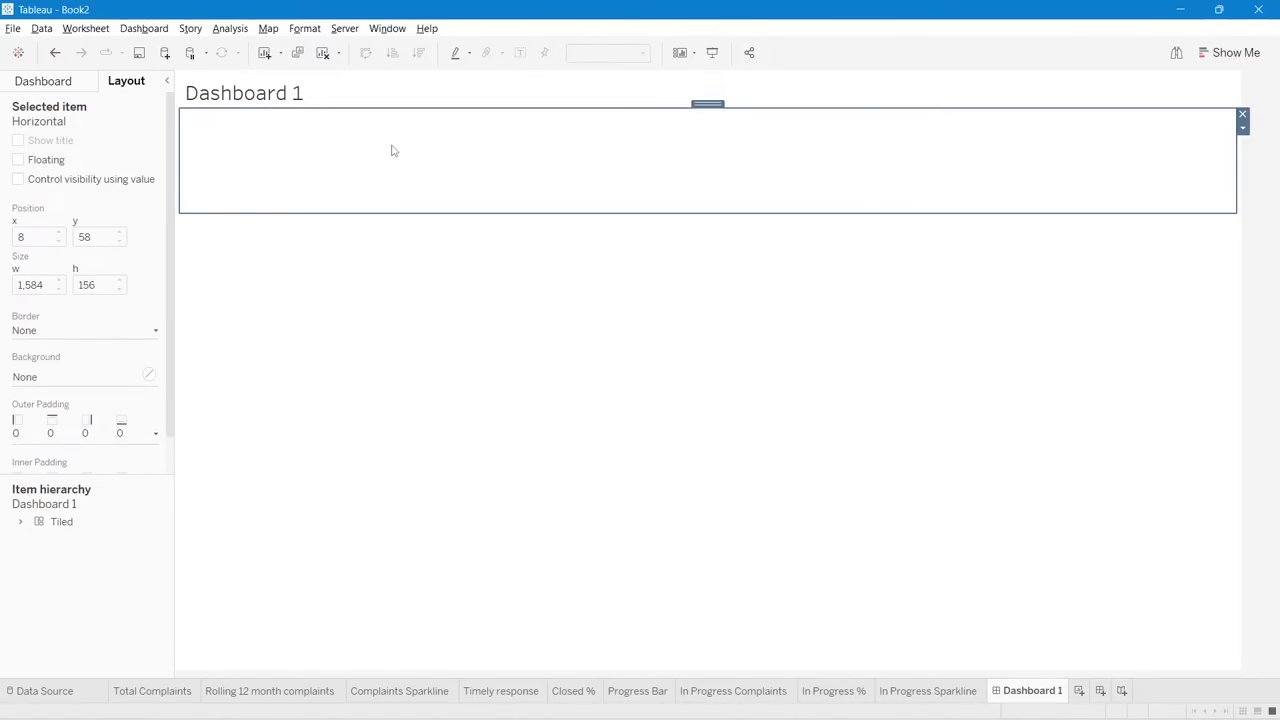
- Check the layout of the KPI cards in the finished Credit card complaints dashboard, then return to the Book2 dashboard
{"action": "left_click", "coordinate": [45, 81]}
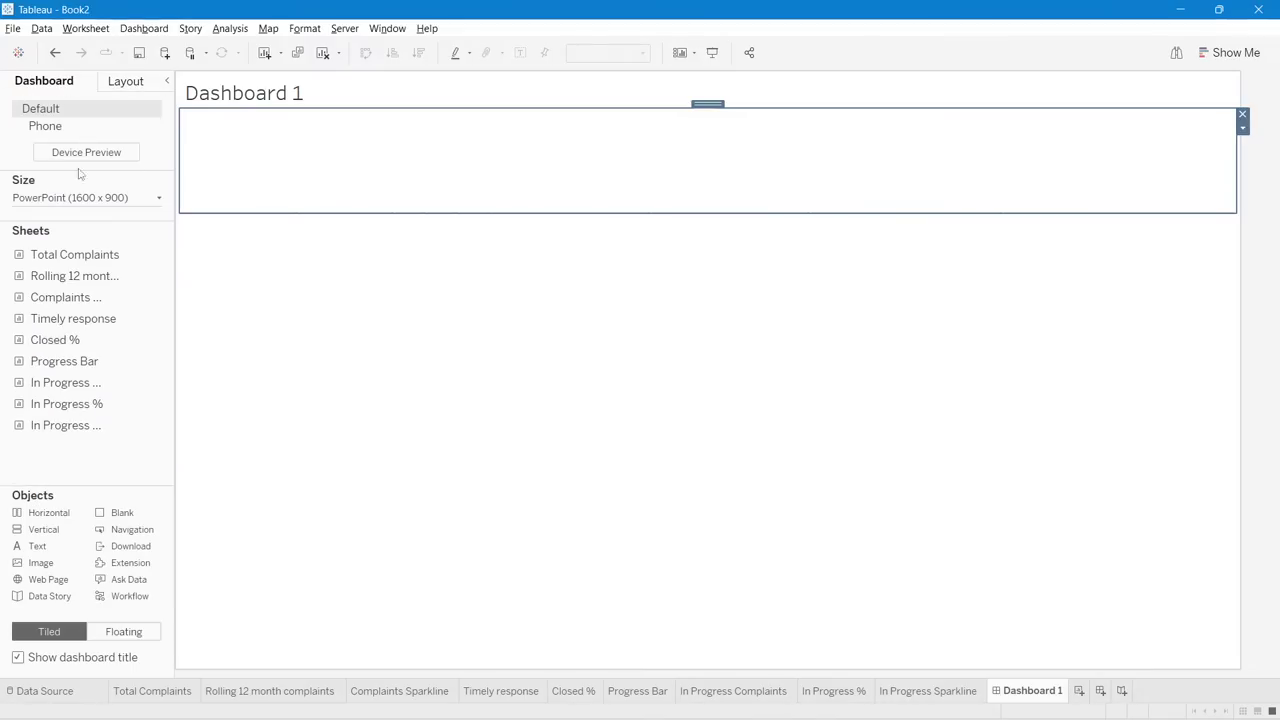
{"action": "double_click", "coordinate": [78, 255]}
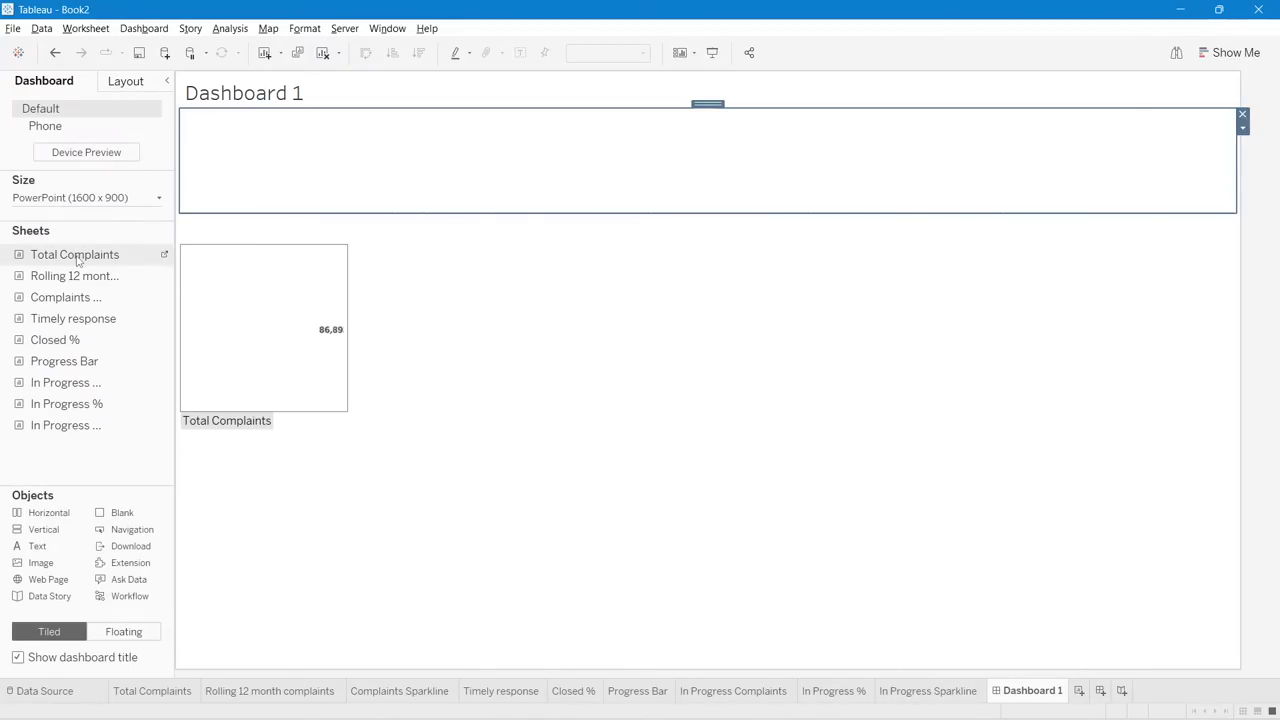
{"action": "key", "text": "ctrl+z"}
{"action": "key", "text": "alt+Tab"}
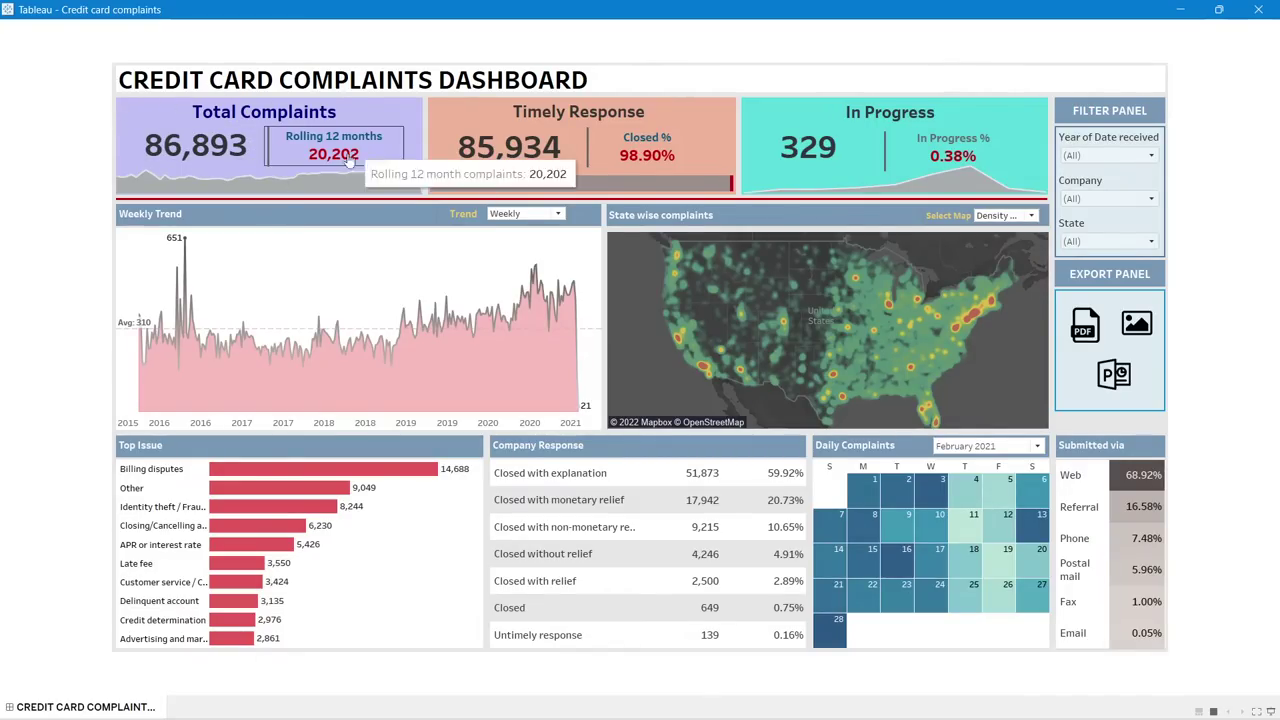
{"action": "key", "text": "alt+Tab"}
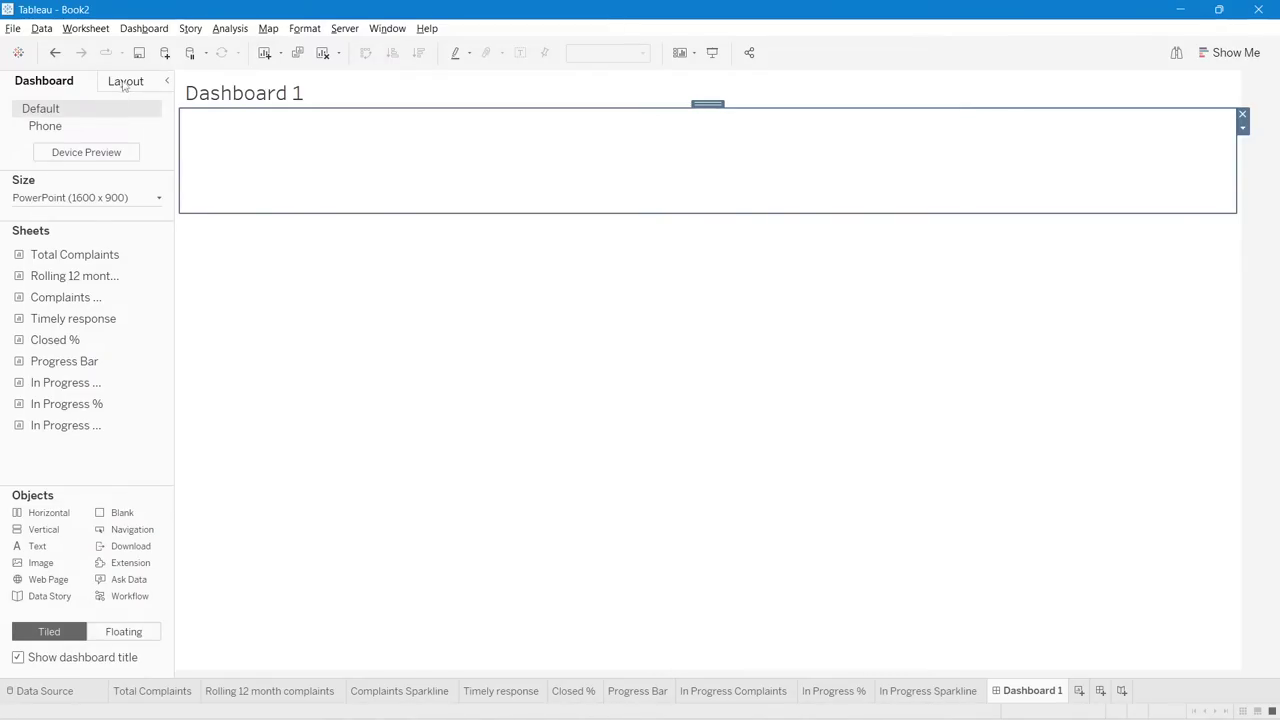
- Add three blank objects side by side inside the horizontal container
{"action": "left_click_drag", "start_coordinate": [122, 513], "coordinate": [353, 164]}
{"action": "left_click_drag", "start_coordinate": [122, 513], "coordinate": [1088, 164]}
{"action": "left_click_drag", "start_coordinate": [137, 518], "coordinate": [704, 176]}
{"action": "left_click", "coordinate": [999, 195]}
{"action": "left_click", "coordinate": [868, 191]}
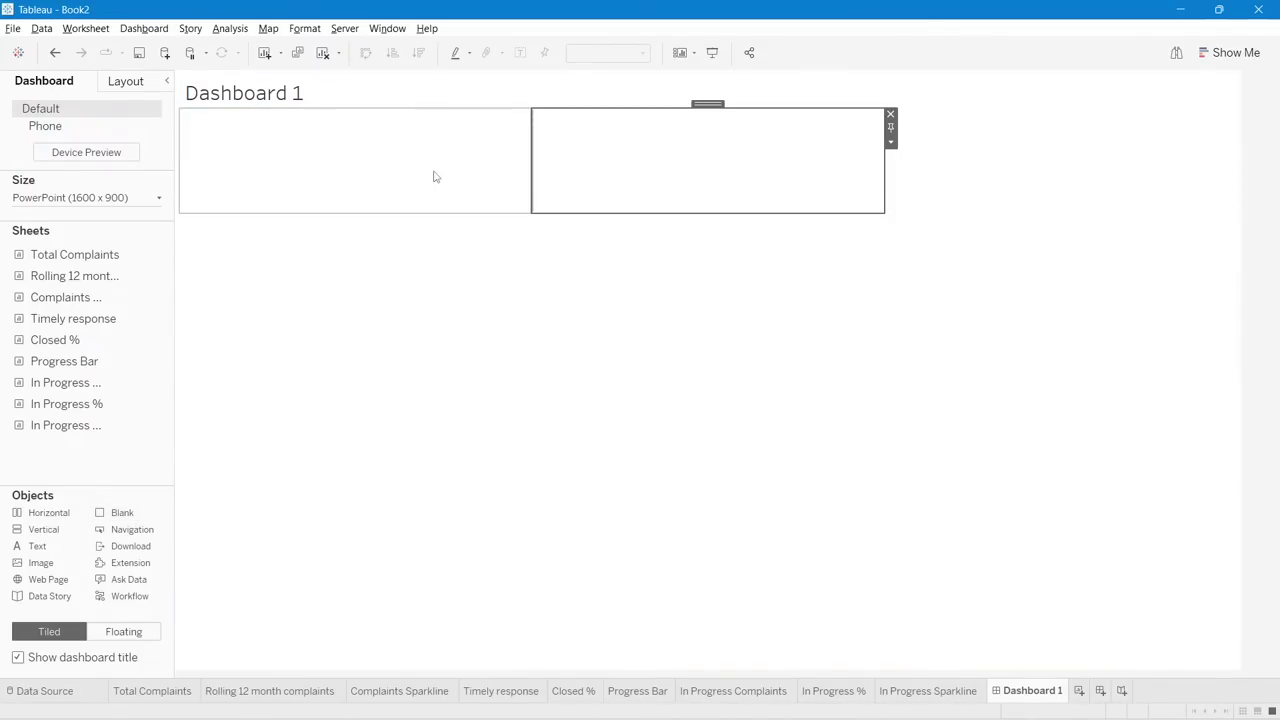
- Set the background of the first blank object in the container to the custom colour #aaaaff
{"action": "left_click", "coordinate": [425, 177]}
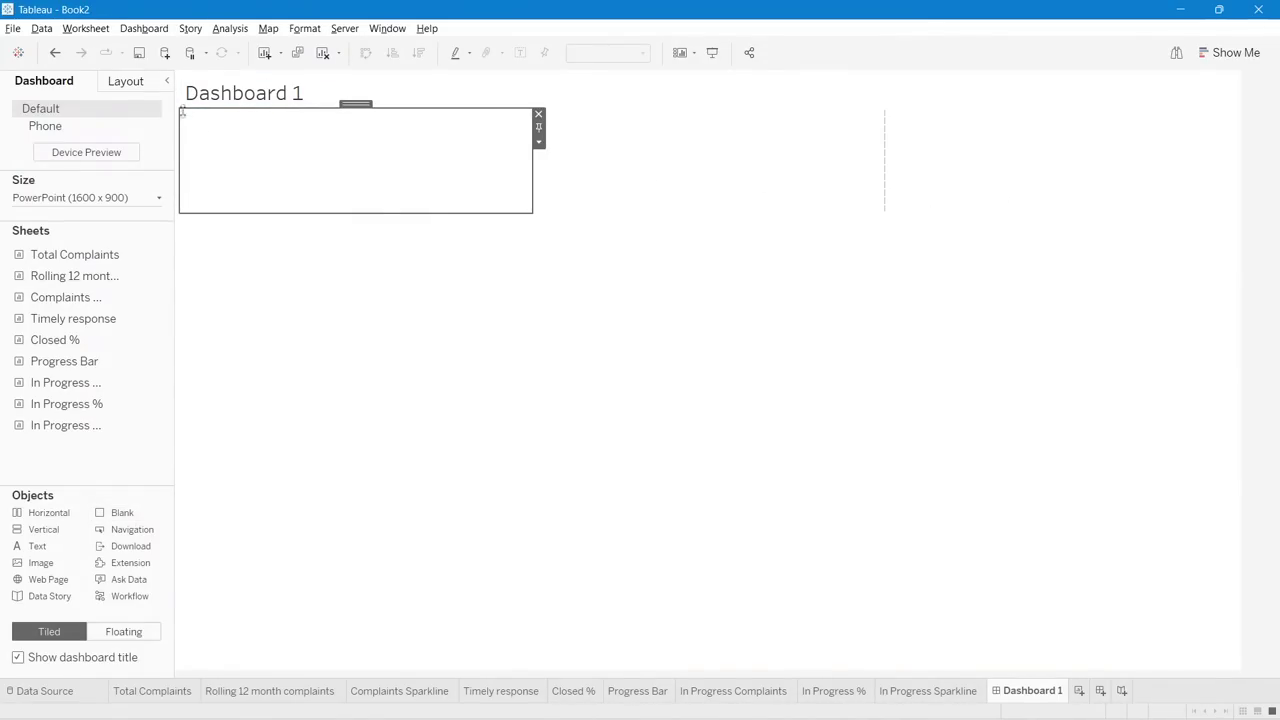
{"action": "left_click", "coordinate": [134, 87]}
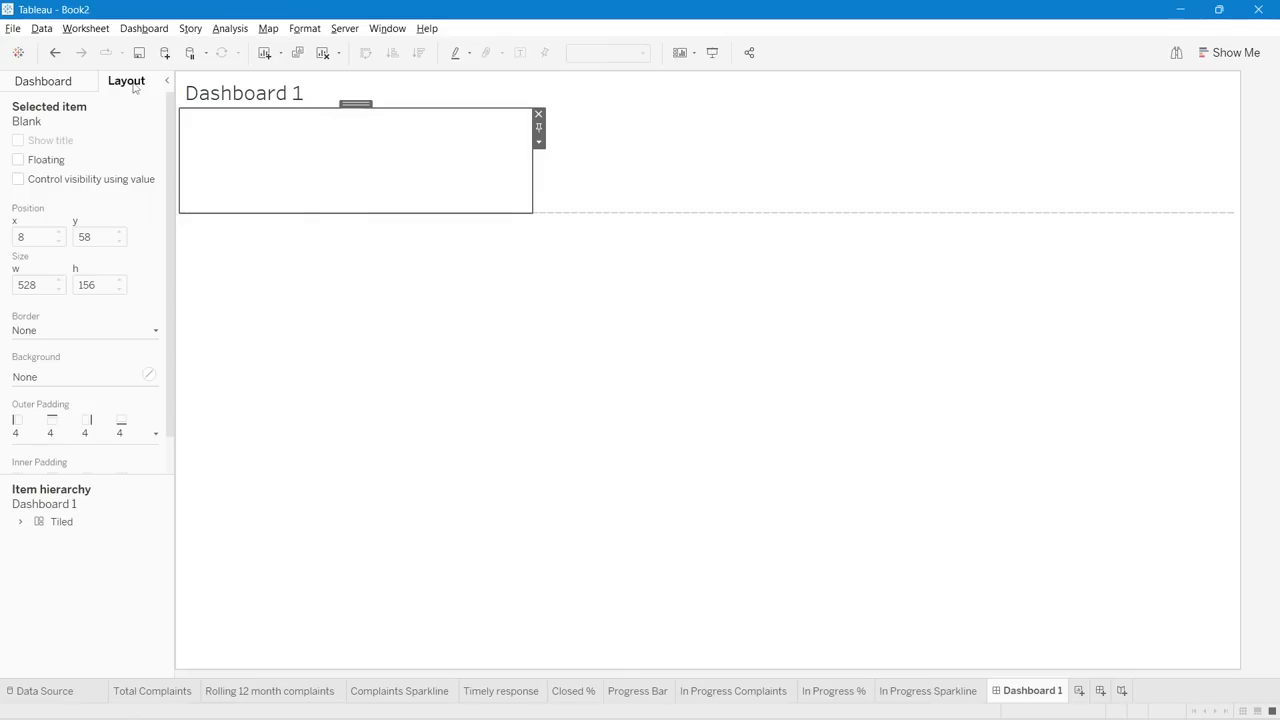
{"action": "left_click", "coordinate": [55, 377]}
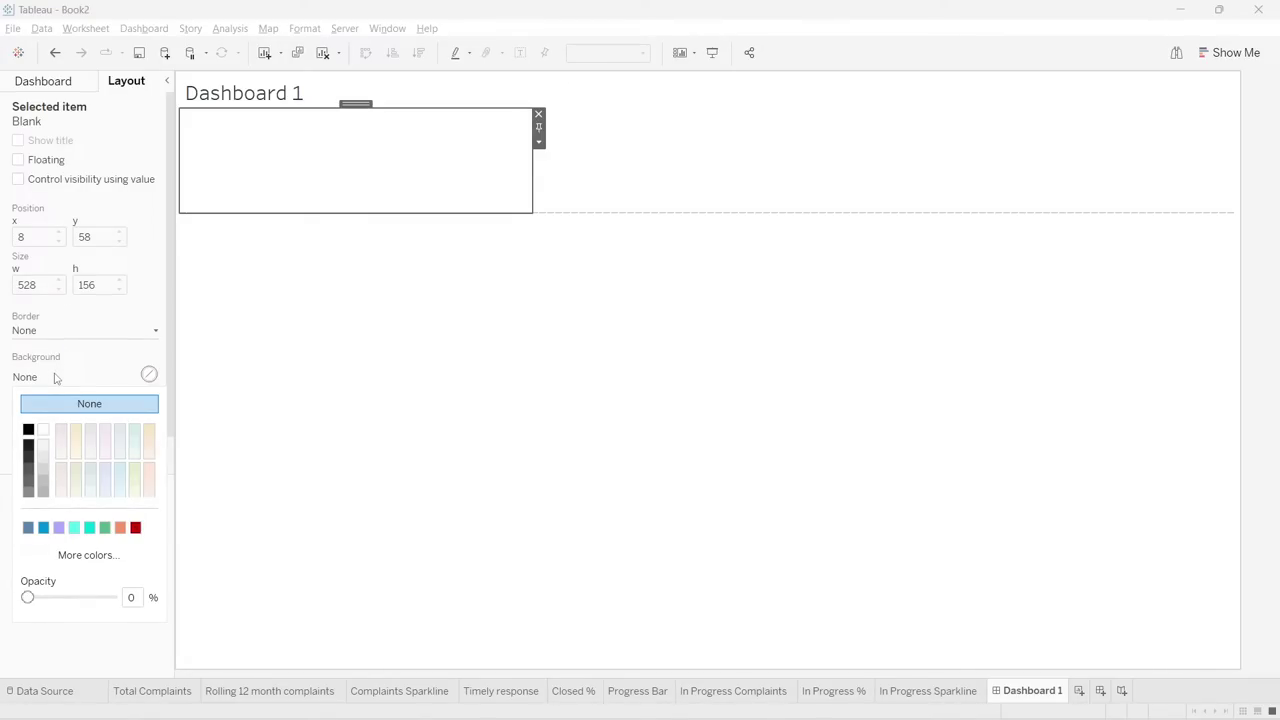
{"action": "left_click", "coordinate": [95, 556]}
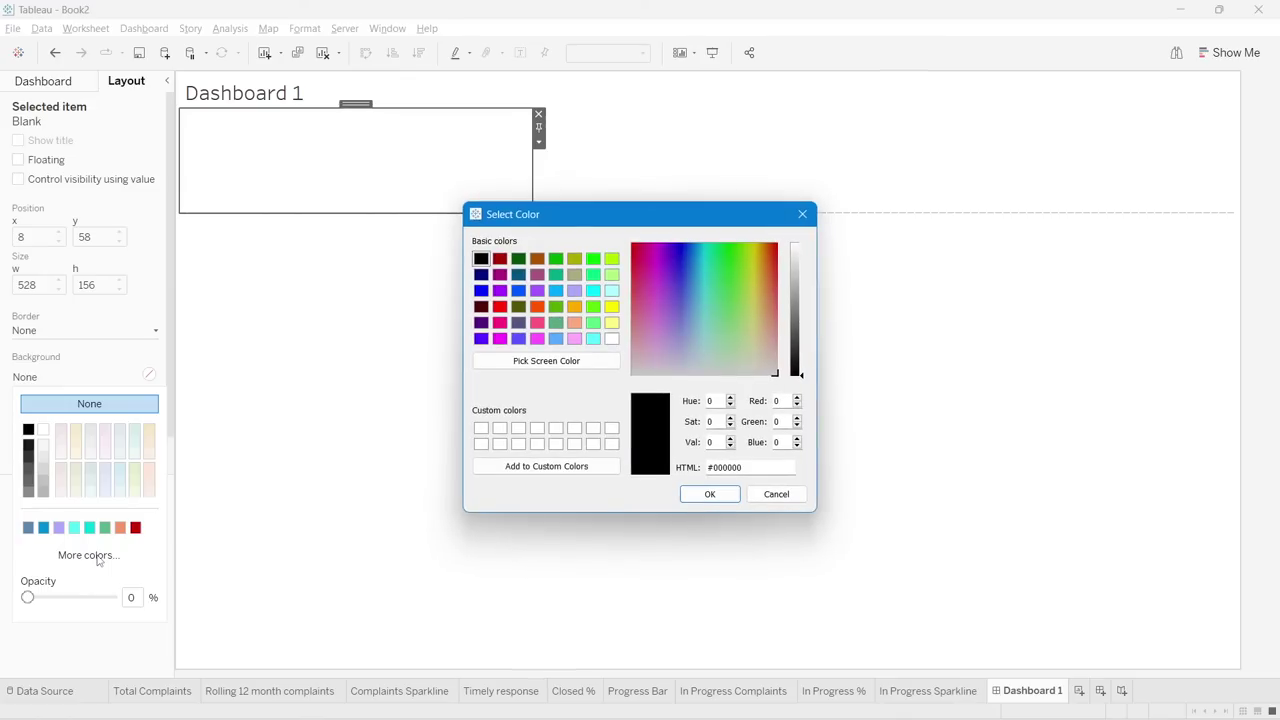
{"action": "triple_click", "coordinate": [755, 467]}
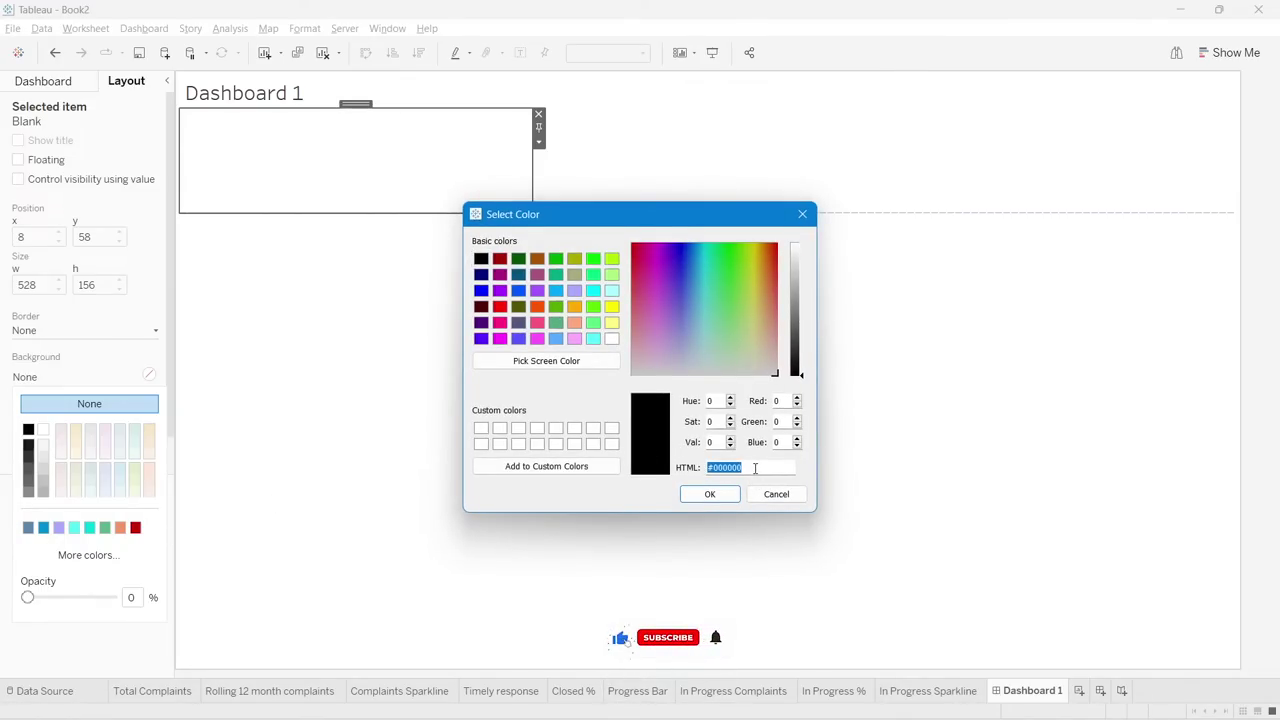
{"action": "type", "text": "#"}
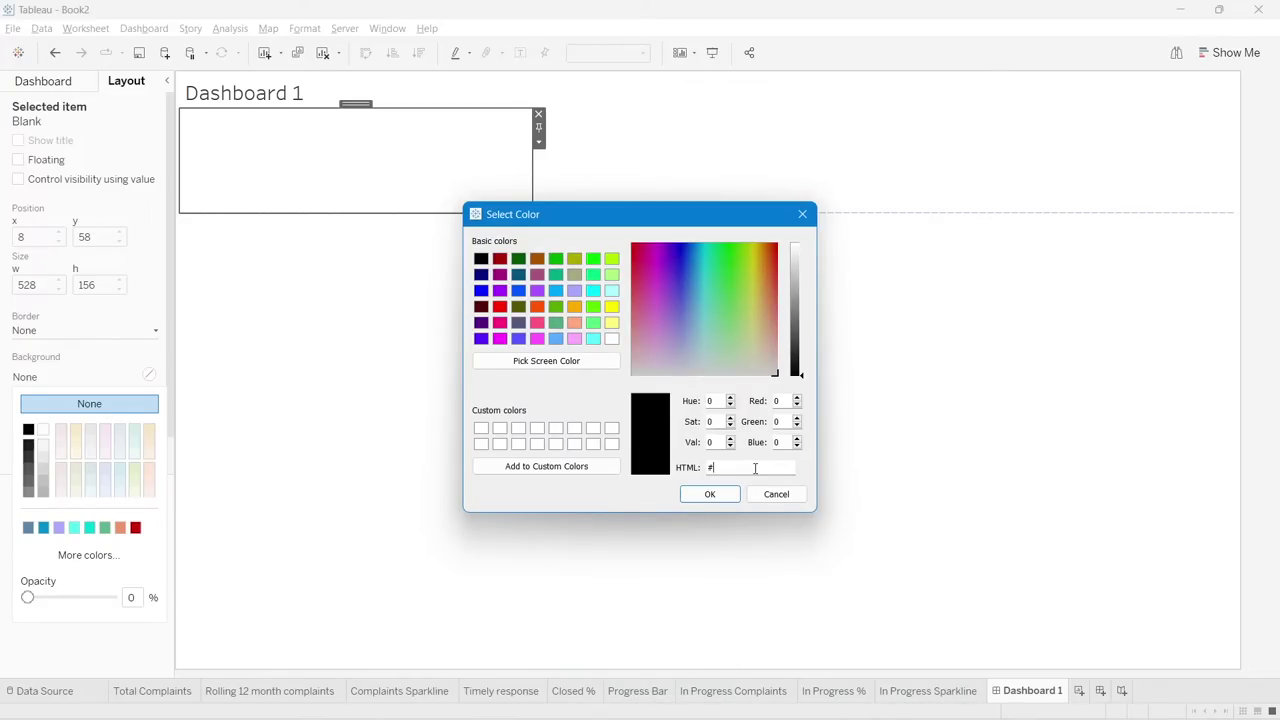
{"action": "type", "text": "aaa"}
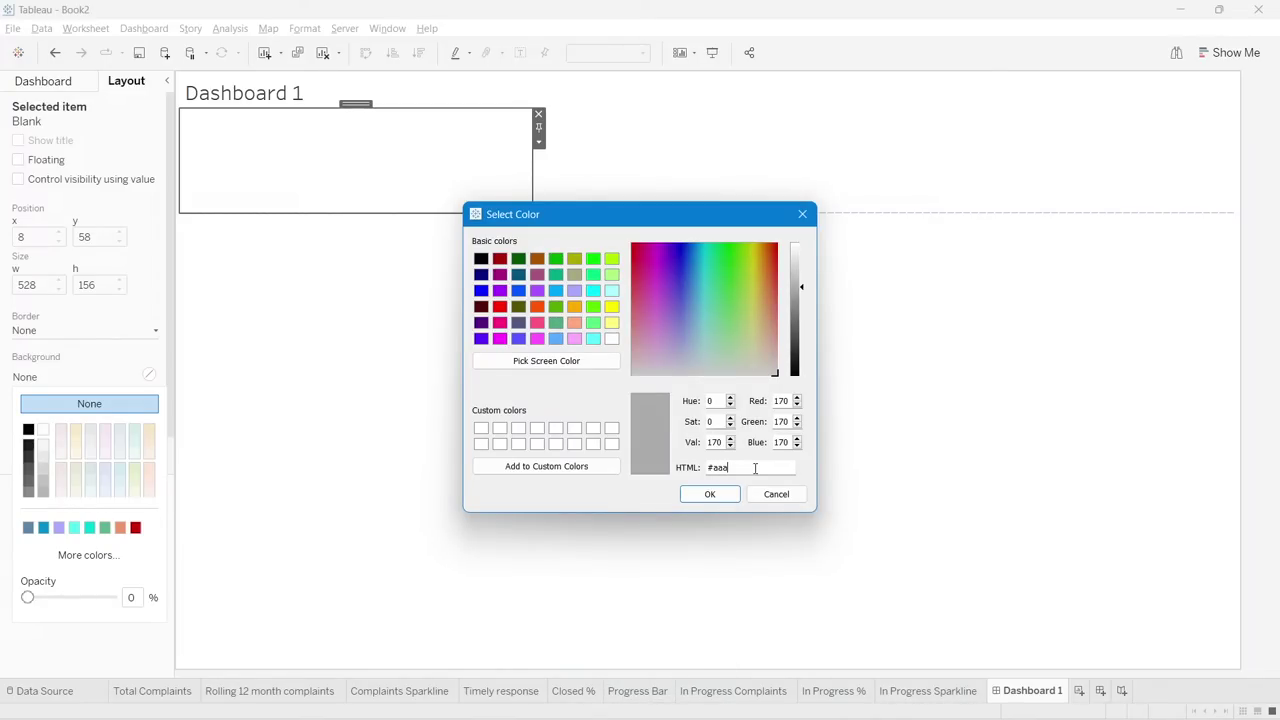
{"action": "type", "text": "aff"}
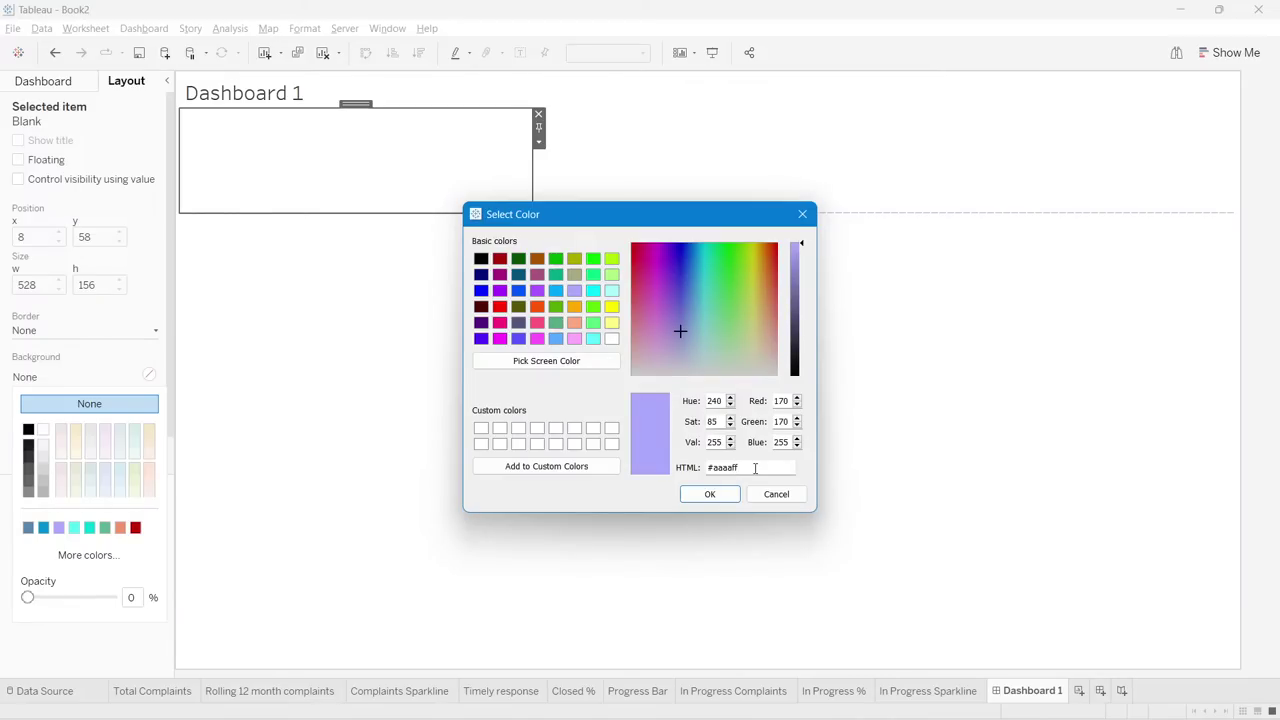
{"action": "left_click", "coordinate": [709, 494]}
- Set the first blank object's background opacity to 60%
{"action": "left_click", "coordinate": [71, 381]}
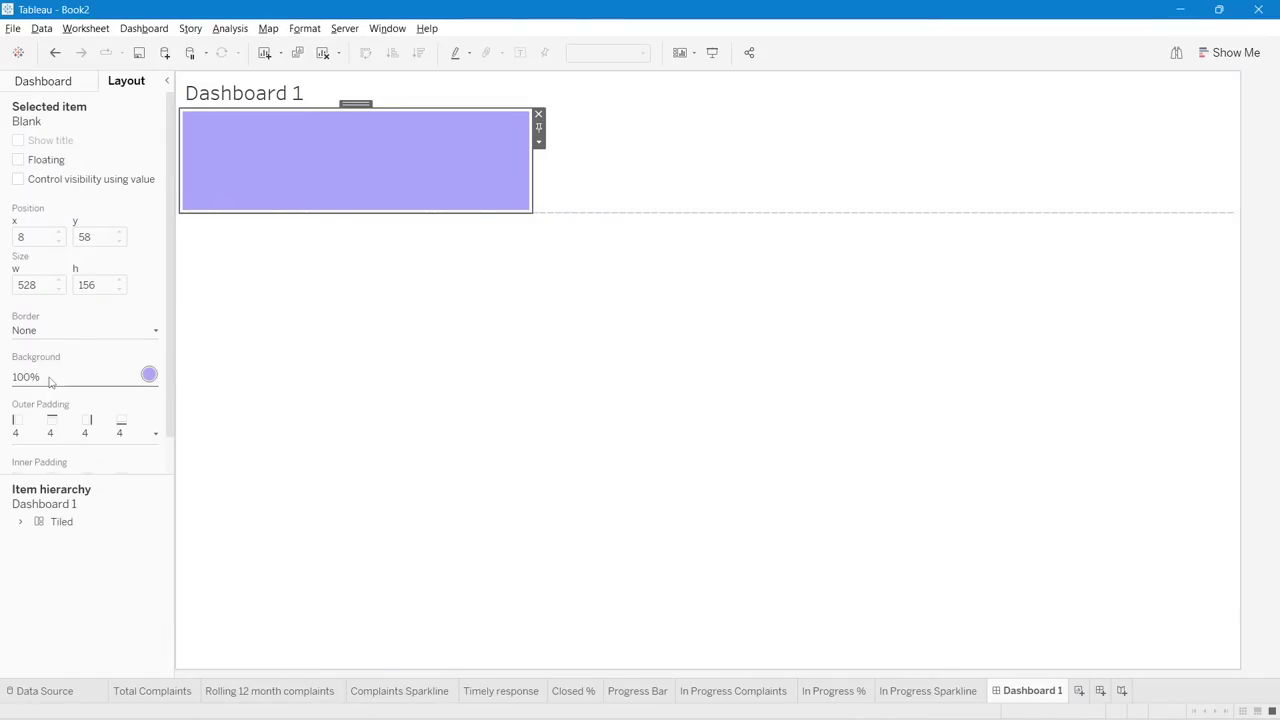
{"action": "left_click", "coordinate": [35, 385]}
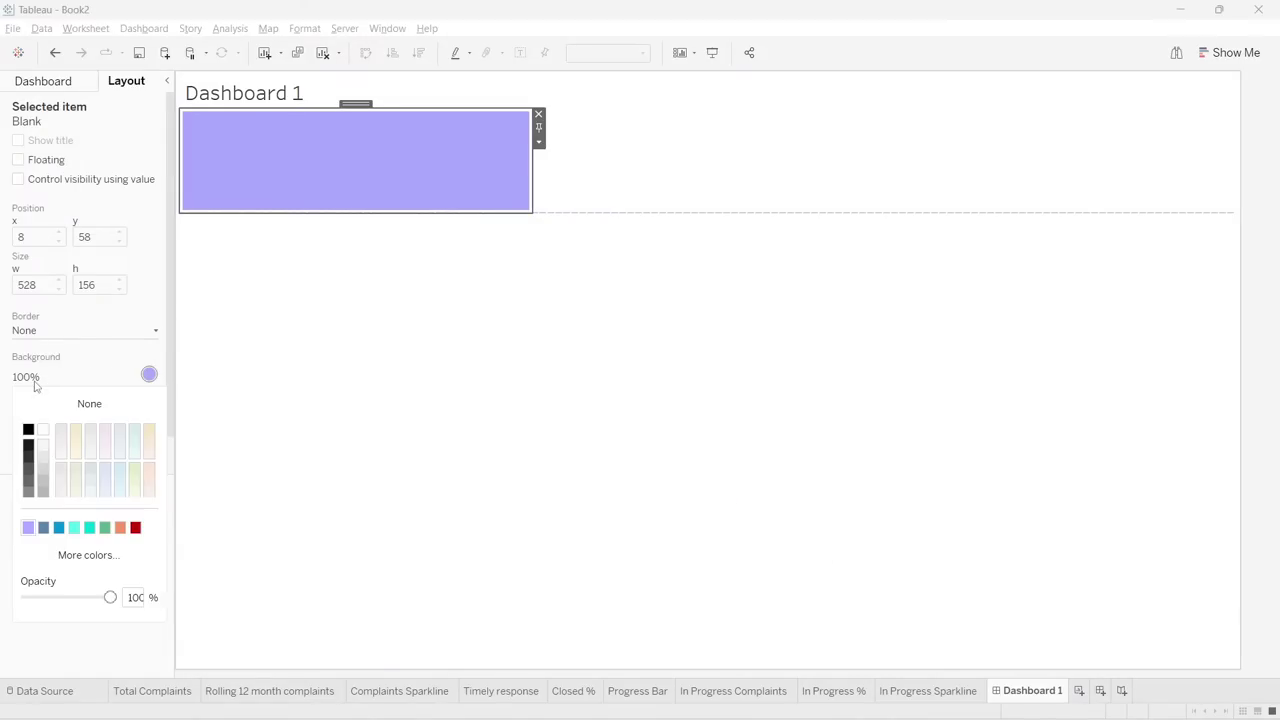
{"action": "double_click", "coordinate": [133, 597]}
{"action": "type", "text": "60"}
{"action": "key", "text": "Return"}
- Set the background of the second blank object in the KPI container to the custom colour #f39367
{"action": "left_click", "coordinate": [711, 162]}
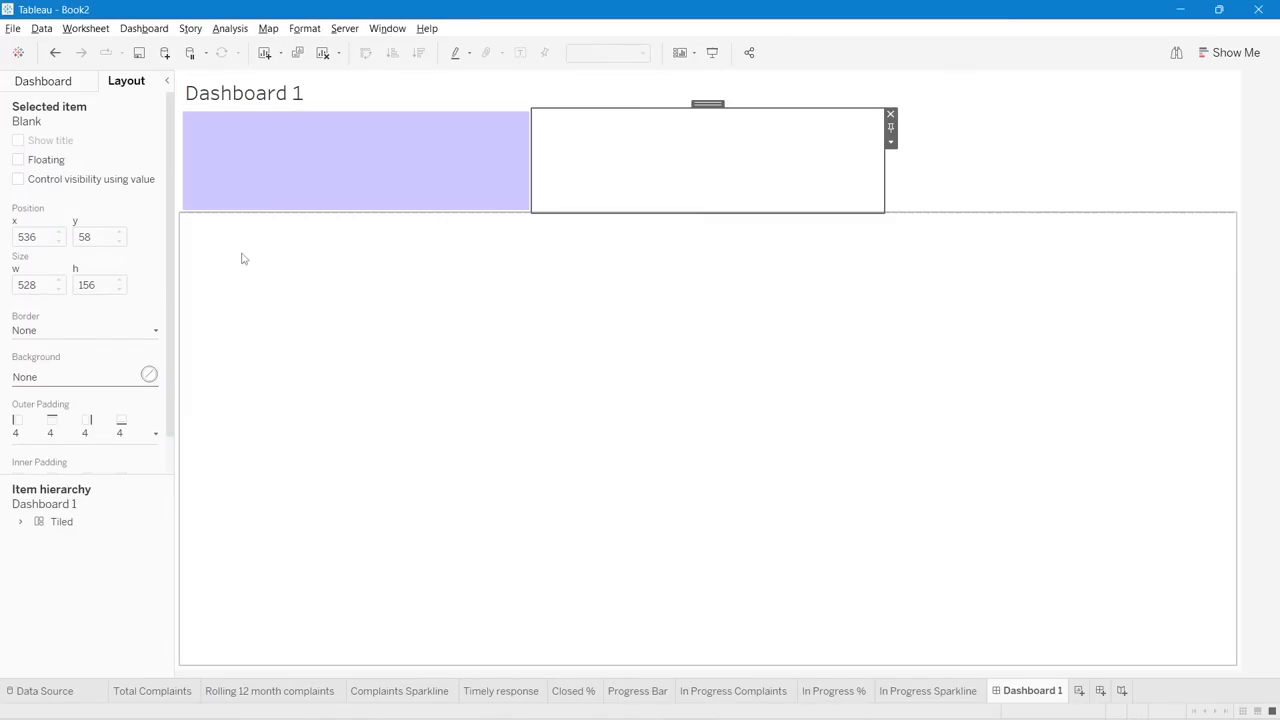
{"action": "left_click", "coordinate": [57, 377]}
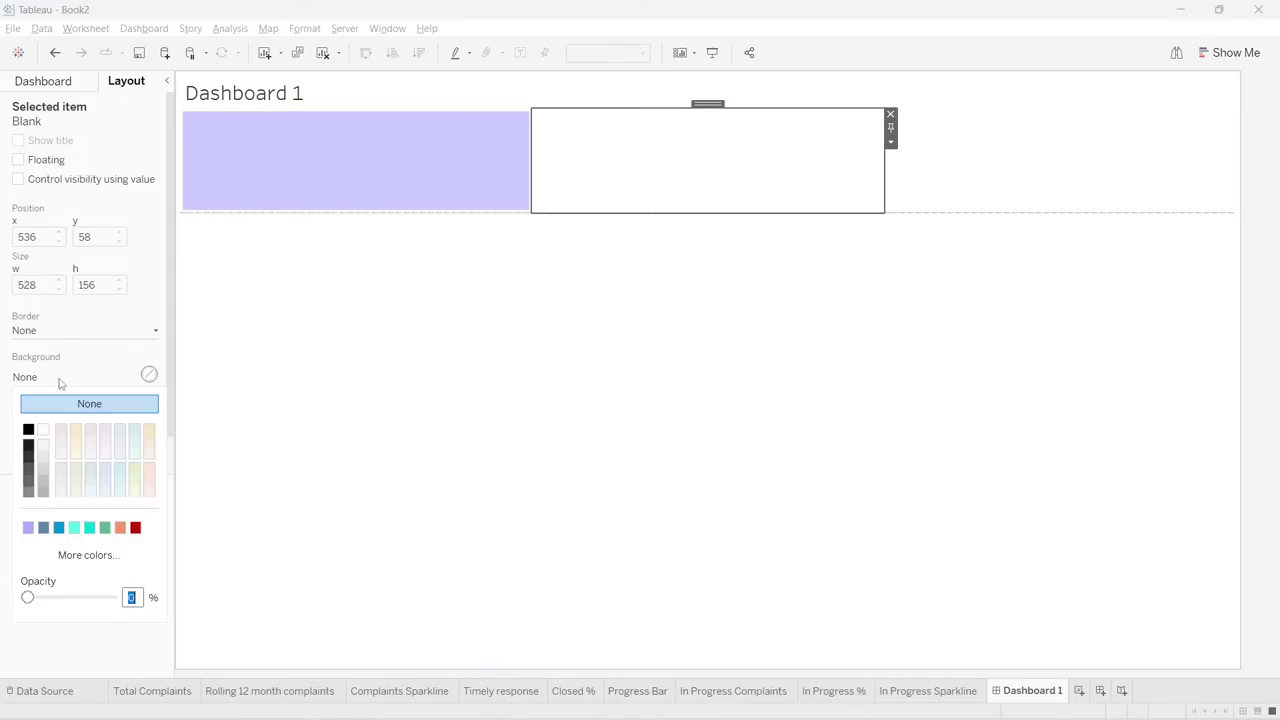
{"action": "left_click", "coordinate": [92, 558]}
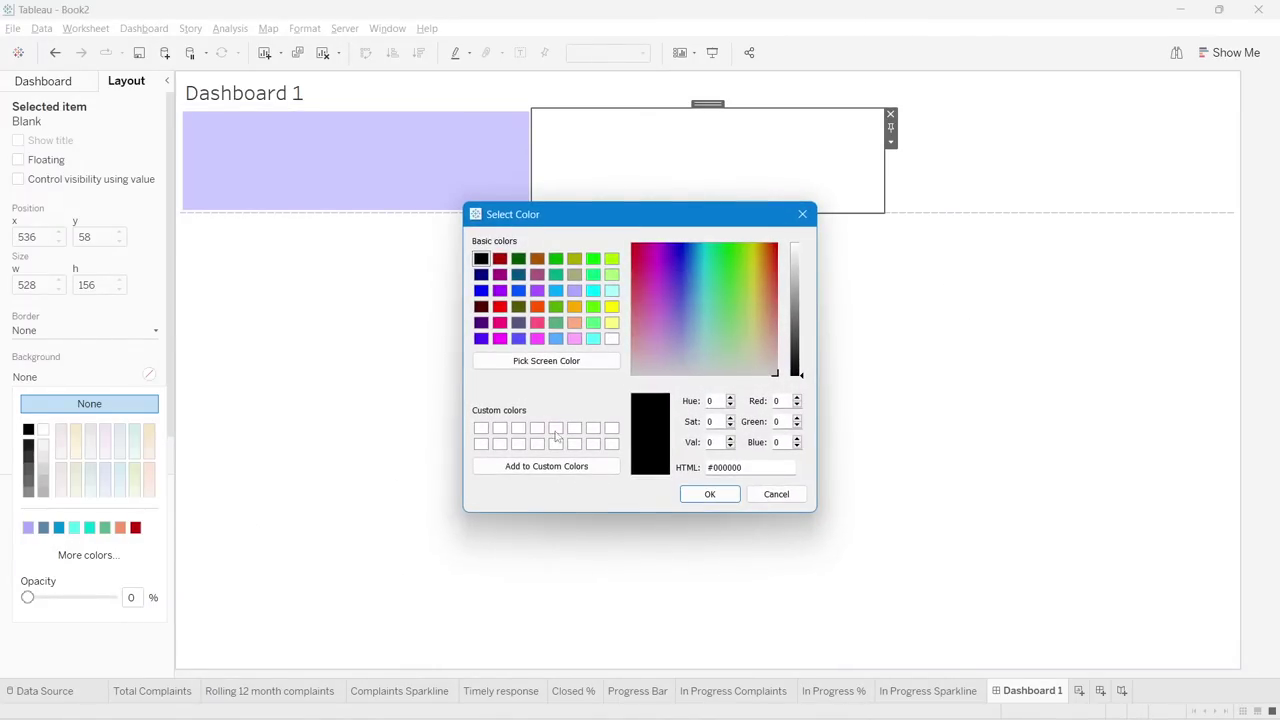
{"action": "left_click_drag", "start_coordinate": [766, 469], "coordinate": [714, 470]}
{"action": "type", "text": "f39"}
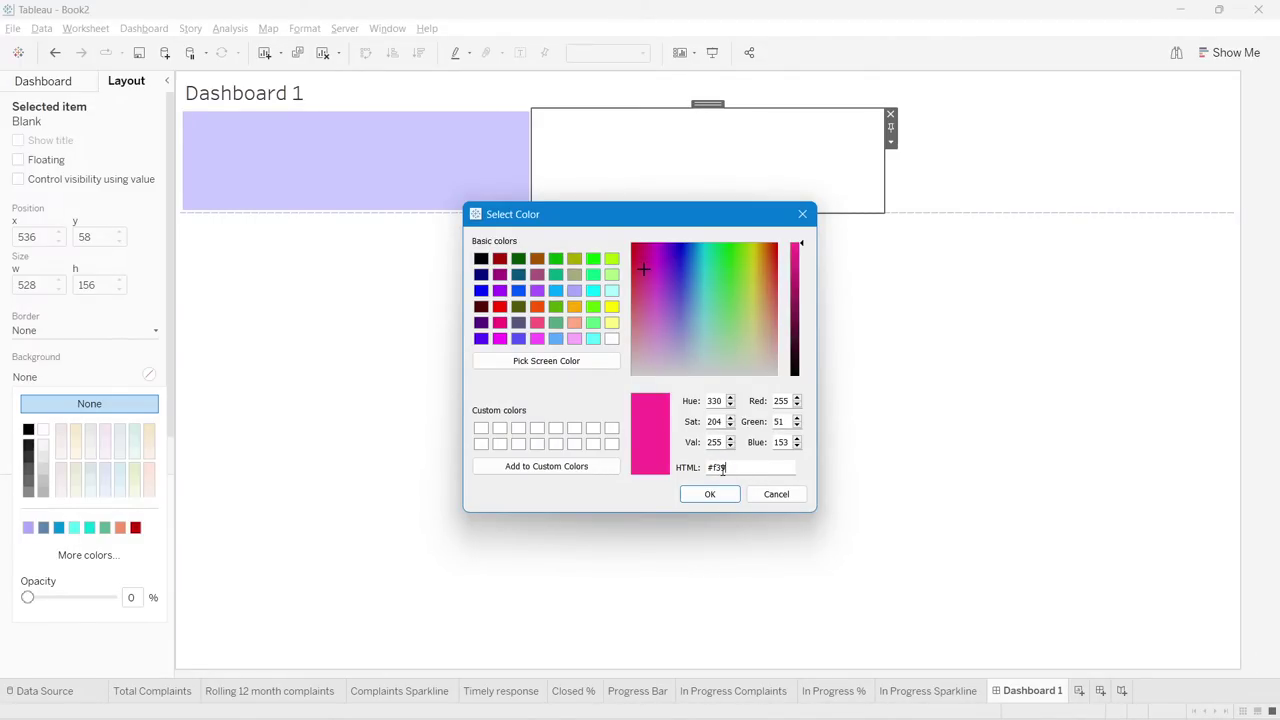
{"action": "type", "text": "367"}
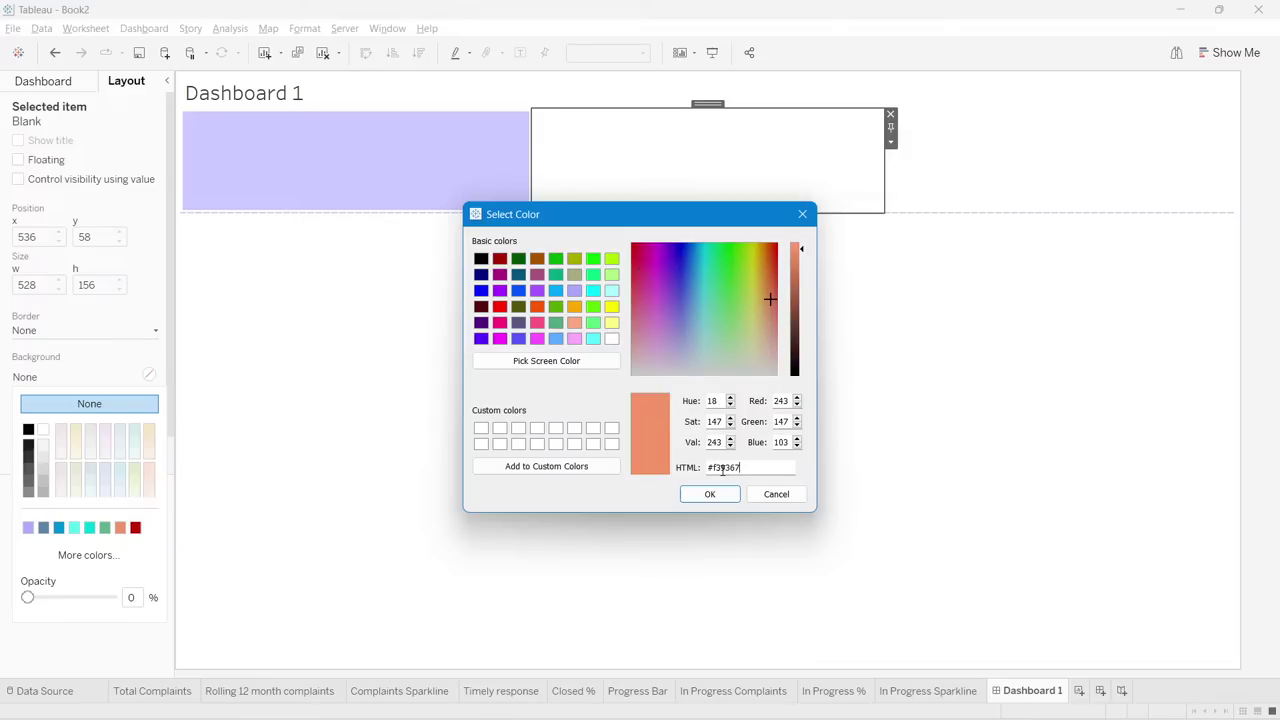
{"action": "left_click", "coordinate": [709, 494]}
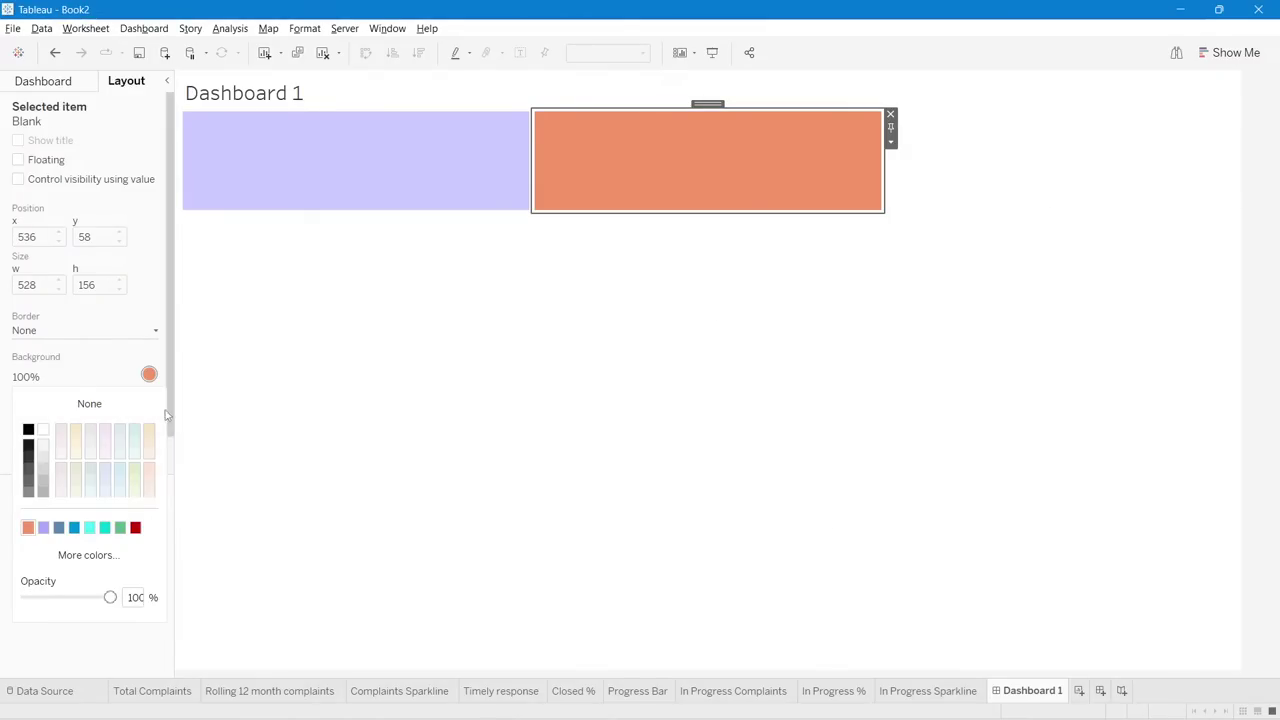
- Set the second blank object's background opacity to 60%
{"action": "left_click_drag", "start_coordinate": [141, 597], "coordinate": [124, 597]}
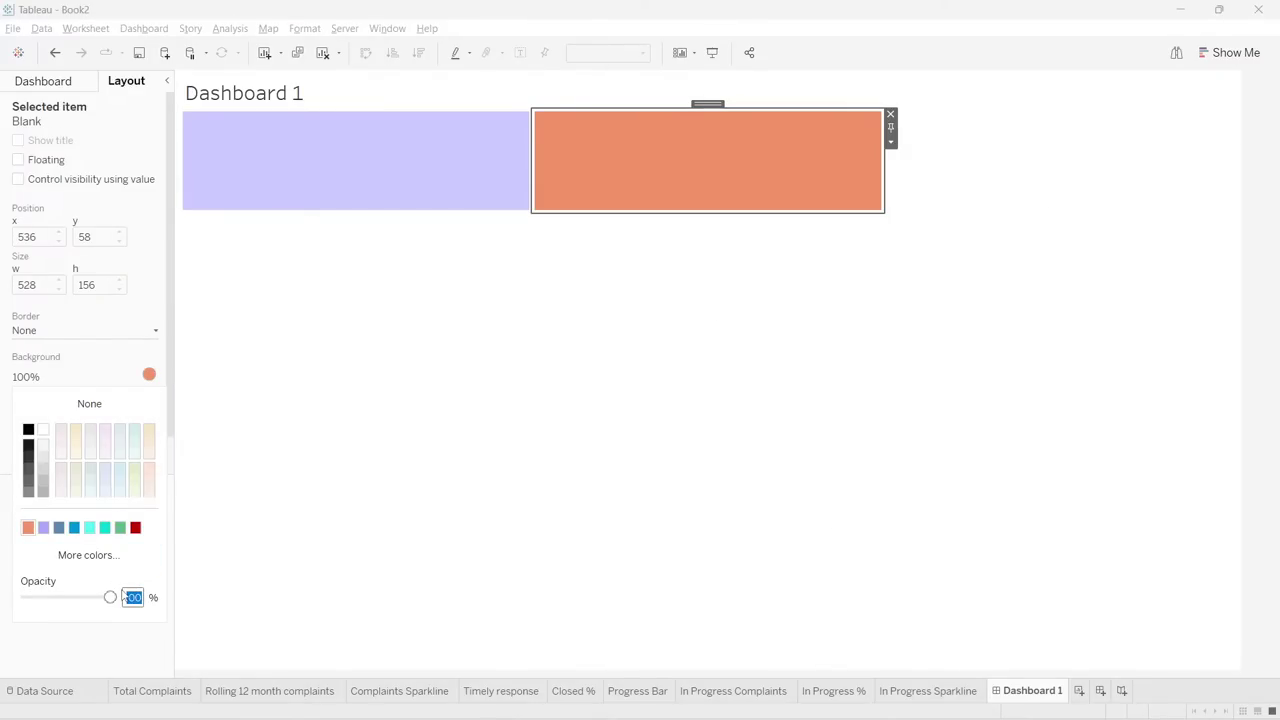
{"action": "type", "text": "60"}
{"action": "key", "text": "Return"}
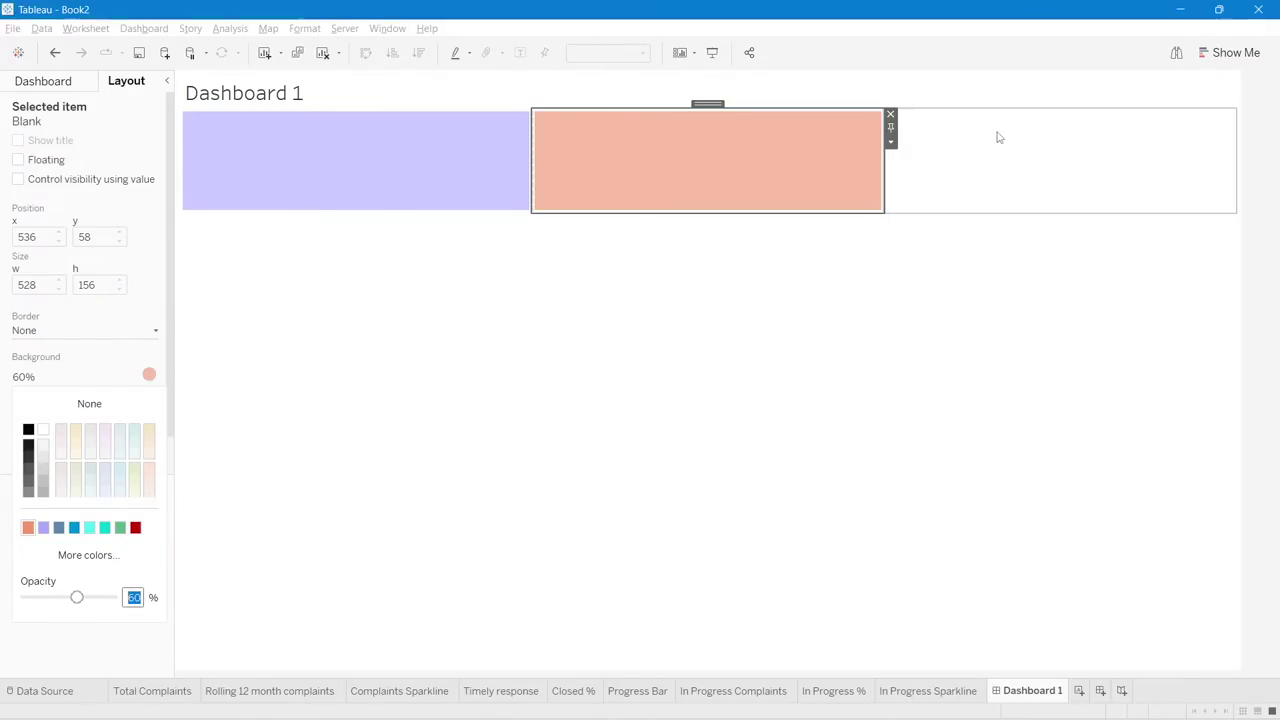
- Set the background of the third blank object in the KPI container to the custom colour #00d6d6
{"action": "left_click", "coordinate": [992, 145]}
{"action": "left_click", "coordinate": [149, 374]}
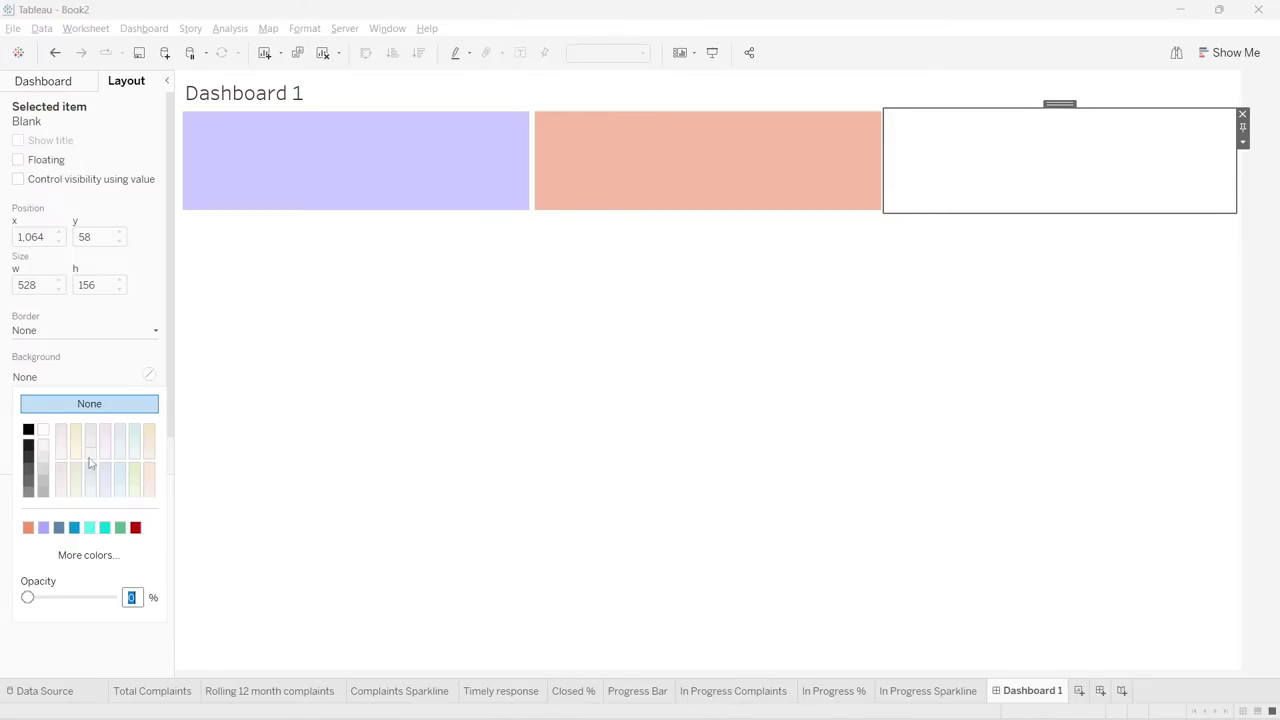
{"action": "left_click", "coordinate": [100, 556]}
{"action": "double_click", "coordinate": [744, 467]}
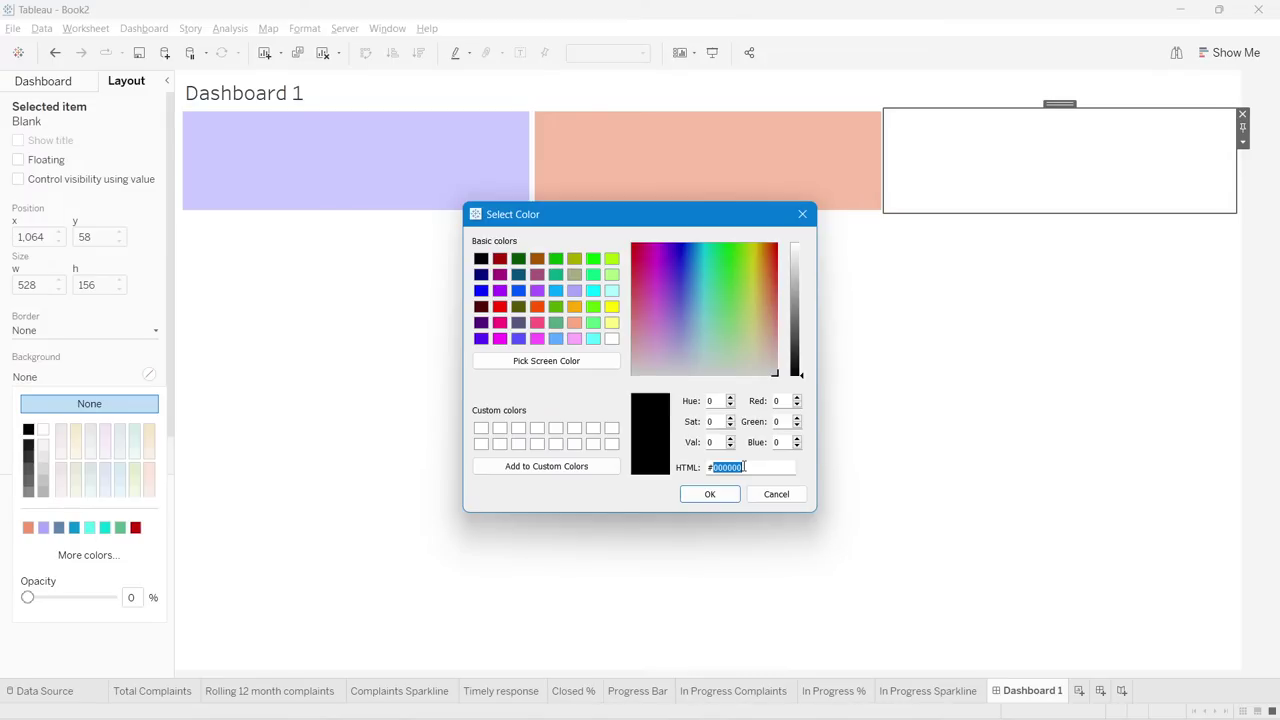
{"action": "type", "text": "00d6d6"}
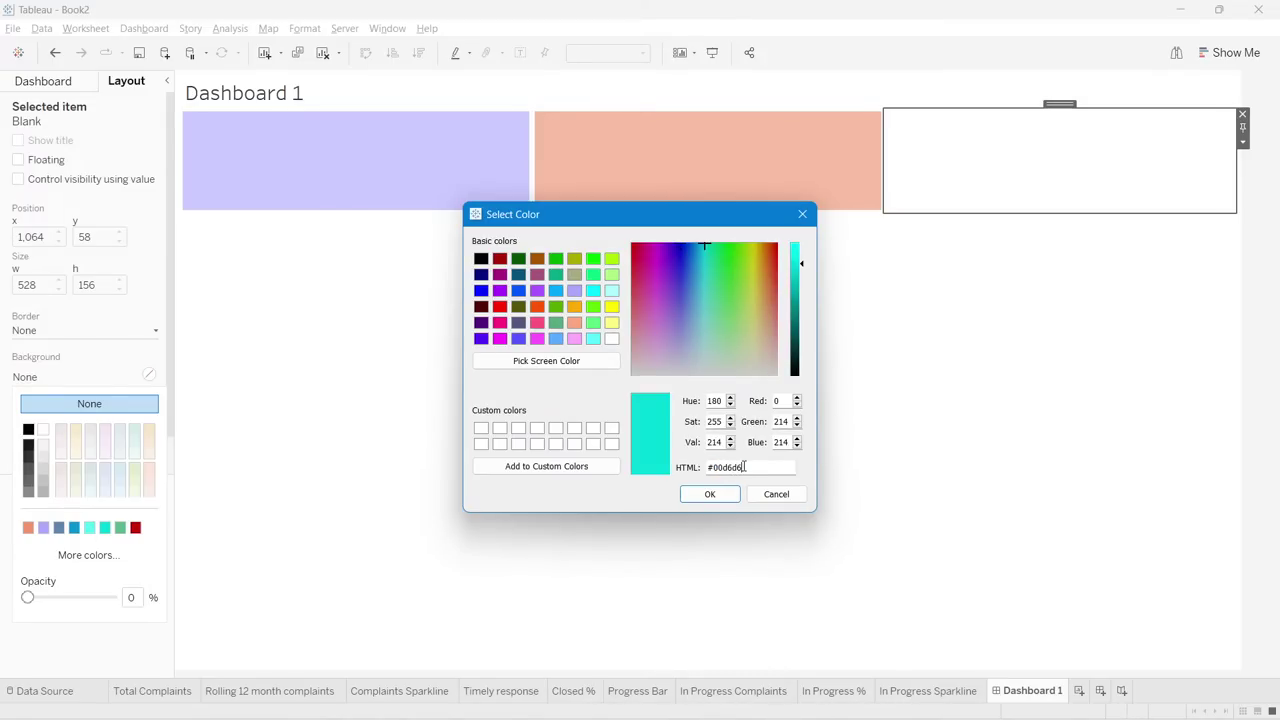
{"action": "key", "text": "Return"}
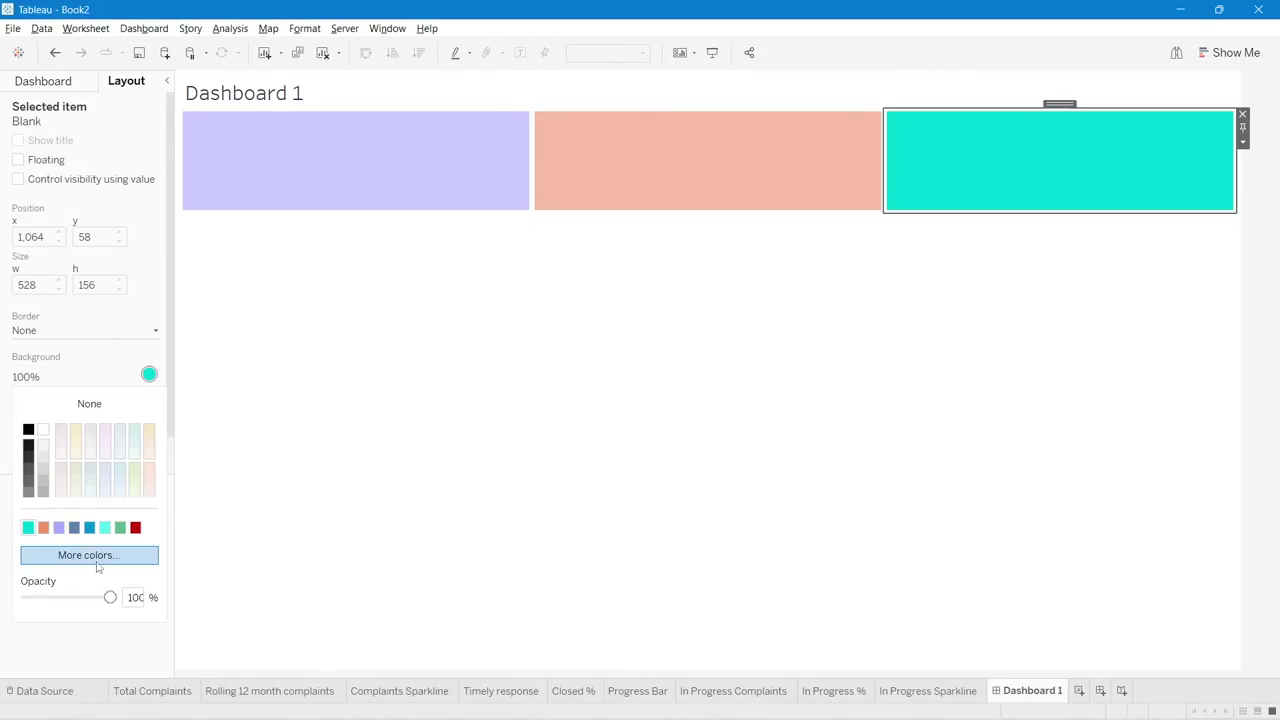
- Set the third blank object's background opacity to 60%
{"action": "double_click", "coordinate": [136, 595]}
{"action": "type", "text": "60"}
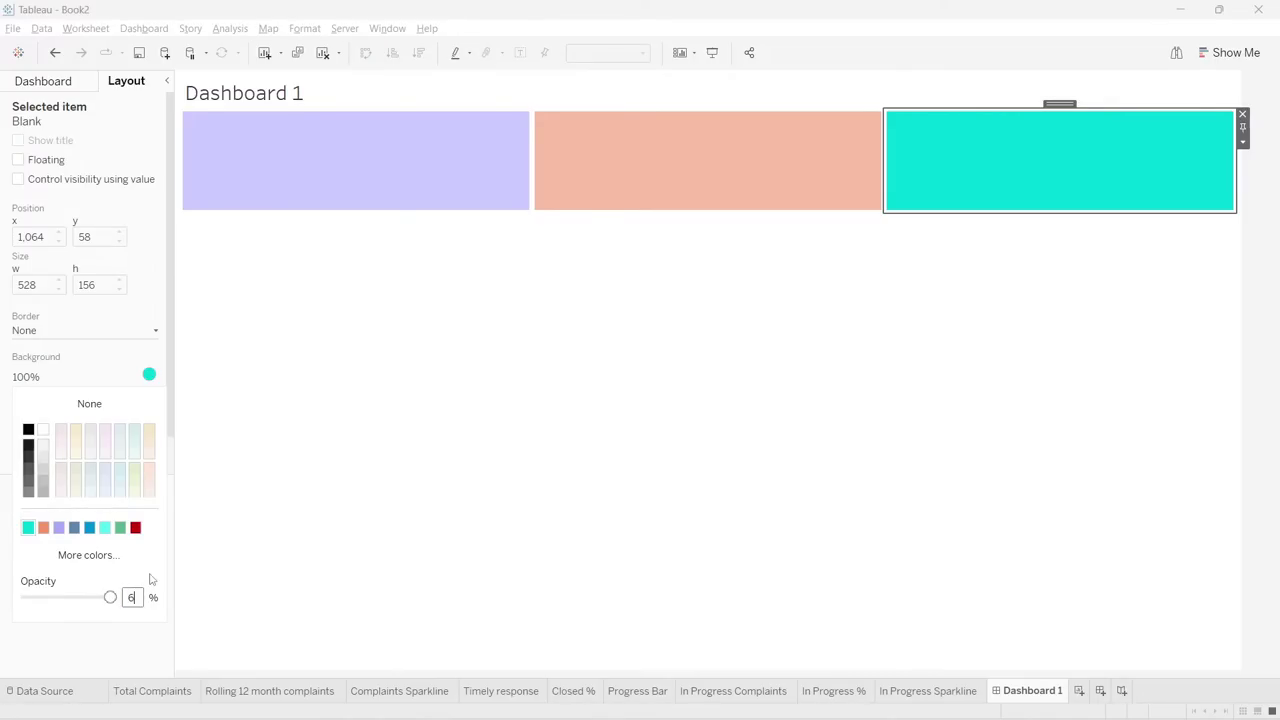
{"action": "key", "text": "Return"}
{"action": "left_click", "coordinate": [1278, 299]}
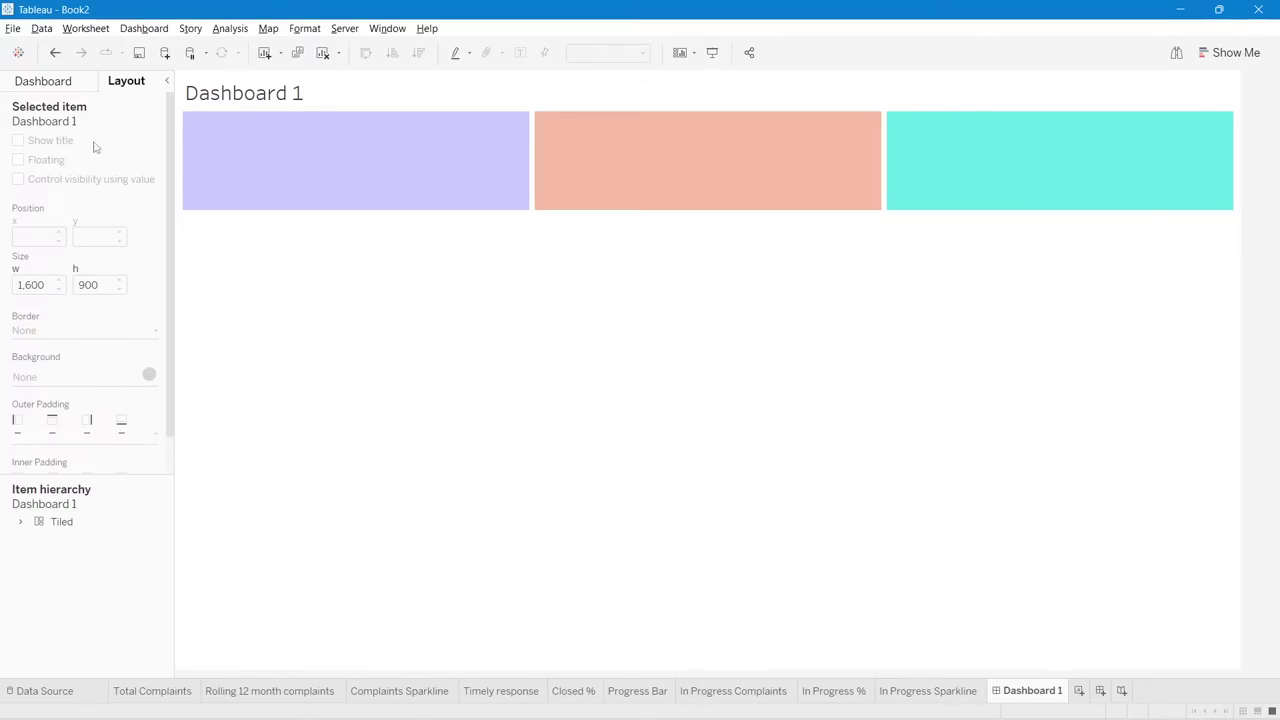
- Add a full-height vertical container along the dashboard's right edge, as in the finished dashboard, and narrow it to about 170 px
{"action": "left_click", "coordinate": [50, 82]}
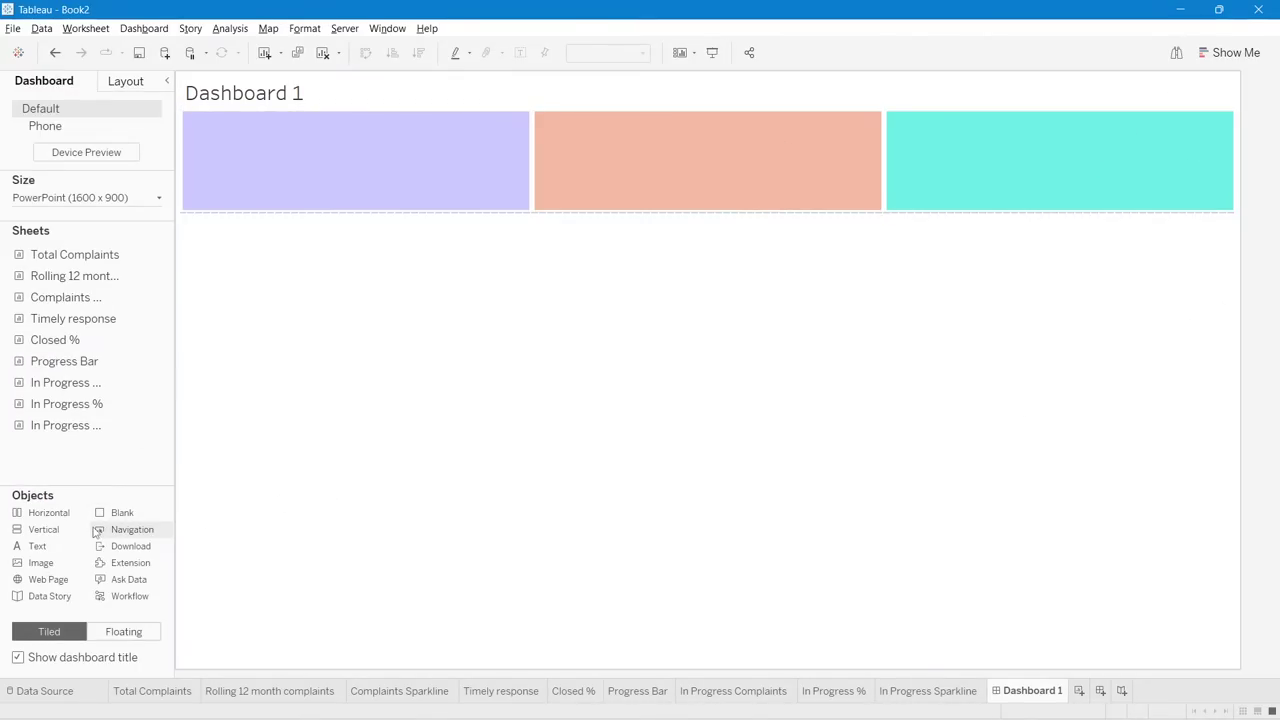
{"action": "key", "text": "alt+Tab"}
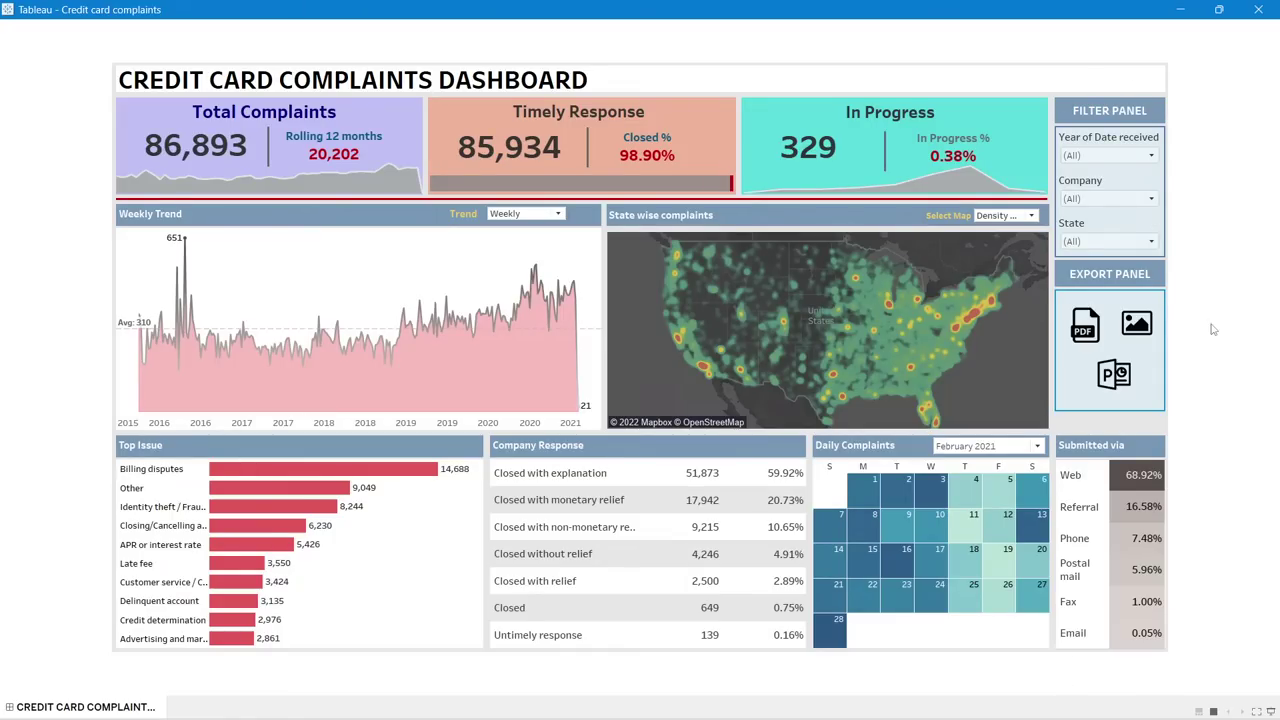
{"action": "key", "text": "alt+Tab"}
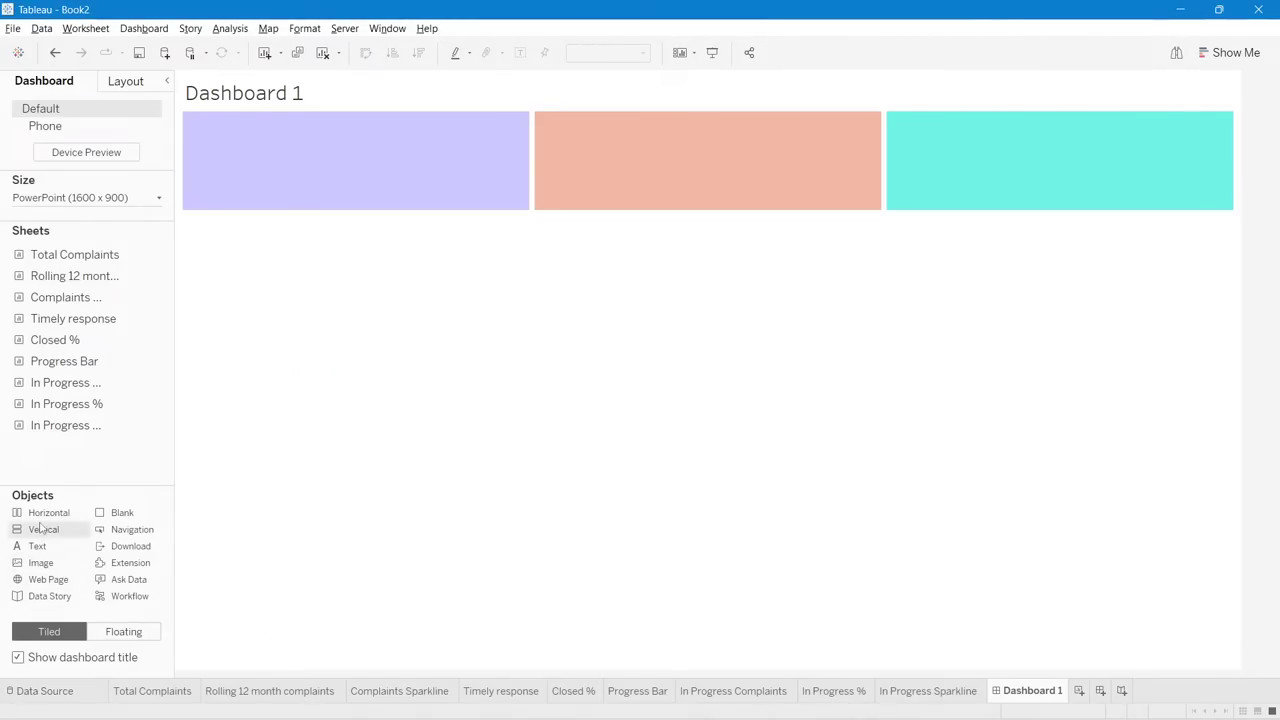
{"action": "mouse_move", "coordinate": [40, 527]}
{"action": "left_mouse_down"}
{"action": "mouse_move", "coordinate": [1060, 260]}
{"action": "mouse_move", "coordinate": [1240, 229]}
{"action": "mouse_move", "coordinate": [1234, 203]}
{"action": "mouse_move", "coordinate": [1229, 221]}
{"action": "mouse_move", "coordinate": [1229, 206]}
{"action": "mouse_move", "coordinate": [1216, 209]}
{"action": "mouse_move", "coordinate": [1240, 251]}
{"action": "left_mouse_up"}
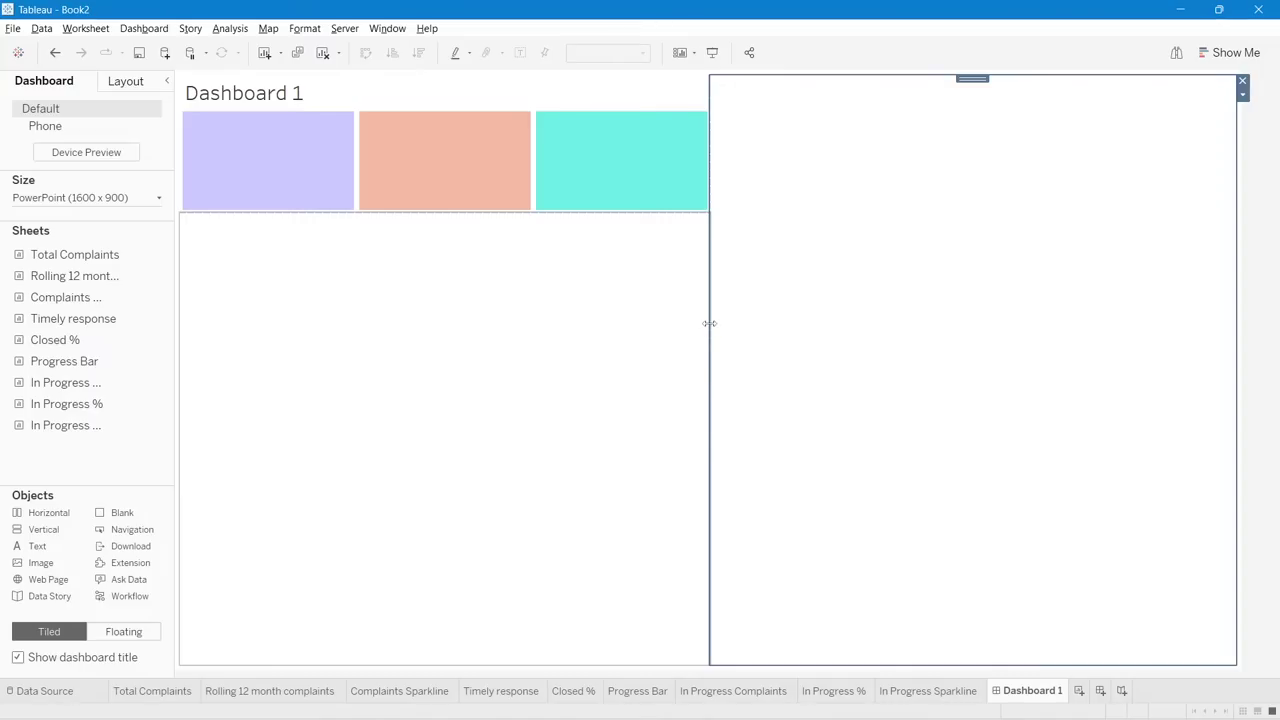
{"action": "left_click_drag", "start_coordinate": [709, 323], "coordinate": [1123, 277]}
{"action": "left_click", "coordinate": [1125, 278]}
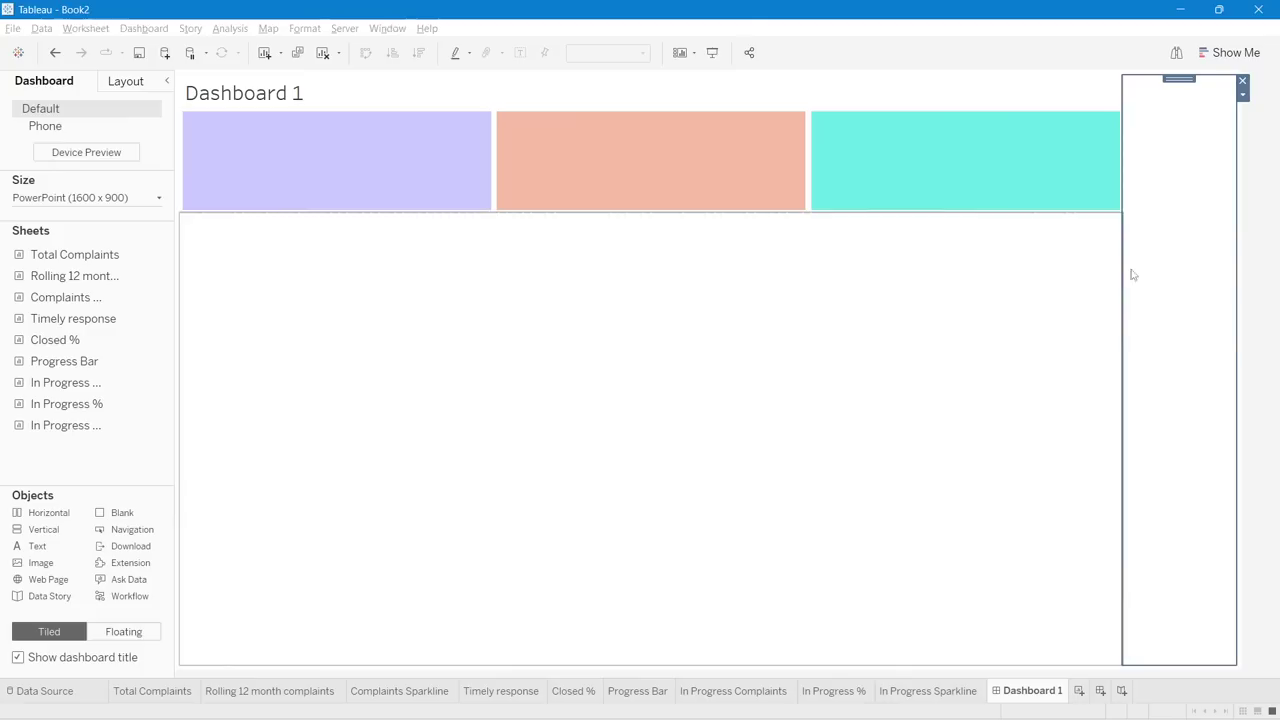
{"action": "left_click", "coordinate": [1276, 214]}
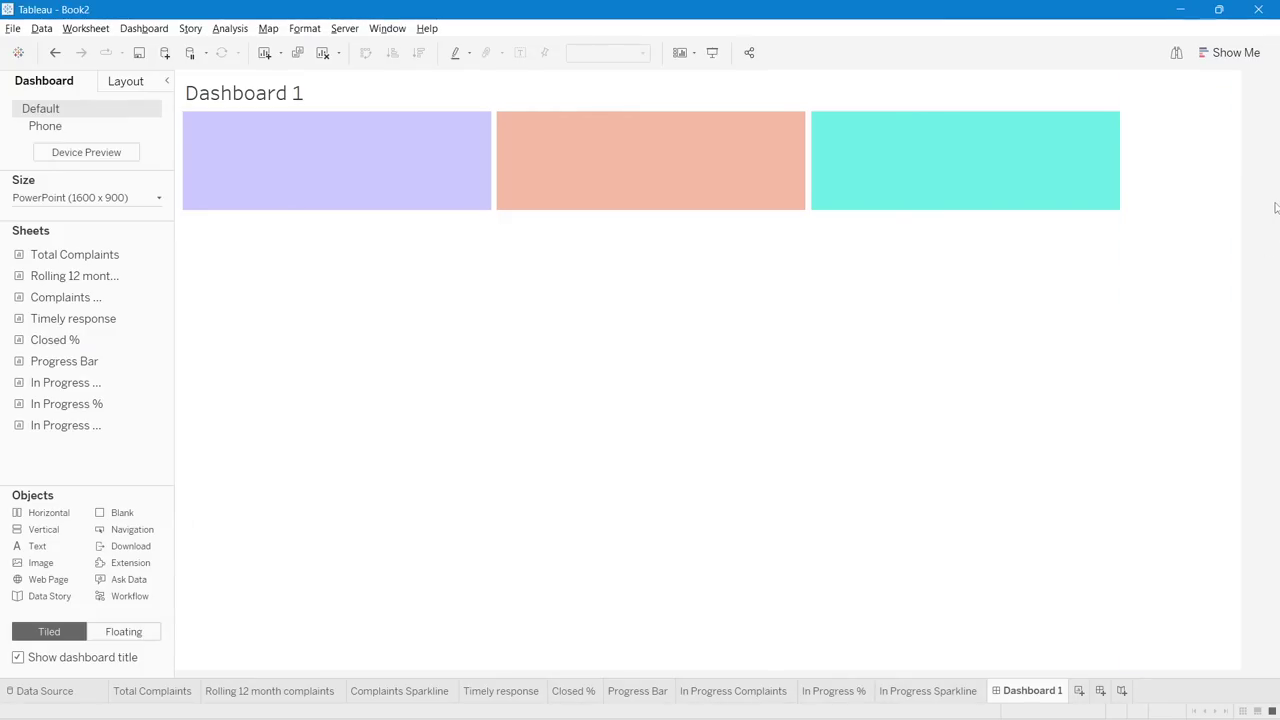
- Give the vertical container at the dashboard's right edge a pale teal background with no border
{"action": "left_click", "coordinate": [1225, 208]}
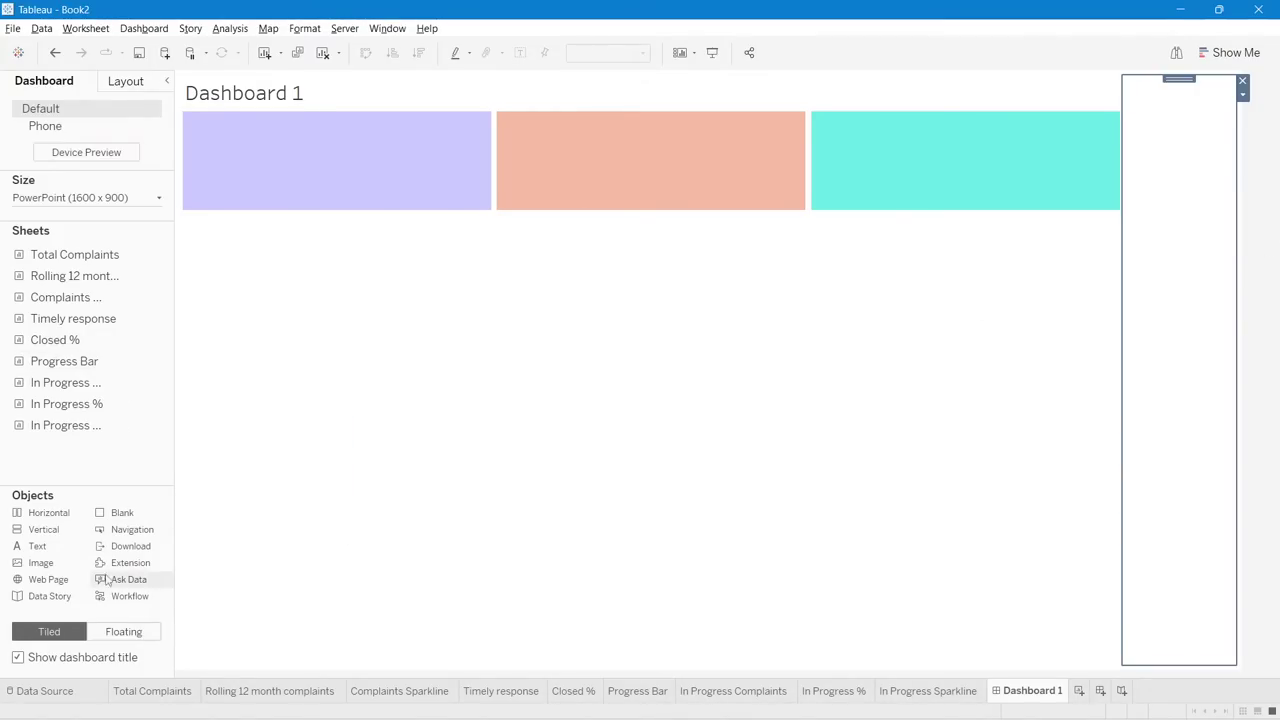
{"action": "left_click", "coordinate": [137, 91]}
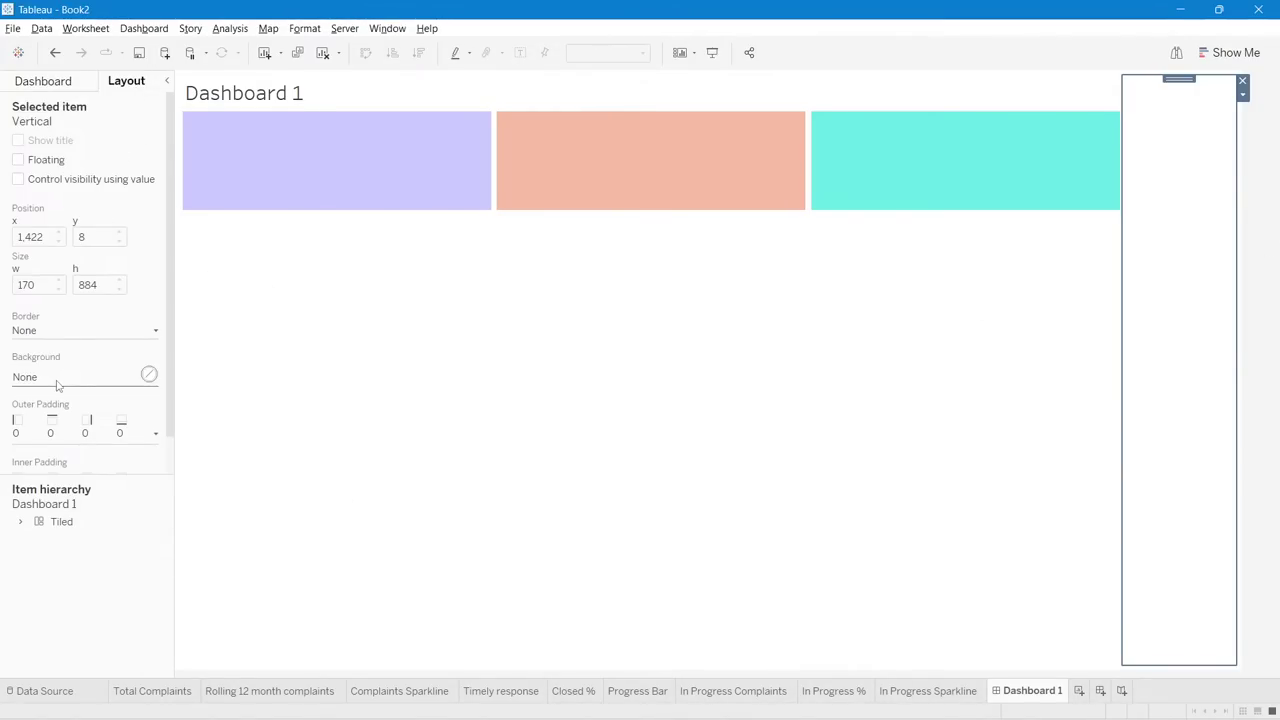
{"action": "left_click", "coordinate": [35, 340]}
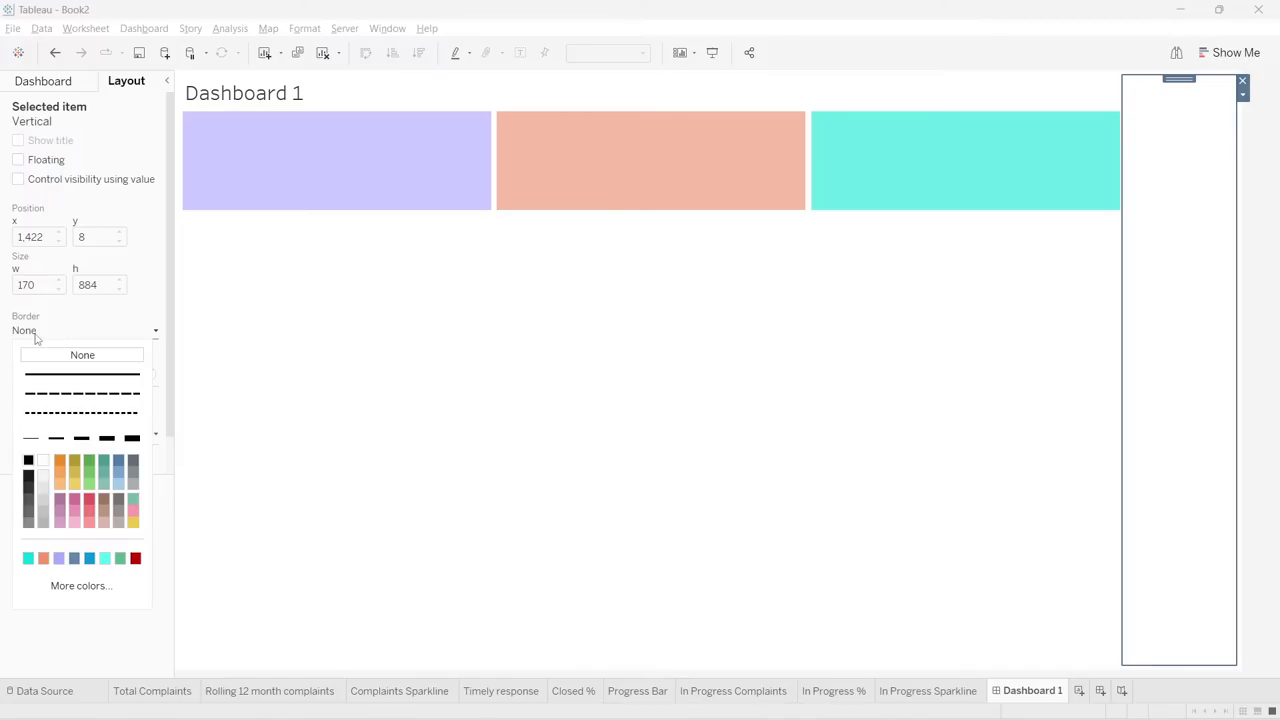
{"action": "left_click", "coordinate": [38, 352]}
{"action": "left_click", "coordinate": [40, 378]}
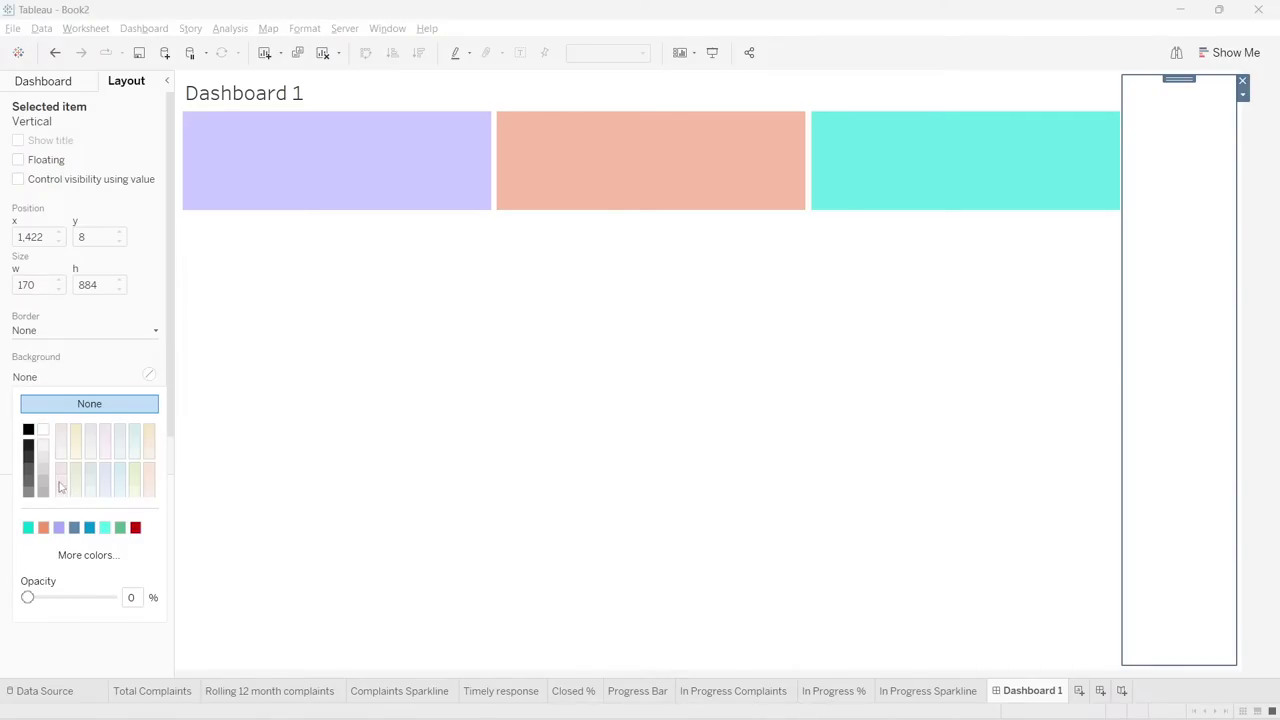
{"action": "left_click", "coordinate": [130, 436]}
{"action": "left_click", "coordinate": [1278, 183]}
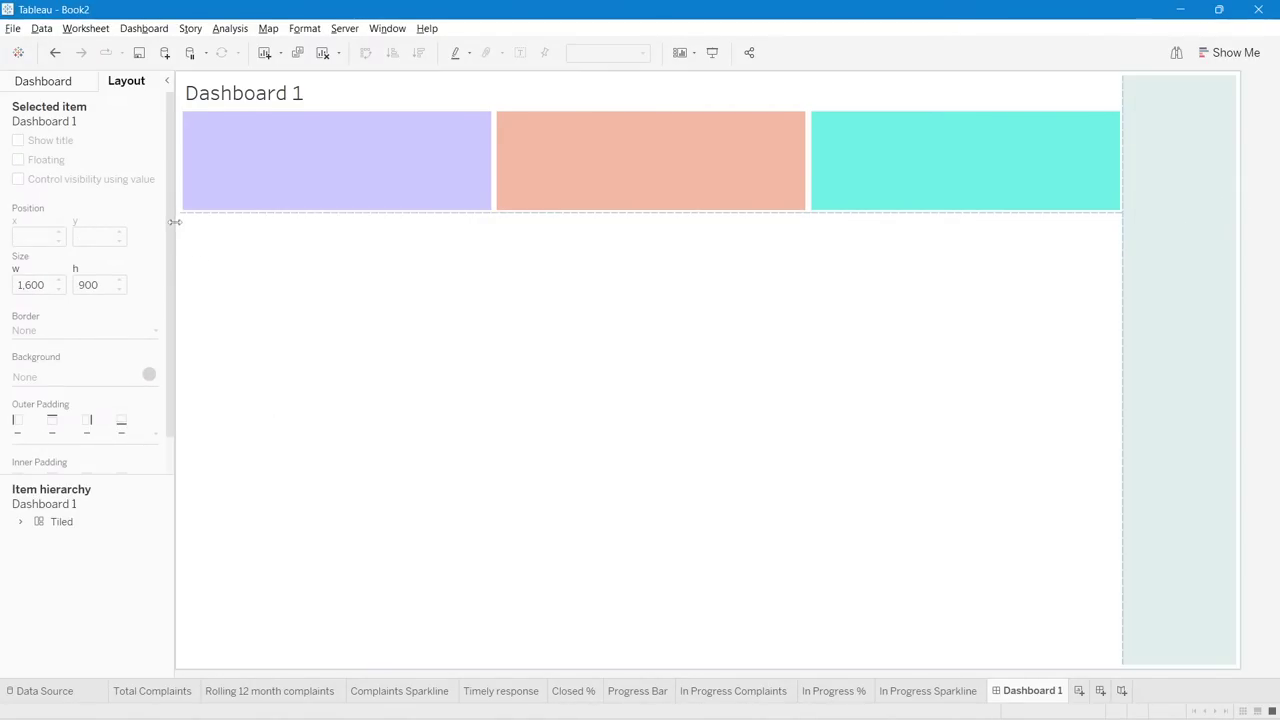
- Select the horizontal container holding the three KPI blanks and give it a light grey background
{"action": "left_click", "coordinate": [1100, 153]}
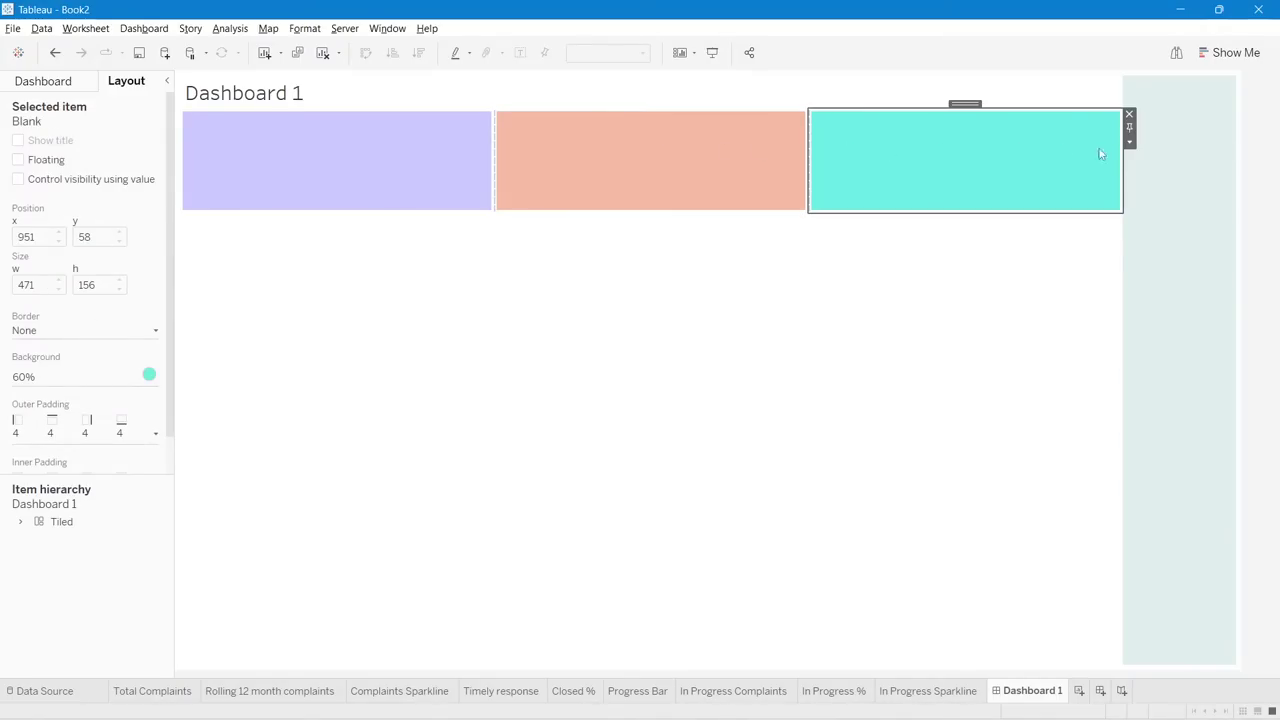
{"action": "left_click", "coordinate": [1131, 143]}
{"action": "left_click", "coordinate": [1190, 235]}
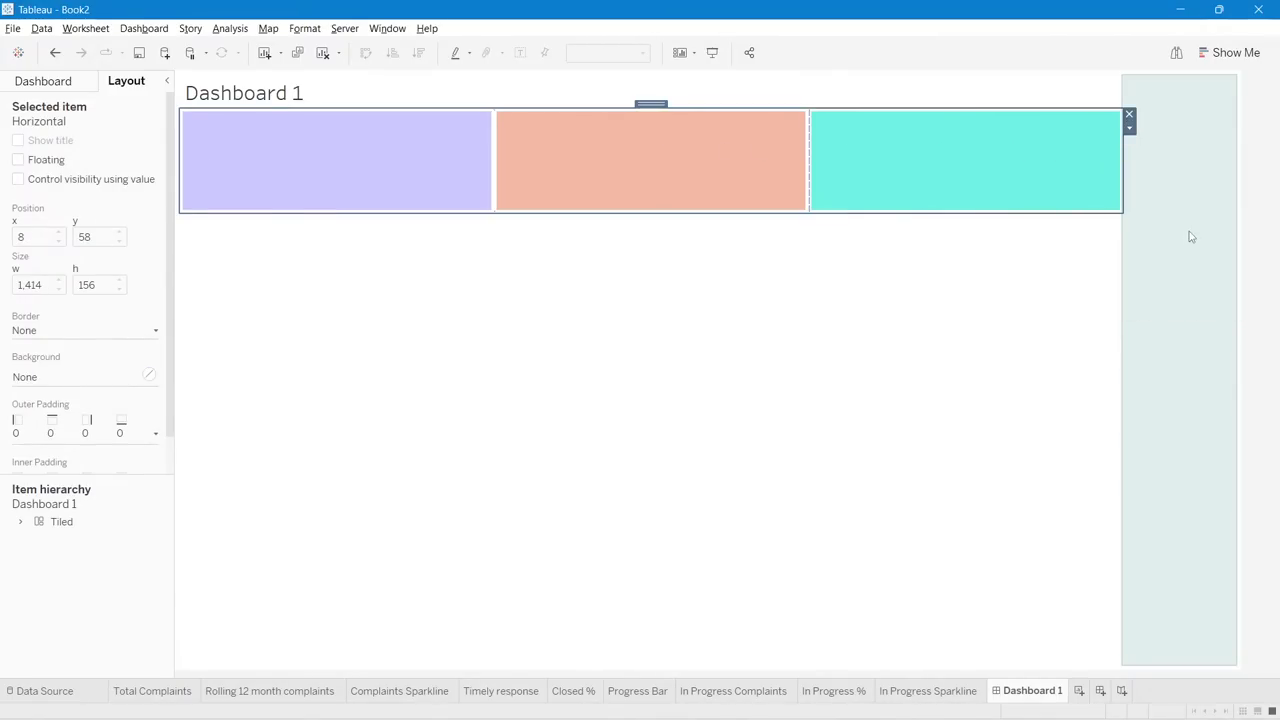
{"action": "left_click", "coordinate": [36, 377]}
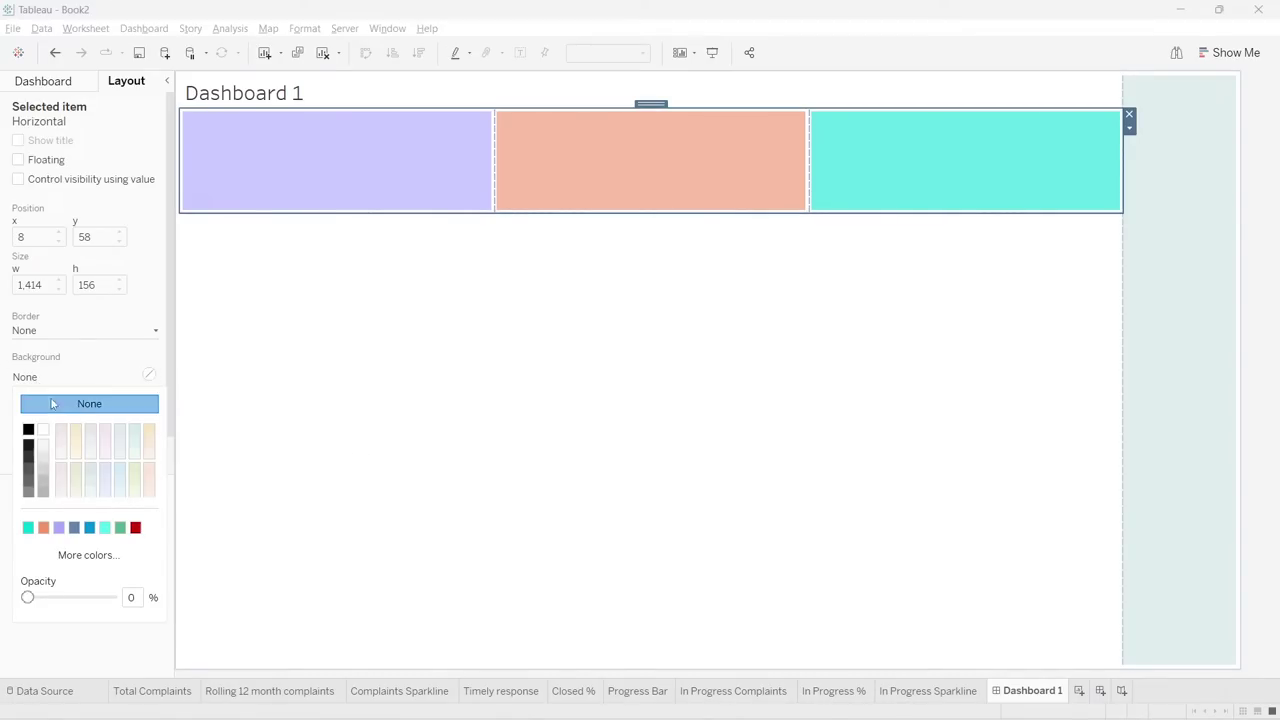
{"action": "left_click", "coordinate": [43, 455]}
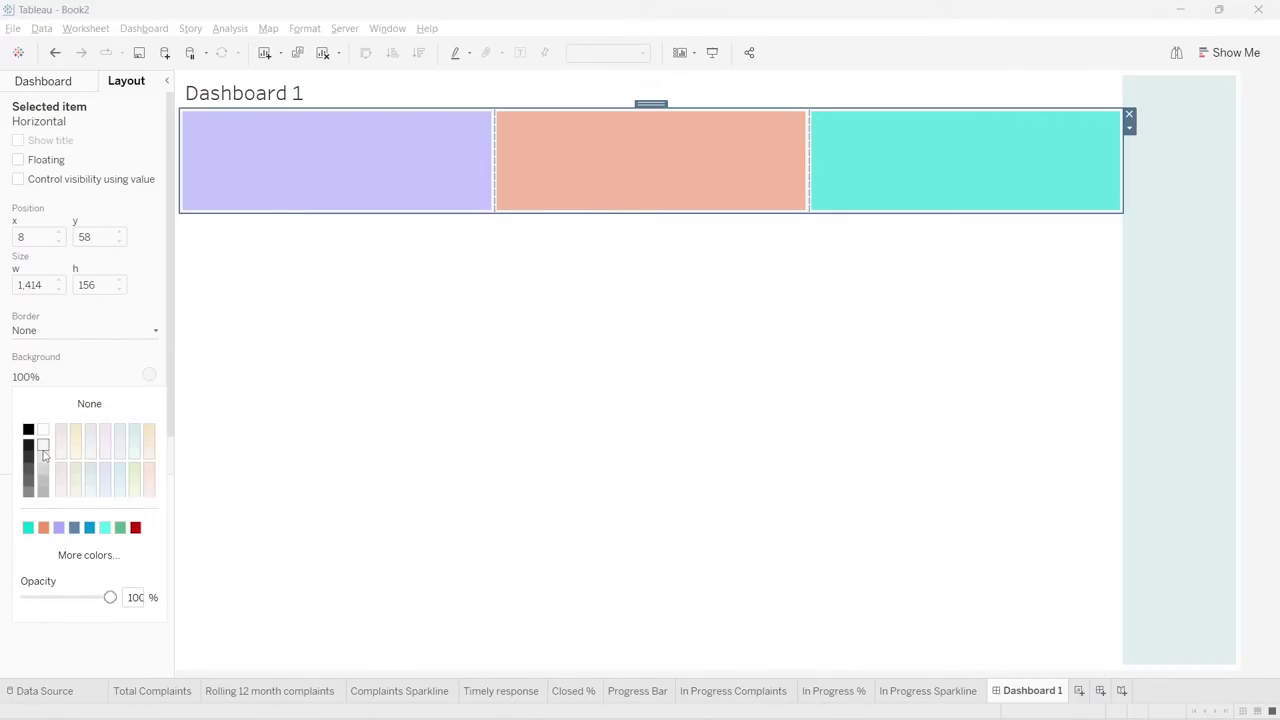
{"action": "left_click", "coordinate": [43, 462]}
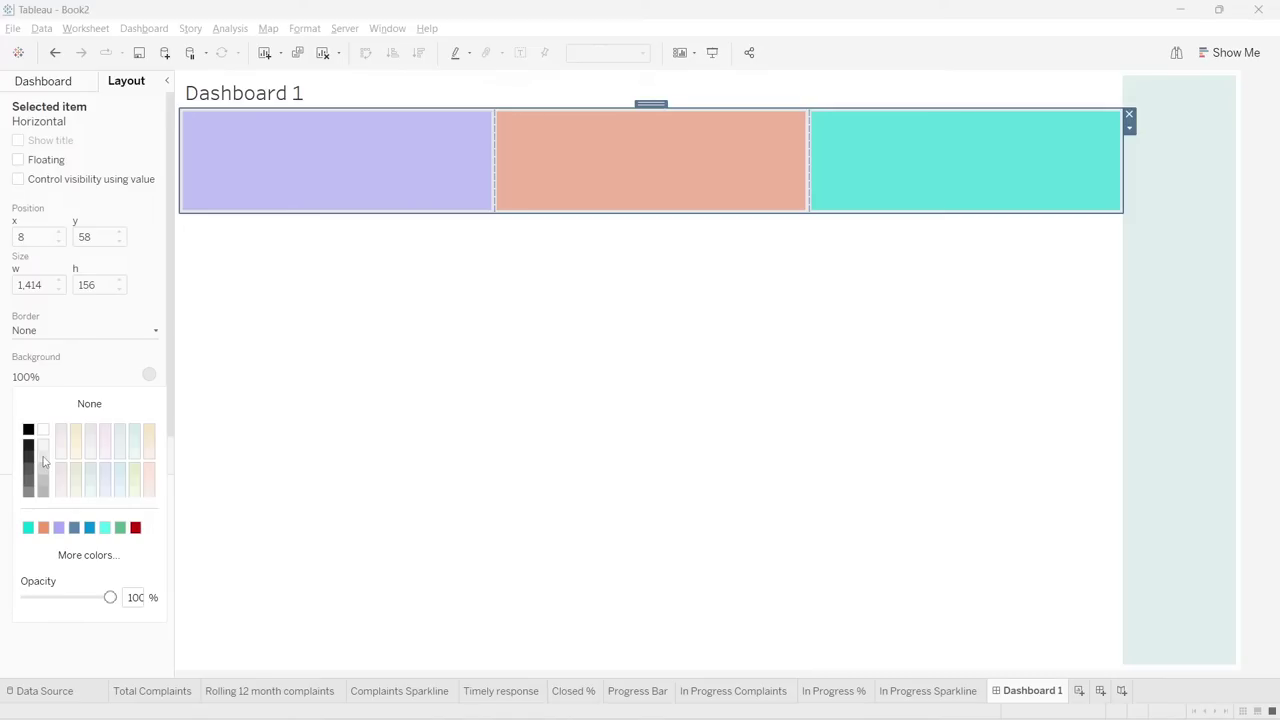
{"action": "left_click", "coordinate": [1276, 182]}
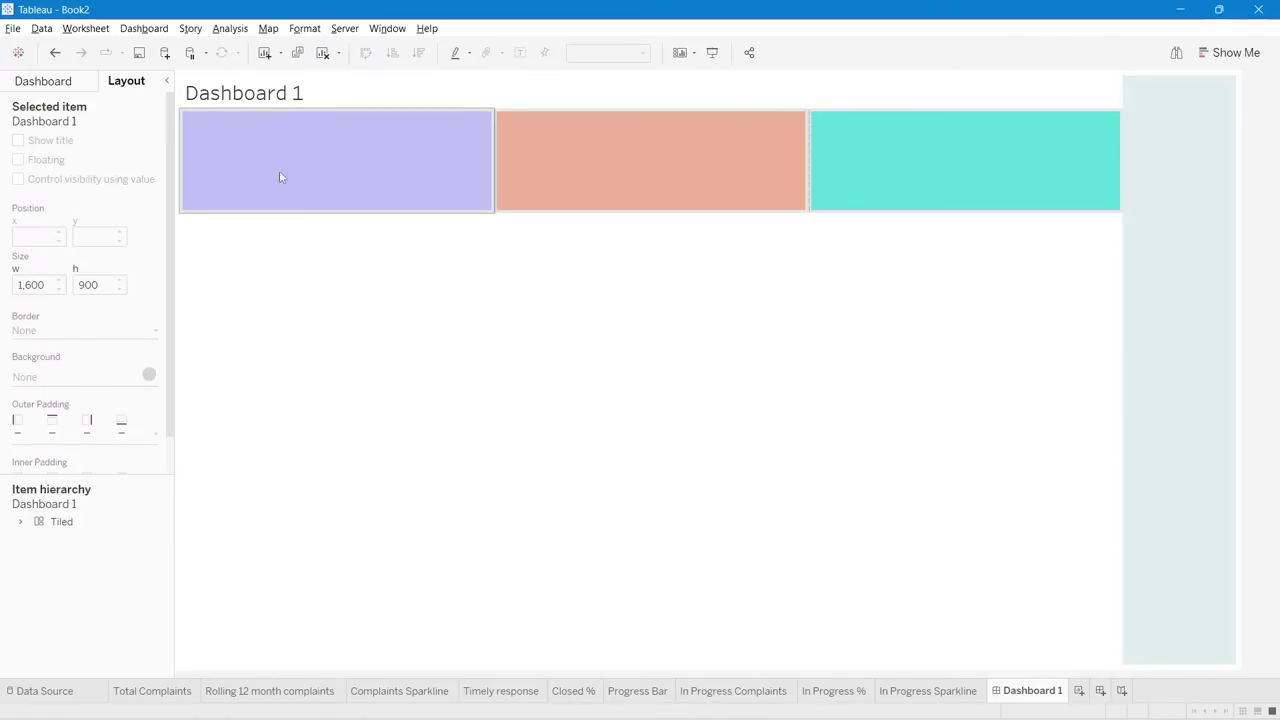
- Replace the dashboard title's text with CREDIT CARD COMPLAINTS DASHBOARD
{"action": "double_click", "coordinate": [300, 92]}
{"action": "key", "text": "ctrl+a"}
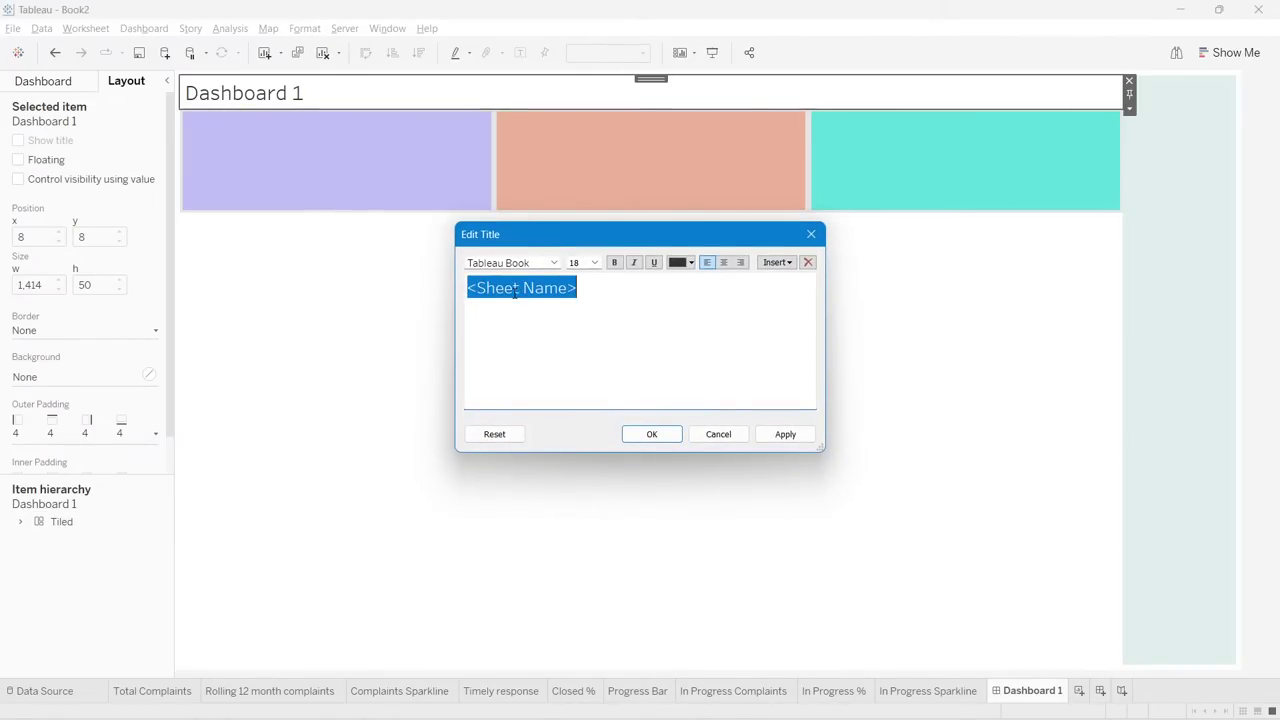
{"action": "type", "text": "CRED"}
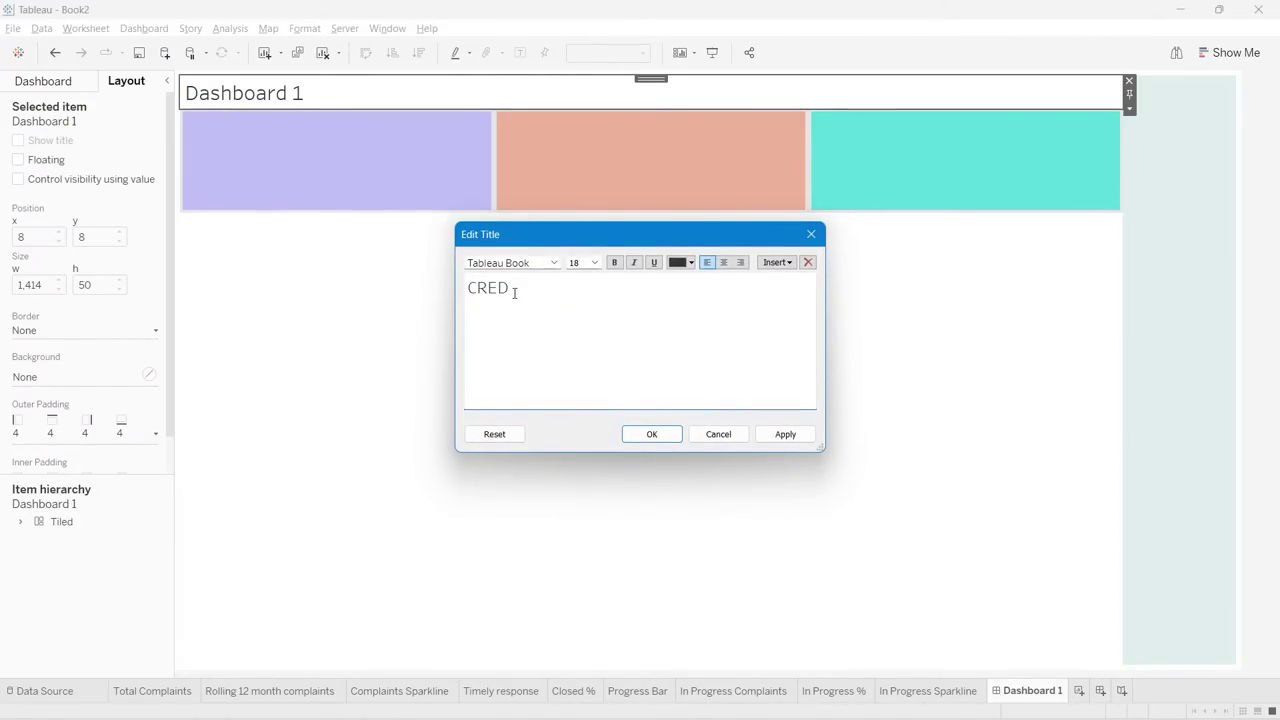
{"action": "type", "text": "IT CARD COMPLAINTS"}
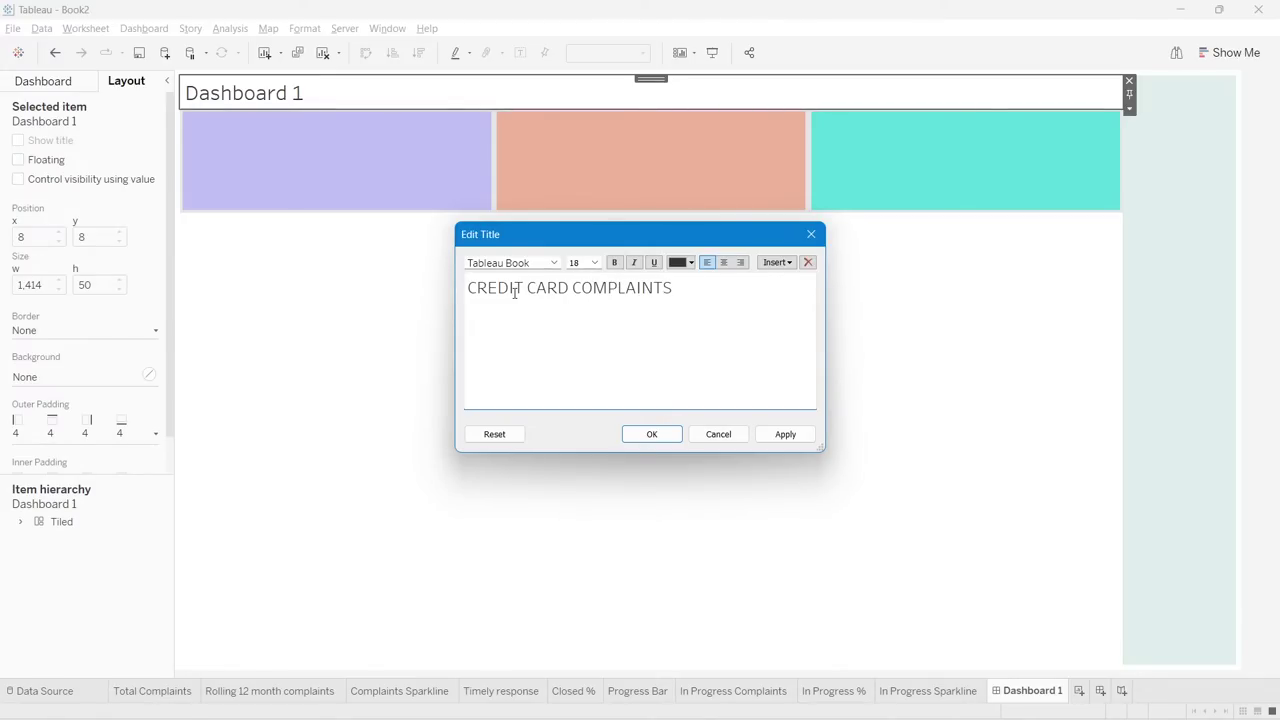
{"action": "type", "text": " DASHBOARD"}
- Format the dashboard title's text in Tableau Bold at size 20 and apply it
{"action": "triple_click", "coordinate": [540, 288]}
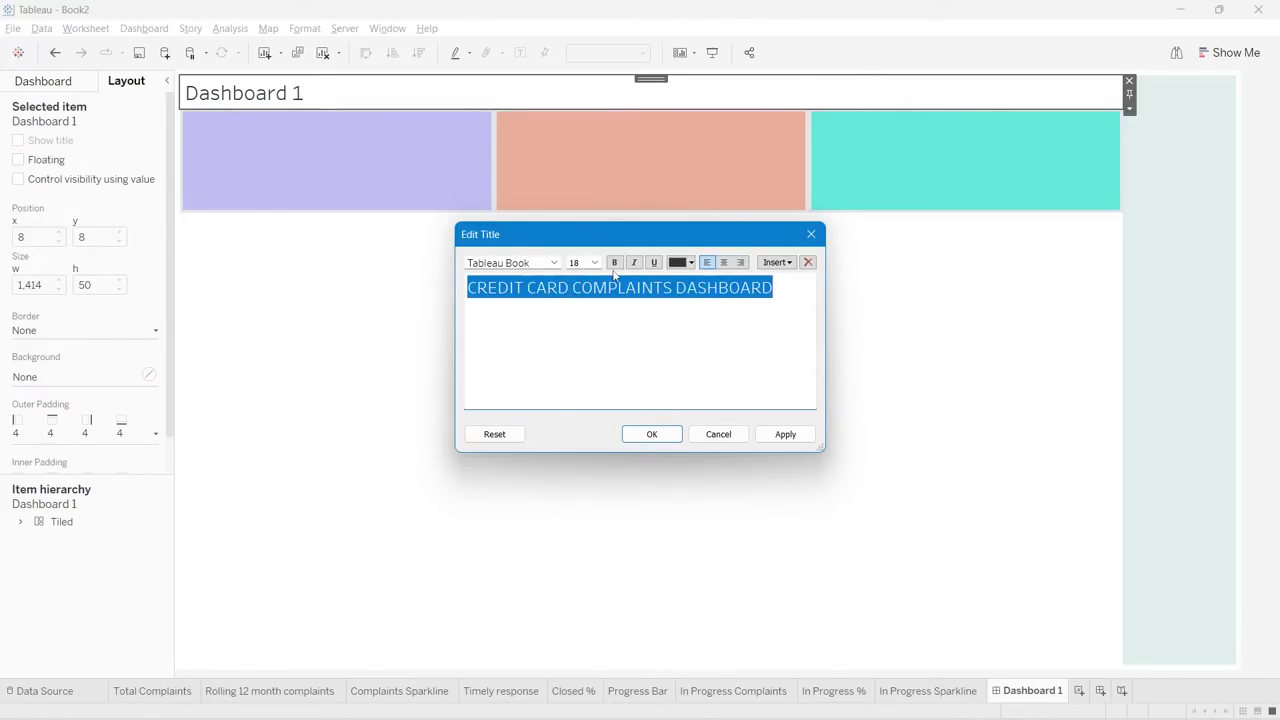
{"action": "left_click", "coordinate": [553, 262]}
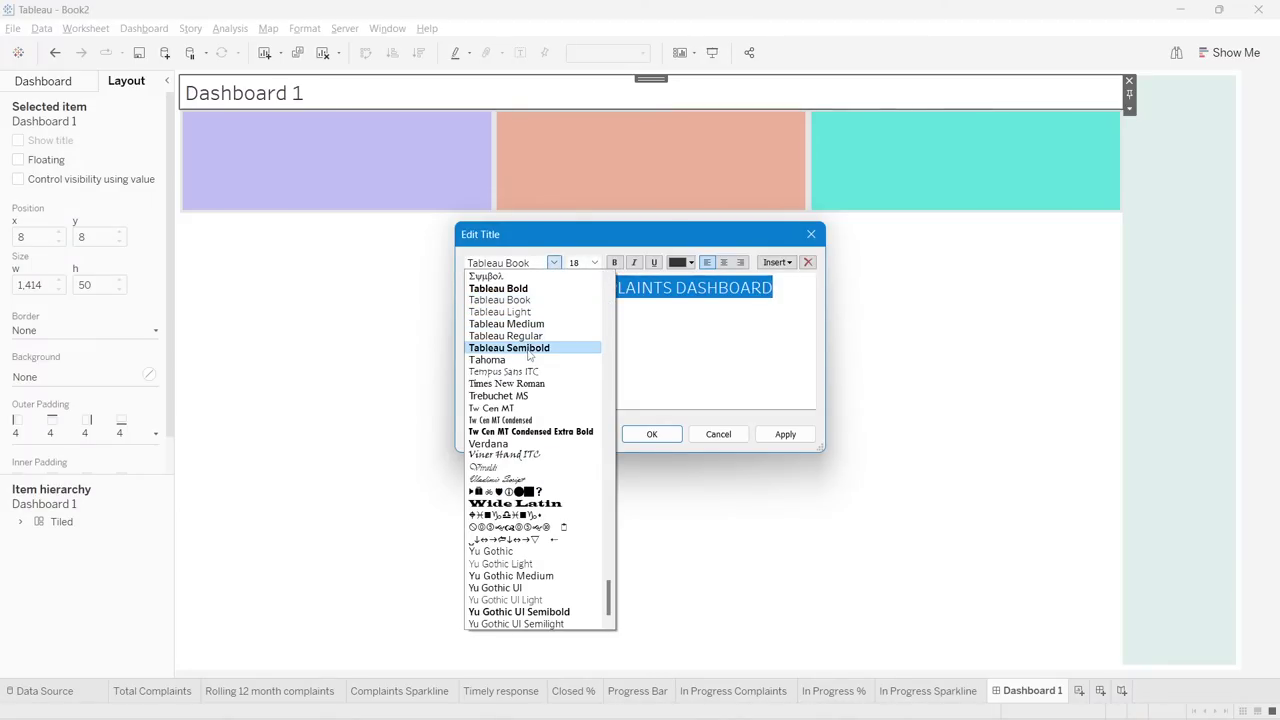
{"action": "left_click", "coordinate": [505, 288]}
{"action": "left_click", "coordinate": [594, 262]}
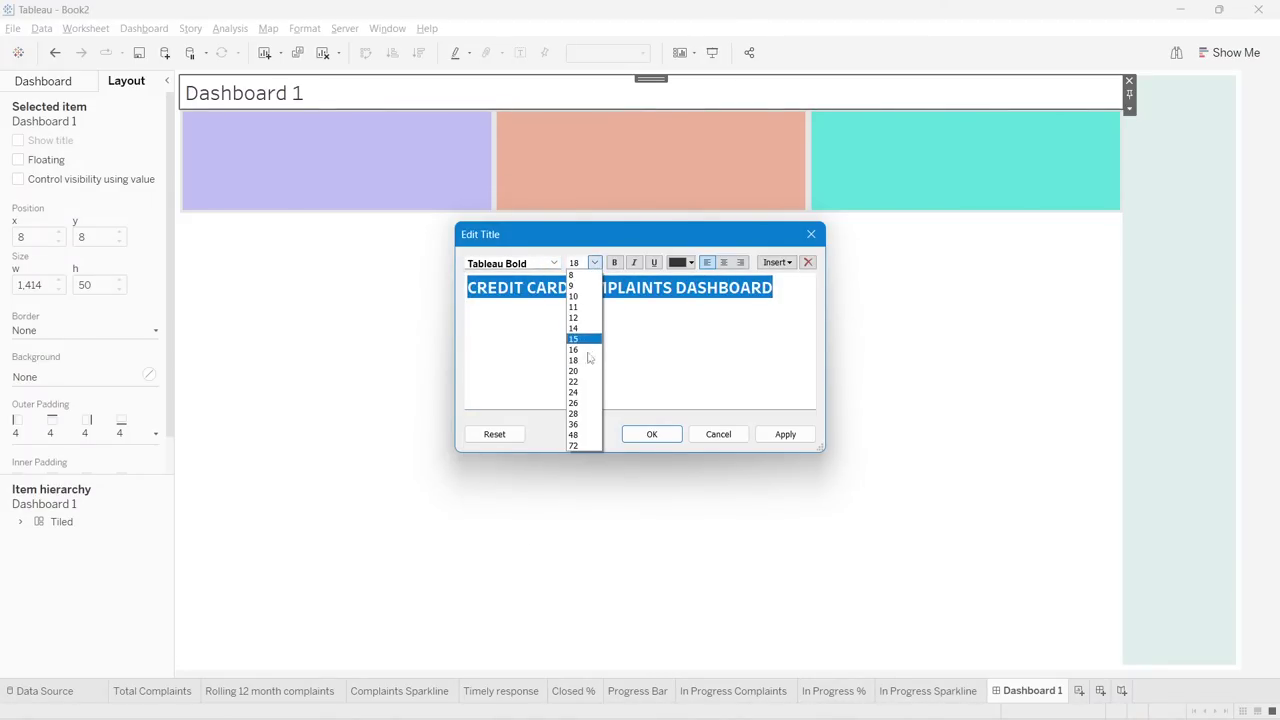
{"action": "left_click", "coordinate": [580, 382]}
{"action": "left_click", "coordinate": [788, 435]}
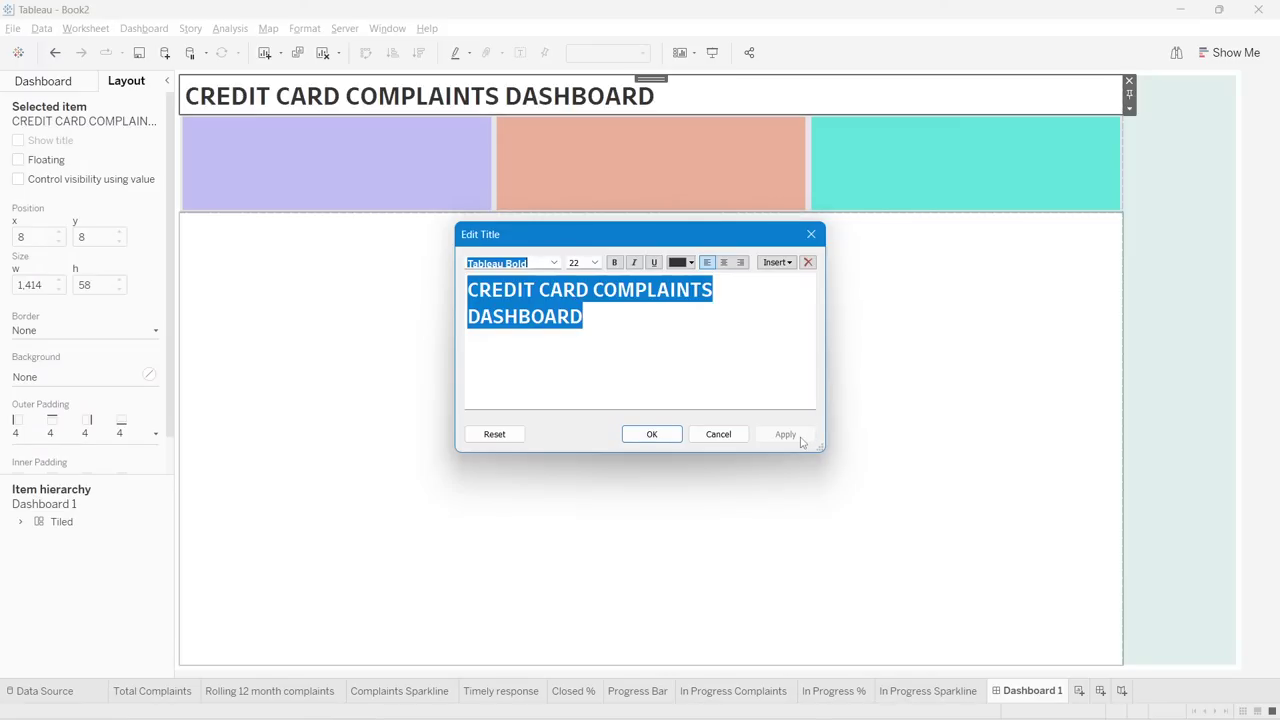
{"action": "left_click", "coordinate": [594, 262]}
{"action": "left_click", "coordinate": [599, 374]}
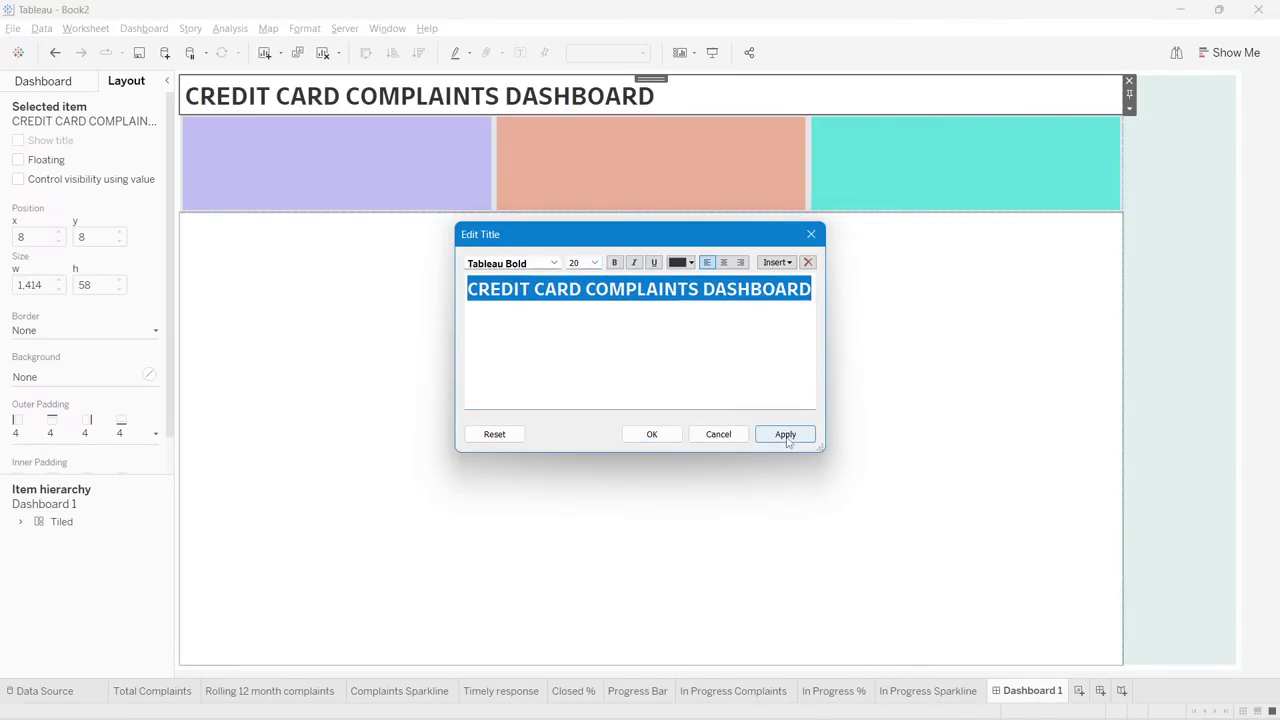
{"action": "left_click", "coordinate": [786, 434]}
{"action": "left_click", "coordinate": [651, 434]}
{"action": "left_click", "coordinate": [1278, 232]}
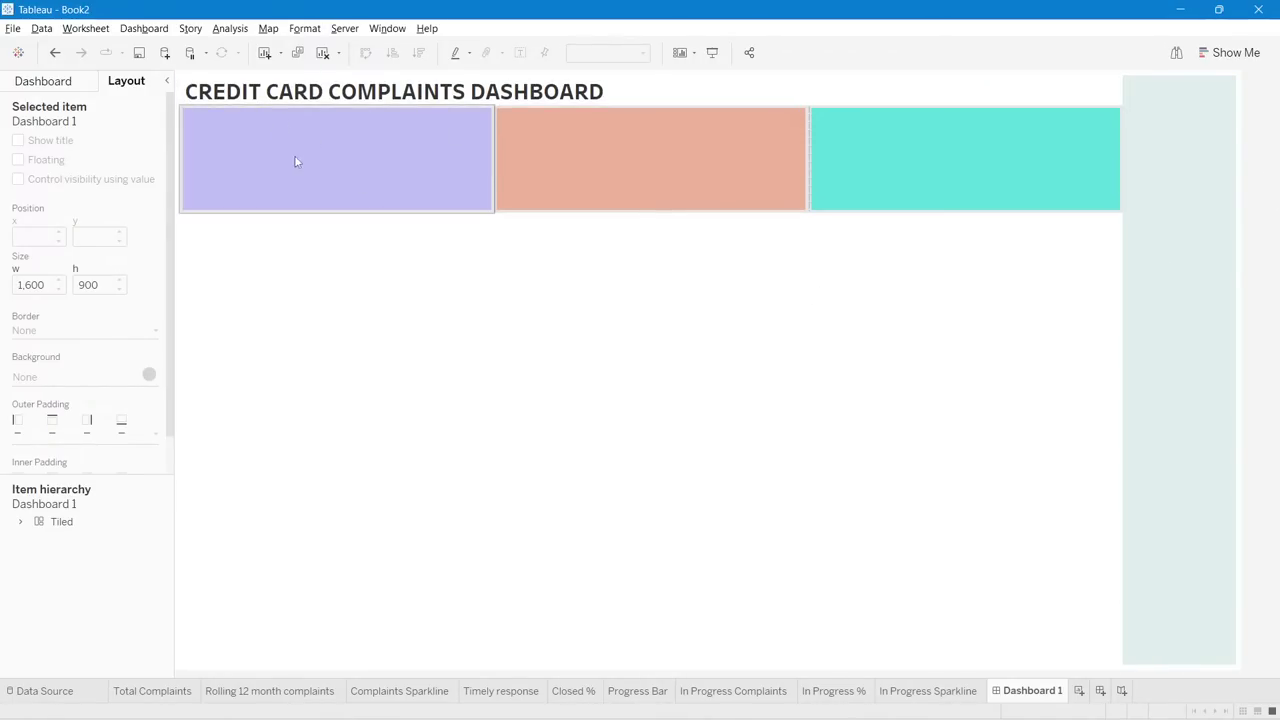
- Add a floating text object reading Total Complaints on the purple KPI card, as in the finished dashboard
{"action": "left_click", "coordinate": [26, 82]}
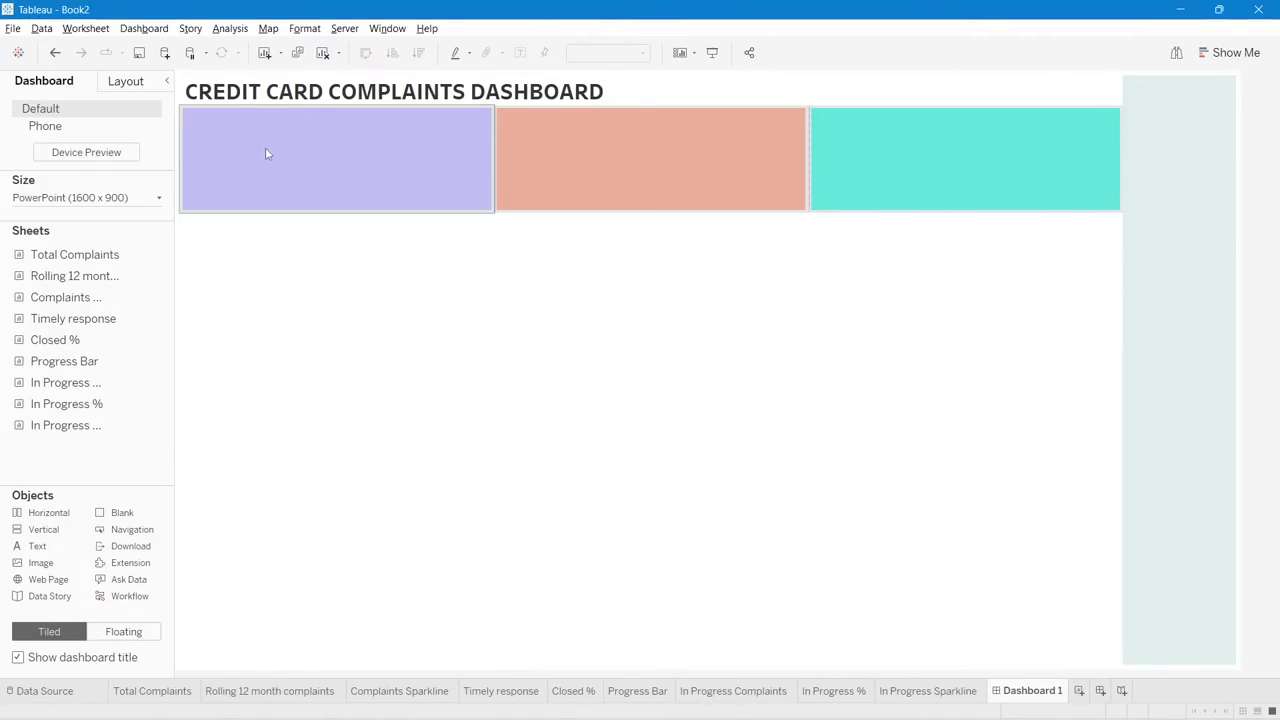
{"action": "left_click", "coordinate": [127, 632]}
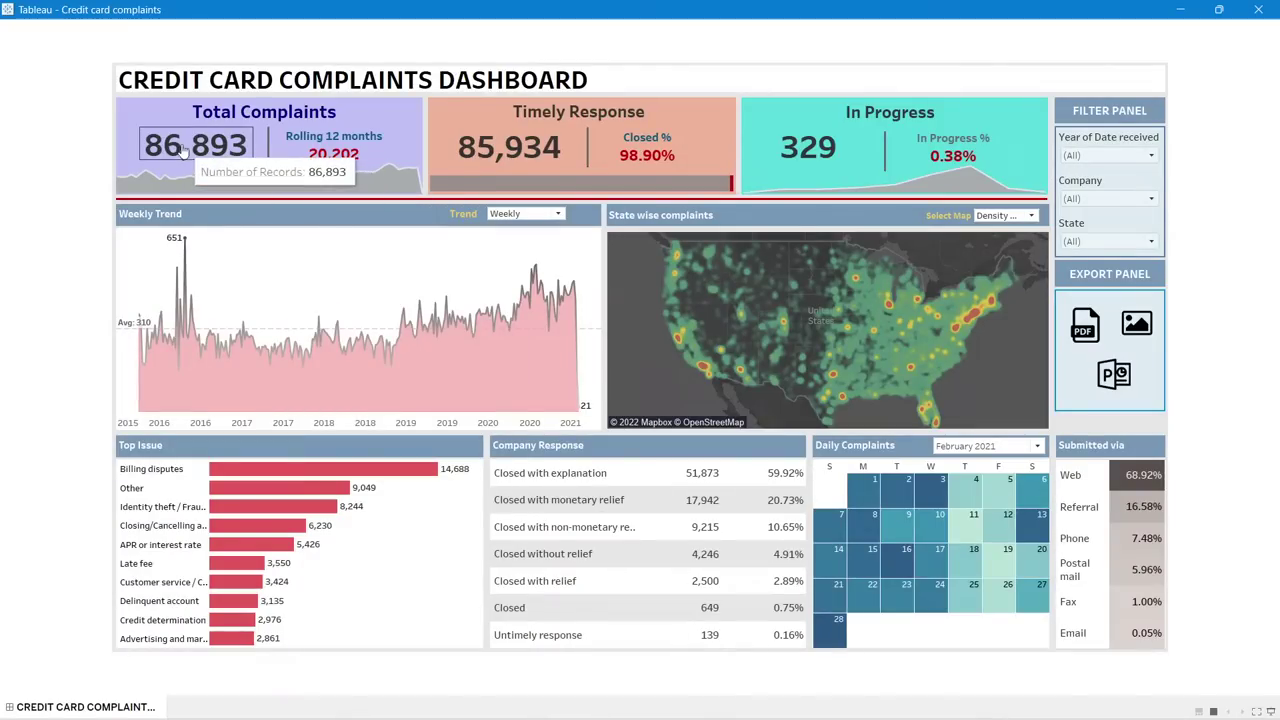
{"action": "mouse_move", "coordinate": [275, 168]}
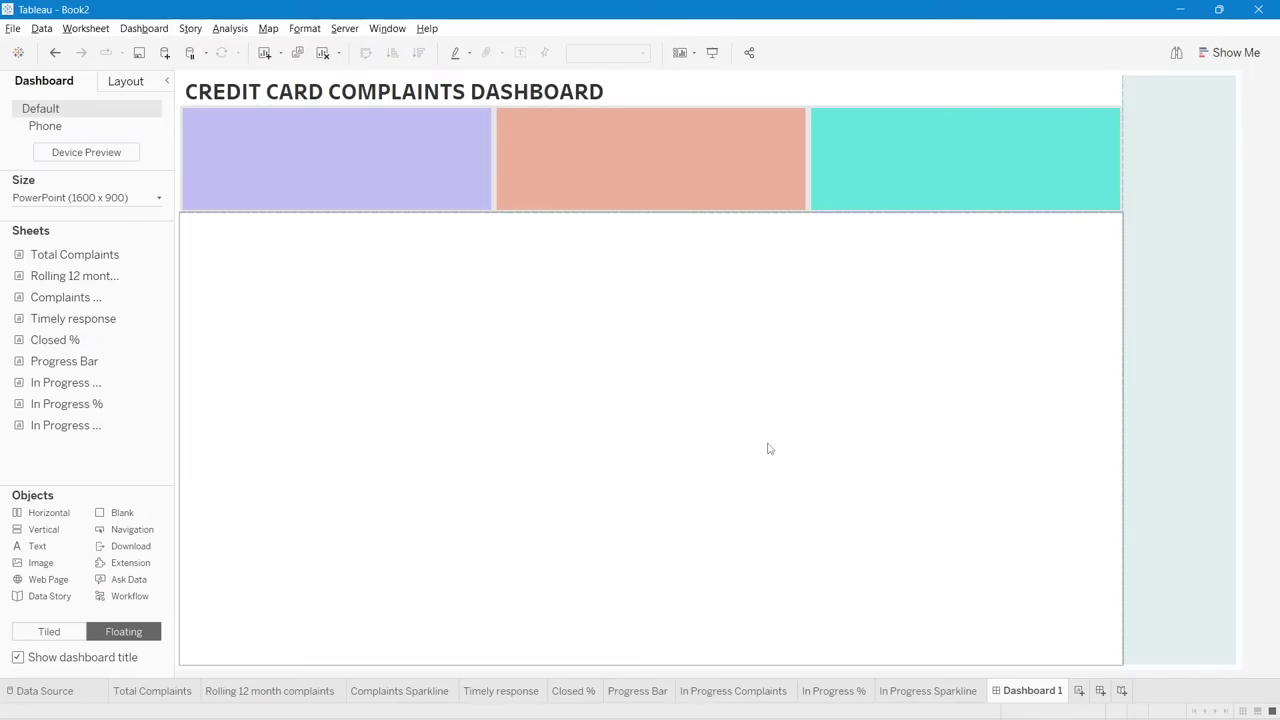
{"action": "left_click_drag", "start_coordinate": [43, 529], "coordinate": [258, 188]}
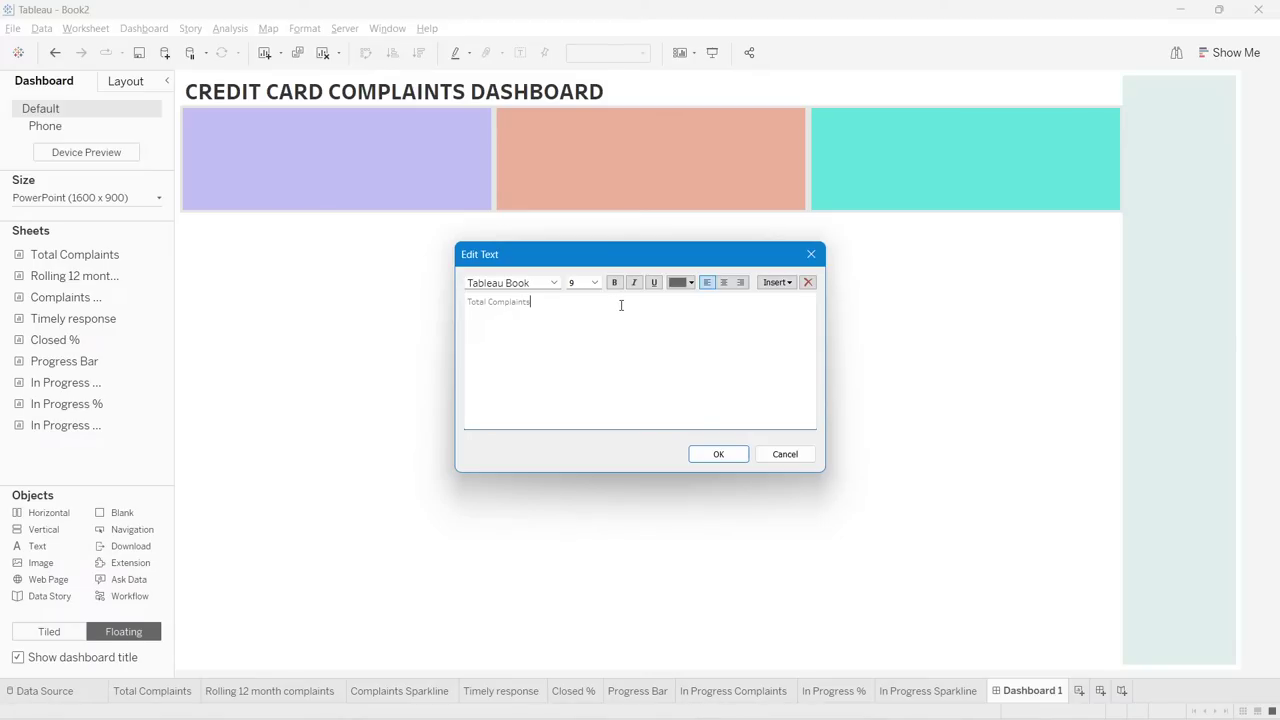
- Centre the Total Complaints text in Tableau Bold size 20 and move the label to the top of the purple card
{"action": "key", "text": "ctrl+shift+Left"}
{"action": "key", "text": "ctrl+shift+Left"}
{"action": "left_click", "coordinate": [724, 282]}
{"action": "left_click", "coordinate": [554, 283]}
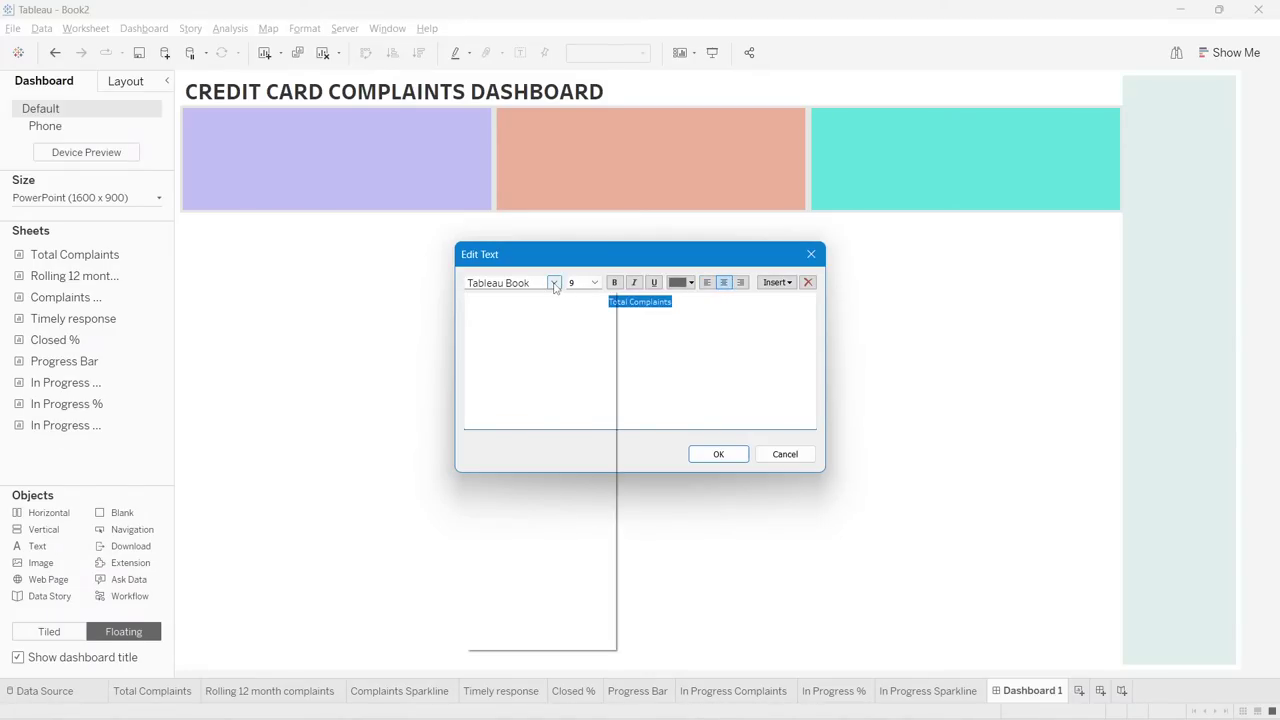
{"action": "left_click", "coordinate": [531, 309]}
{"action": "left_click", "coordinate": [594, 283]}
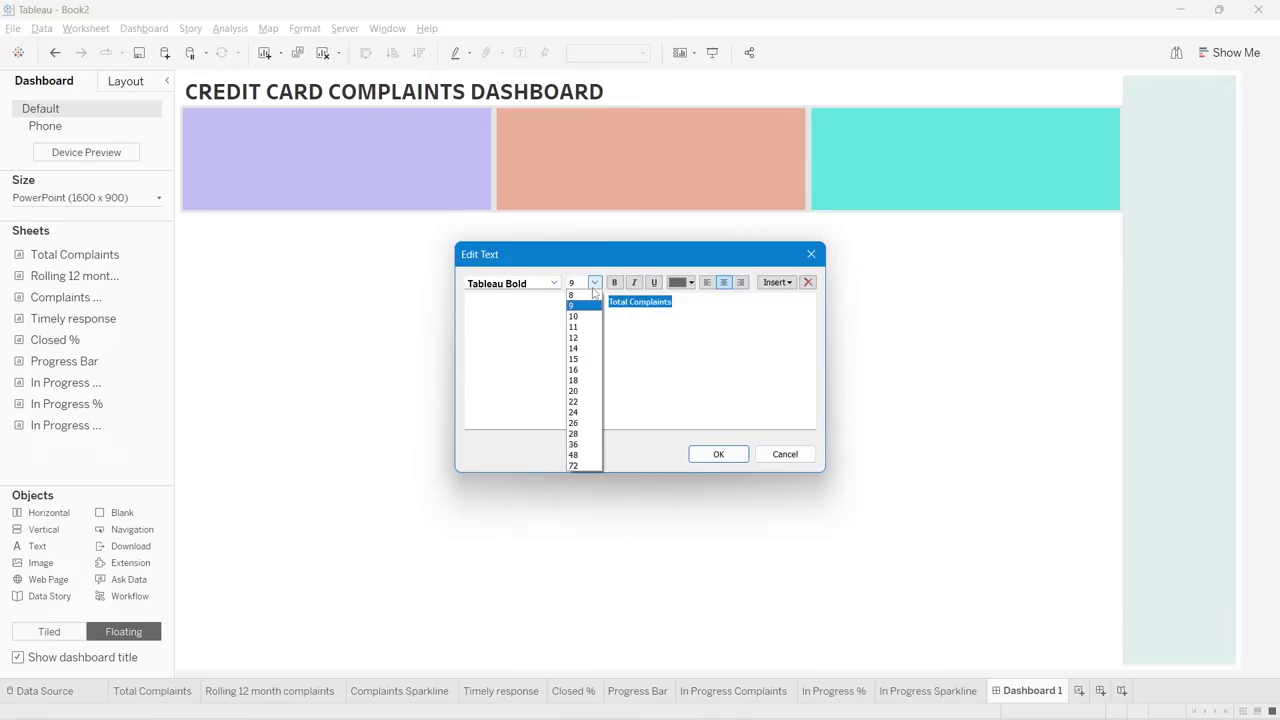
{"action": "left_click", "coordinate": [590, 390]}
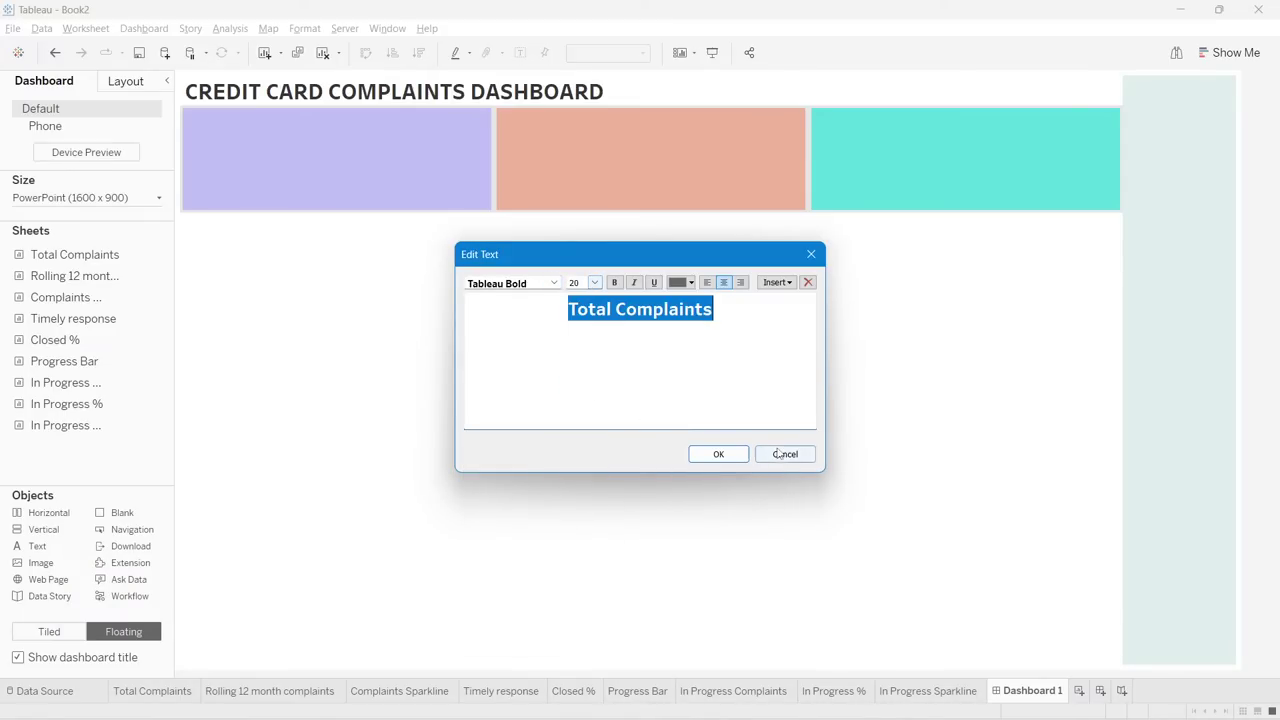
{"action": "left_click", "coordinate": [716, 455]}
{"action": "left_click_drag", "start_coordinate": [349, 183], "coordinate": [335, 110]}
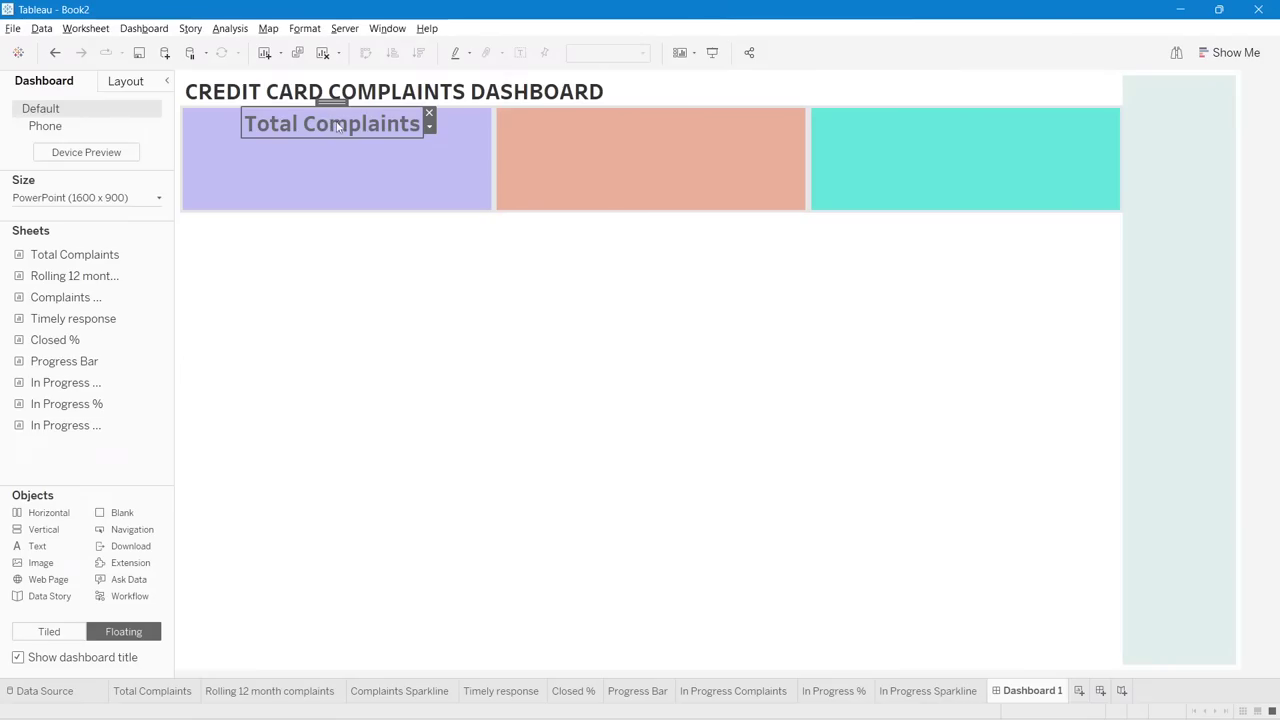
- Make the Total Complaints label's text black and set its font size to 16
{"action": "double_click", "coordinate": [340, 127]}
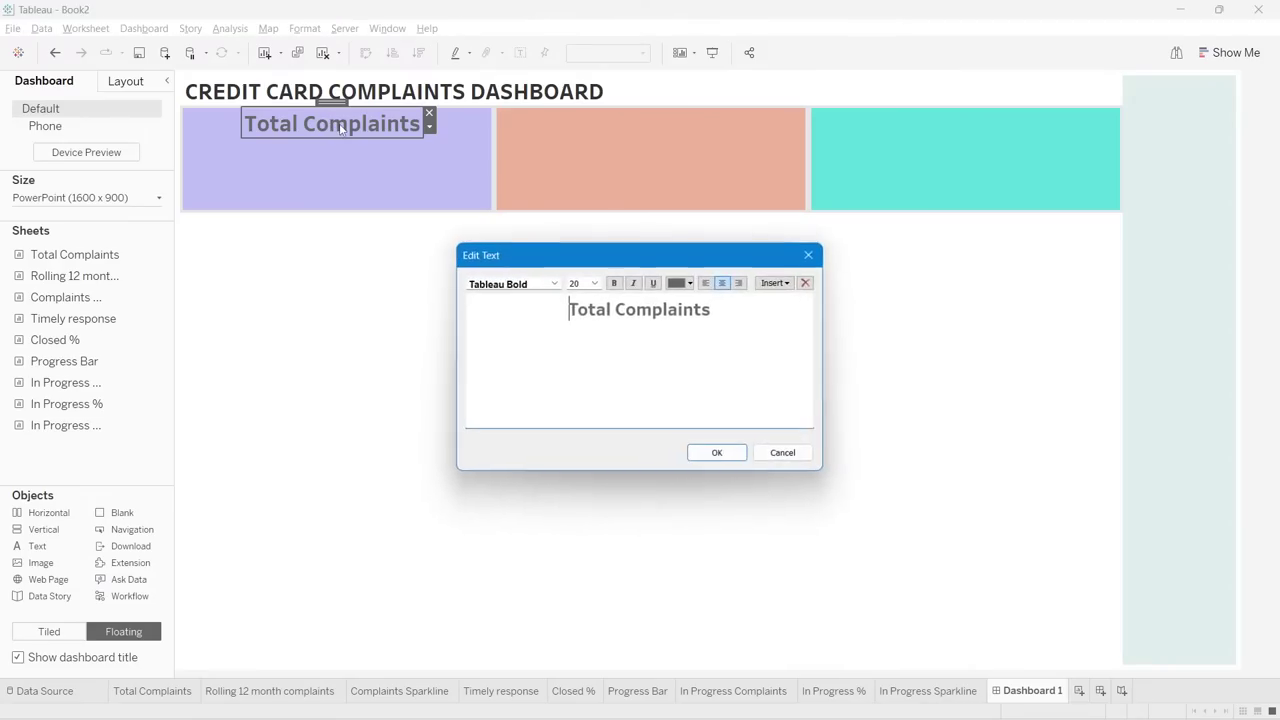
{"action": "triple_click", "coordinate": [611, 309]}
{"action": "left_click", "coordinate": [680, 282]}
{"action": "left_click", "coordinate": [682, 299]}
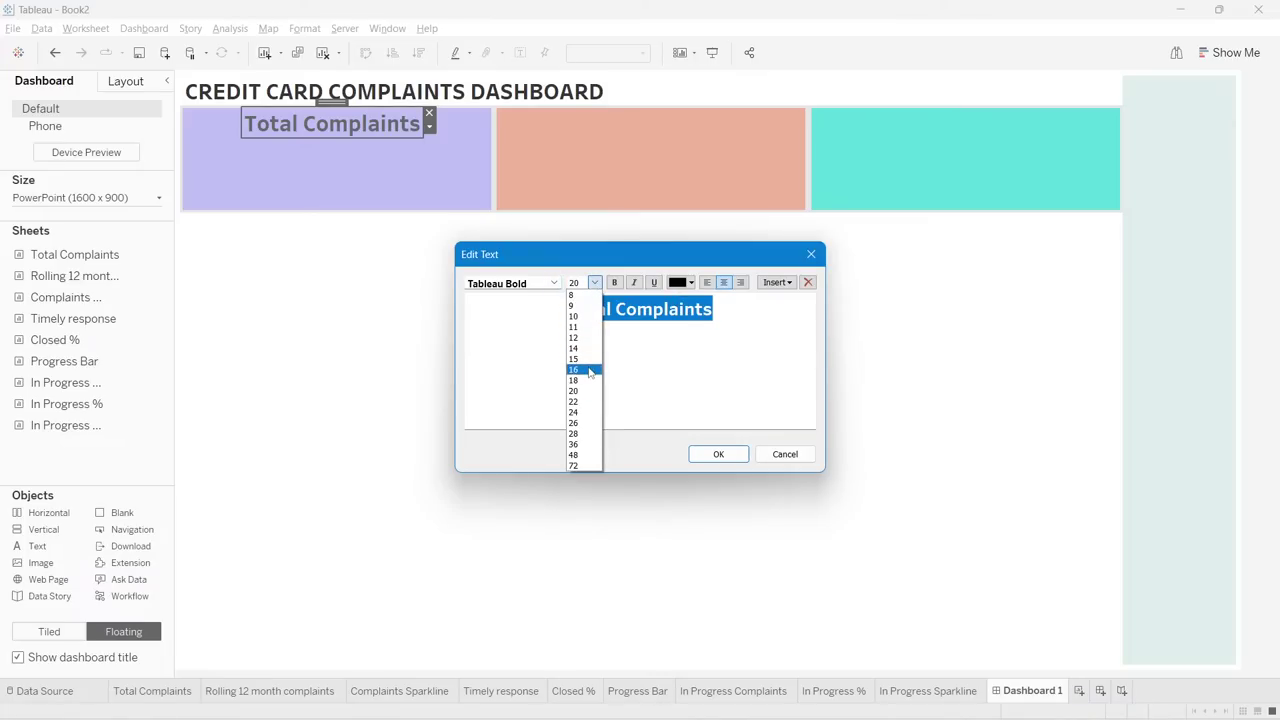
{"action": "left_click", "coordinate": [590, 372]}
{"action": "left_click", "coordinate": [718, 454]}
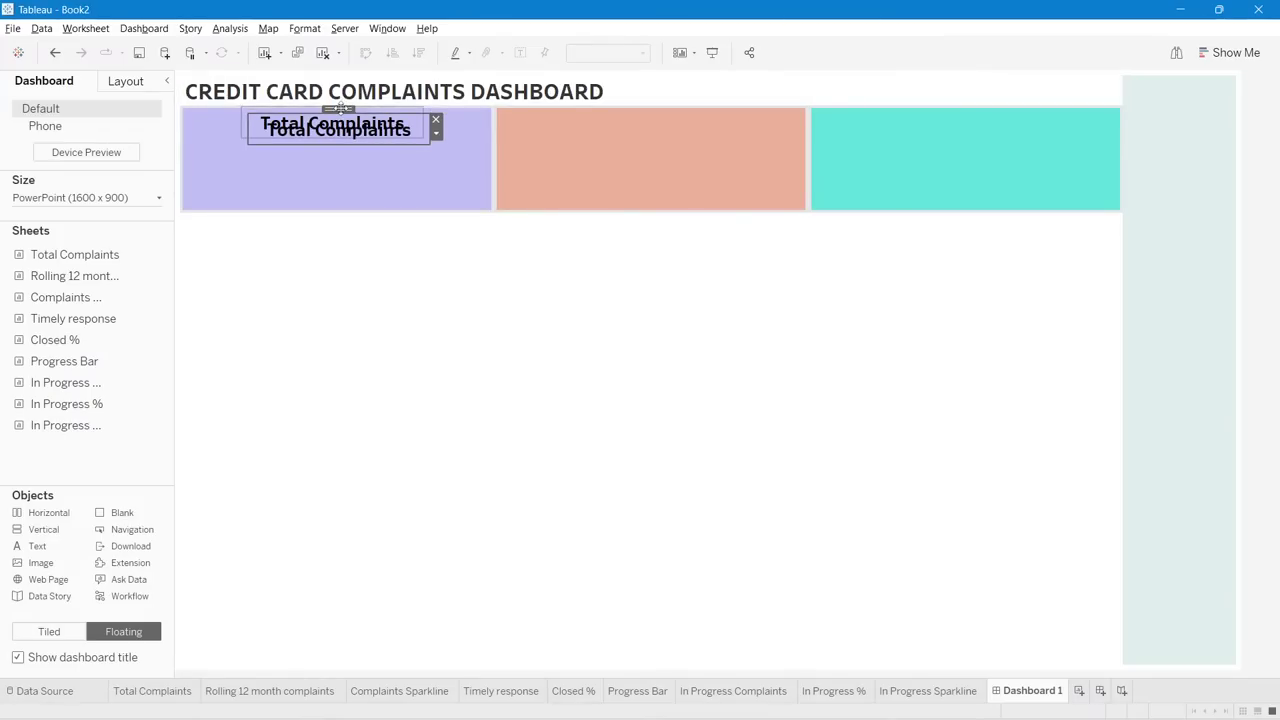
- Copy the Total Complaints label to the top of the orange and teal cards, and change the orange card's label to Timely Response
{"action": "left_click_drag", "start_coordinate": [334, 102], "coordinate": [970, 107]}
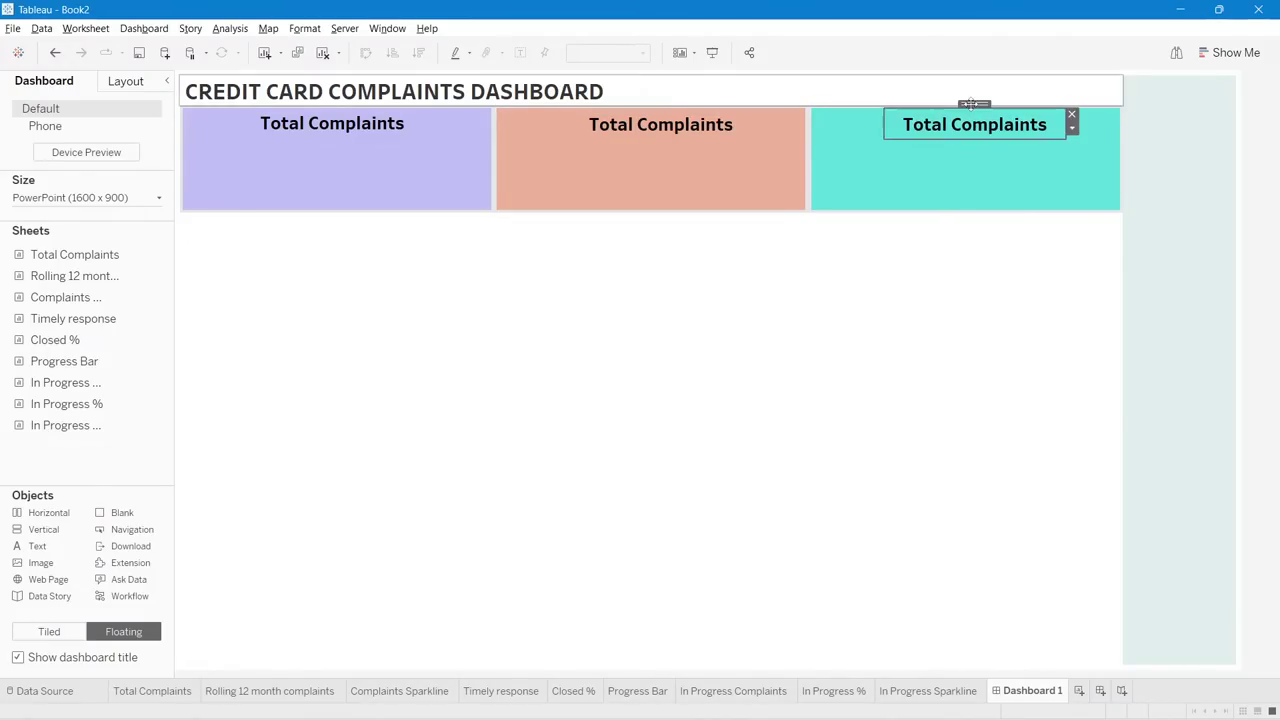
{"action": "double_click", "coordinate": [636, 128]}
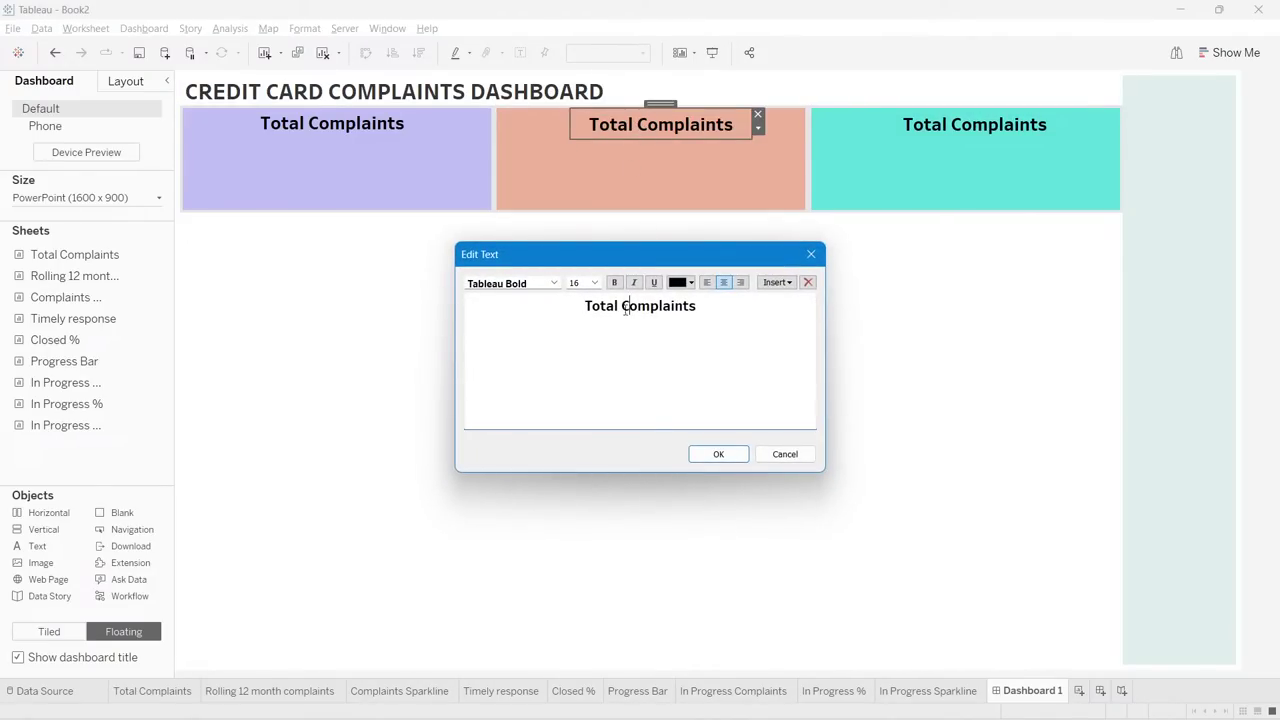
{"action": "key", "text": "ctrl+a"}
{"action": "type", "text": "T"}
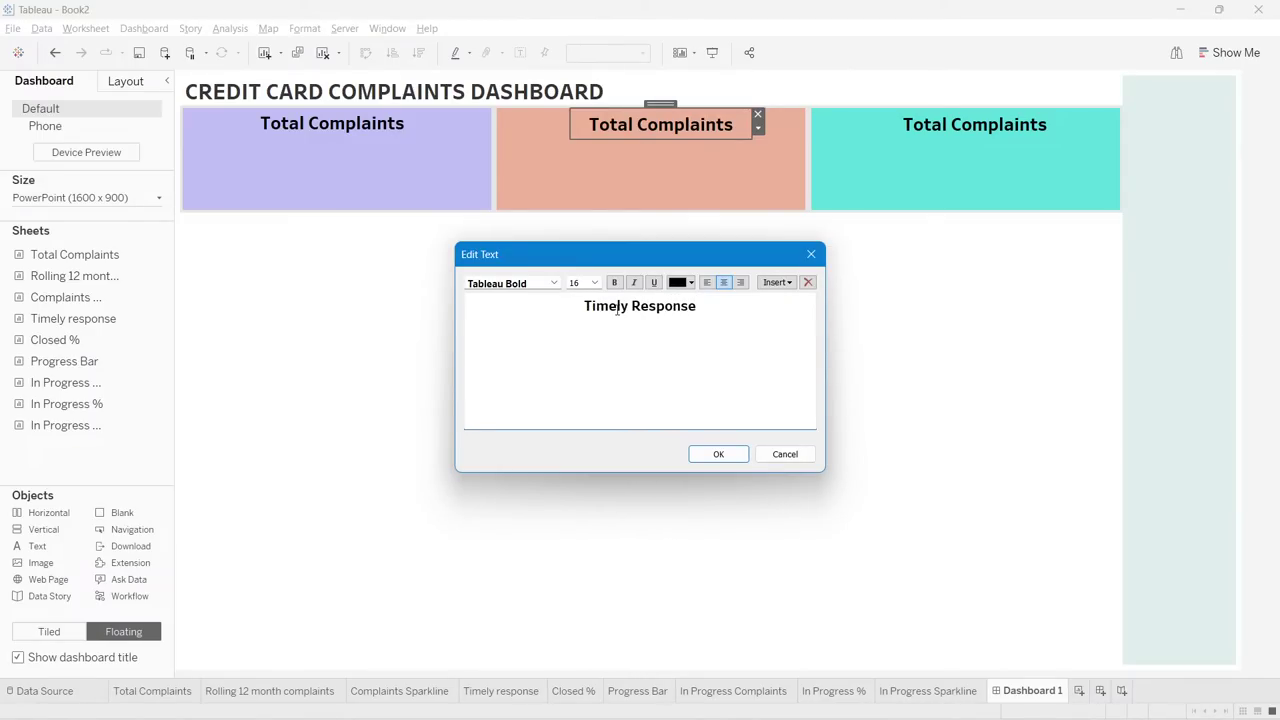
{"action": "left_click", "coordinate": [740, 456]}
- Change the teal card's label text to In Progress
{"action": "left_click", "coordinate": [930, 125]}
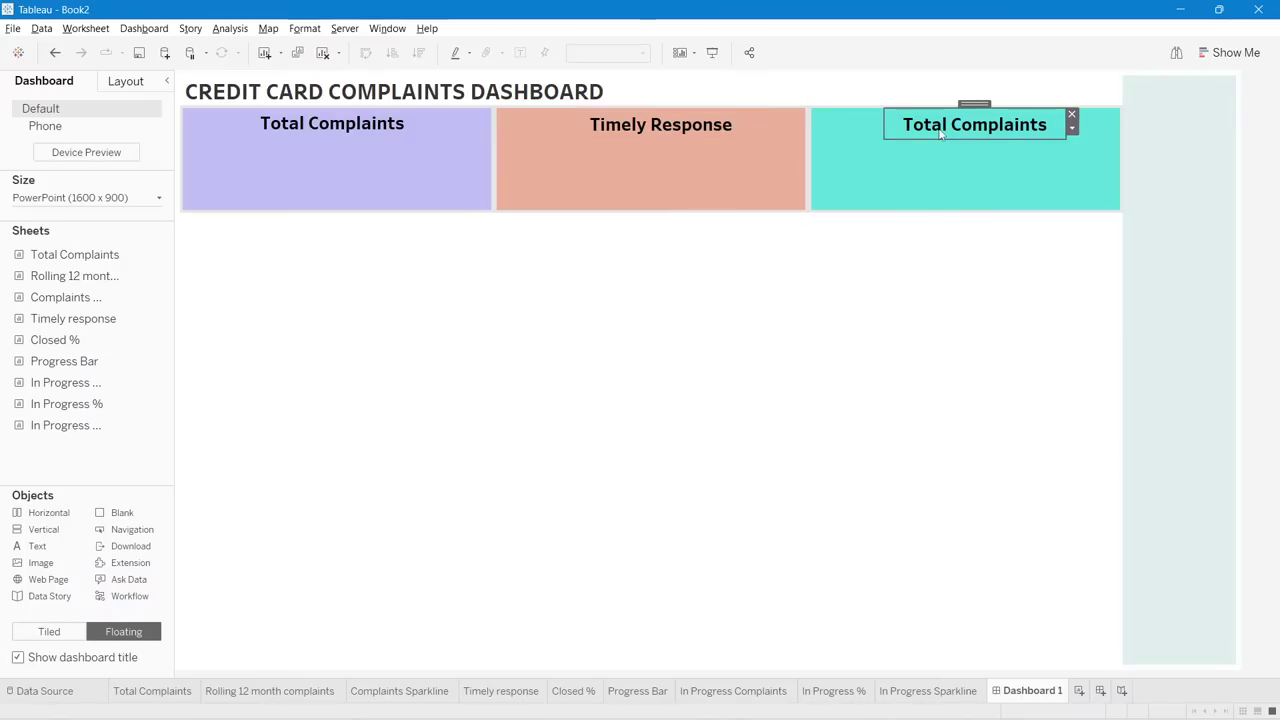
{"action": "double_click", "coordinate": [930, 125]}
{"action": "double_click", "coordinate": [645, 306]}
{"action": "key", "text": "BackSpace"}
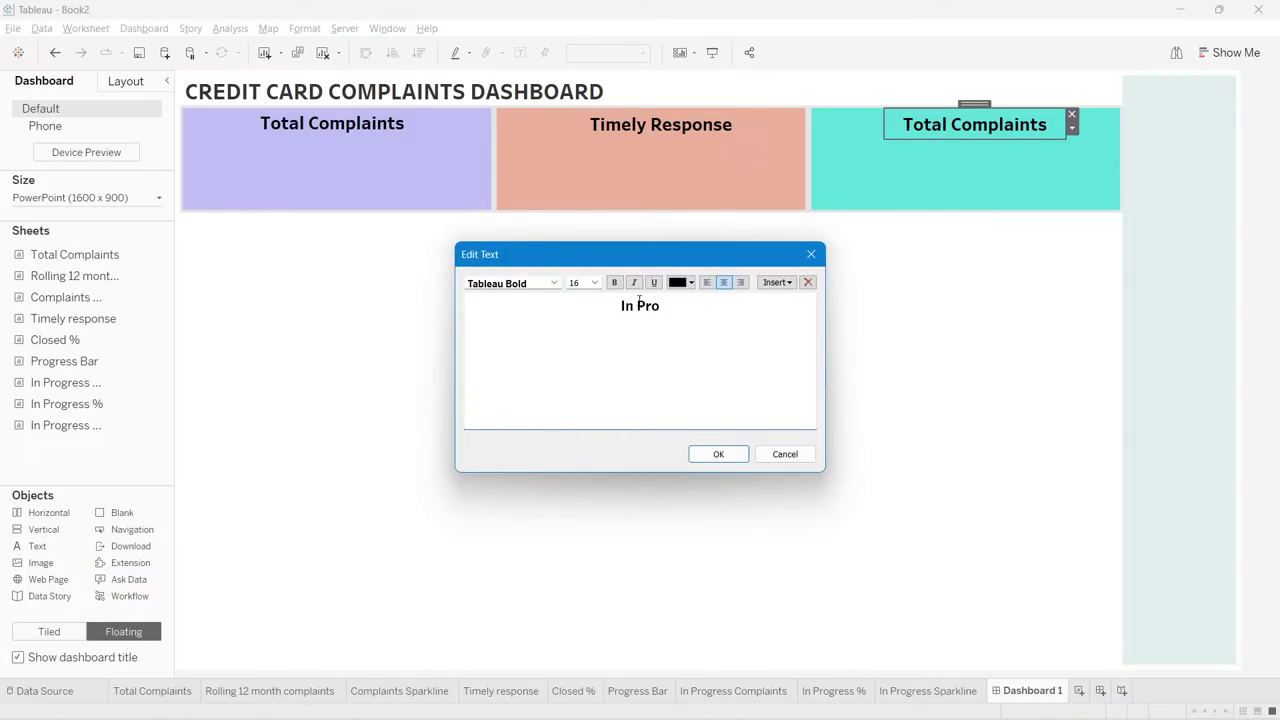
{"action": "left_click", "coordinate": [745, 452]}
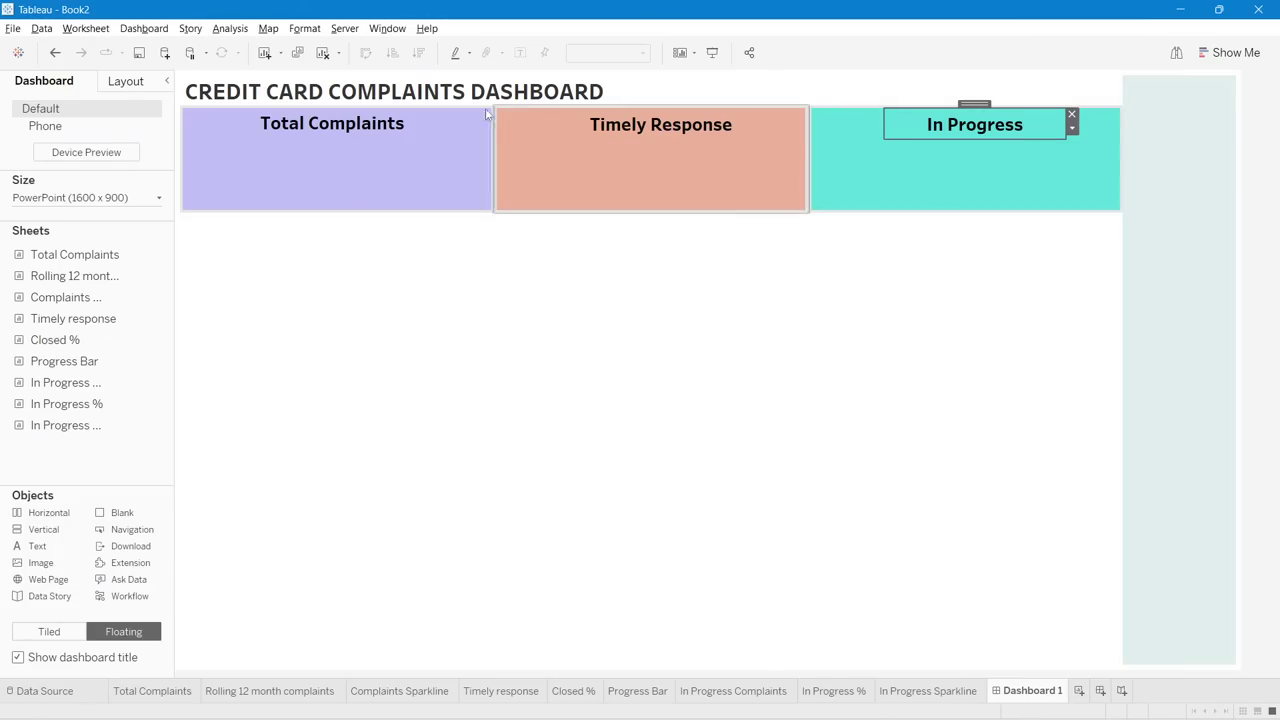
- Set the Total Complaints label's font size to 15
{"action": "left_click", "coordinate": [315, 131]}
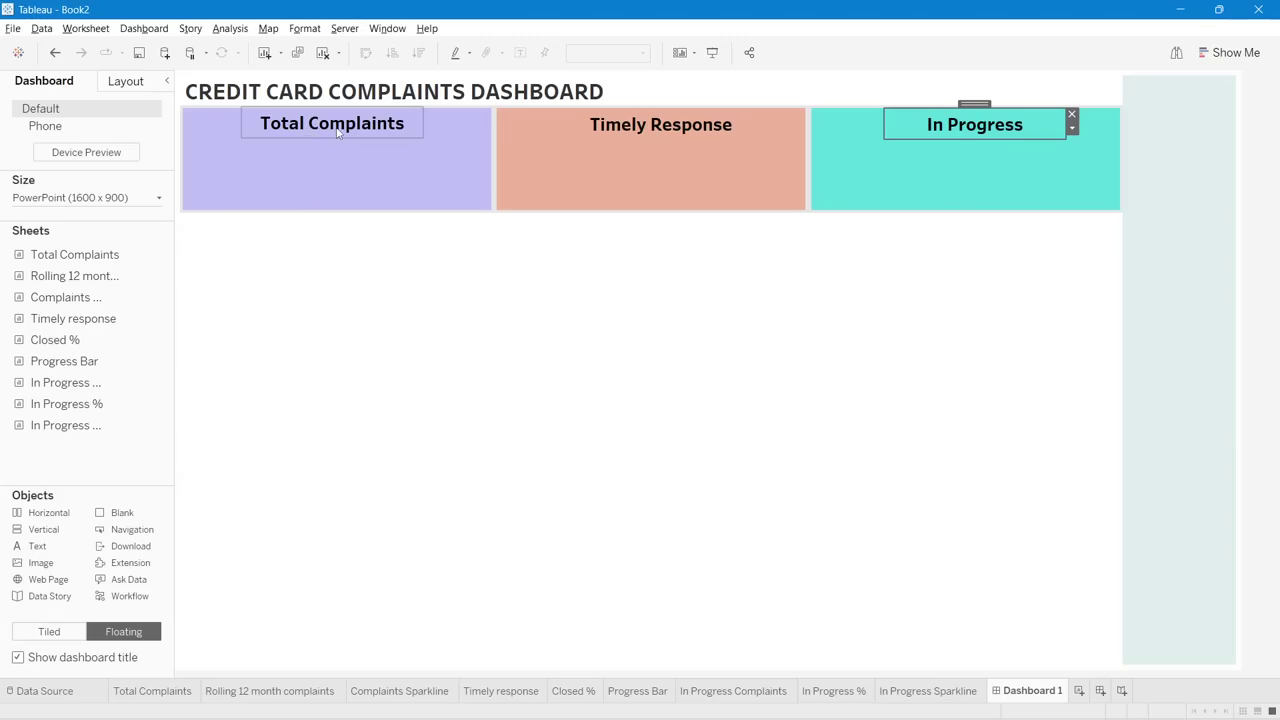
{"action": "double_click", "coordinate": [338, 133]}
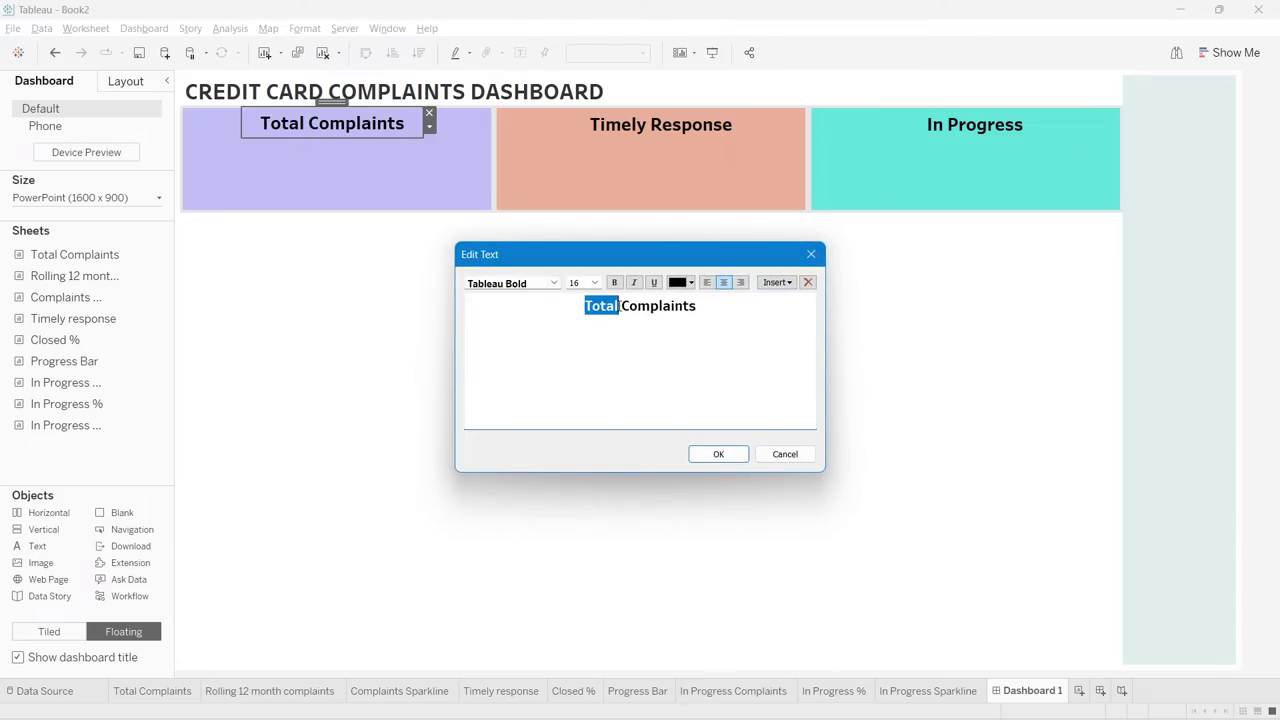
{"action": "left_click_drag", "start_coordinate": [619, 306], "coordinate": [697, 306]}
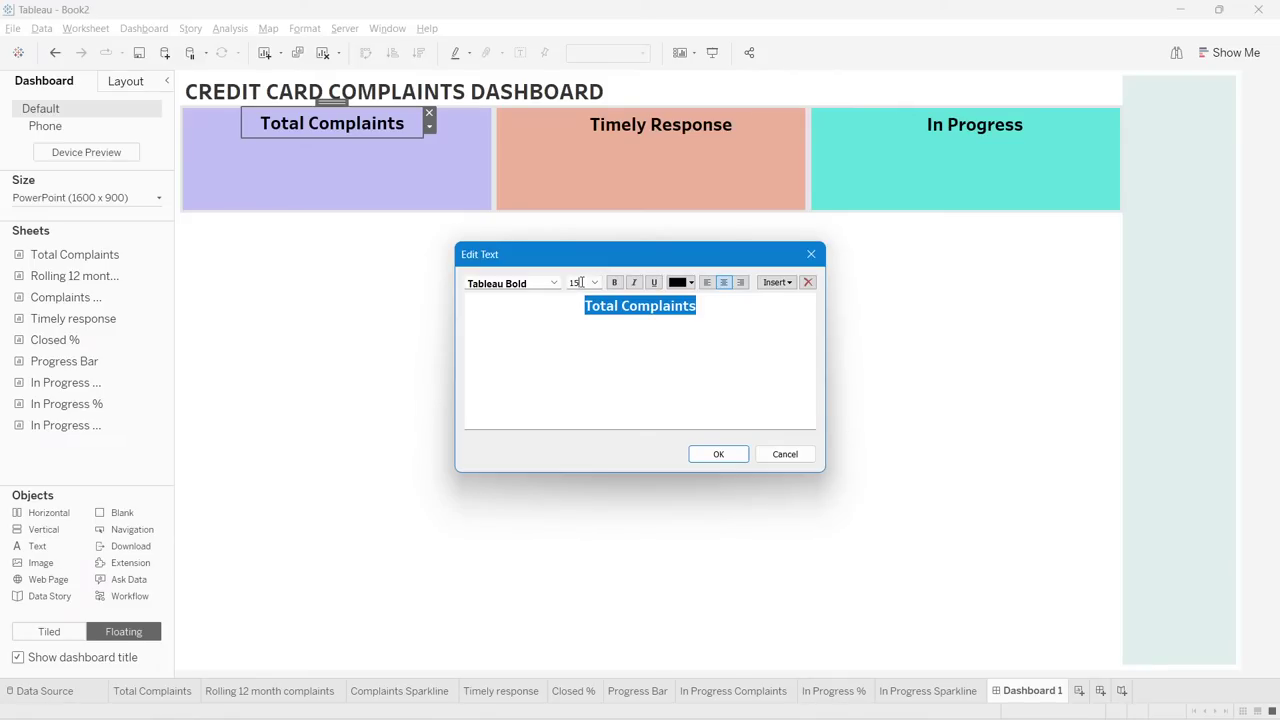
{"action": "key", "text": "Return"}
- Set the font size of the Timely Response and In Progress labels to 15, matching the purple card's label
{"action": "left_click", "coordinate": [640, 120]}
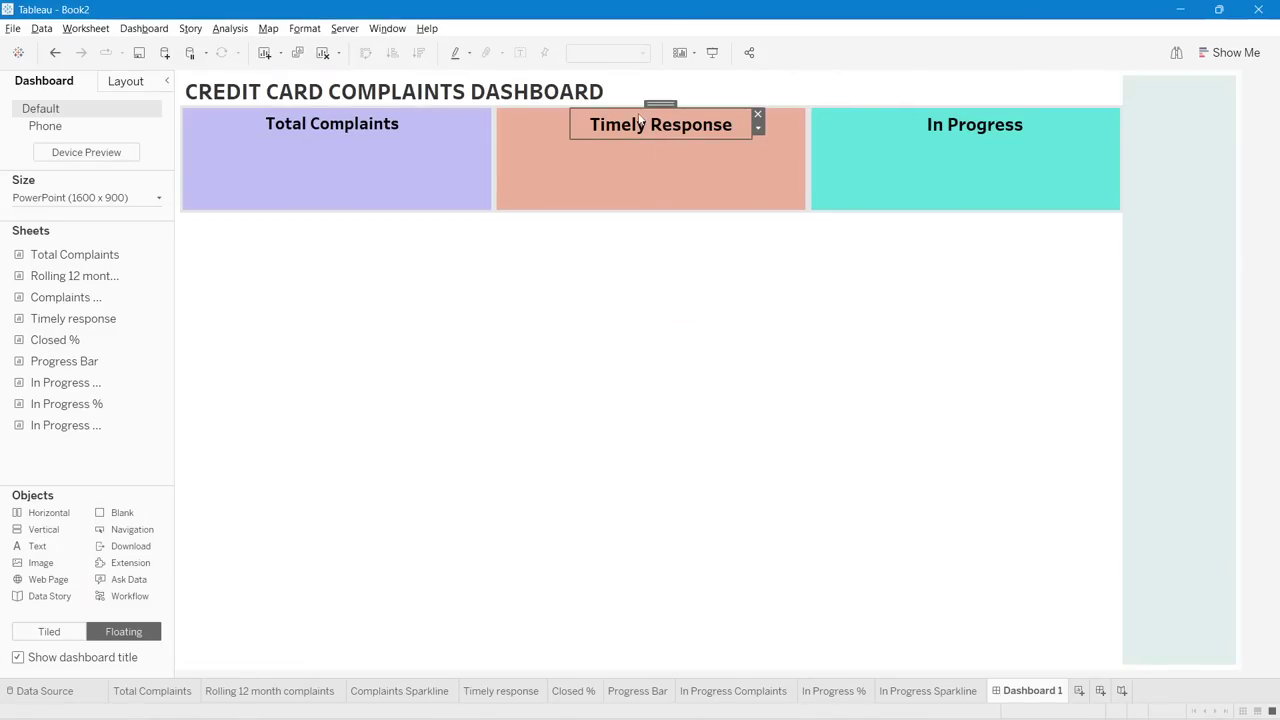
{"action": "double_click", "coordinate": [640, 120]}
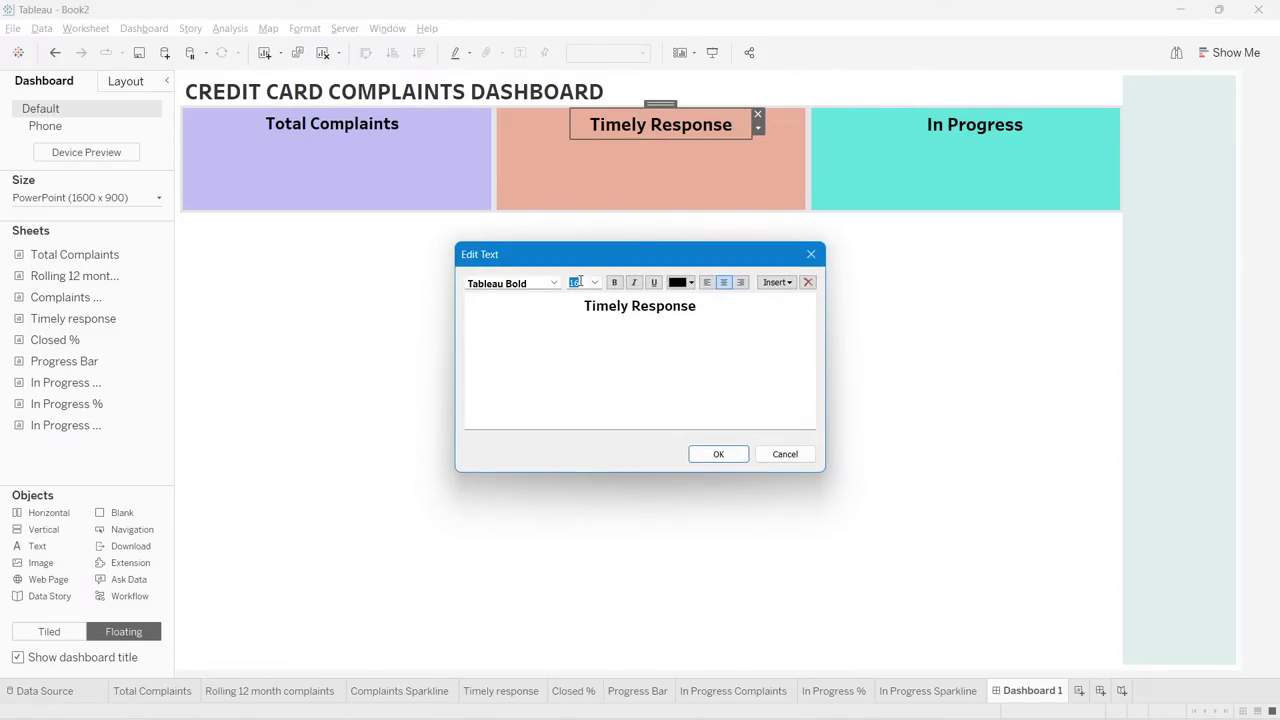
{"action": "key", "text": "Return"}
{"action": "double_click", "coordinate": [697, 127]}
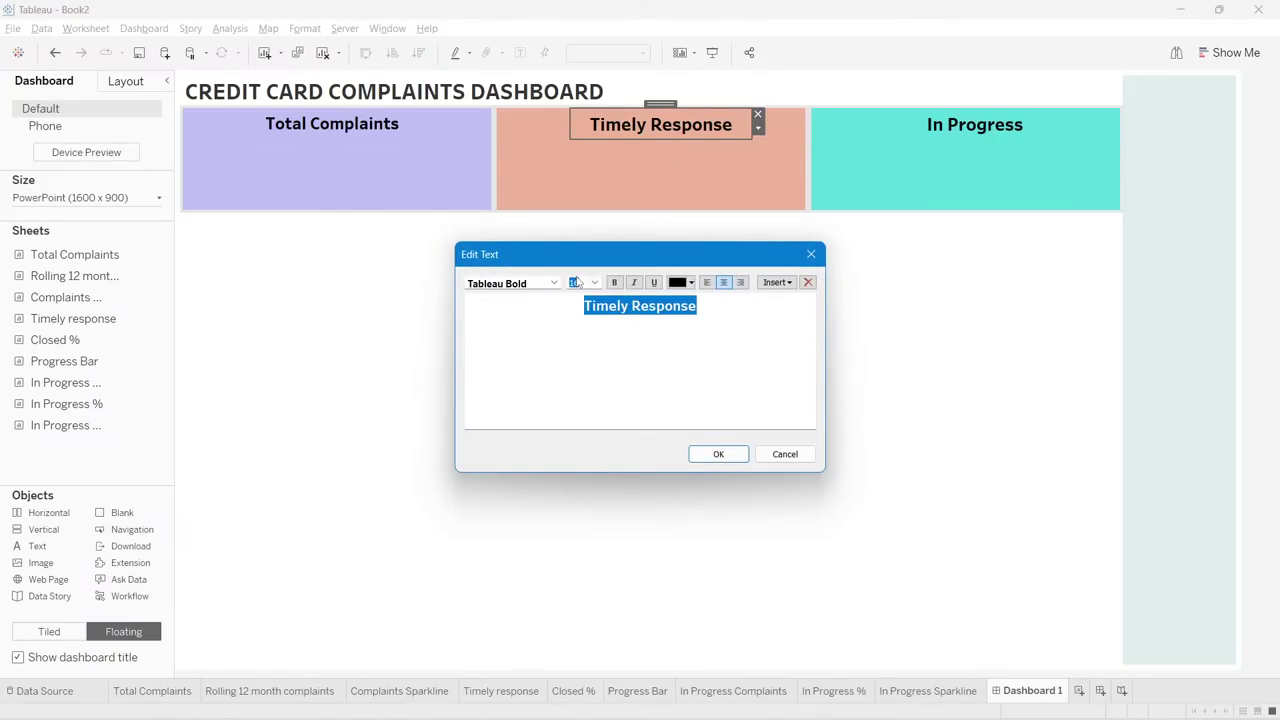
{"action": "key", "text": "Return"}
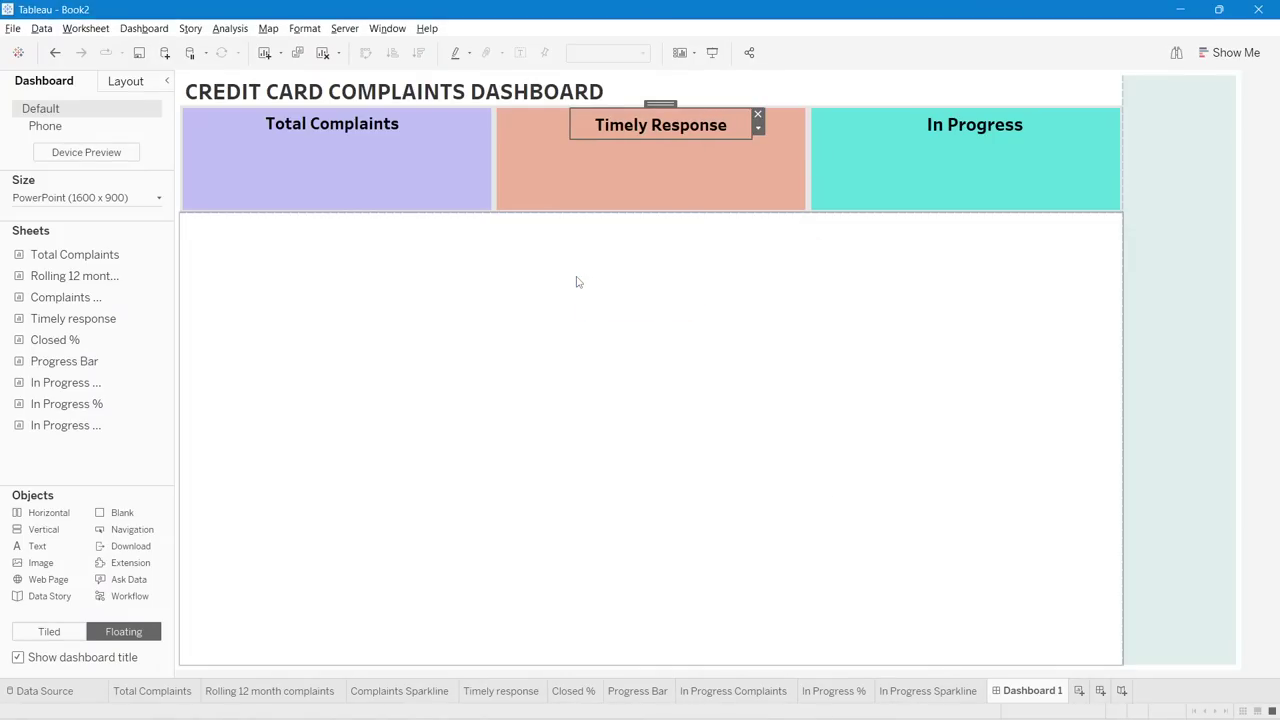
{"action": "double_click", "coordinate": [975, 125]}
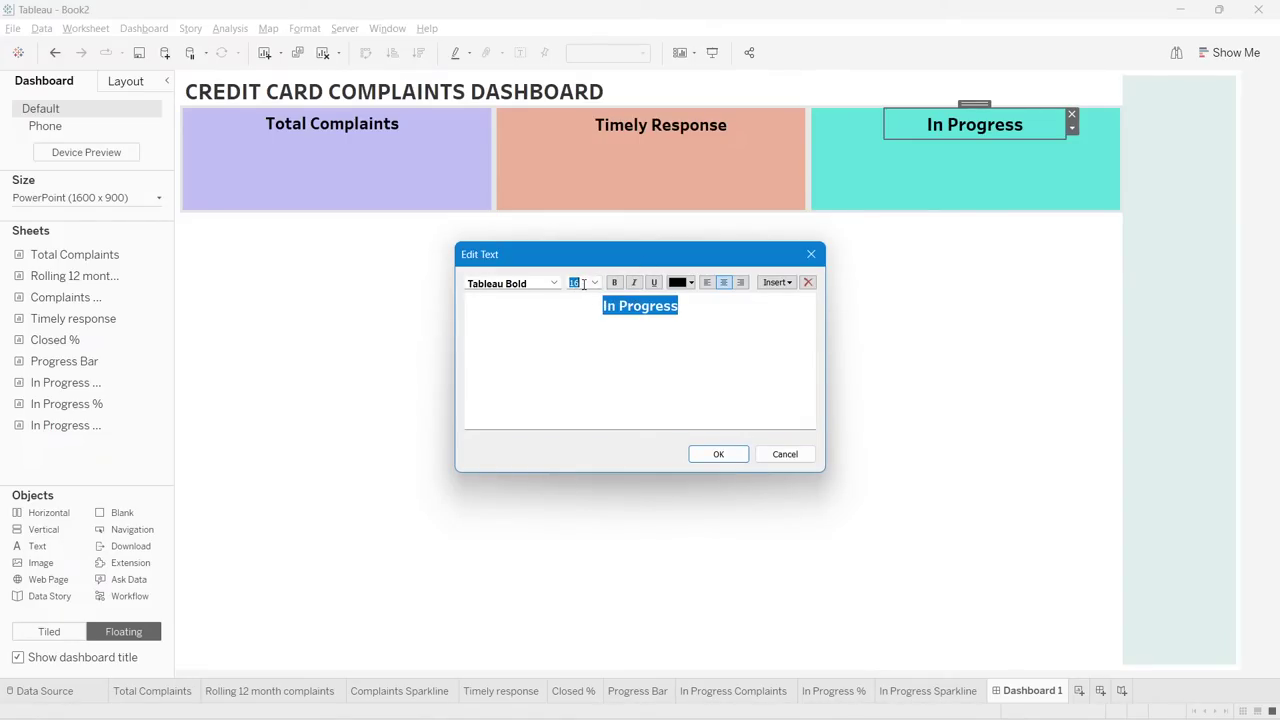
{"action": "key", "text": "Return"}
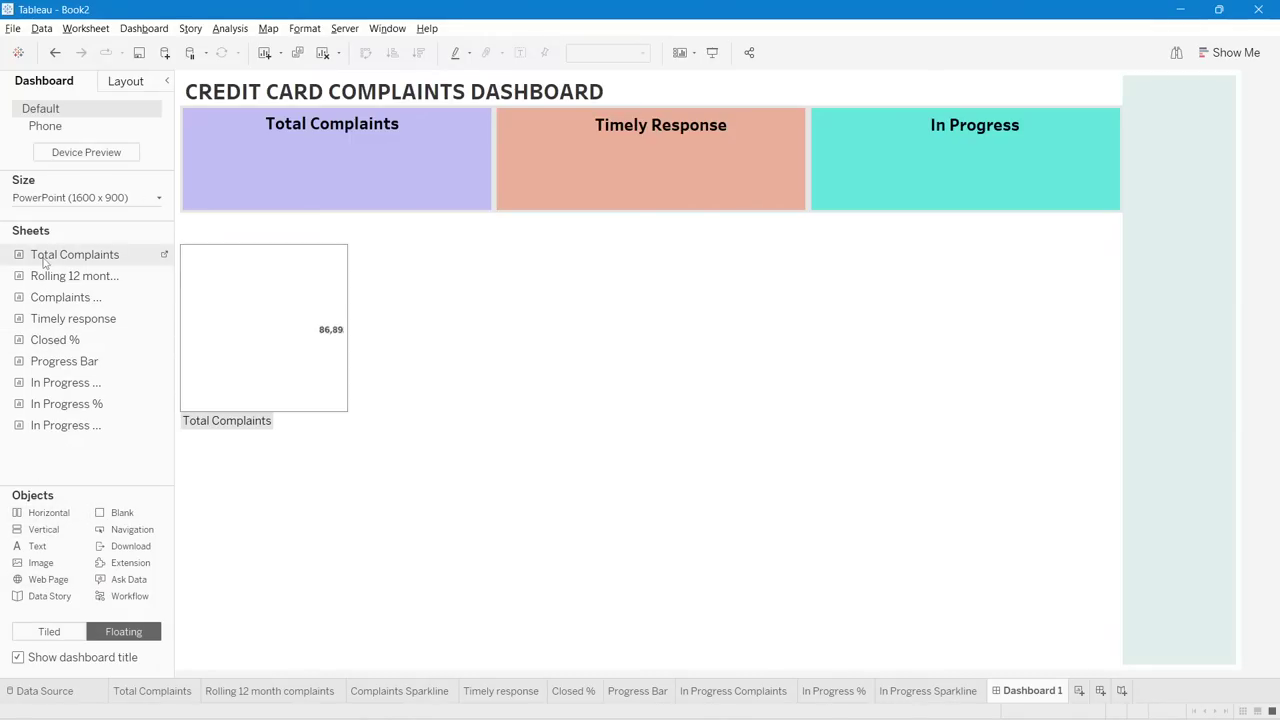
- Add the Total Complaints sheet to the purple card, hide its title, and shrink it to fit below the label on the left
{"action": "left_click_drag", "start_coordinate": [44, 262], "coordinate": [234, 141]}
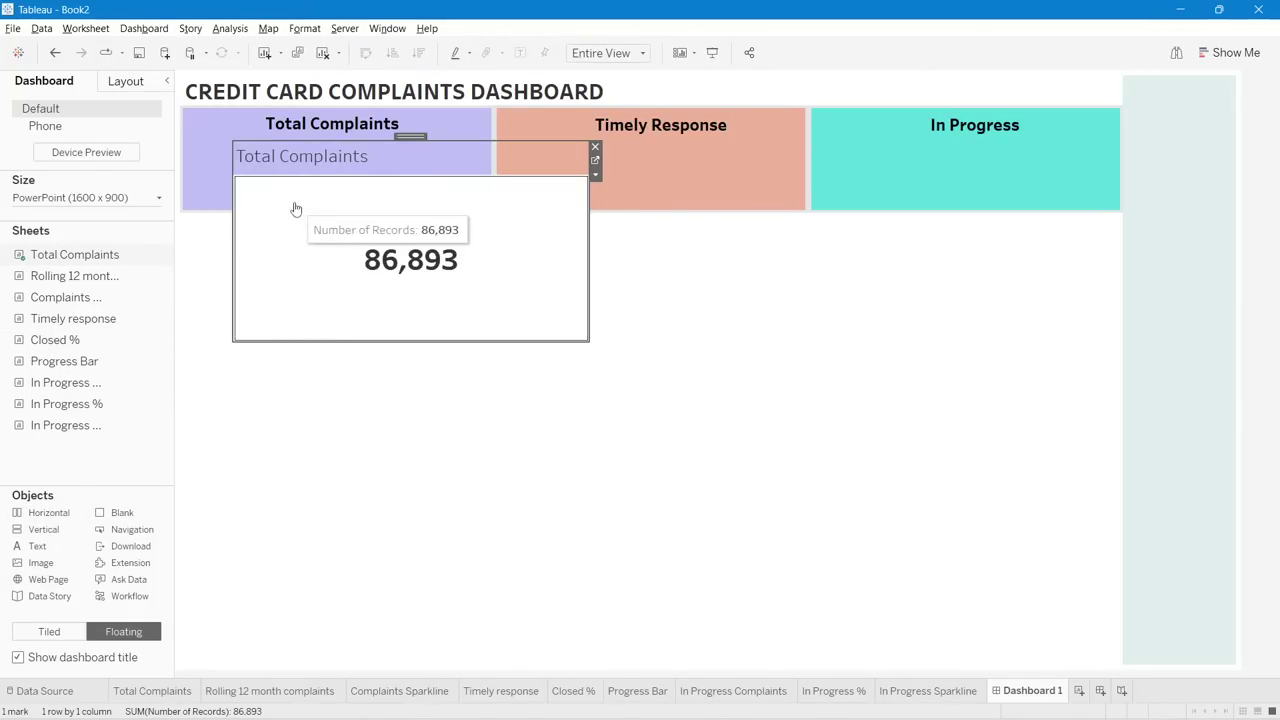
{"action": "right_click", "coordinate": [280, 157]}
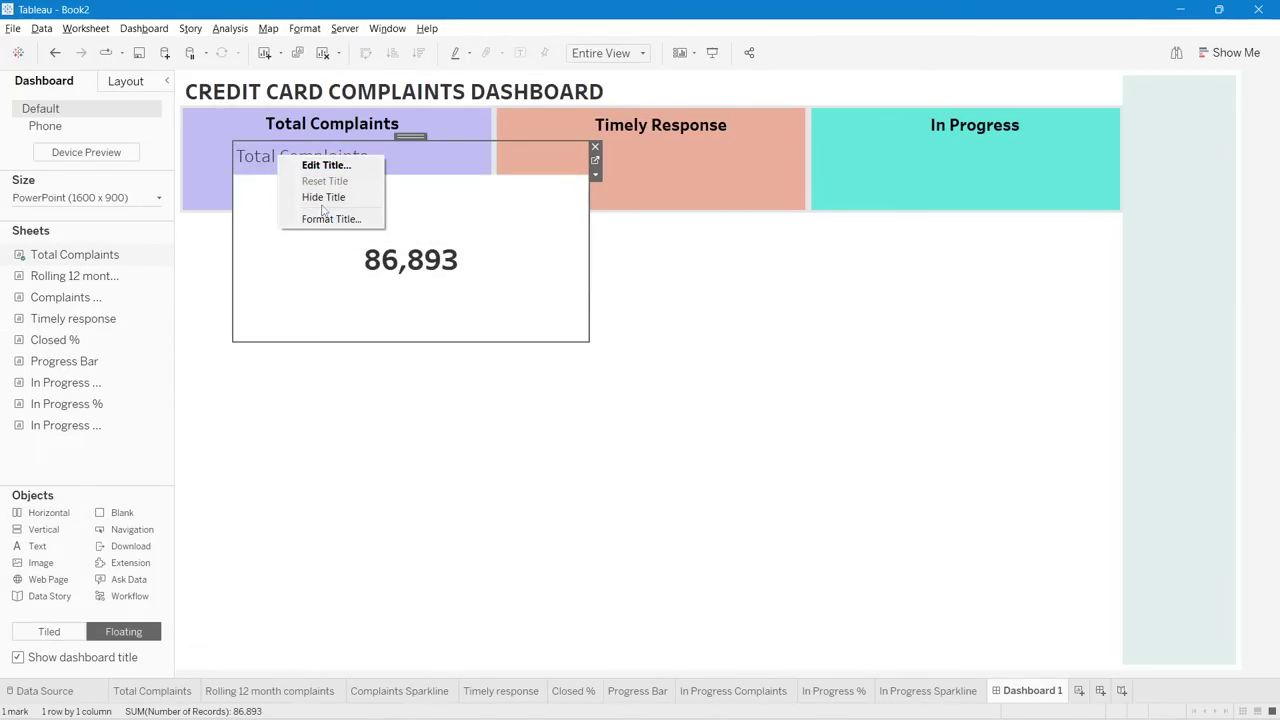
{"action": "left_click", "coordinate": [323, 198]}
{"action": "mouse_move", "coordinate": [237, 149]}
{"action": "left_mouse_down"}
{"action": "mouse_move", "coordinate": [450, 310]}
{"action": "mouse_move", "coordinate": [480, 294]}
{"action": "mouse_move", "coordinate": [239, 144]}
{"action": "mouse_move", "coordinate": [242, 125]}
{"action": "left_mouse_up"}
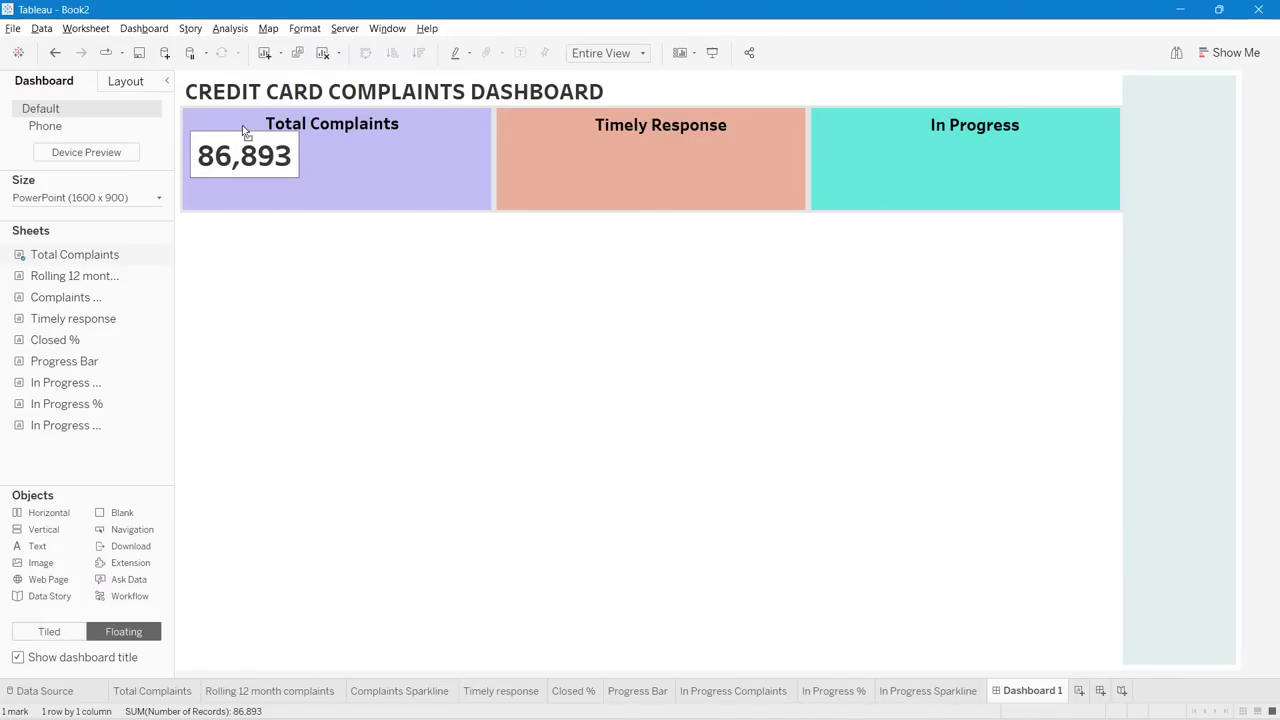
{"action": "key", "text": "alt+Tab"}
{"action": "key", "text": "alt+Tab"}
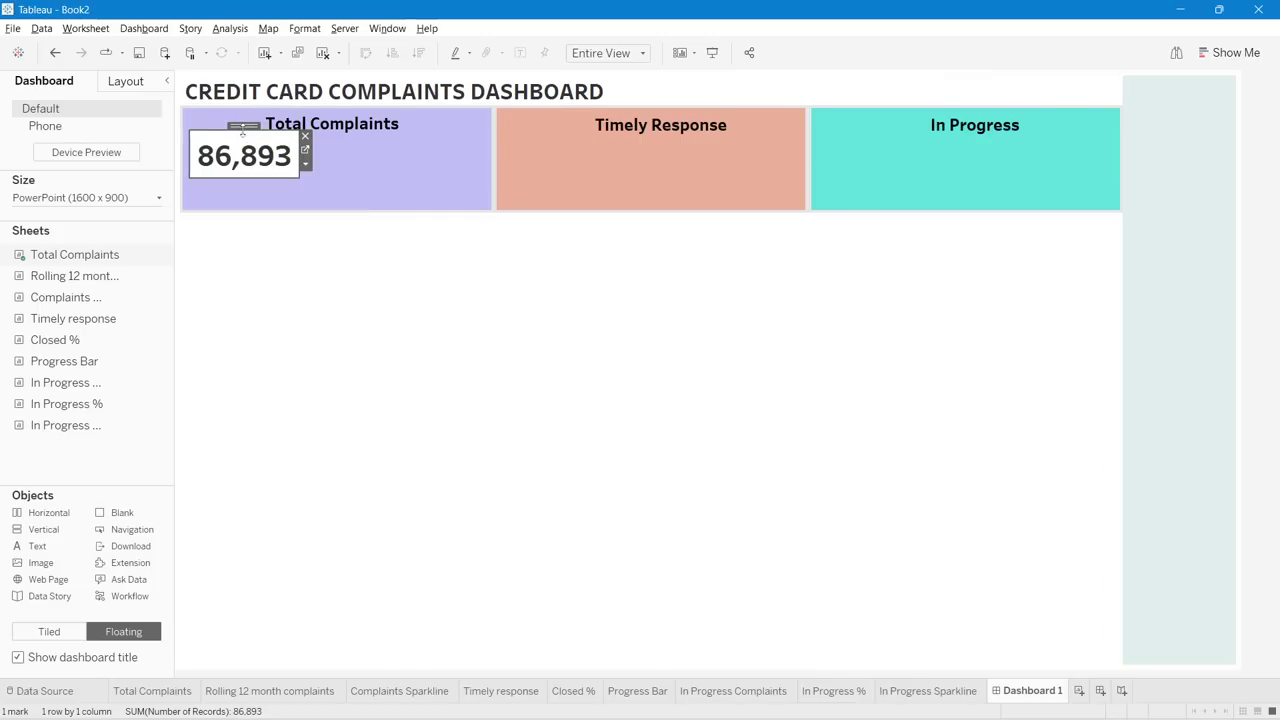
{"action": "left_click_drag", "start_coordinate": [240, 131], "coordinate": [238, 135]}
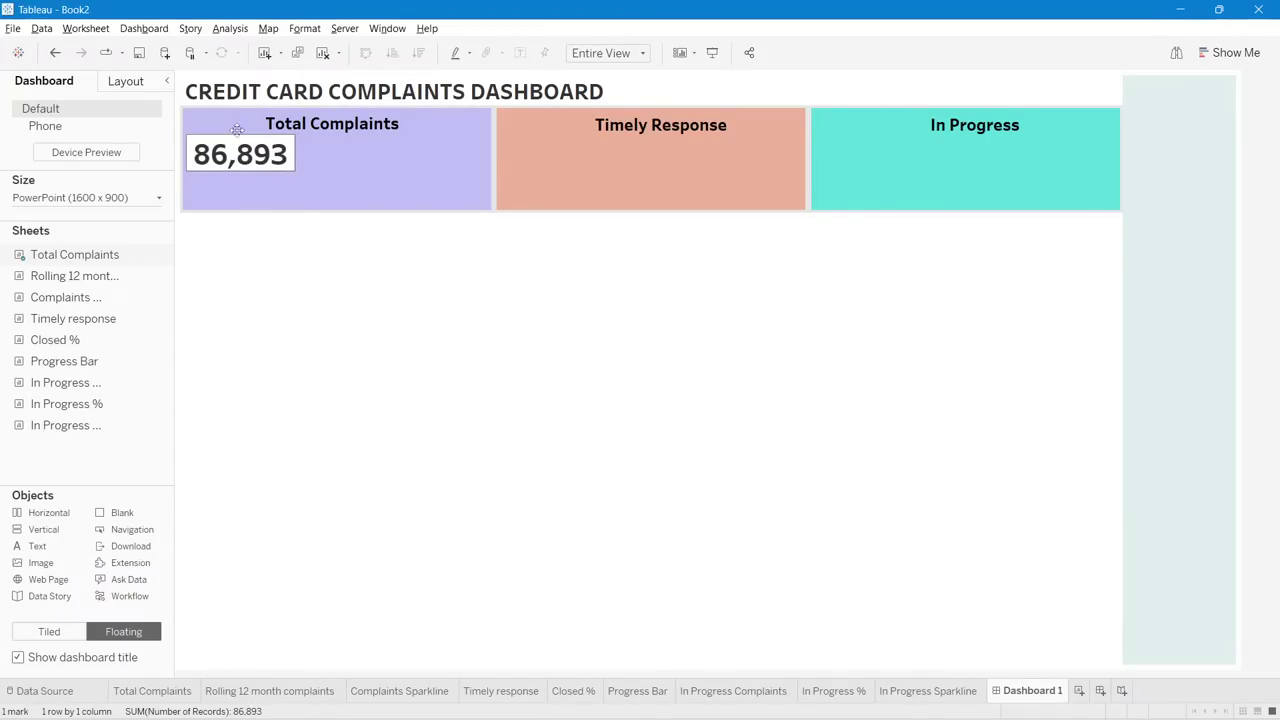
- Add the Rolling 12 month complaints sheet, hide its title, and fit it compactly into the right half of the purple card
{"action": "key", "text": "alt+Tab"}
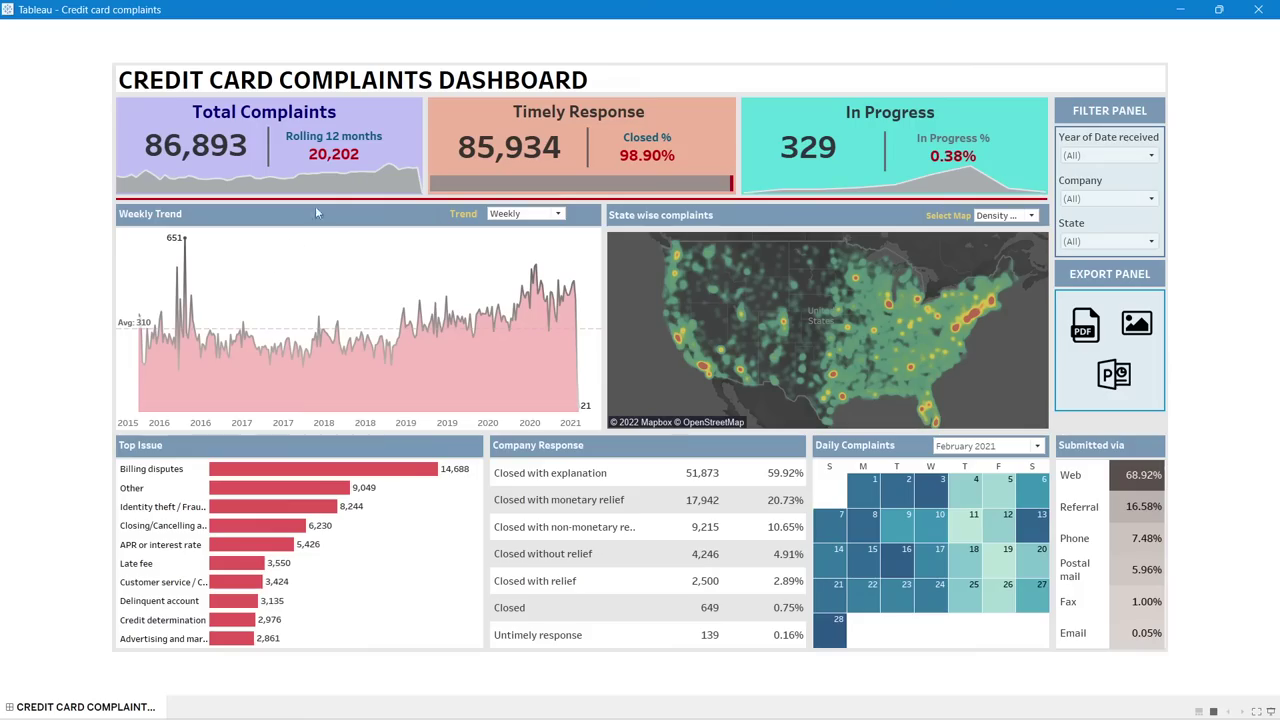
{"action": "key", "text": "alt+Tab"}
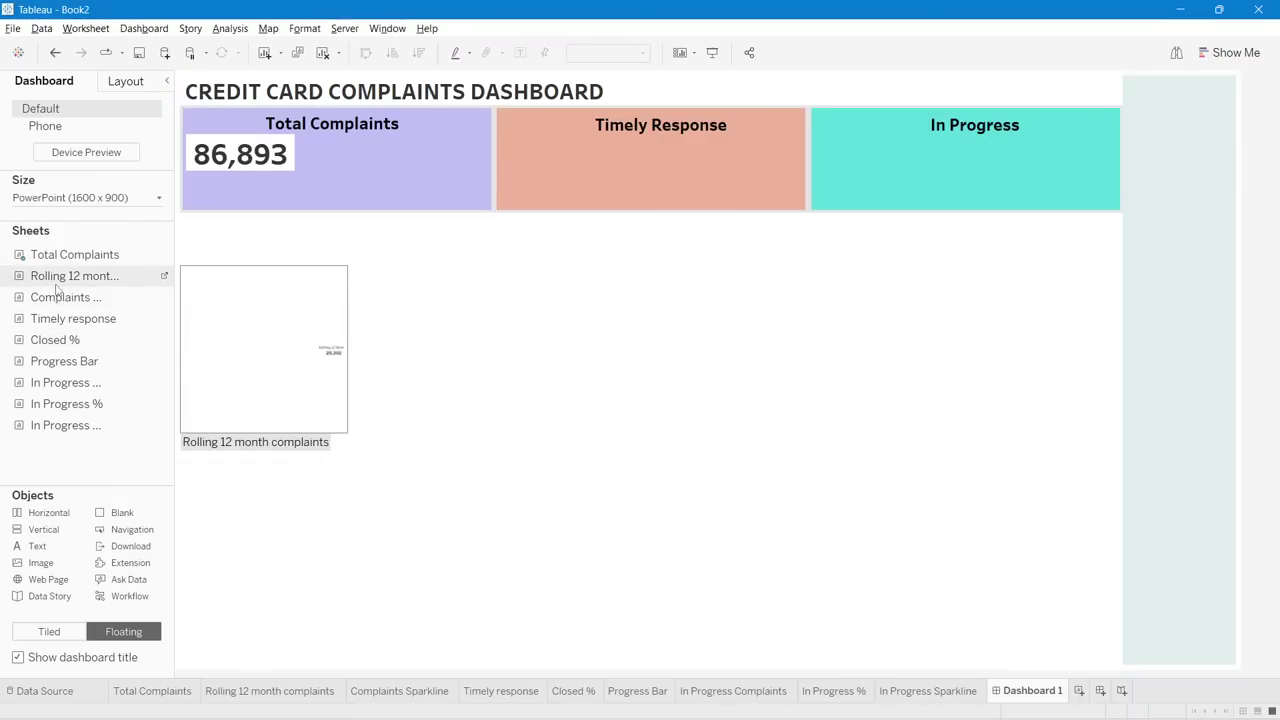
{"action": "left_click_drag", "start_coordinate": [57, 287], "coordinate": [527, 298]}
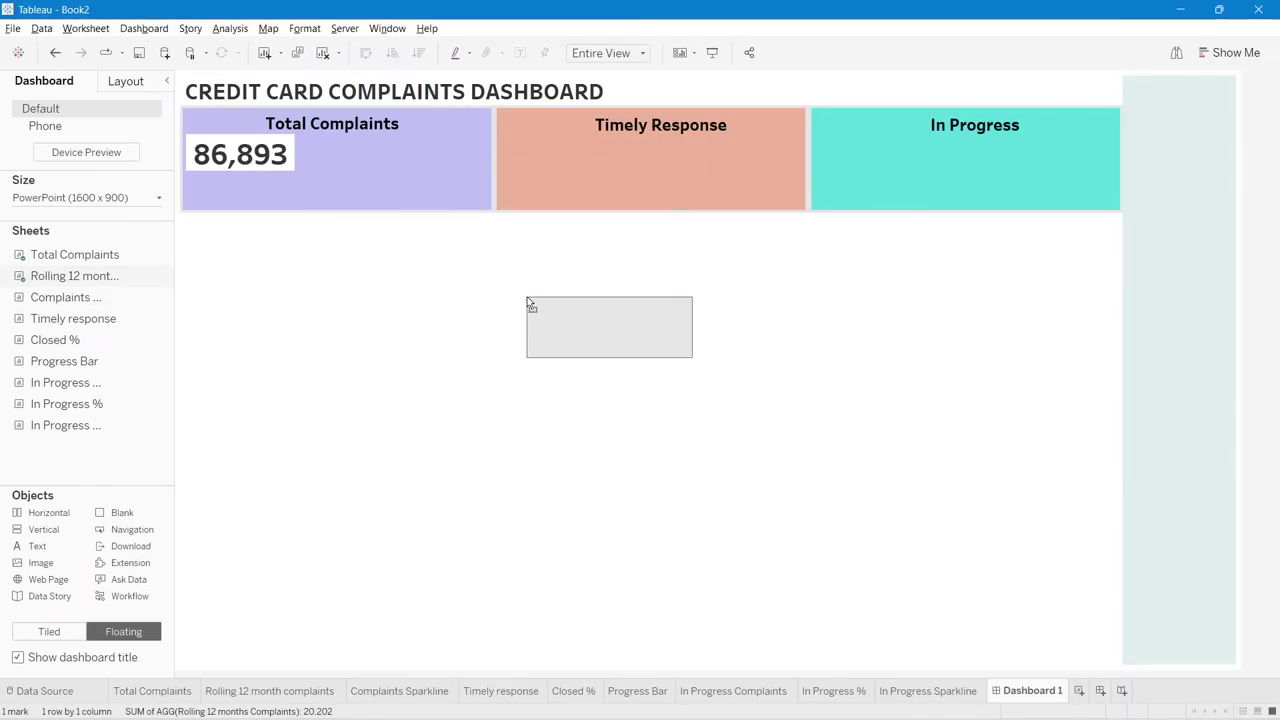
{"action": "right_click", "coordinate": [559, 304]}
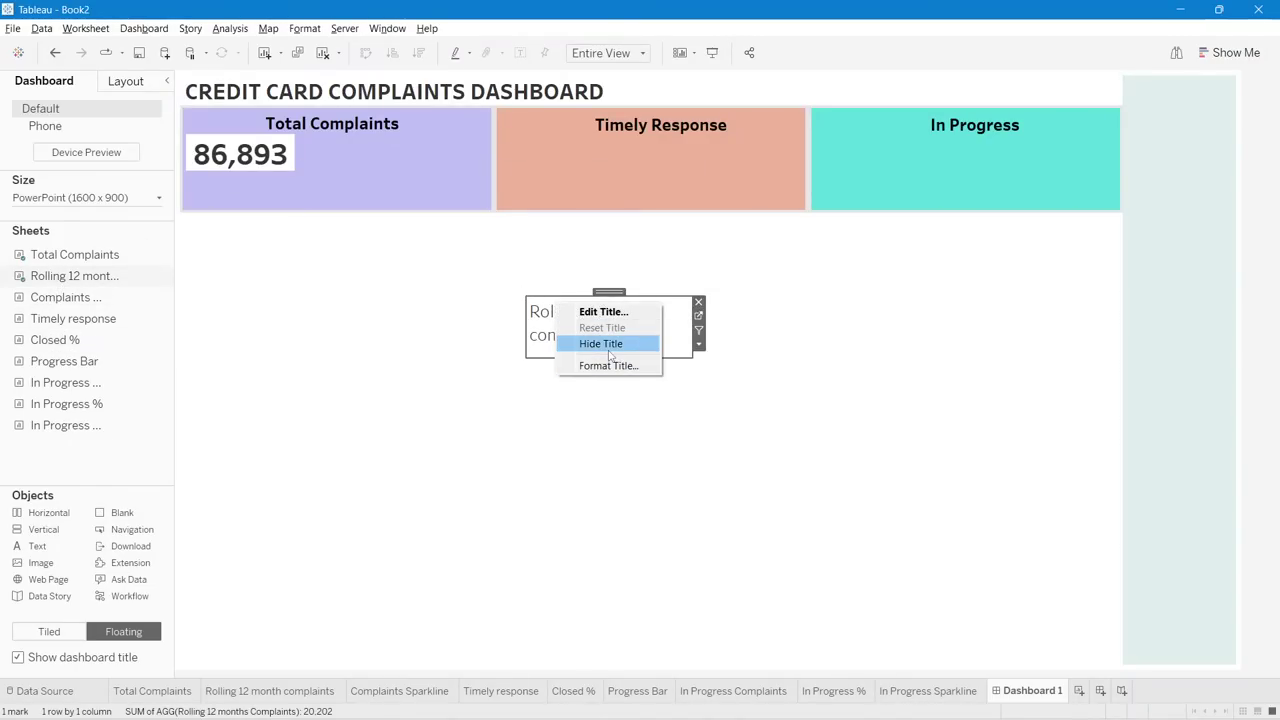
{"action": "left_click", "coordinate": [603, 344]}
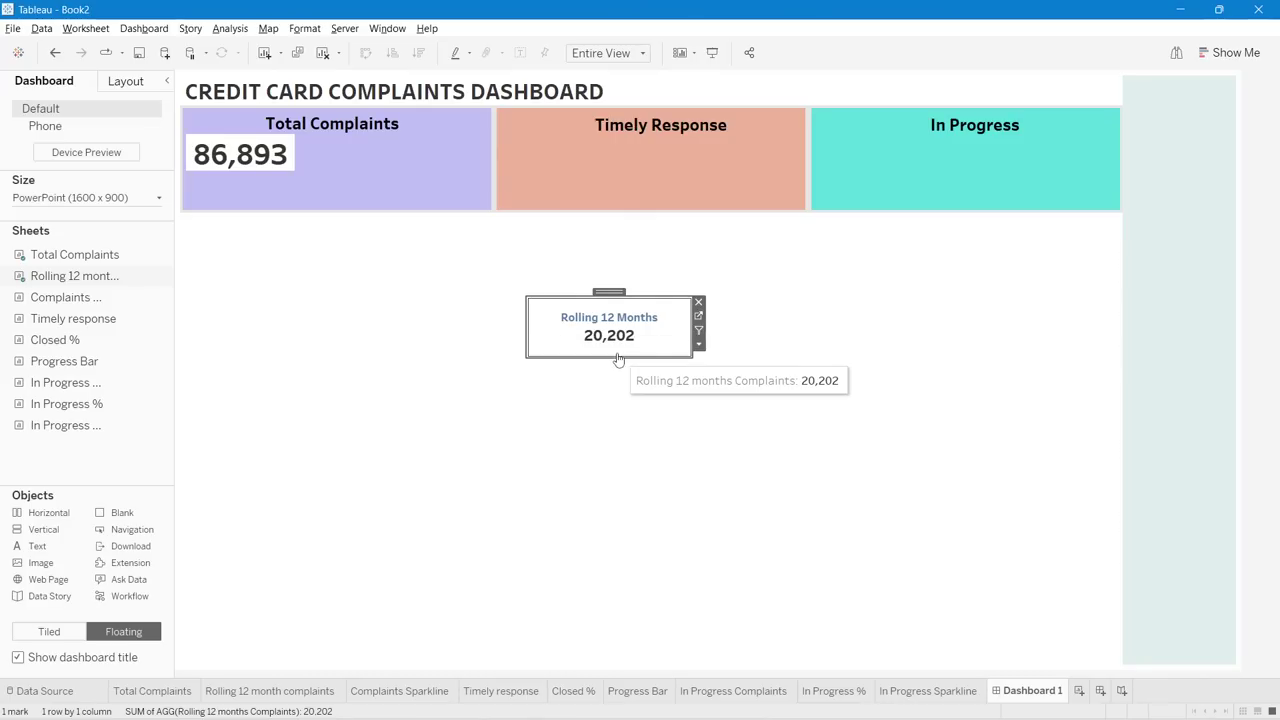
{"action": "left_click_drag", "start_coordinate": [617, 358], "coordinate": [617, 343]}
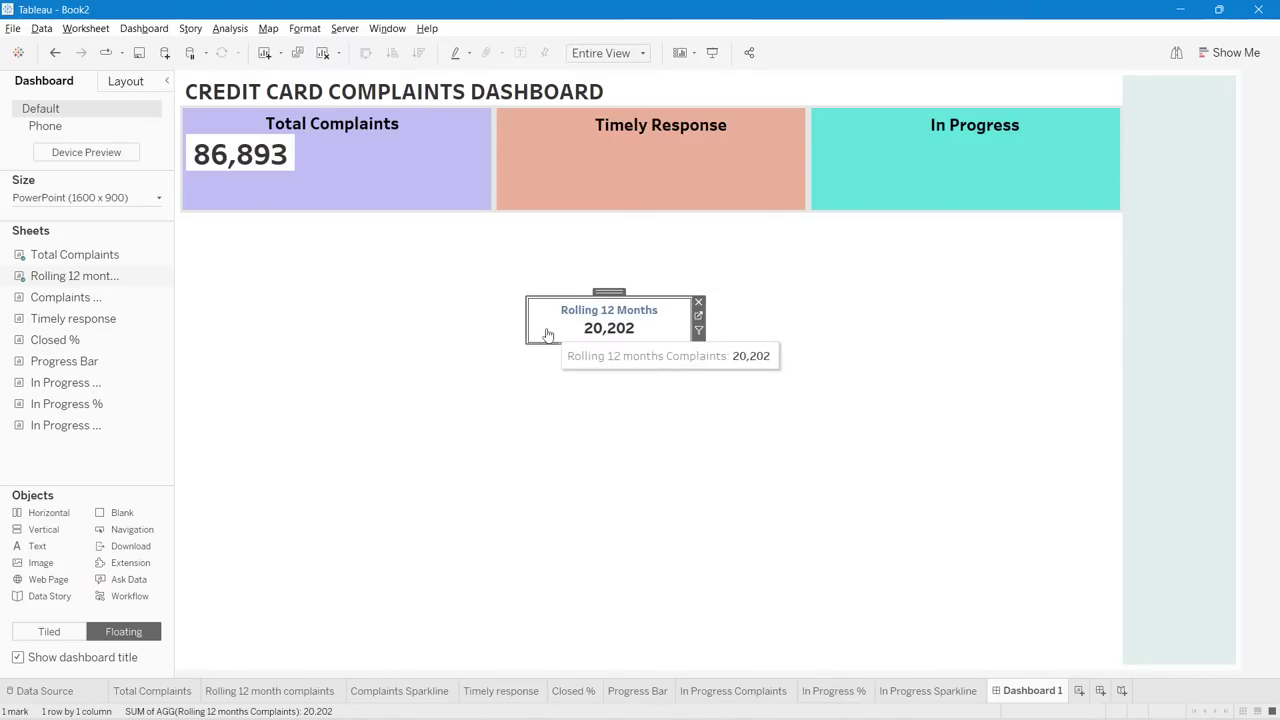
{"action": "left_click_drag", "start_coordinate": [530, 333], "coordinate": [586, 325]}
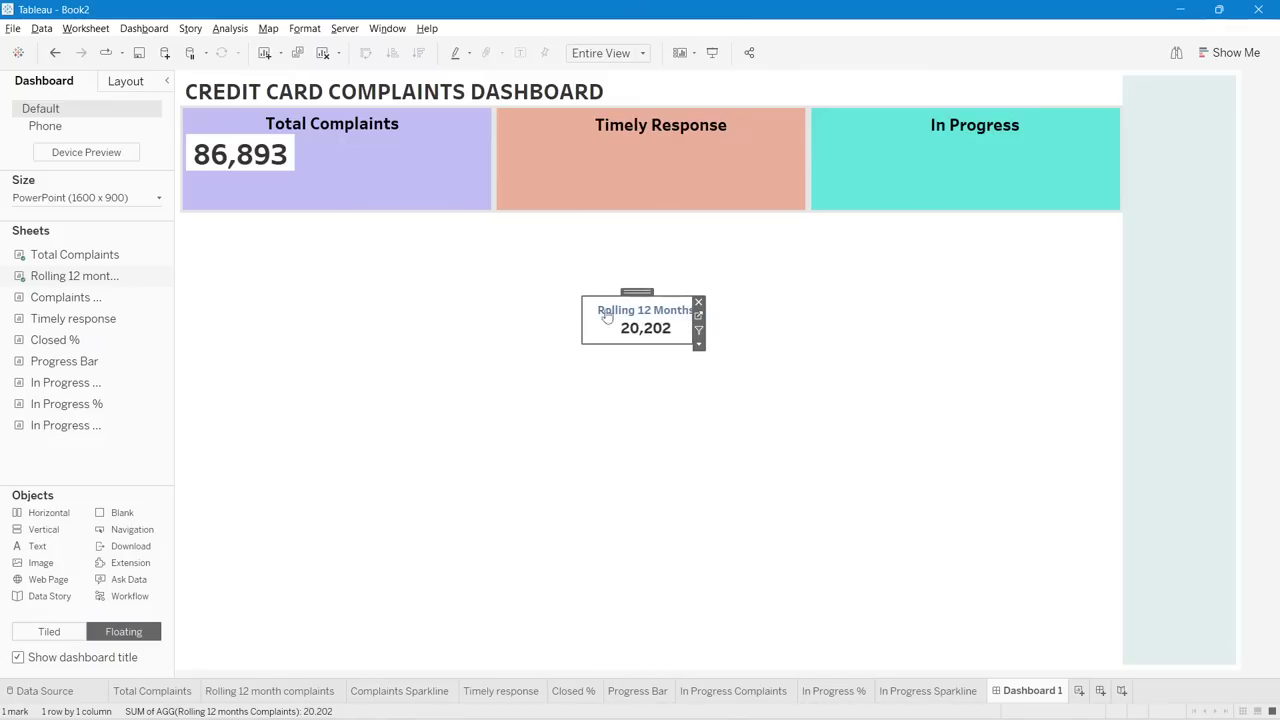
{"action": "left_click_drag", "start_coordinate": [624, 287], "coordinate": [422, 135]}
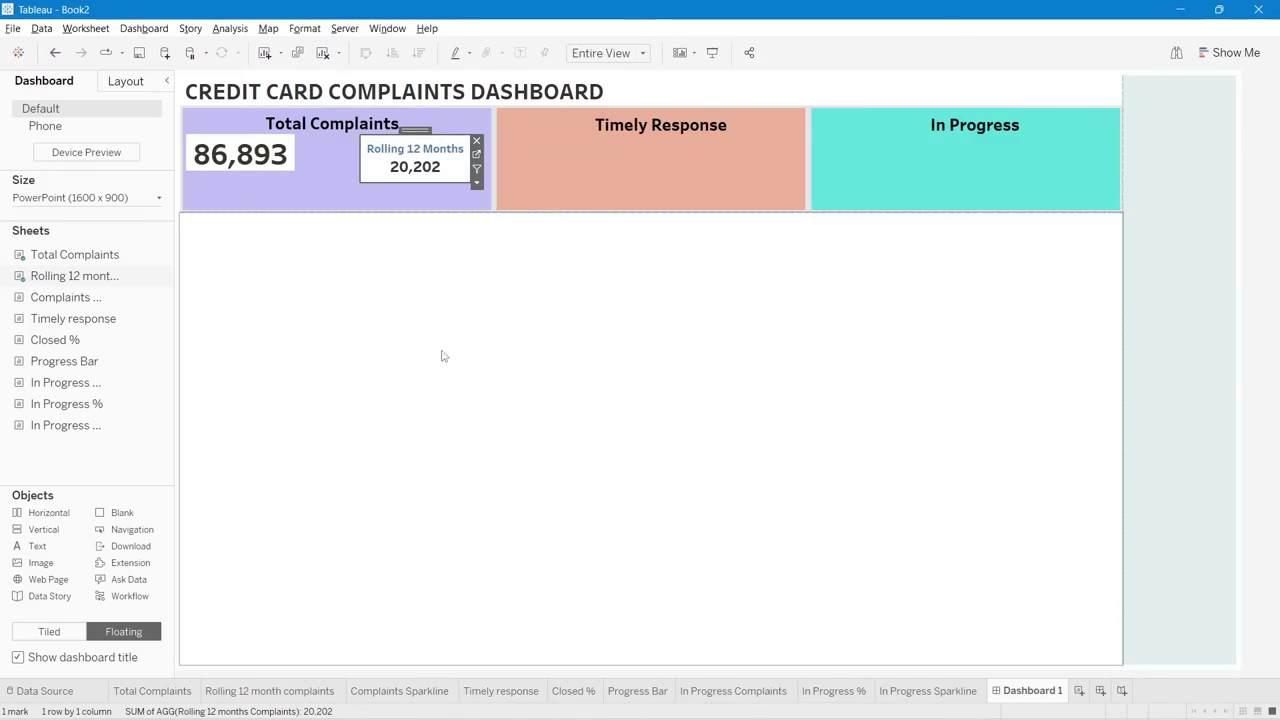
{"action": "left_click", "coordinate": [438, 355]}
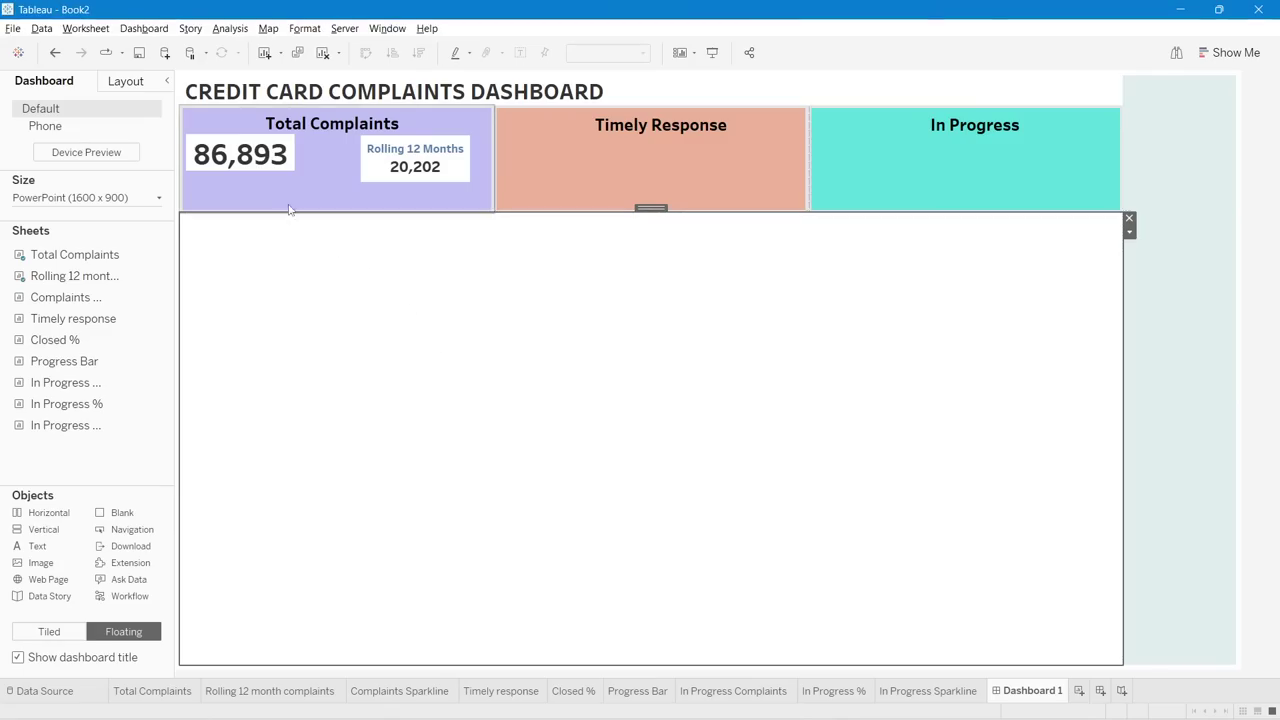
- Move the Total Complaints figure slightly lower within the purple card
{"action": "left_click", "coordinate": [250, 155]}
{"action": "left_click_drag", "start_coordinate": [244, 127], "coordinate": [245, 135]}
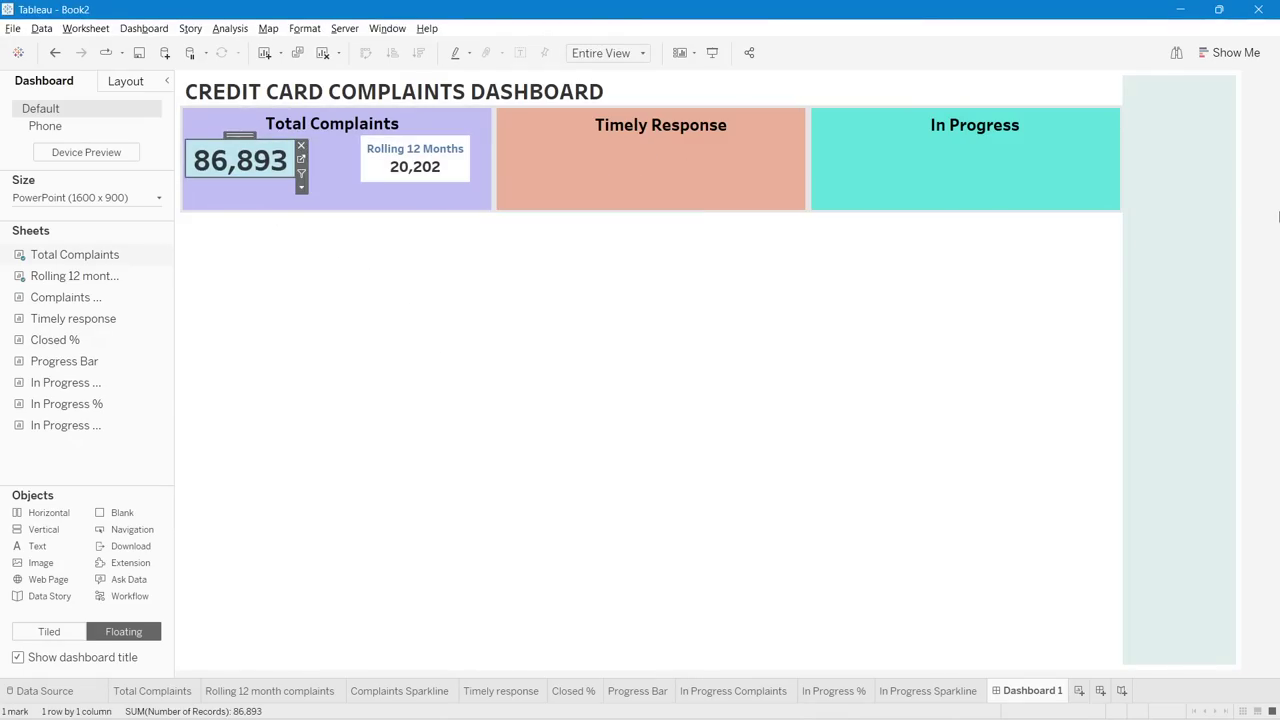
{"action": "left_click", "coordinate": [668, 231]}
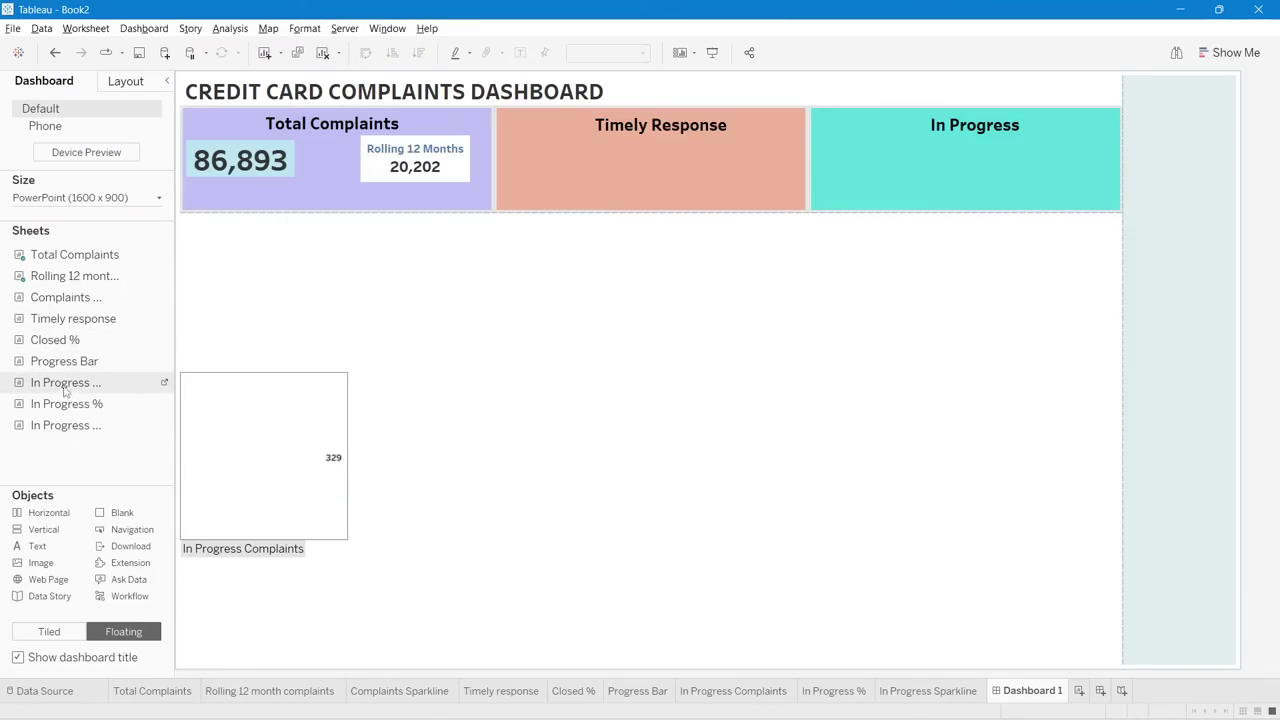
- Add the Complaints Sparkline sheet, hide its title, and flatten it into a strip along the bottom of the purple card
{"action": "left_click_drag", "start_coordinate": [60, 297], "coordinate": [190, 192]}
{"action": "right_click", "coordinate": [281, 201]}
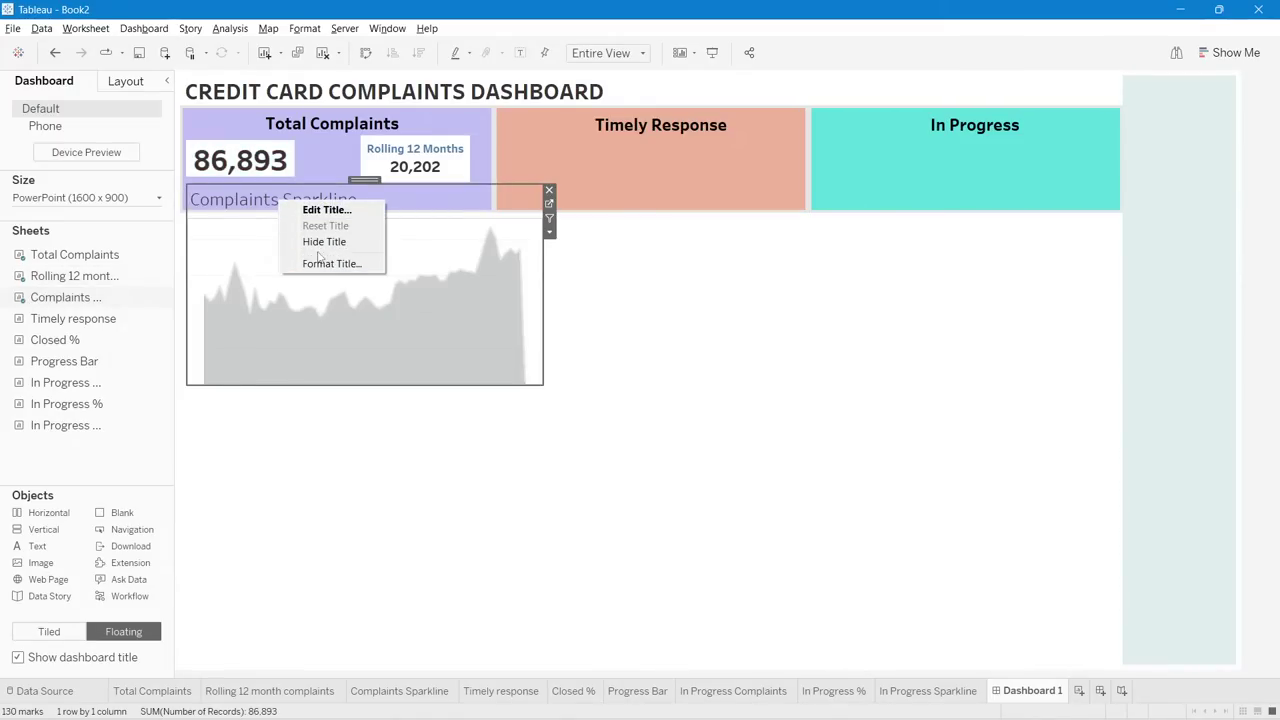
{"action": "left_click", "coordinate": [324, 242]}
{"action": "left_click_drag", "start_coordinate": [351, 309], "coordinate": [337, 180]}
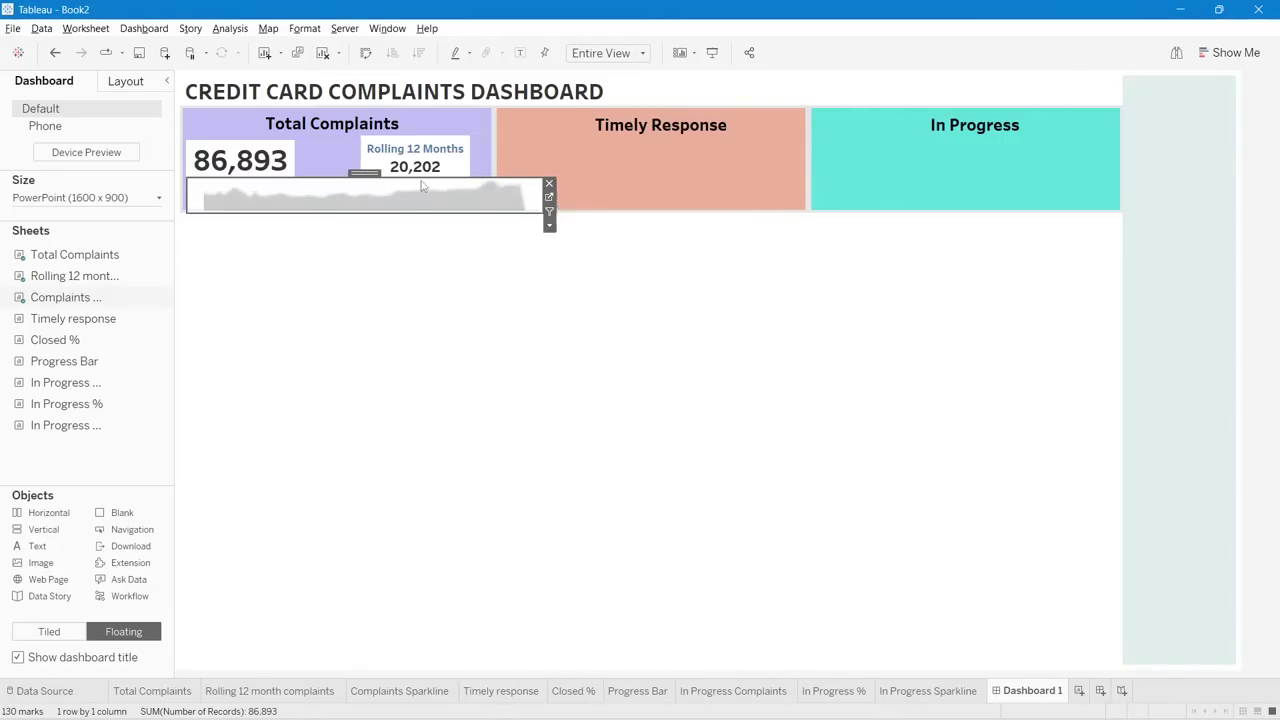
{"action": "left_click_drag", "start_coordinate": [365, 178], "coordinate": [350, 180]}
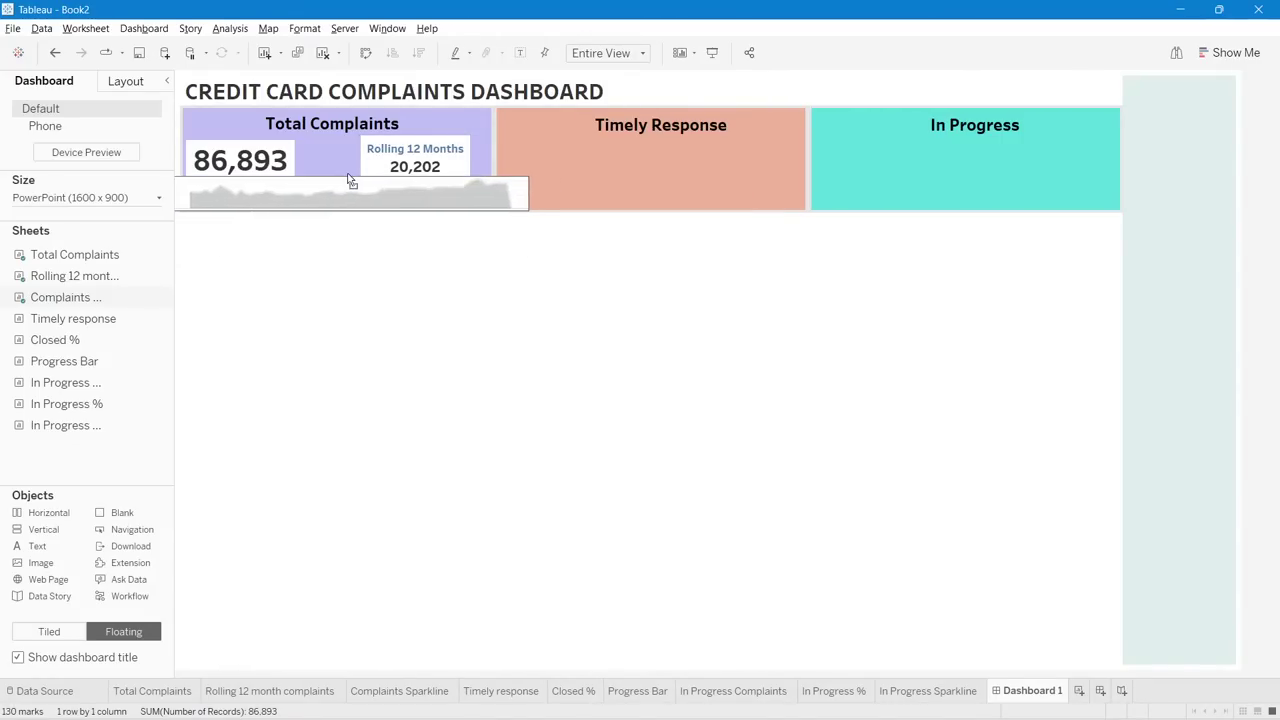
{"action": "left_click", "coordinate": [344, 174]}
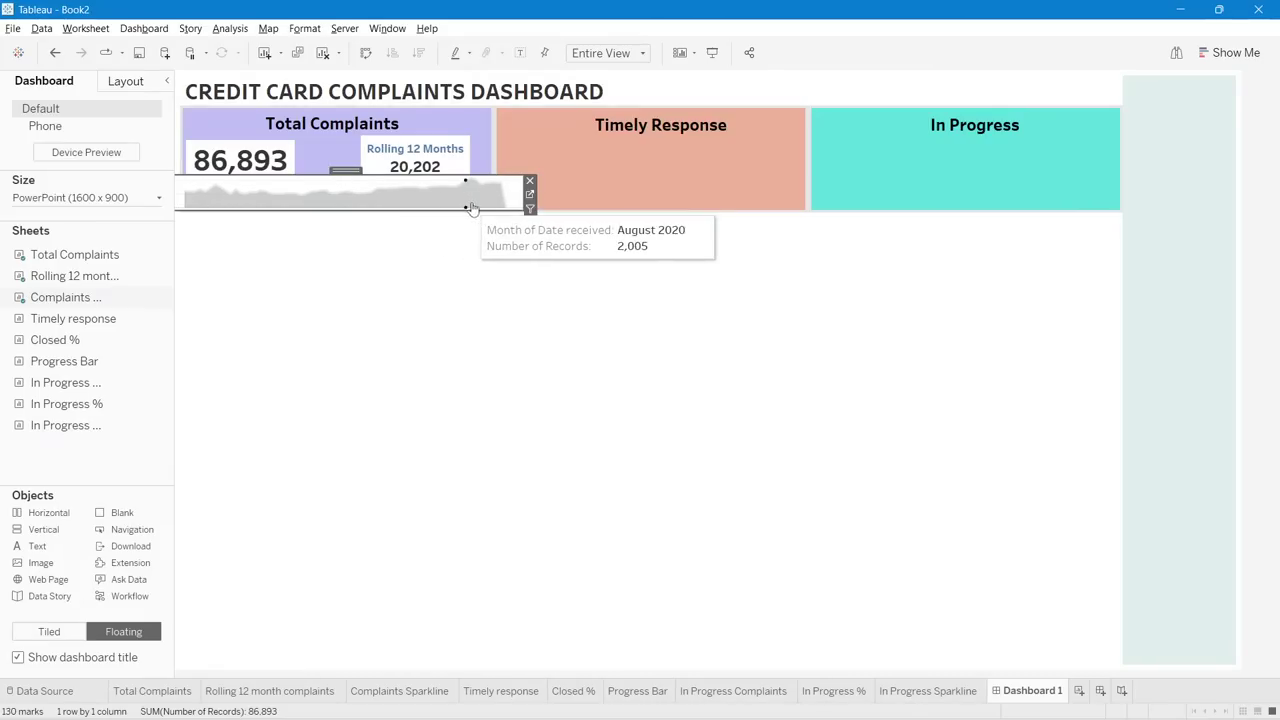
{"action": "left_click_drag", "start_coordinate": [522, 206], "coordinate": [497, 204]}
{"action": "left_click", "coordinate": [492, 290]}
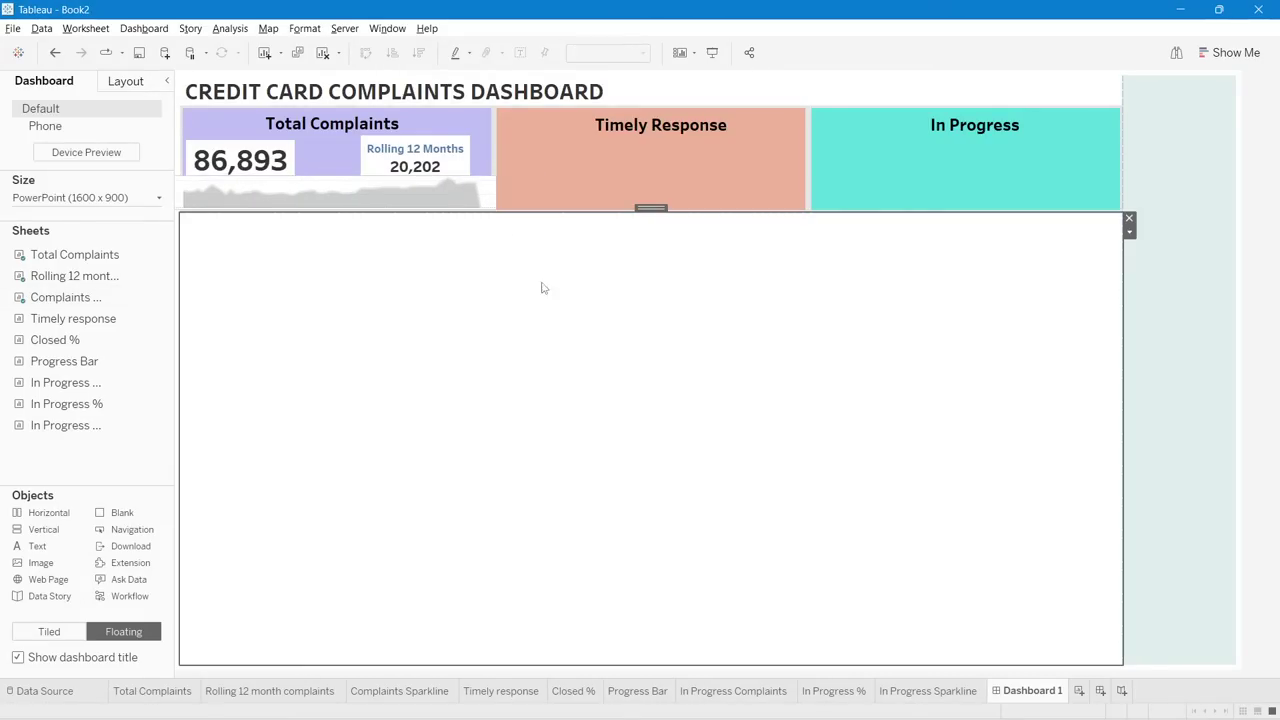
- Set the worksheet shading of the Total Complaints figure, Rolling 12 Months figure and sparkline in the purple card to None
{"action": "left_click_drag", "start_coordinate": [237, 147], "coordinate": [238, 144]}
{"action": "left_click", "coordinate": [237, 148]}
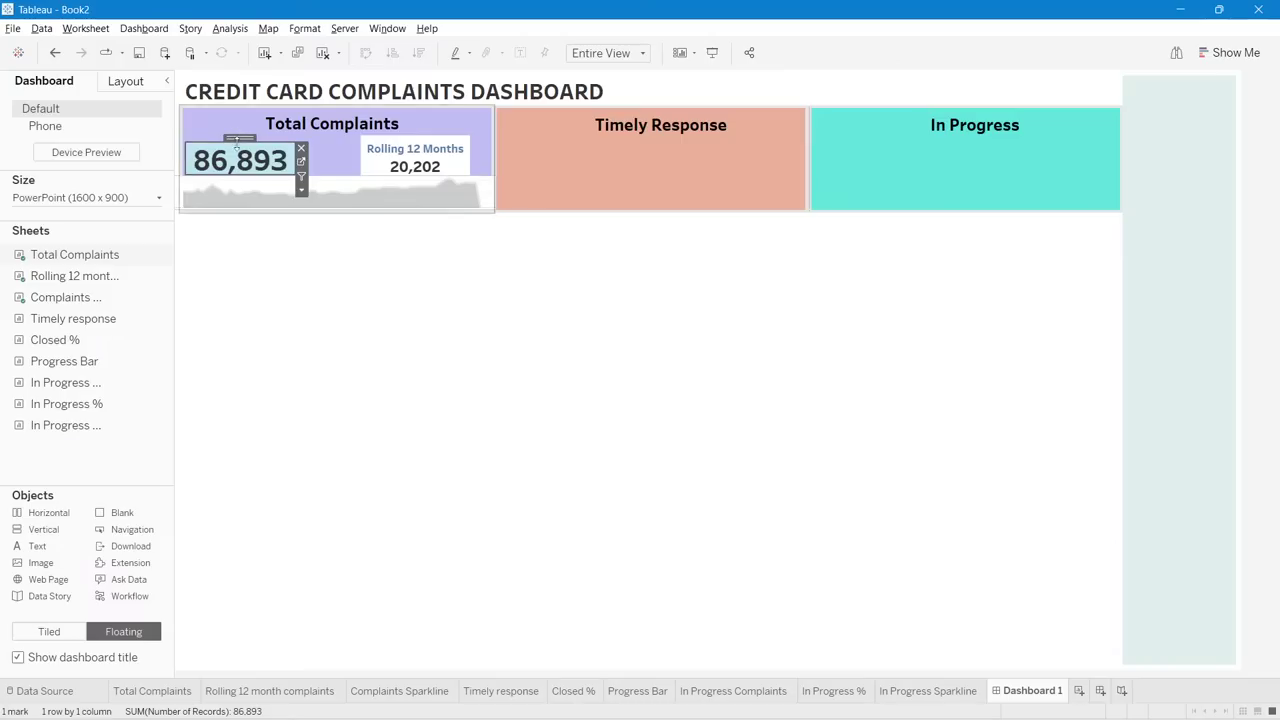
{"action": "right_click", "coordinate": [237, 155]}
{"action": "left_click", "coordinate": [275, 237]}
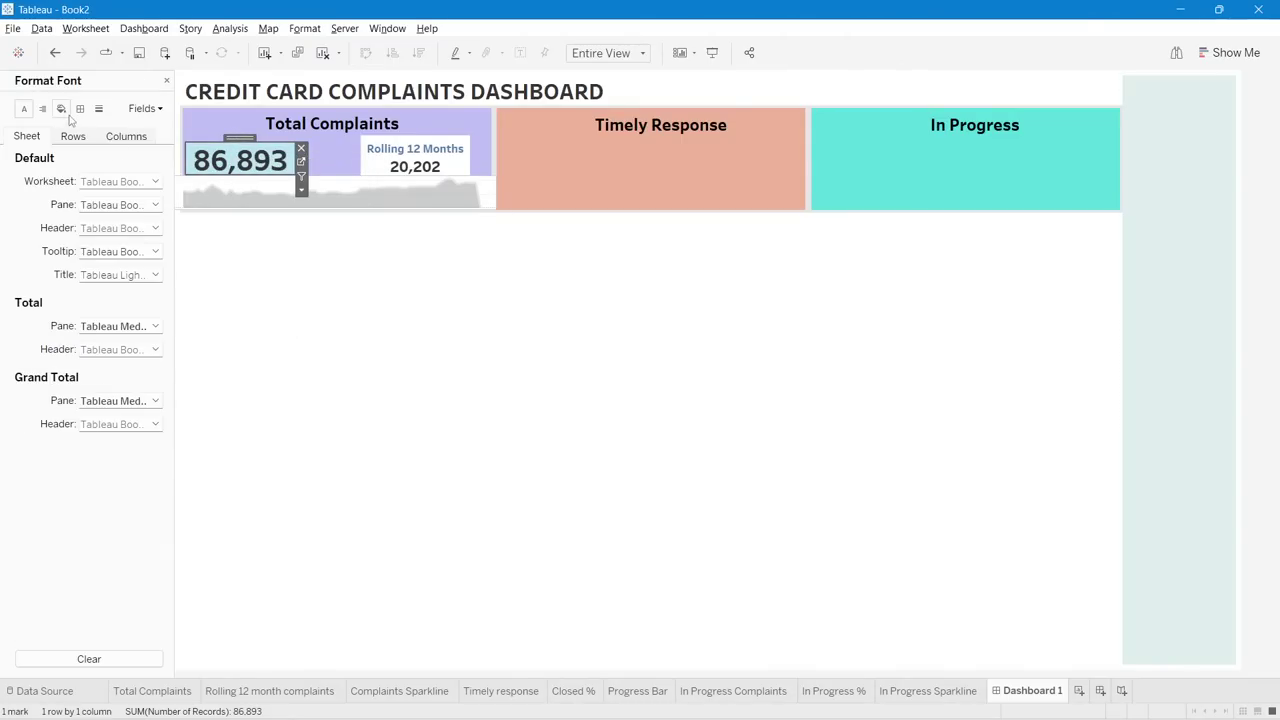
{"action": "left_click", "coordinate": [61, 109]}
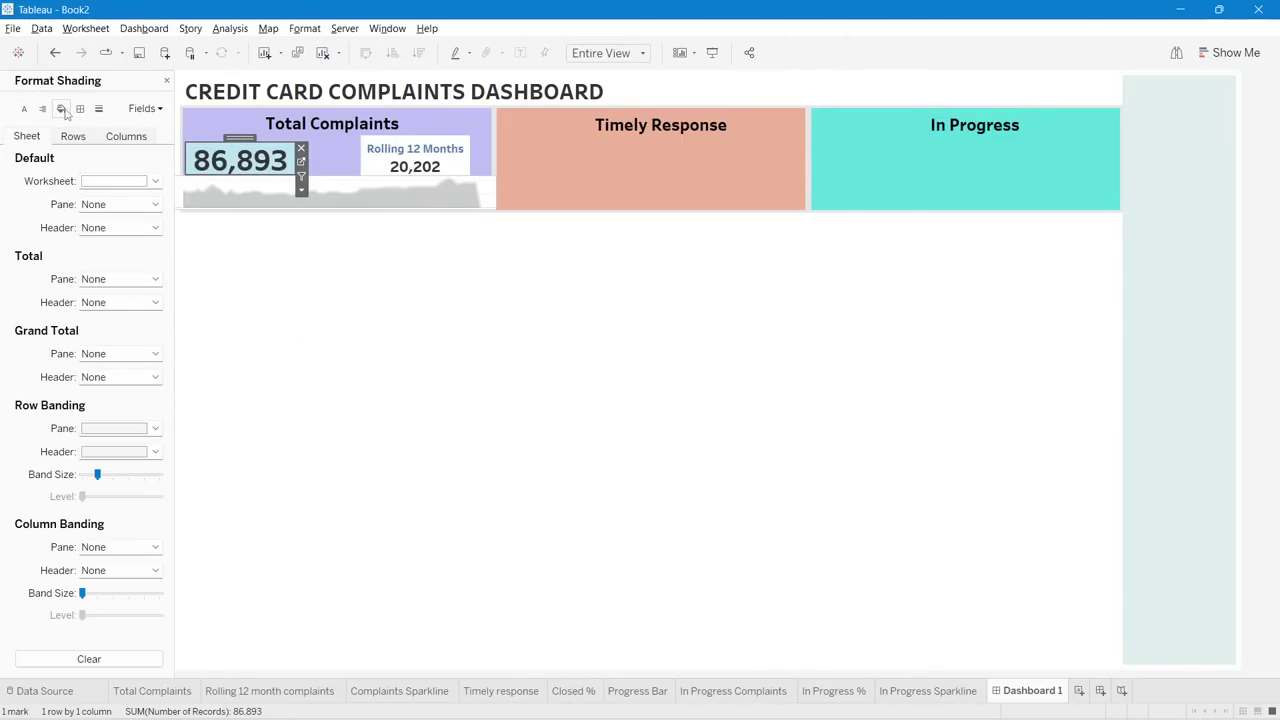
{"action": "left_click", "coordinate": [101, 180]}
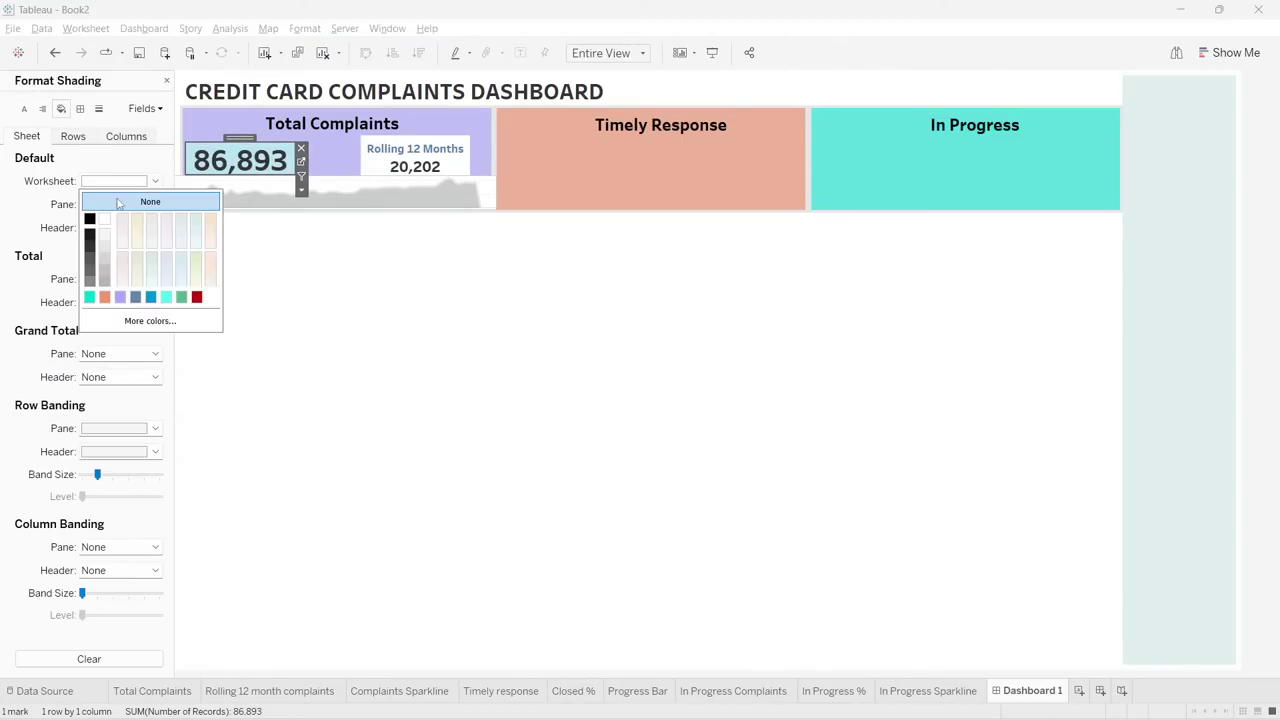
{"action": "left_click", "coordinate": [393, 152]}
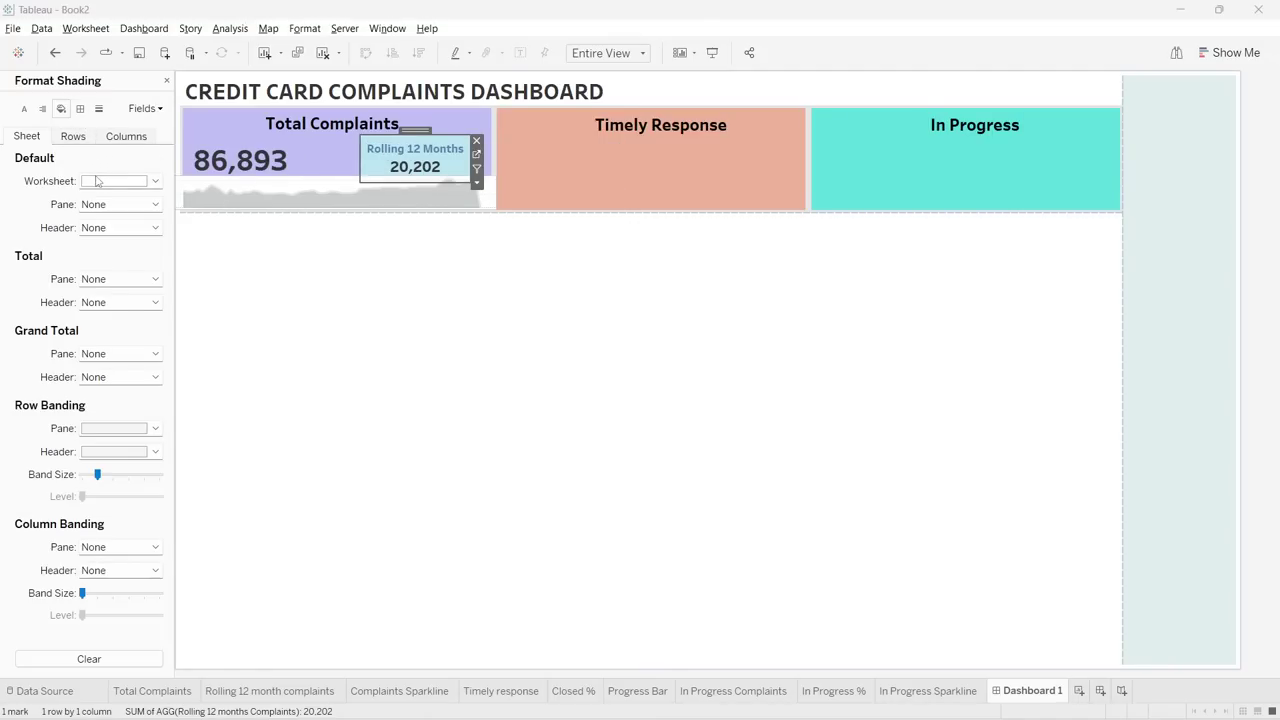
{"action": "left_click", "coordinate": [110, 180]}
{"action": "left_click", "coordinate": [271, 194]}
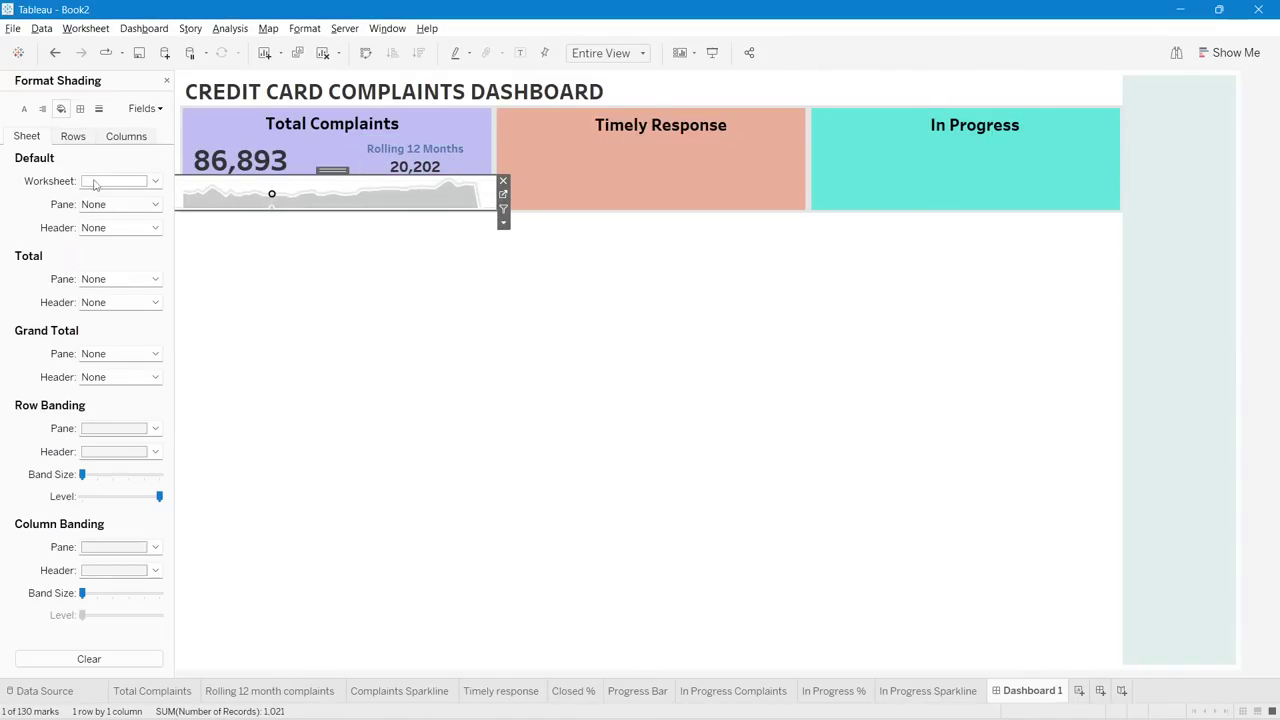
{"action": "left_click", "coordinate": [95, 181]}
{"action": "left_click", "coordinate": [351, 309]}
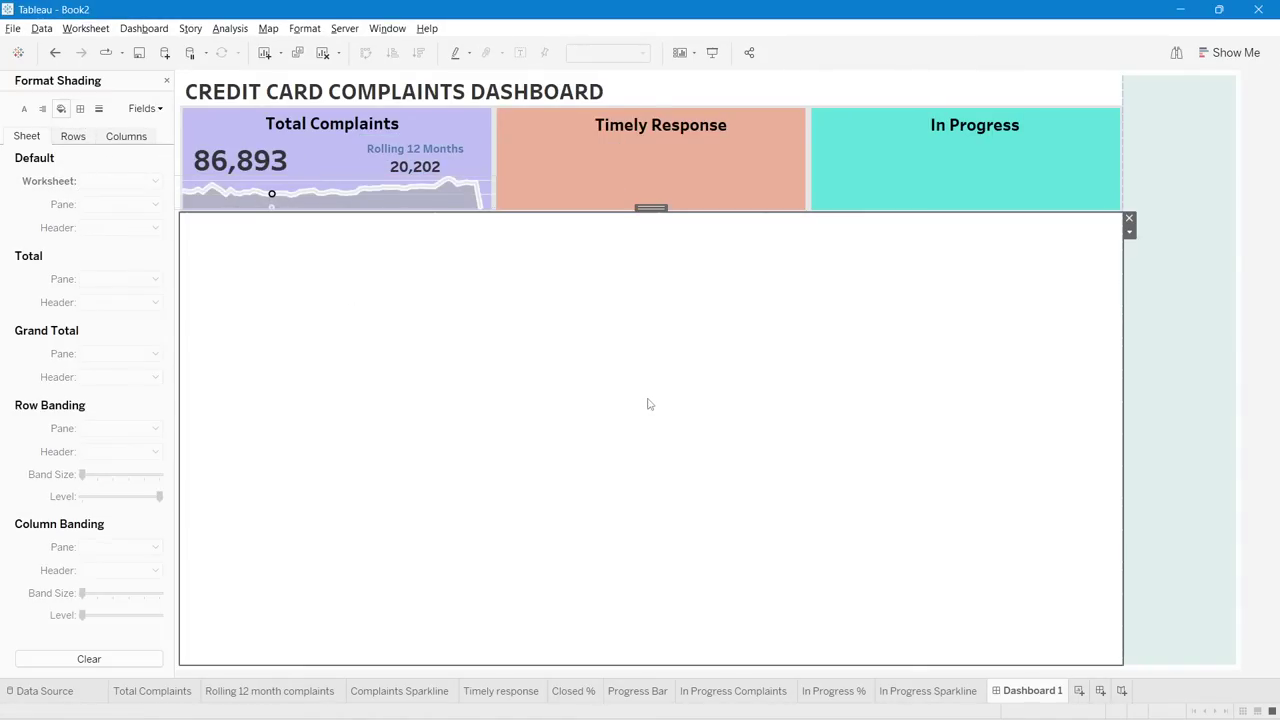
- Widen the complaints sparkline so that its area reaches the right edge of the purple card
{"action": "left_click", "coordinate": [295, 190]}
{"action": "double_click", "coordinate": [320, 166]}
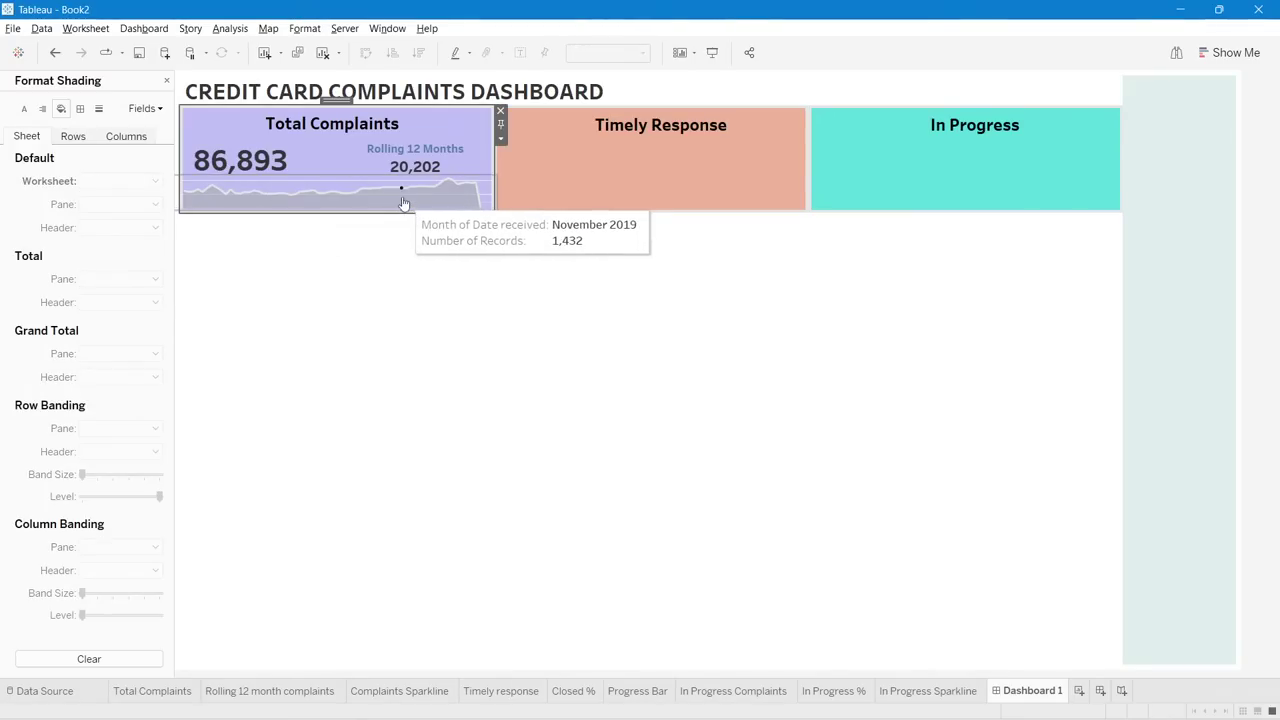
{"action": "left_click_drag", "start_coordinate": [492, 194], "coordinate": [502, 195]}
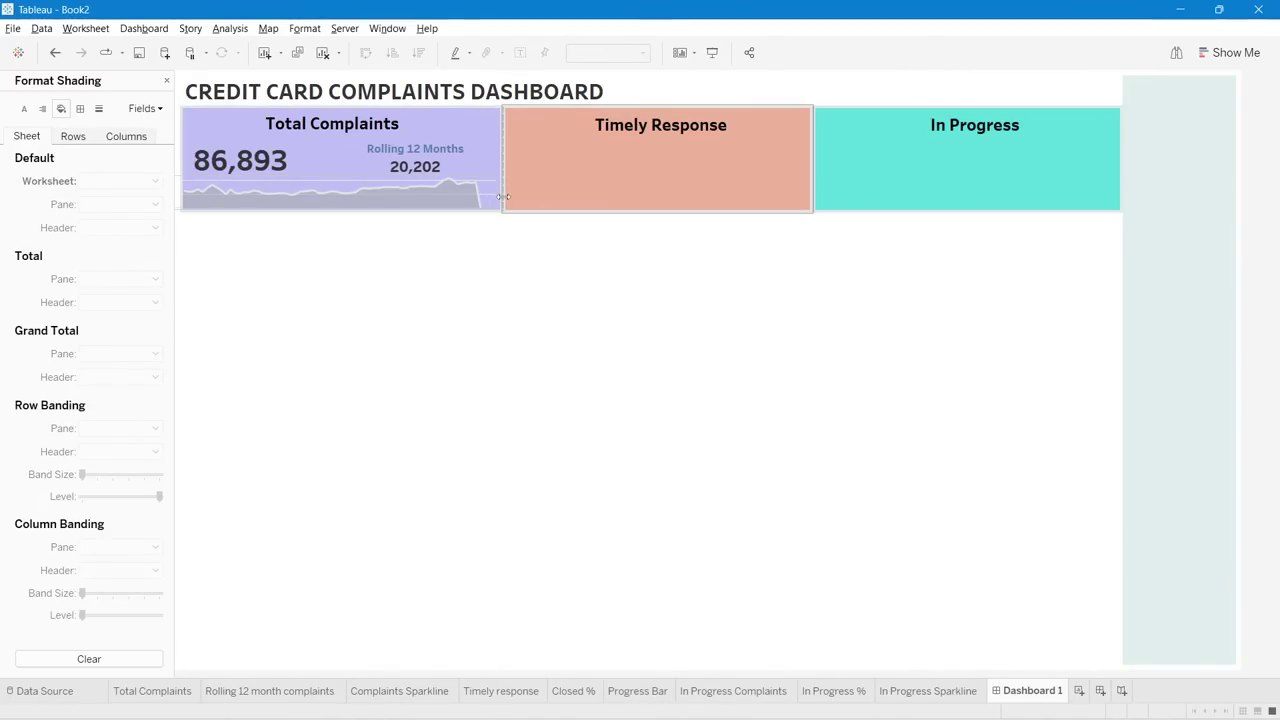
{"action": "left_click", "coordinate": [490, 192]}
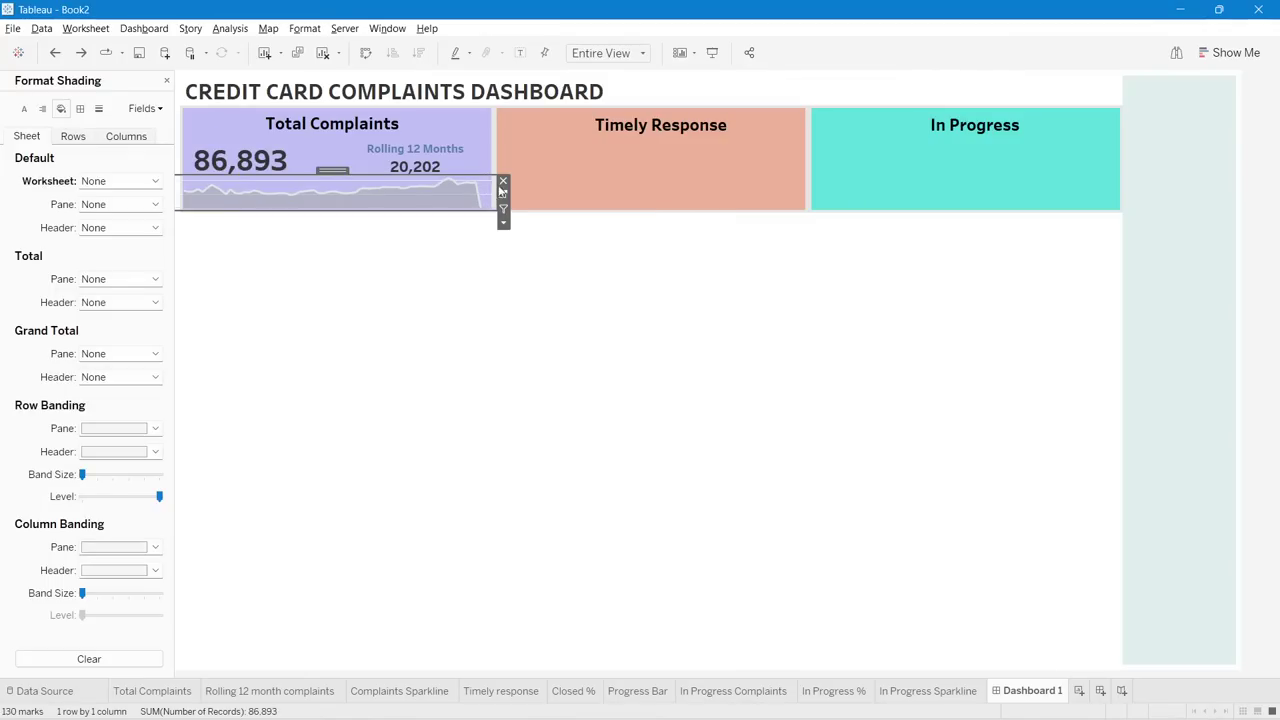
{"action": "left_click_drag", "start_coordinate": [491, 194], "coordinate": [503, 194]}
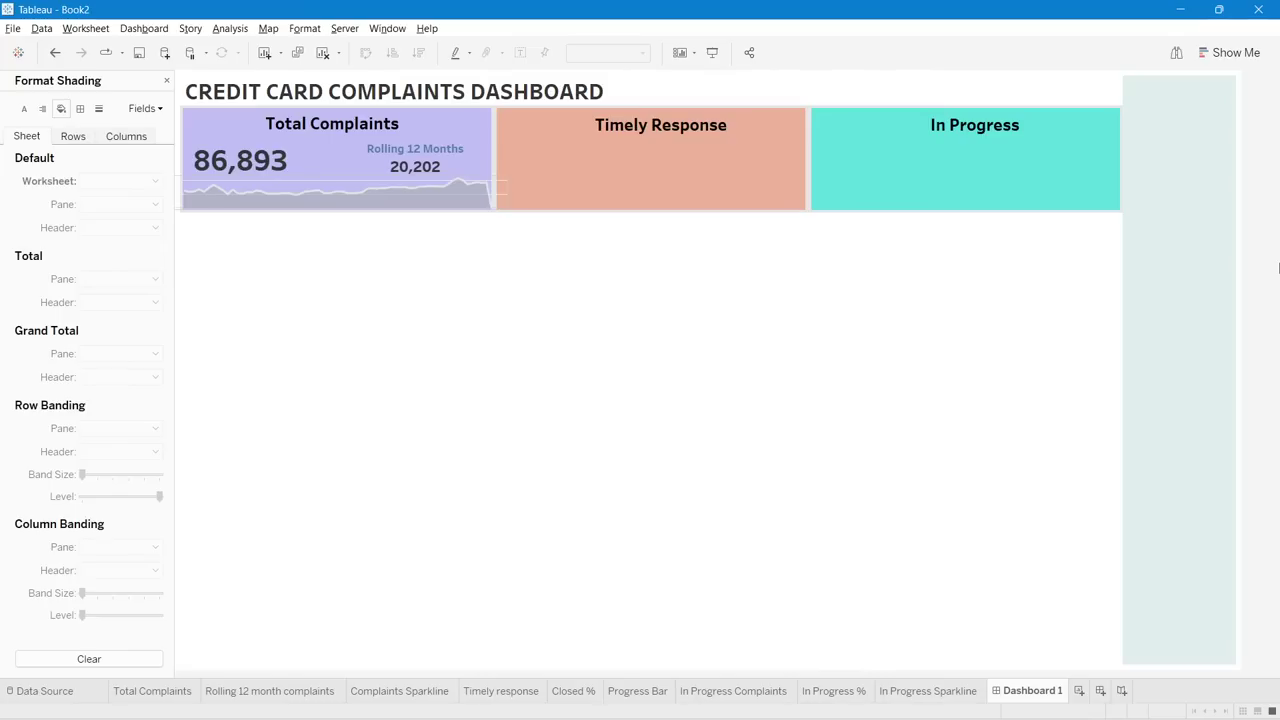
- Set the complaints sparkline's zero lines to None
{"action": "right_click", "coordinate": [340, 177]}
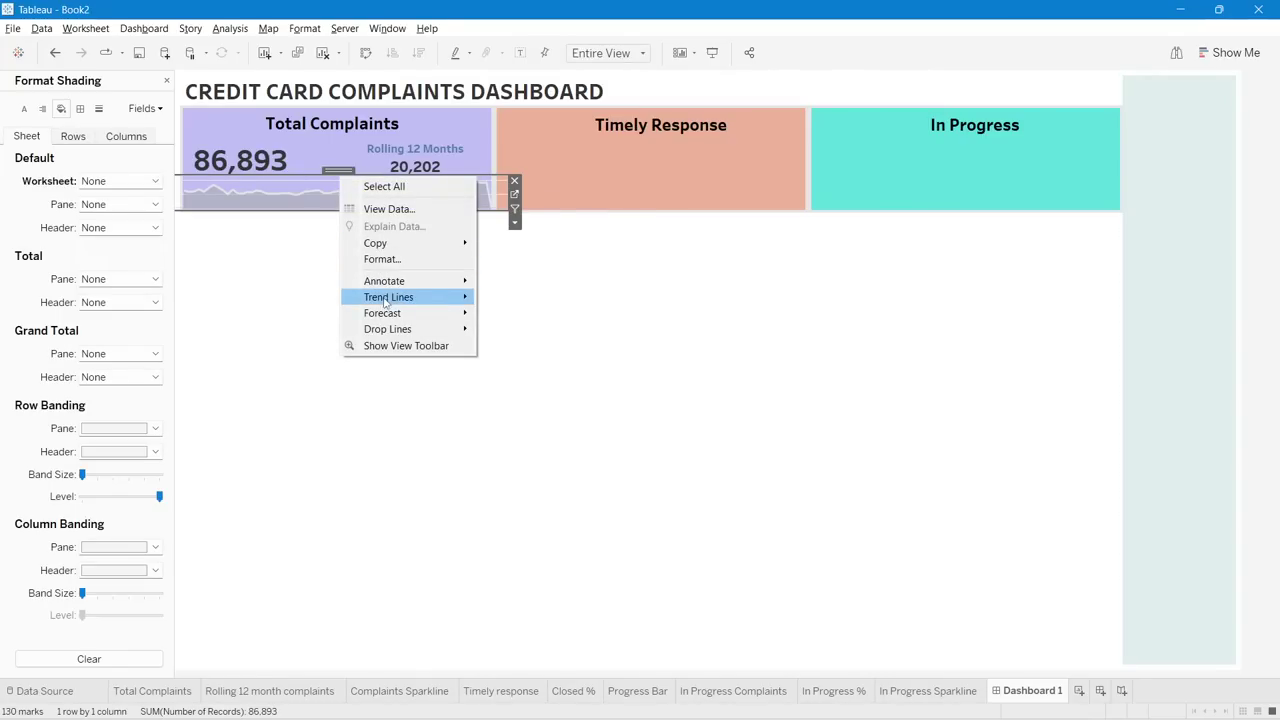
{"action": "left_click", "coordinate": [382, 259]}
{"action": "left_click", "coordinate": [98, 109]}
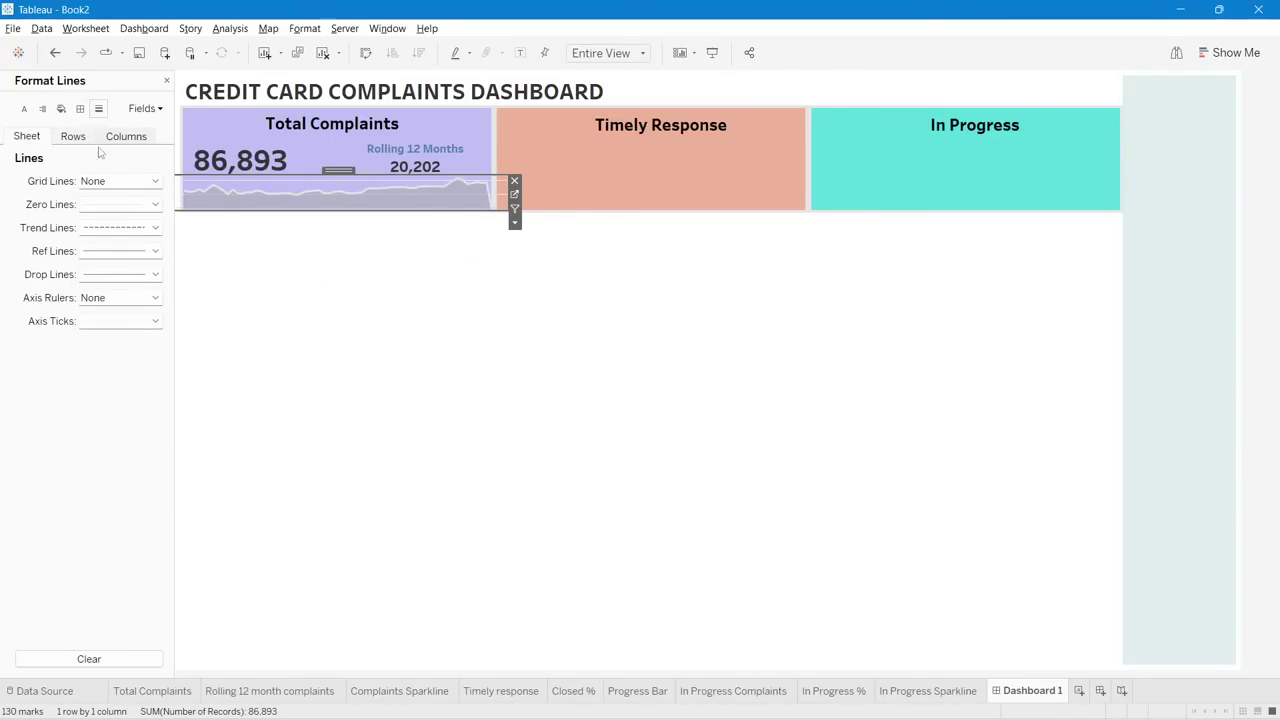
{"action": "left_click", "coordinate": [98, 201]}
{"action": "left_click", "coordinate": [105, 222]}
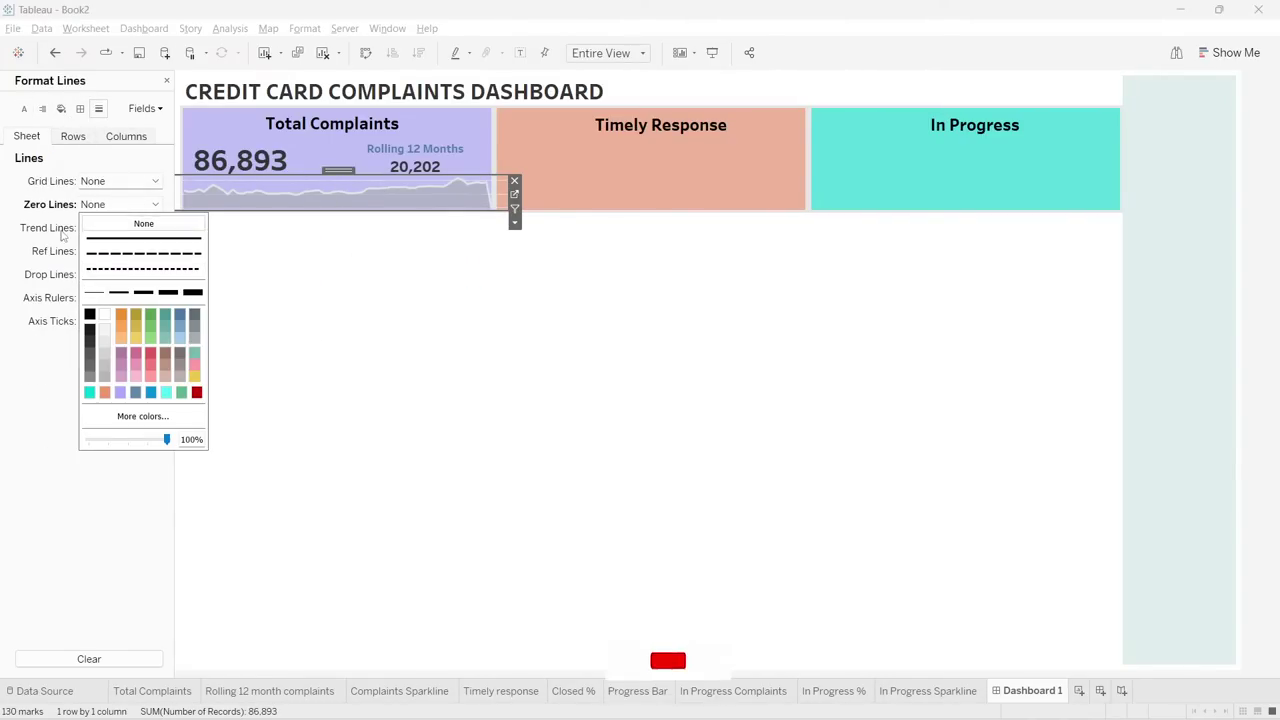
- Set the complaints sparkline's trend lines, reference lines, drop lines and axis ticks to None for the whole sheet
{"action": "left_click", "coordinate": [95, 229]}
{"action": "left_click", "coordinate": [105, 246]}
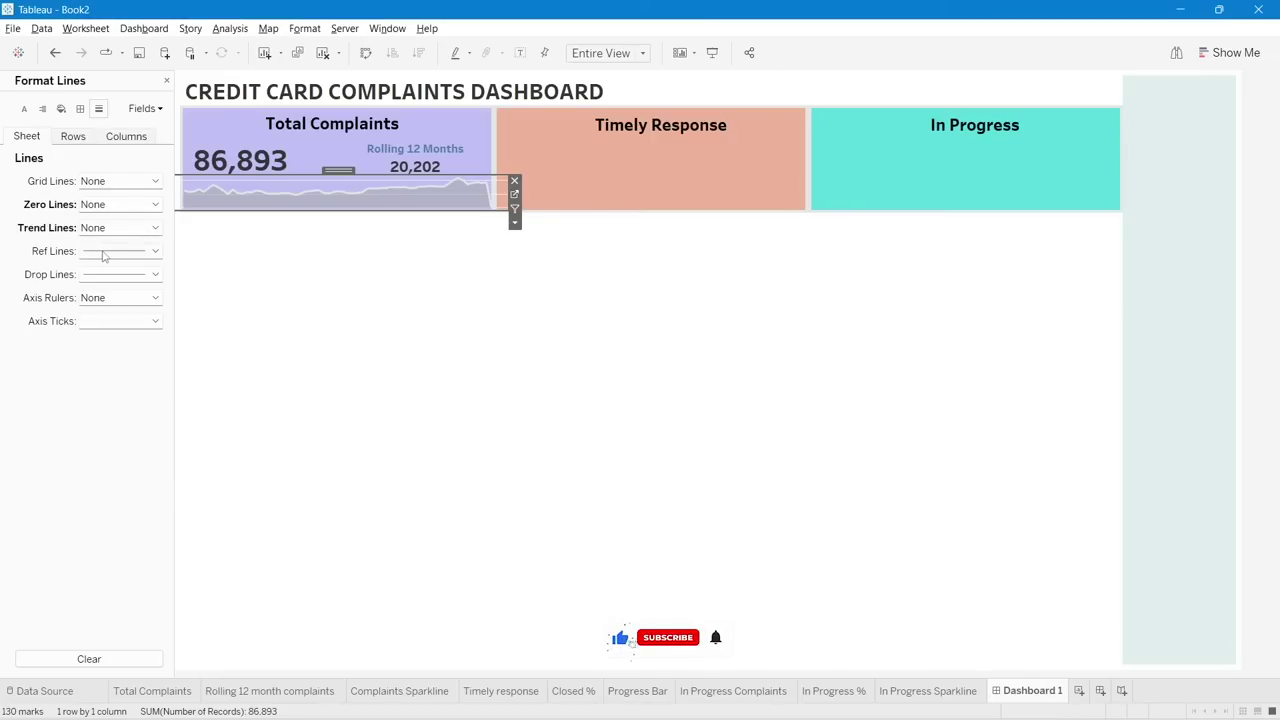
{"action": "left_click", "coordinate": [105, 251]}
{"action": "left_click", "coordinate": [110, 271]}
{"action": "left_click", "coordinate": [104, 275]}
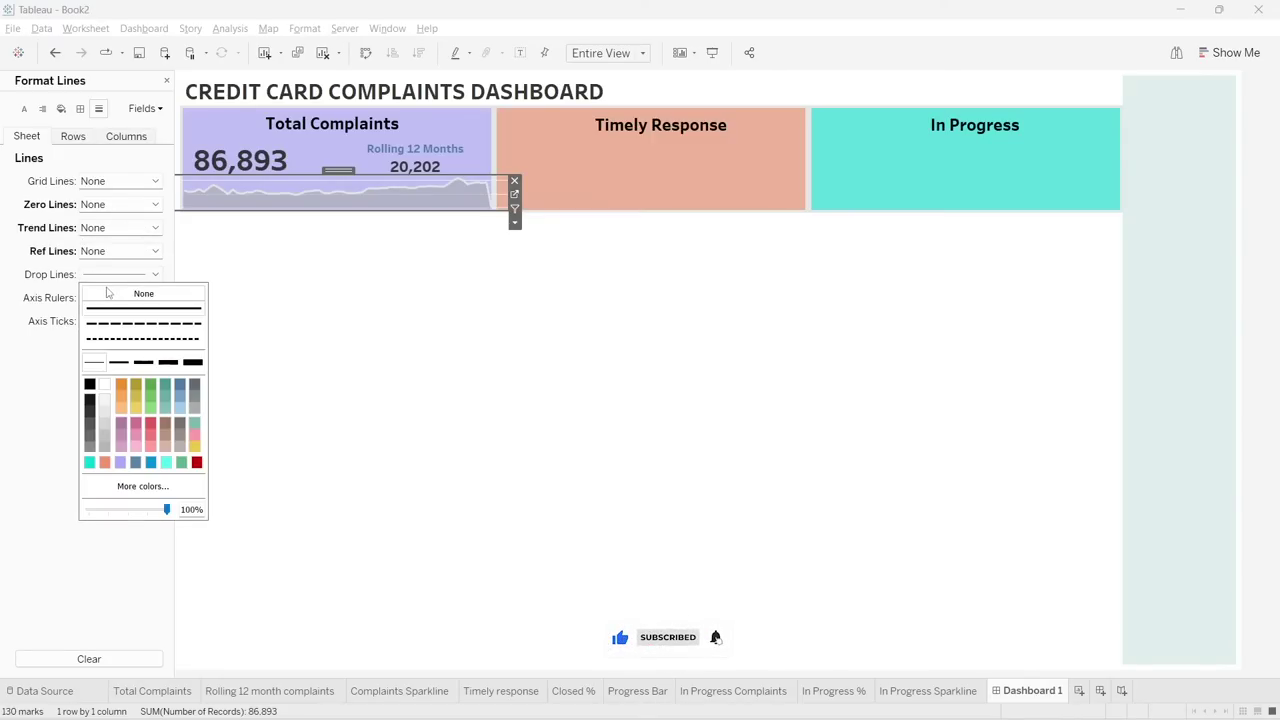
{"action": "left_click", "coordinate": [108, 293]}
{"action": "left_click", "coordinate": [107, 322]}
{"action": "left_click", "coordinate": [110, 340]}
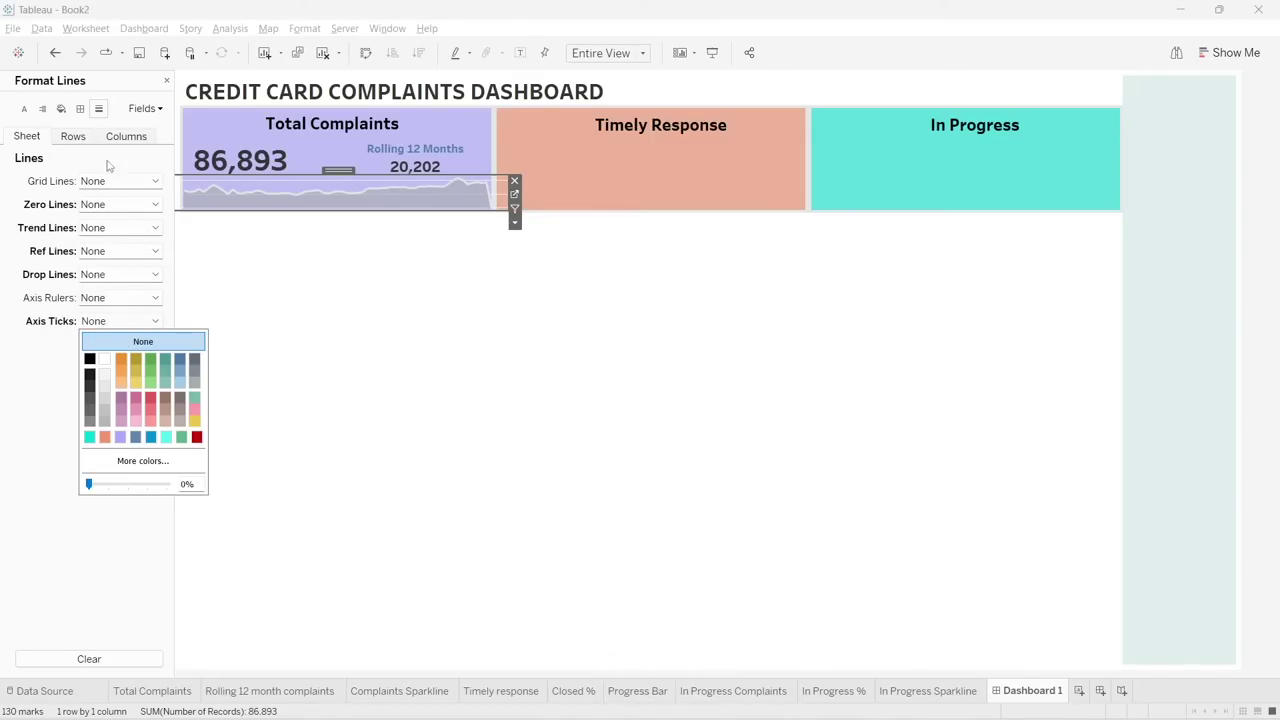
- Set the row grid lines of the complaints sparkline to None
{"action": "left_click", "coordinate": [76, 139]}
{"action": "left_click", "coordinate": [122, 186]}
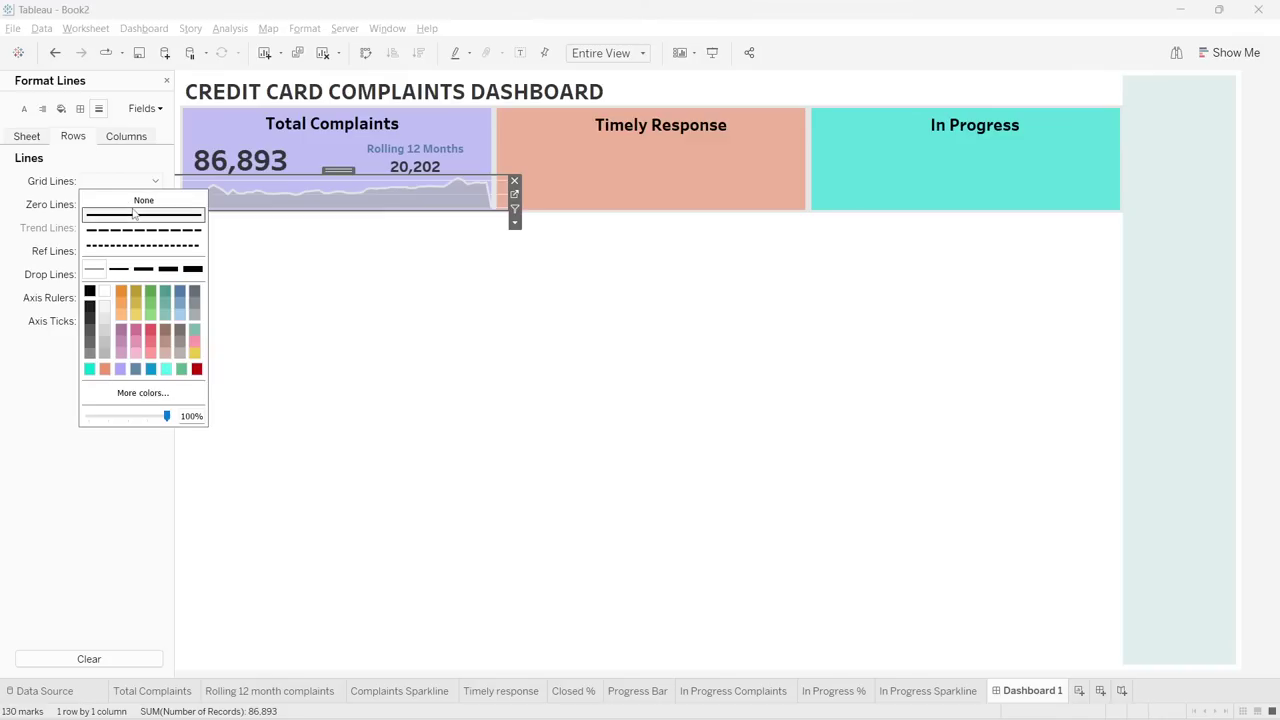
{"action": "left_click", "coordinate": [131, 204]}
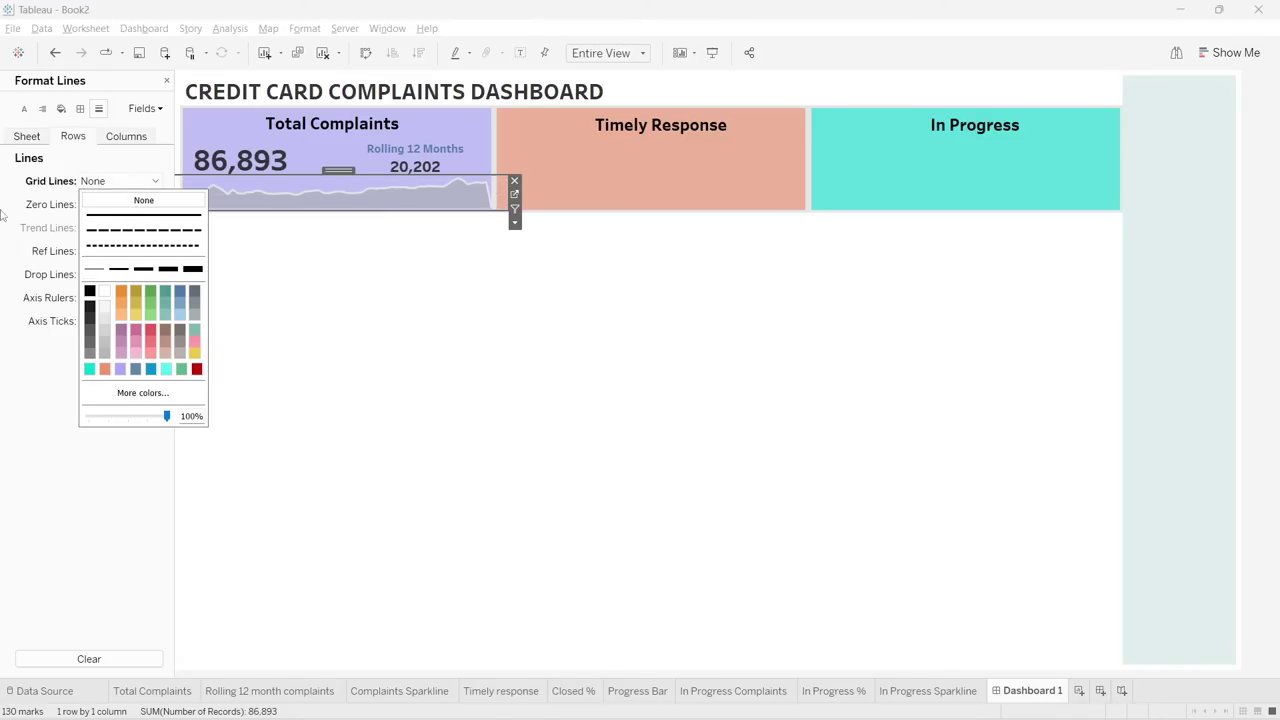
{"action": "left_click", "coordinate": [566, 326]}
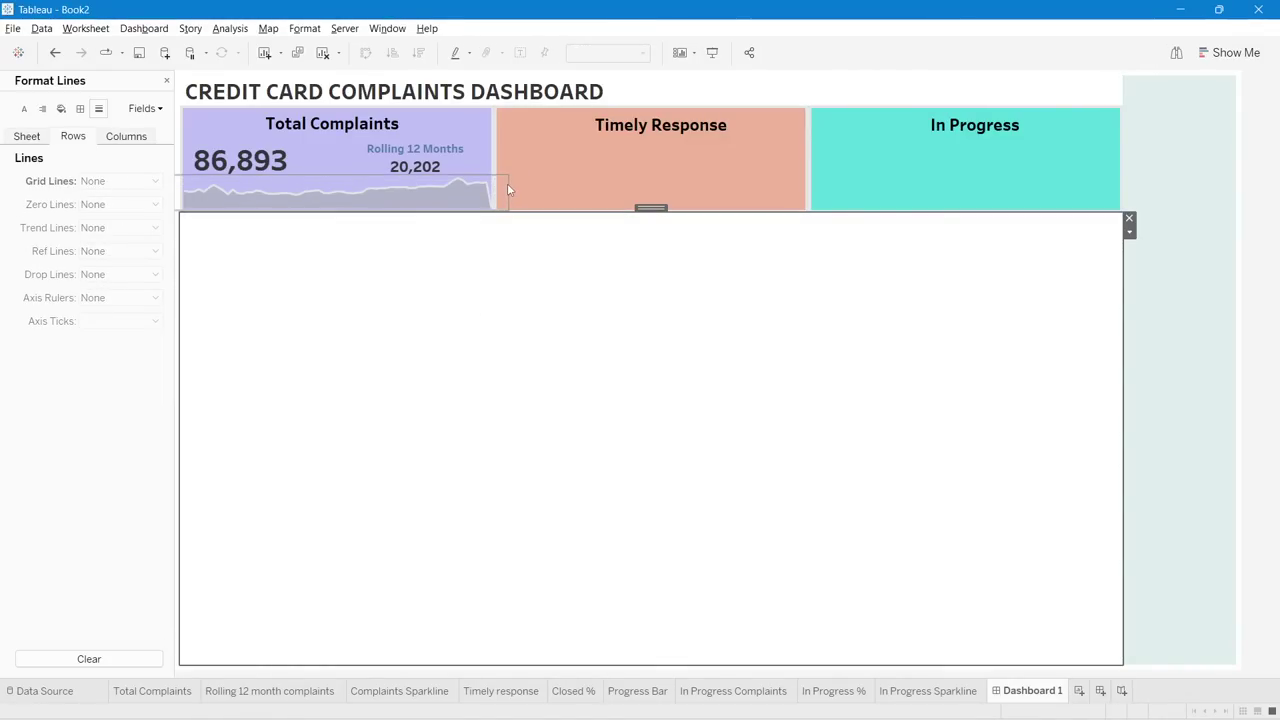
- Set the sparkline's row borders to None for the grand total pane and header and the row divider pane
{"action": "left_click", "coordinate": [466, 190]}
{"action": "left_click", "coordinate": [80, 110]}
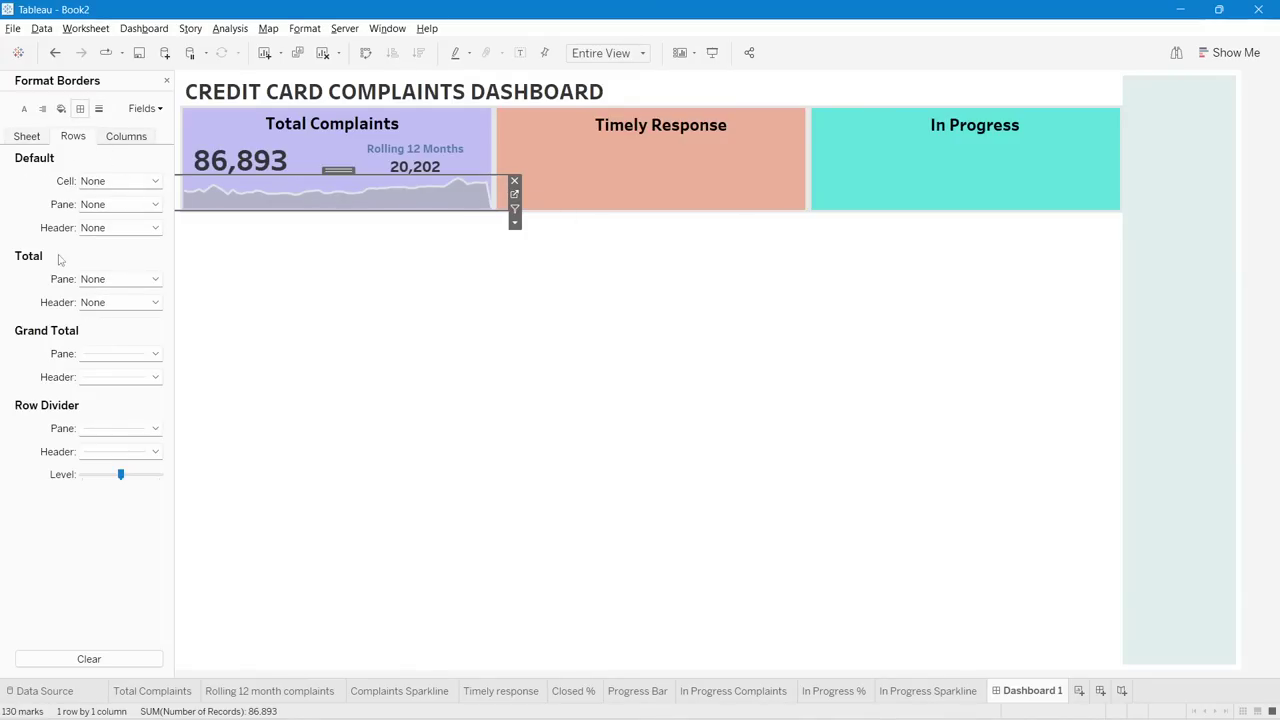
{"action": "left_click", "coordinate": [118, 354]}
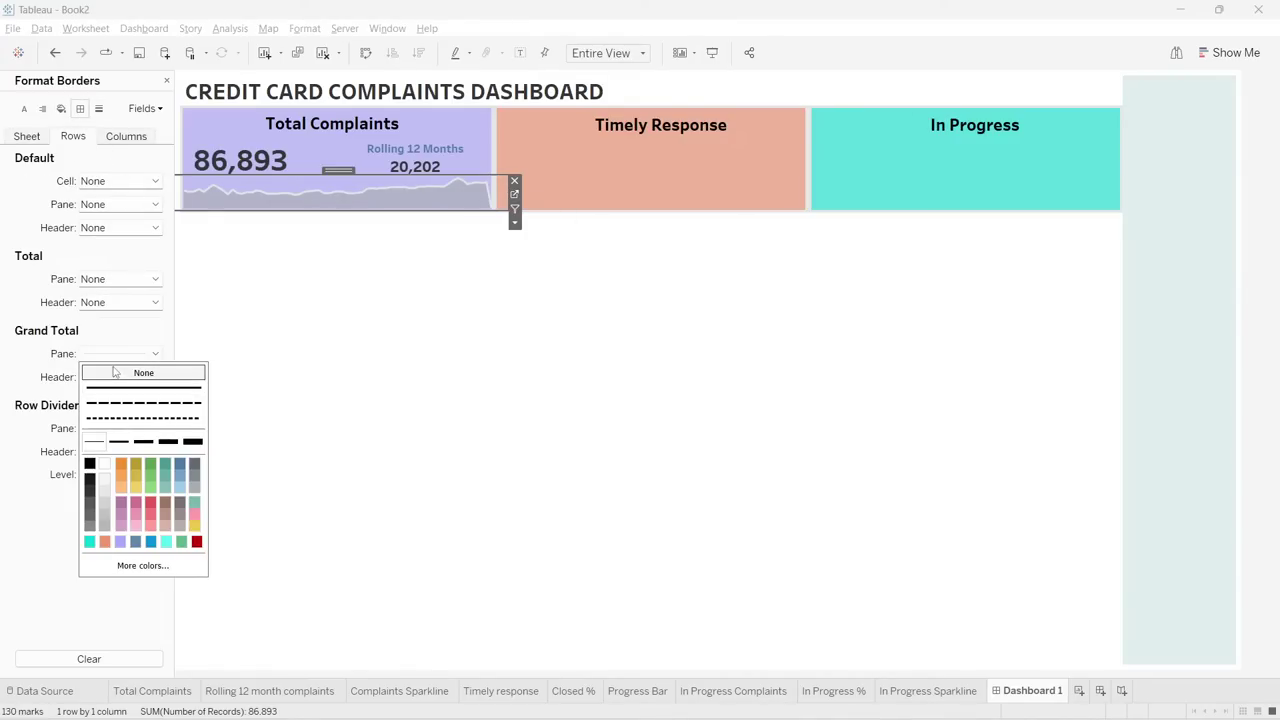
{"action": "left_click", "coordinate": [114, 372]}
{"action": "left_click", "coordinate": [118, 377]}
{"action": "left_click", "coordinate": [114, 395]}
{"action": "left_click", "coordinate": [116, 430]}
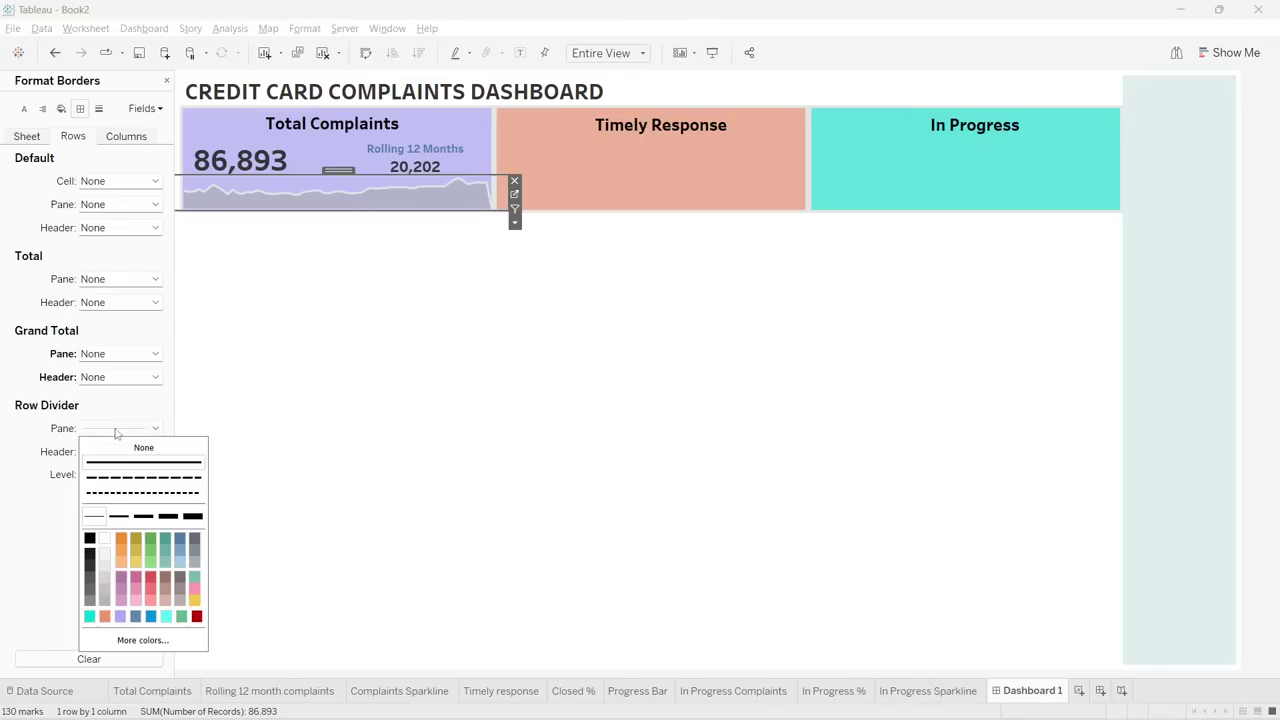
{"action": "left_click", "coordinate": [87, 451]}
{"action": "left_click", "coordinate": [116, 452]}
{"action": "left_click", "coordinate": [314, 434]}
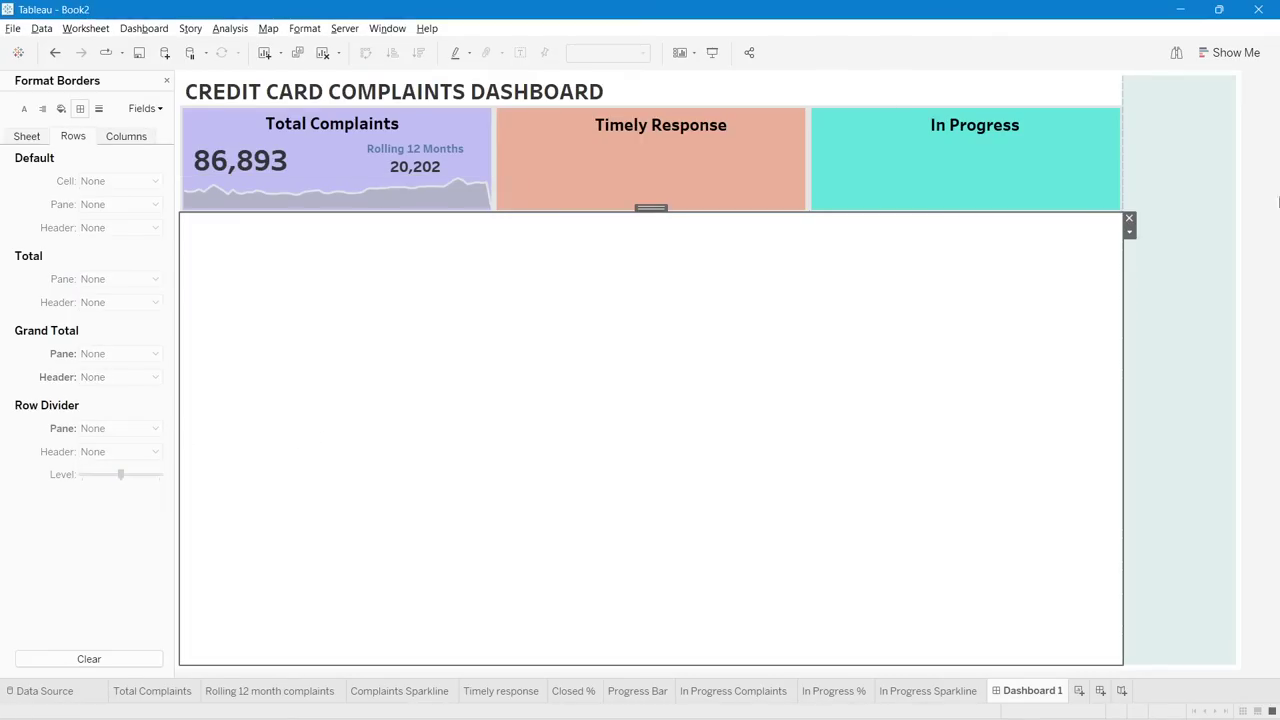
- Set the sparkline's sheet-level grand total borders and column divider to None
{"action": "left_click", "coordinate": [504, 191]}
{"action": "left_click", "coordinate": [114, 143]}
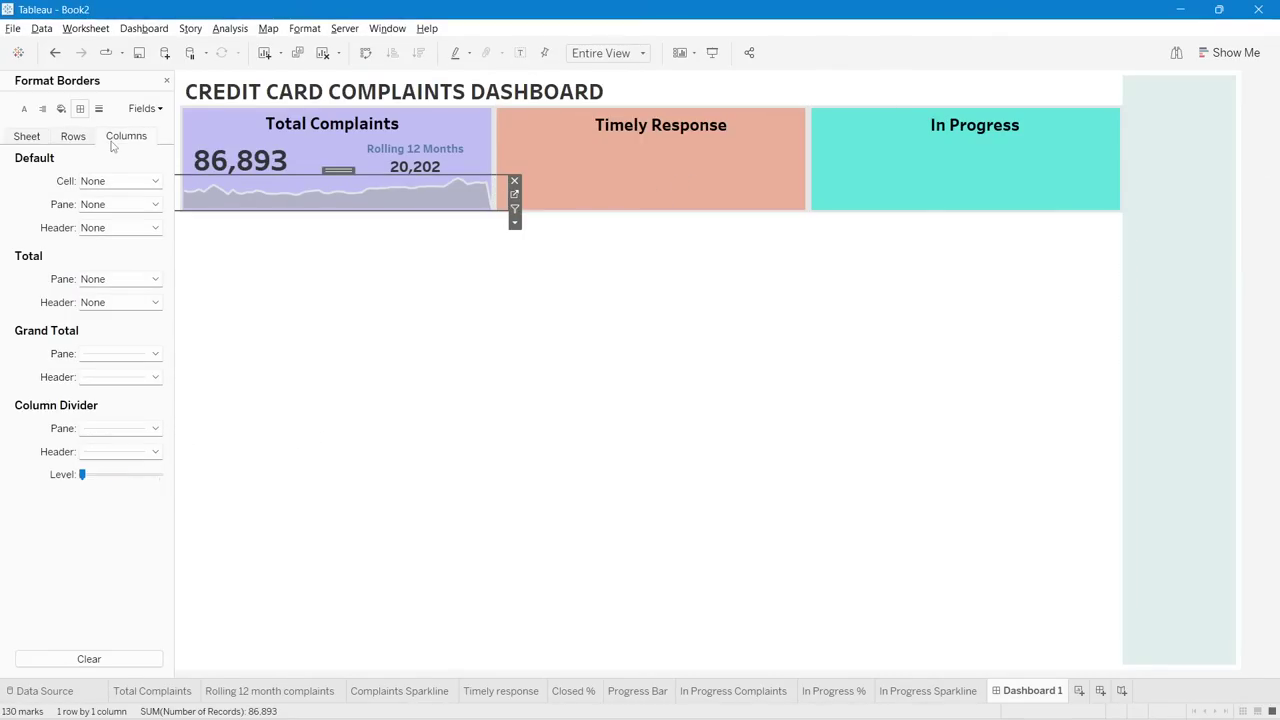
{"action": "left_click", "coordinate": [27, 141]}
{"action": "left_click", "coordinate": [116, 354]}
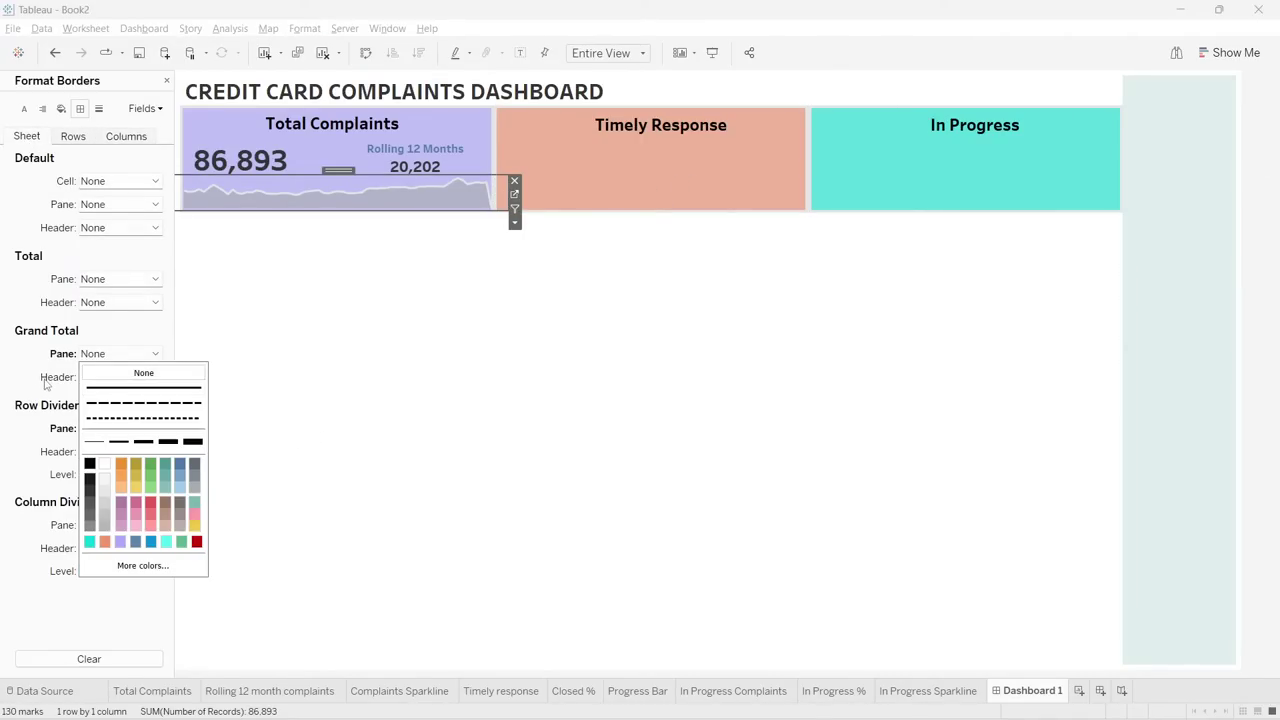
{"action": "left_click", "coordinate": [143, 371]}
{"action": "left_click", "coordinate": [116, 377]}
{"action": "left_click", "coordinate": [112, 398]}
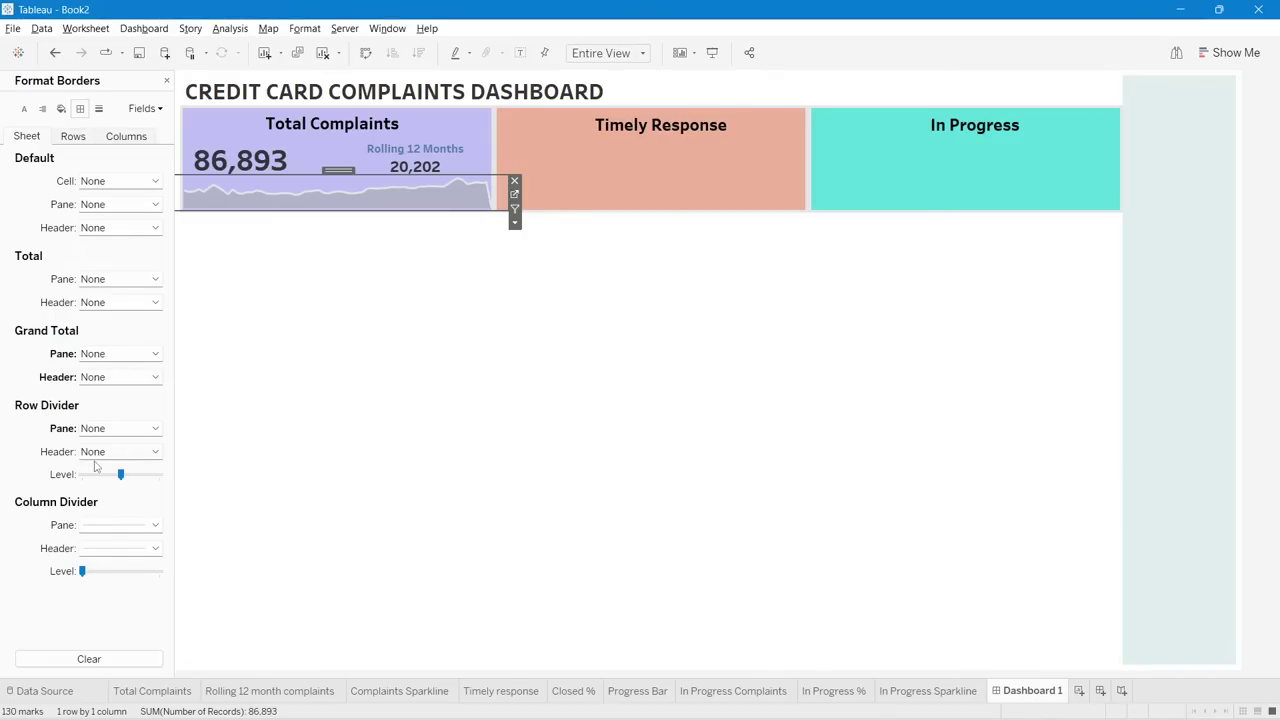
{"action": "left_click", "coordinate": [110, 527]}
{"action": "left_click", "coordinate": [124, 315]}
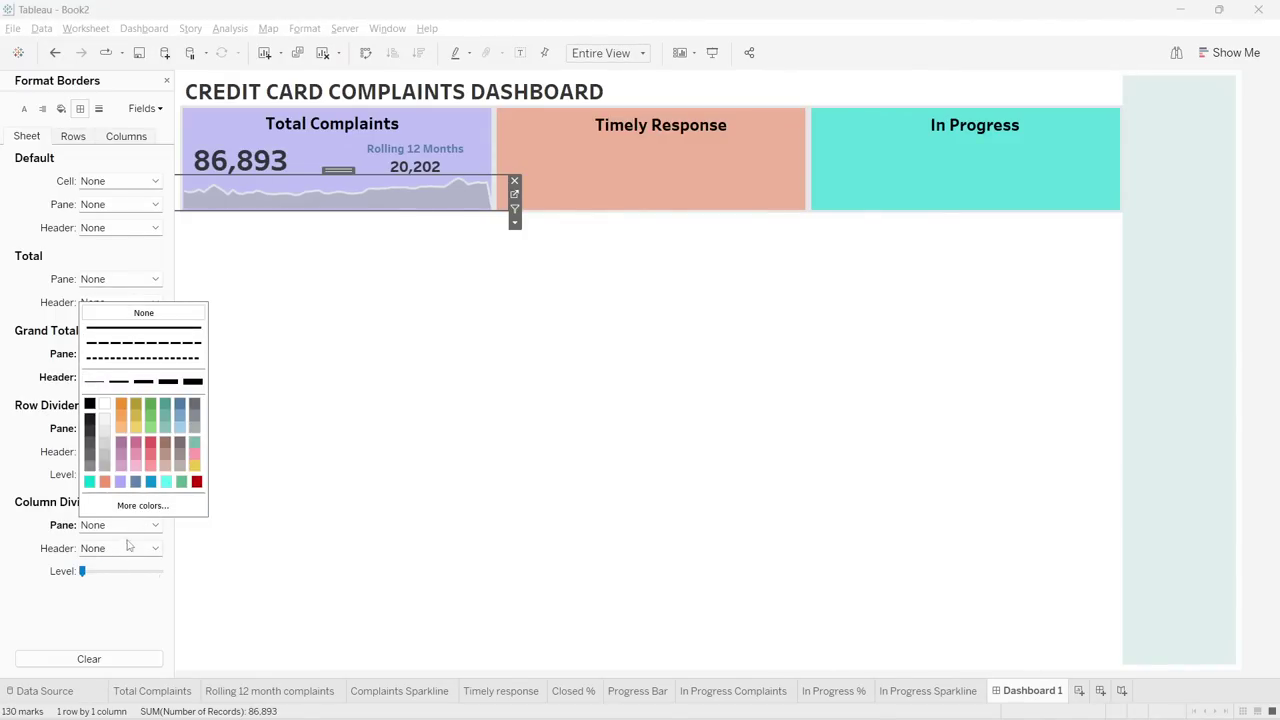
{"action": "left_click", "coordinate": [640, 420]}
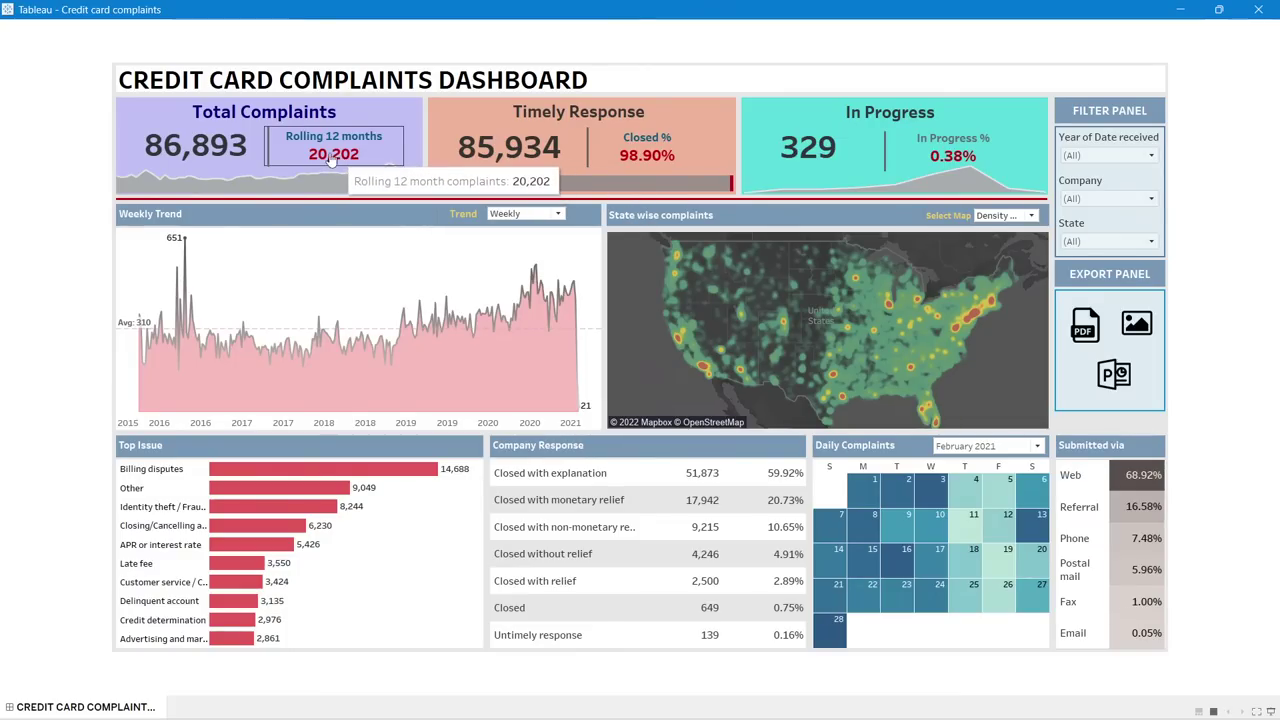
- Colour the complaints value in the Rolling 12 month complaints sheet's label dark red and return to Dashboard 1
{"action": "key", "text": "alt+Tab"}
{"action": "left_click", "coordinate": [466, 168]}
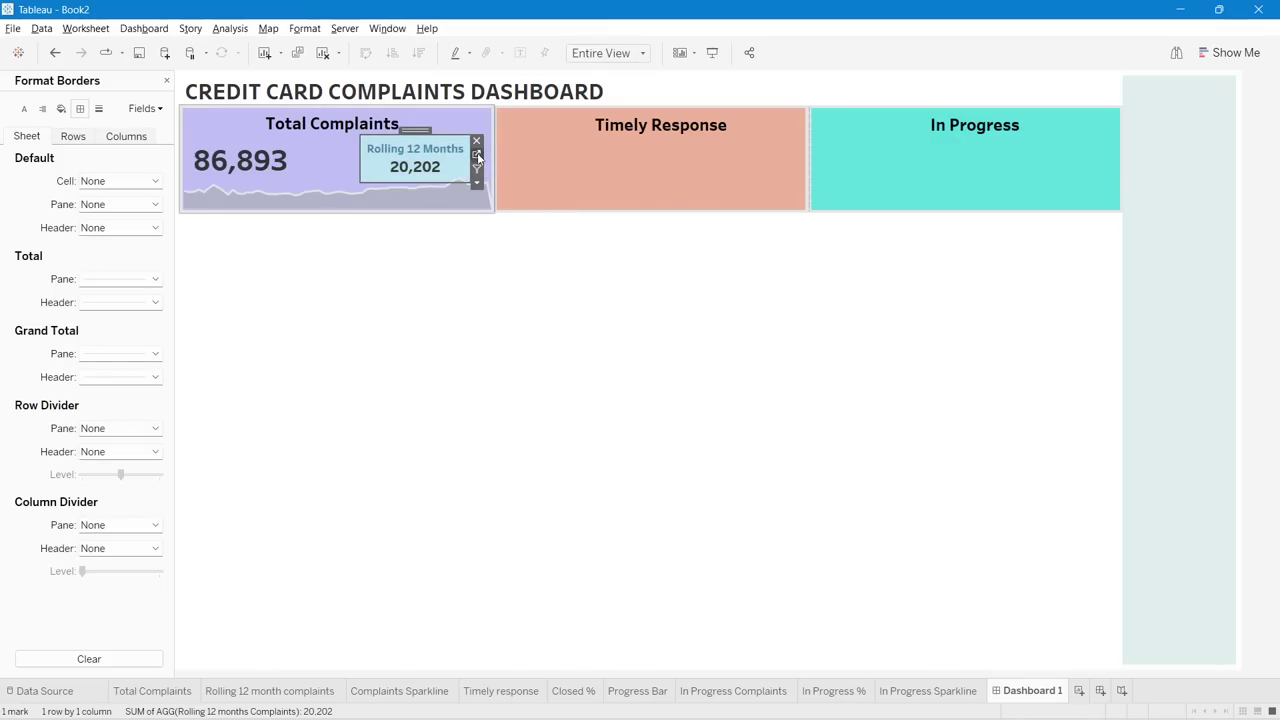
{"action": "left_click", "coordinate": [477, 156]}
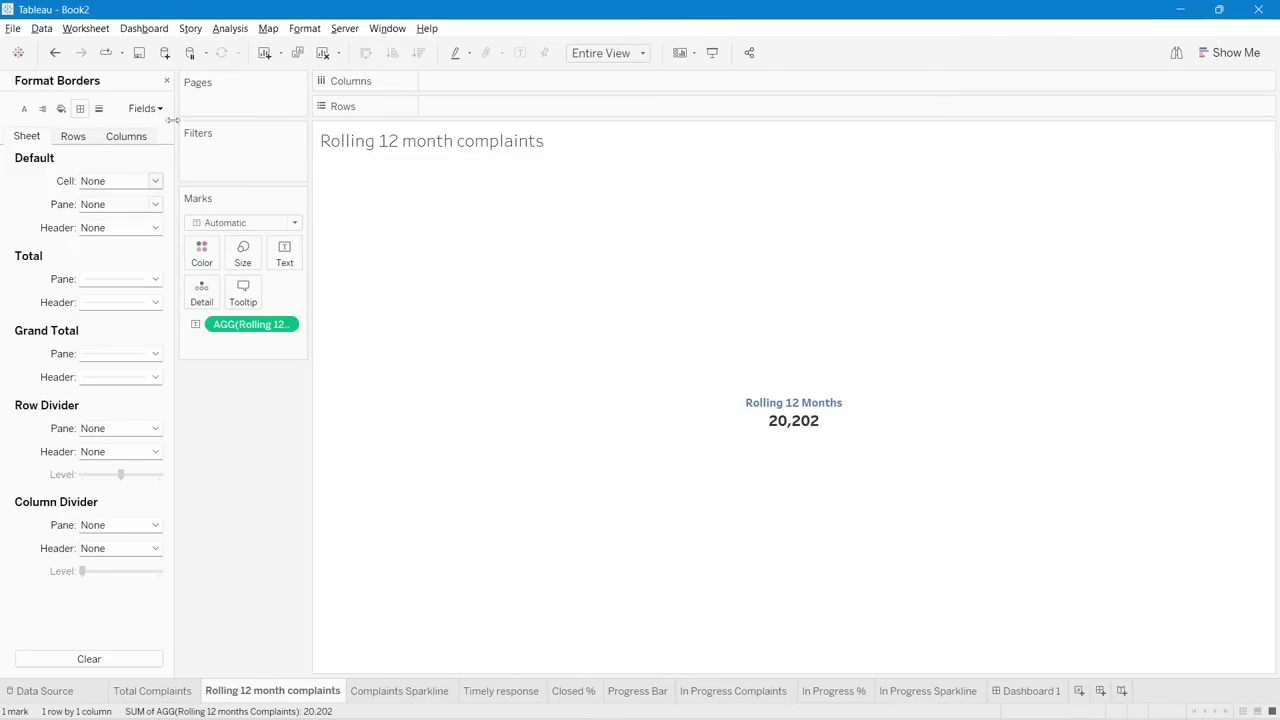
{"action": "left_click", "coordinate": [167, 81]}
{"action": "left_click", "coordinate": [284, 254]}
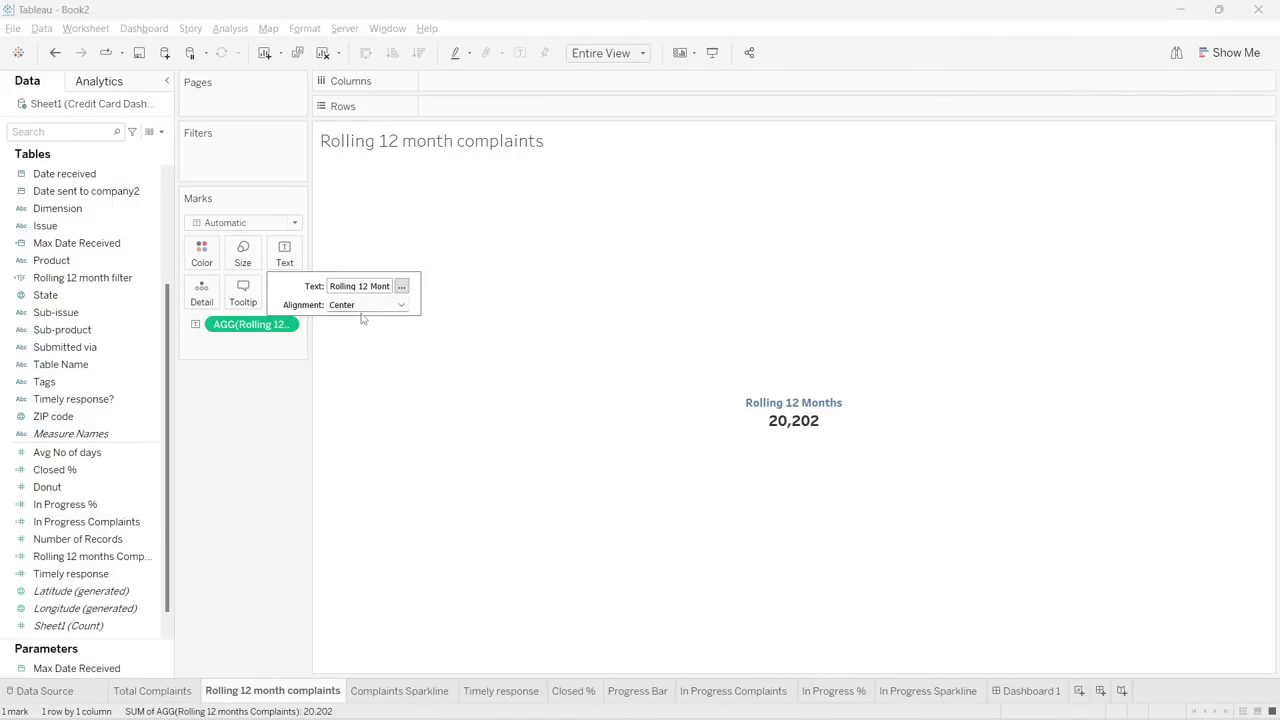
{"action": "left_click", "coordinate": [401, 286]}
{"action": "triple_click", "coordinate": [478, 438]}
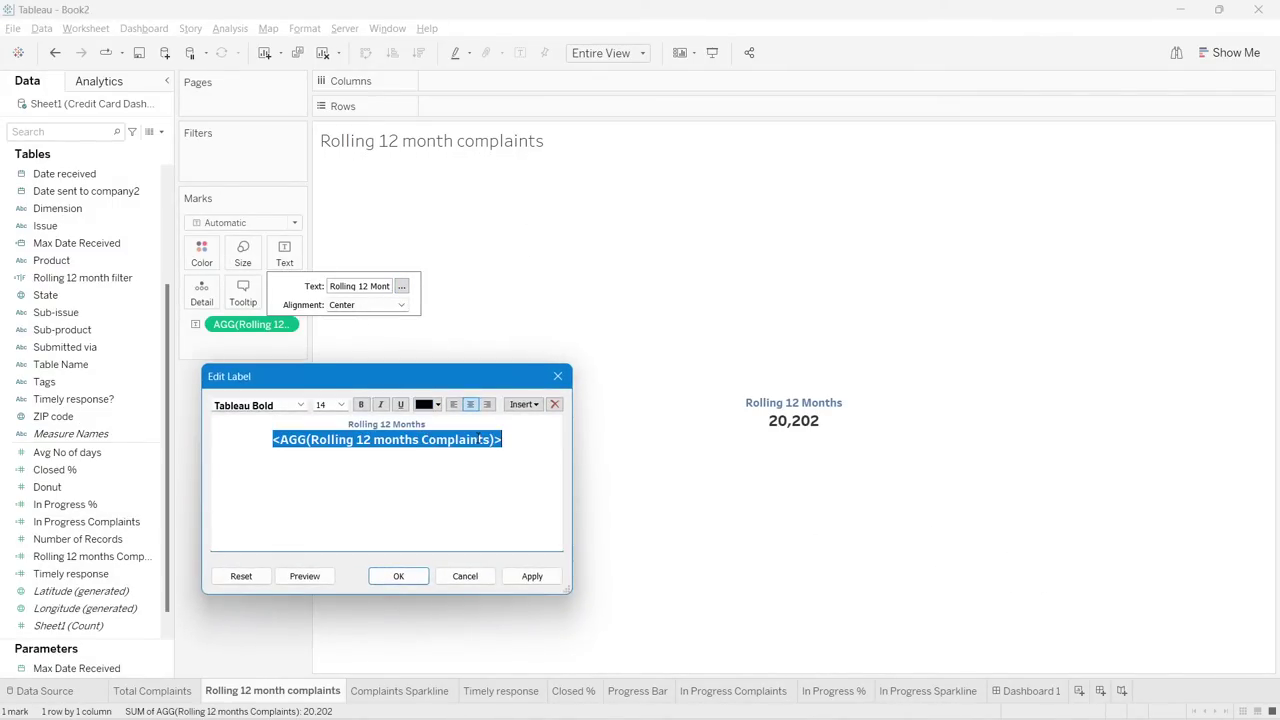
{"action": "left_click", "coordinate": [436, 405]}
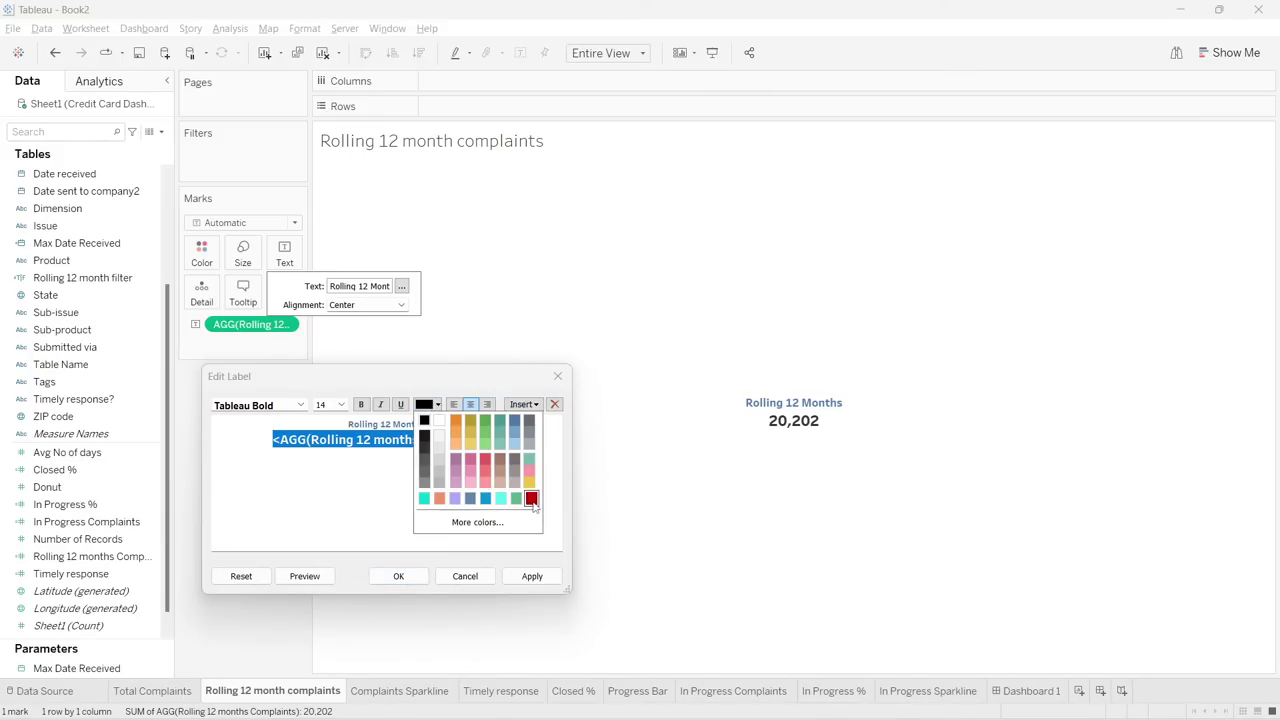
{"action": "left_click", "coordinate": [531, 498]}
{"action": "left_click", "coordinate": [398, 576]}
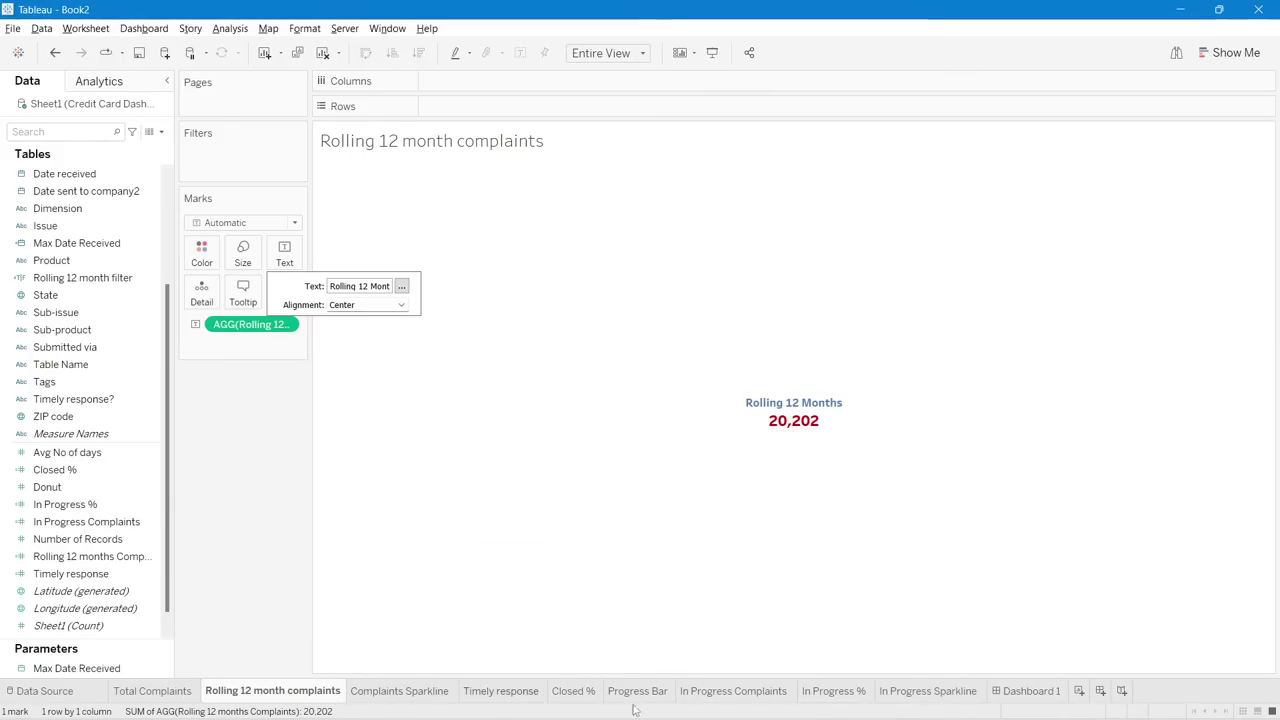
{"action": "left_click", "coordinate": [1030, 691]}
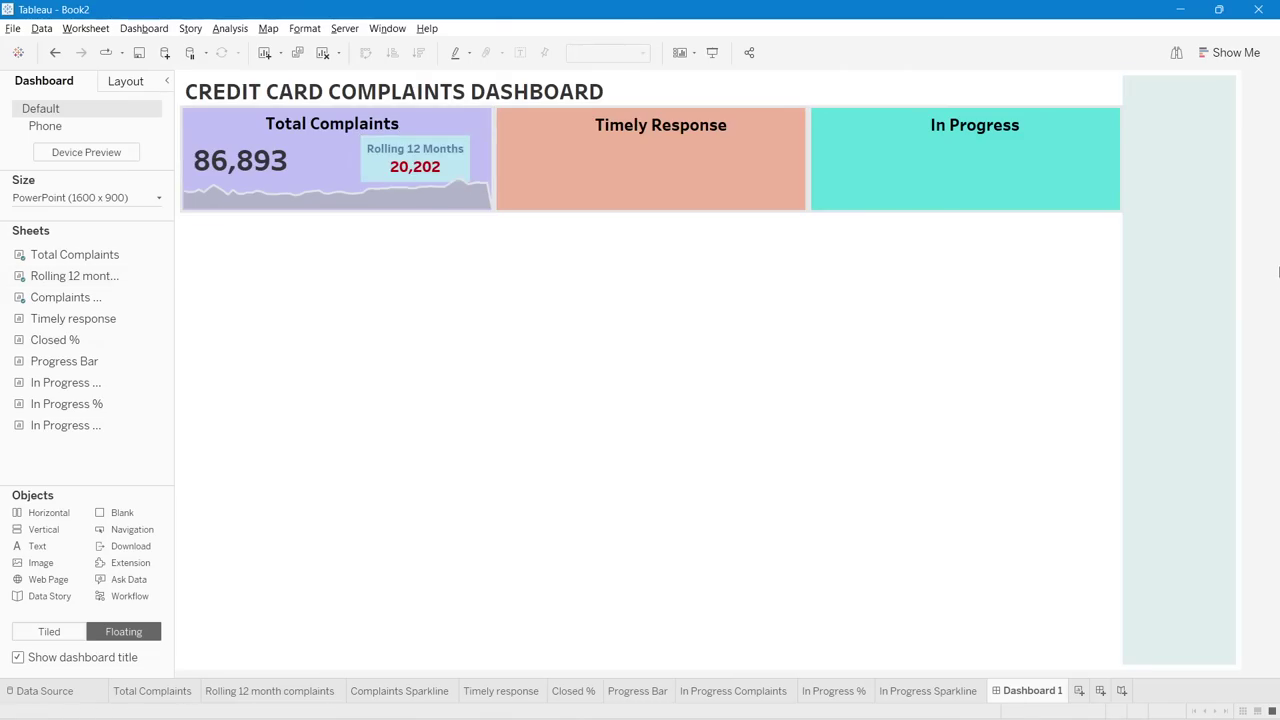
{"action": "left_click", "coordinate": [430, 165]}
{"action": "left_click", "coordinate": [486, 357]}
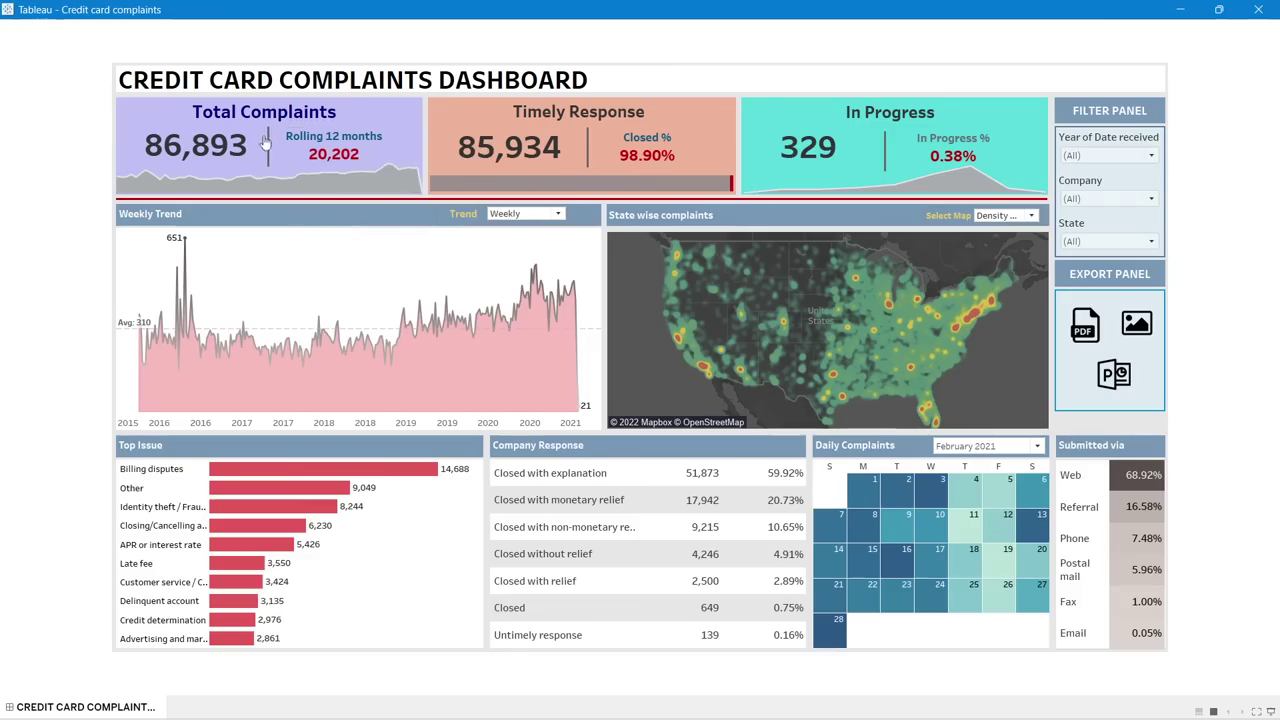
- Add a floating blank between the Total Complaints and Rolling 12 Months figures and size it 3 wide by 75 high
{"action": "key", "text": "alt+Tab"}
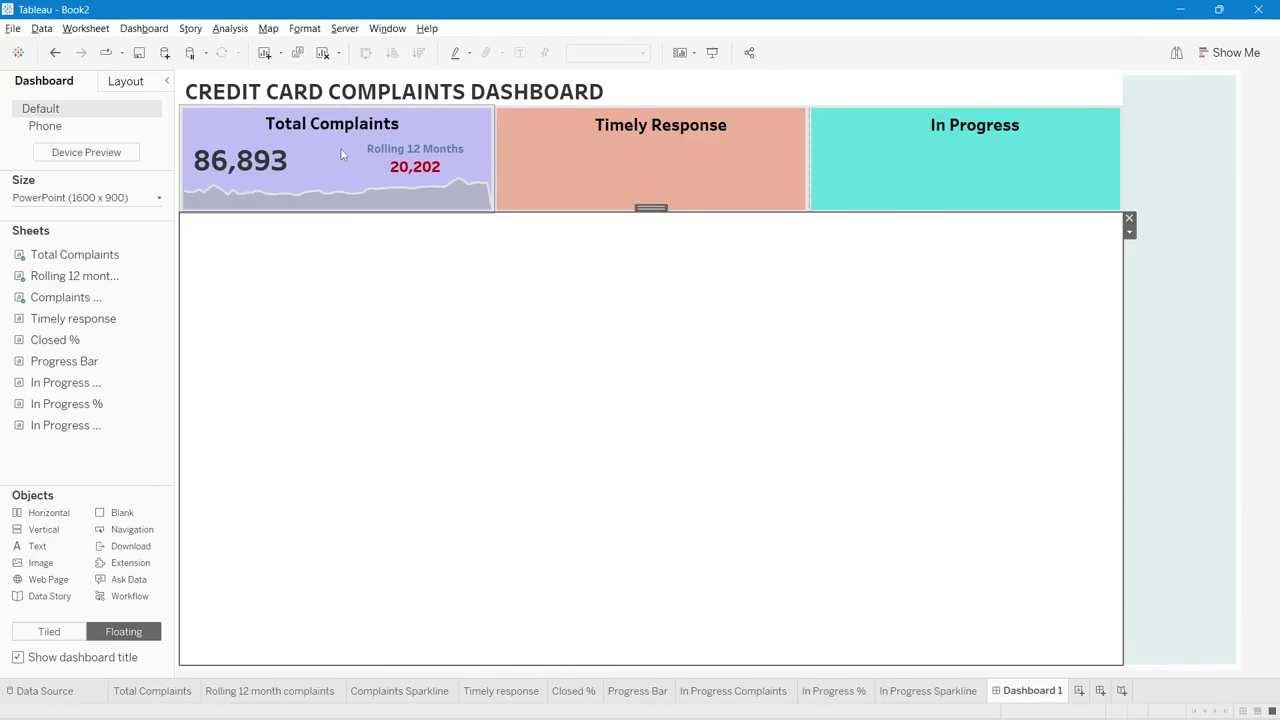
{"action": "left_click", "coordinate": [107, 84]}
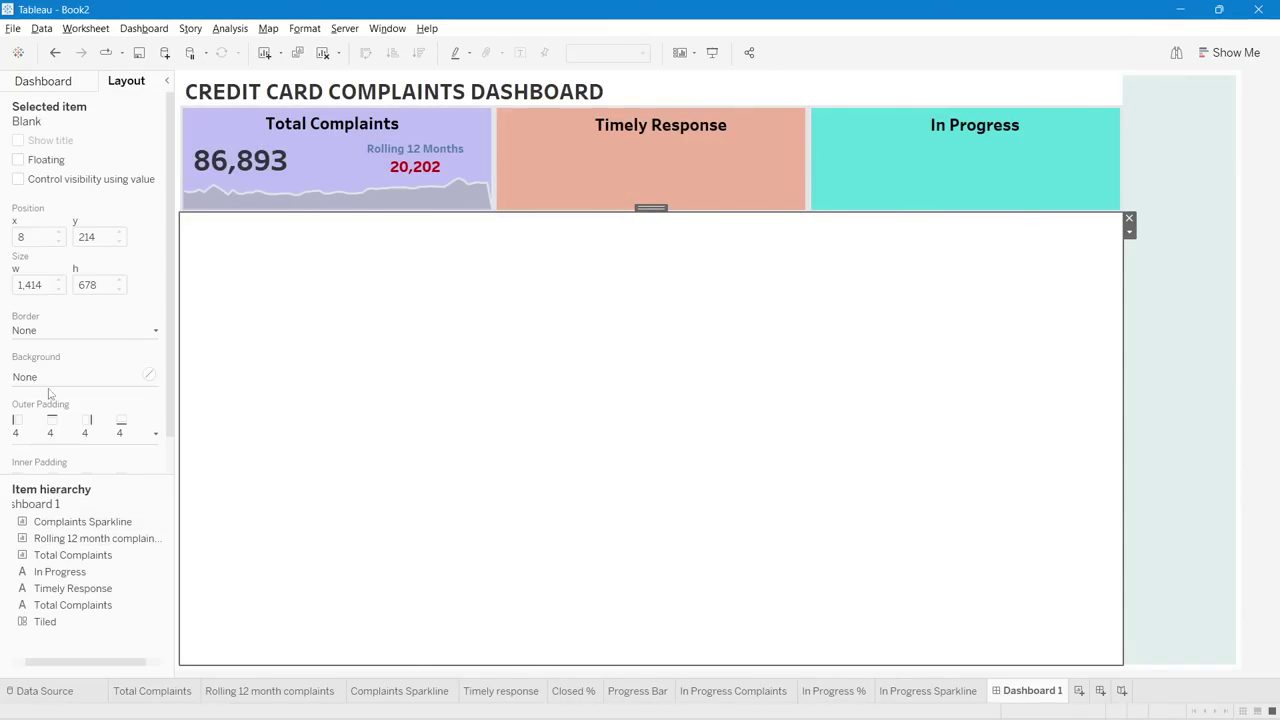
{"action": "left_click", "coordinate": [66, 84]}
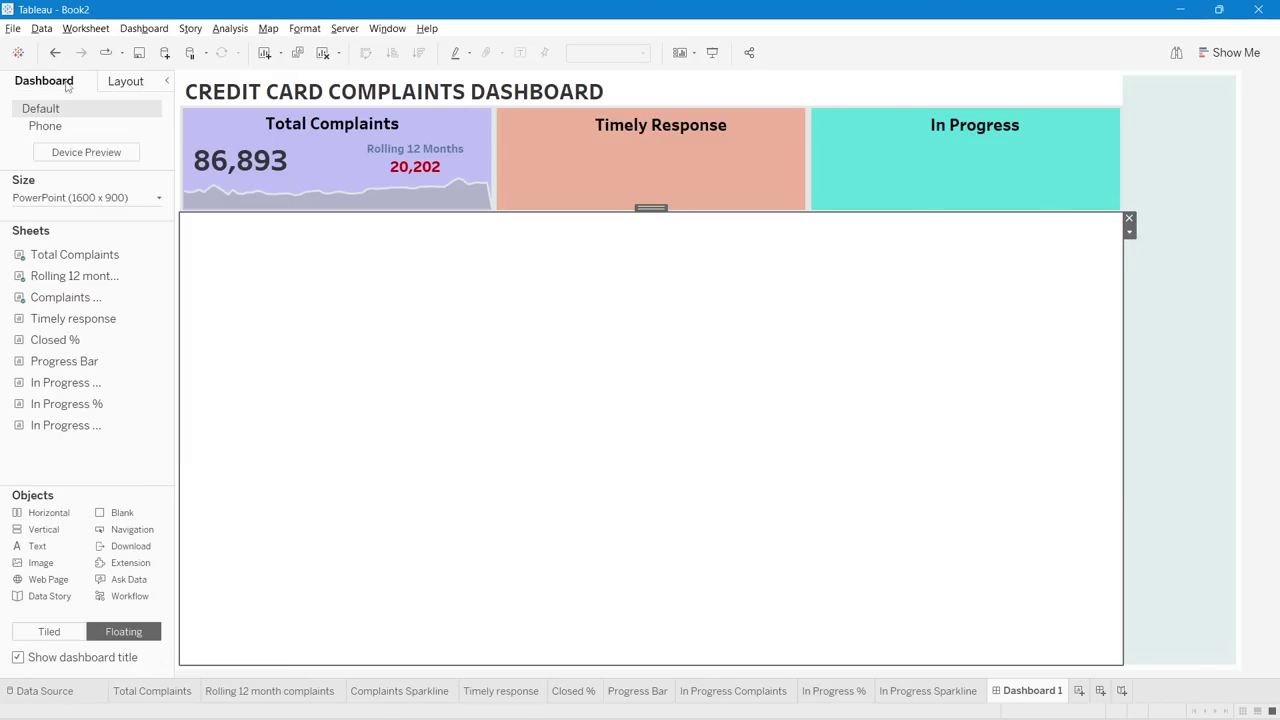
{"action": "left_click_drag", "start_coordinate": [105, 513], "coordinate": [319, 186]}
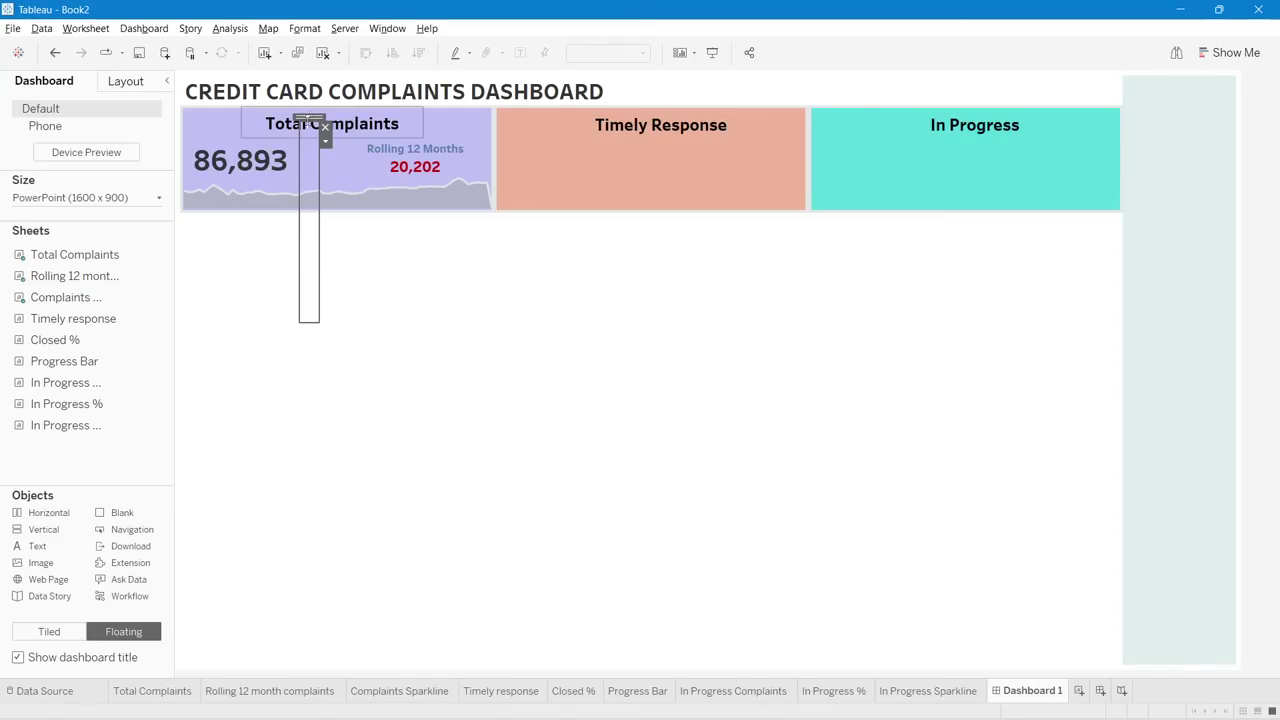
{"action": "left_click_drag", "start_coordinate": [308, 319], "coordinate": [310, 182]}
{"action": "left_click", "coordinate": [108, 86]}
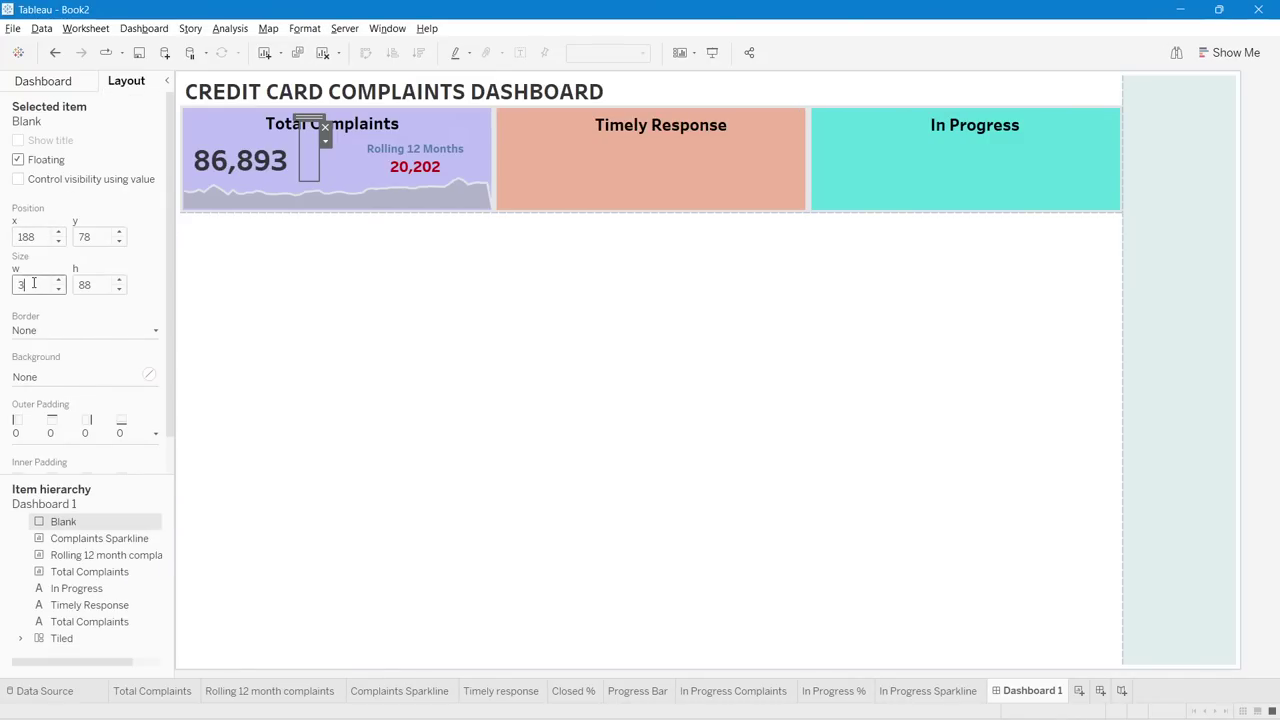
{"action": "key", "text": "Return"}
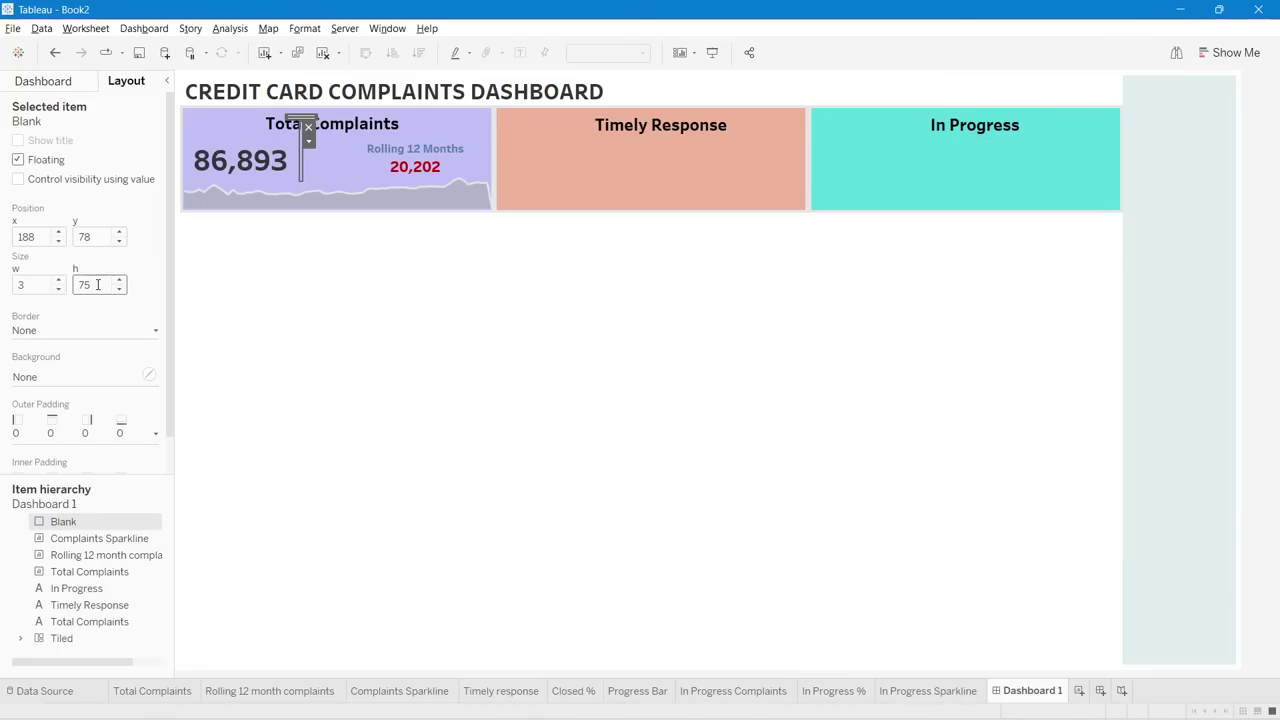
{"action": "left_click", "coordinate": [55, 378]}
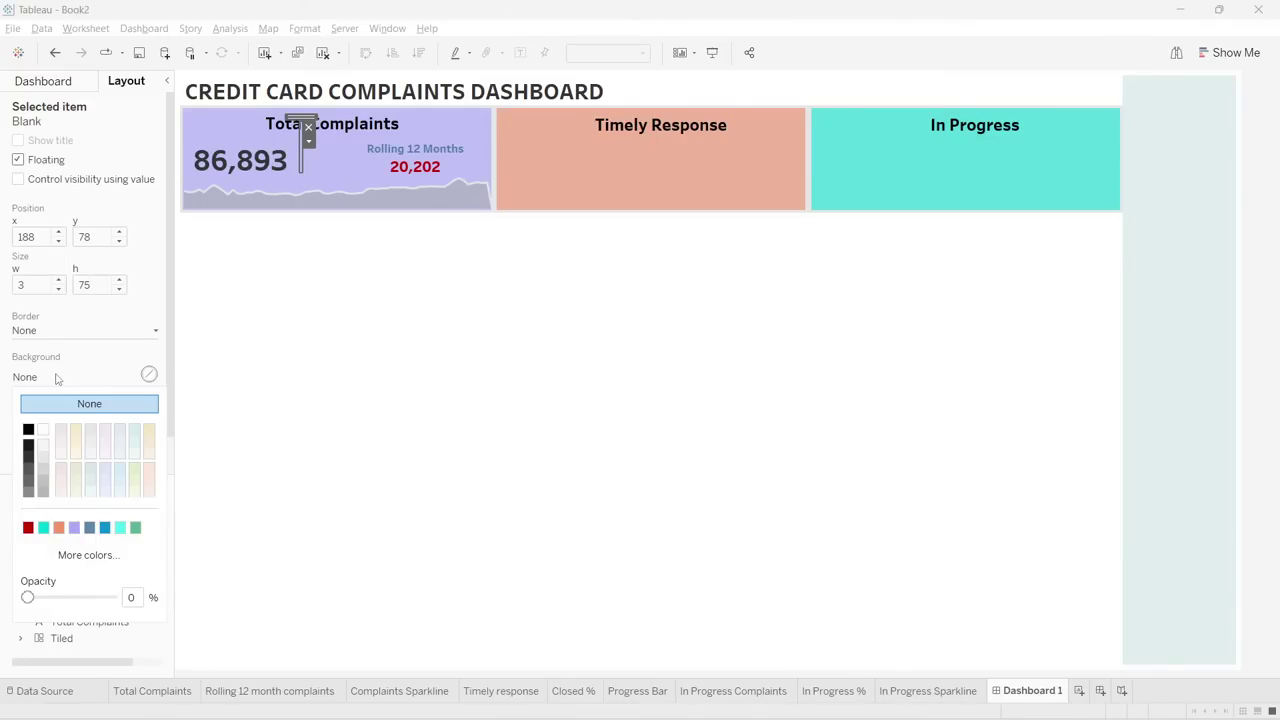
{"action": "left_click", "coordinate": [55, 378]}
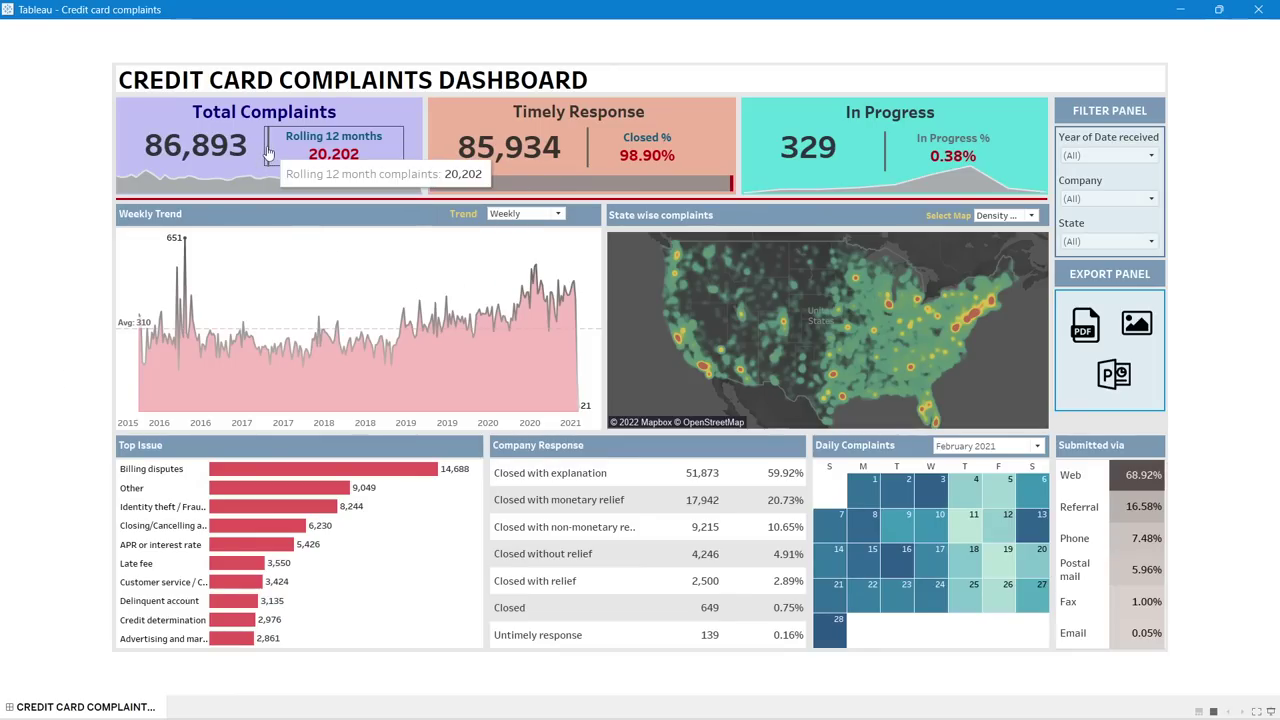
{"action": "key", "text": "alt+Tab"}
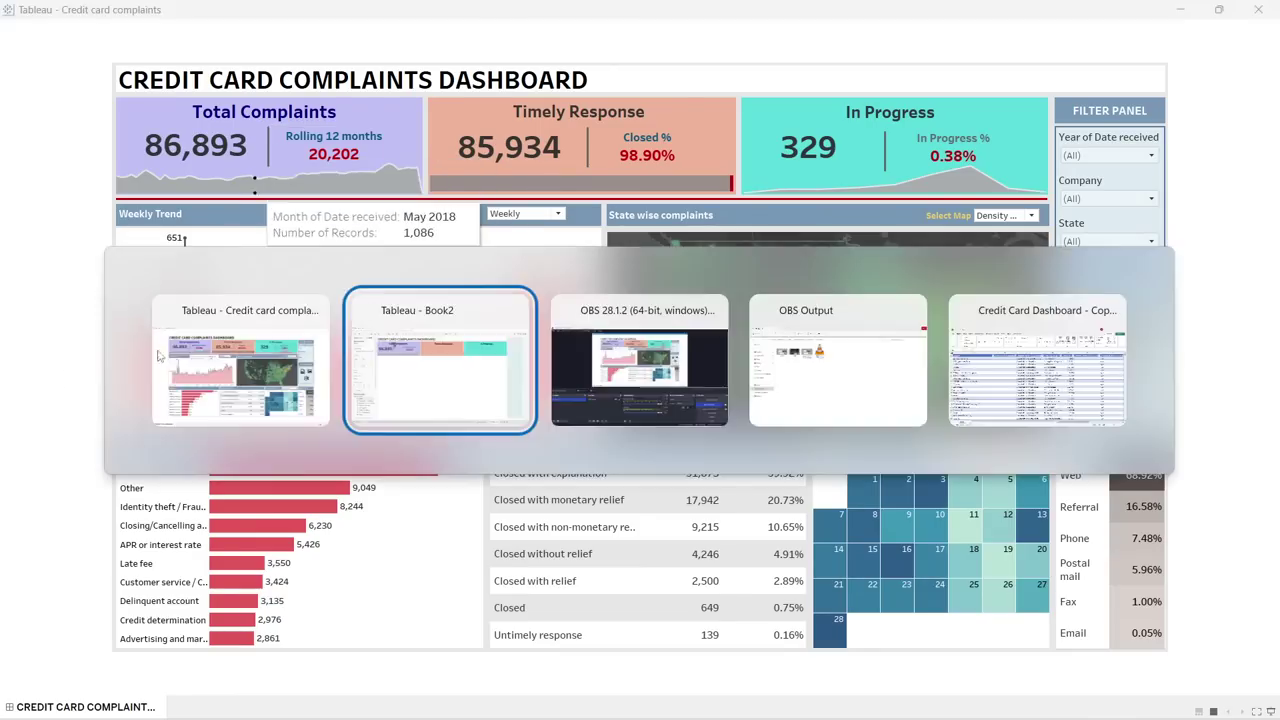
{"action": "left_click", "coordinate": [42, 331]}
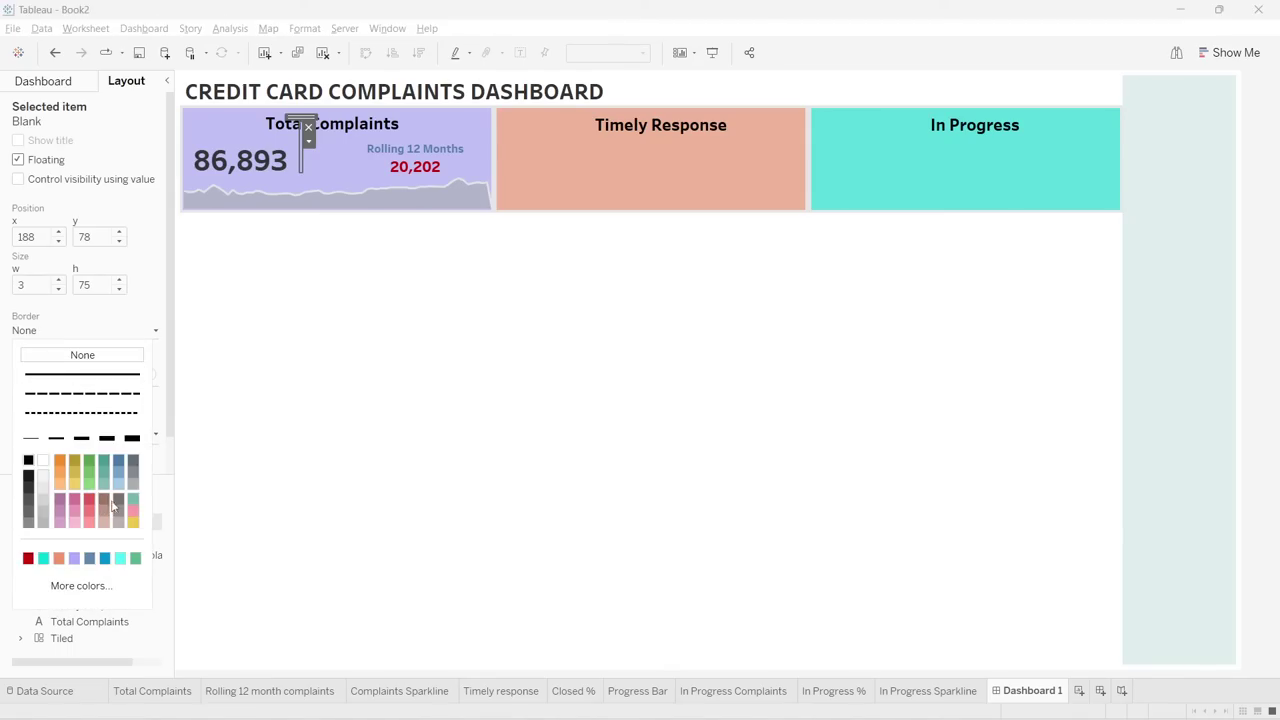
{"action": "left_click", "coordinate": [246, 443]}
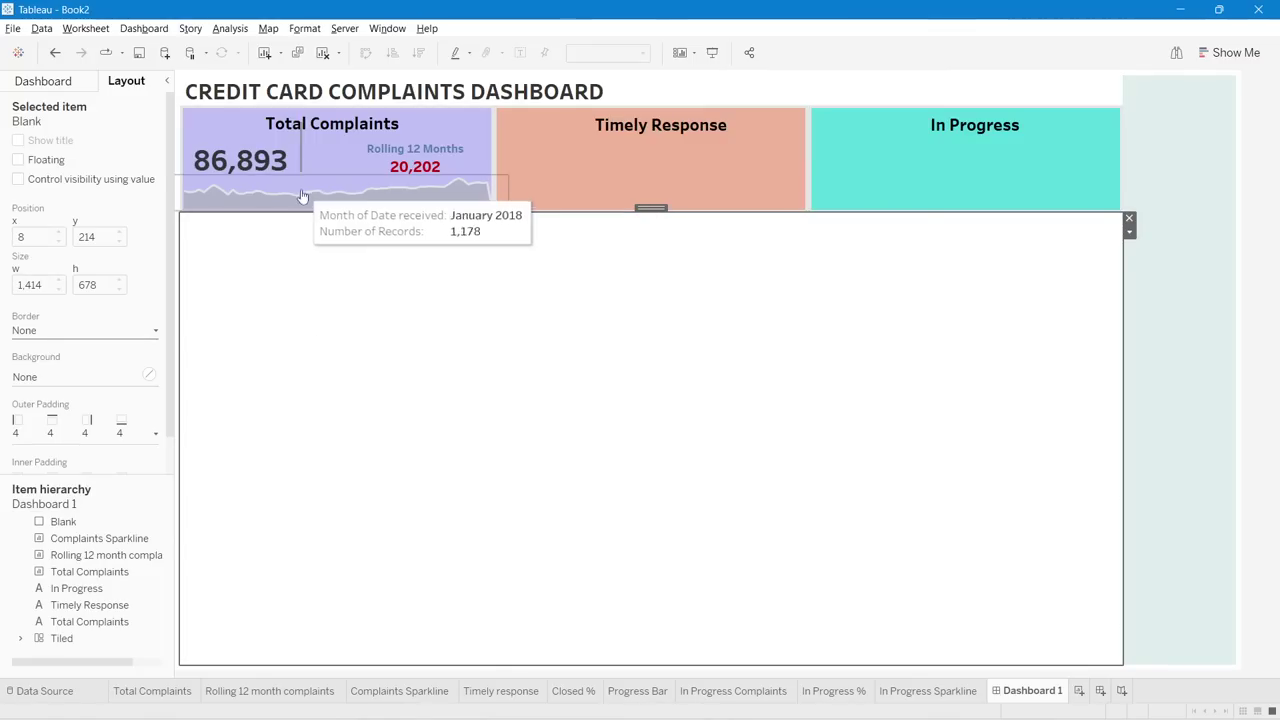
- Fill the thin blank divider in the Total Complaints card with a custom dark red background
{"action": "left_click", "coordinate": [301, 150]}
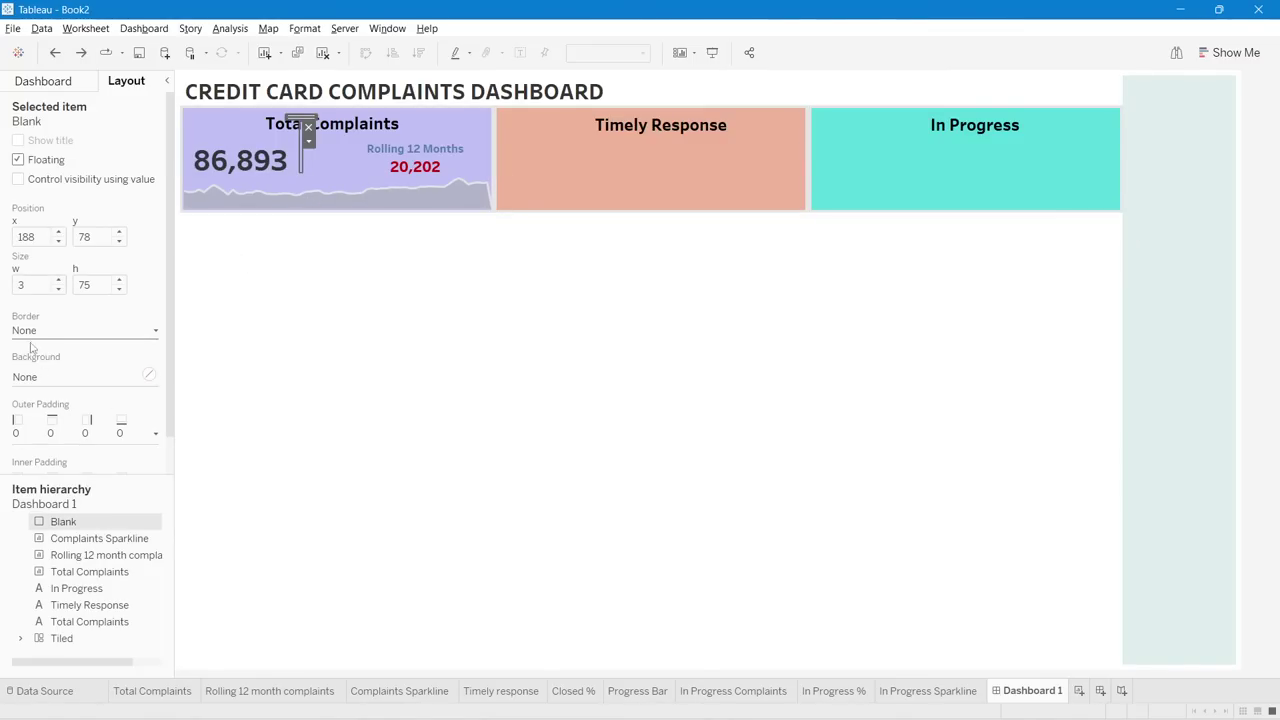
{"action": "left_click", "coordinate": [33, 377]}
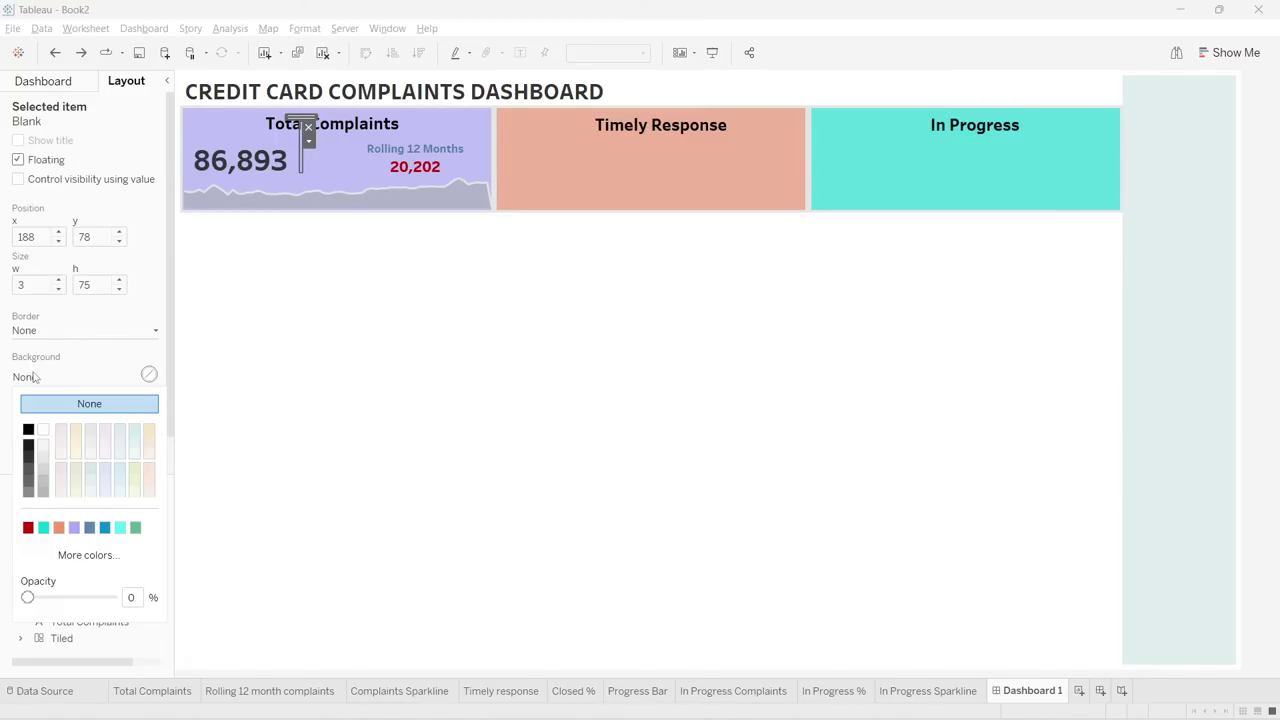
{"action": "left_click", "coordinate": [88, 556]}
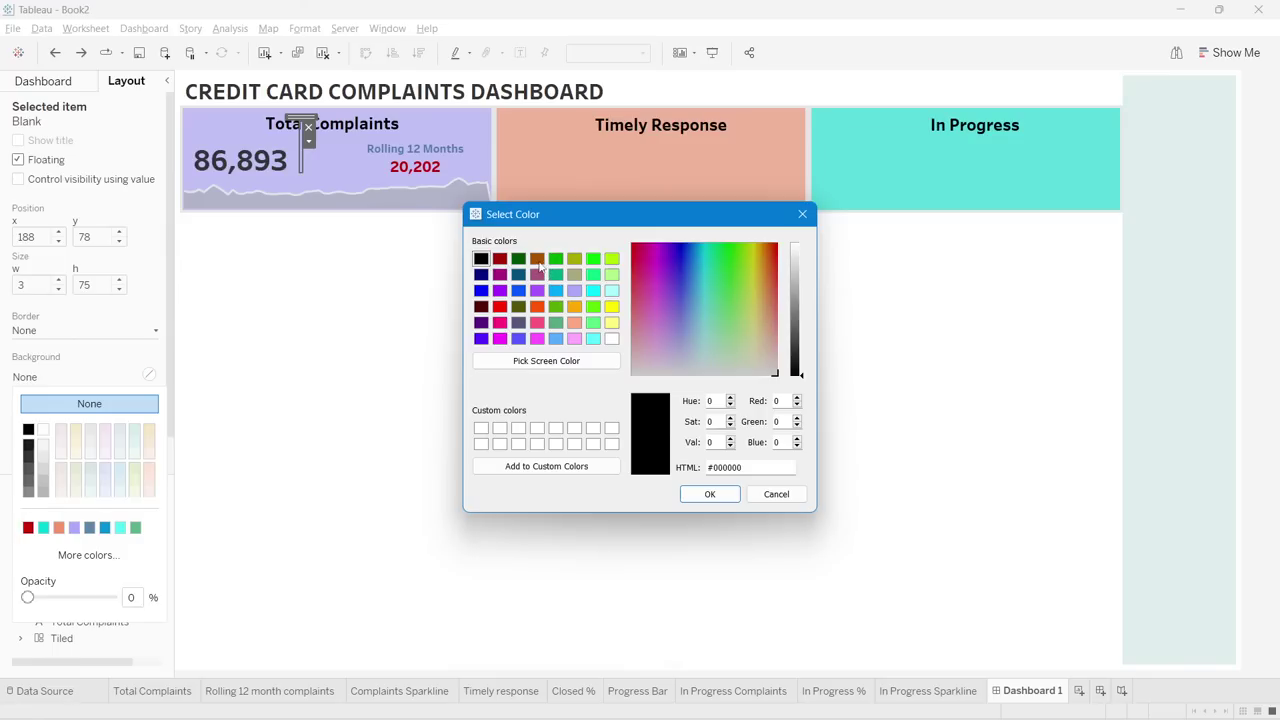
{"action": "left_click", "coordinate": [500, 259]}
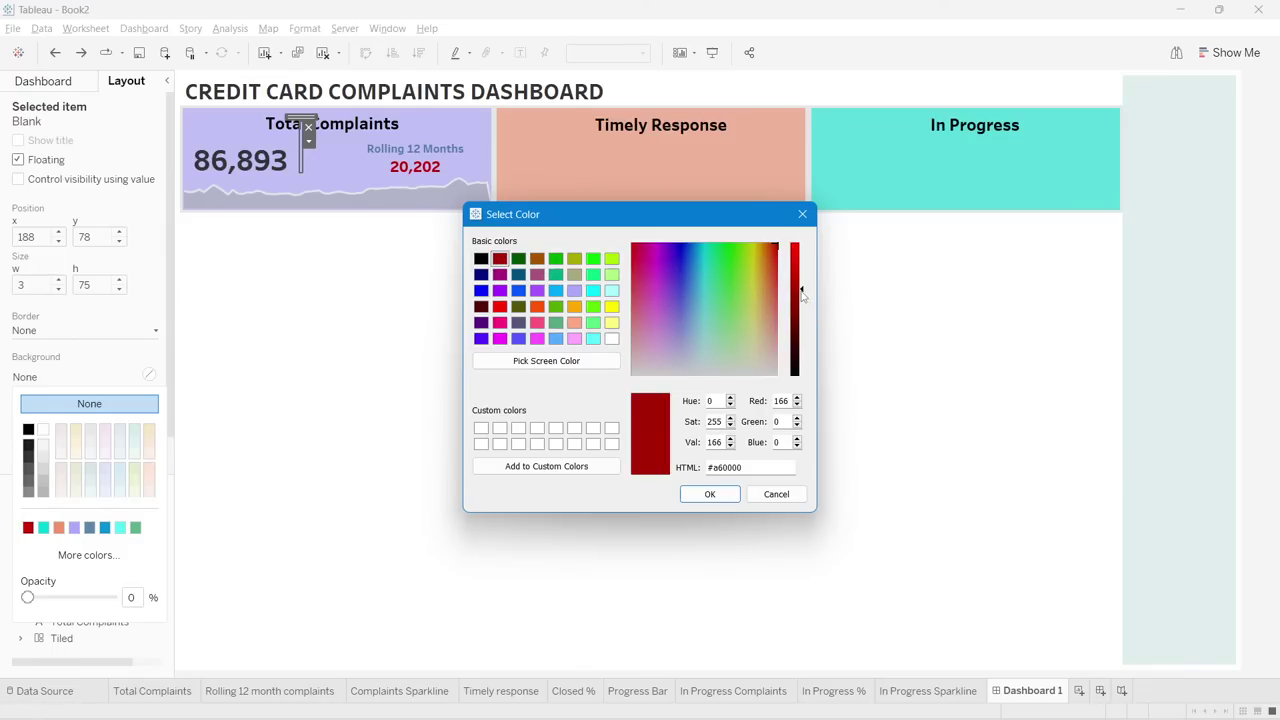
{"action": "left_click", "coordinate": [709, 494]}
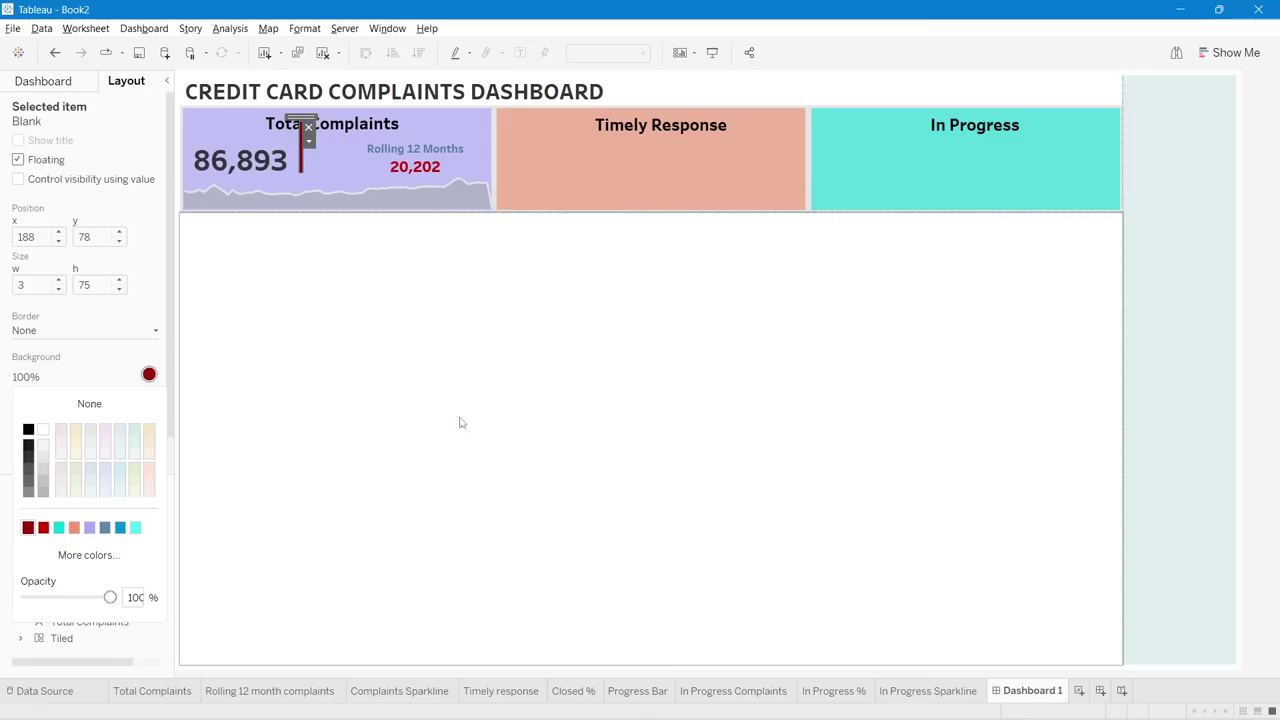
{"action": "left_click", "coordinate": [457, 423]}
- Move the red divider to the middle of the Total Complaints card and the Rolling 12 Months figure to x 263, y 103
{"action": "left_click", "coordinate": [306, 128]}
{"action": "left_click_drag", "start_coordinate": [306, 128], "coordinate": [334, 128]}
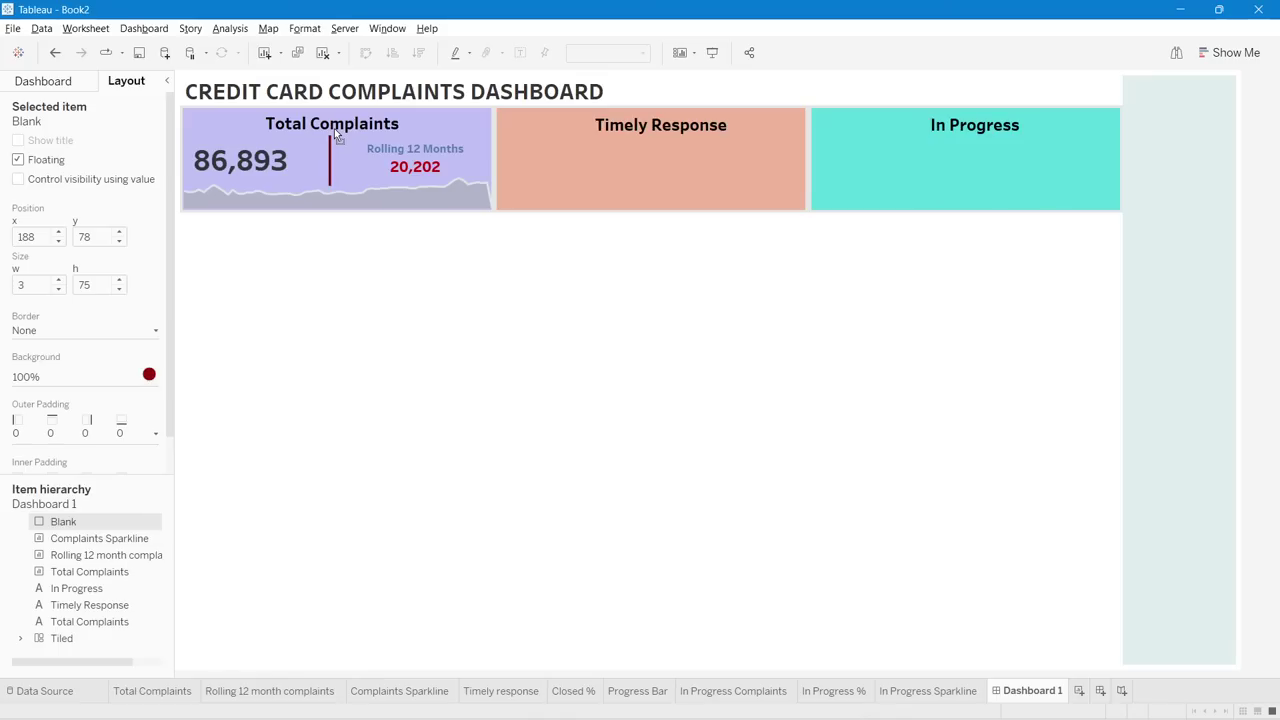
{"action": "left_click", "coordinate": [424, 140]}
{"action": "left_click_drag", "start_coordinate": [424, 140], "coordinate": [413, 135]}
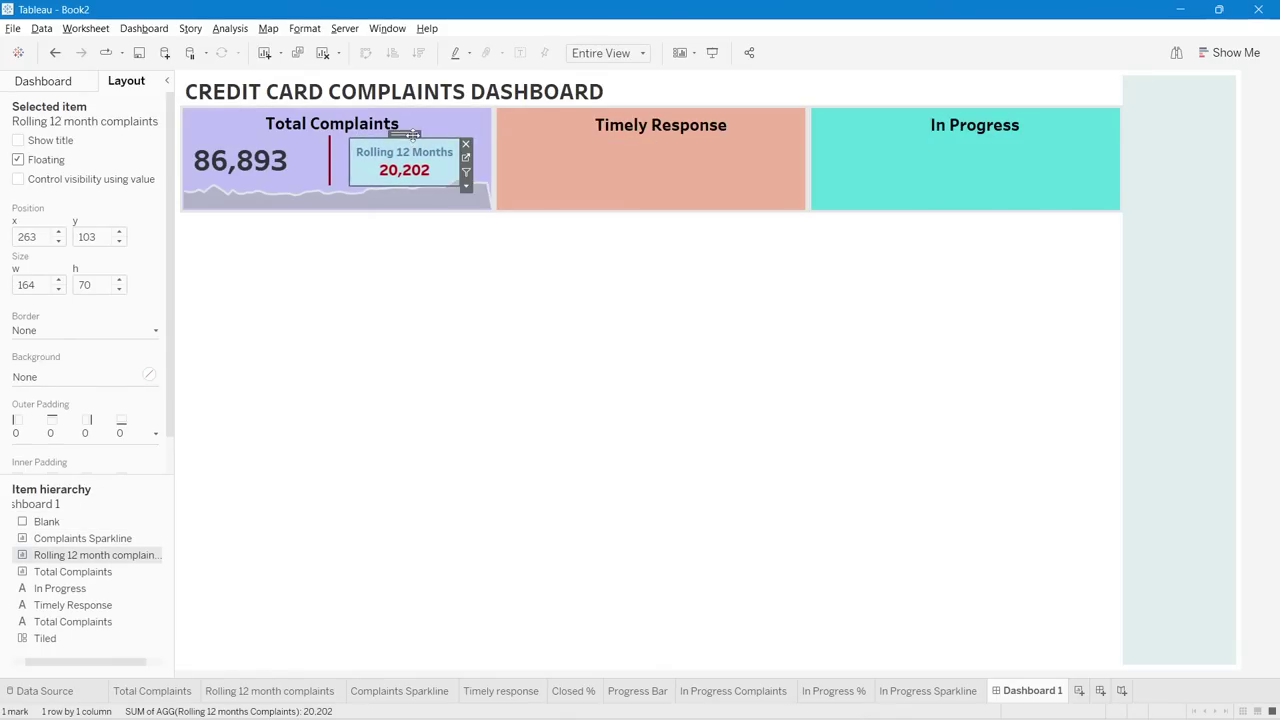
{"action": "left_click", "coordinate": [641, 422]}
{"action": "left_click", "coordinate": [383, 168]}
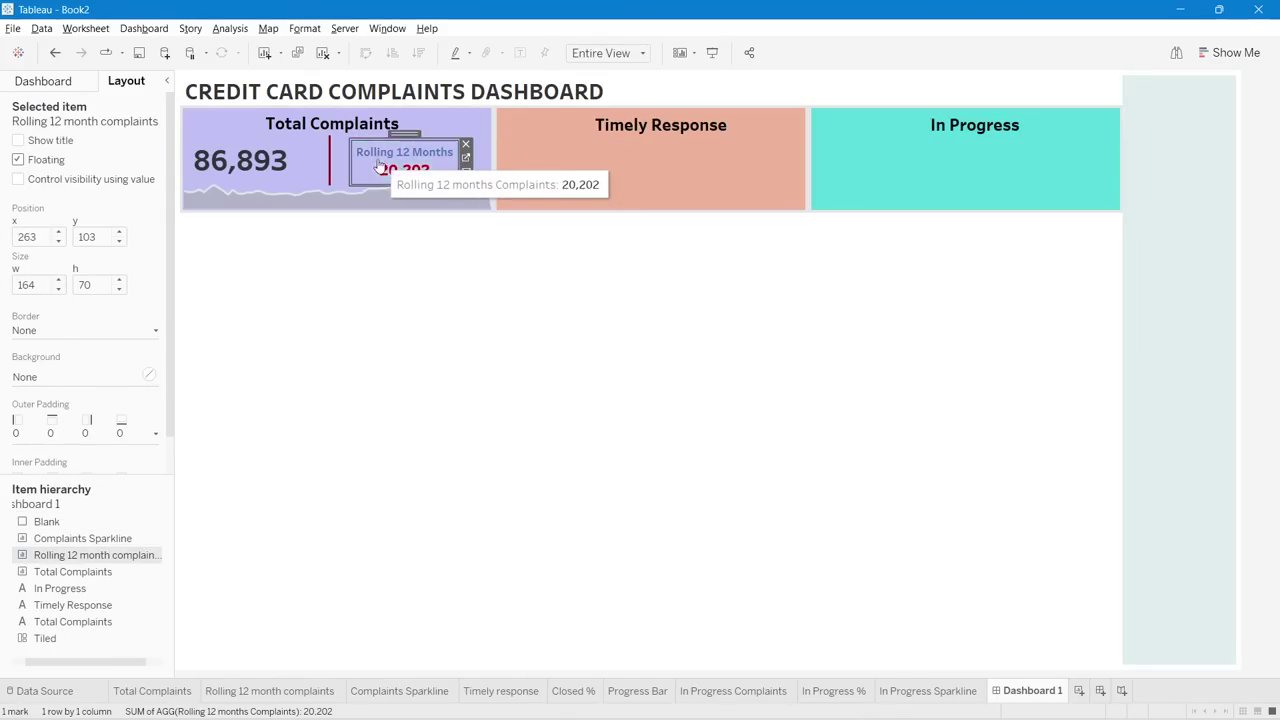
{"action": "left_click", "coordinate": [717, 423]}
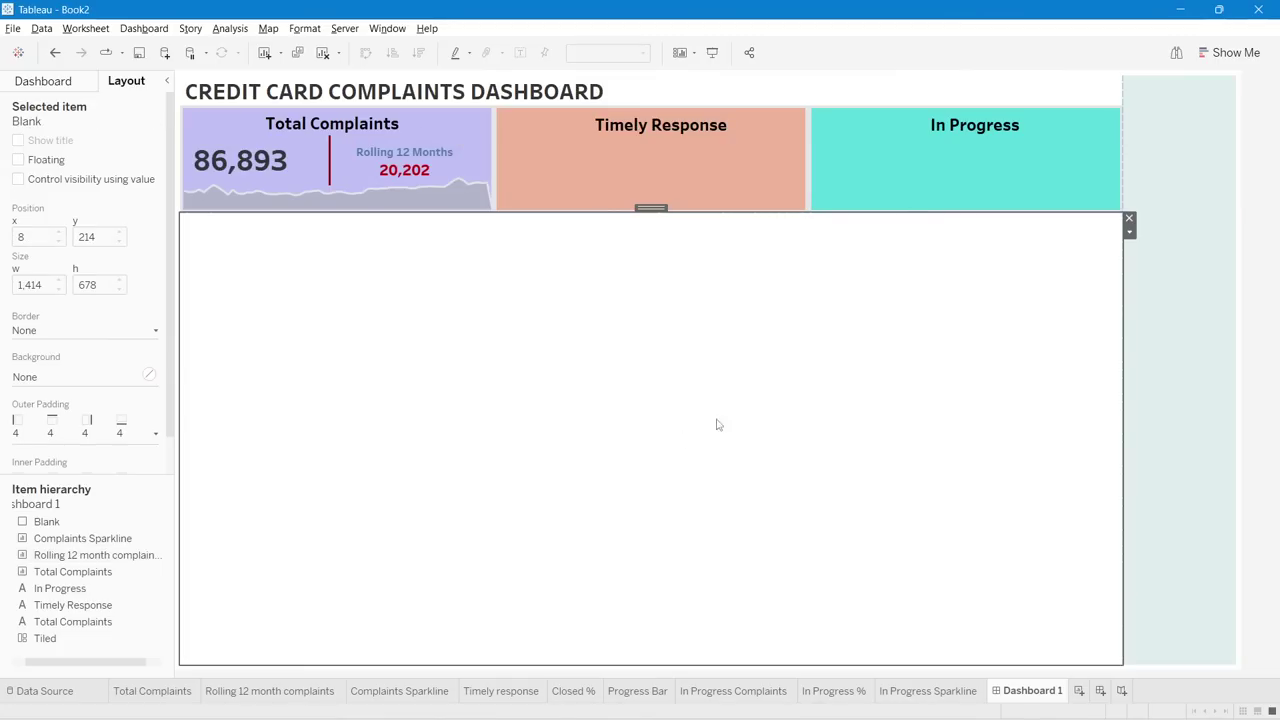
- Move the Total Complaints figure closer to the divider, at x 35, y 108
{"action": "left_click", "coordinate": [250, 160]}
{"action": "left_click_drag", "start_coordinate": [256, 133], "coordinate": [261, 133]}
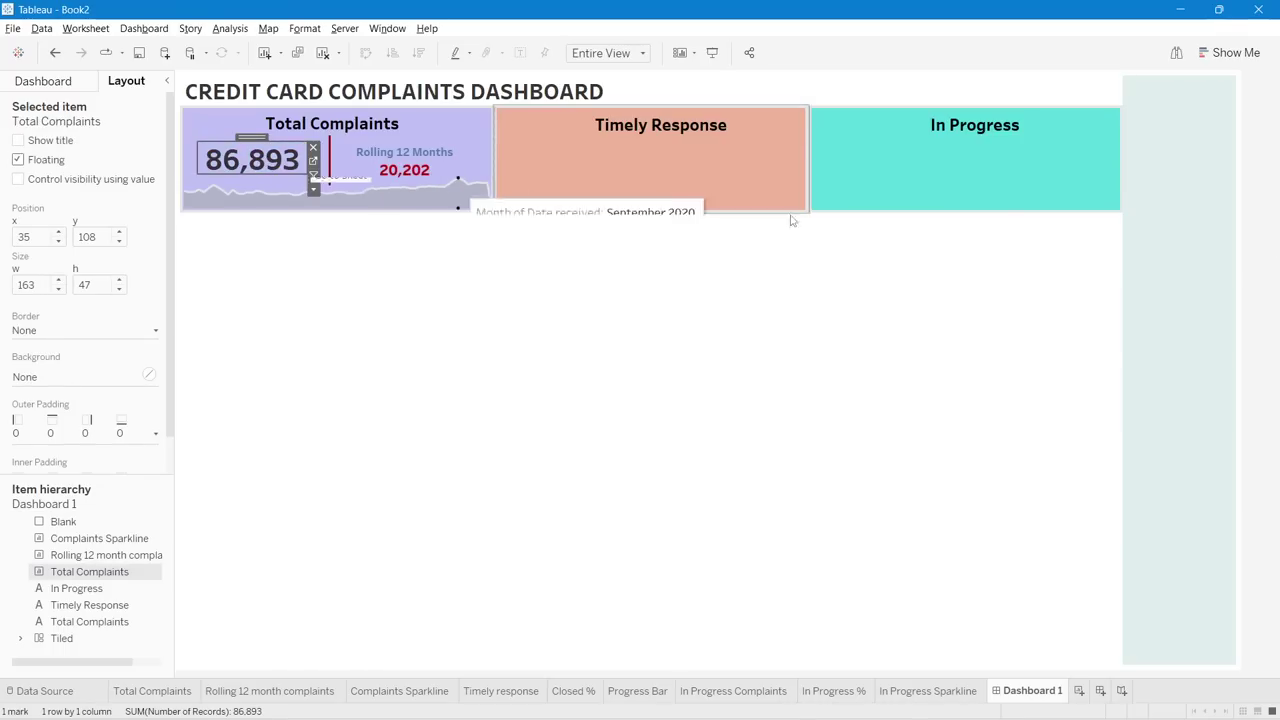
{"action": "left_click", "coordinate": [1278, 295]}
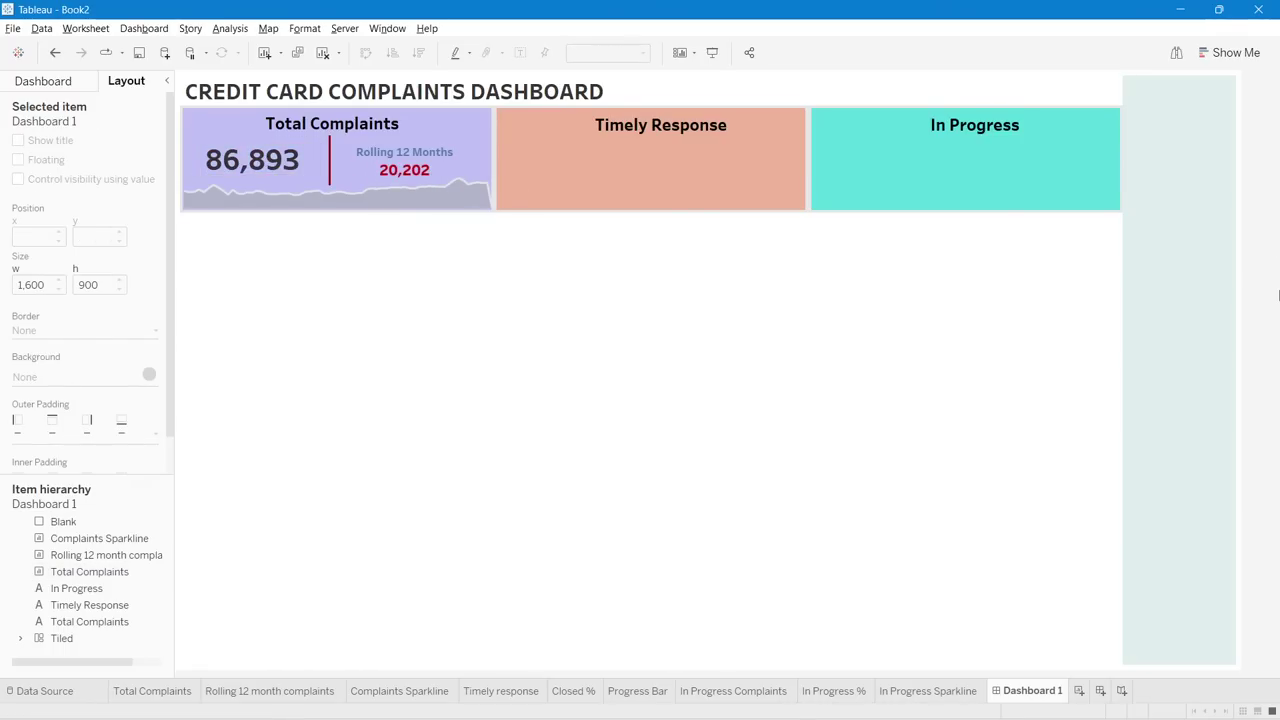
- Select the horizontal container holding the three KPI cards and distribute its contents evenly
{"action": "left_click", "coordinate": [663, 186]}
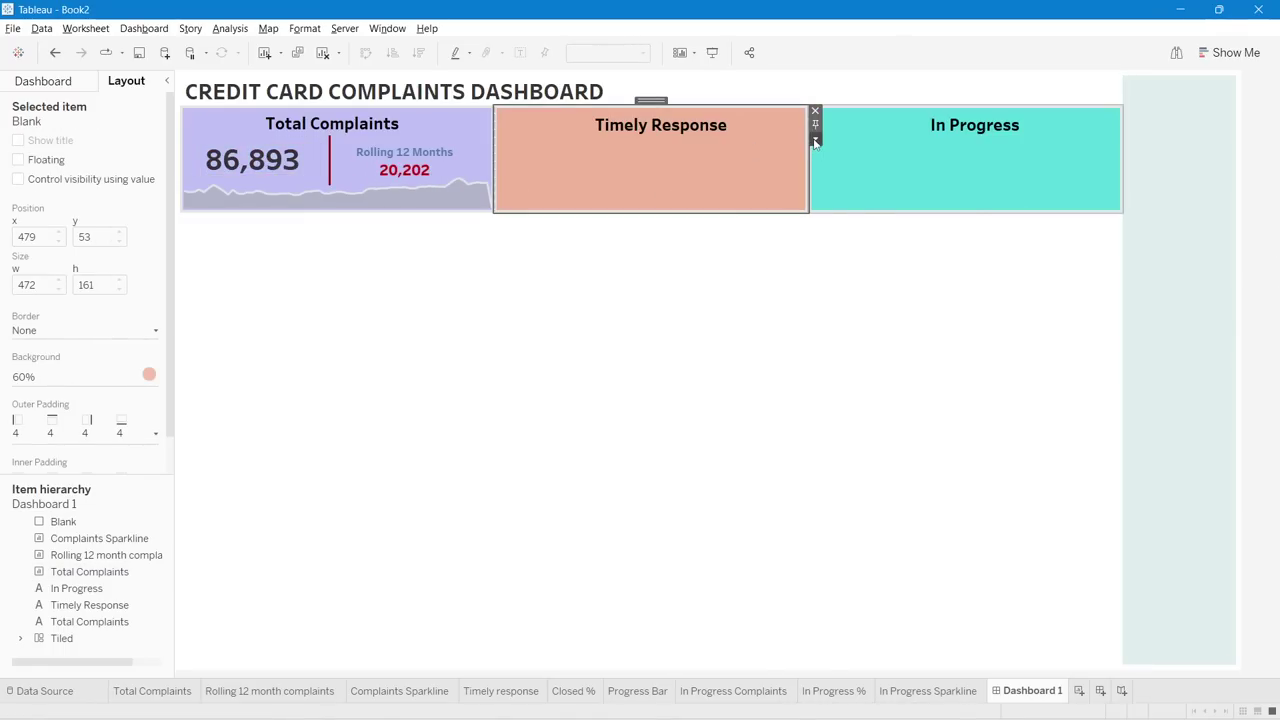
{"action": "left_click", "coordinate": [815, 140]}
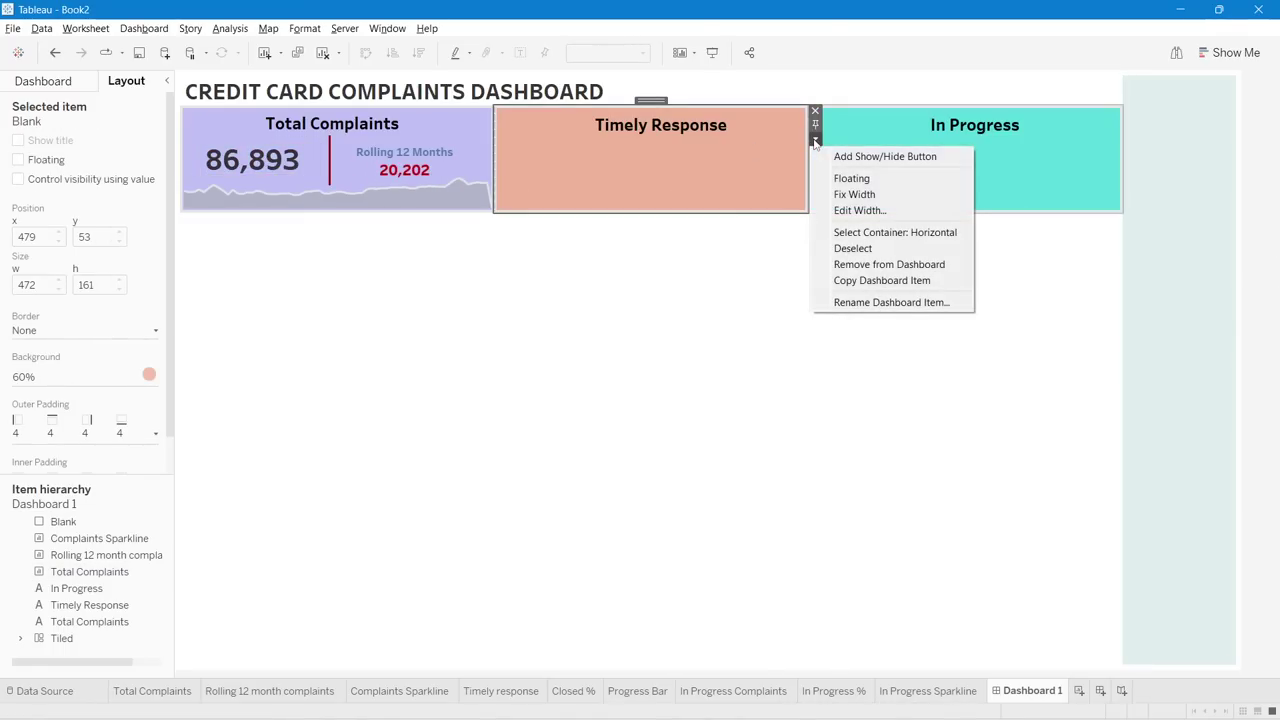
{"action": "left_click", "coordinate": [873, 234]}
{"action": "left_click", "coordinate": [1130, 125]}
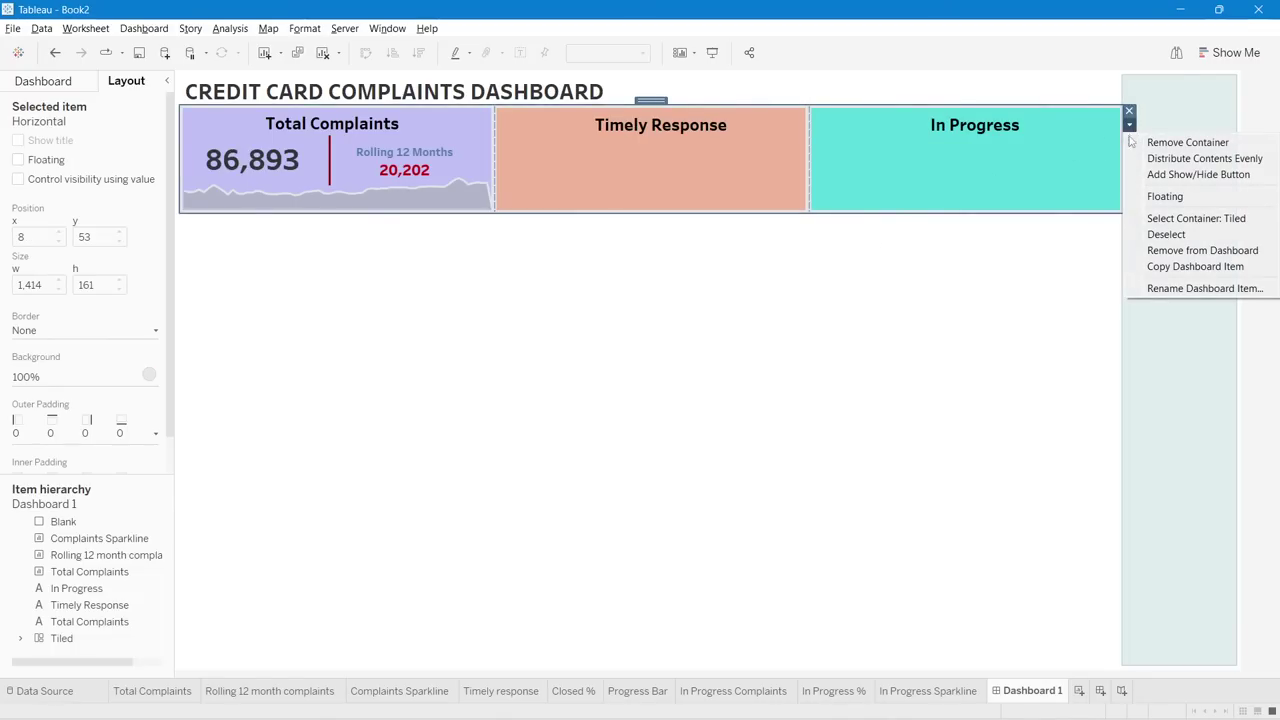
{"action": "left_click", "coordinate": [1210, 160]}
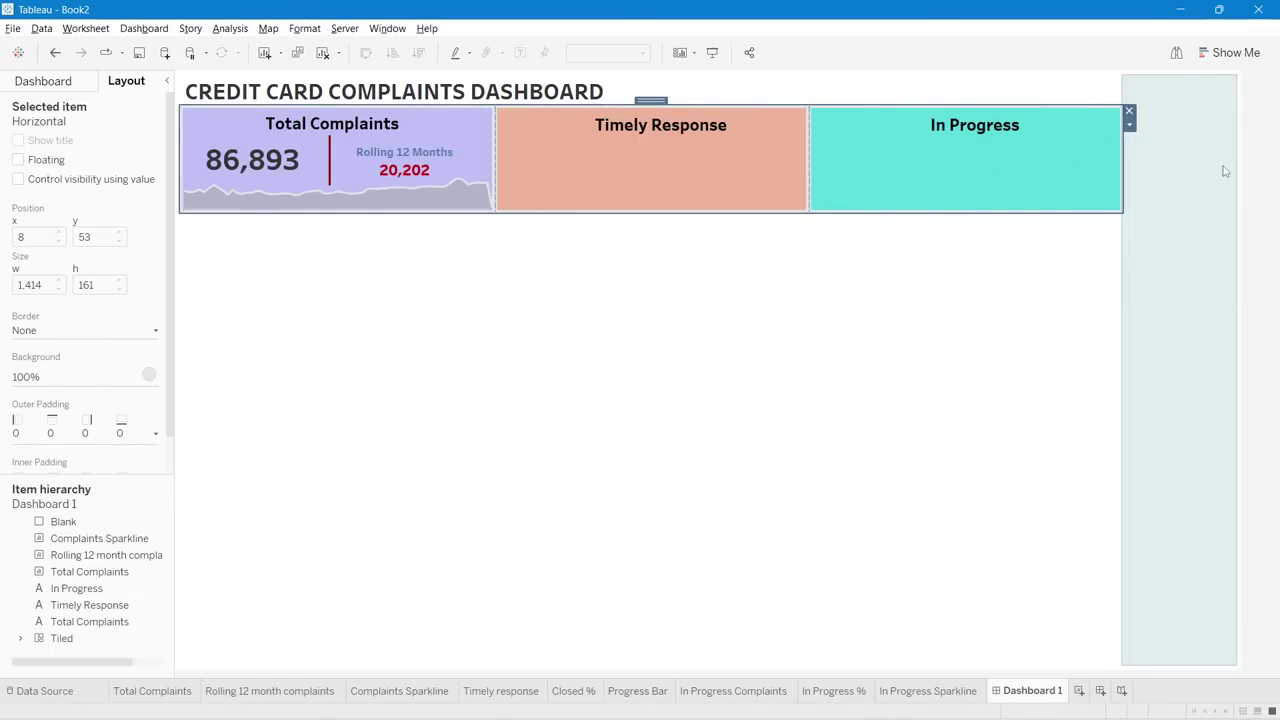
{"action": "left_click", "coordinate": [497, 153]}
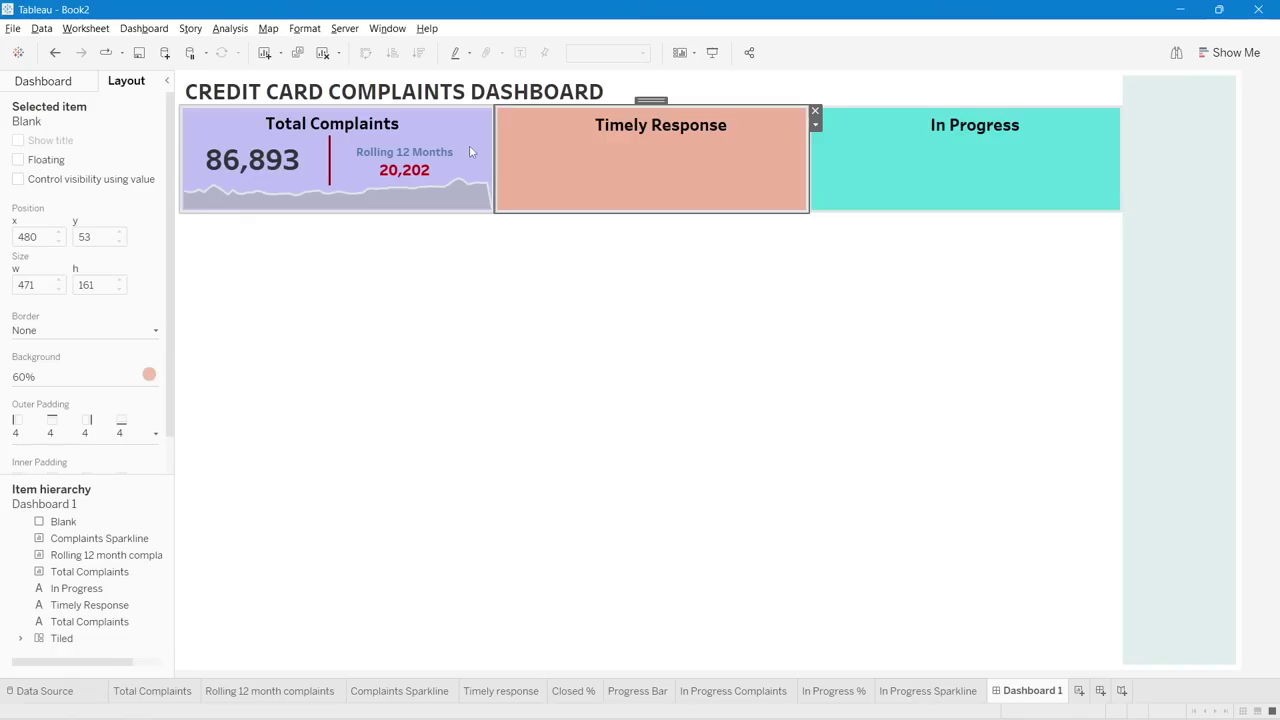
{"action": "left_click", "coordinate": [994, 180]}
{"action": "left_click", "coordinate": [1273, 163]}
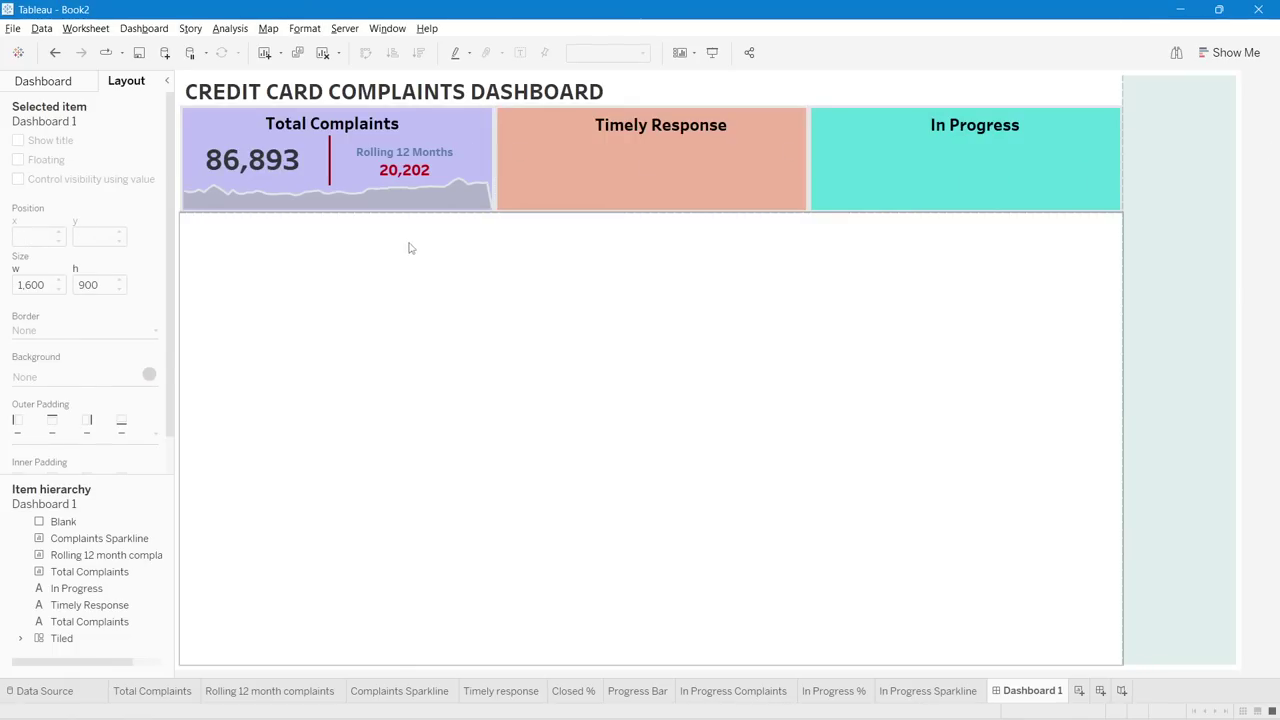
{"action": "left_click", "coordinate": [652, 189]}
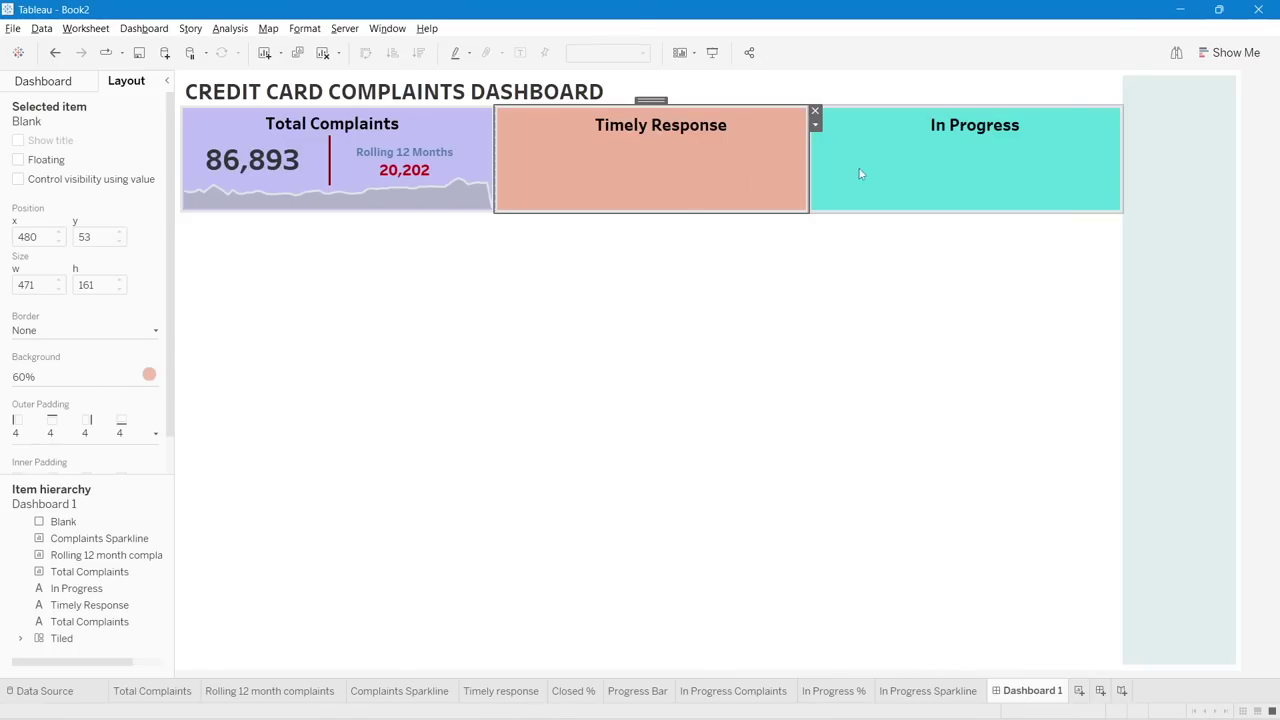
{"action": "left_click", "coordinate": [826, 178]}
{"action": "left_click", "coordinate": [736, 175]}
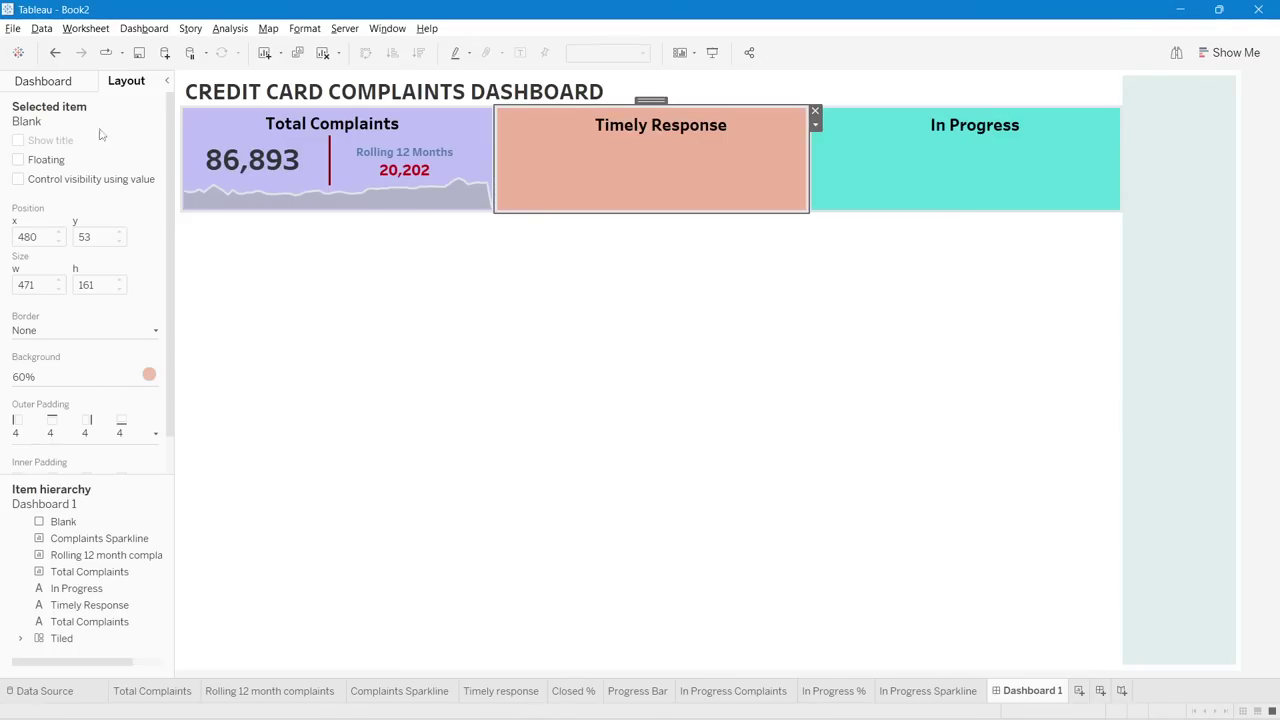
- Add the Timely response sheet as a floating figure in the Timely Response card, hide its title and shrink it below the heading
{"action": "left_click", "coordinate": [44, 81]}
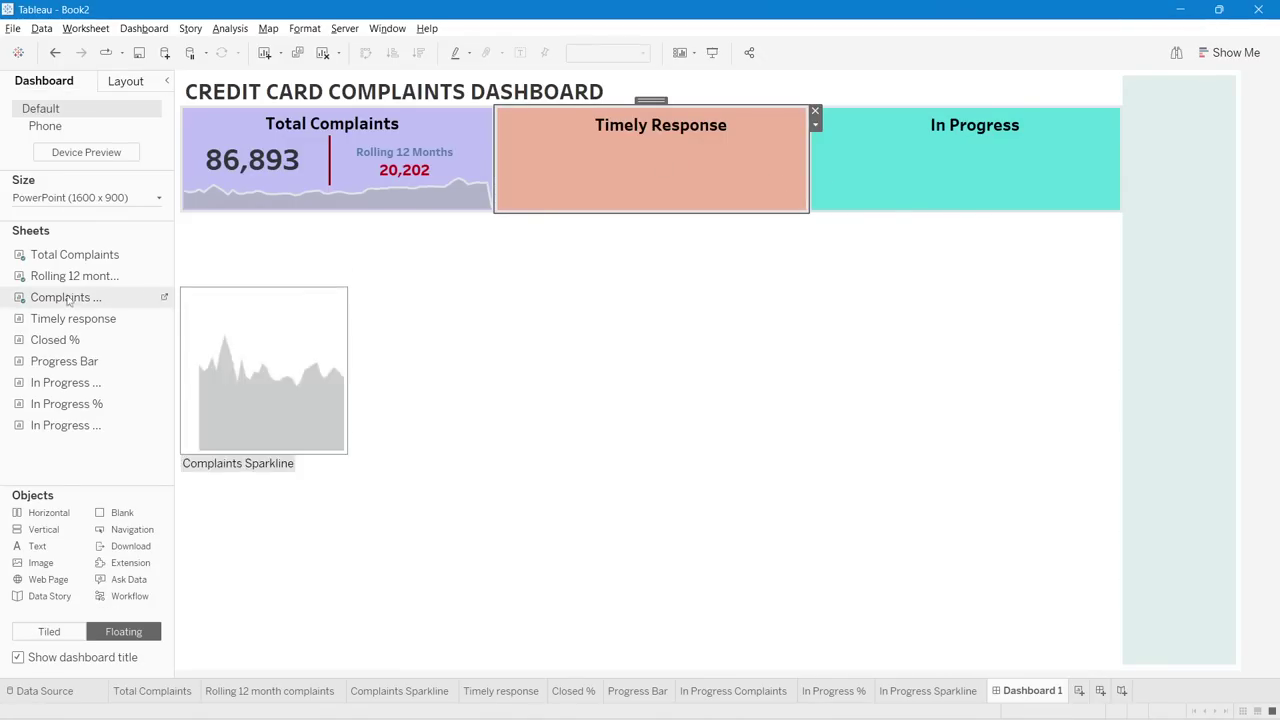
{"action": "left_click_drag", "start_coordinate": [69, 320], "coordinate": [505, 136]}
{"action": "right_click", "coordinate": [562, 158]}
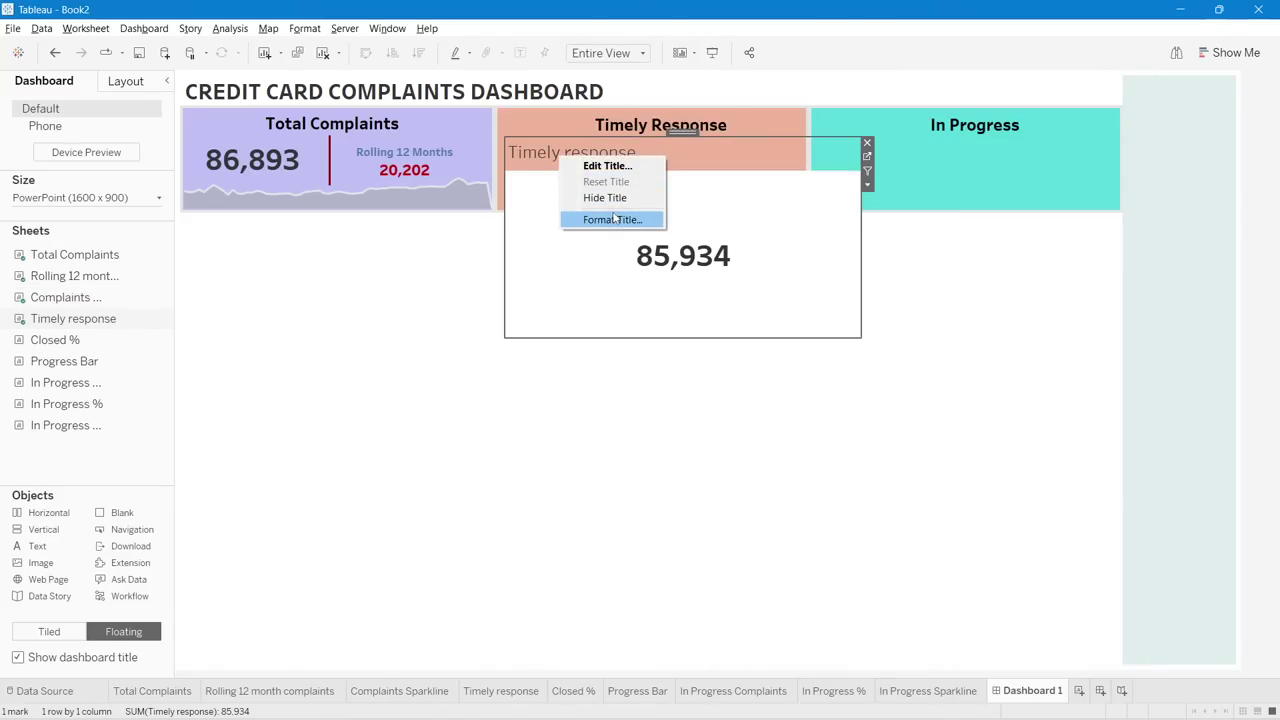
{"action": "left_click", "coordinate": [605, 198]}
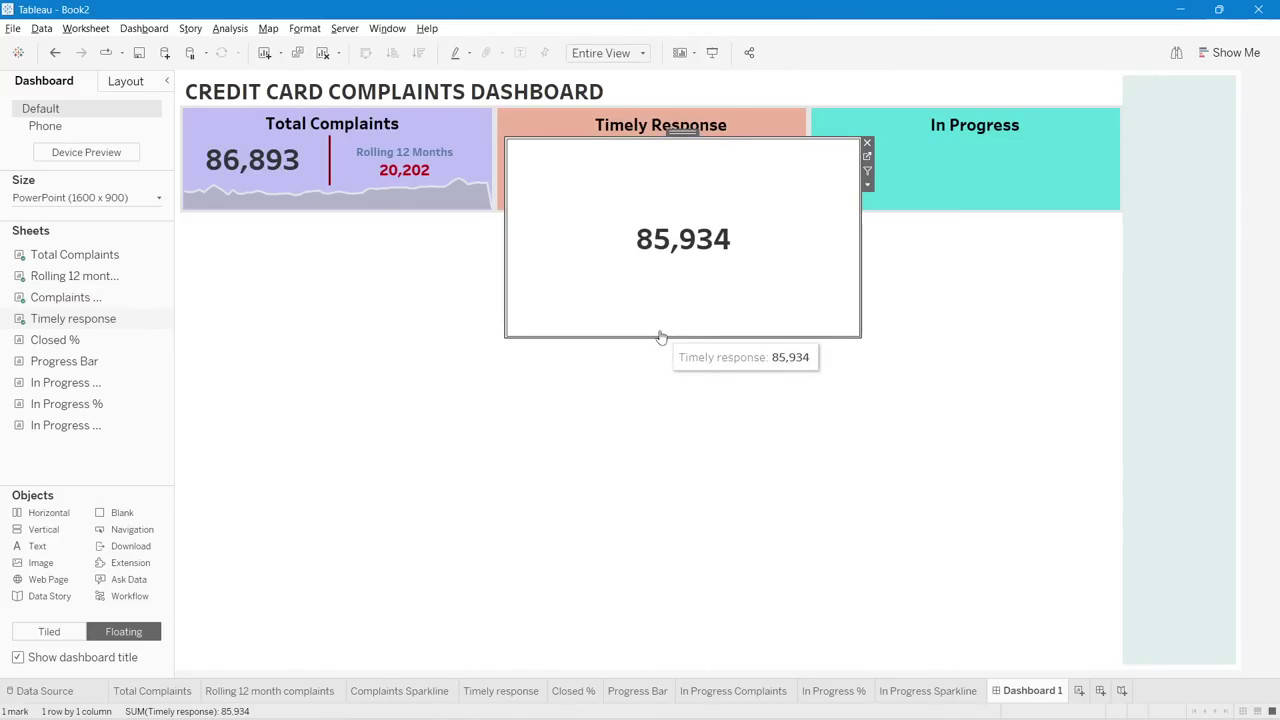
{"action": "left_click_drag", "start_coordinate": [660, 337], "coordinate": [646, 175]}
{"action": "left_click_drag", "start_coordinate": [862, 160], "coordinate": [604, 165]}
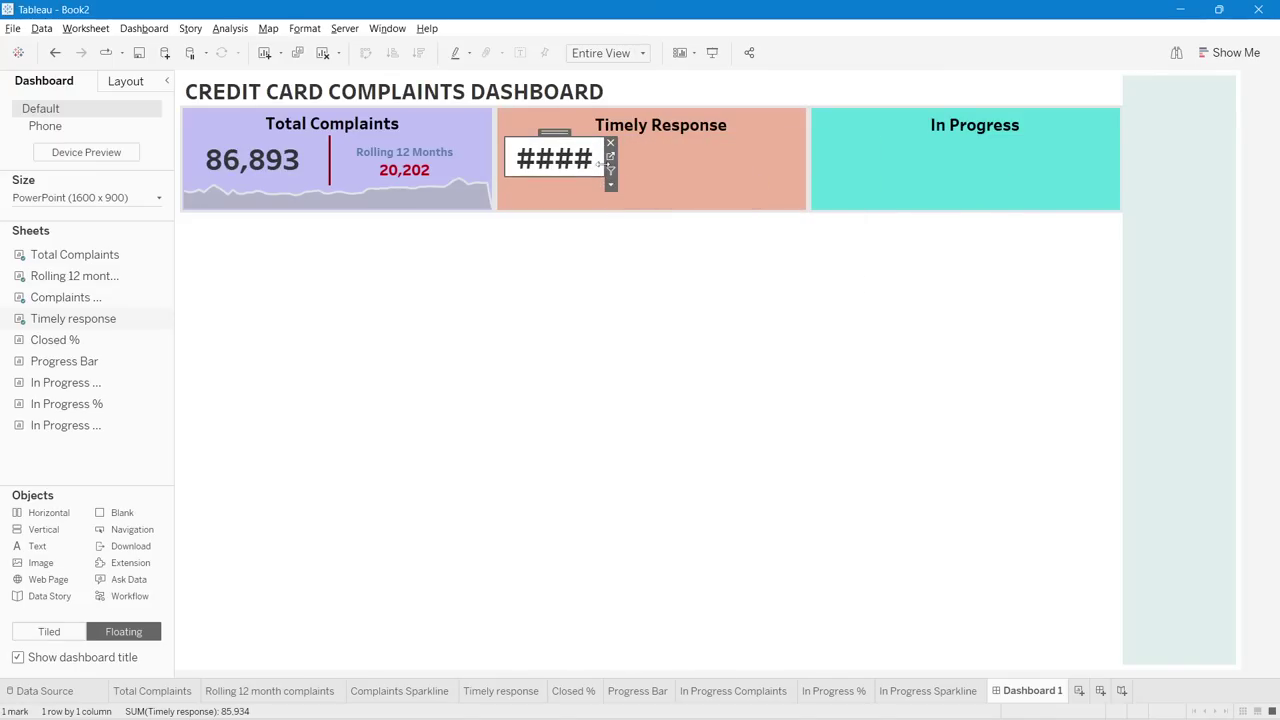
{"action": "left_click_drag", "start_coordinate": [554, 131], "coordinate": [580, 132]}
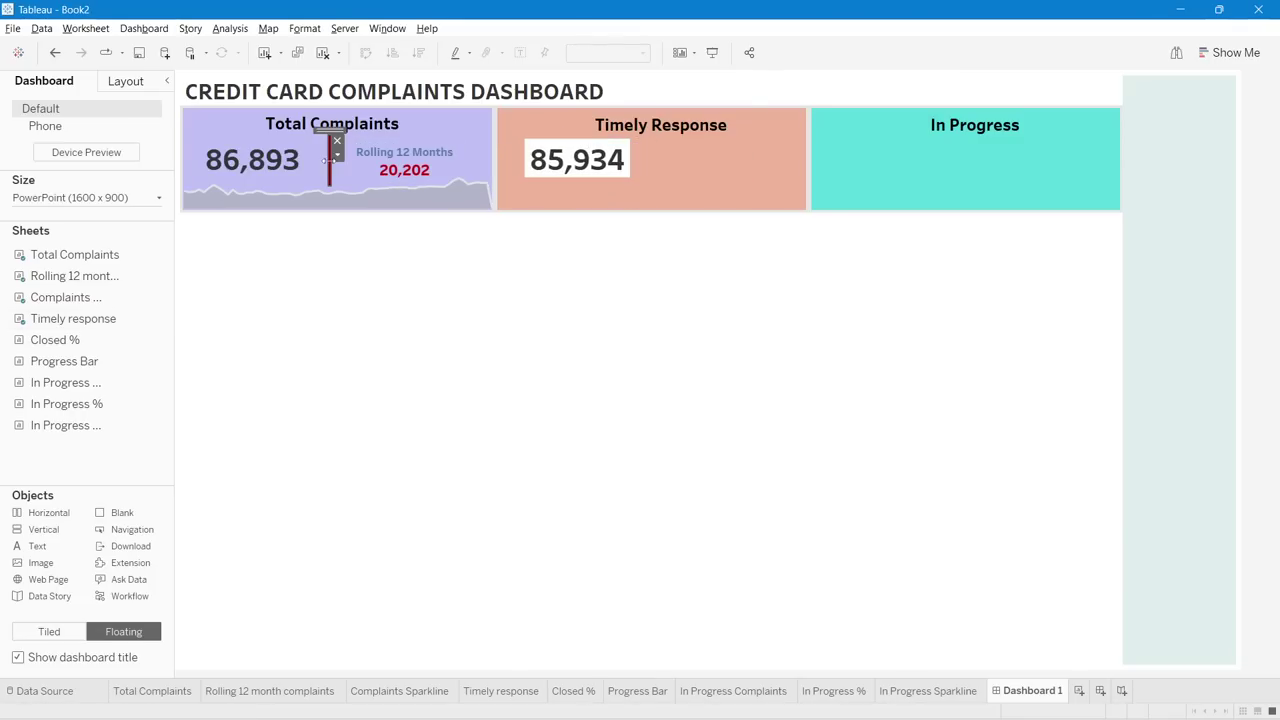
- Place a copy of the red divider mid-card in Timely Response and add the floating Closed % sheet without title beside it
{"action": "left_click", "coordinate": [660, 143]}
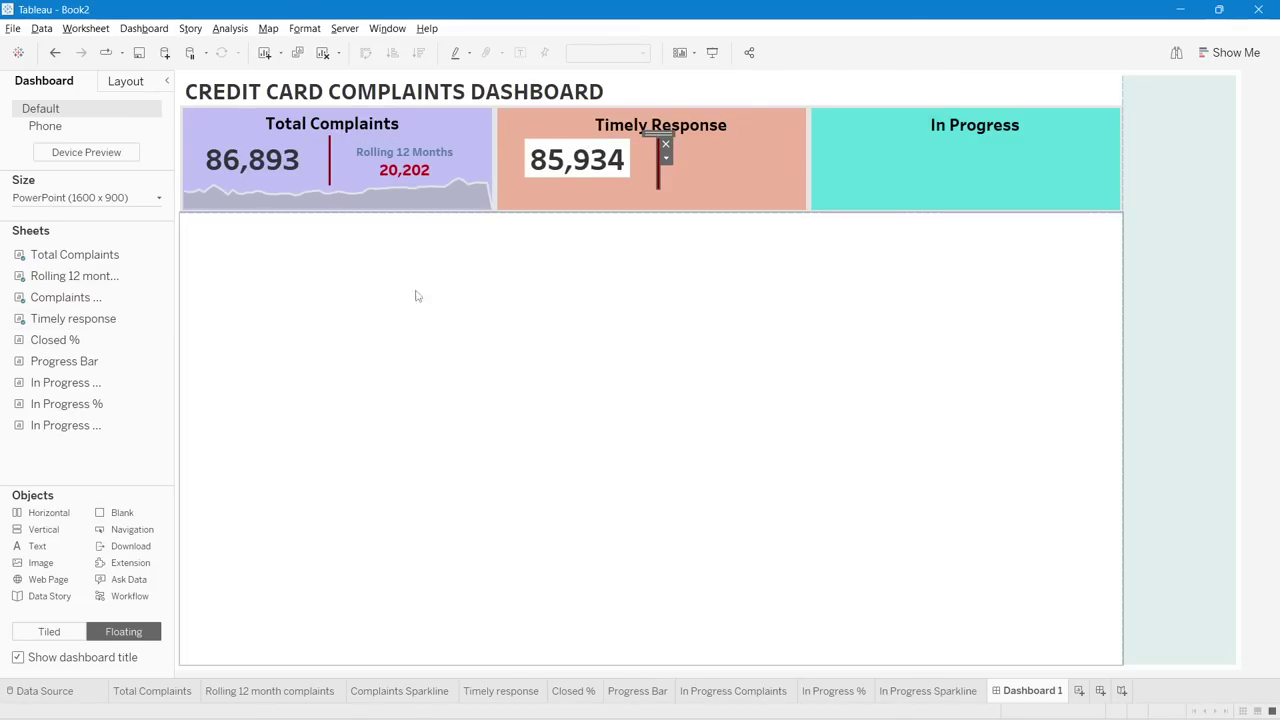
{"action": "left_click_drag", "start_coordinate": [55, 340], "coordinate": [729, 129]}
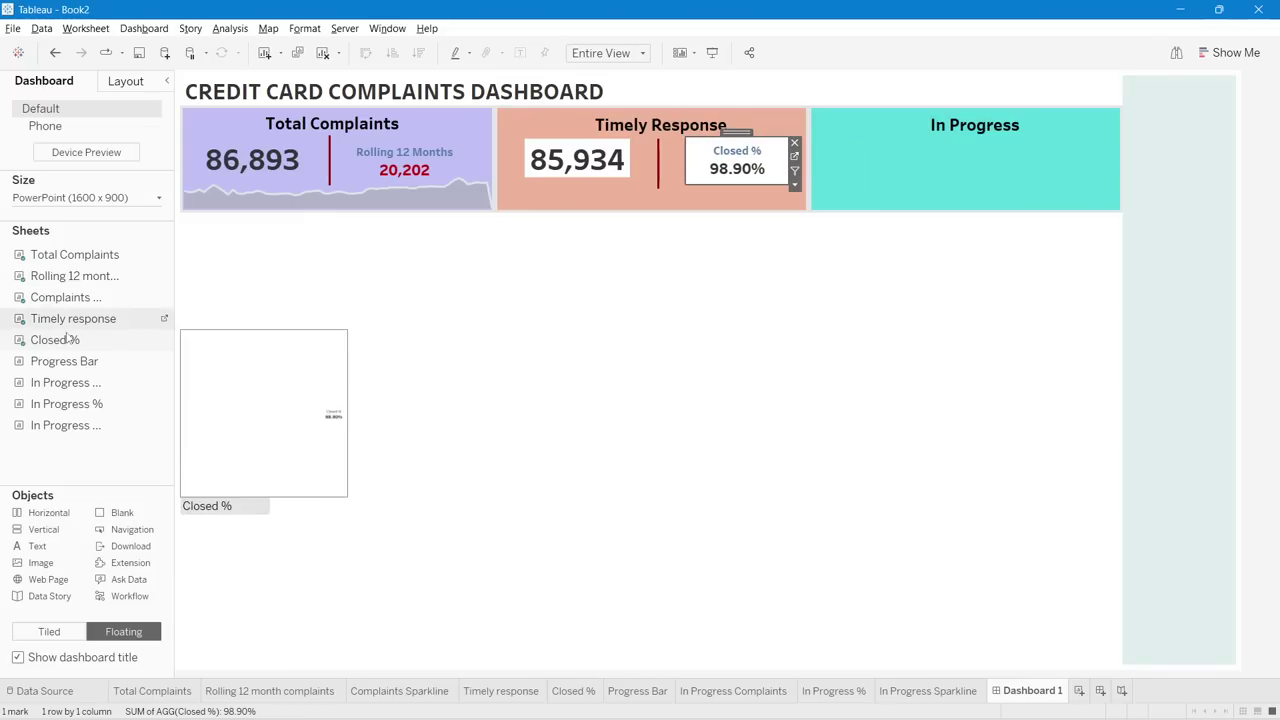
- Add the Progress Bar sheet along the bottom of the Timely Response card, hide its title and resize it to a thin strip
{"action": "left_click_drag", "start_coordinate": [64, 361], "coordinate": [503, 300]}
{"action": "right_click", "coordinate": [549, 220]}
{"action": "left_click", "coordinate": [590, 262]}
{"action": "left_click_drag", "start_coordinate": [842, 300], "coordinate": [809, 294]}
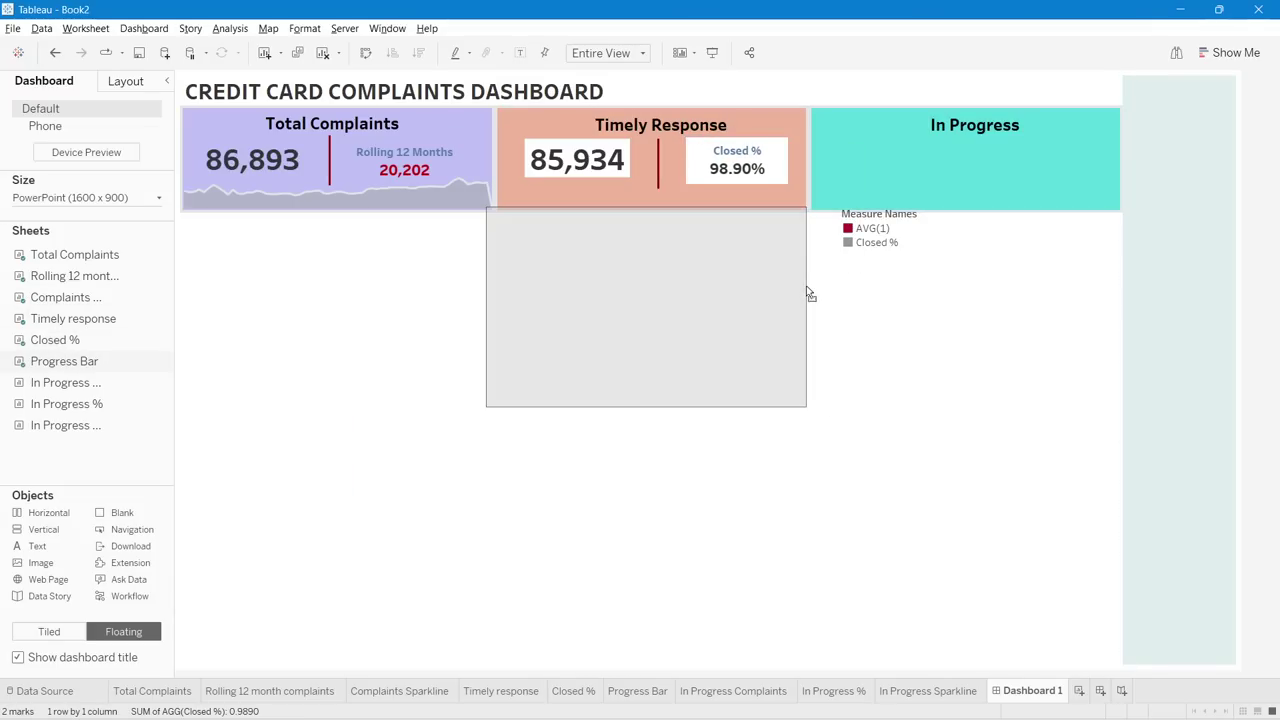
{"action": "left_click_drag", "start_coordinate": [486, 271], "coordinate": [500, 271]}
{"action": "left_click_drag", "start_coordinate": [651, 406], "coordinate": [652, 184]}
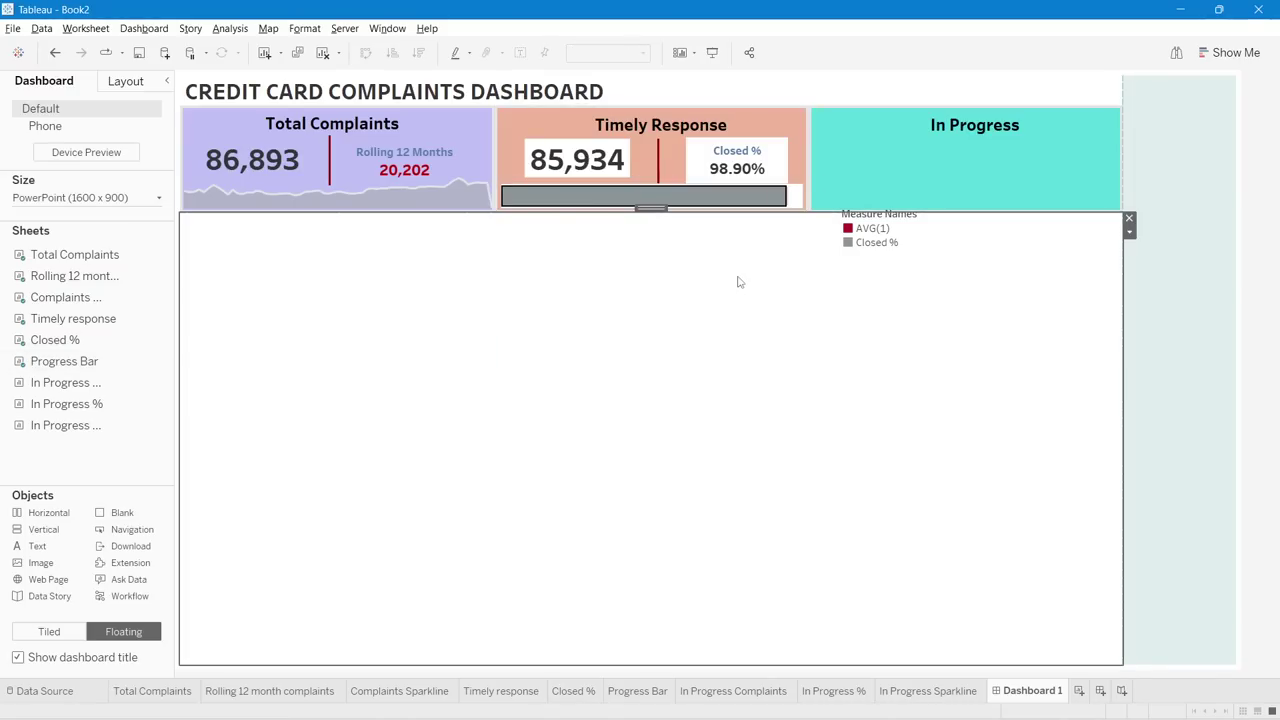
{"action": "left_click", "coordinate": [809, 202]}
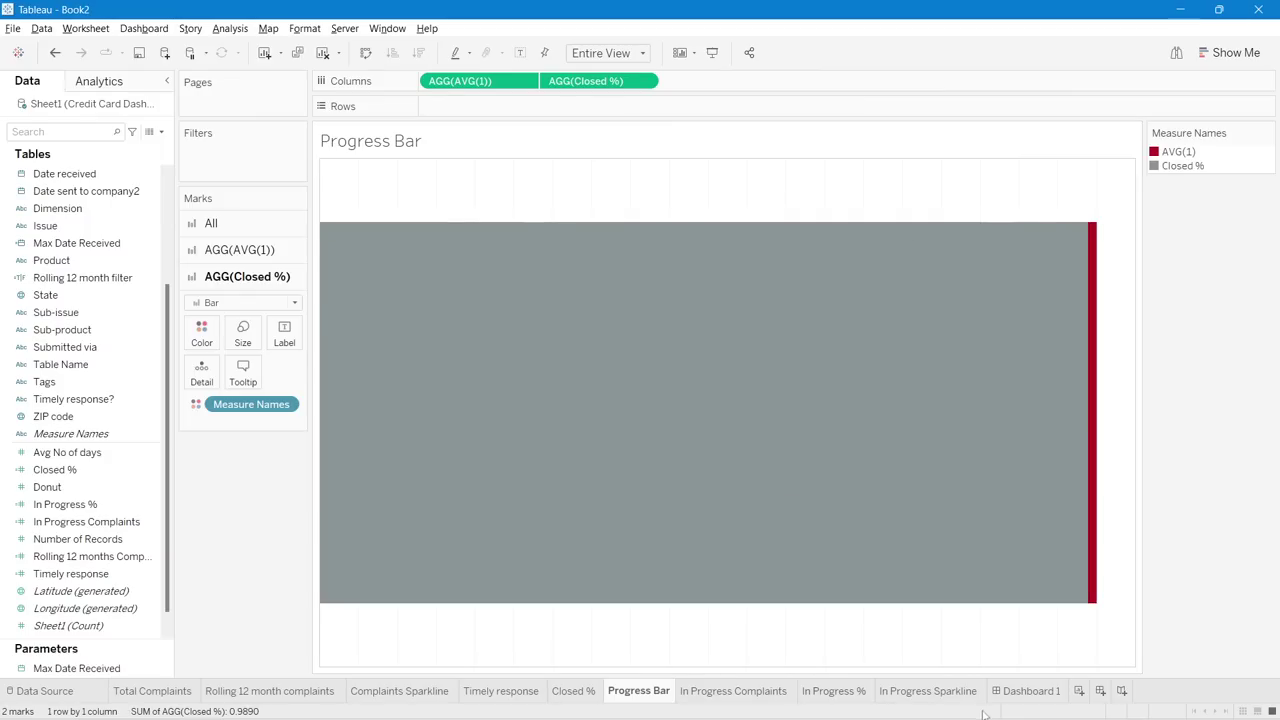
{"action": "left_click", "coordinate": [1032, 690]}
- Set the worksheet shading to None for the Timely response, Closed % and Progress Bar sheets in the Timely Response card
{"action": "left_click", "coordinate": [577, 160]}
{"action": "left_click", "coordinate": [61, 108]}
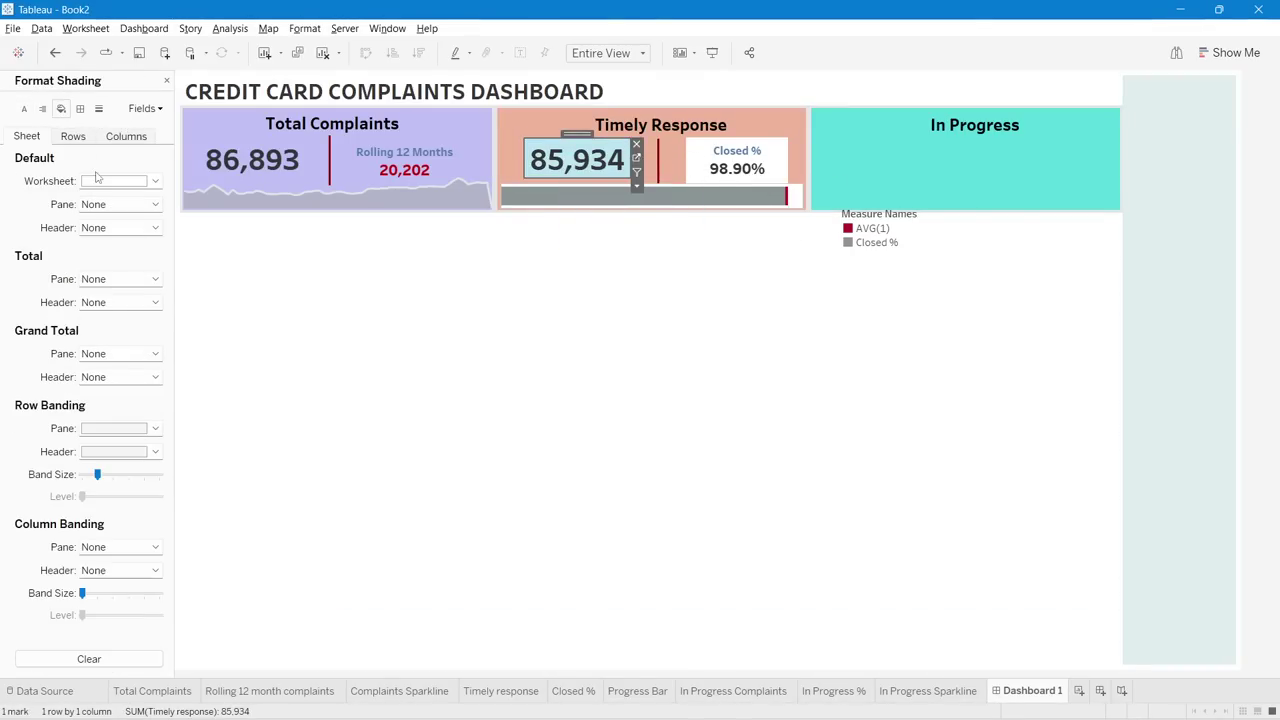
{"action": "left_click", "coordinate": [118, 181]}
{"action": "left_click", "coordinate": [118, 205]}
{"action": "left_click", "coordinate": [118, 181]}
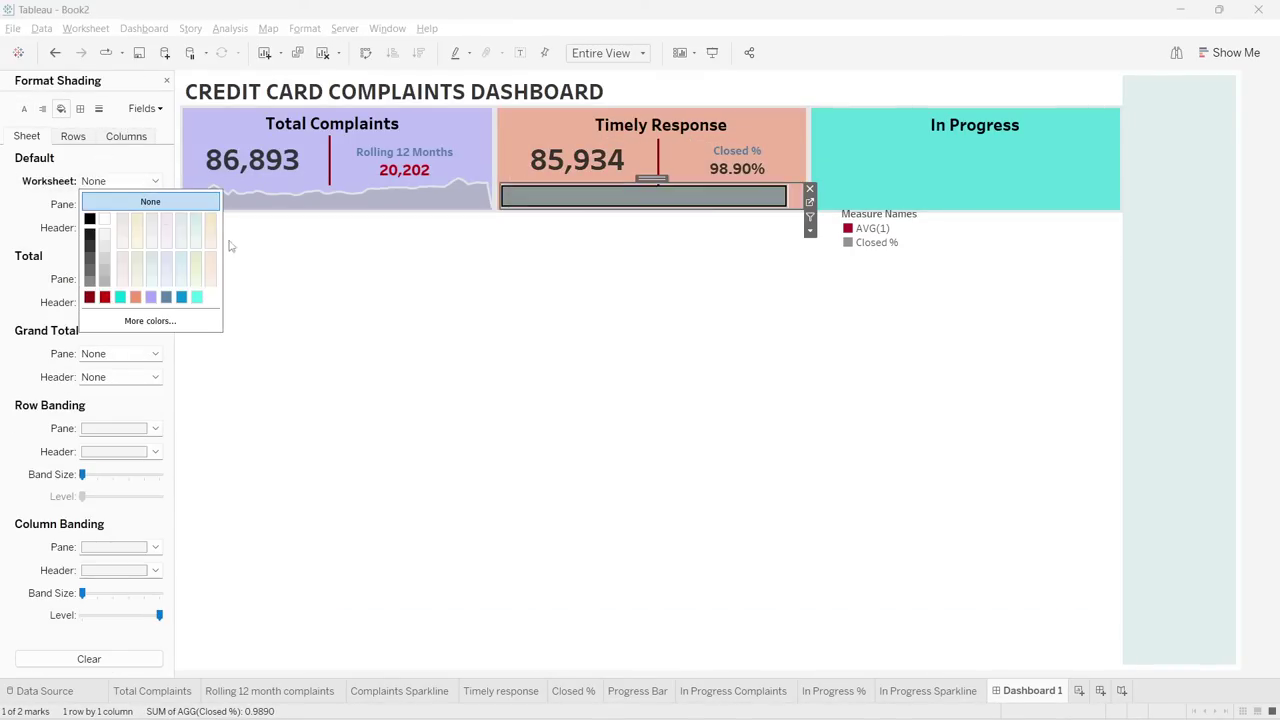
{"action": "left_click", "coordinate": [149, 200]}
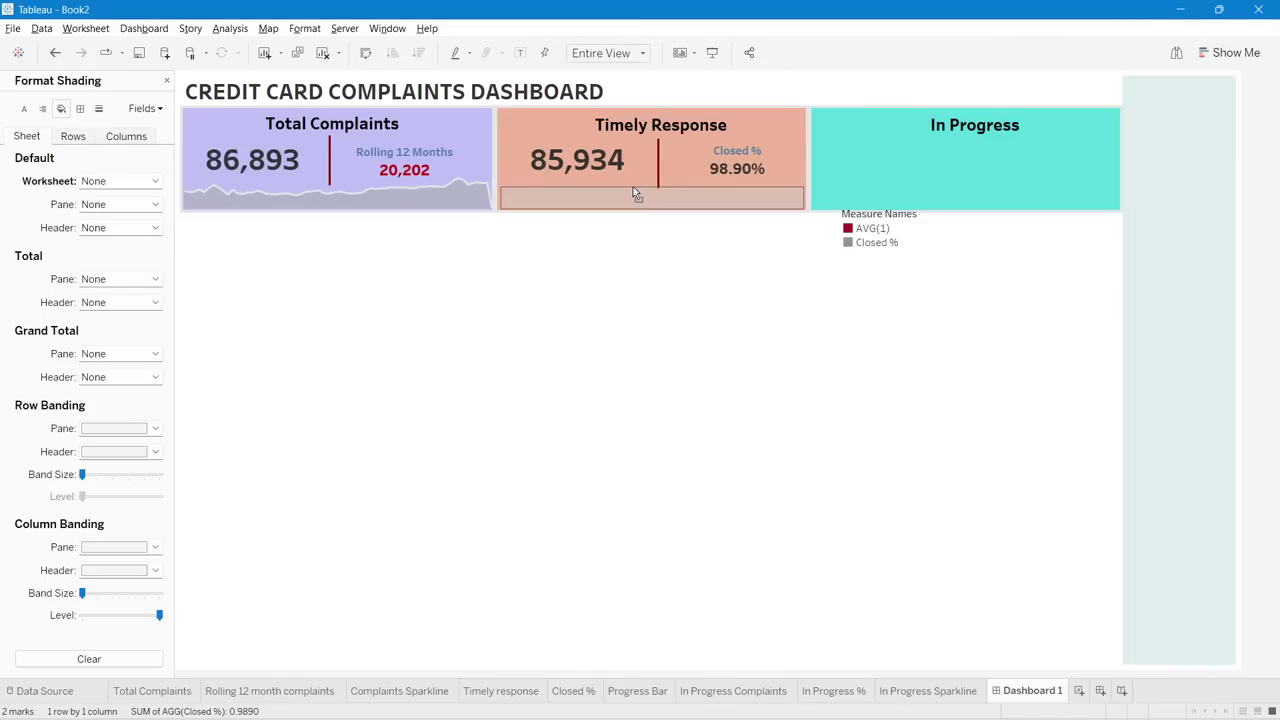
- Widen the Progress Bar sheet so its bar spans the full width of the Timely Response card
{"action": "left_click", "coordinate": [658, 134]}
{"action": "left_click", "coordinate": [800, 197]}
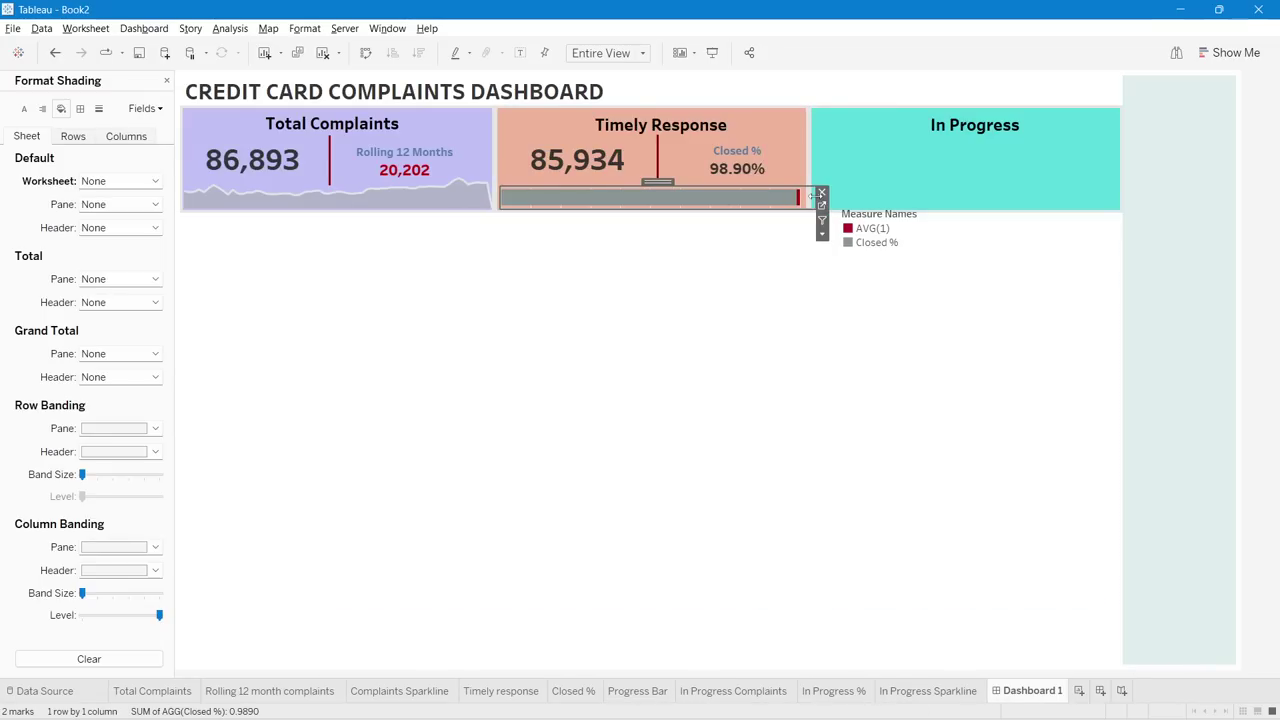
{"action": "left_click_drag", "start_coordinate": [800, 197], "coordinate": [814, 197]}
- Set the Progress Bar's zero, trend, reference and drop lines, axis ticks and column grid lines to None
{"action": "left_click", "coordinate": [98, 108]}
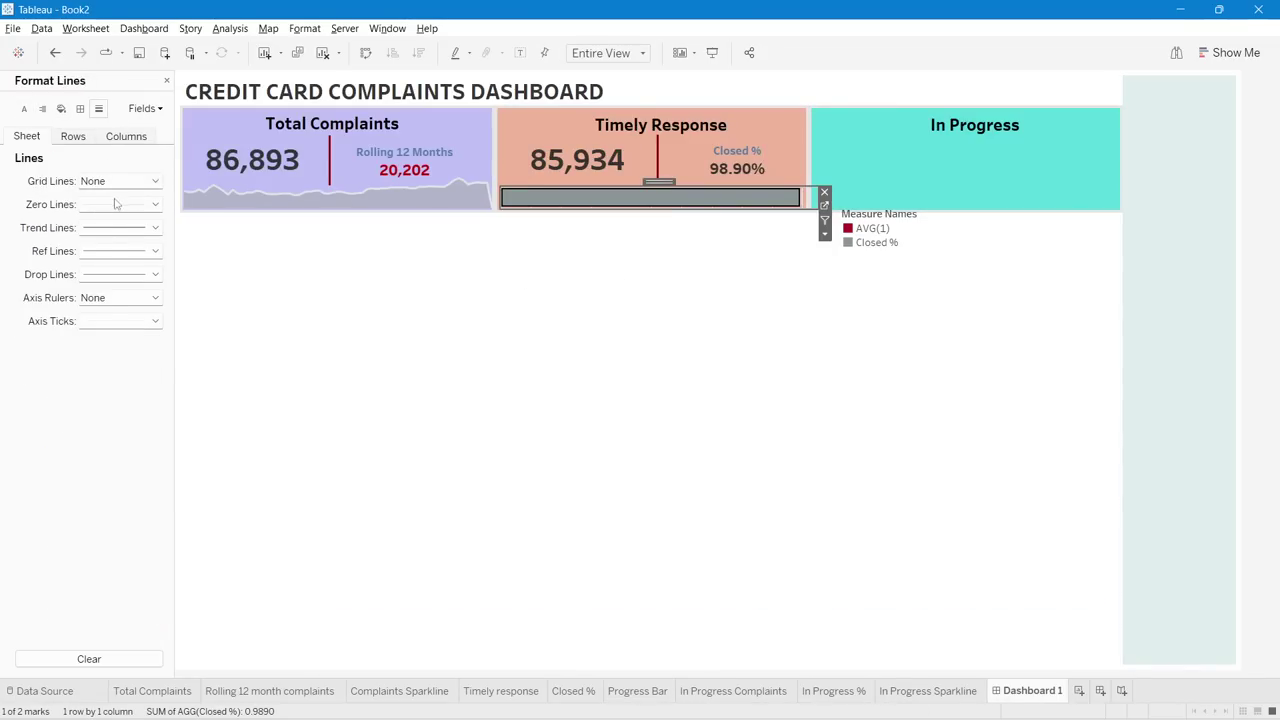
{"action": "left_click", "coordinate": [120, 321]}
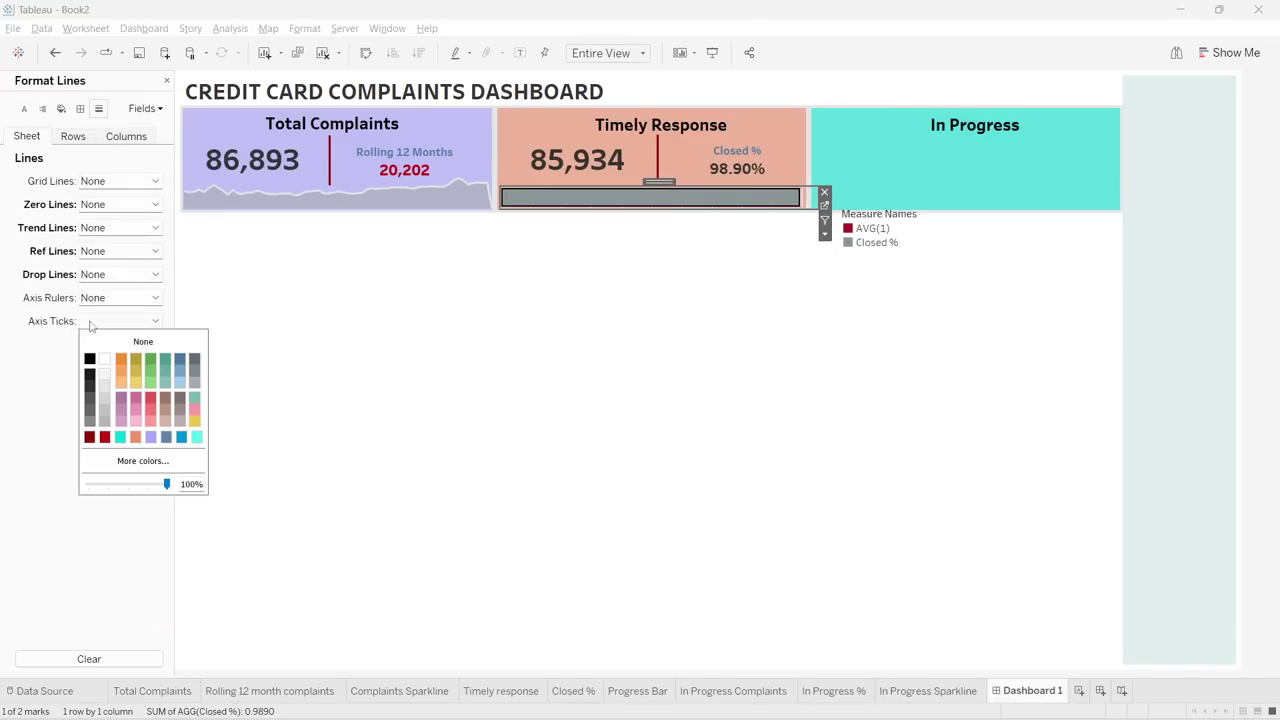
{"action": "left_click", "coordinate": [126, 136]}
{"action": "left_click", "coordinate": [120, 181]}
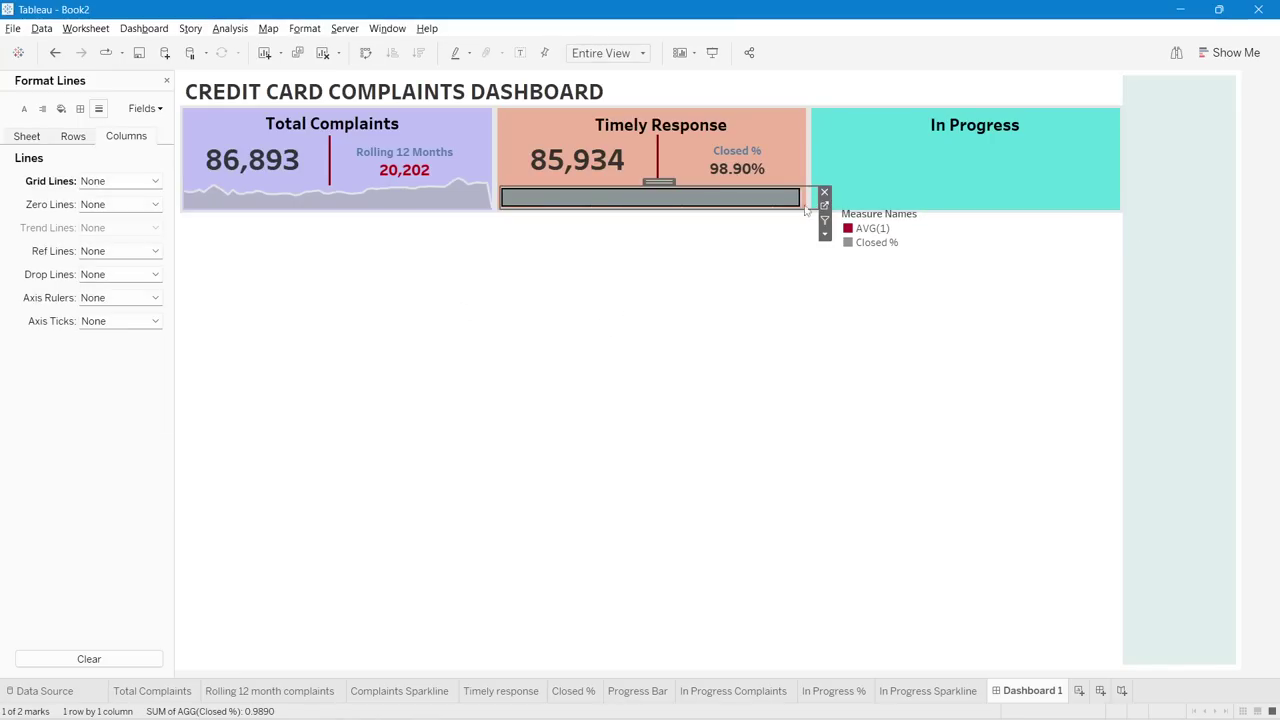
- Set the Progress Bar's row divider, column divider and grand total borders to None
{"action": "left_click", "coordinate": [27, 136]}
{"action": "left_click", "coordinate": [80, 108]}
{"action": "left_click", "coordinate": [100, 530]}
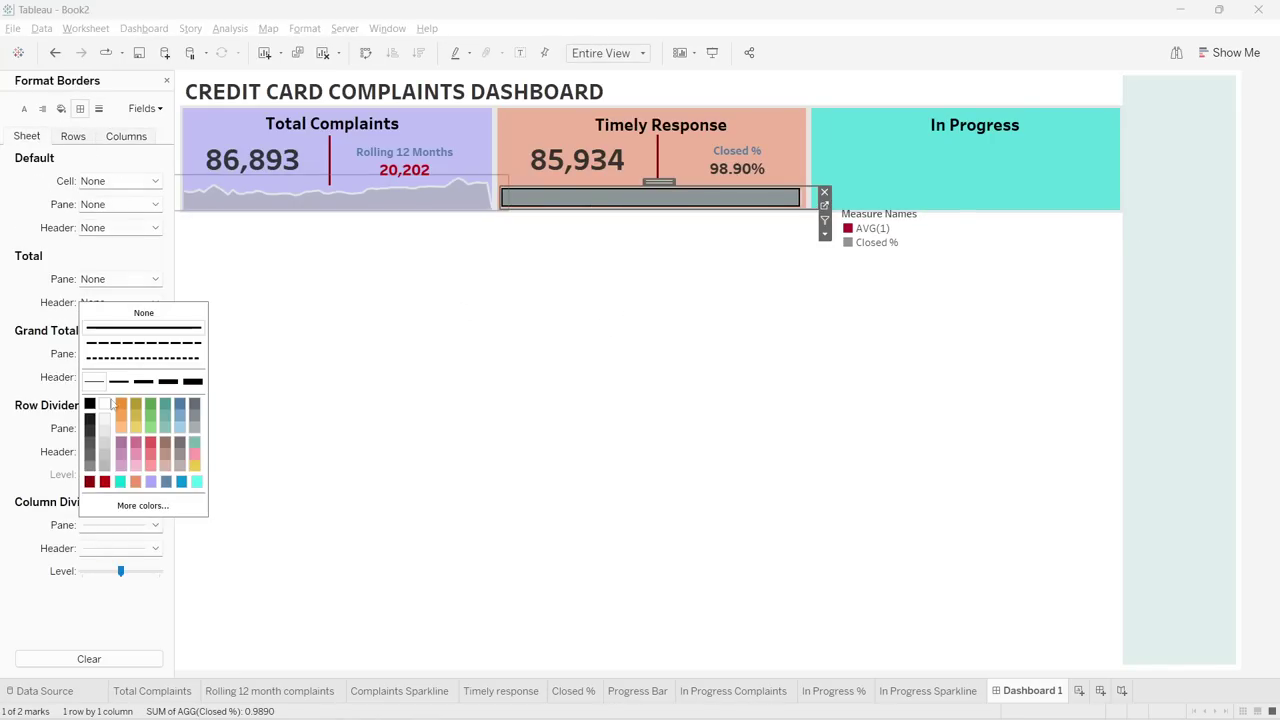
{"action": "left_click", "coordinate": [140, 311]}
{"action": "left_click", "coordinate": [99, 444]}
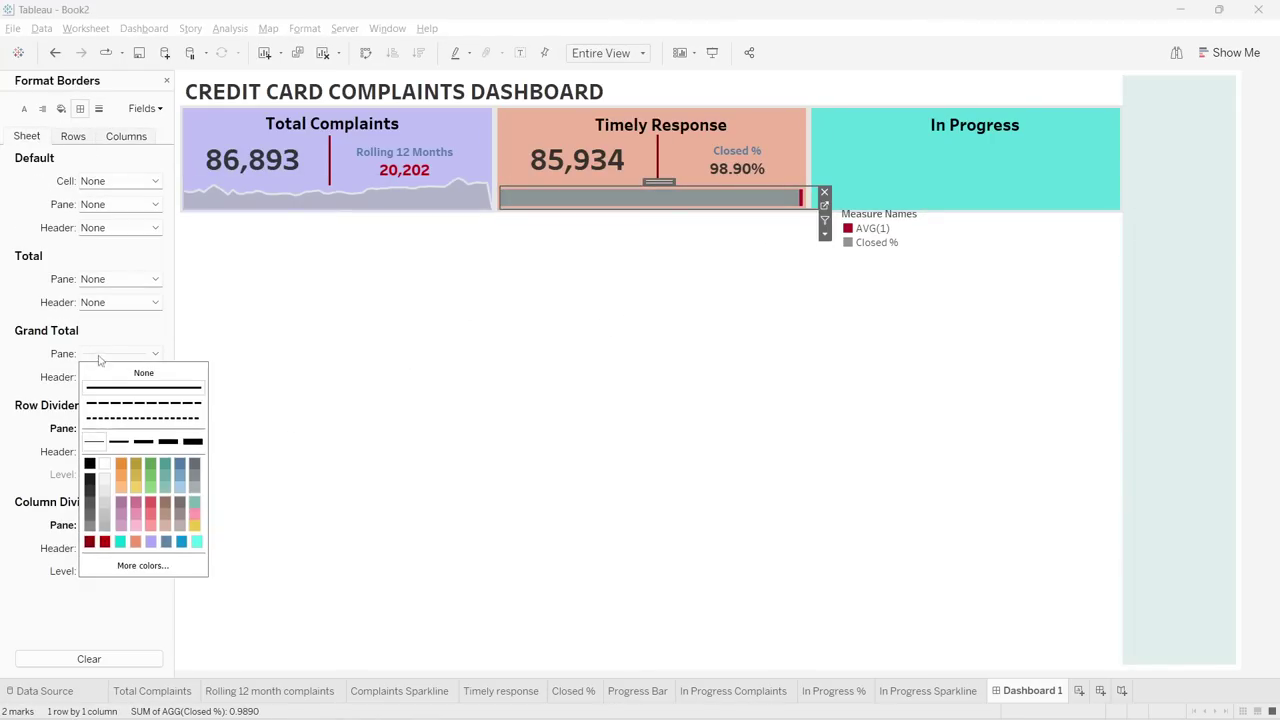
{"action": "left_click", "coordinate": [110, 374]}
- Remove the floating Measure Names legend and place a copy of the red divider mid-card under the In Progress heading
{"action": "left_click", "coordinate": [925, 226]}
{"action": "left_click", "coordinate": [941, 213]}
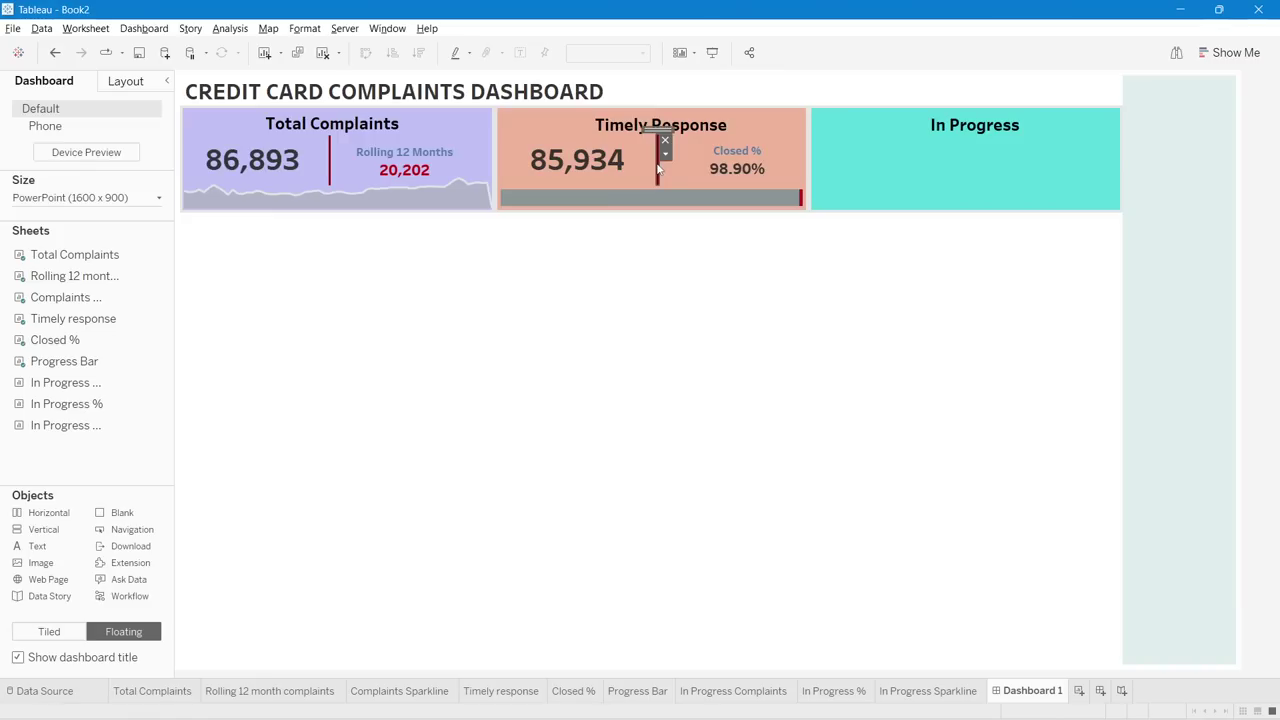
{"action": "left_click_drag", "start_coordinate": [658, 170], "coordinate": [677, 176]}
{"action": "left_click", "coordinate": [975, 128]}
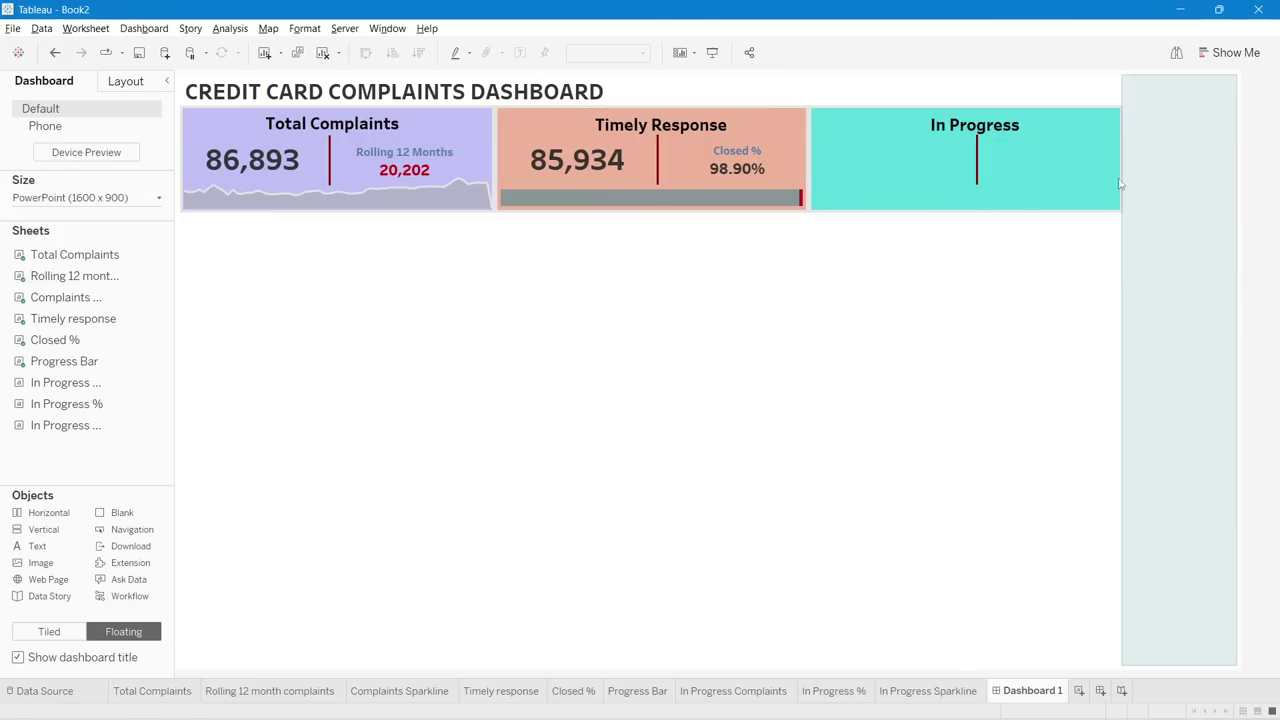
{"action": "left_click", "coordinate": [990, 175]}
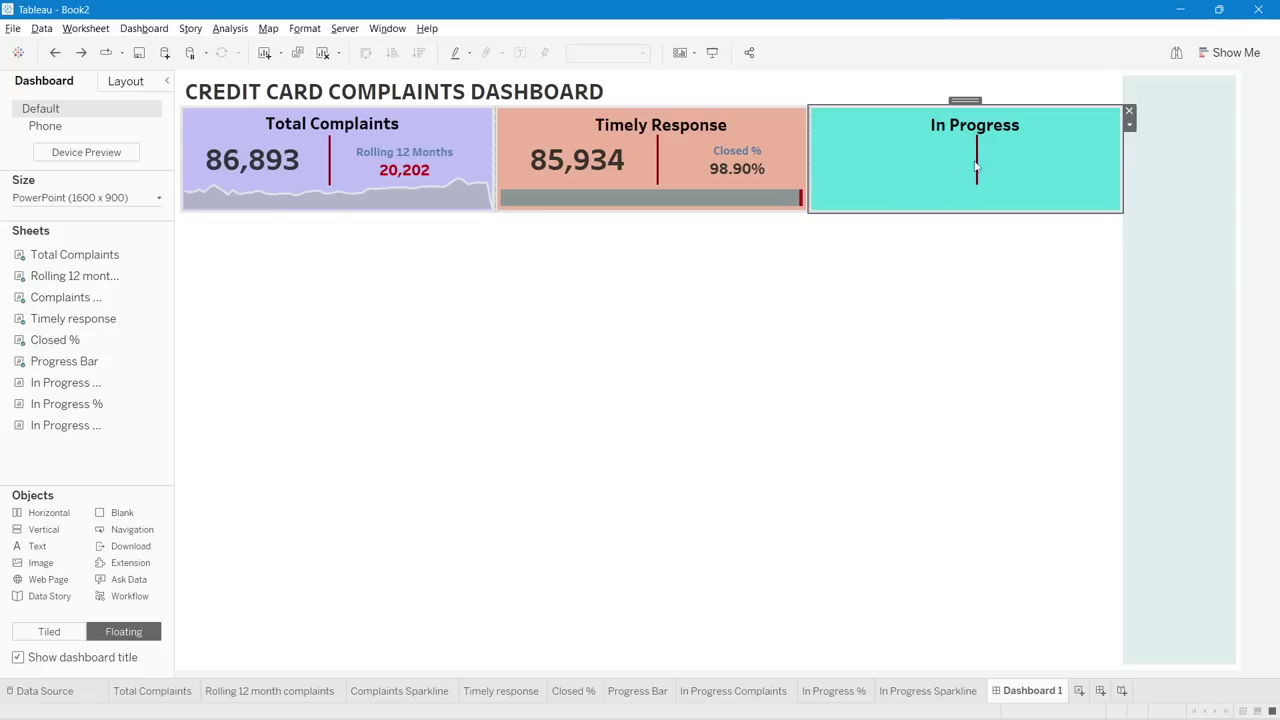
{"action": "left_click_drag", "start_coordinate": [985, 150], "coordinate": [980, 143]}
- Add the In Progress Complaints and In Progress % sheets as floating figures on either side of the In Progress divider, without titles
{"action": "left_click_drag", "start_coordinate": [65, 382], "coordinate": [1052, 128]}
{"action": "right_click", "coordinate": [725, 222]}
{"action": "left_click", "coordinate": [814, 266]}
{"action": "right_click", "coordinate": [962, 272]}
{"action": "left_click", "coordinate": [1004, 310]}
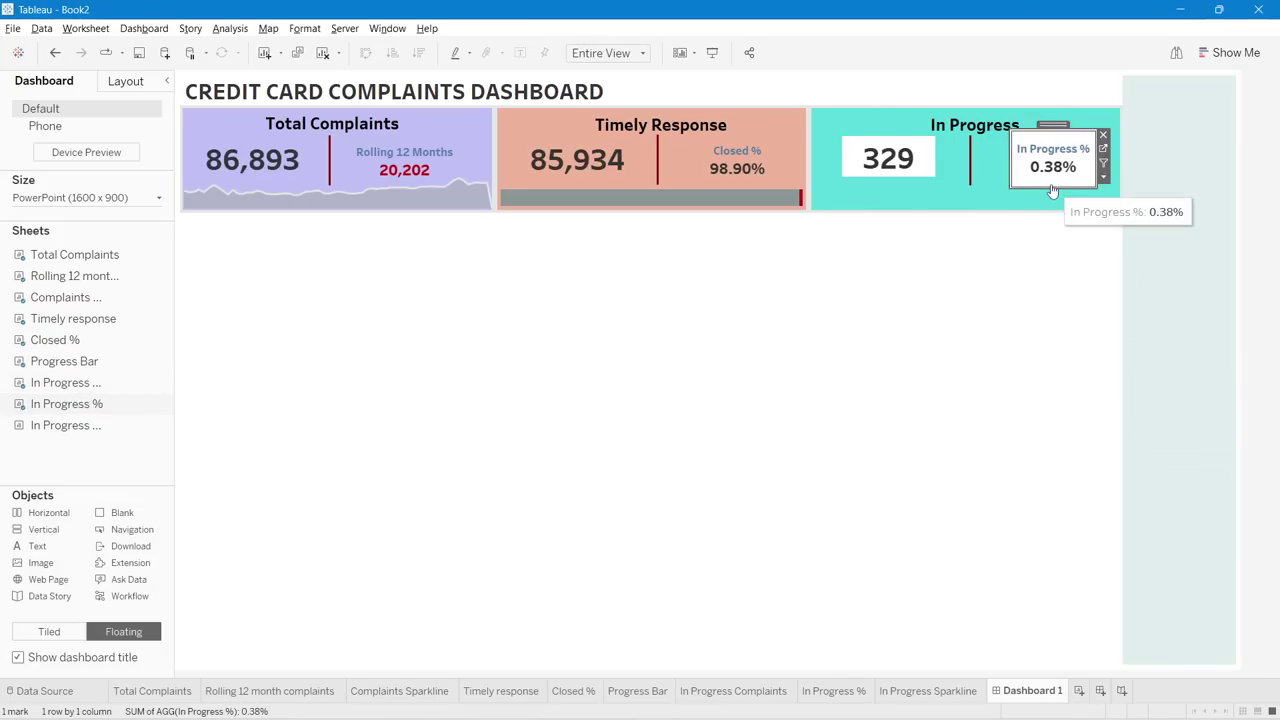
- Add the floating In Progress Sparkline, hide its title and fit it as a thin strip along the bottom of the In Progress card
{"action": "left_click_drag", "start_coordinate": [66, 425], "coordinate": [472, 340]}
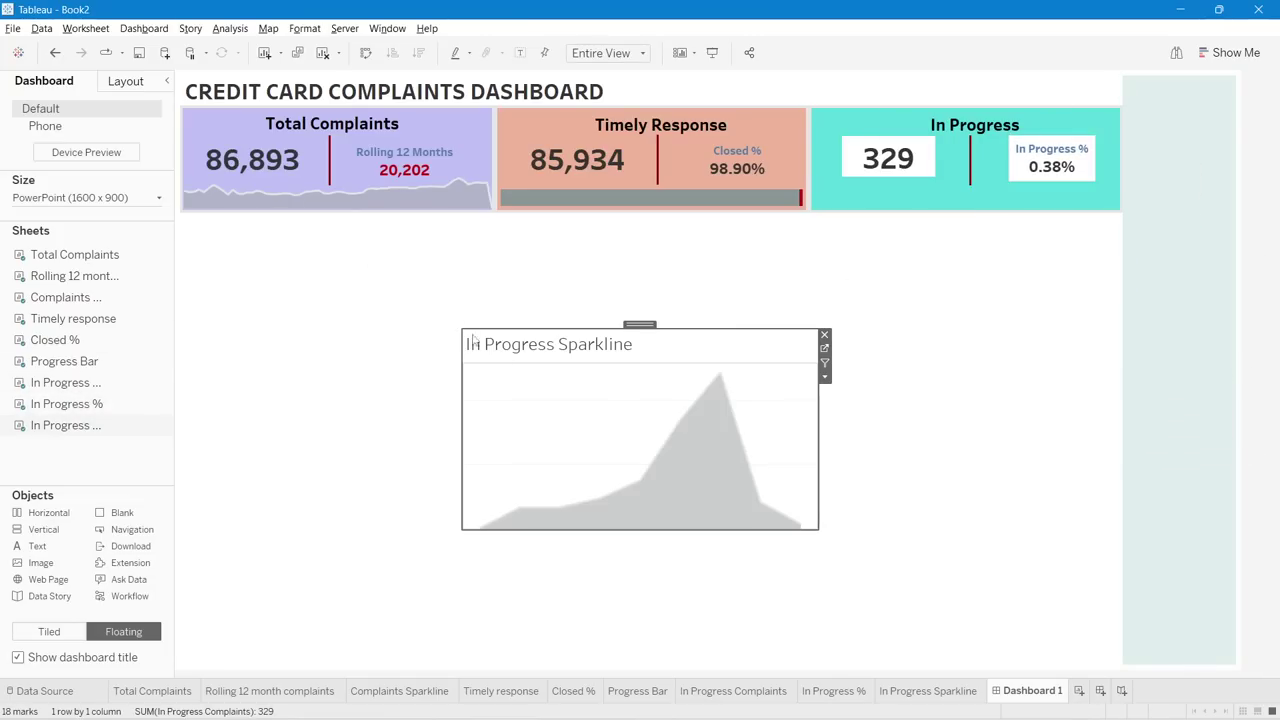
{"action": "right_click", "coordinate": [596, 345]}
{"action": "left_click", "coordinate": [632, 381]}
{"action": "left_click_drag", "start_coordinate": [640, 325], "coordinate": [986, 171]}
{"action": "left_click_drag", "start_coordinate": [994, 380], "coordinate": [997, 207]}
{"action": "left_click_drag", "start_coordinate": [1166, 195], "coordinate": [1123, 195]}
{"action": "left_click", "coordinate": [906, 241]}
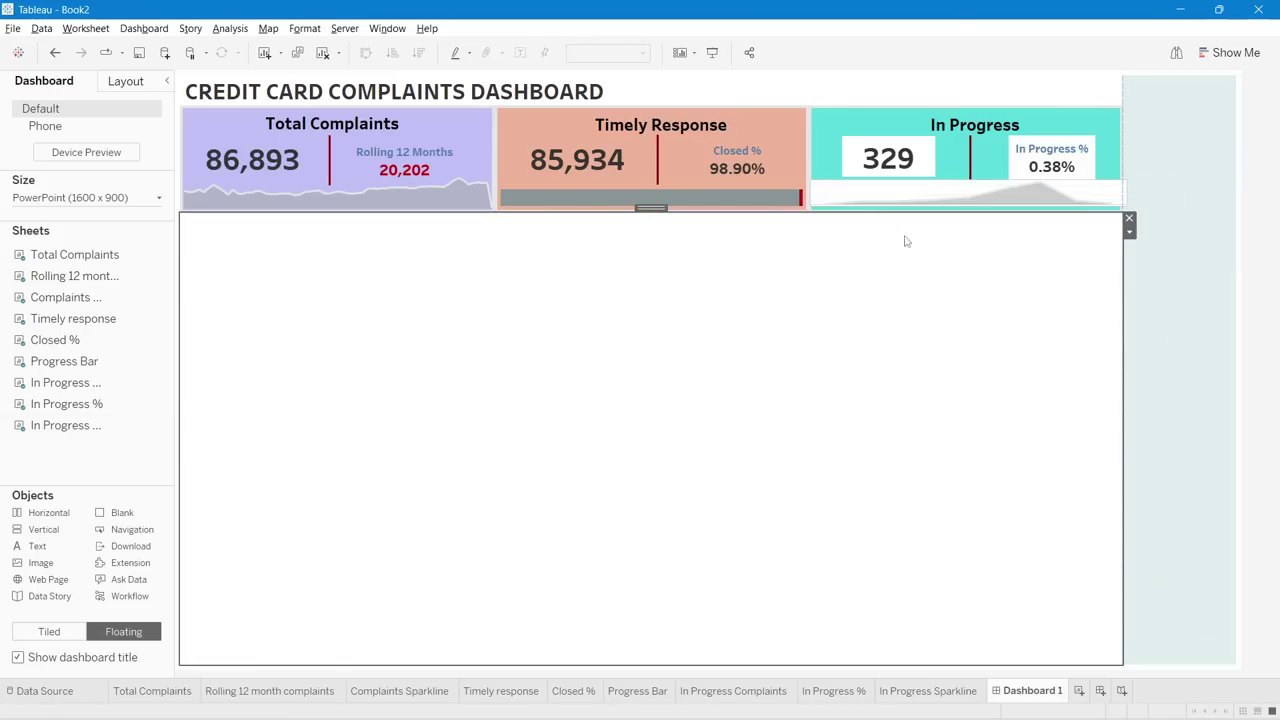
- Set the In Progress Sparkline's worksheet shading and its grand total, row divider and column divider borders to None
{"action": "right_click", "coordinate": [860, 192]}
{"action": "left_click", "coordinate": [900, 274]}
{"action": "left_click", "coordinate": [120, 181]}
{"action": "left_click", "coordinate": [70, 138]}
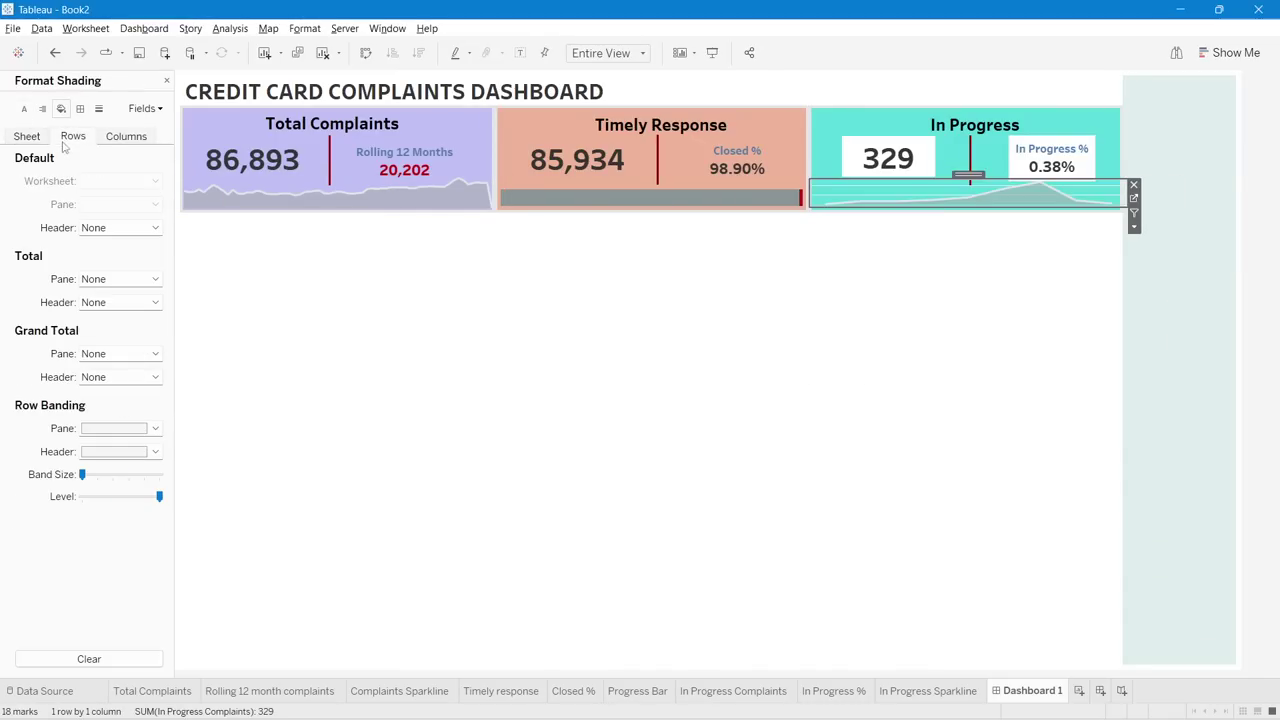
{"action": "left_click", "coordinate": [80, 108]}
{"action": "left_click", "coordinate": [118, 353]}
{"action": "left_click", "coordinate": [105, 430]}
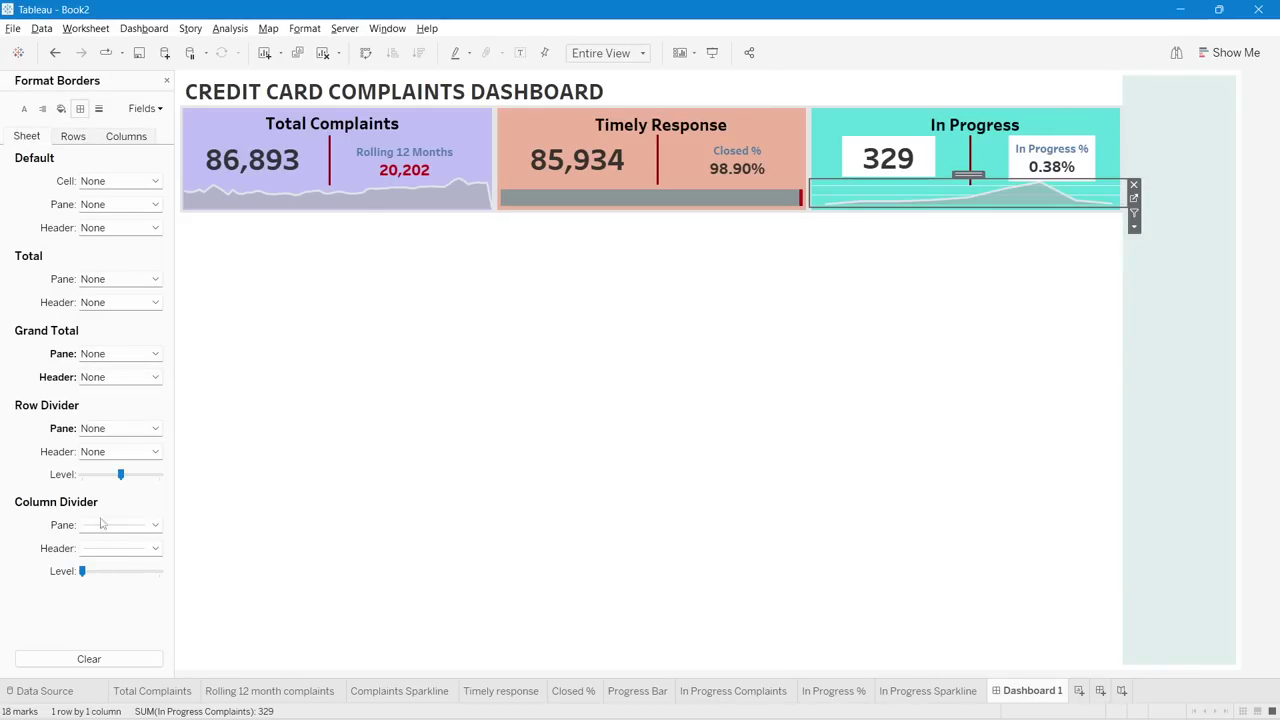
{"action": "left_click", "coordinate": [106, 524]}
- Set the In Progress Sparkline's zero, trend, reference and drop lines, axis ticks and row grid lines to None
{"action": "left_click", "coordinate": [113, 228]}
{"action": "left_click", "coordinate": [115, 251]}
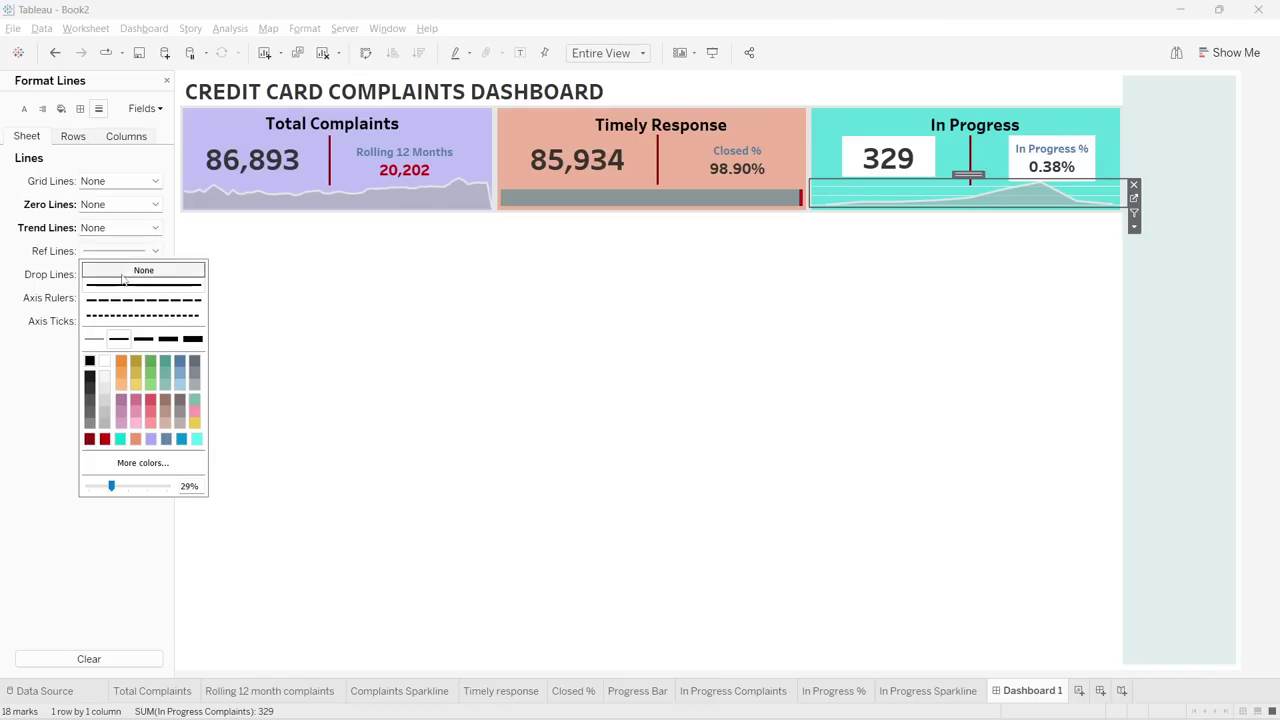
{"action": "left_click", "coordinate": [143, 276]}
{"action": "left_click", "coordinate": [115, 274]}
{"action": "left_click", "coordinate": [143, 300]}
{"action": "left_click", "coordinate": [115, 321]}
{"action": "left_click", "coordinate": [143, 346]}
{"action": "left_click", "coordinate": [73, 136]}
{"action": "left_click", "coordinate": [120, 181]}
{"action": "left_click", "coordinate": [143, 200]}
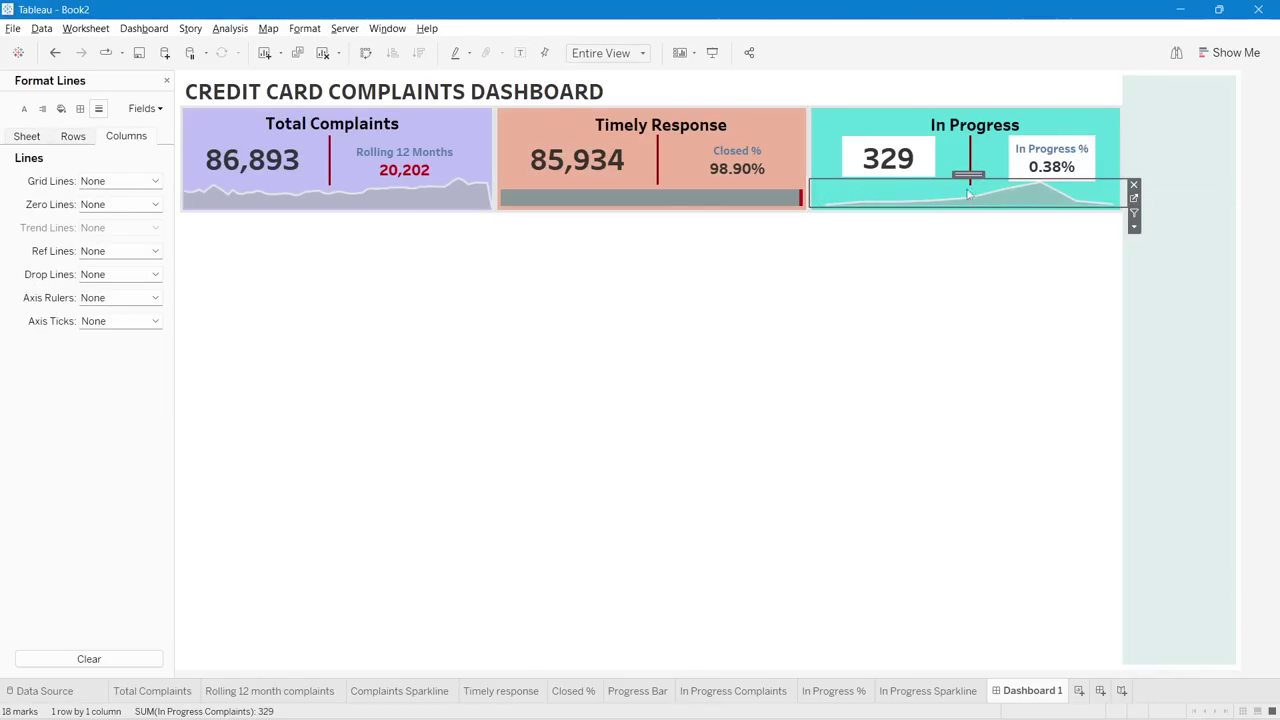
- Move the In Progress Sparkline down to the card's bottom edge and widen it to span the full card
{"action": "left_click", "coordinate": [968, 300]}
{"action": "left_click", "coordinate": [1110, 198]}
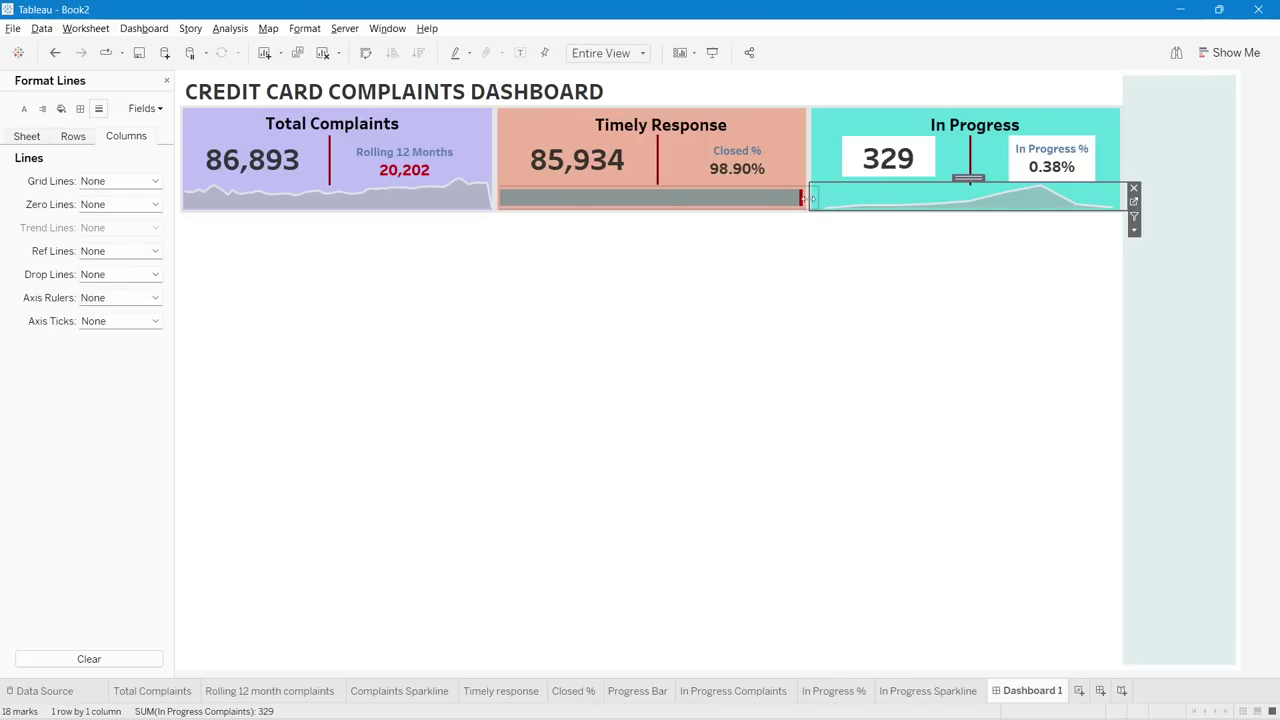
{"action": "left_click_drag", "start_coordinate": [1134, 200], "coordinate": [1136, 200]}
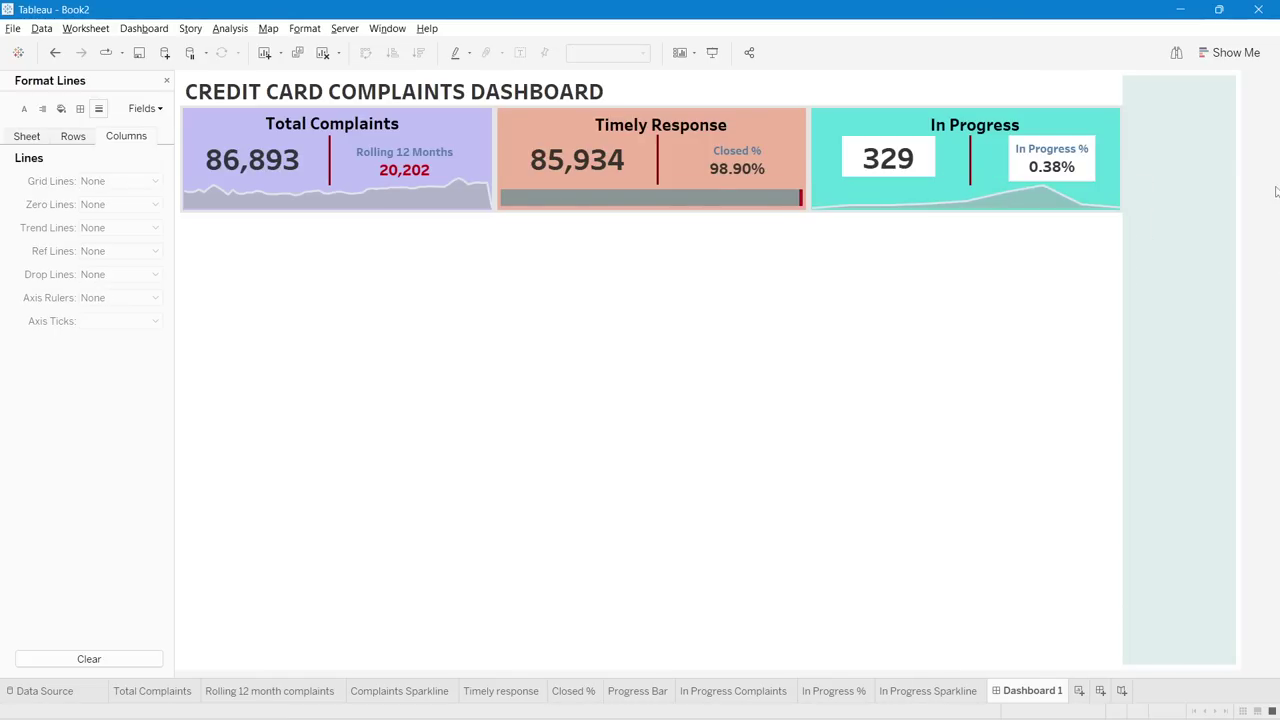
- Set the worksheet shading of the In Progress Complaints and In Progress % figures to None
{"action": "right_click", "coordinate": [874, 140]}
{"action": "left_click", "coordinate": [892, 218]}
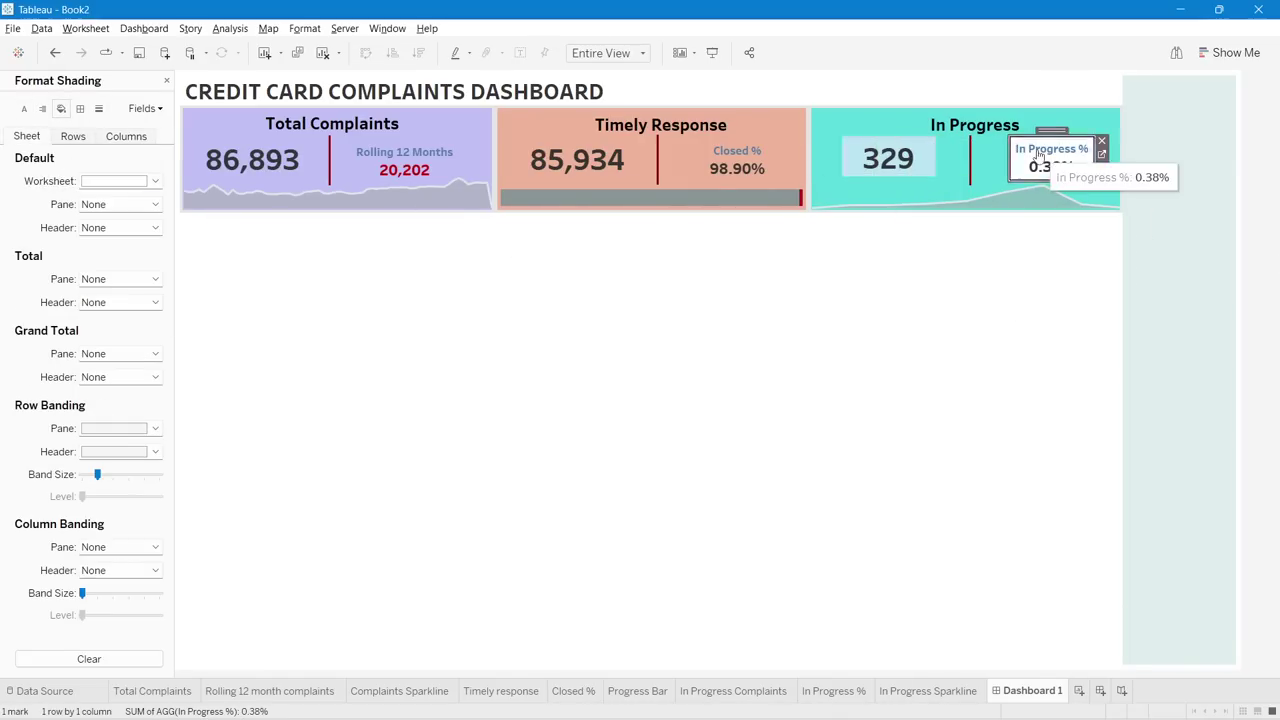
{"action": "left_click", "coordinate": [1066, 183]}
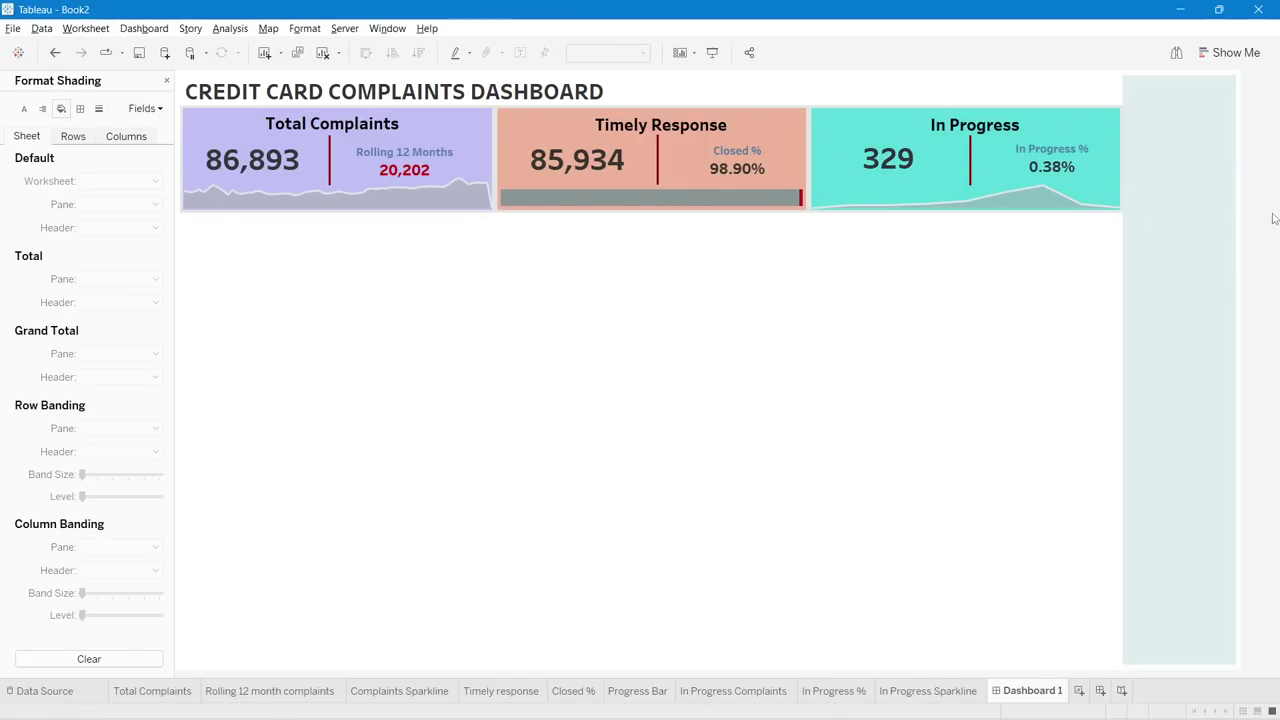
- Nudge the In Progress % and In Progress Complaints figures closer to the divider to balance the card, and close the formatting options
{"action": "left_click", "coordinate": [1046, 143]}
{"action": "left_click", "coordinate": [900, 150]}
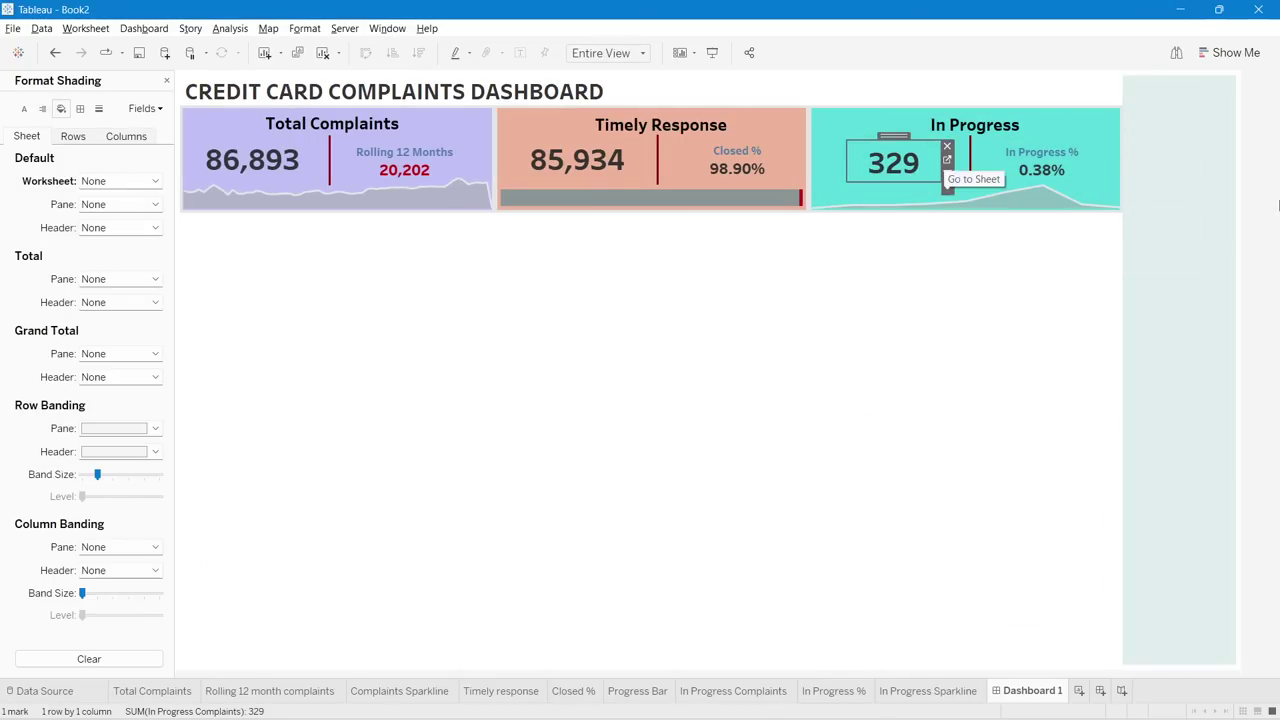
{"action": "left_click", "coordinate": [1262, 168]}
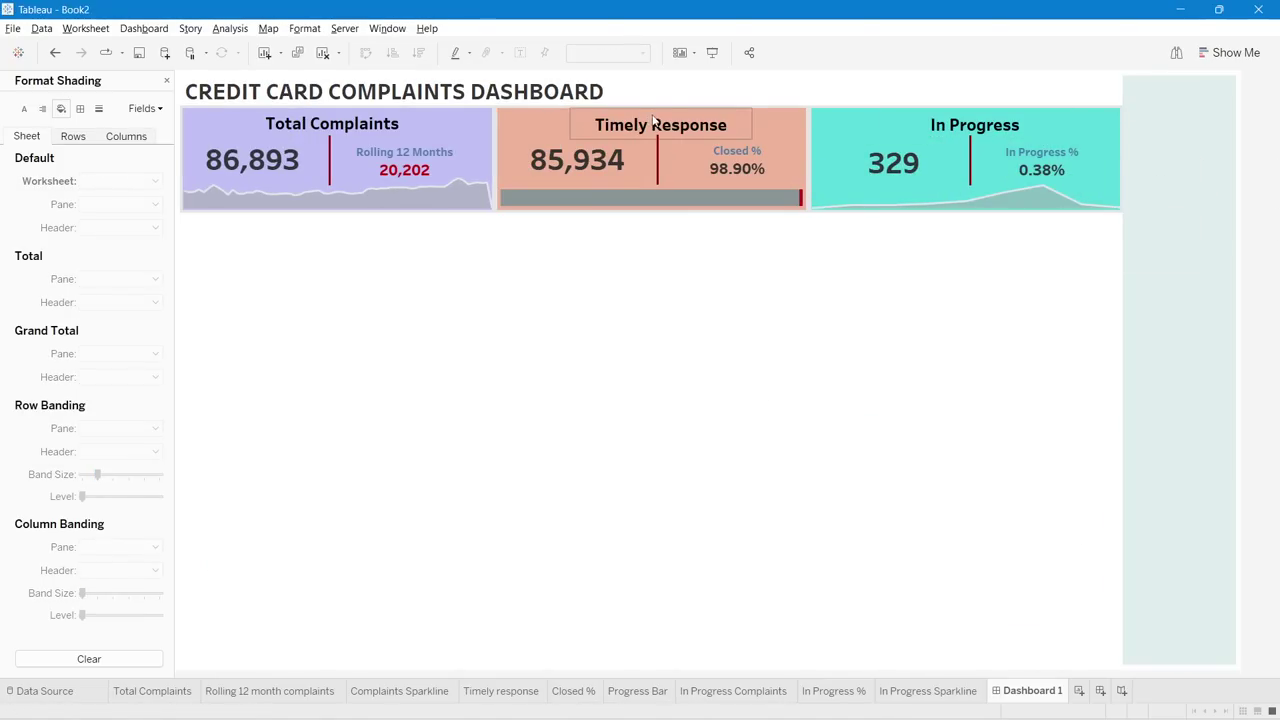
{"action": "left_click", "coordinate": [166, 80]}
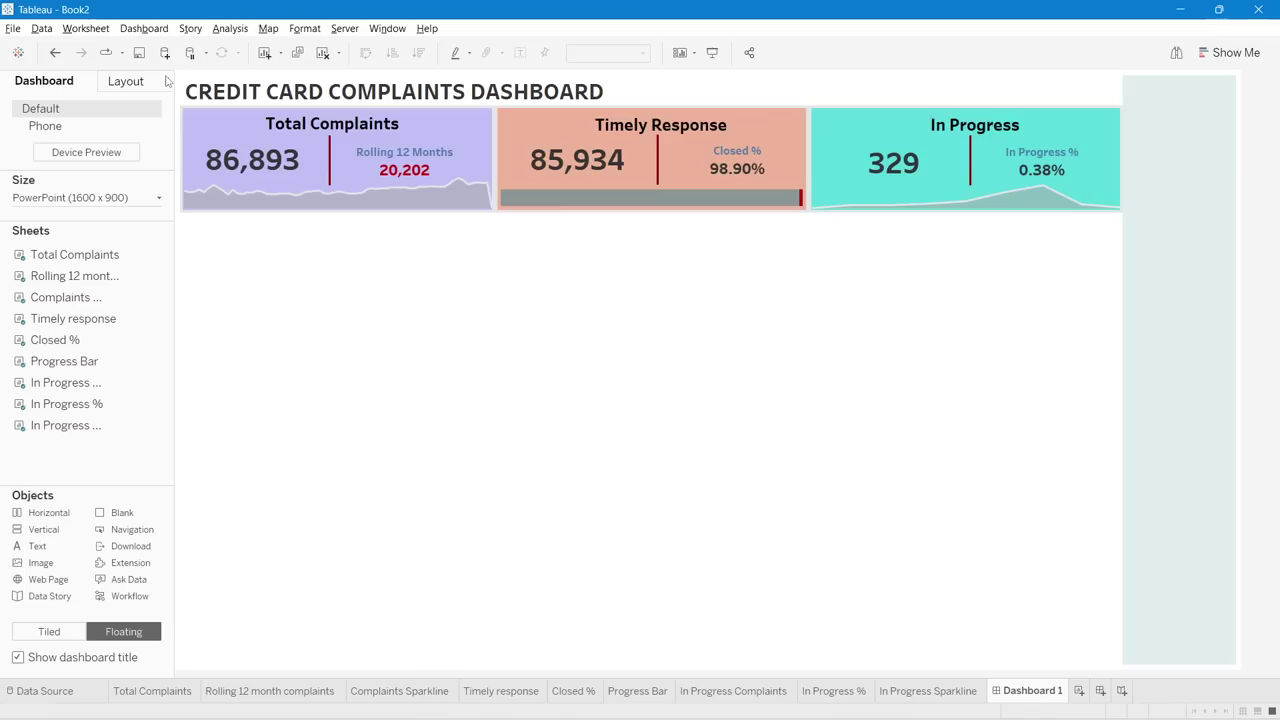